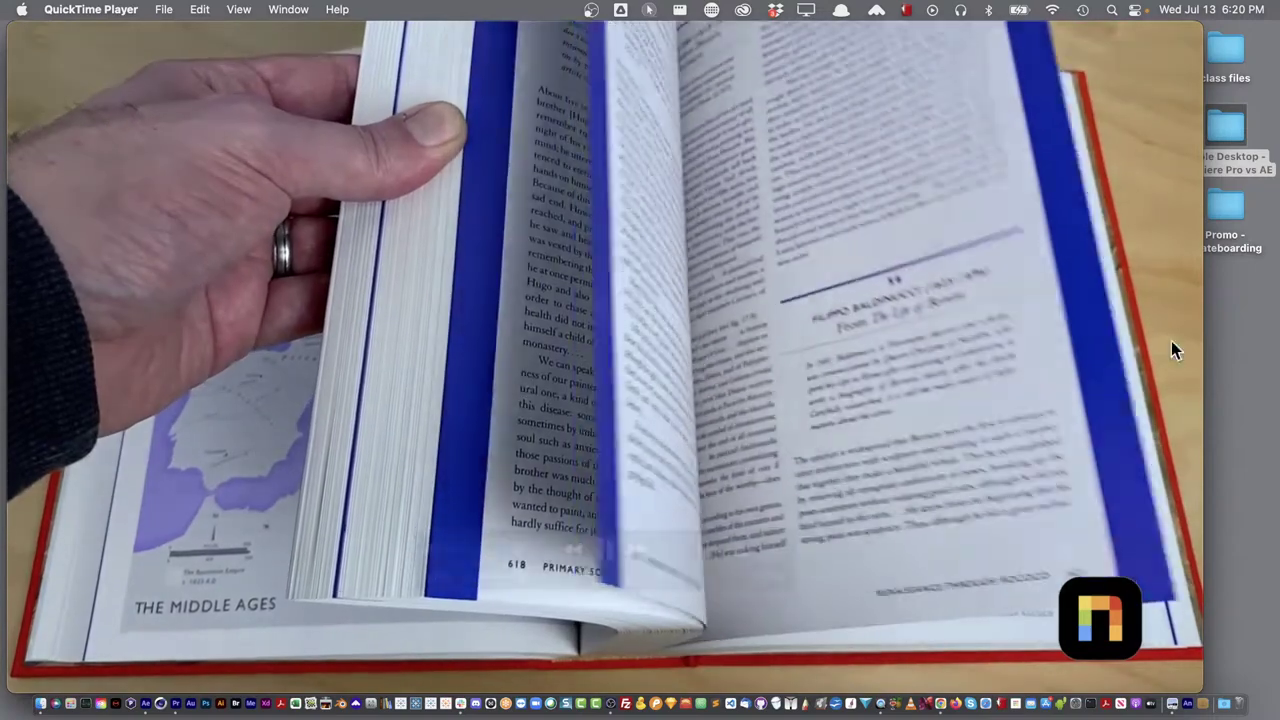
Skim the interview movie forward to about 01:02, where Curves is applied to the deer photo, and close it
mouse_move(716, 526)
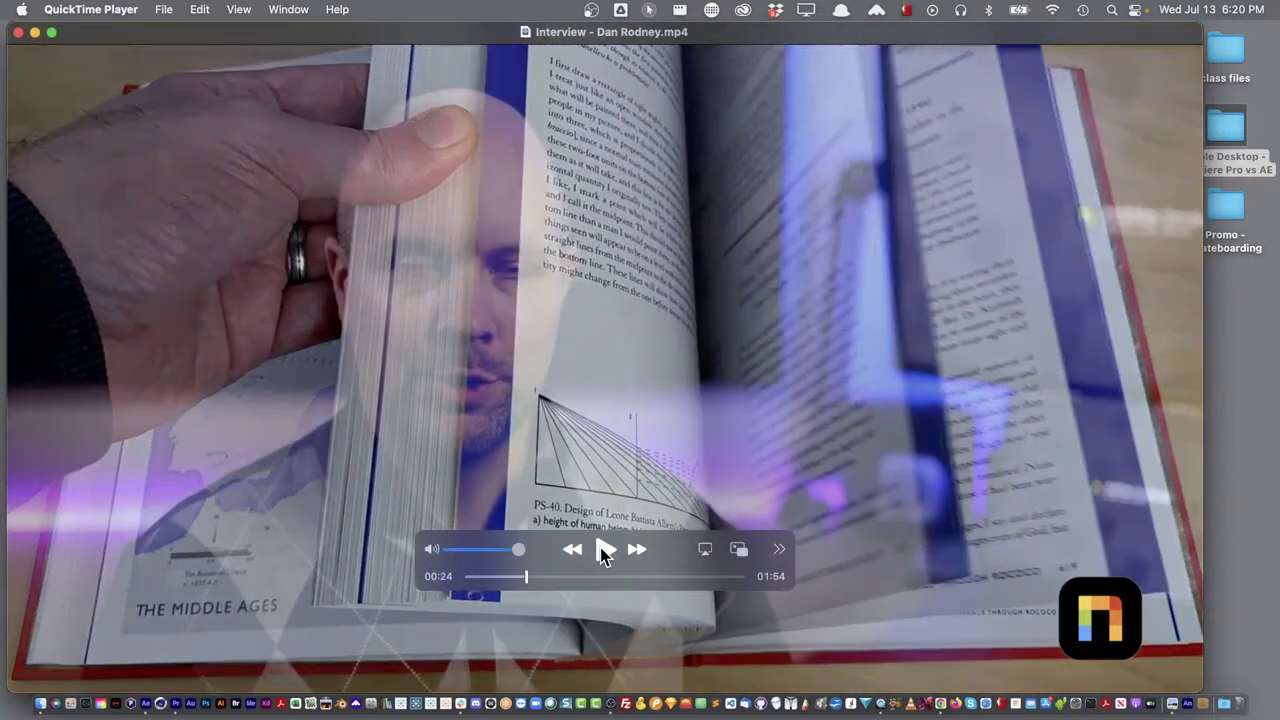
left_click(603, 549)
left_click_drag(527, 577, 608, 580)
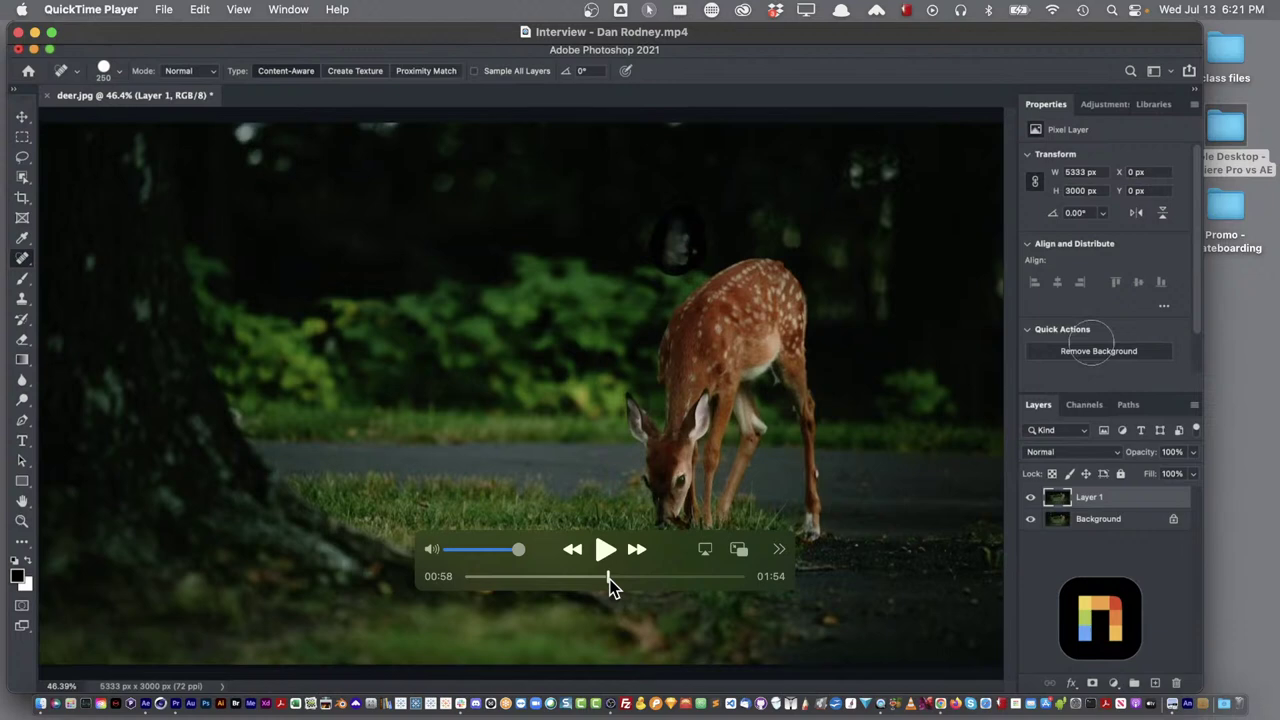
left_click_drag(609, 580, 619, 580)
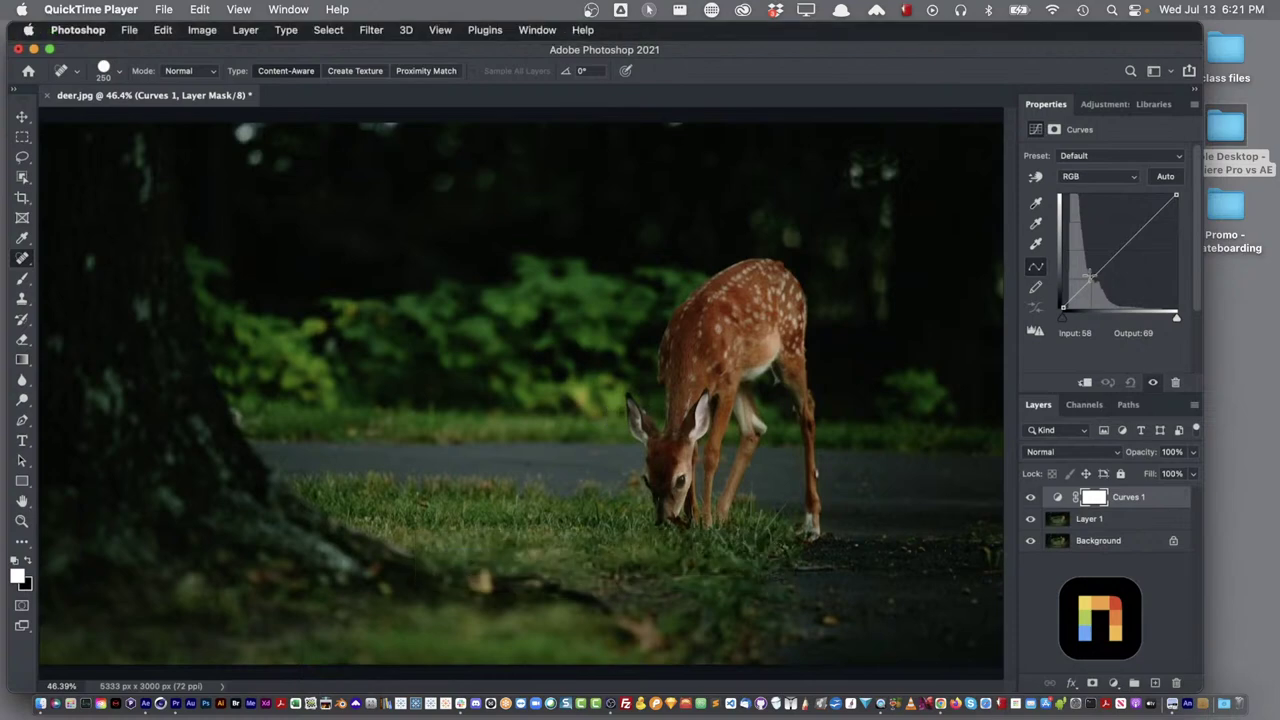
mouse_move(469, 318)
mouse_move(416, 176)
mouse_move(786, 34)
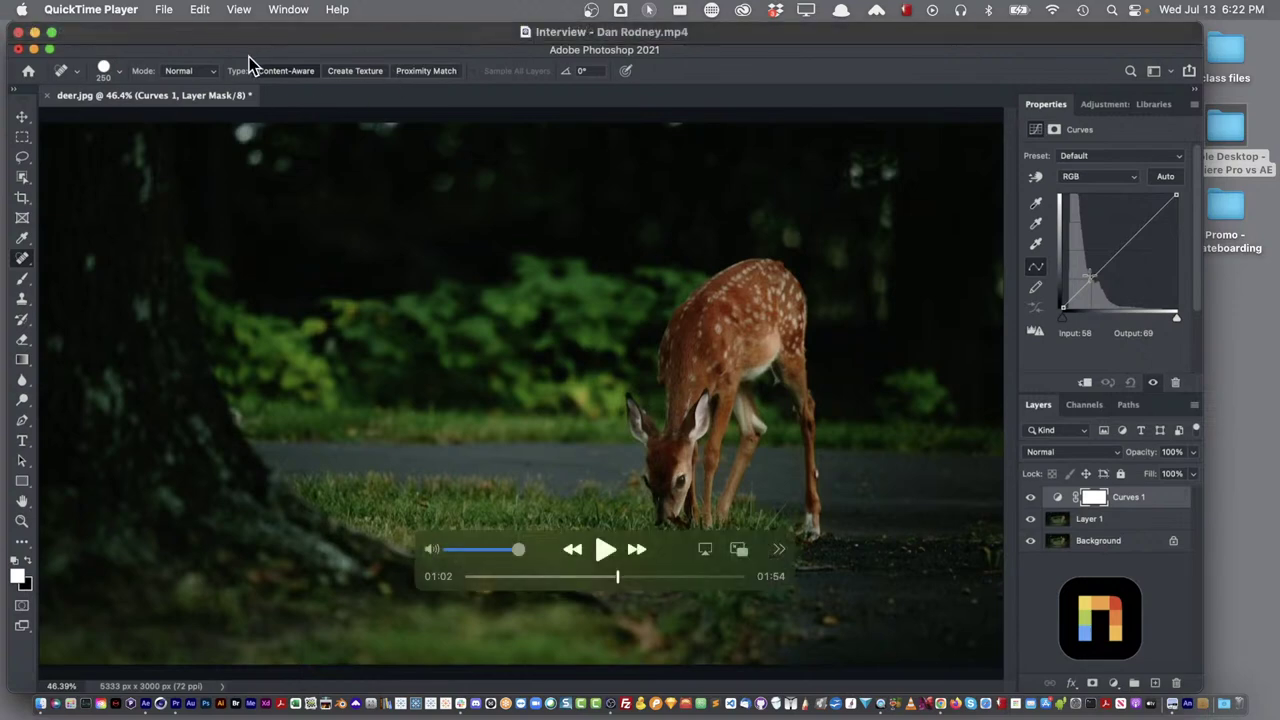
left_click_drag(454, 40, 474, 56)
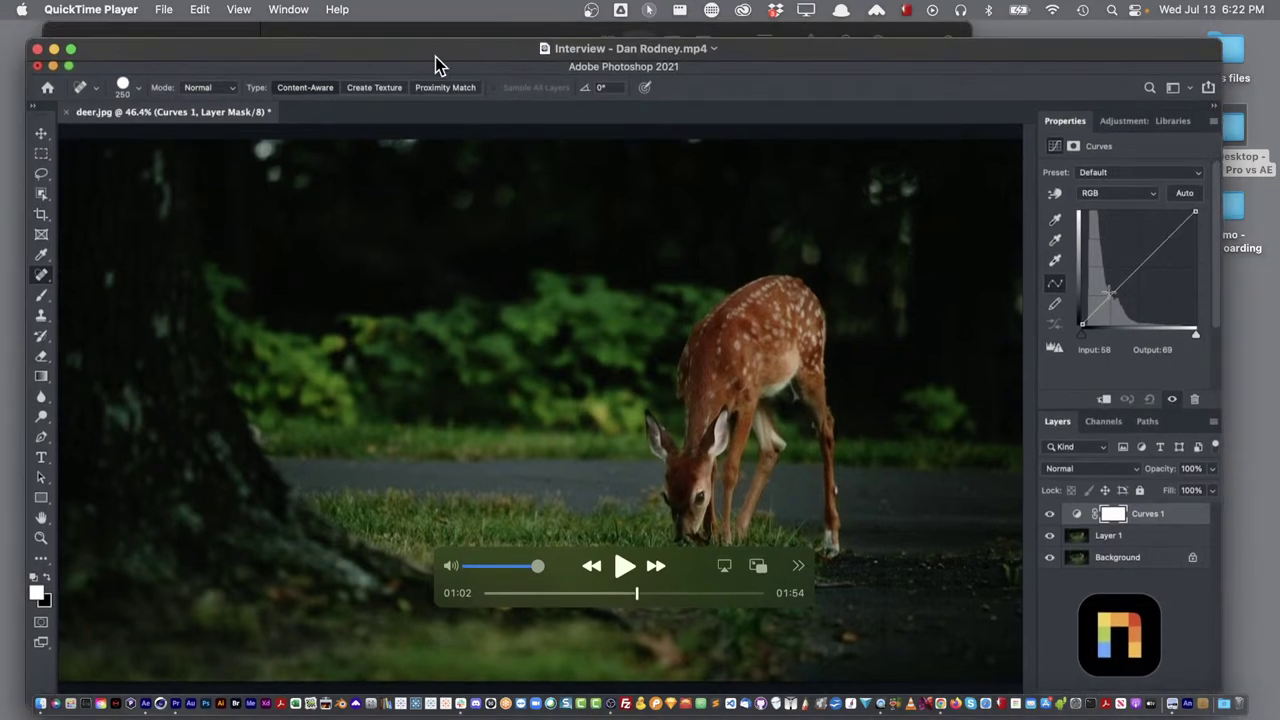
left_click(38, 49)
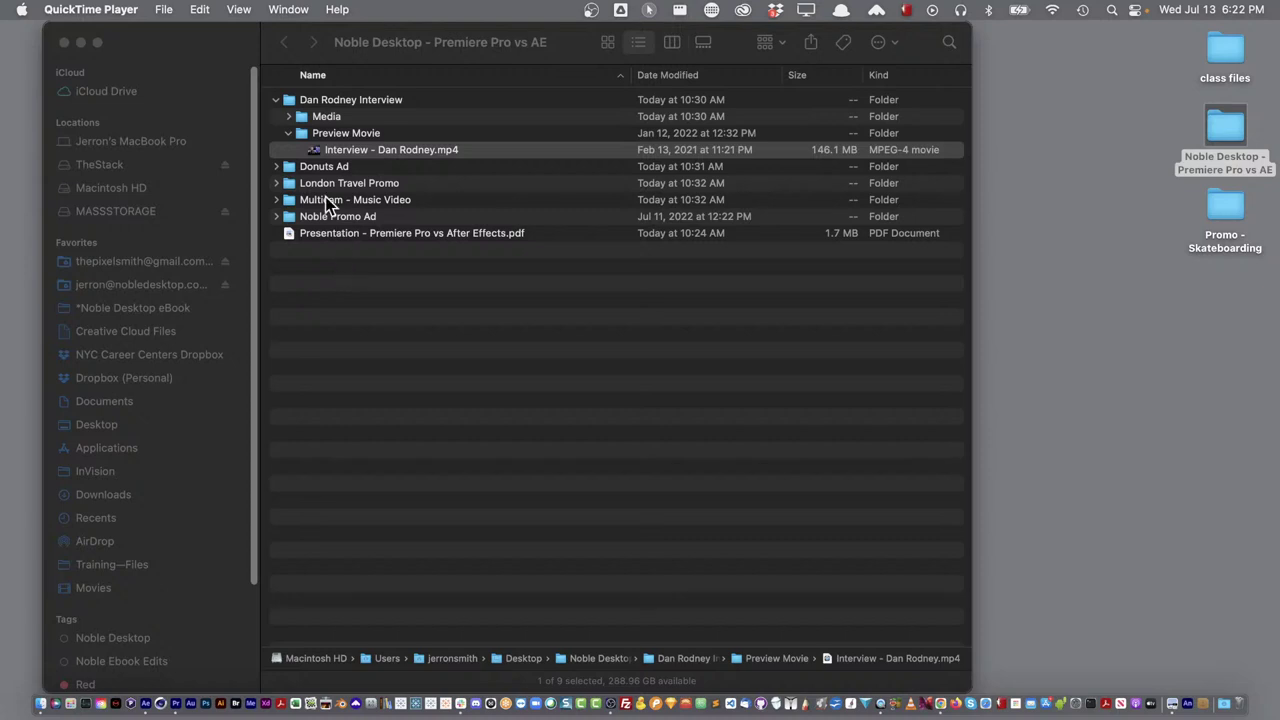
Play Donut Ad - Main.mp4 from the Preview Movie folder inside Donuts Ad through to its end, and close it
left_click(275, 166)
left_click(276, 166)
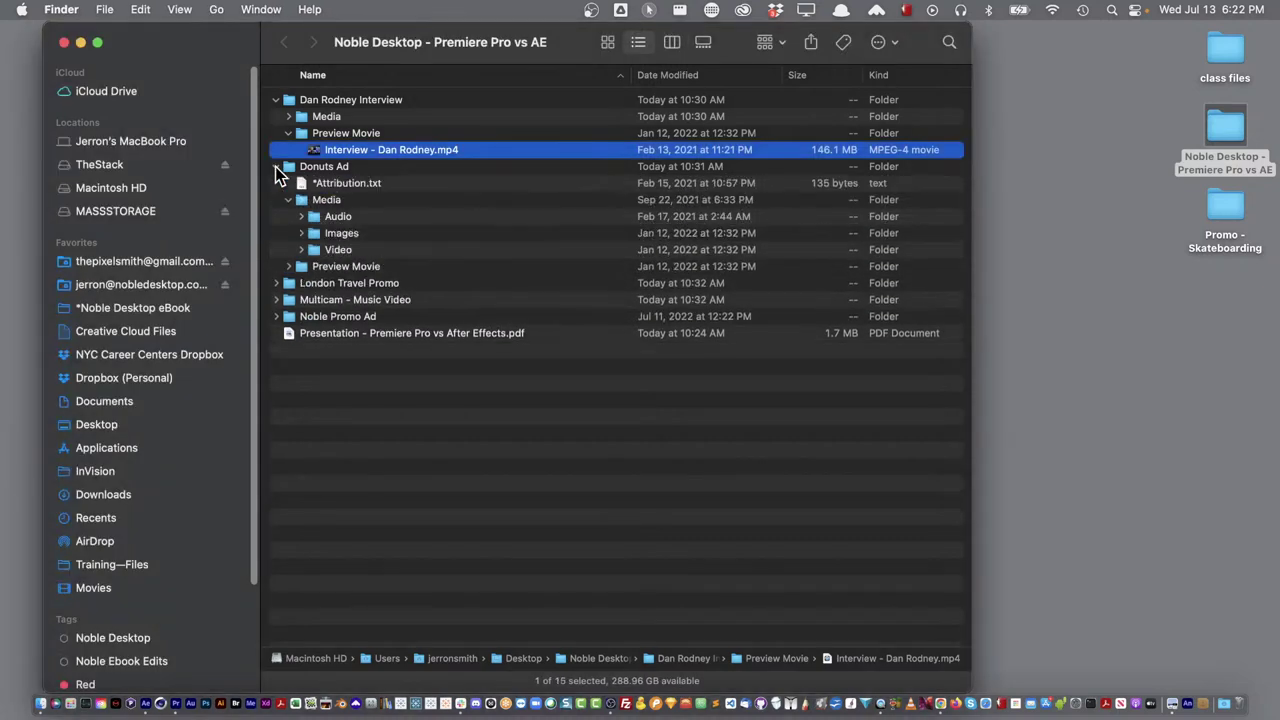
left_click(288, 266)
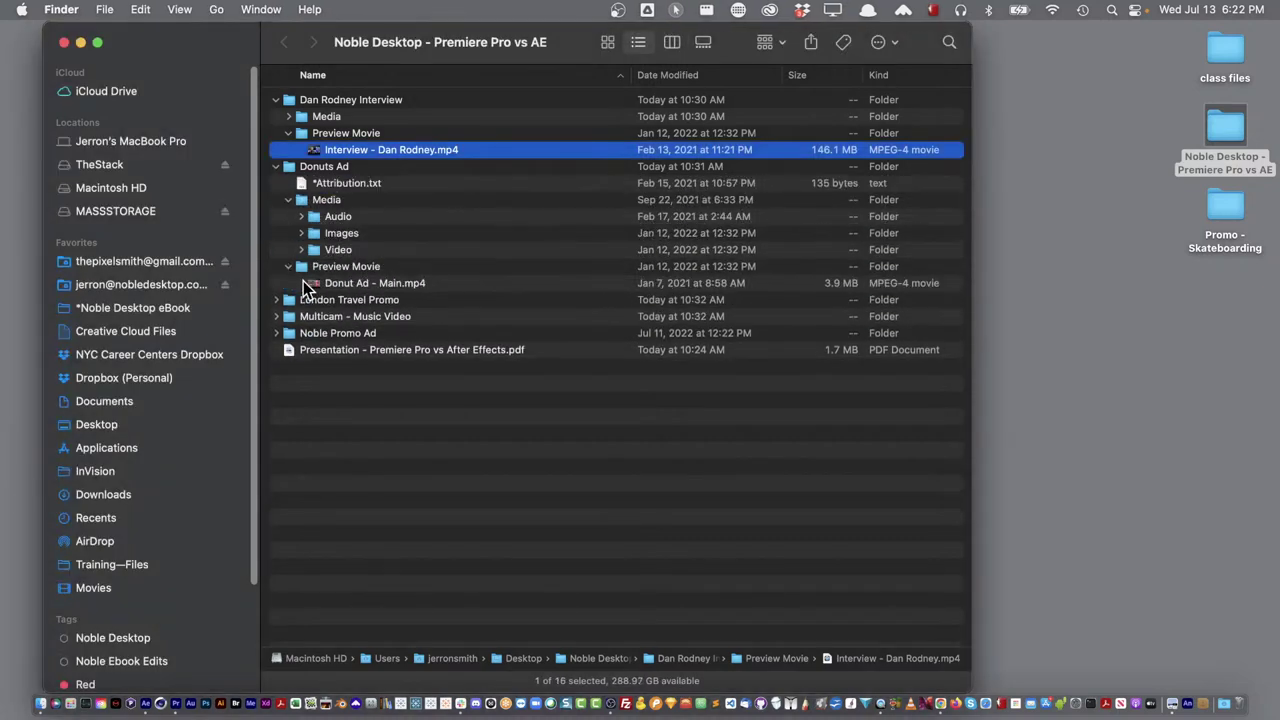
double_click(308, 283)
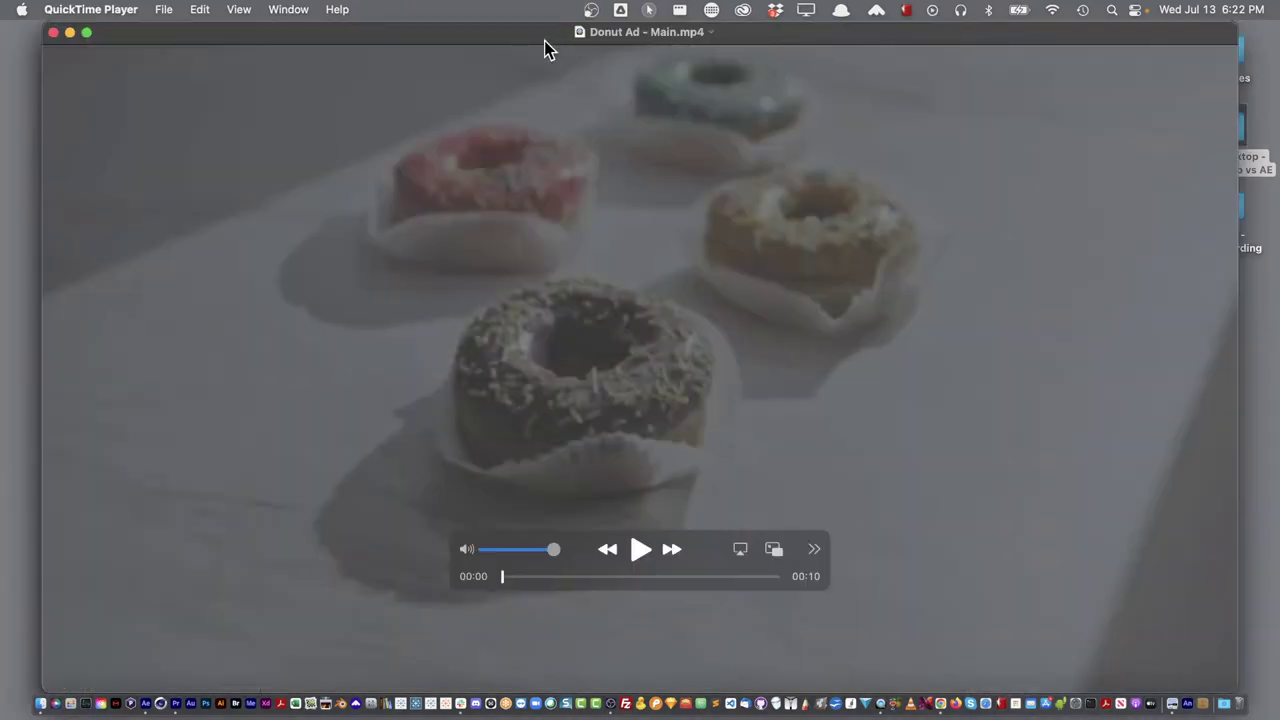
left_click_drag(545, 42, 503, 45)
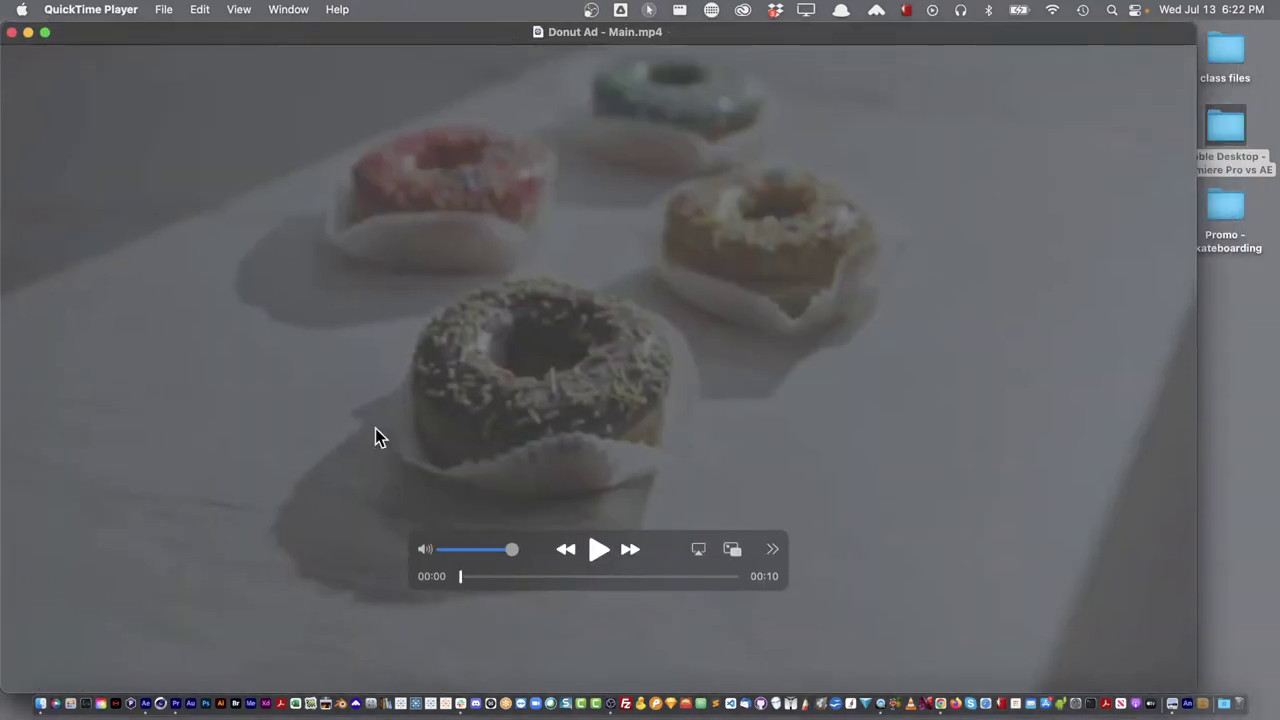
left_click(598, 550)
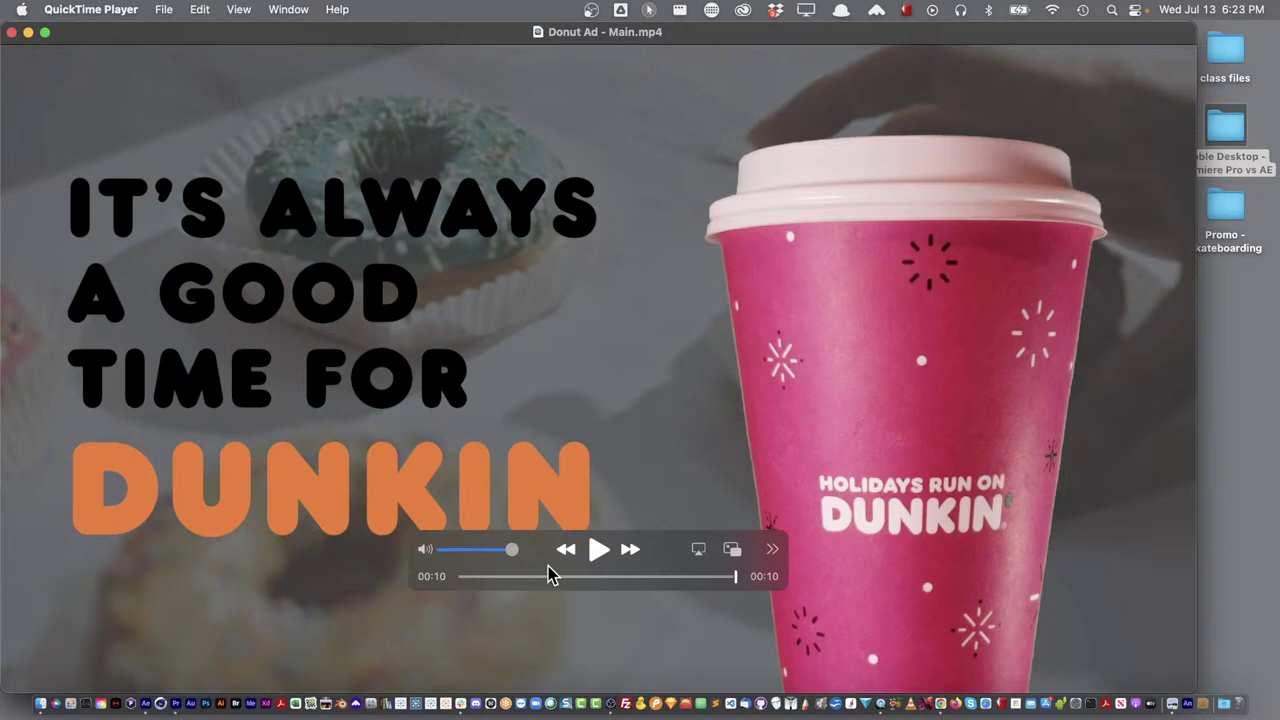
left_click(12, 34)
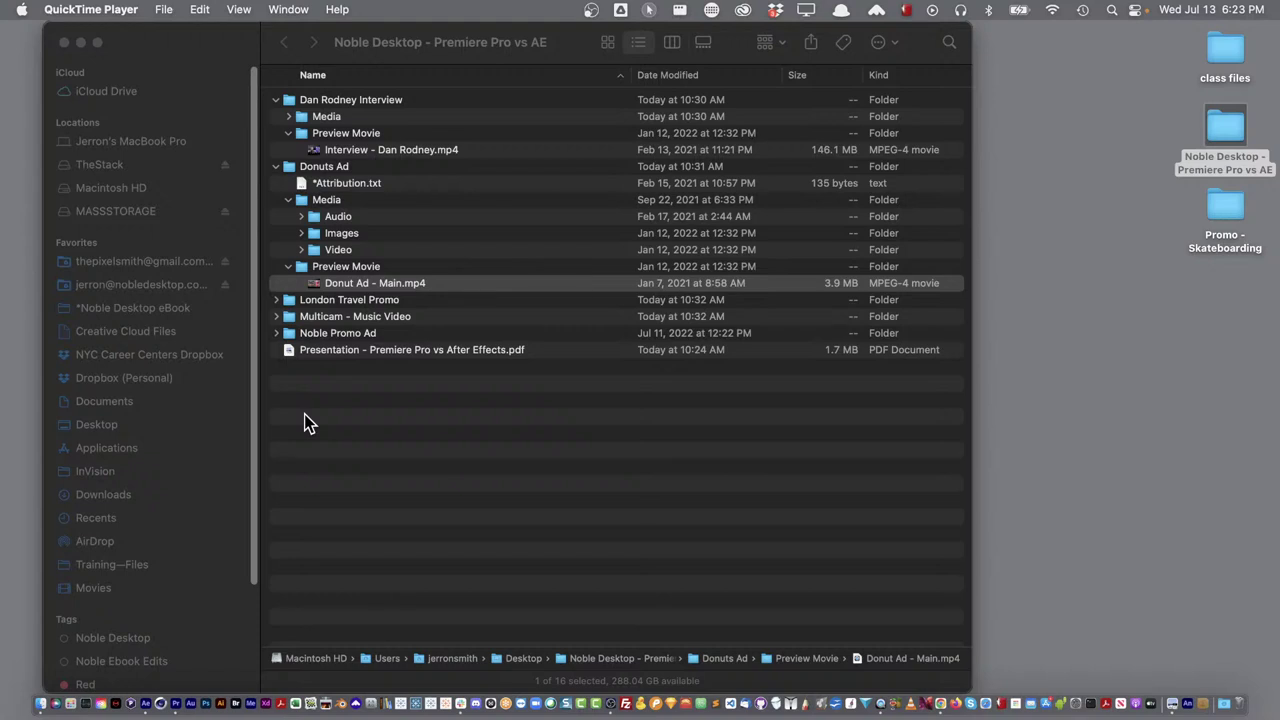
Play London Travel Promo - Square.mp4 from the Preview Movie folder inside London Travel Promo and pause it at the Cosmopolitan Metropolis title
left_click(277, 301)
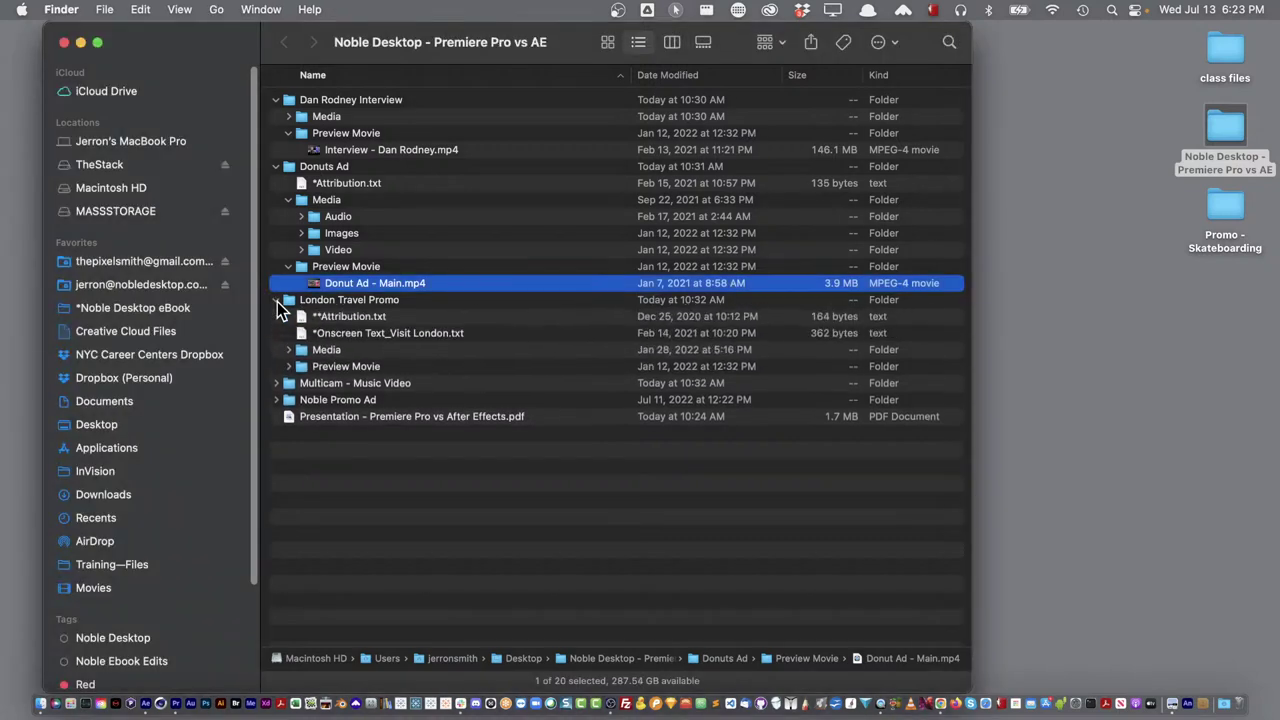
left_click(289, 367)
left_click(313, 382)
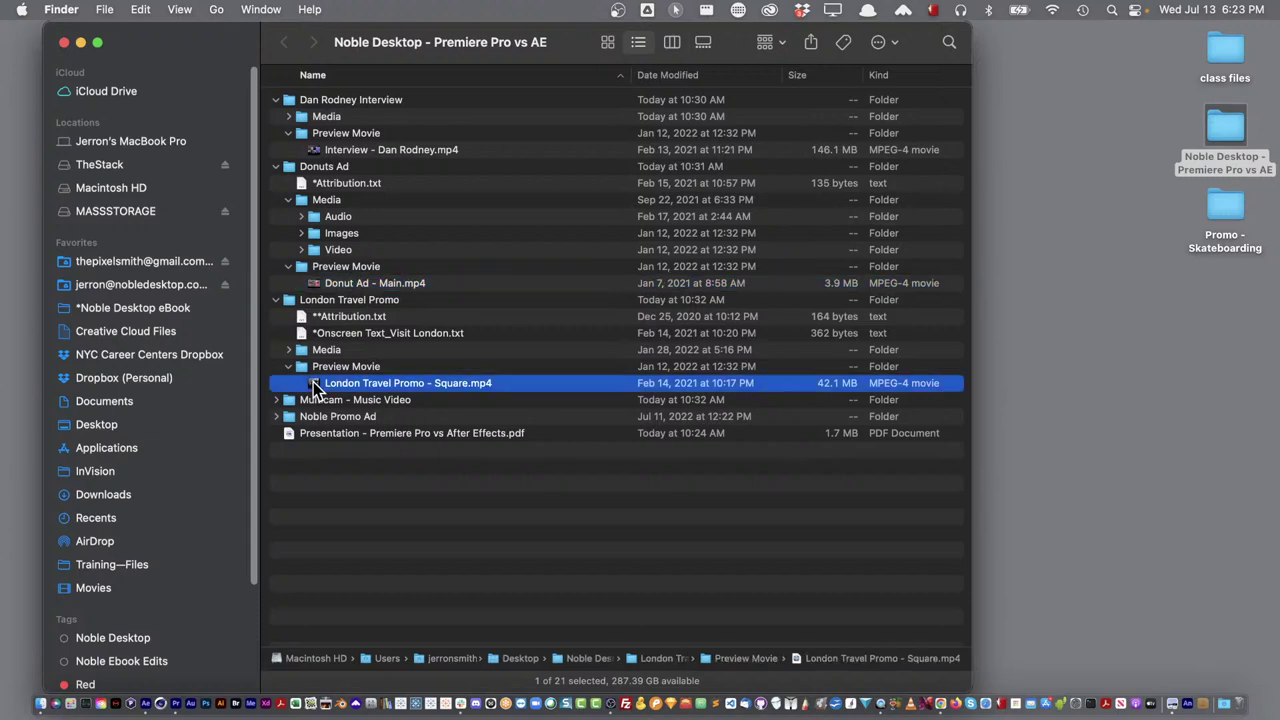
double_click(313, 382)
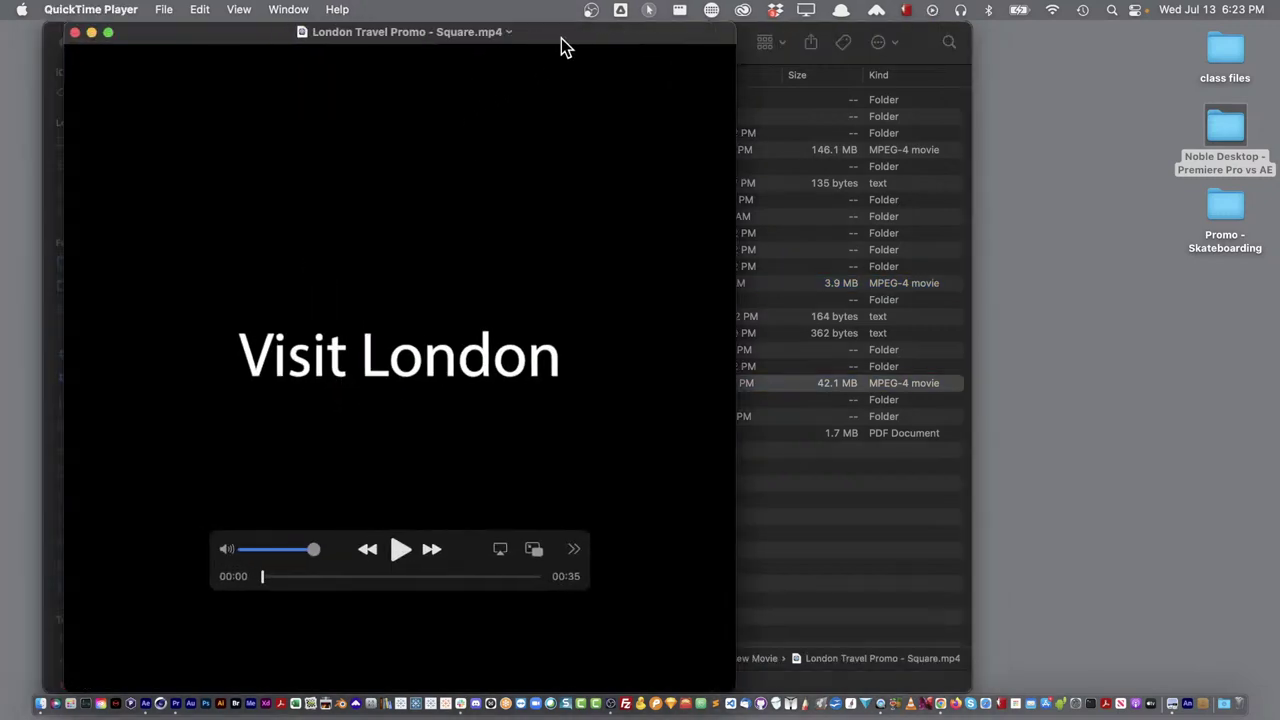
left_click_drag(561, 38, 694, 31)
key("space")
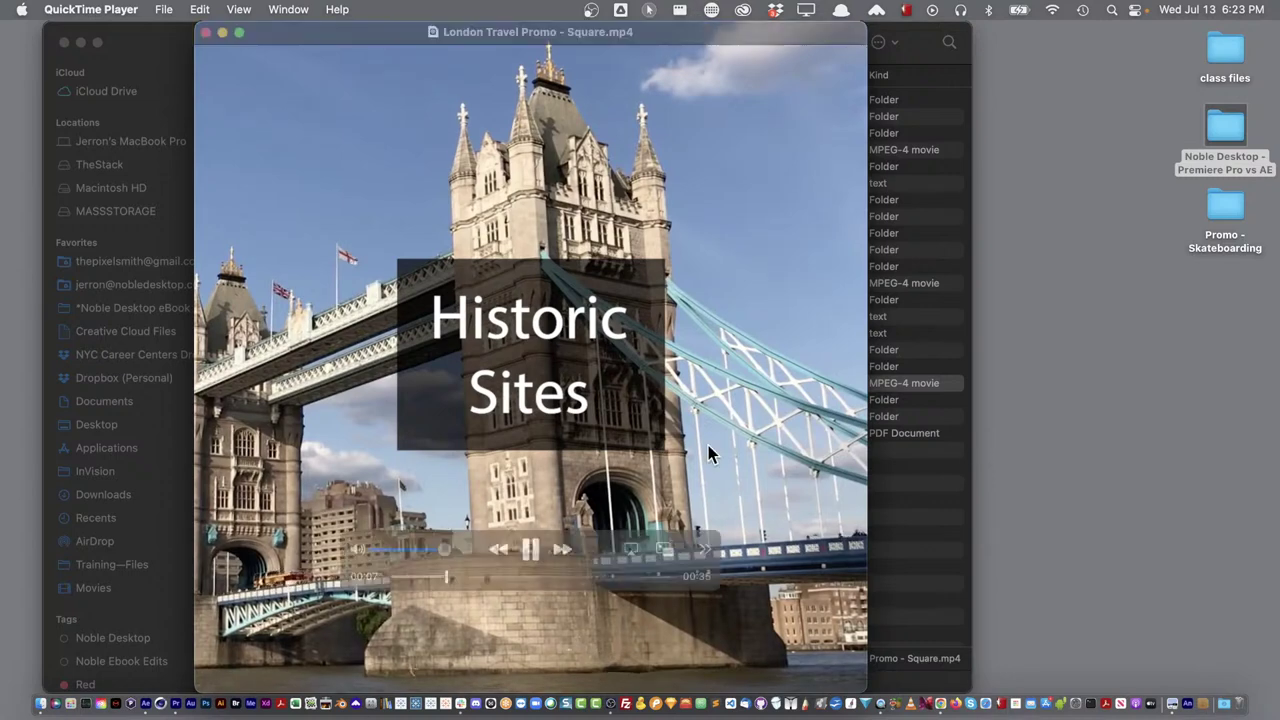
mouse_move(545, 510)
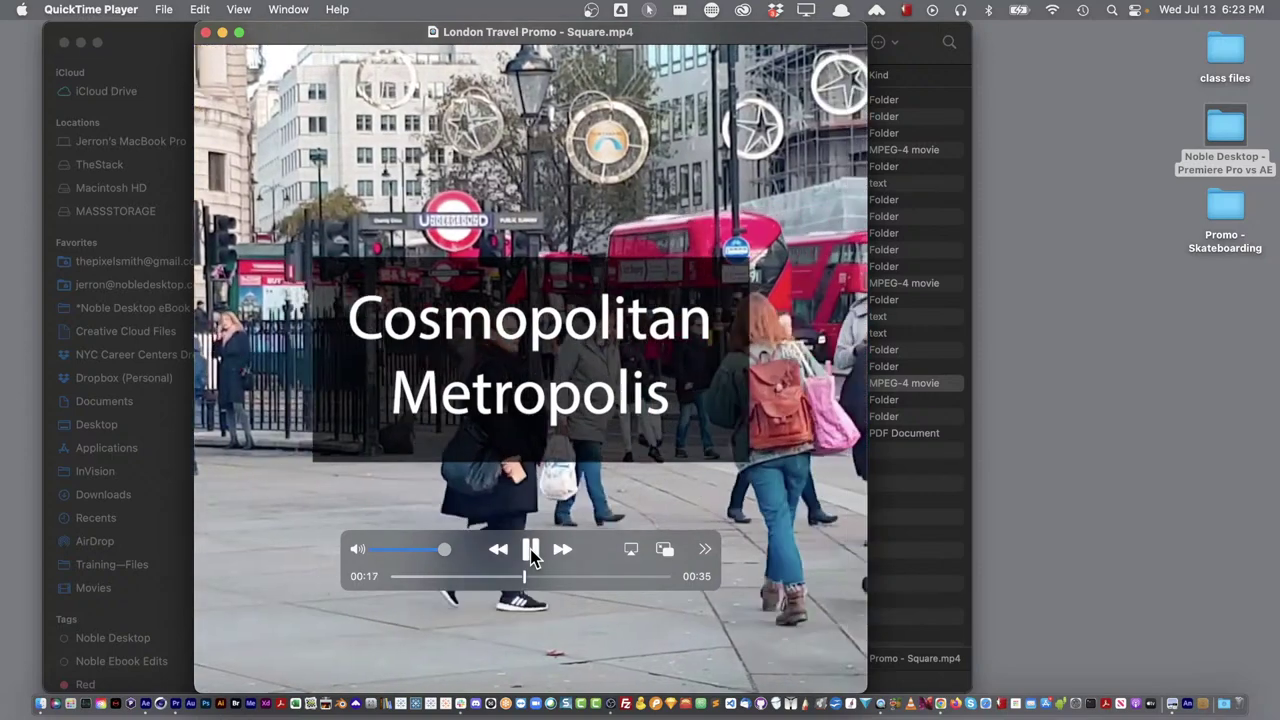
left_click(531, 549)
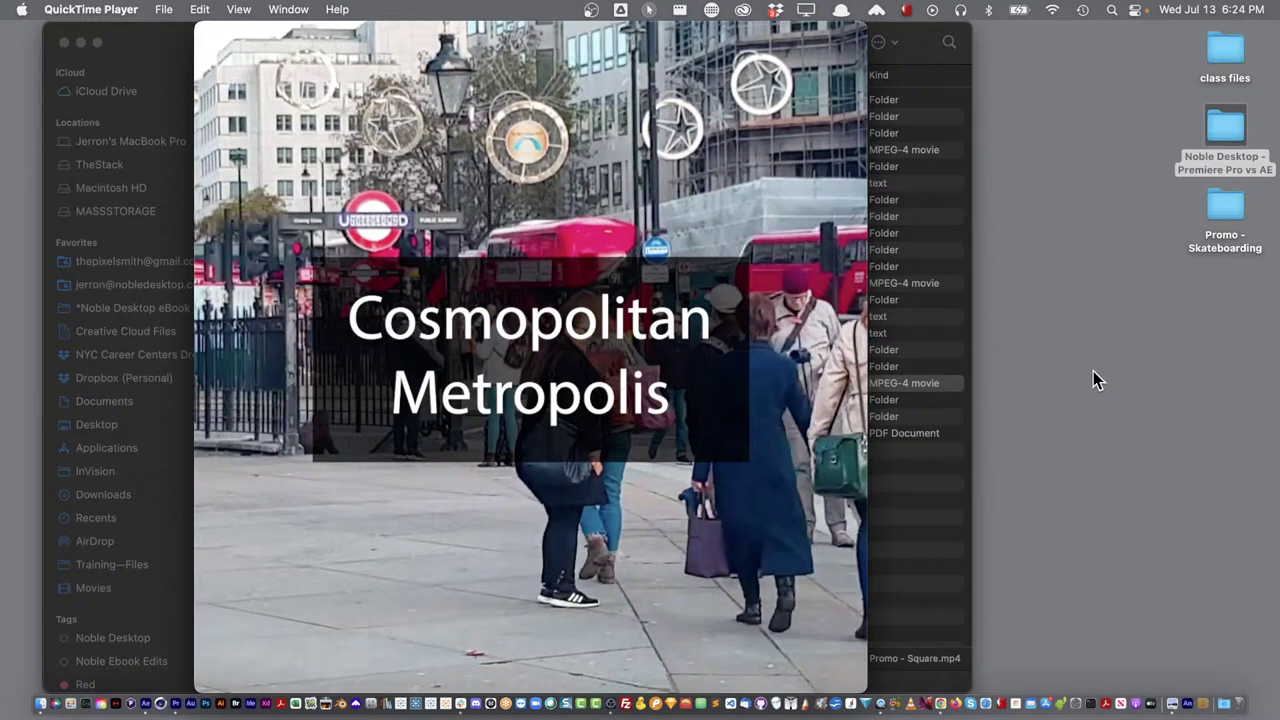
Switch to Finder and open Logo Animation.mp4 from its Preview Movie folder within After Effects Class
key("super+Tab")
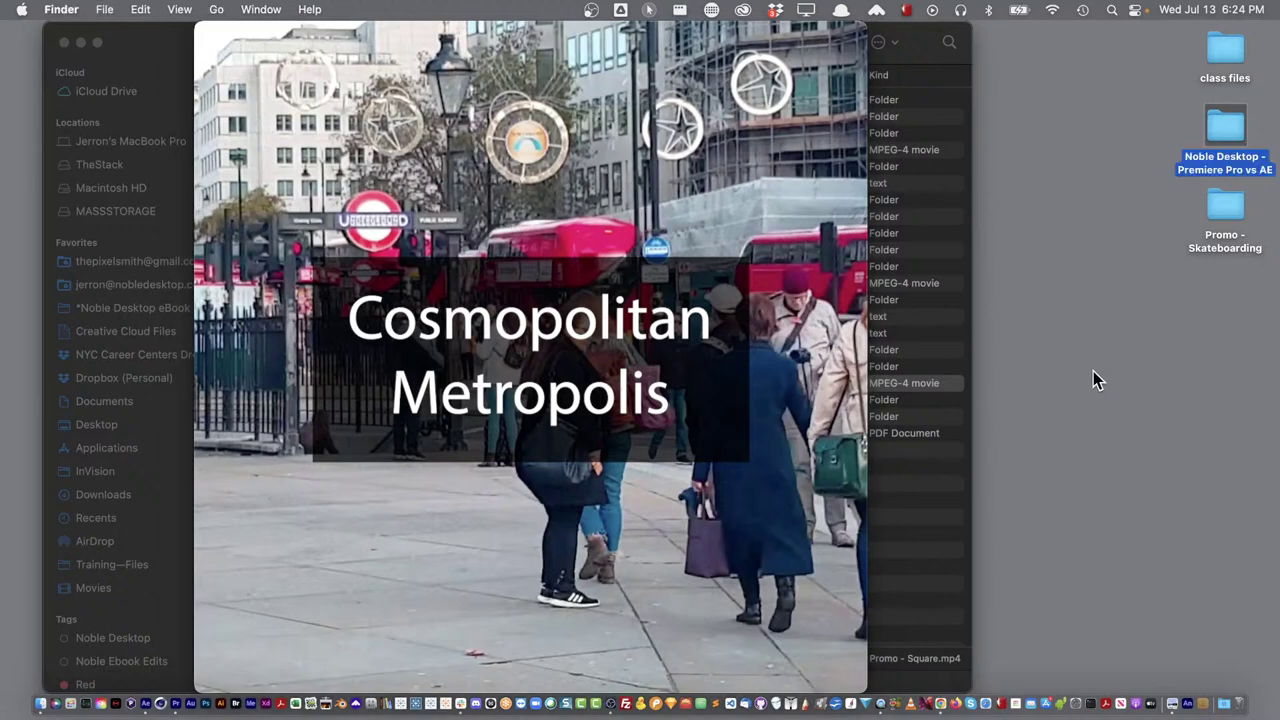
key("super+n")
key("super+w")
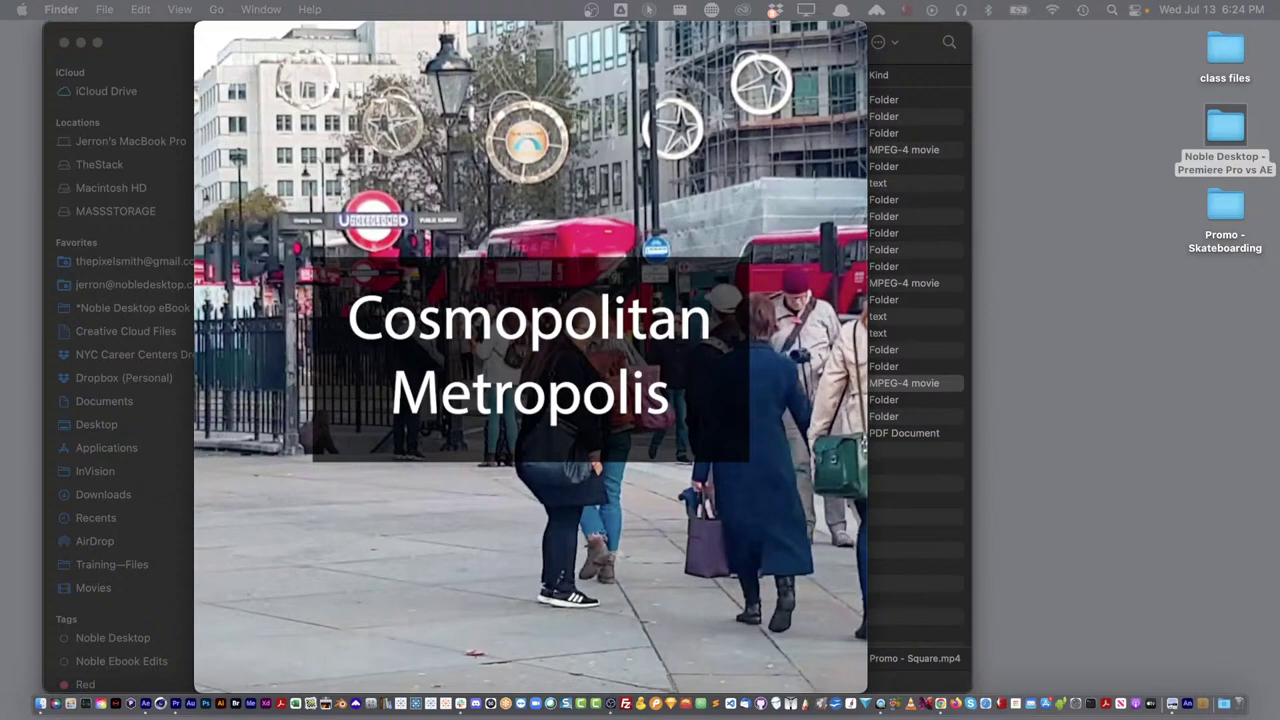
left_click_drag(561, 287, 631, 134)
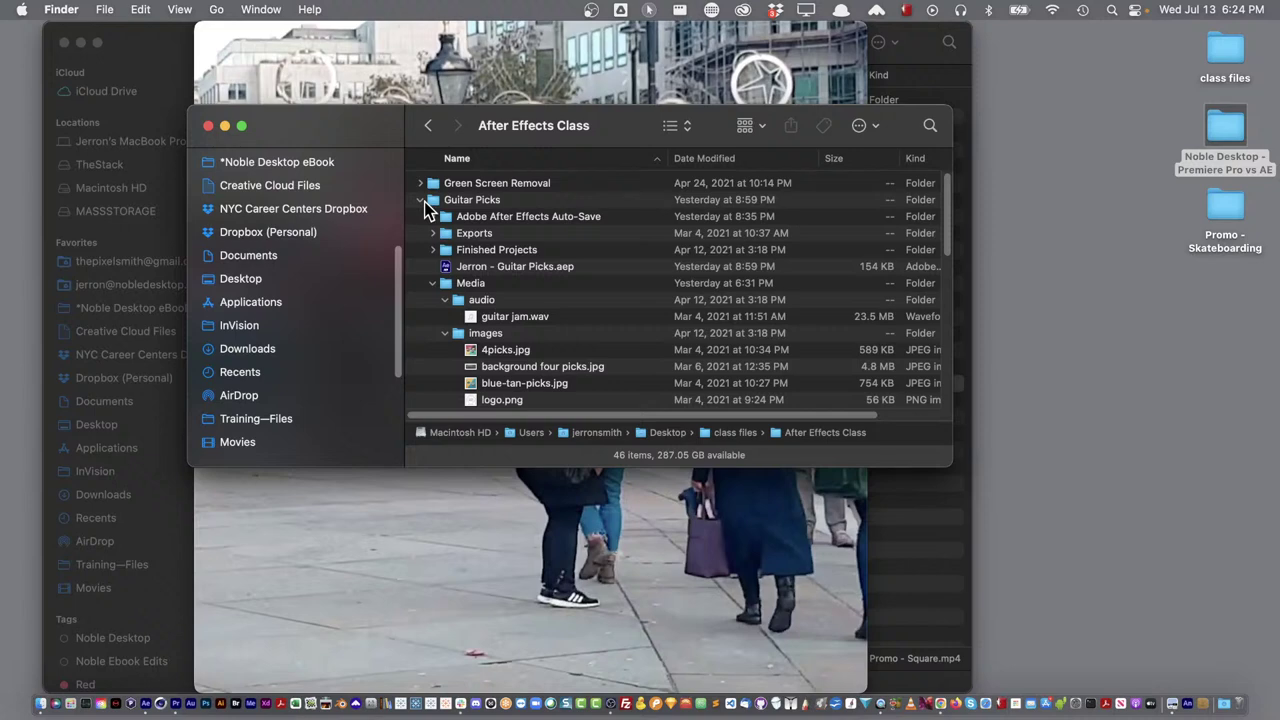
scroll(459, 262, "down", 10)
scroll(461, 271, "up", 2)
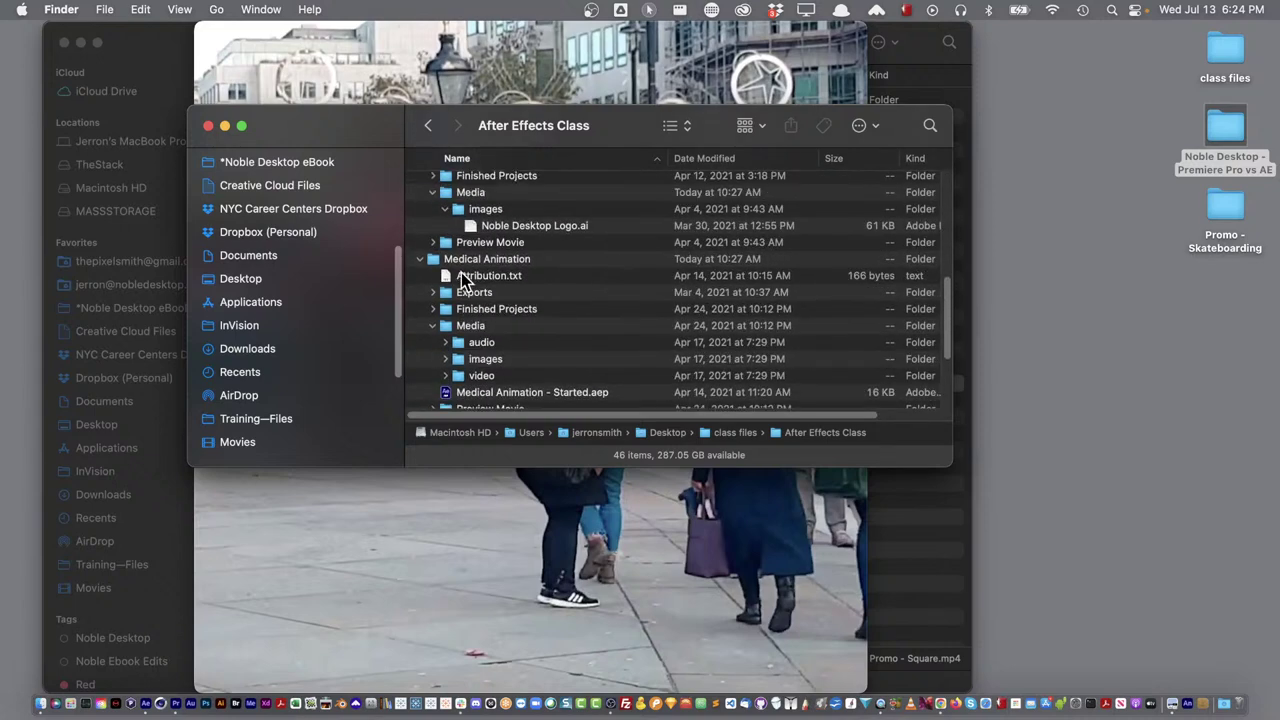
left_click(432, 243)
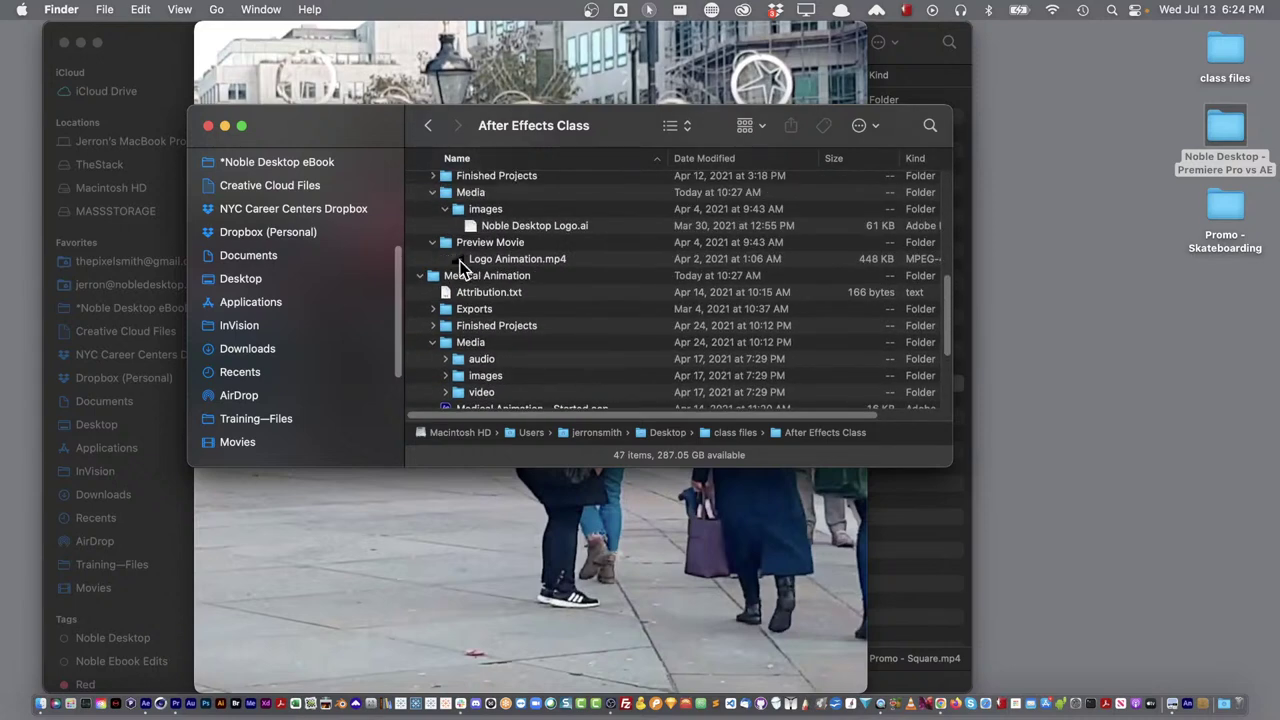
double_click(458, 262)
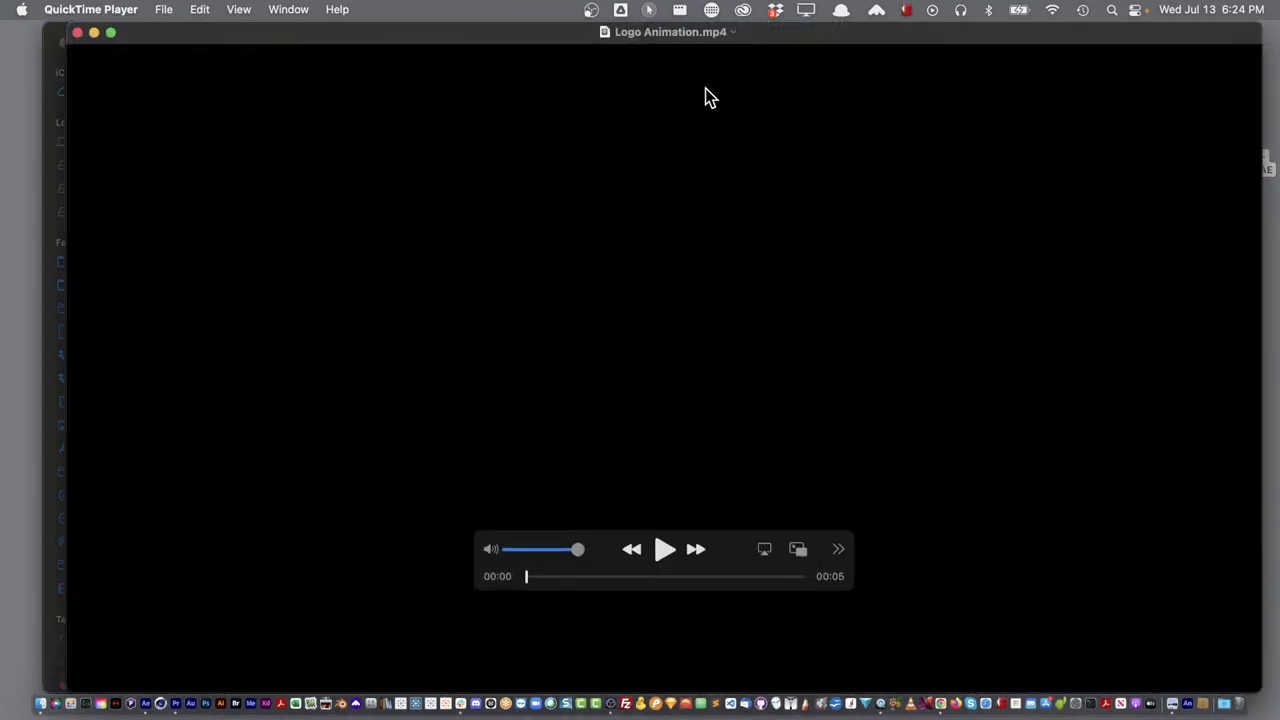
Play the logo animation and scrub its opening up to about 00:01, and close both it and the London promo
left_click(665, 550)
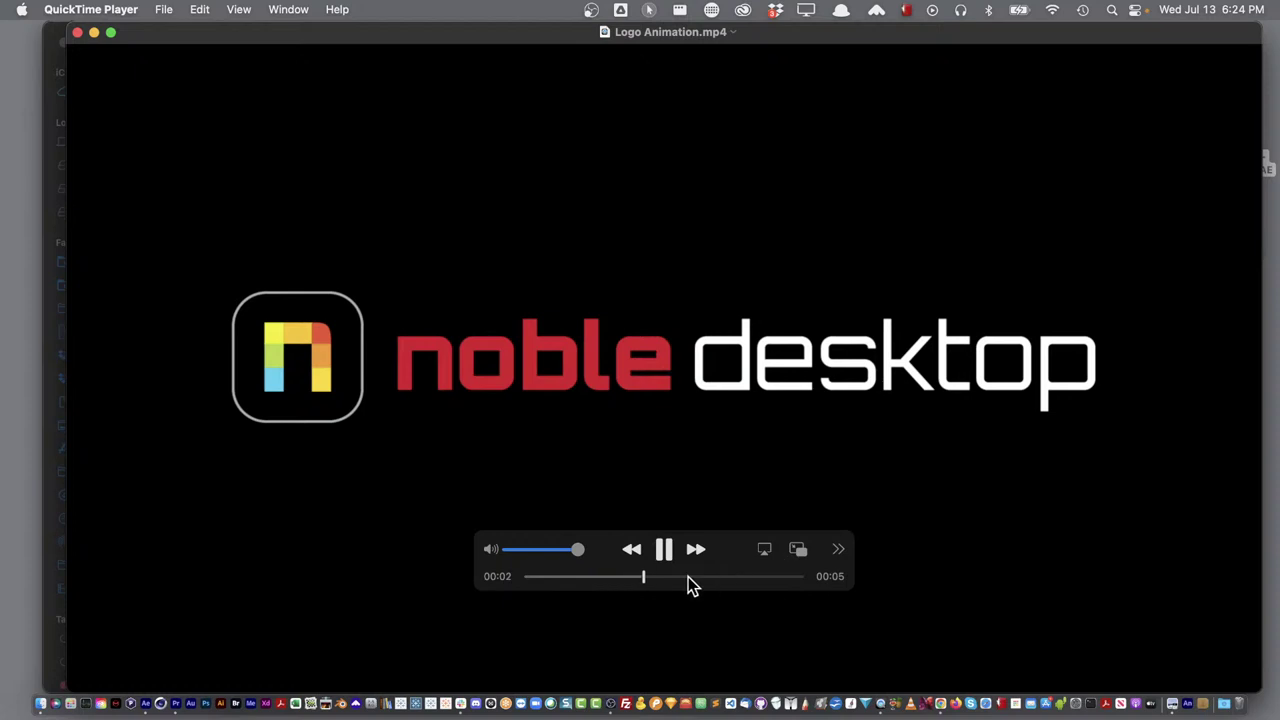
left_click(666, 562)
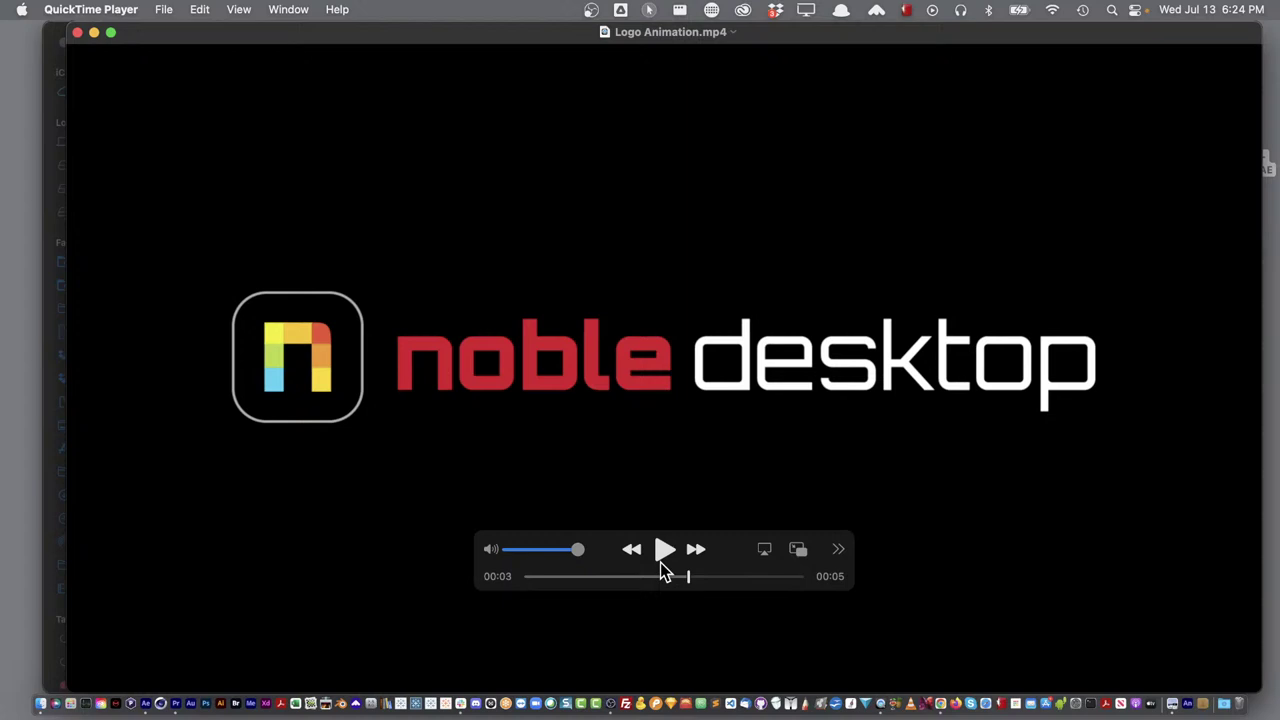
left_click_drag(671, 573, 530, 588)
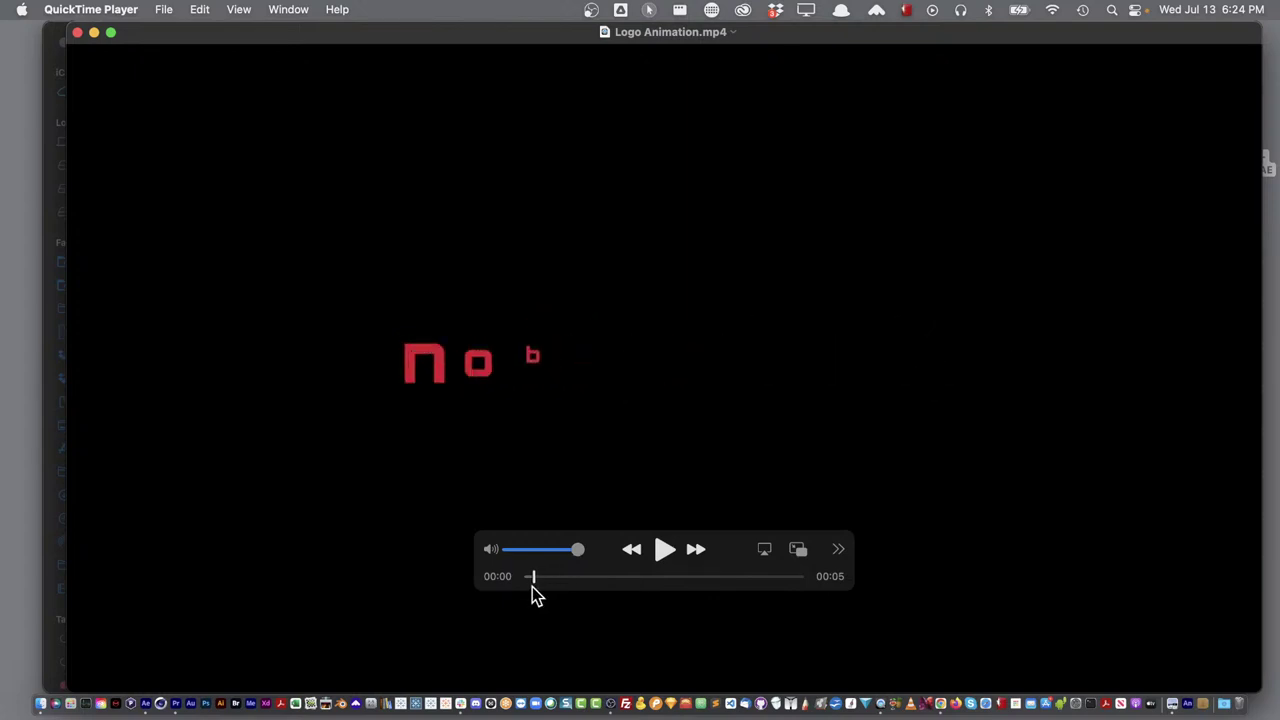
left_click_drag(532, 586, 595, 588)
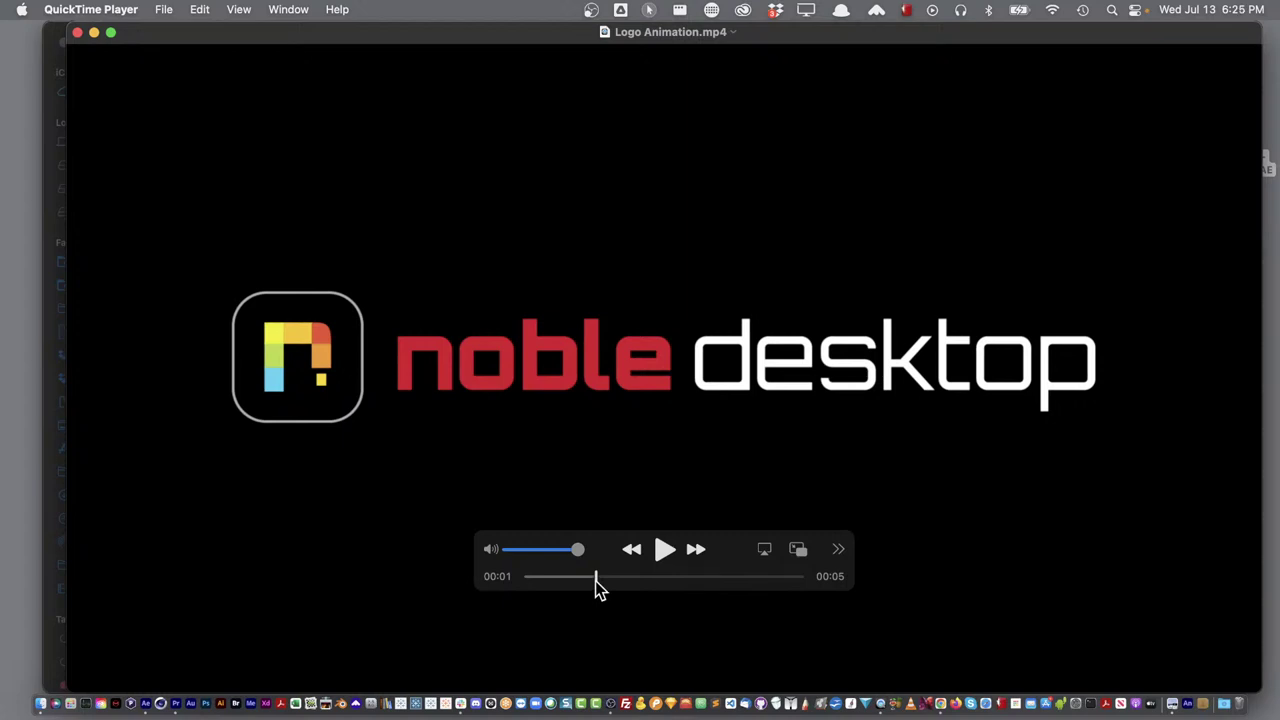
left_click(77, 33)
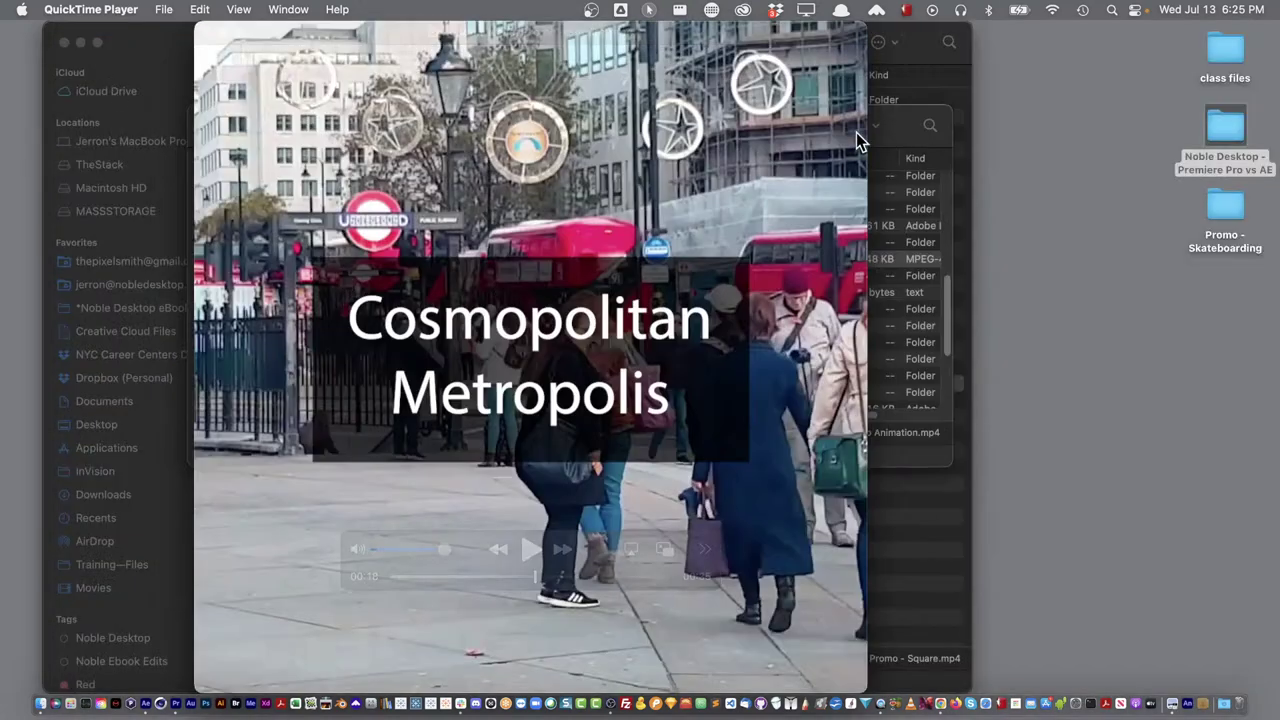
left_click(206, 33)
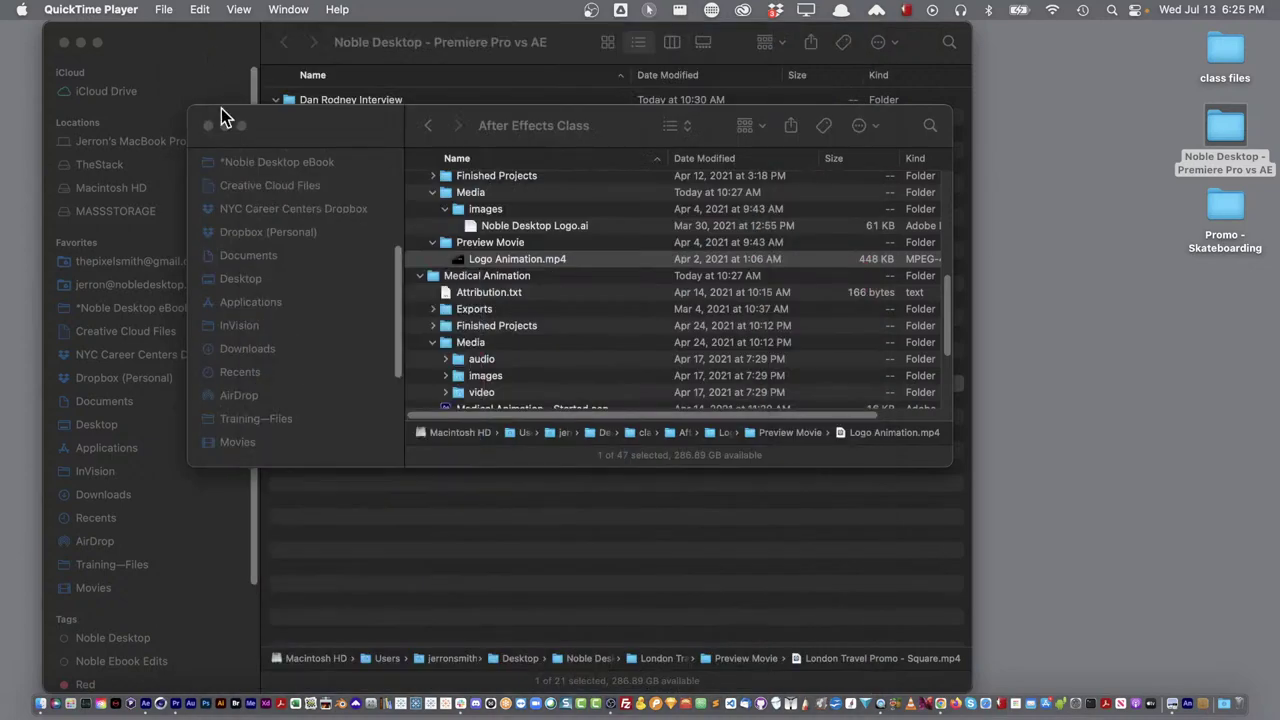
Open Underwater World.mp4 from the Preview Movie folder inside Working with 3D and move its window clear of the desktop's edge
scroll(520, 305, "down", 5)
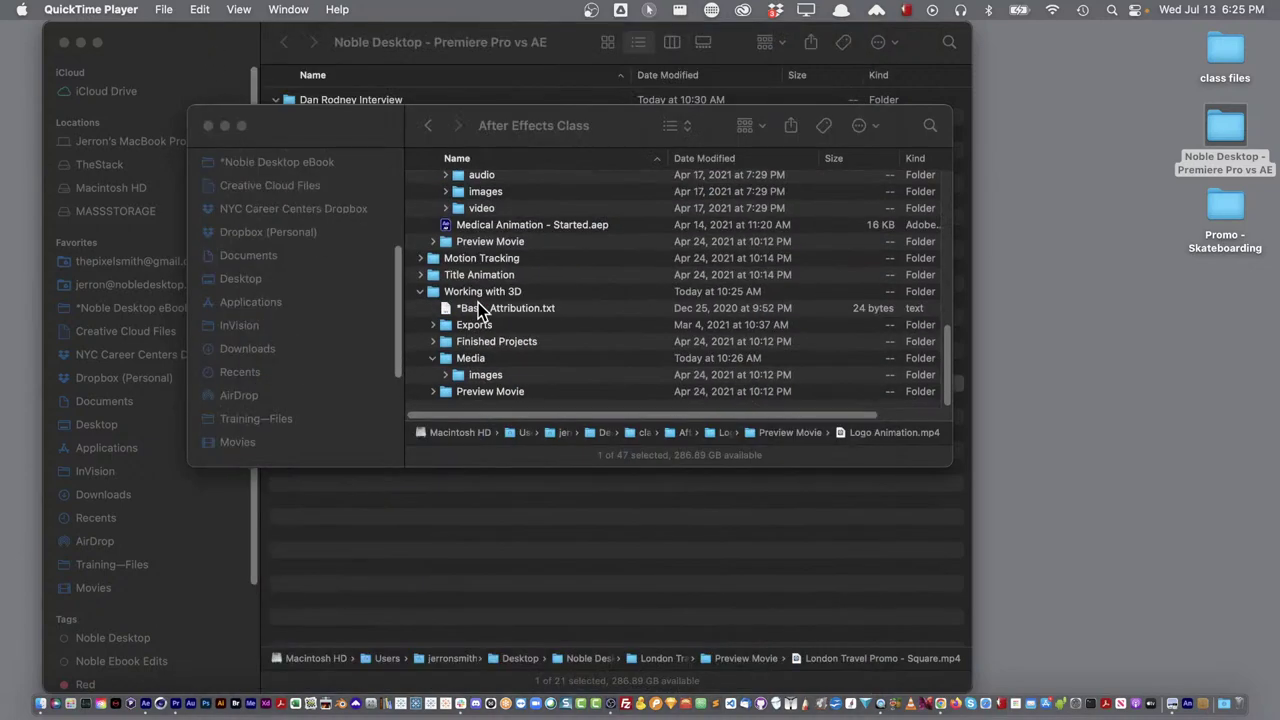
left_click(431, 391)
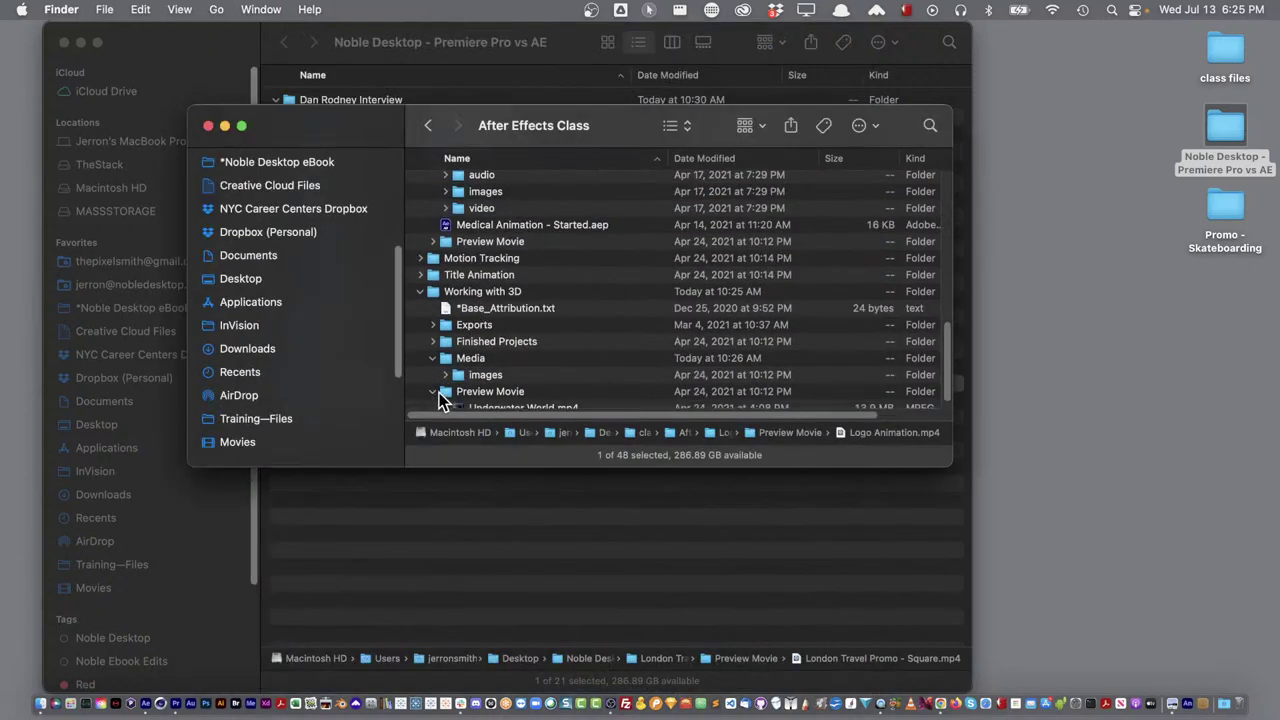
scroll(455, 401, "down", 1)
double_click(459, 395)
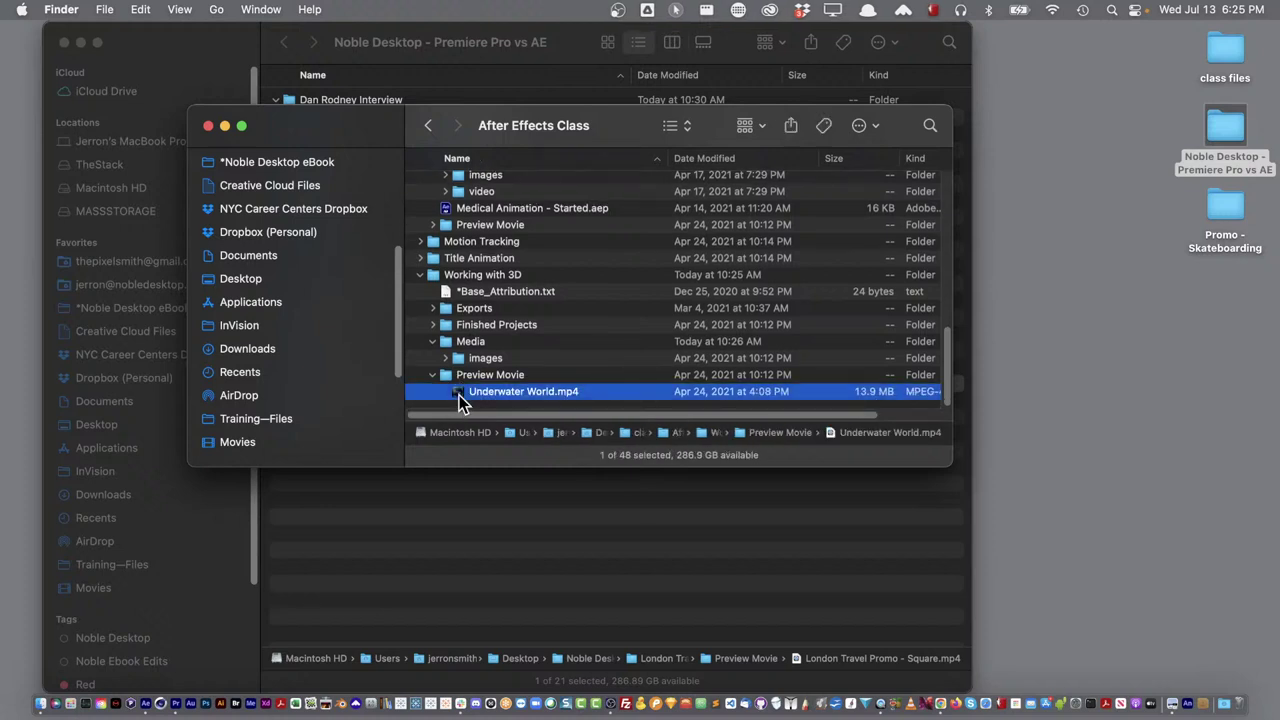
left_click_drag(528, 37, 751, 37)
Play the Underwater World movie and replay it from near its beginning through to the end
left_click(602, 549)
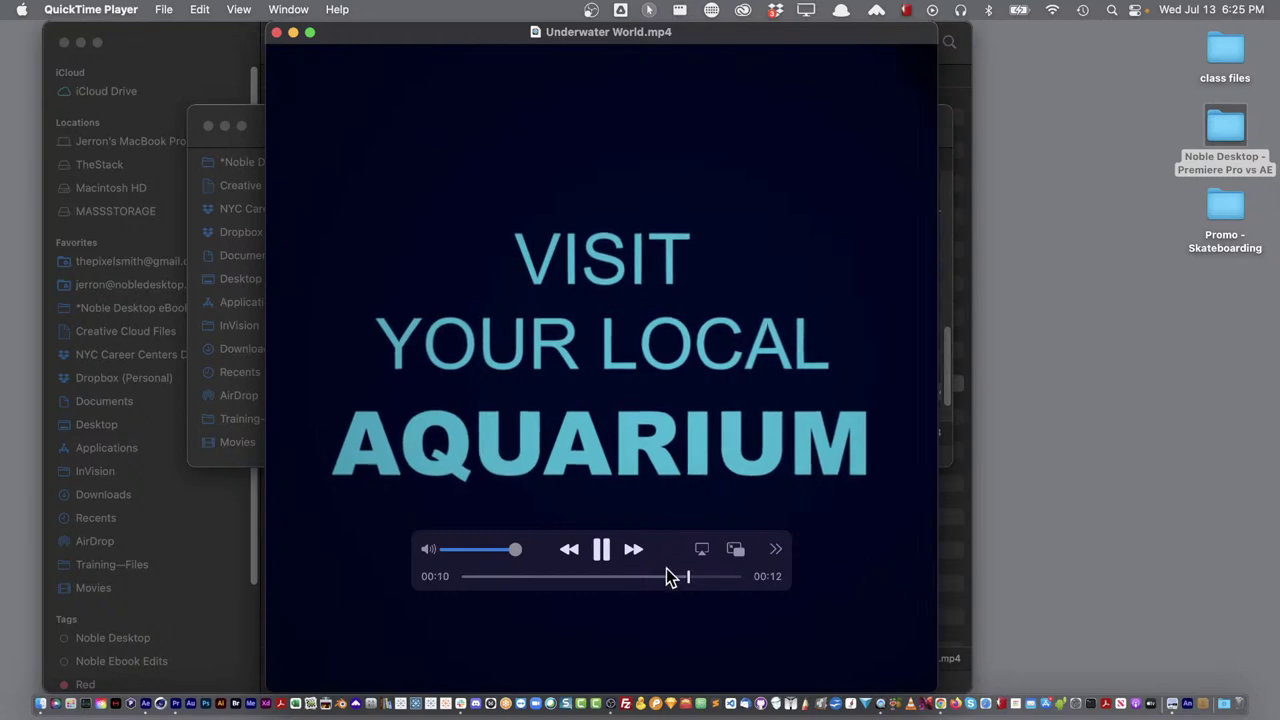
left_click(474, 578)
key("space")
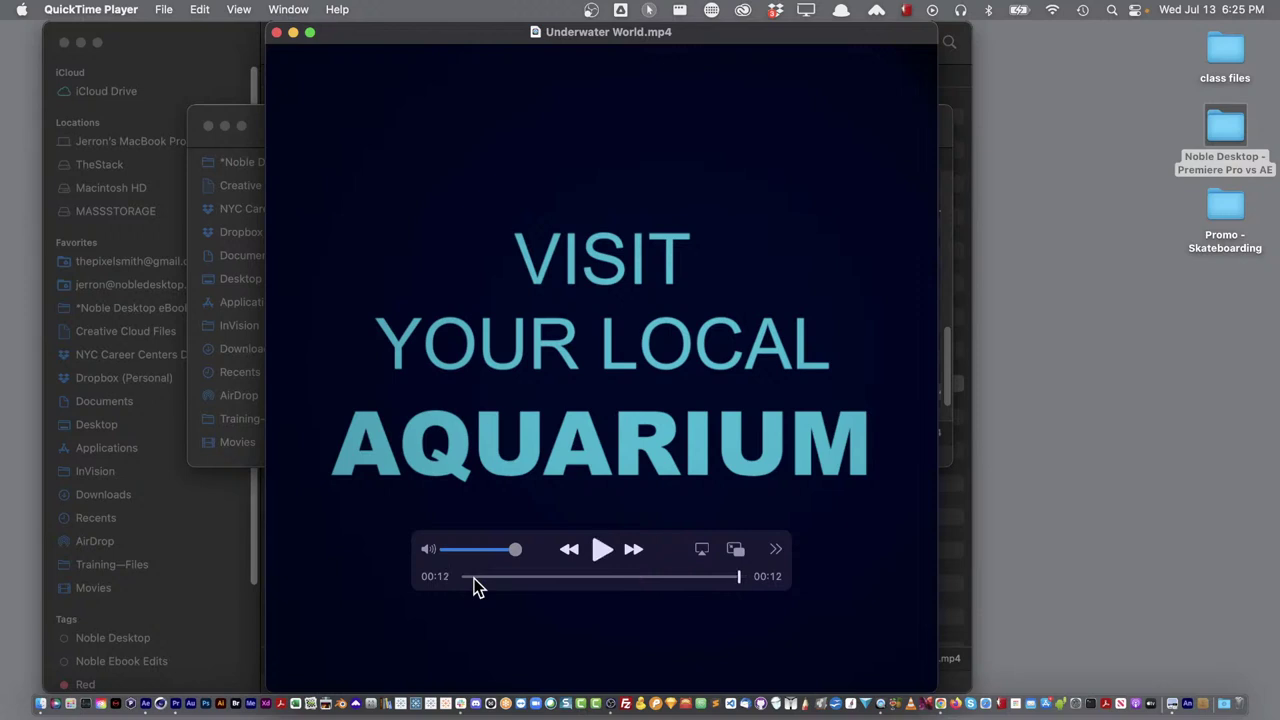
Scrub the Underwater World movie to about 00:01 to examine its opening scene, and close the movie
left_click_drag(474, 578, 482, 577)
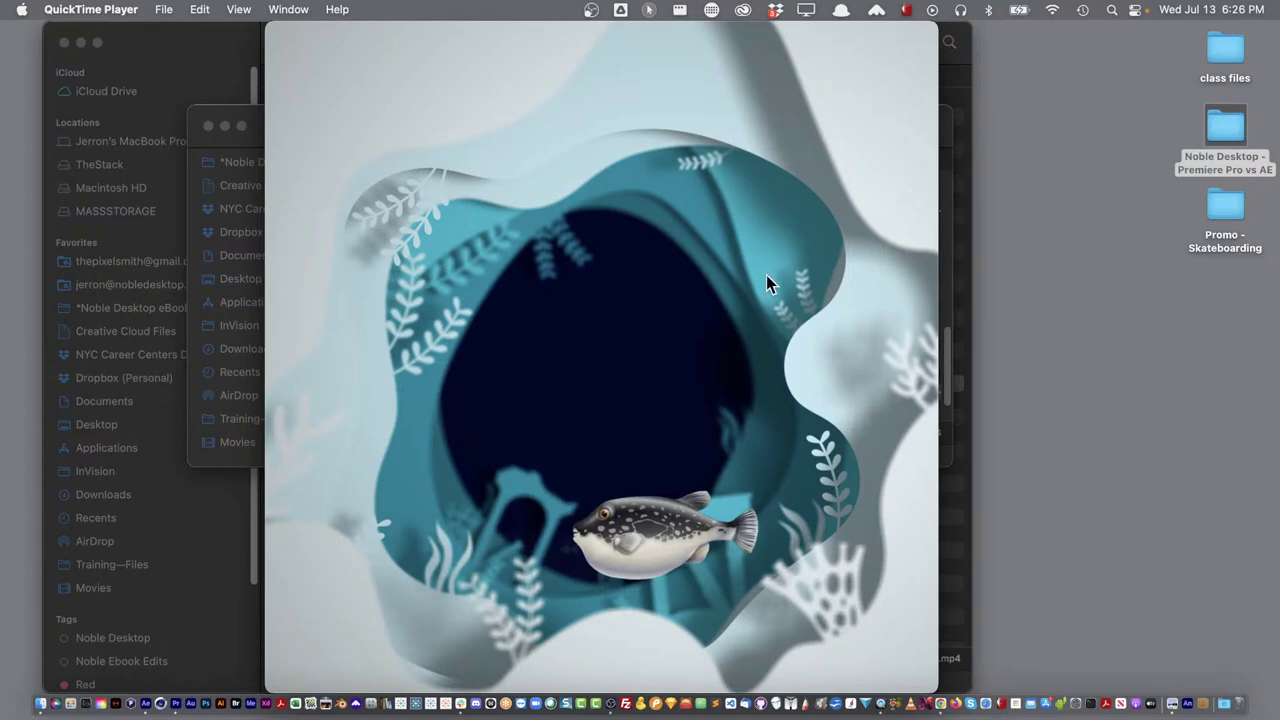
mouse_move(722, 195)
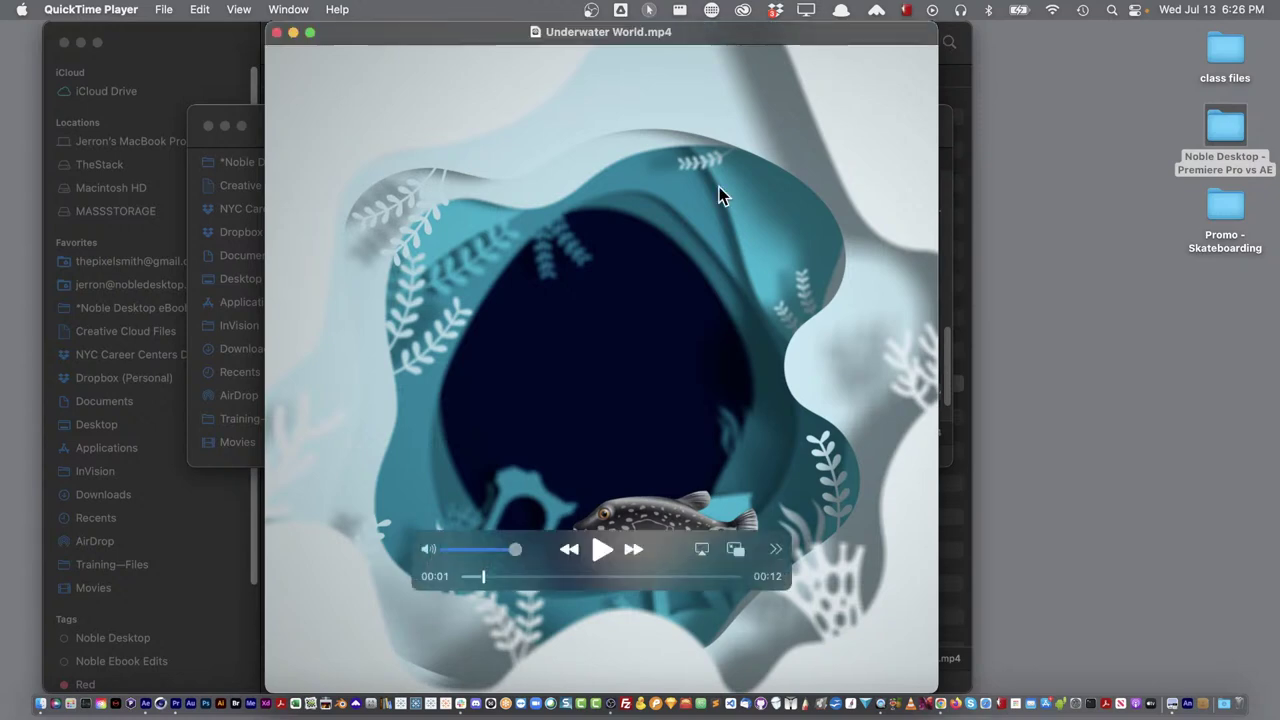
left_click(277, 32)
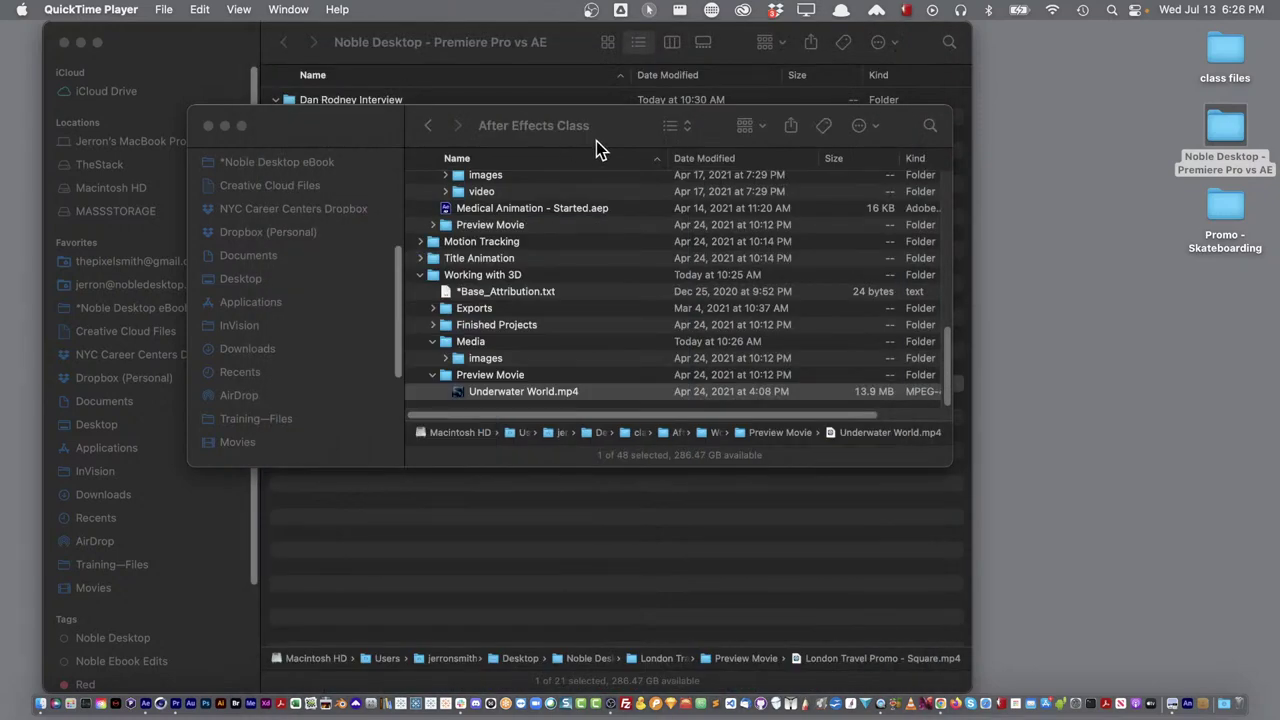
Move the After Effects Class window aside and open Before You Accuse Me.mp4 from the Preview Movie folder inside Multicam - Music Video
left_click_drag(600, 136, 755, 42)
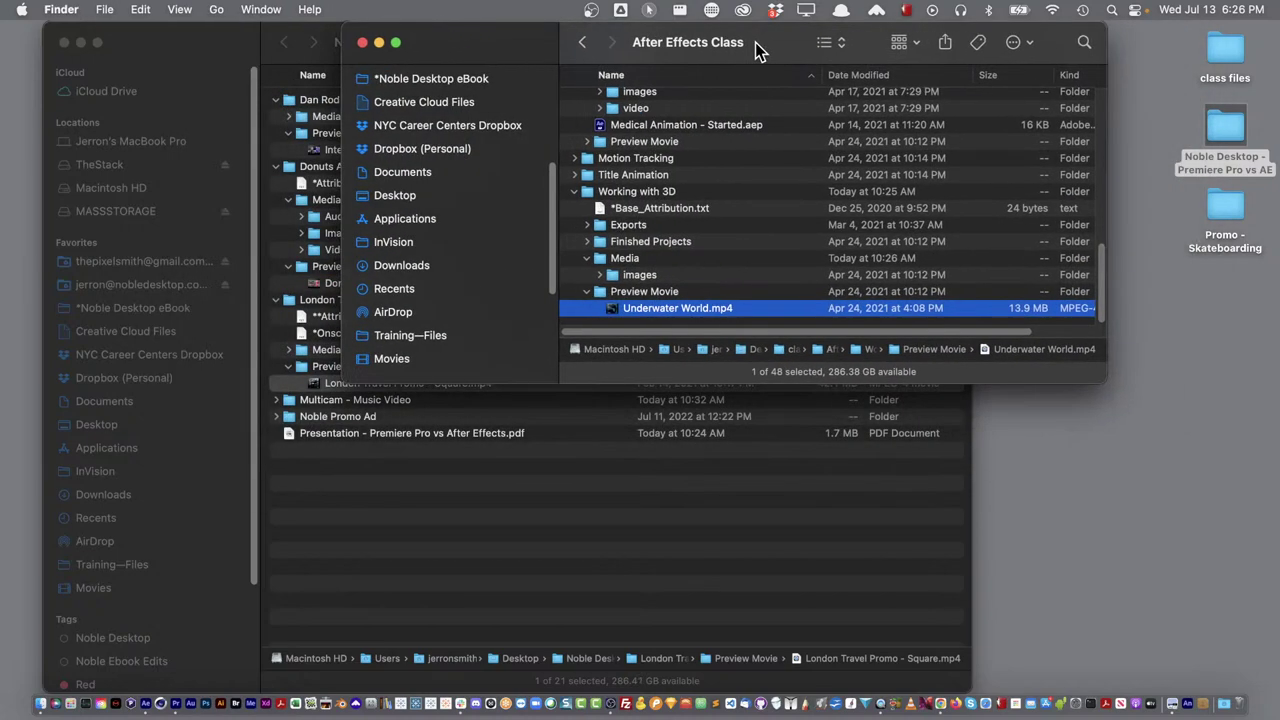
left_click(420, 515)
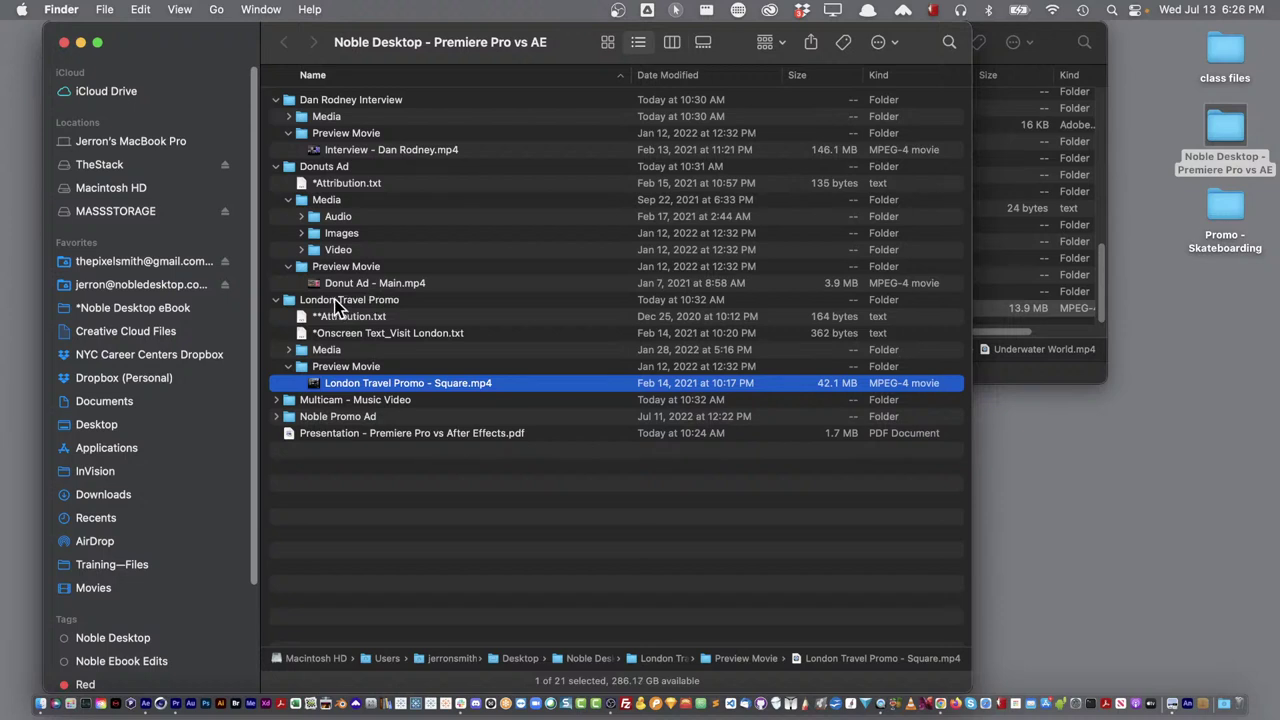
left_click(277, 400)
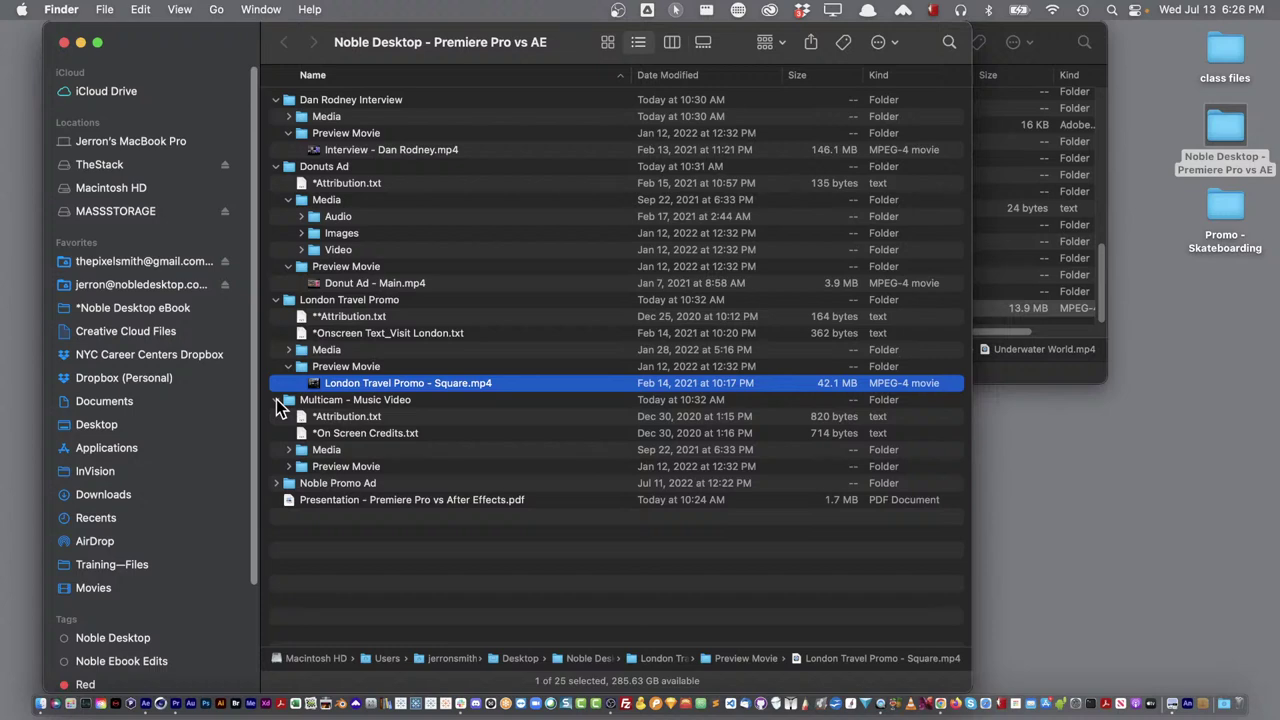
left_click(289, 467)
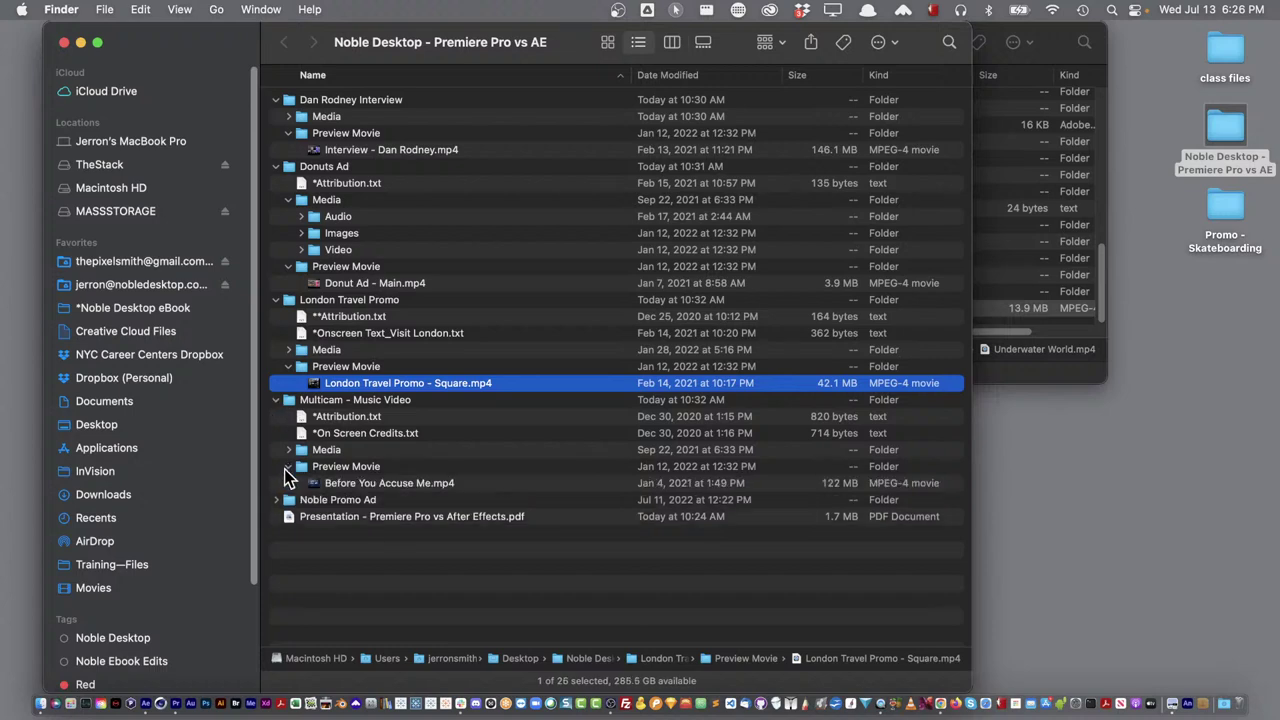
double_click(313, 485)
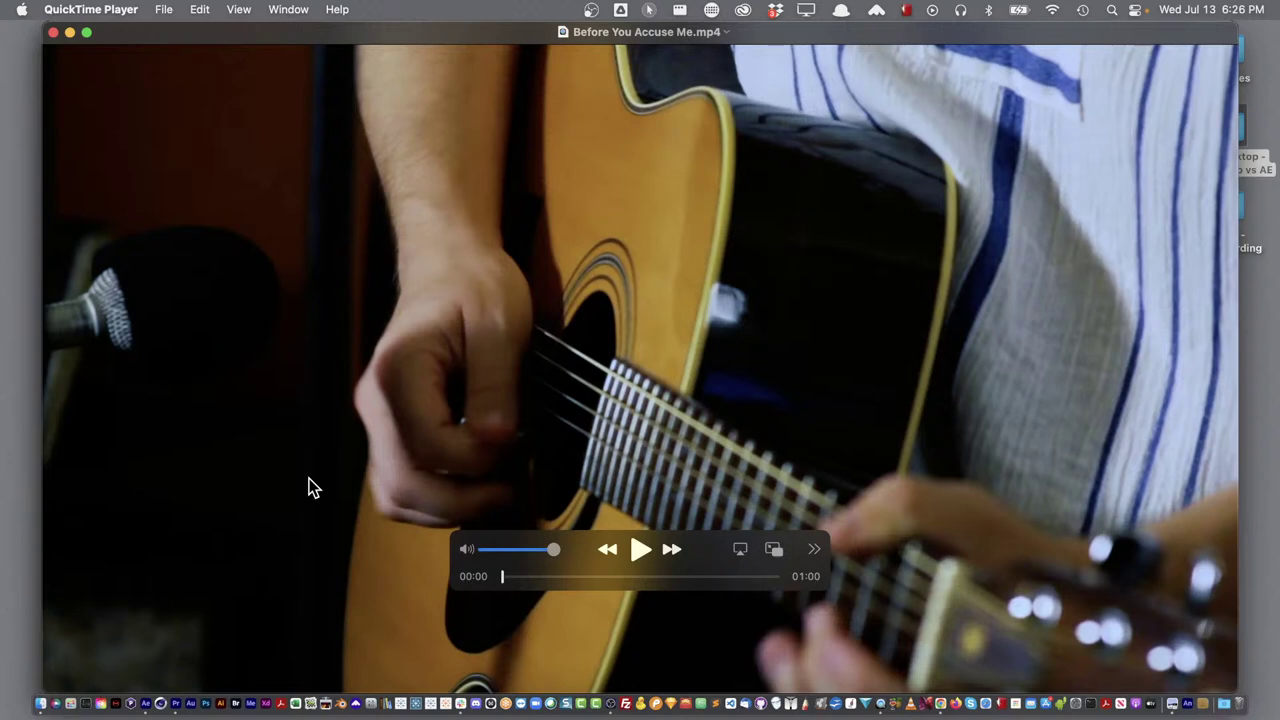
Play Before You Accuse Me to about 00:26, revisit its title at 00:05, replay from 00:13 to 00:18, and close it
mouse_move(363, 395)
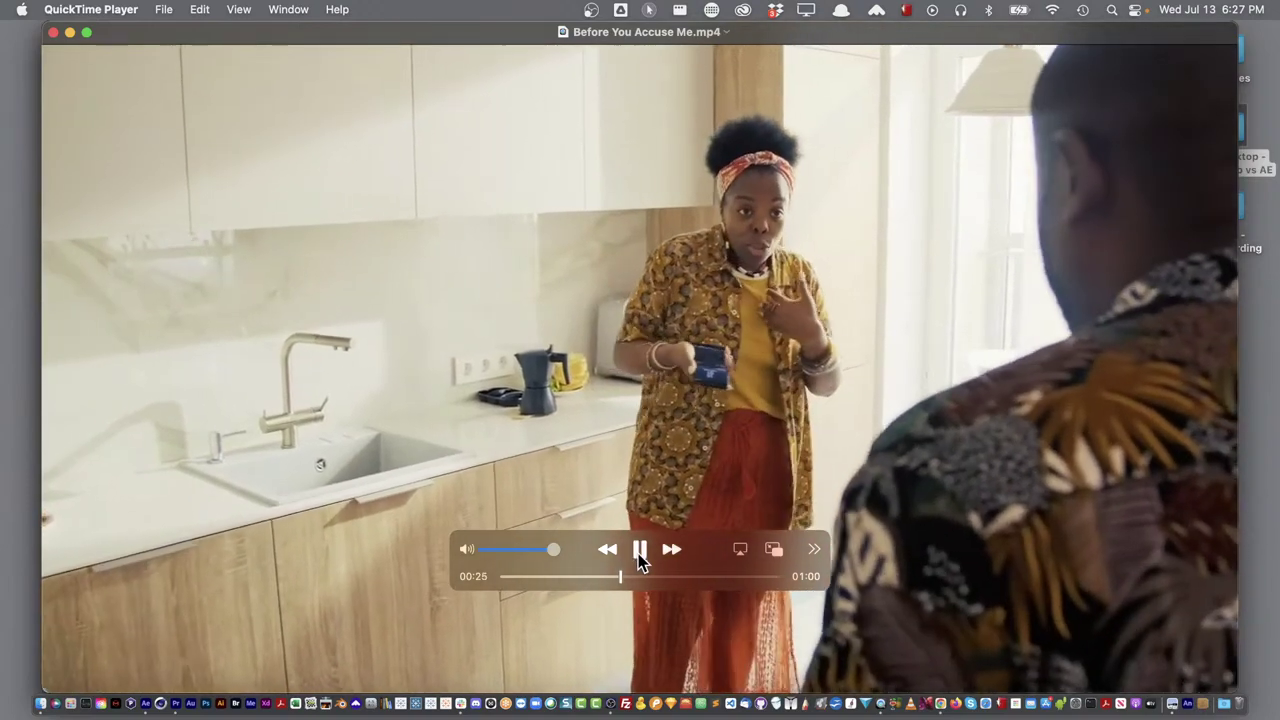
left_click(640, 555)
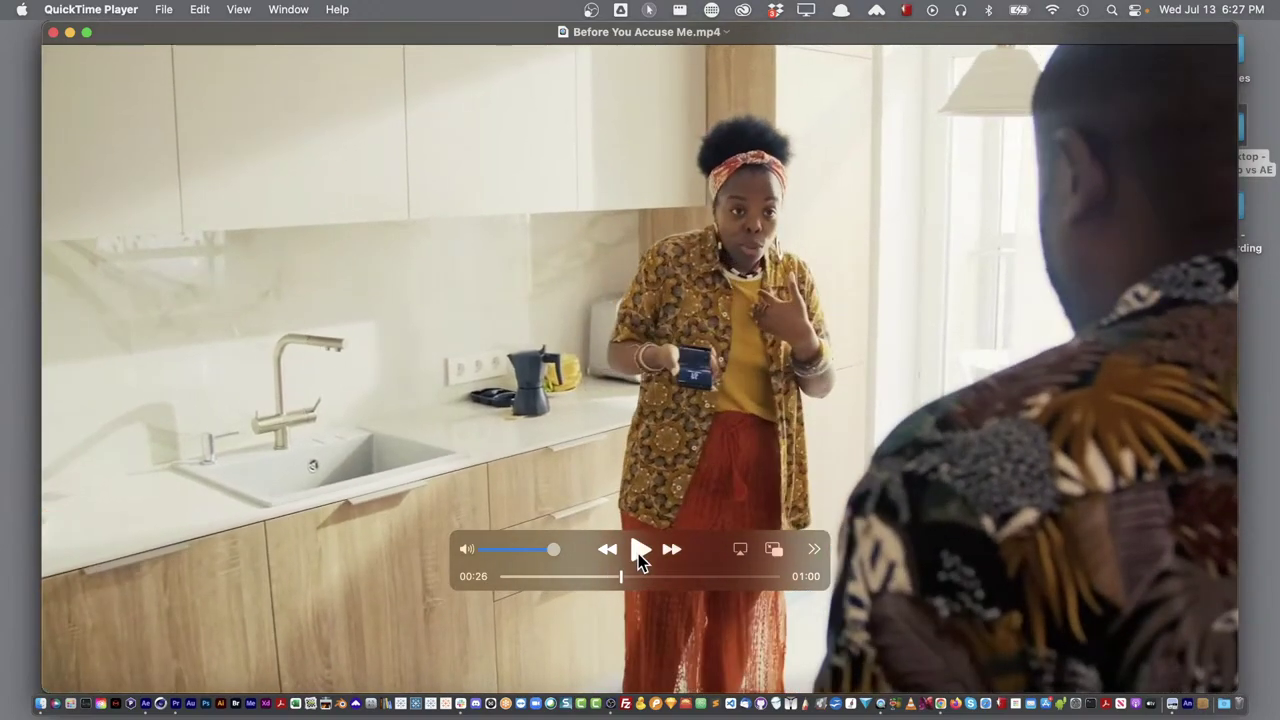
left_click_drag(562, 577, 514, 584)
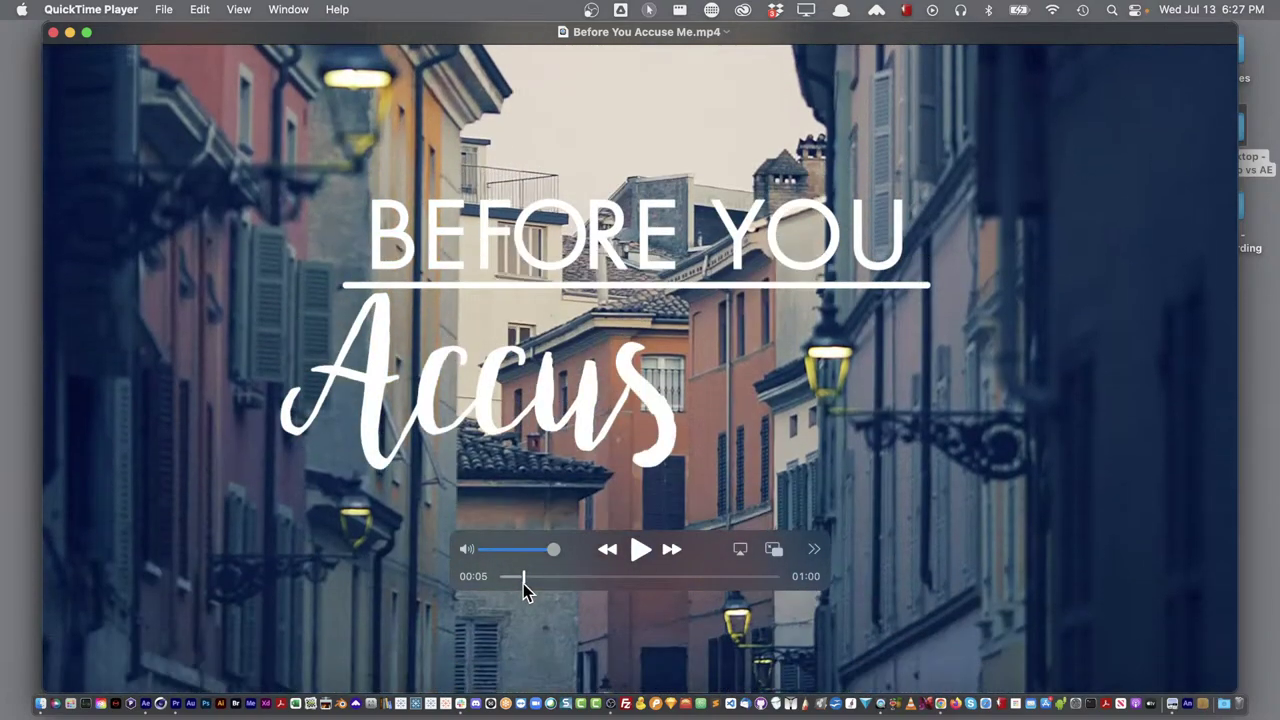
left_click_drag(523, 583, 562, 584)
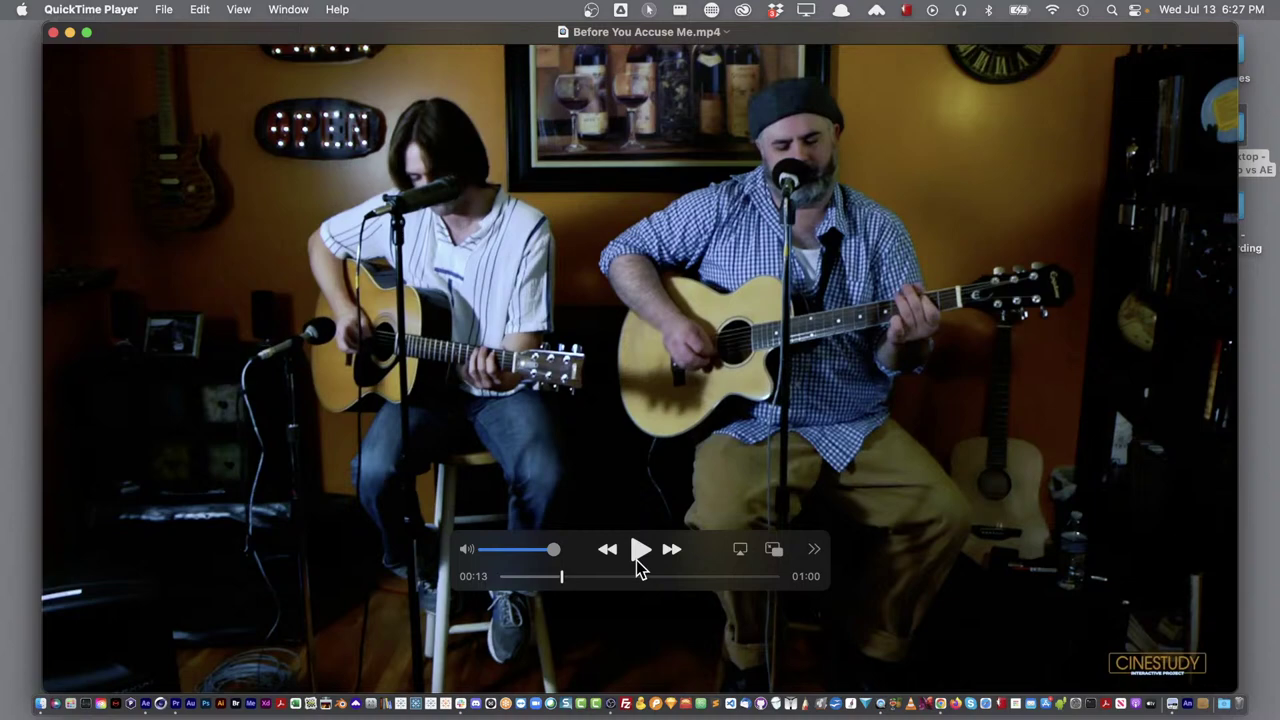
left_click(637, 558)
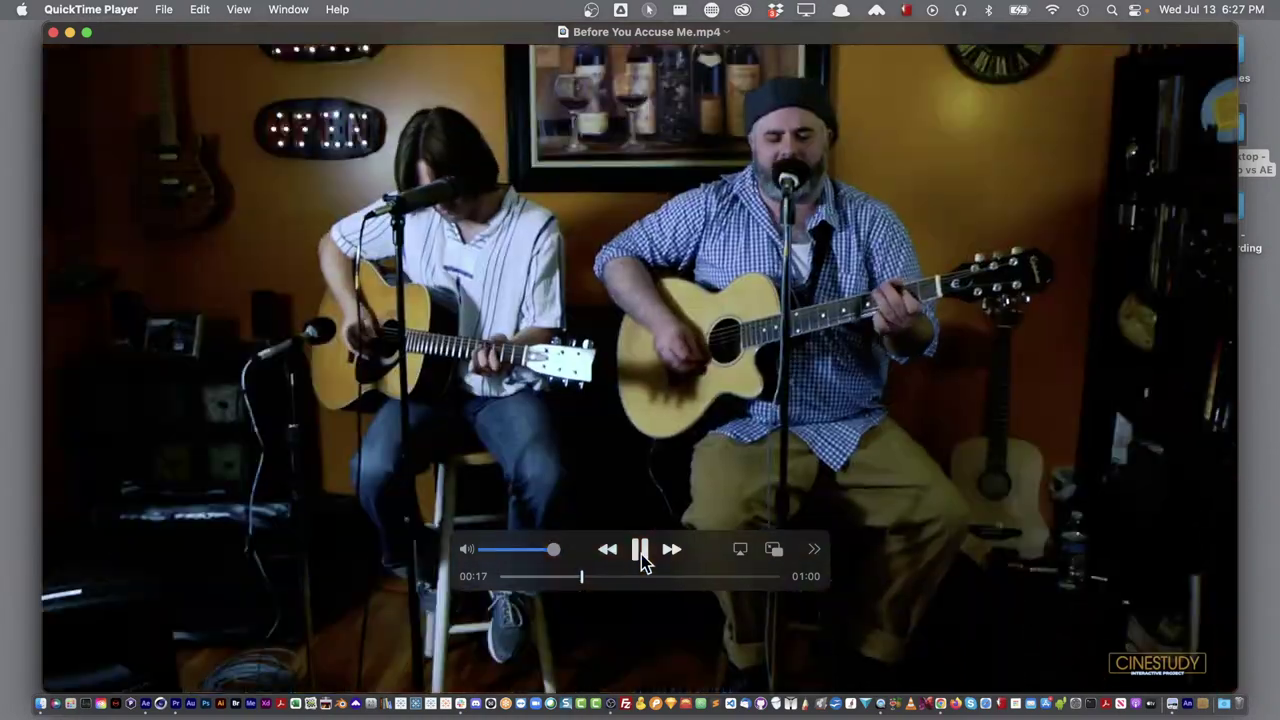
left_click(641, 557)
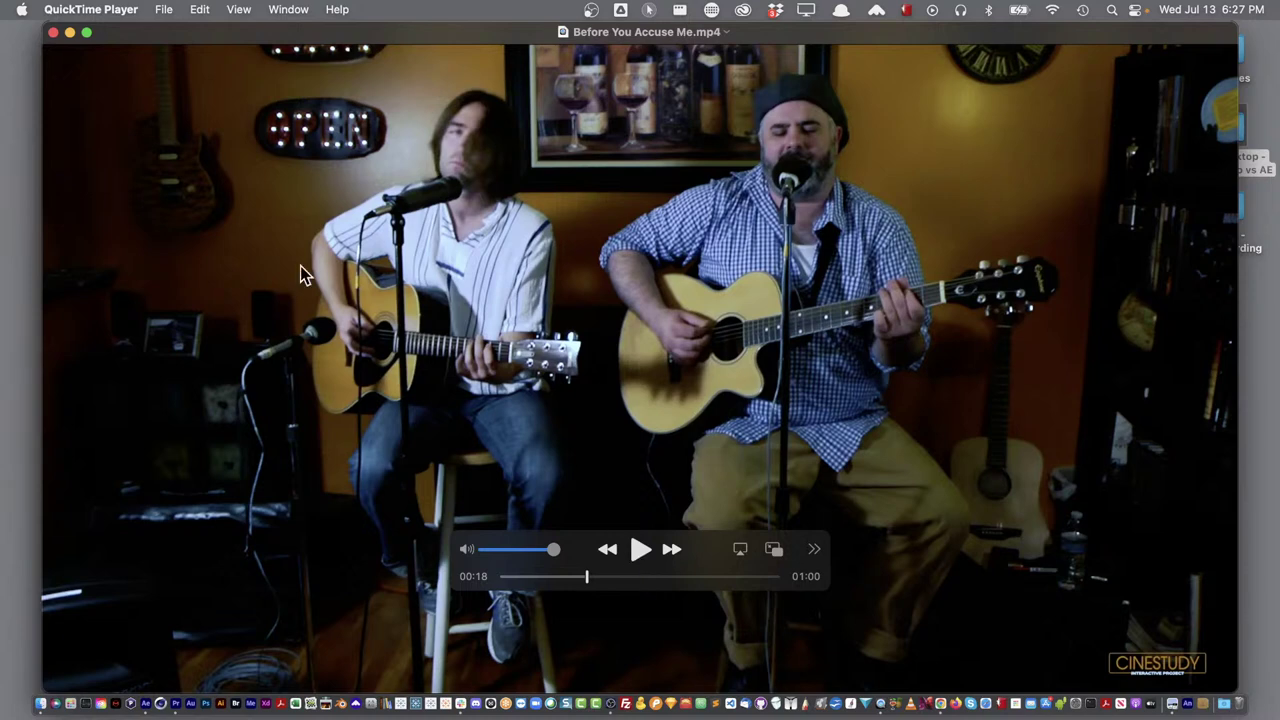
left_click(54, 33)
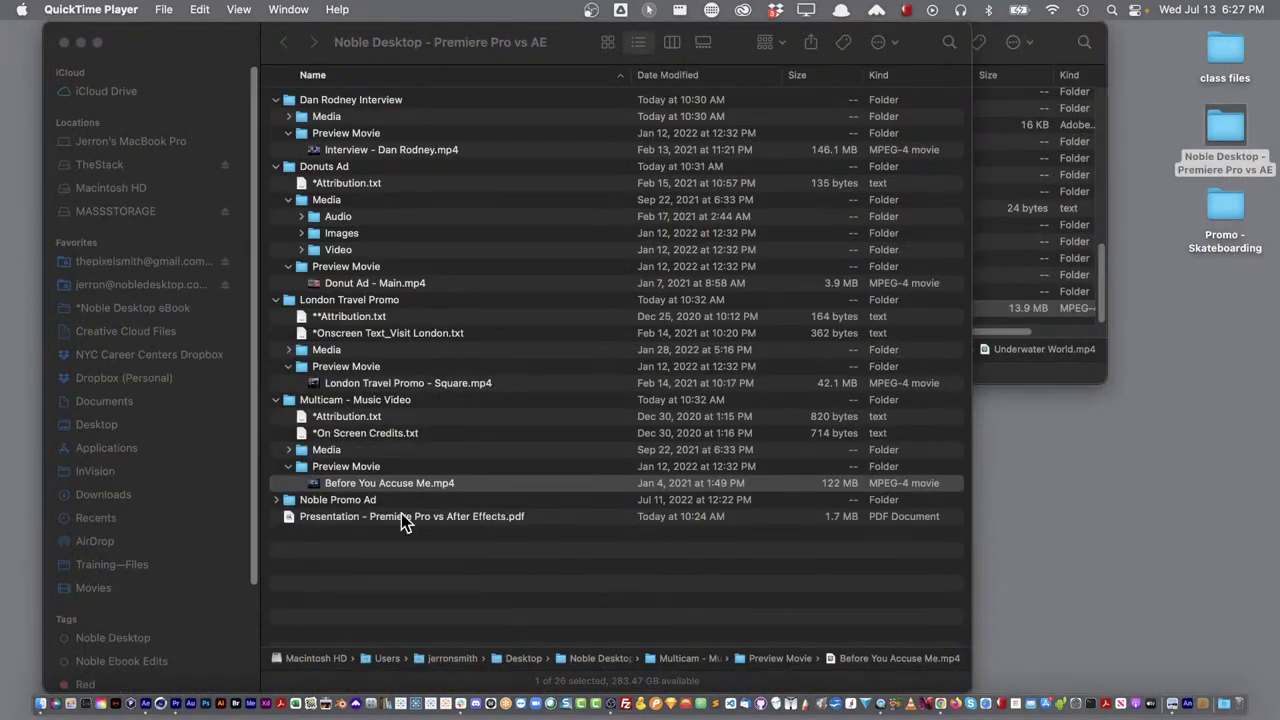
Open BYAM cam 1.mp4 from the A Roll folder of the multicam project's video media, play its opening seconds, and close it
left_click(288, 449)
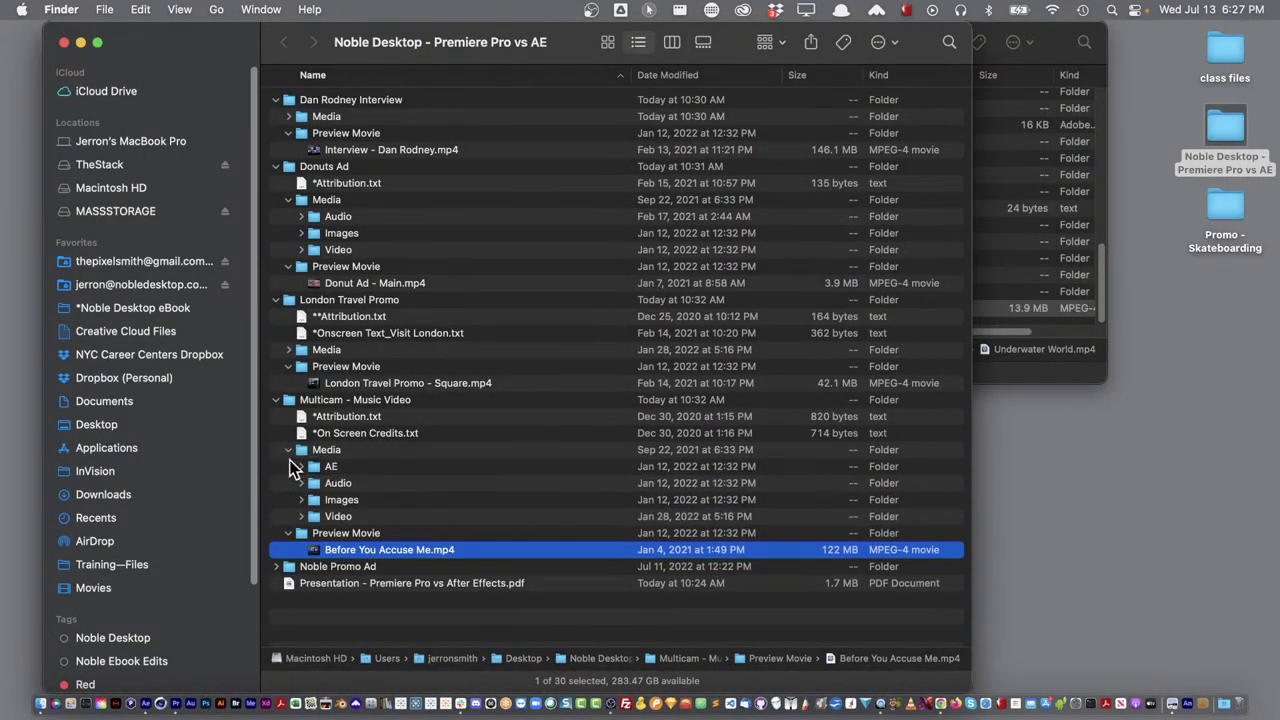
left_click(300, 516)
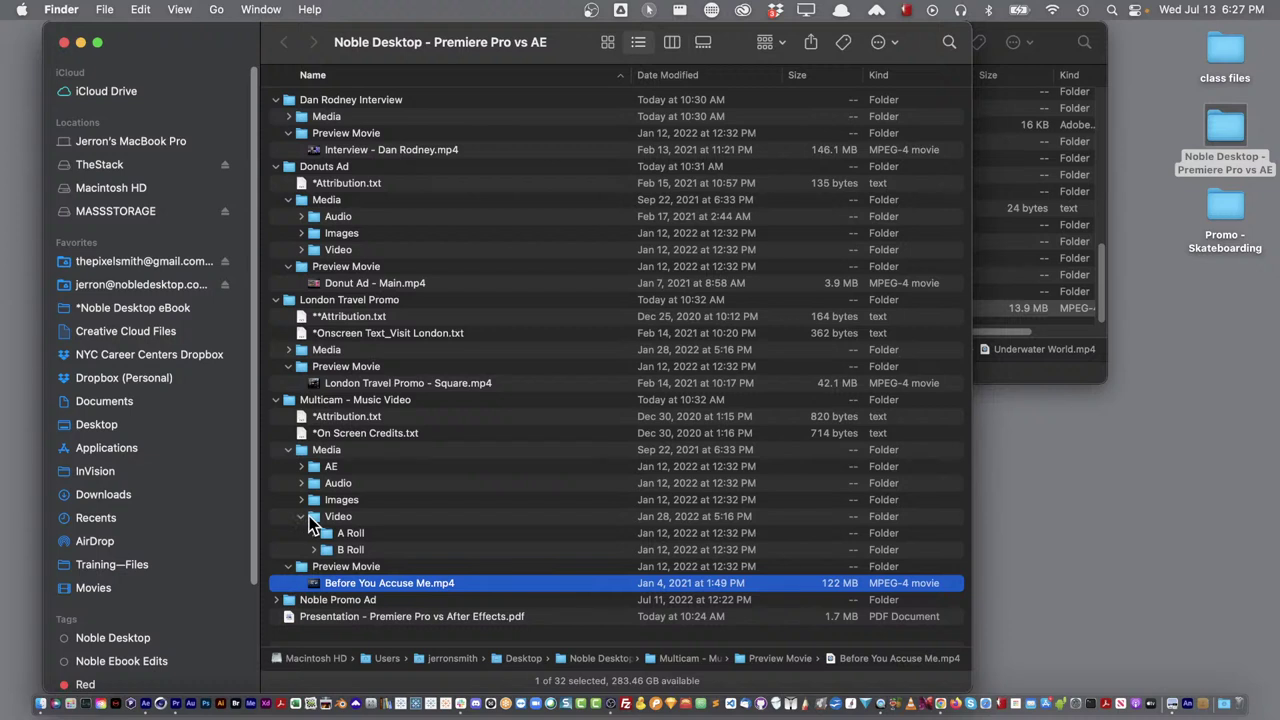
left_click(314, 533)
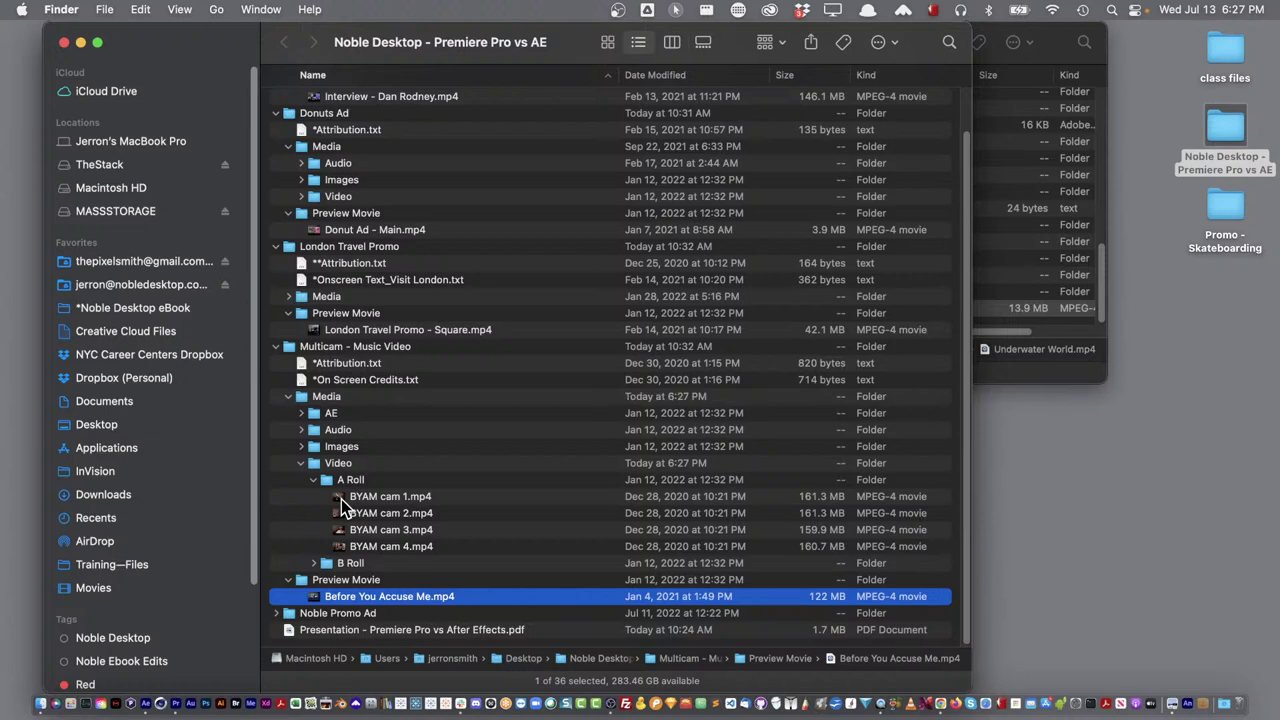
double_click(341, 499)
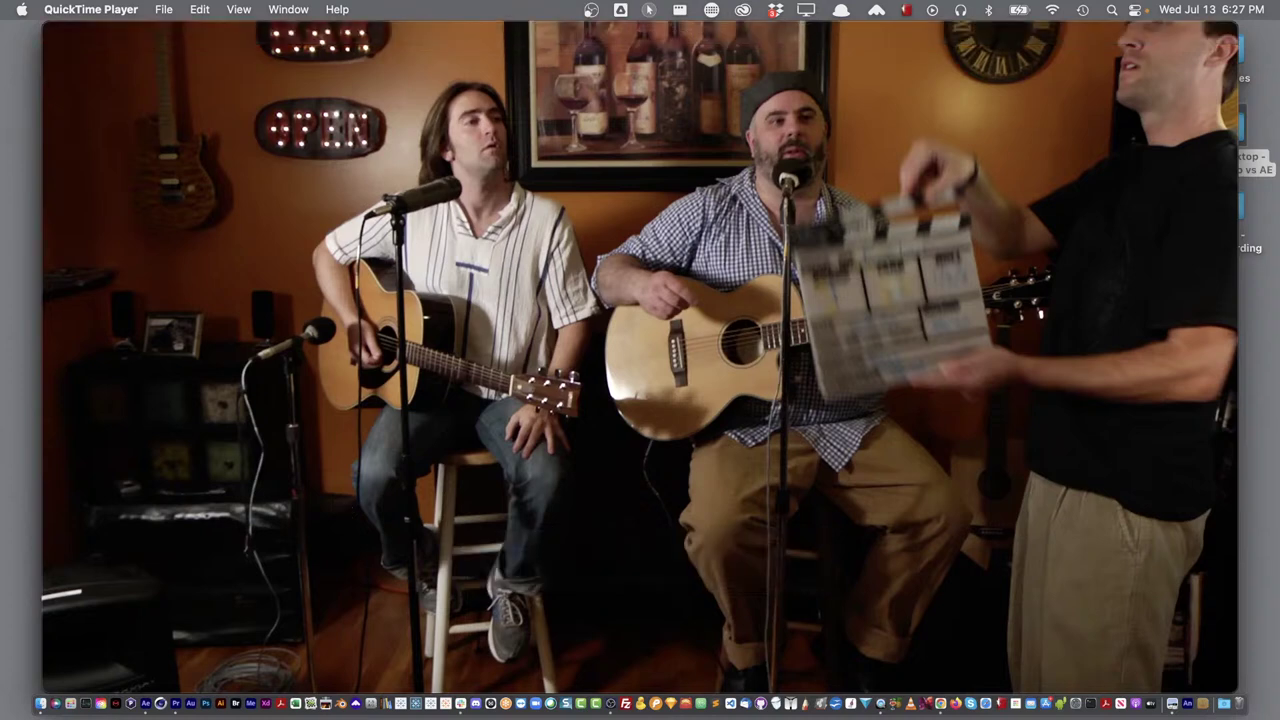
left_click(639, 551)
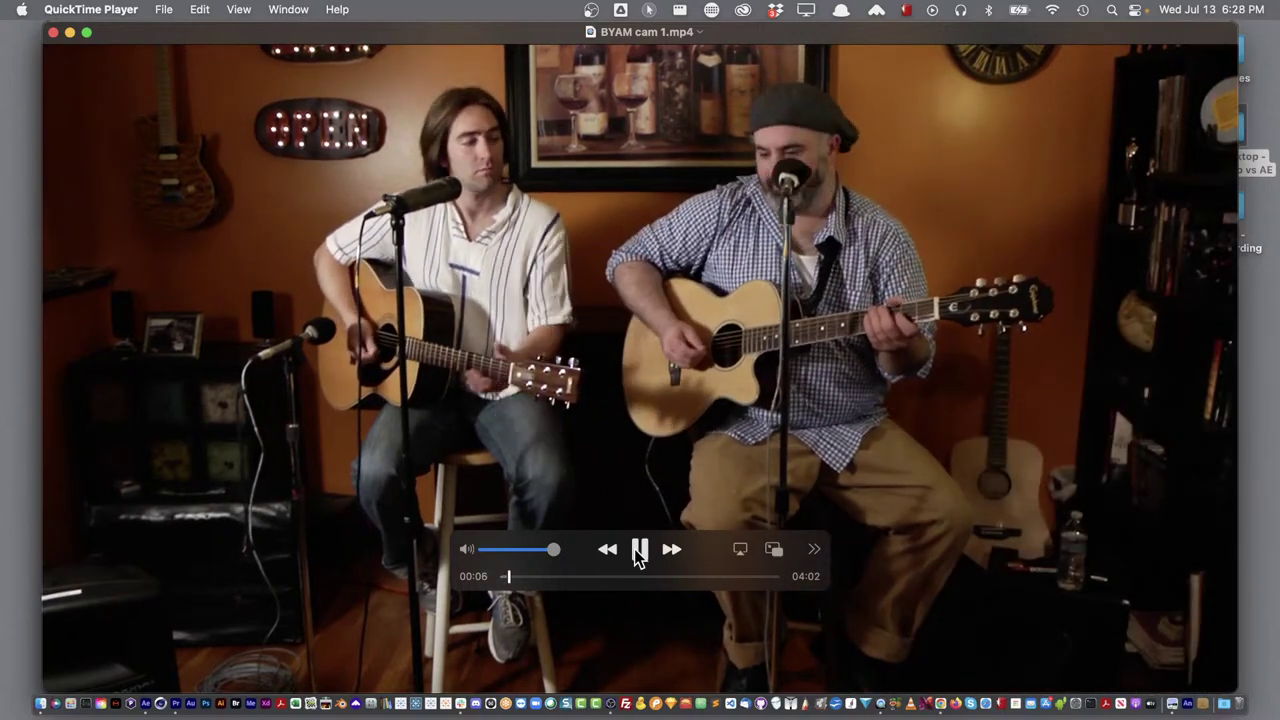
left_click(54, 33)
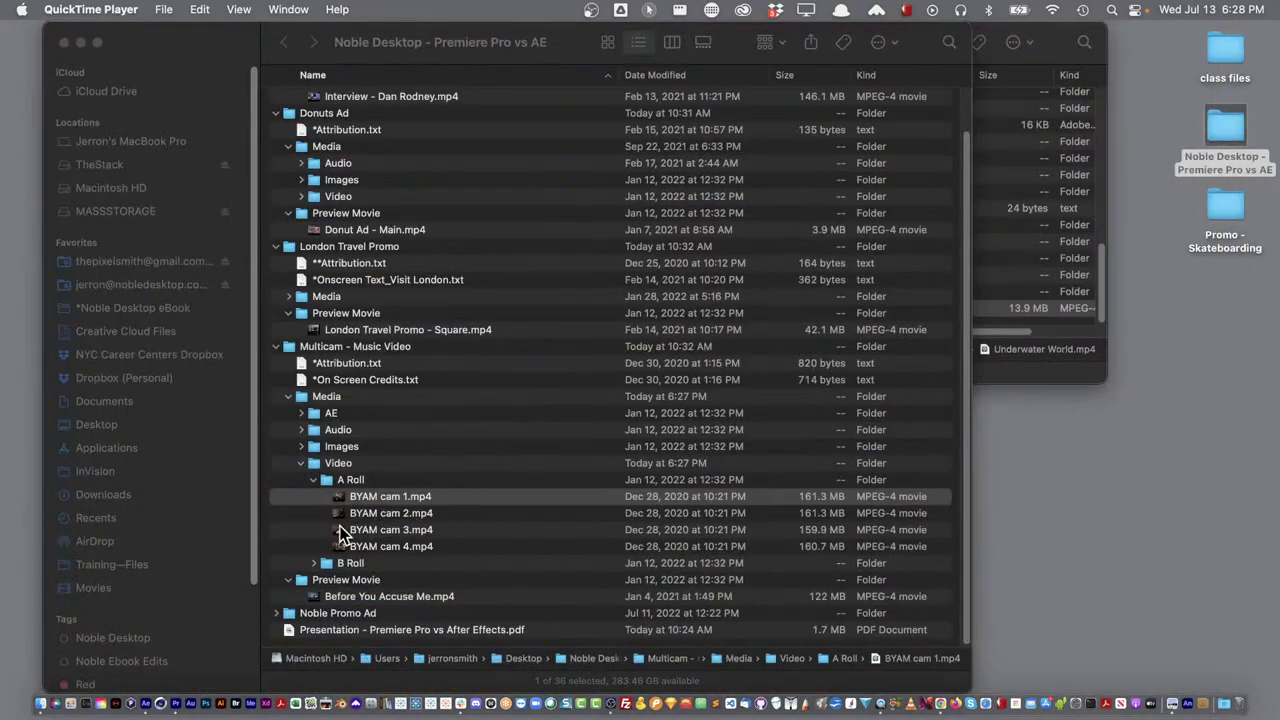
Open BYAM cam 2.mp4 from the A Roll folder, play its opening seconds, and close it
double_click(368, 513)
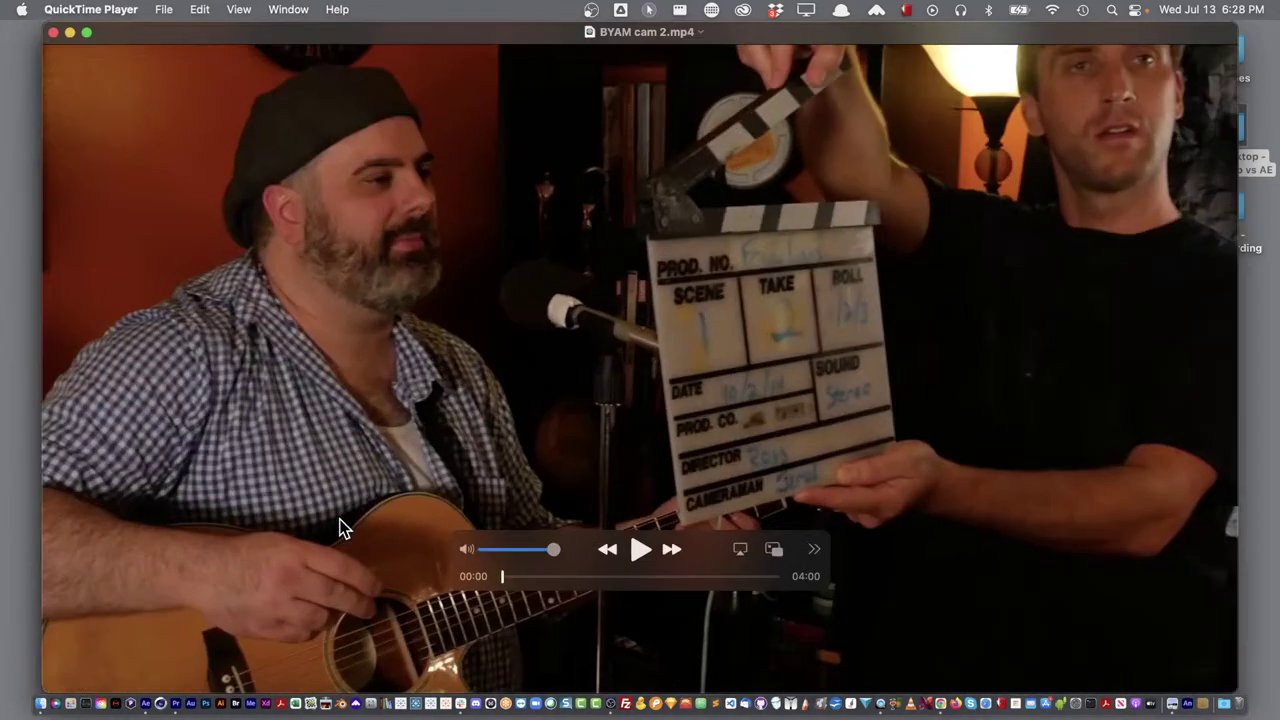
left_click(644, 552)
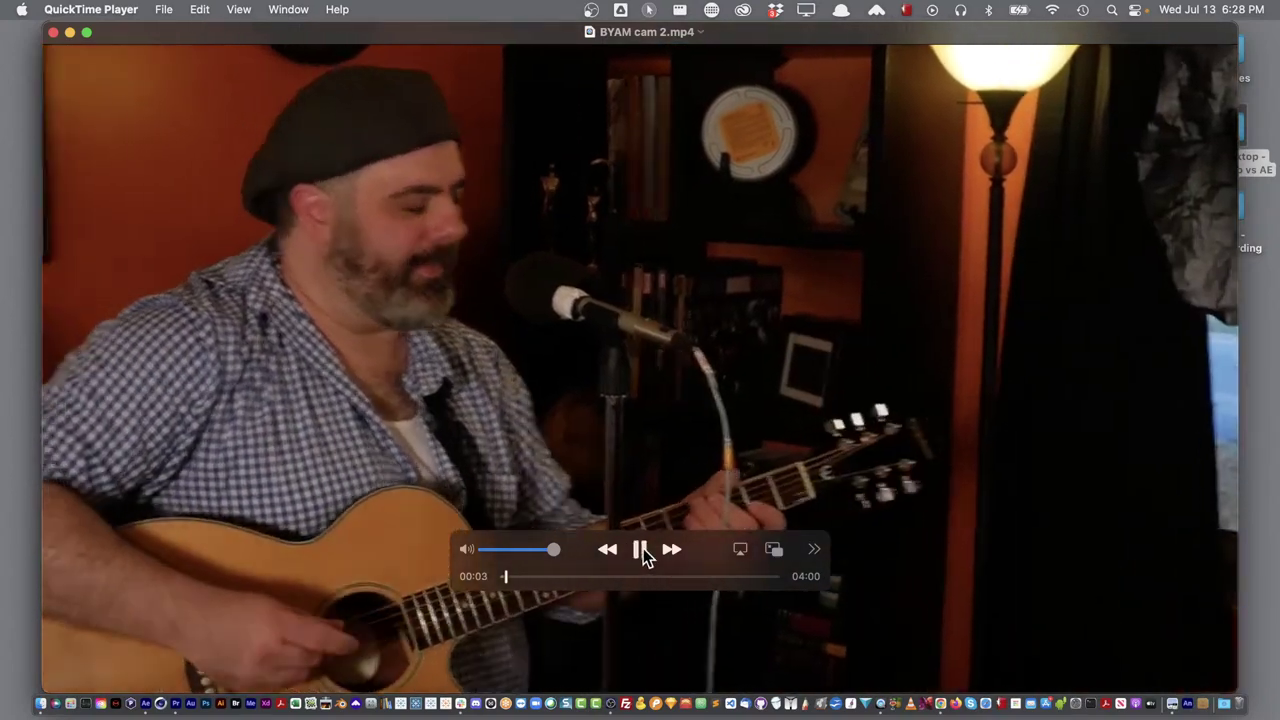
left_click(644, 552)
left_click(53, 33)
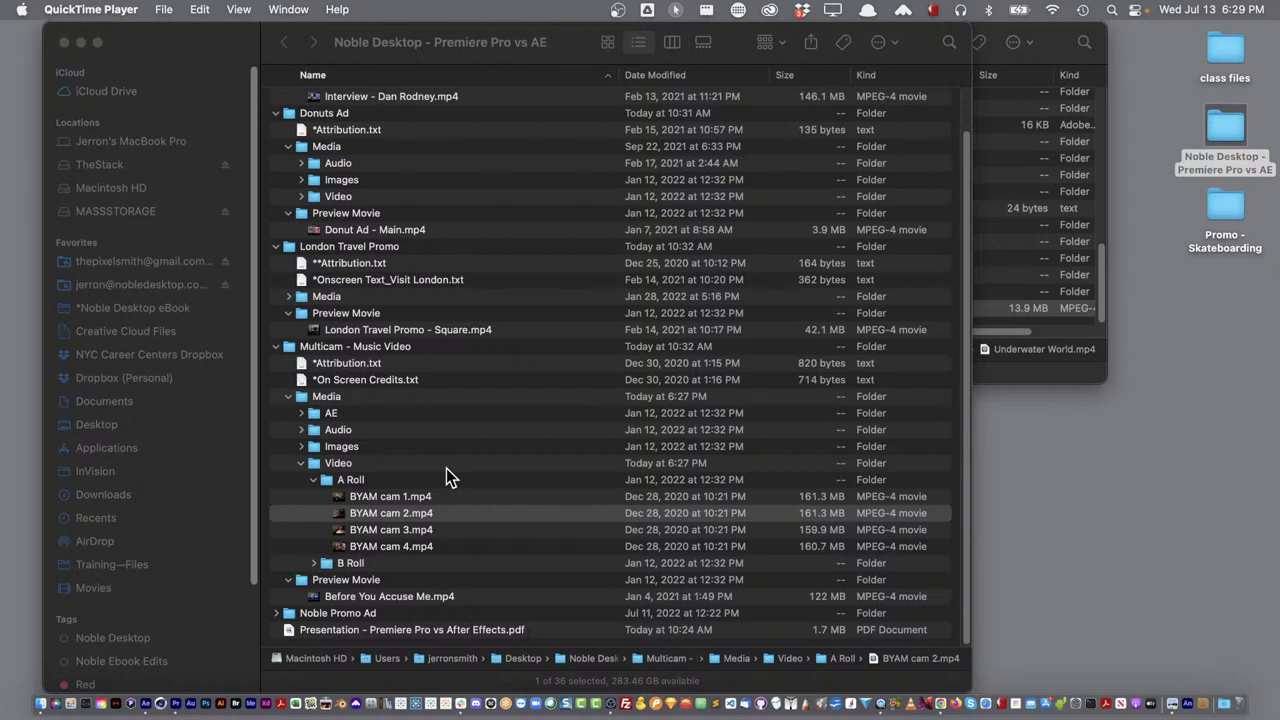
Collapse the Multicam - Music Video folder, expand Noble Promo Ad, and select its video folder to review the source clips
left_click(277, 347)
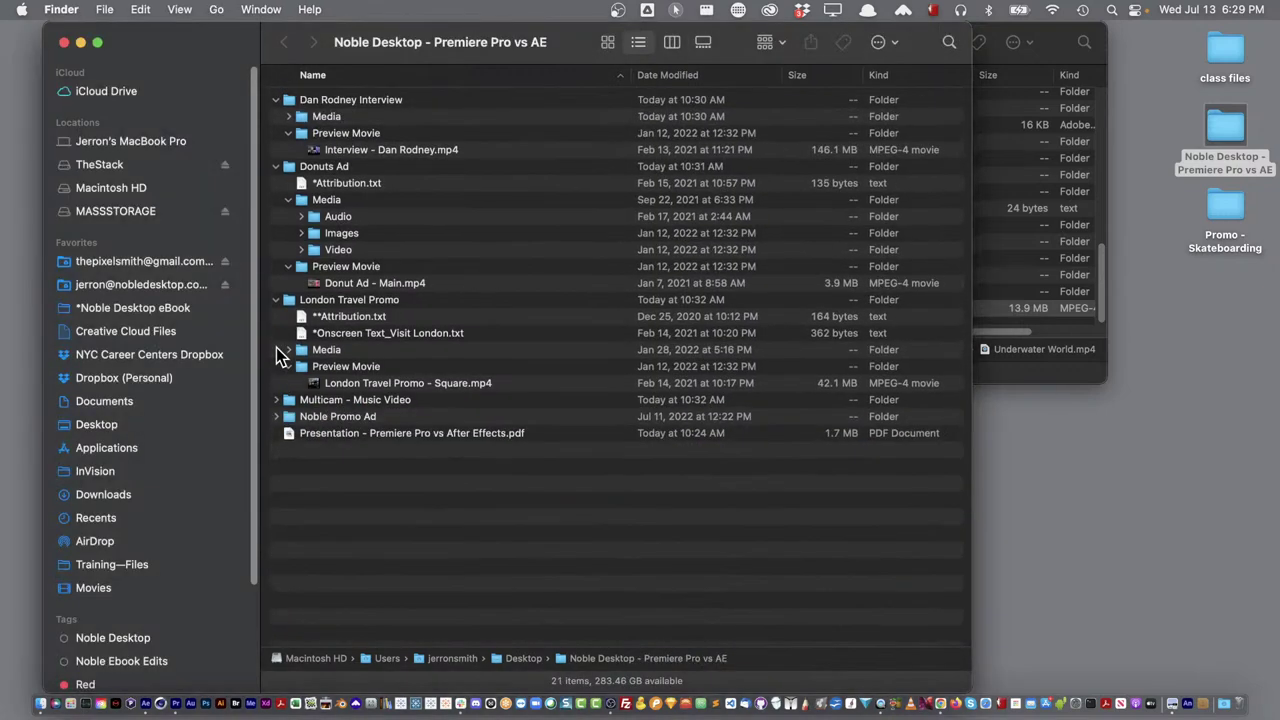
left_click(277, 416)
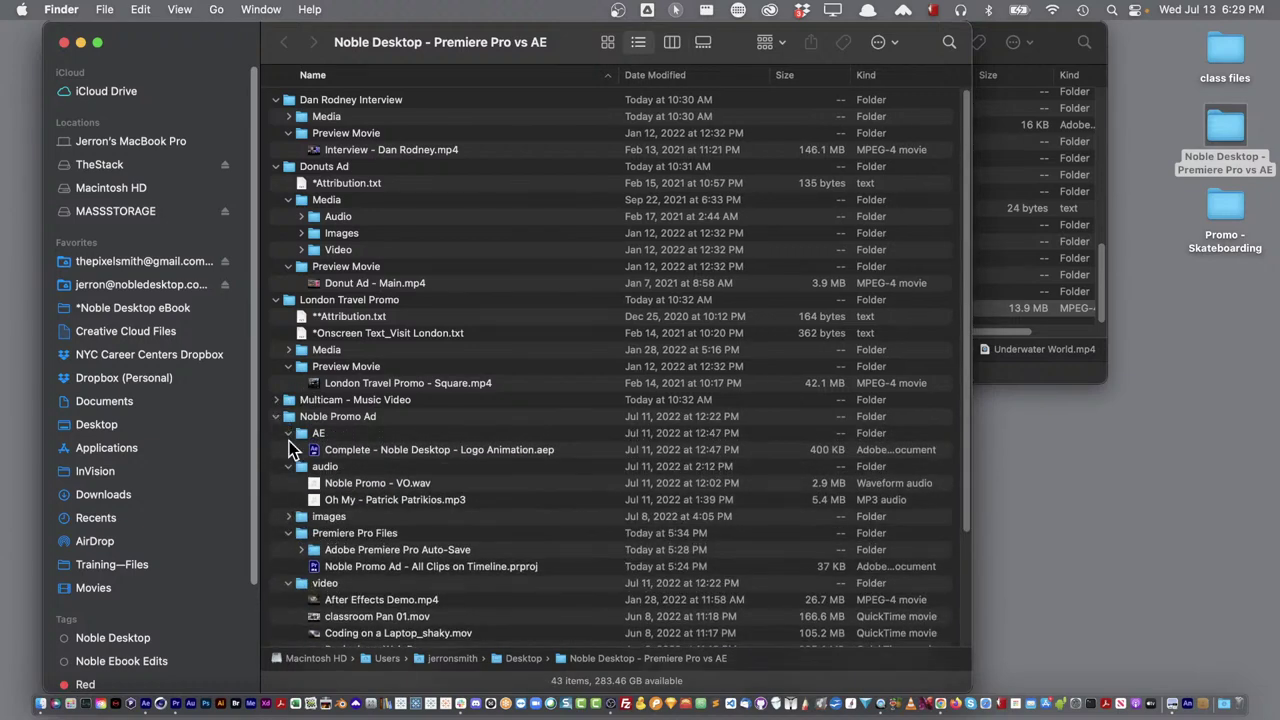
scroll(289, 441, "down", 3)
scroll(289, 441, "down", 2)
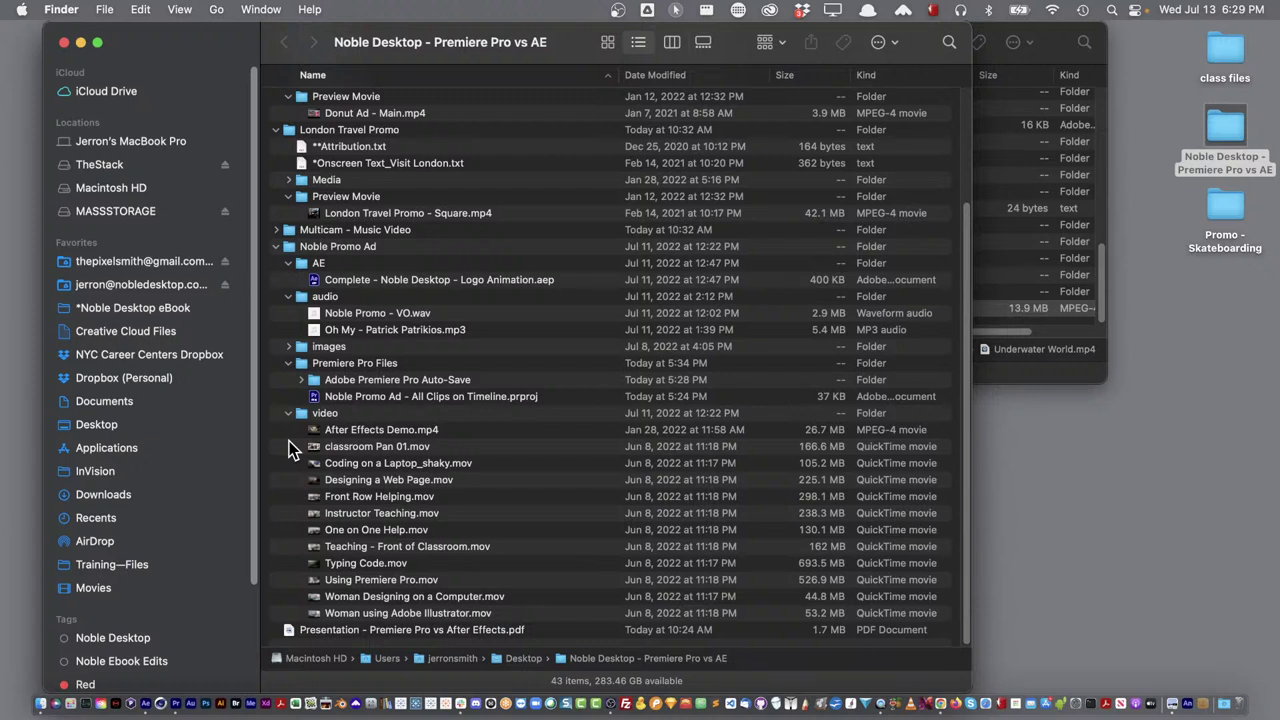
left_click(324, 415)
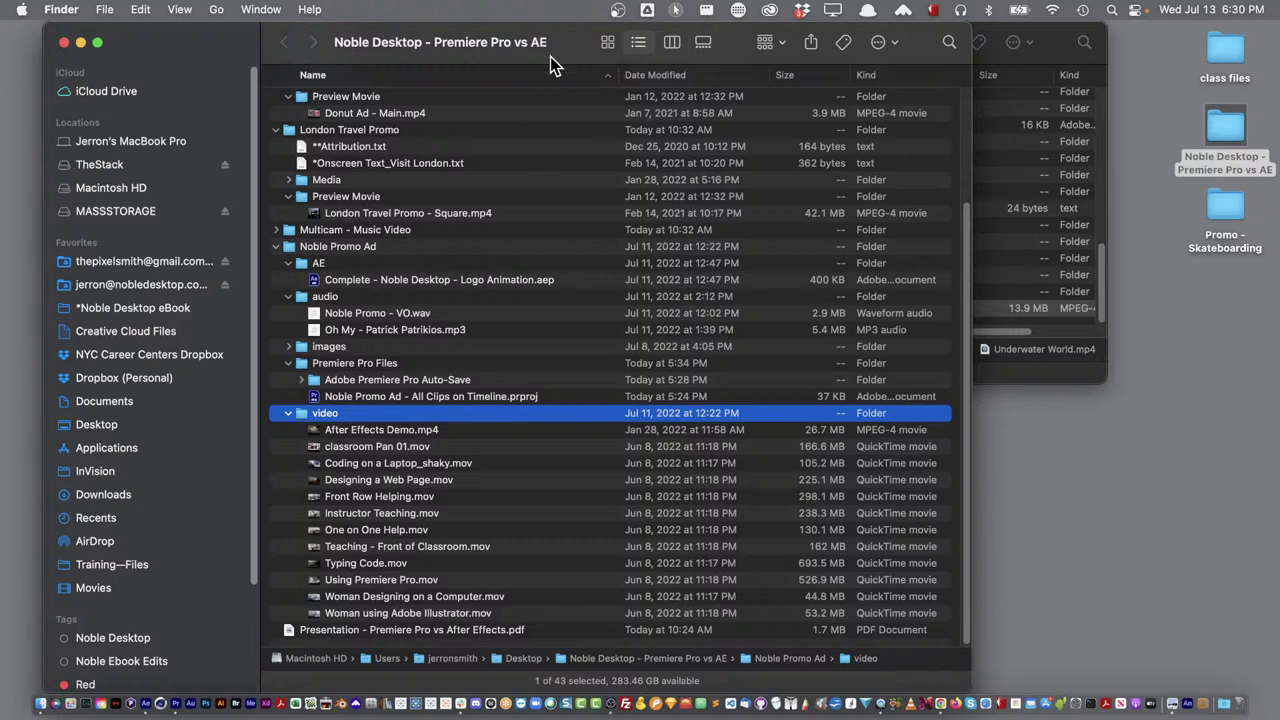
mouse_move(550, 56)
left_mouse_down()
mouse_move(561, 53)
mouse_move(542, 48)
left_mouse_up()
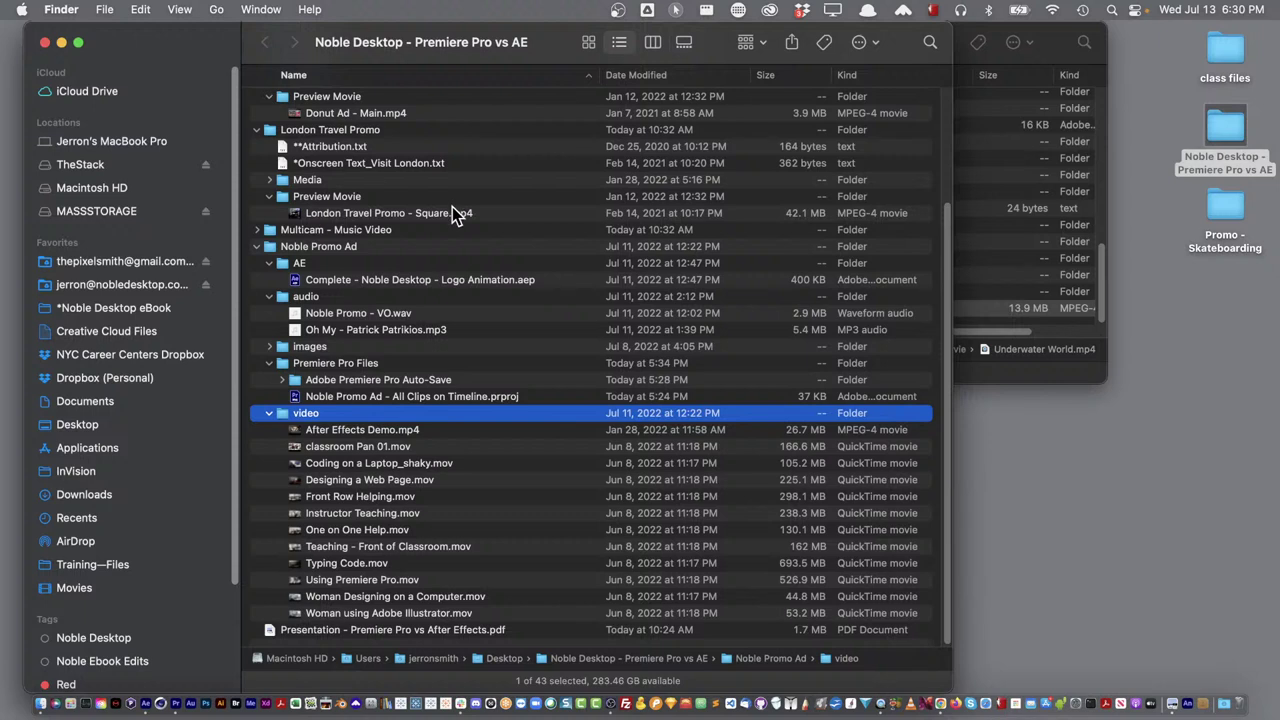
Switch to Premiere Pro and start a new project named Noble Desktop Promo - Demo
key("cmd+Tab")
key("super+Tab")
key("super+Tab")
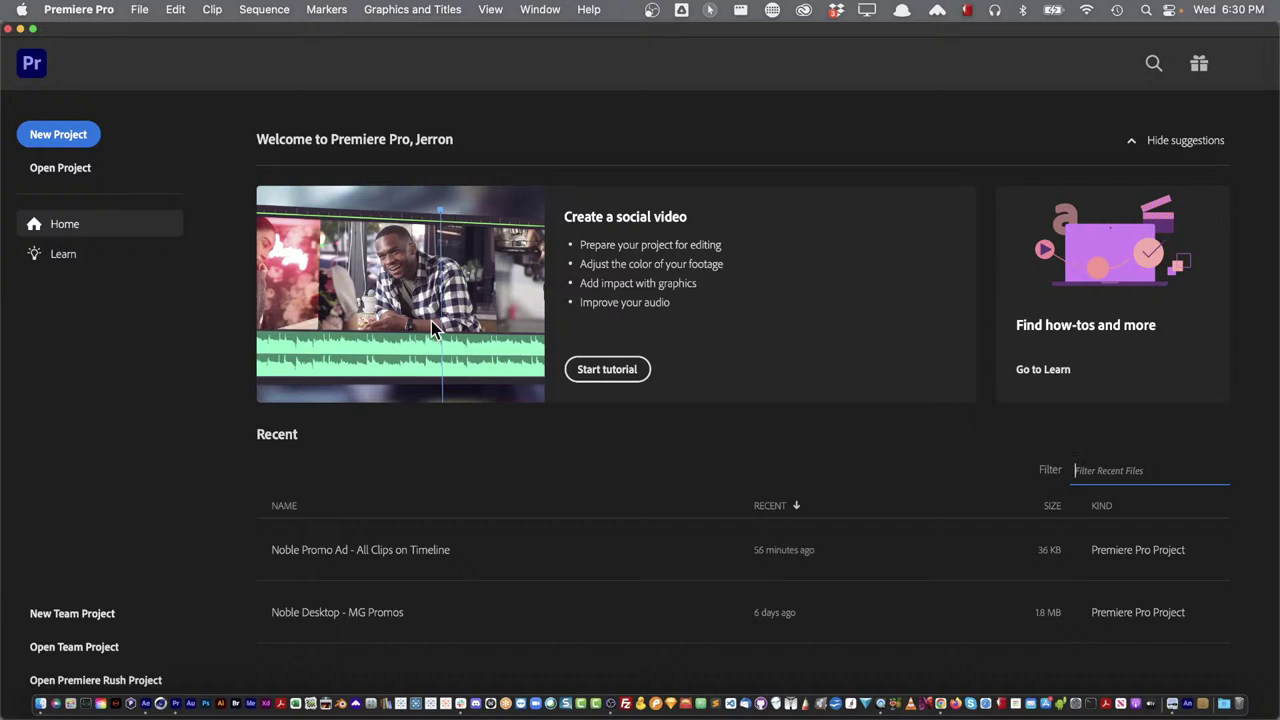
left_click(90, 136)
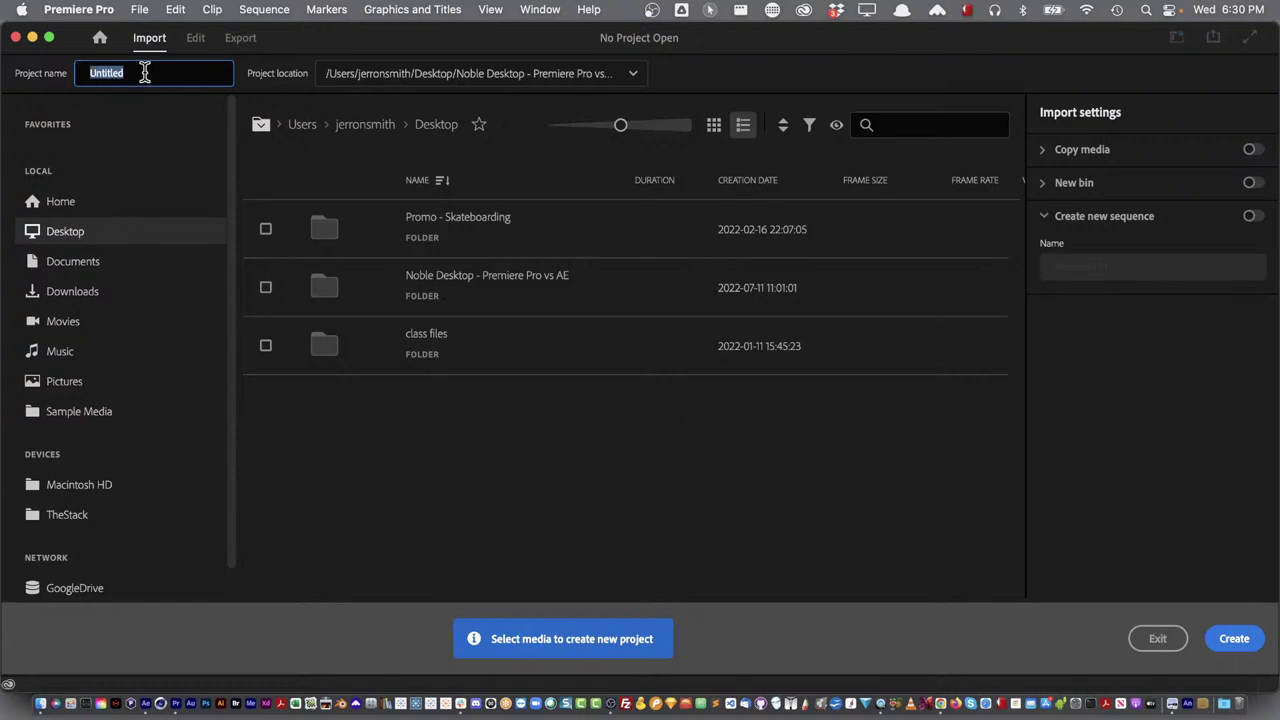
type("Noble Desktop Prom")
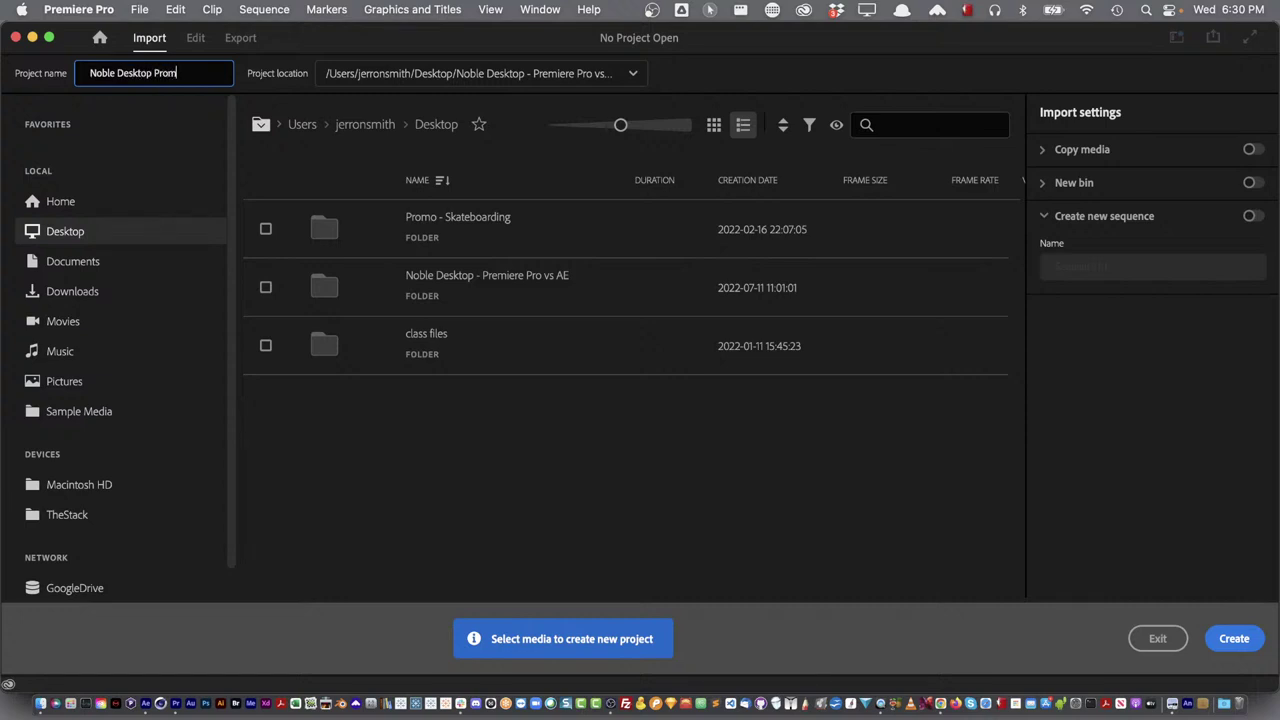
type("o - Demo")
Set the project's save location to the Noble Promo Ad folder inside Noble Desktop - Premiere Pro vs AE
left_click(633, 77)
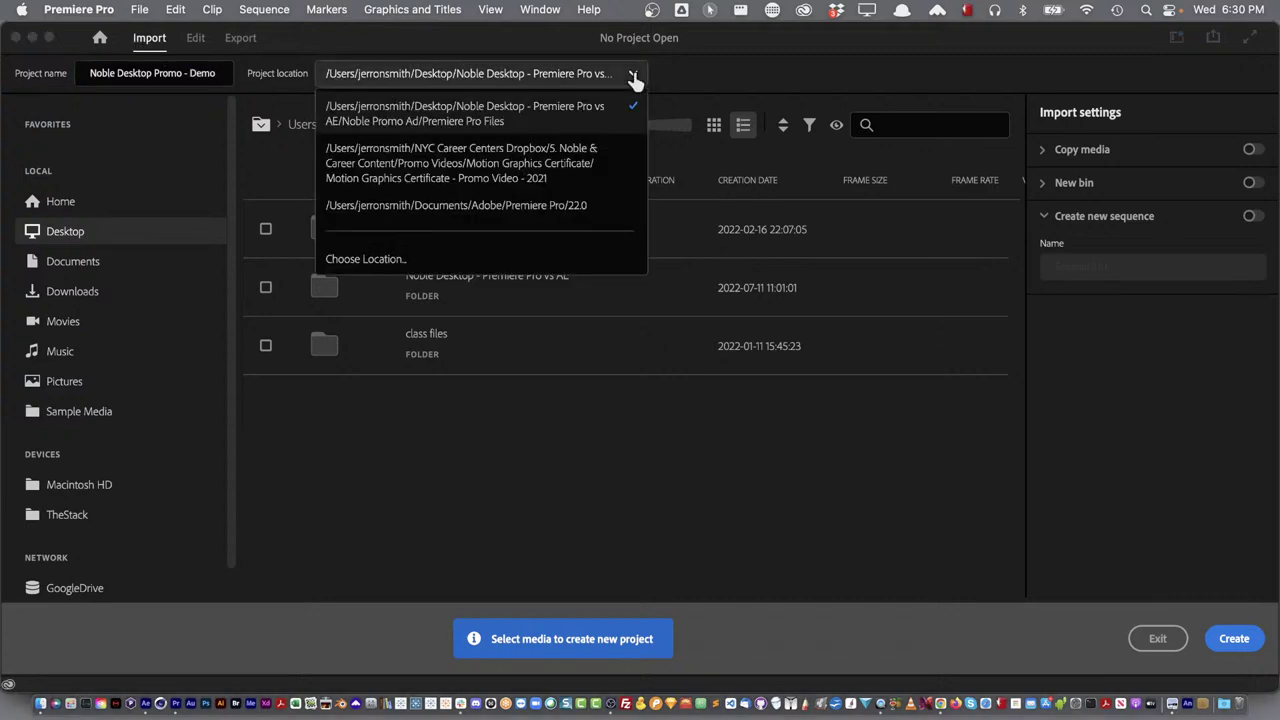
left_click(428, 260)
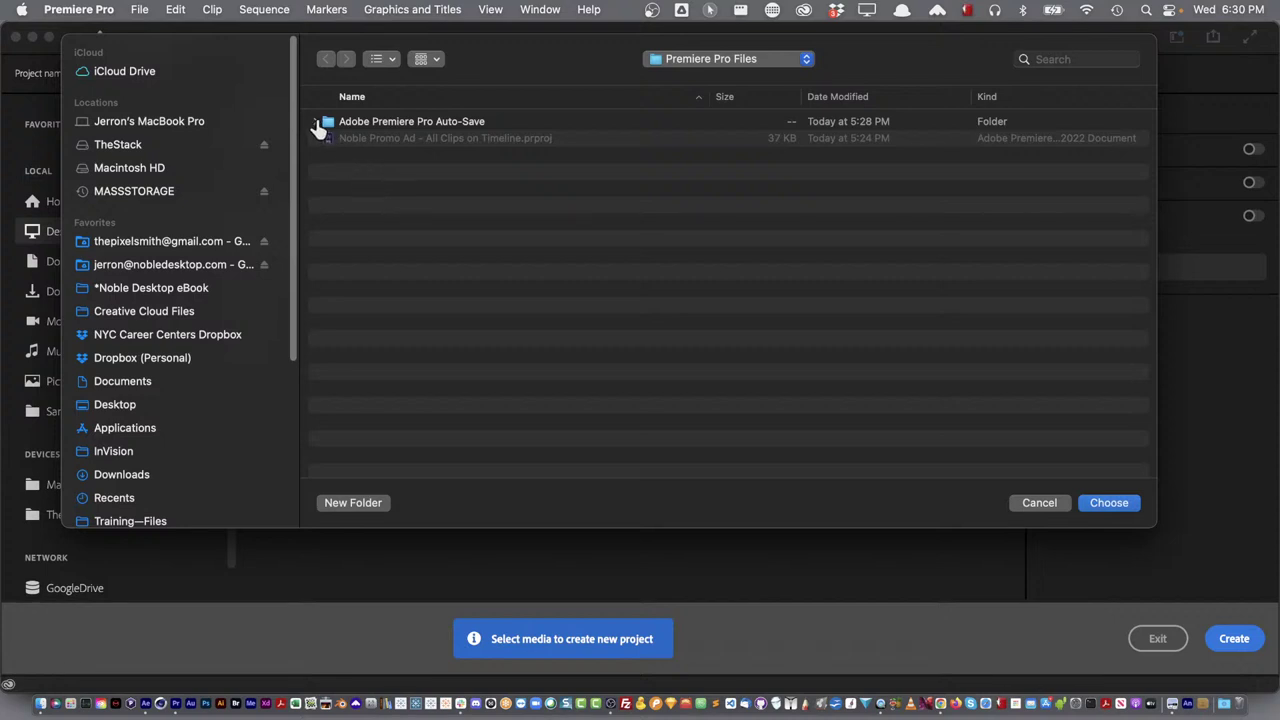
left_click(760, 59)
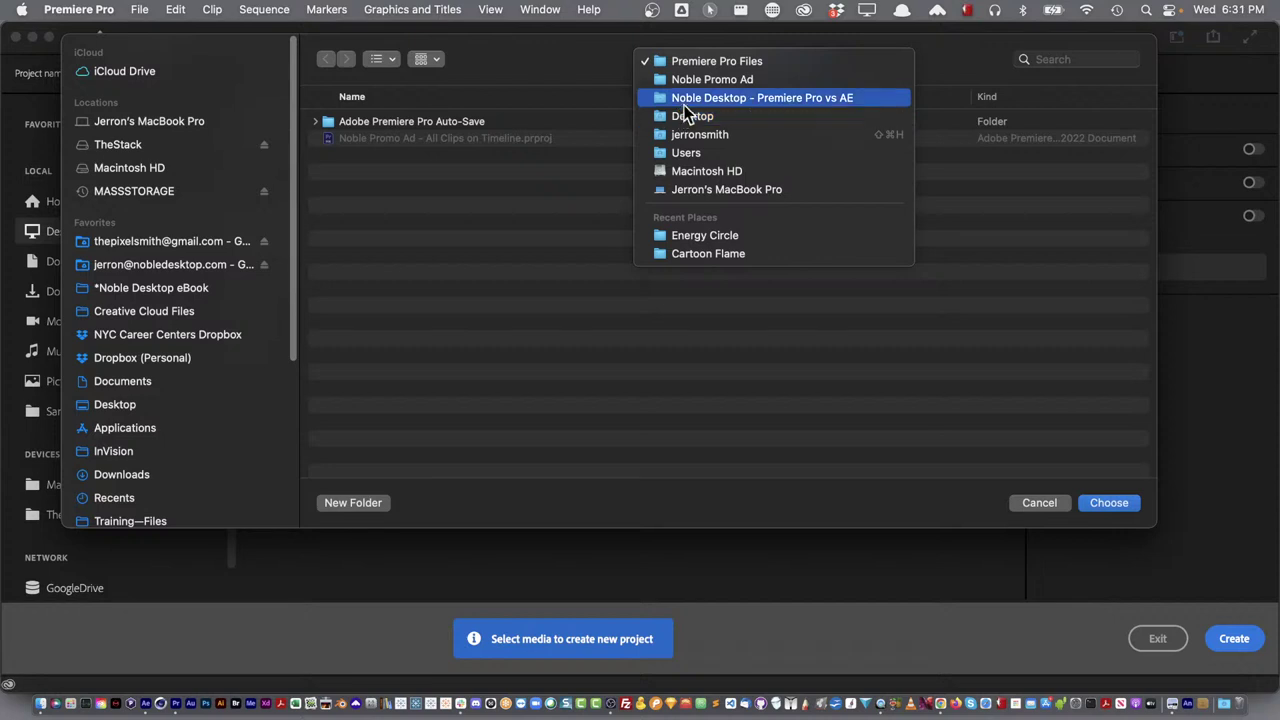
left_click(690, 99)
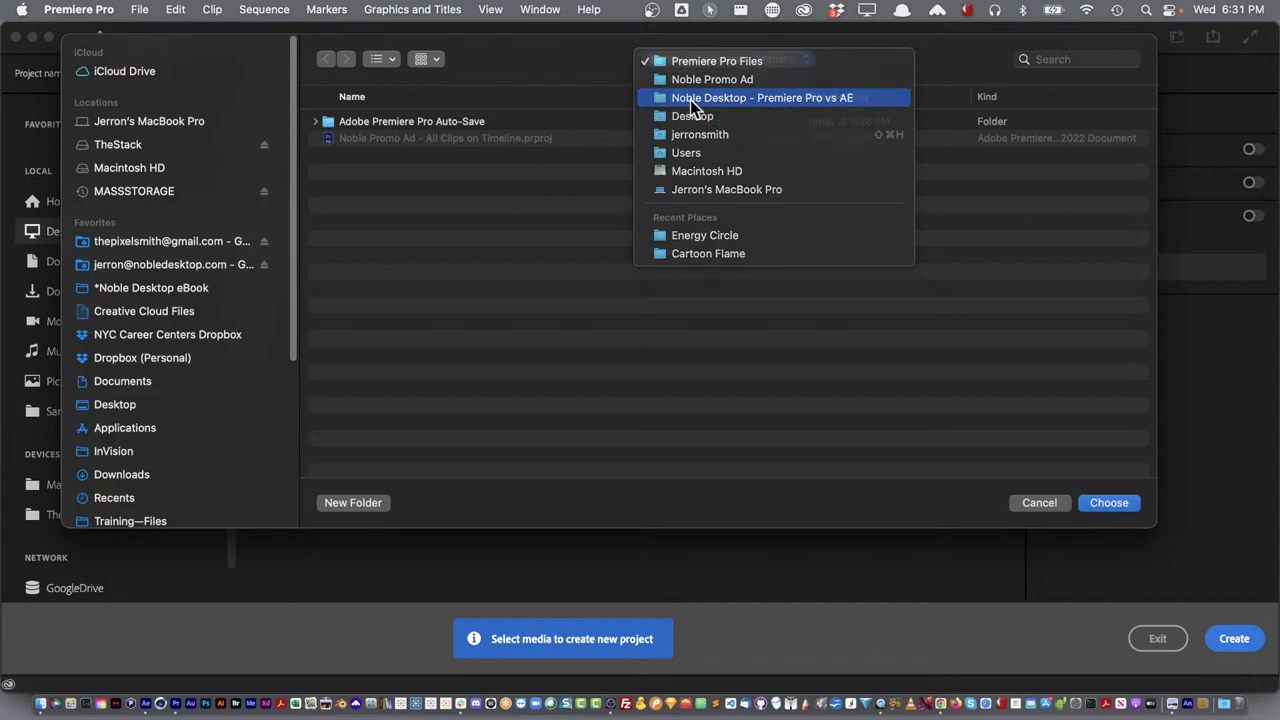
double_click(360, 188)
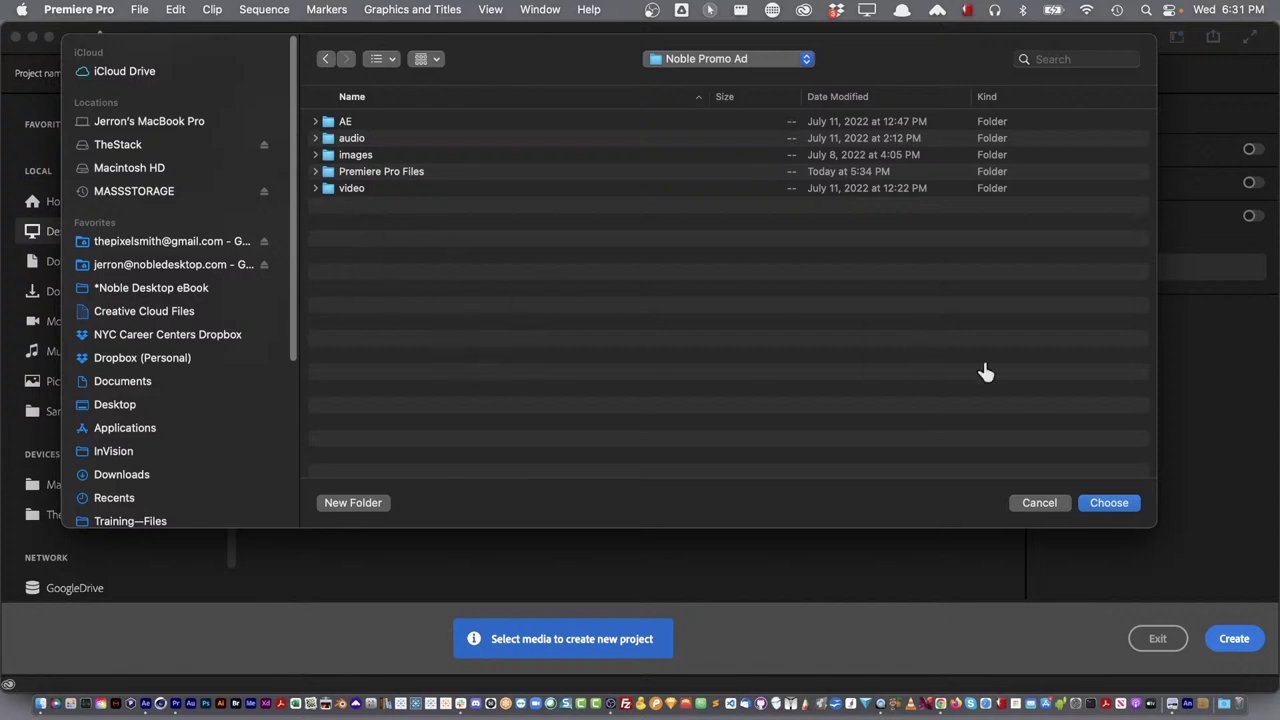
left_click(1108, 503)
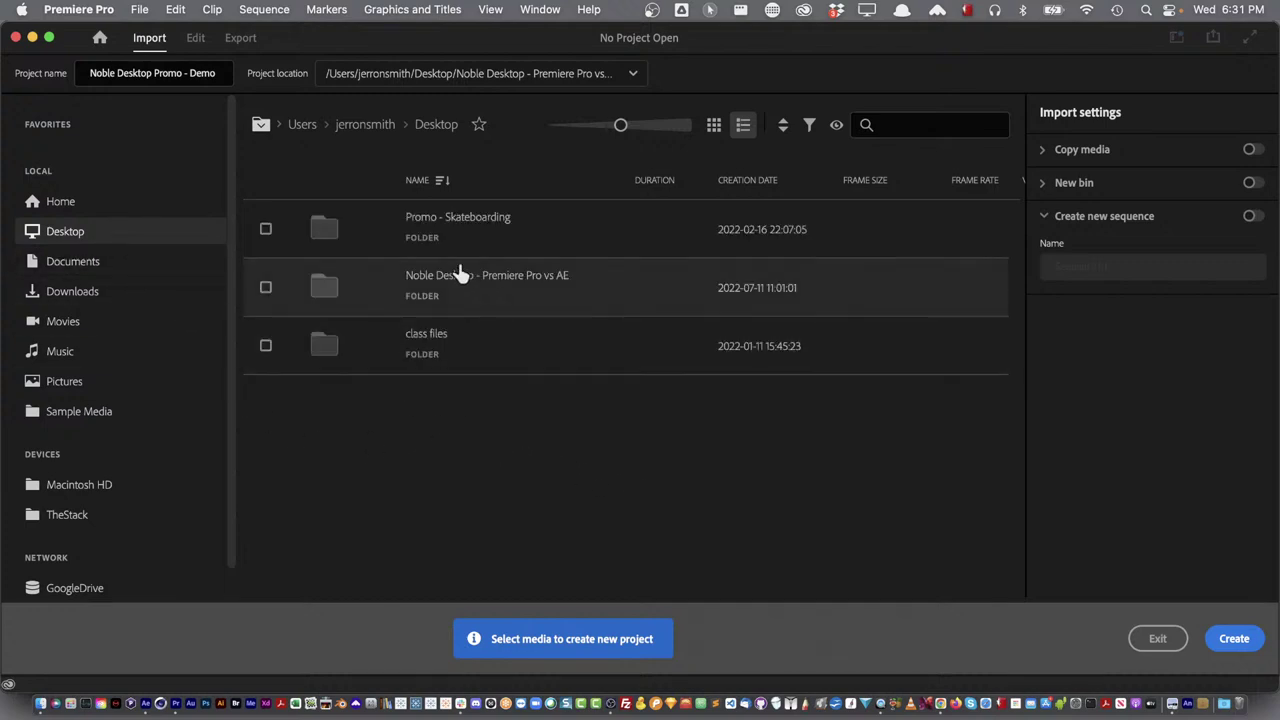
Select the video folder inside Noble Promo Ad as import media and create the project
double_click(457, 277)
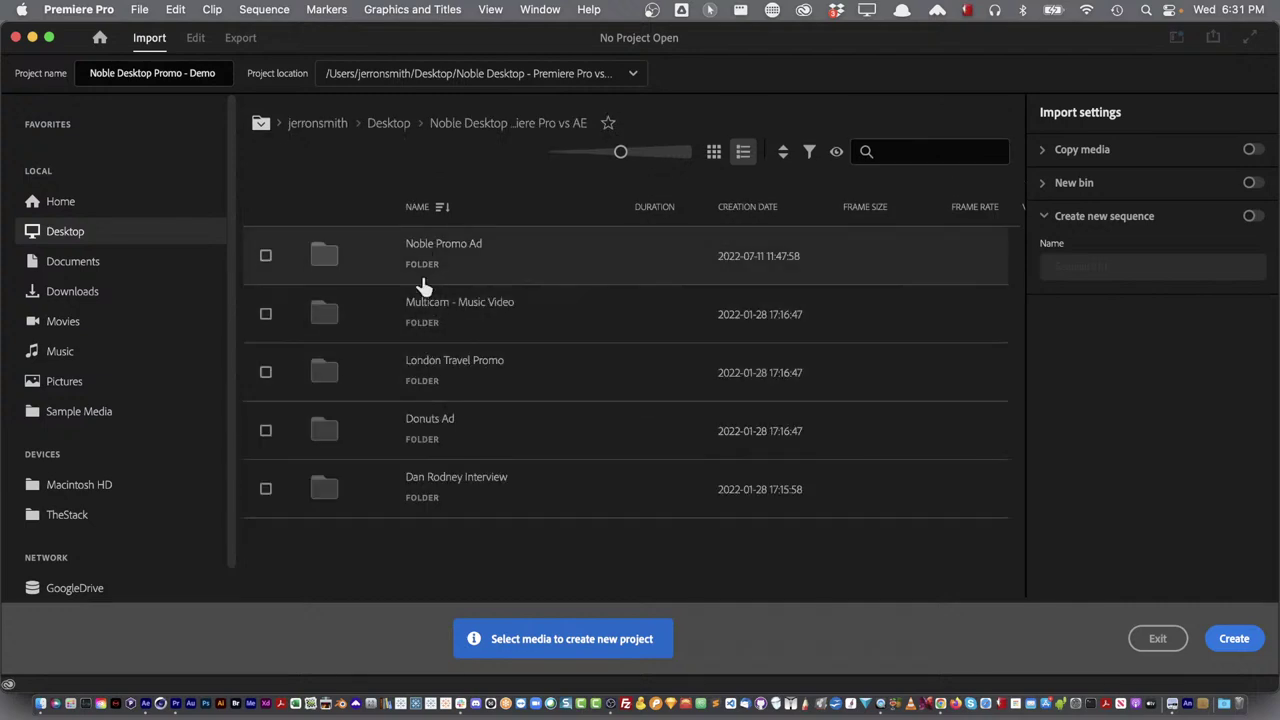
double_click(422, 252)
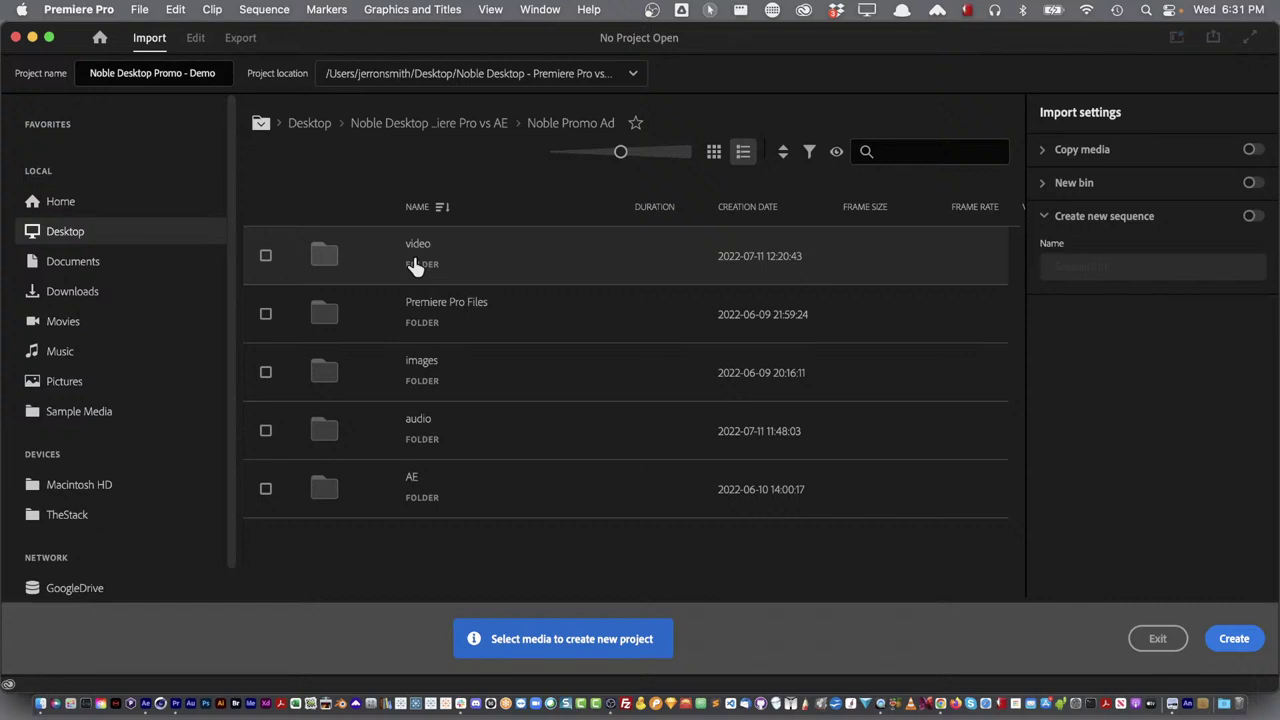
double_click(263, 257)
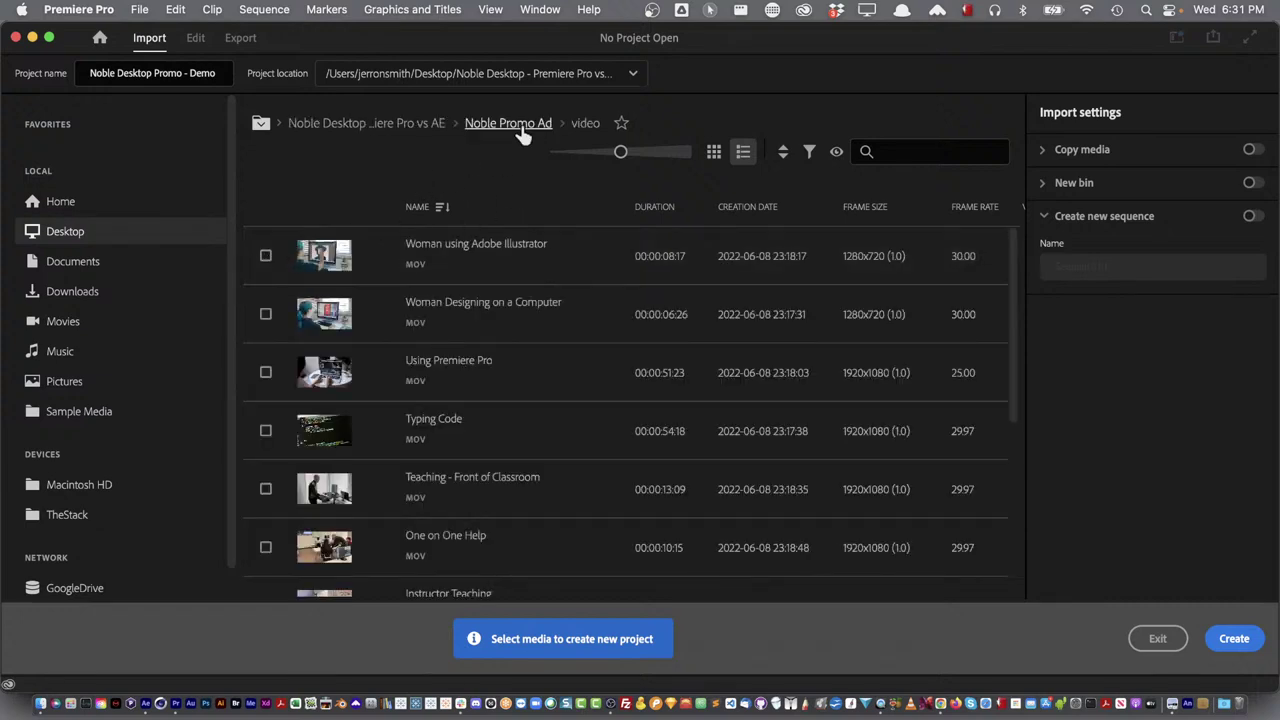
left_click(472, 124)
left_click(265, 256)
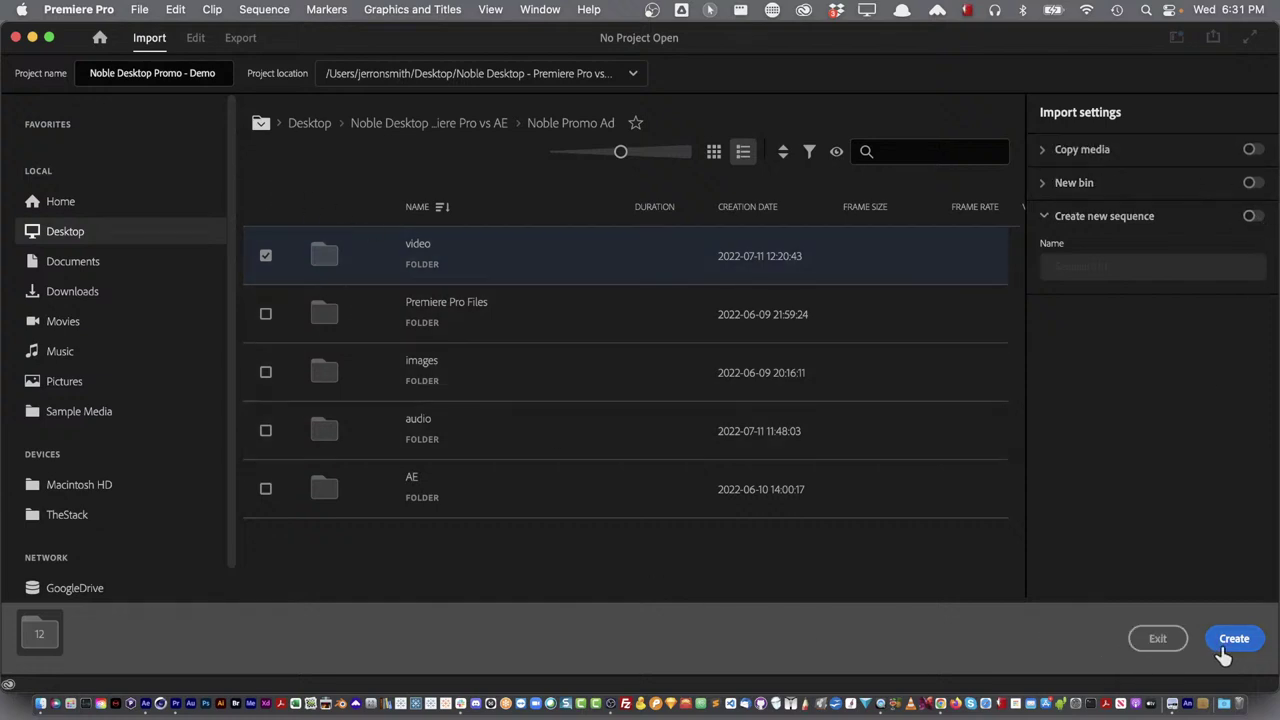
left_click(1231, 645)
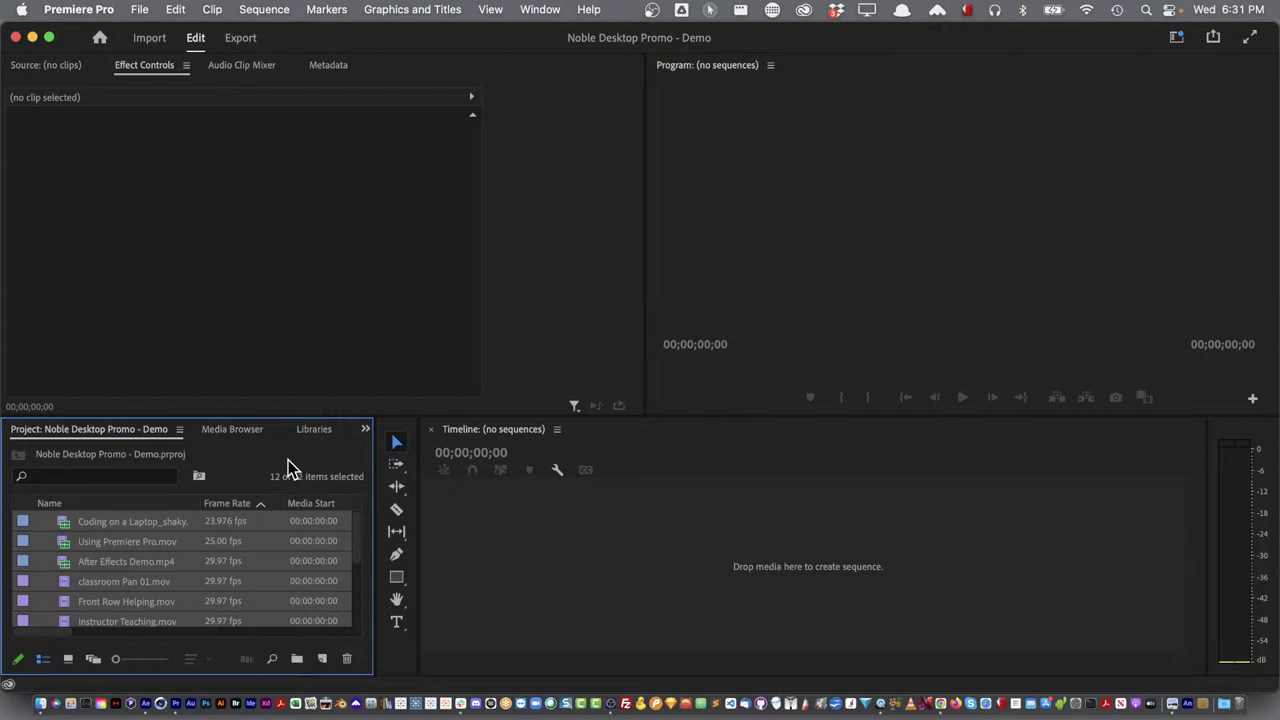
Group all the selected imported clips into a new bin named 01 - Video and collapse it
double_click(68, 431)
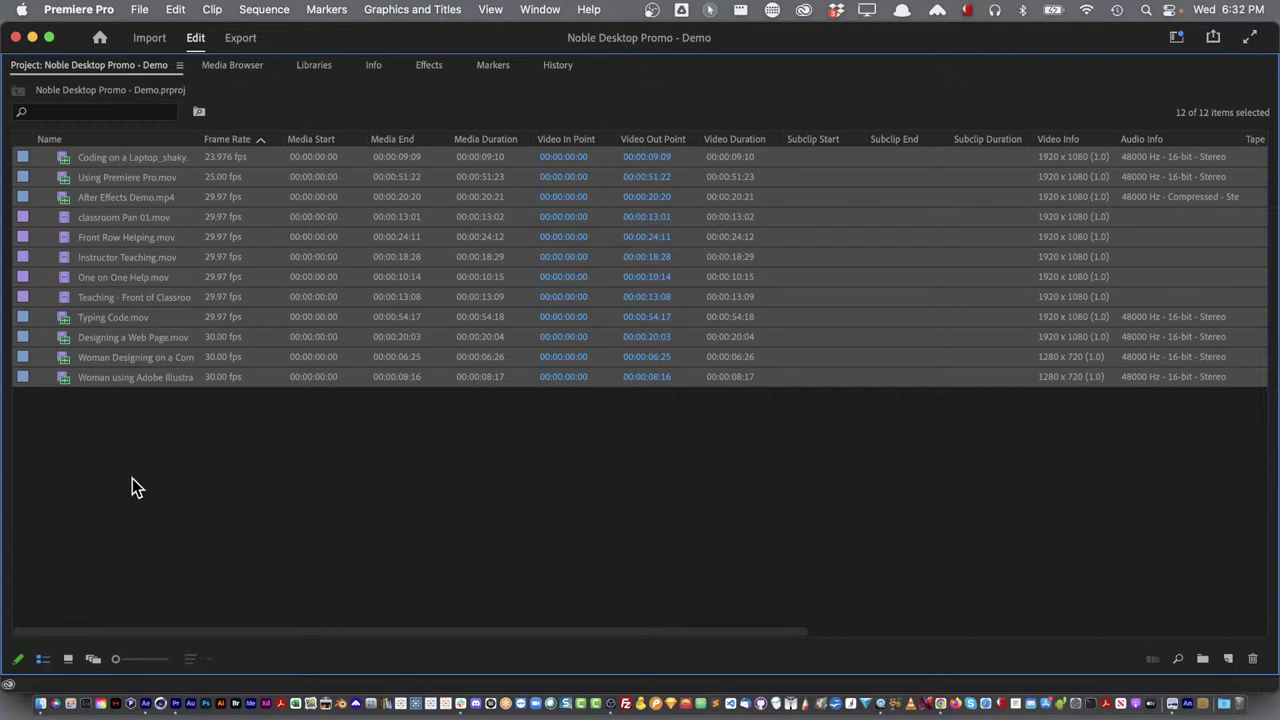
right_click(114, 379)
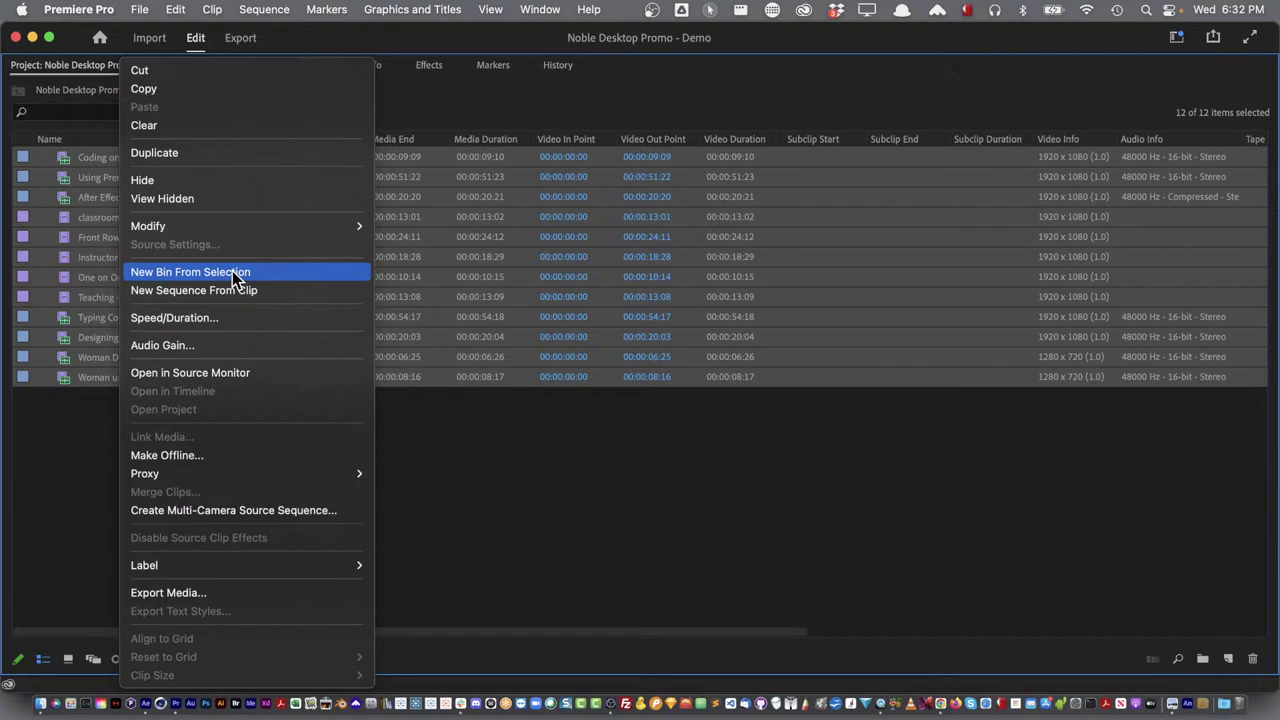
left_click(232, 271)
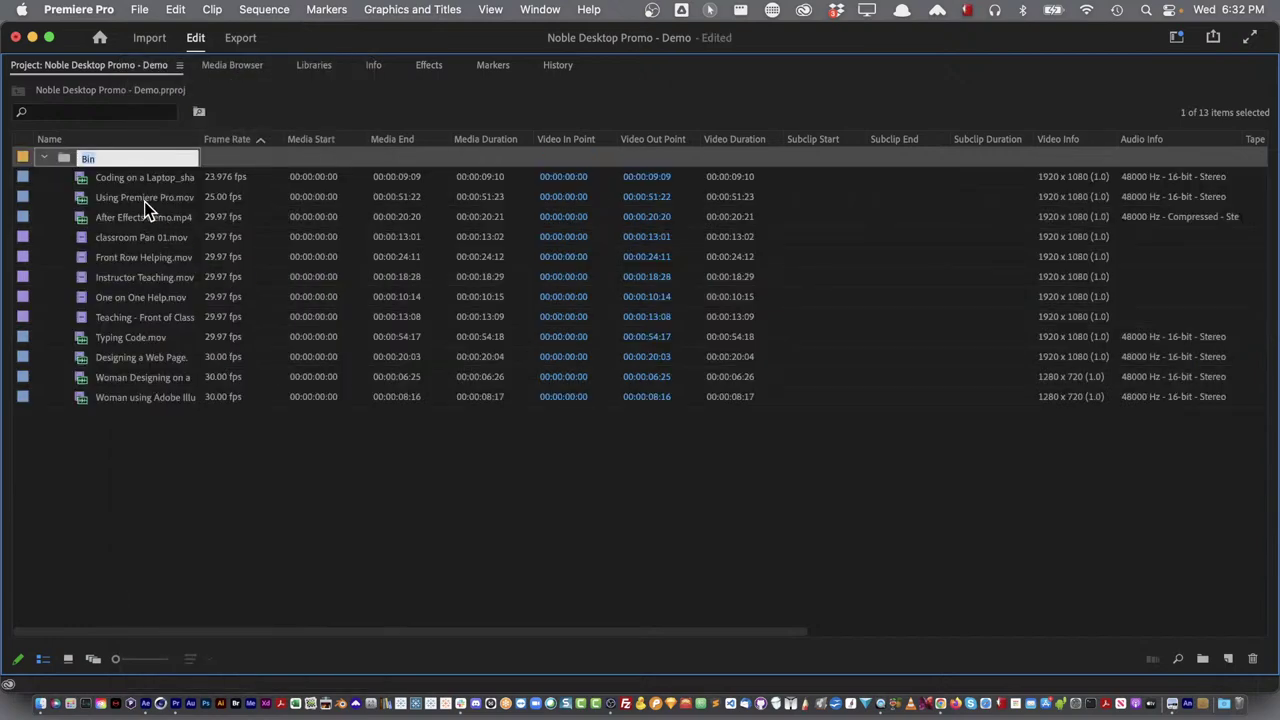
type("01")
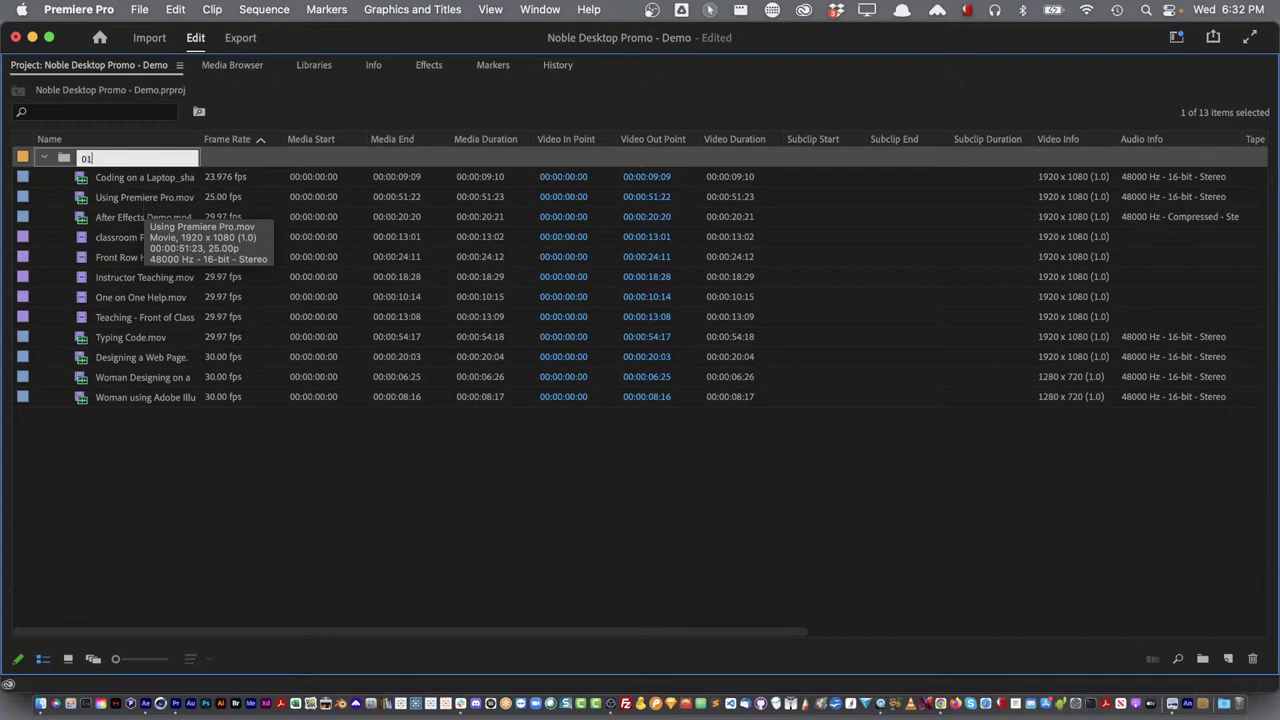
type(" - Video")
key("Tab")
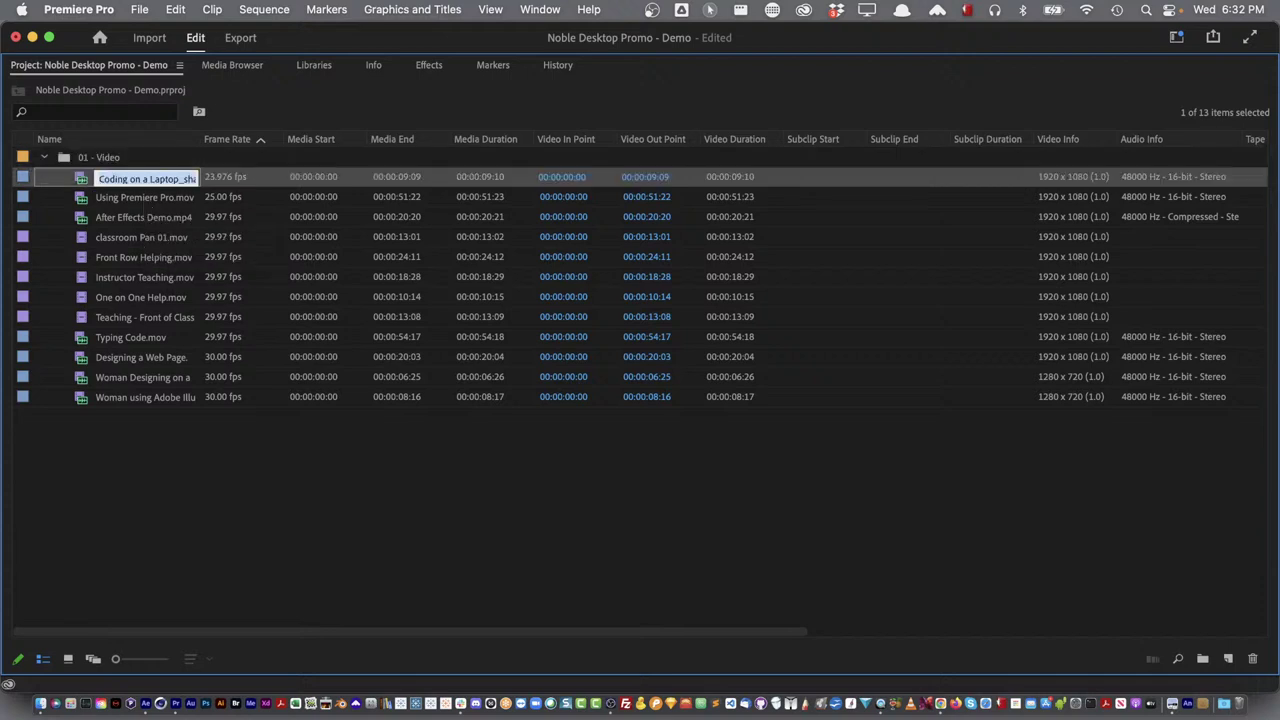
left_click(44, 158)
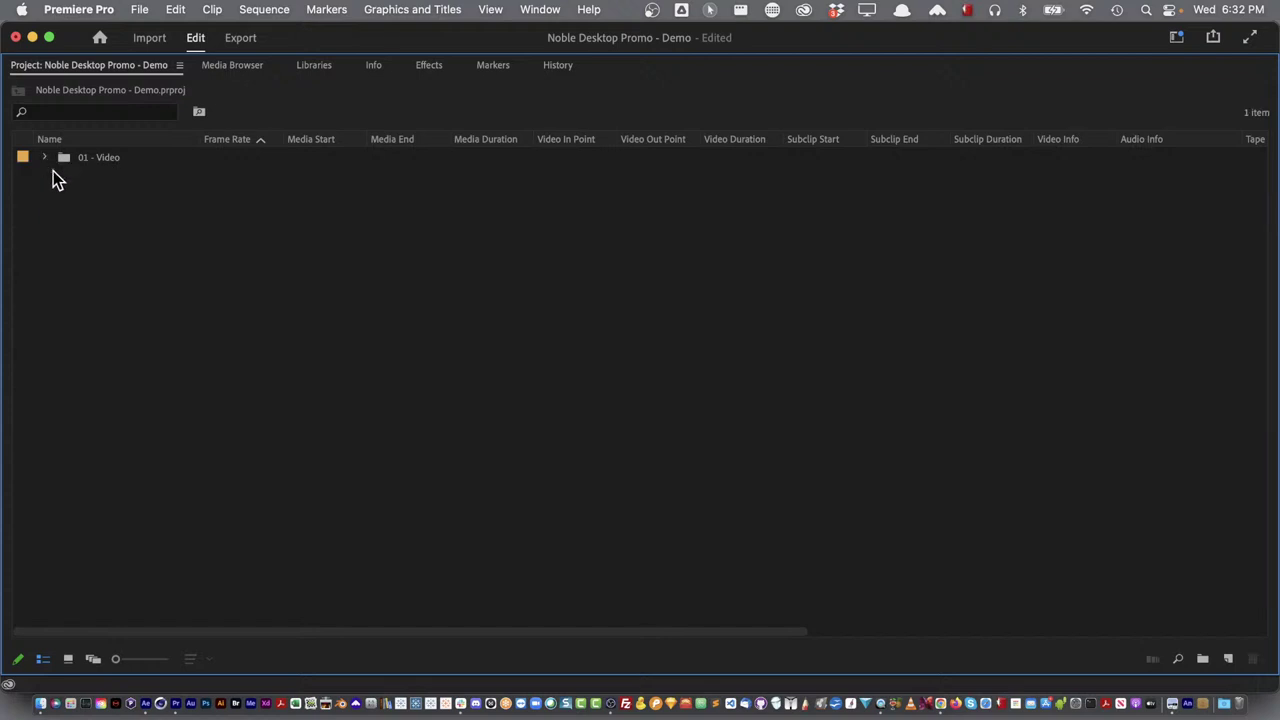
Import the audio and images folders from Noble Promo Ad, bringing in the Brush Stroke file with Merge All Layers
double_click(111, 254)
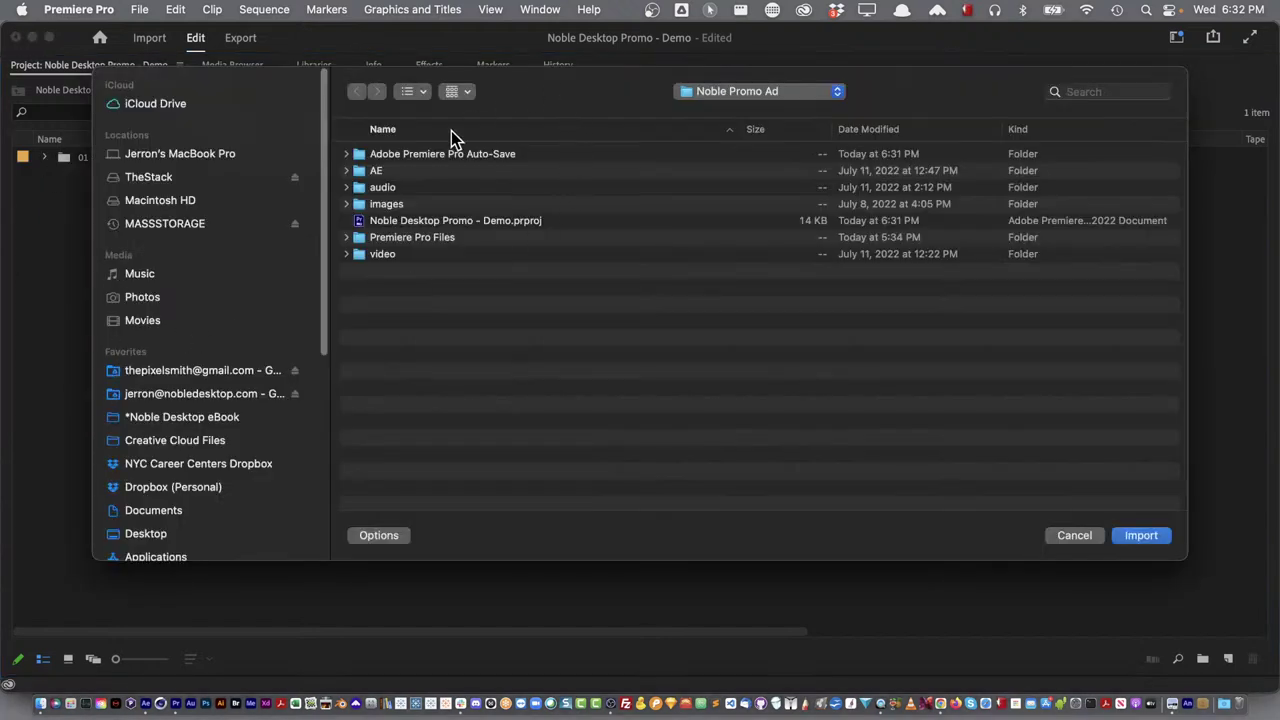
left_click(378, 189)
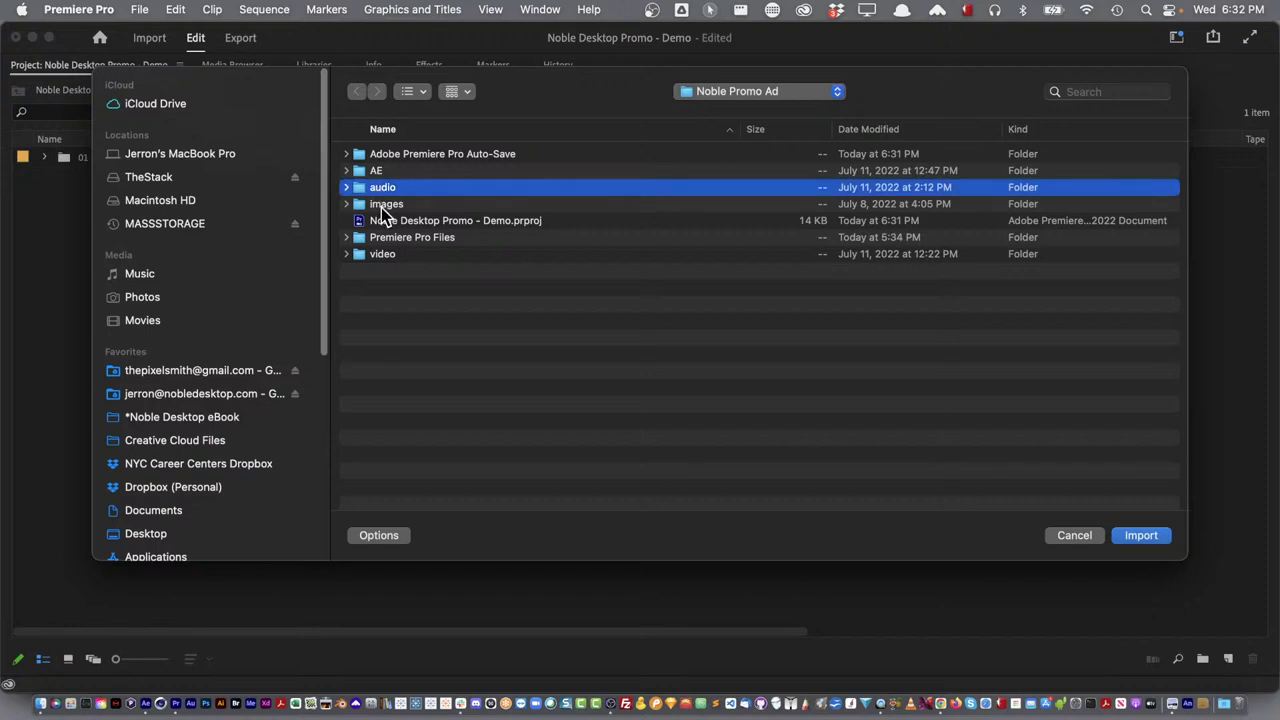
left_click(385, 210, "shift")
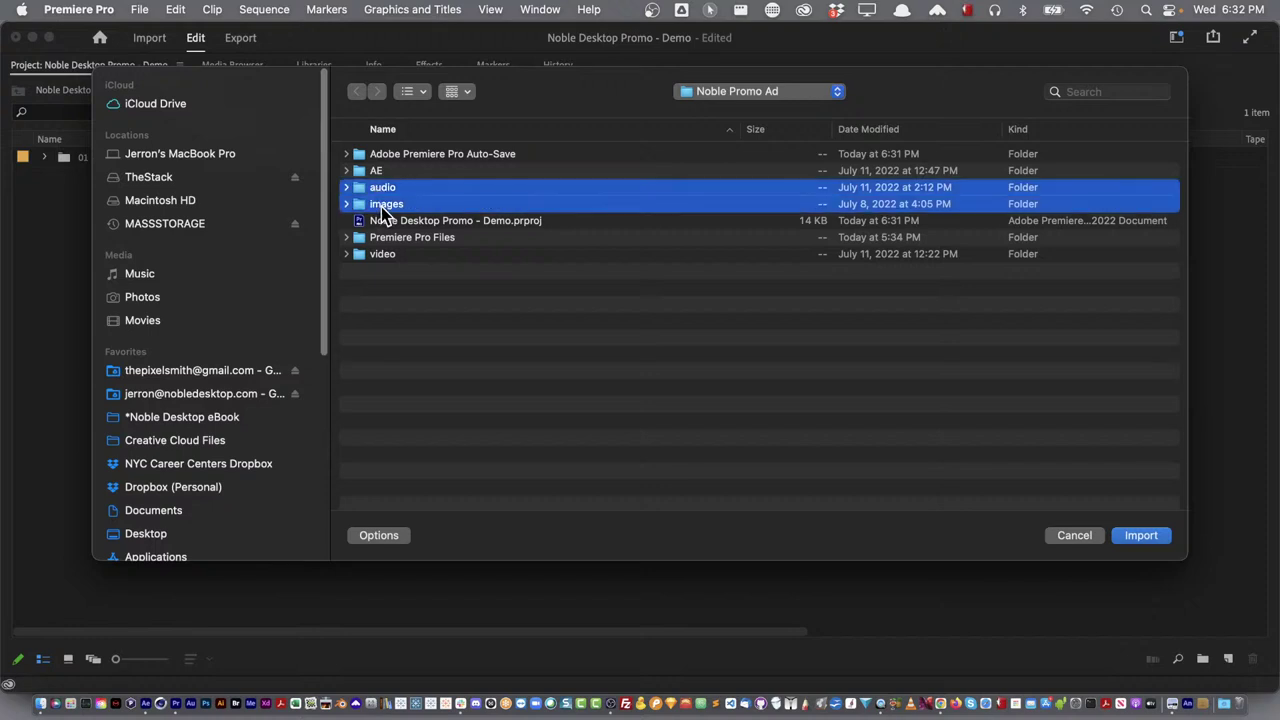
left_click(1139, 537)
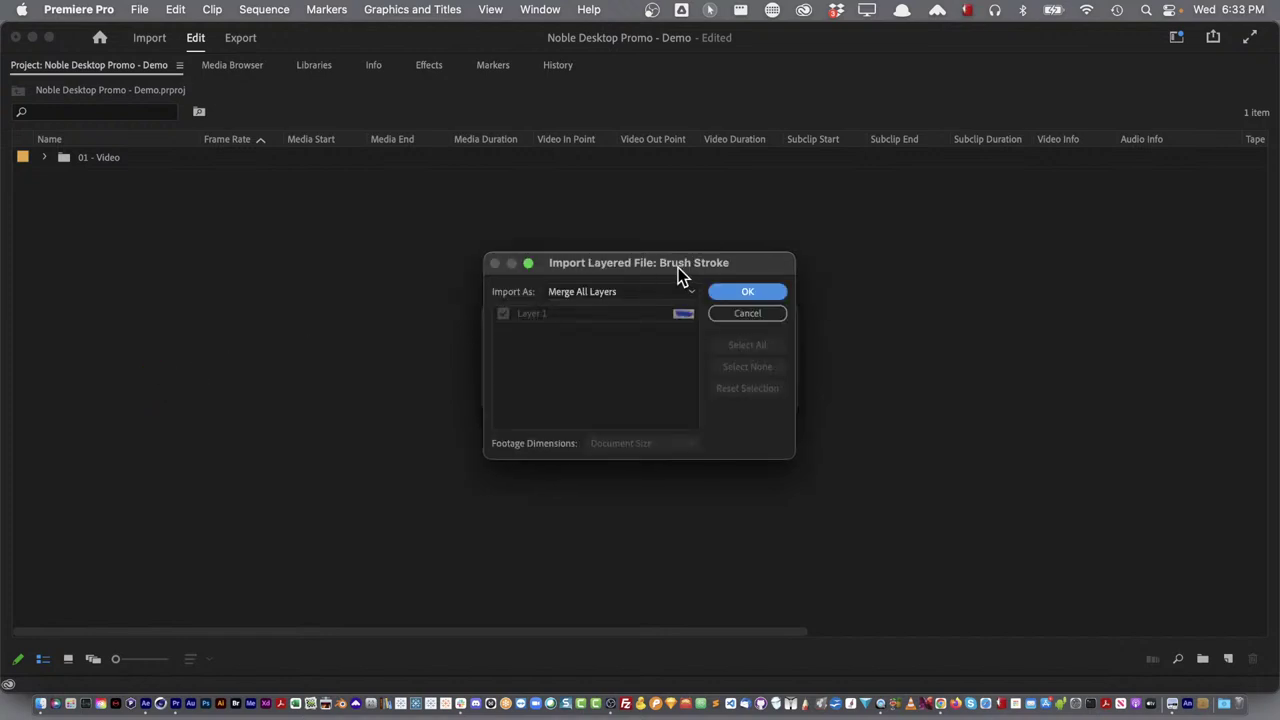
left_click_drag(678, 266, 680, 226)
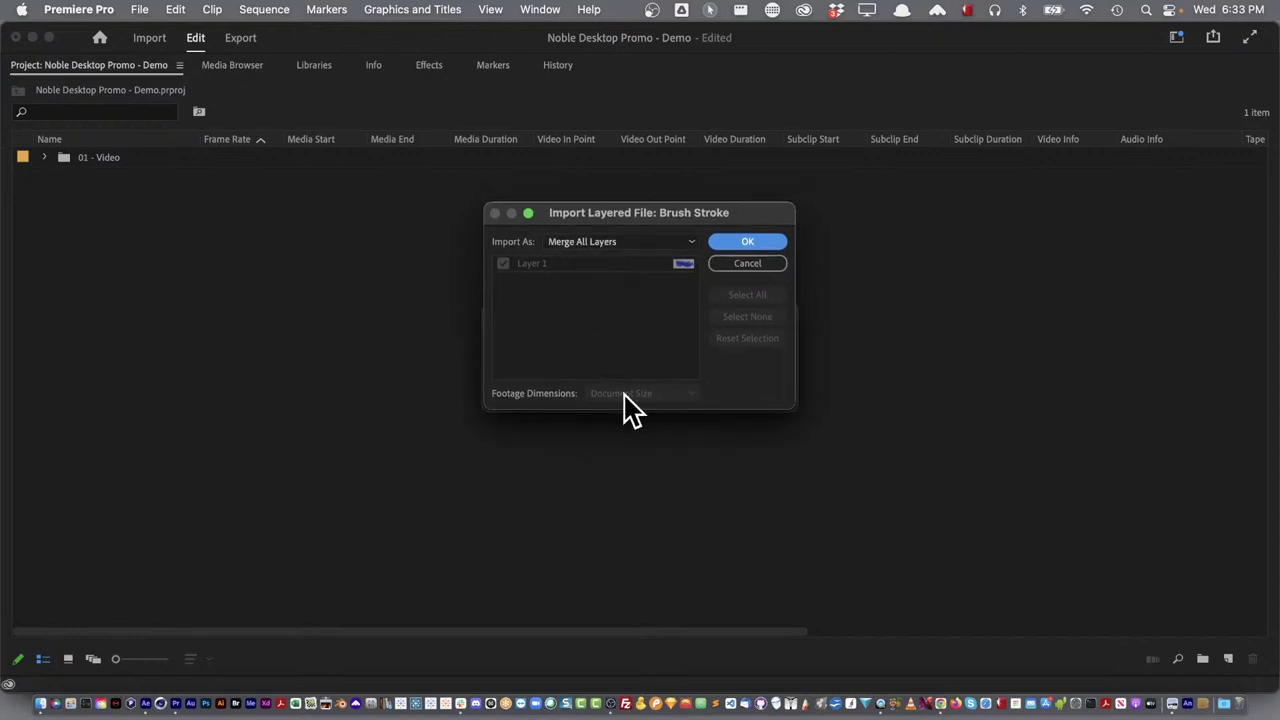
left_click(757, 243)
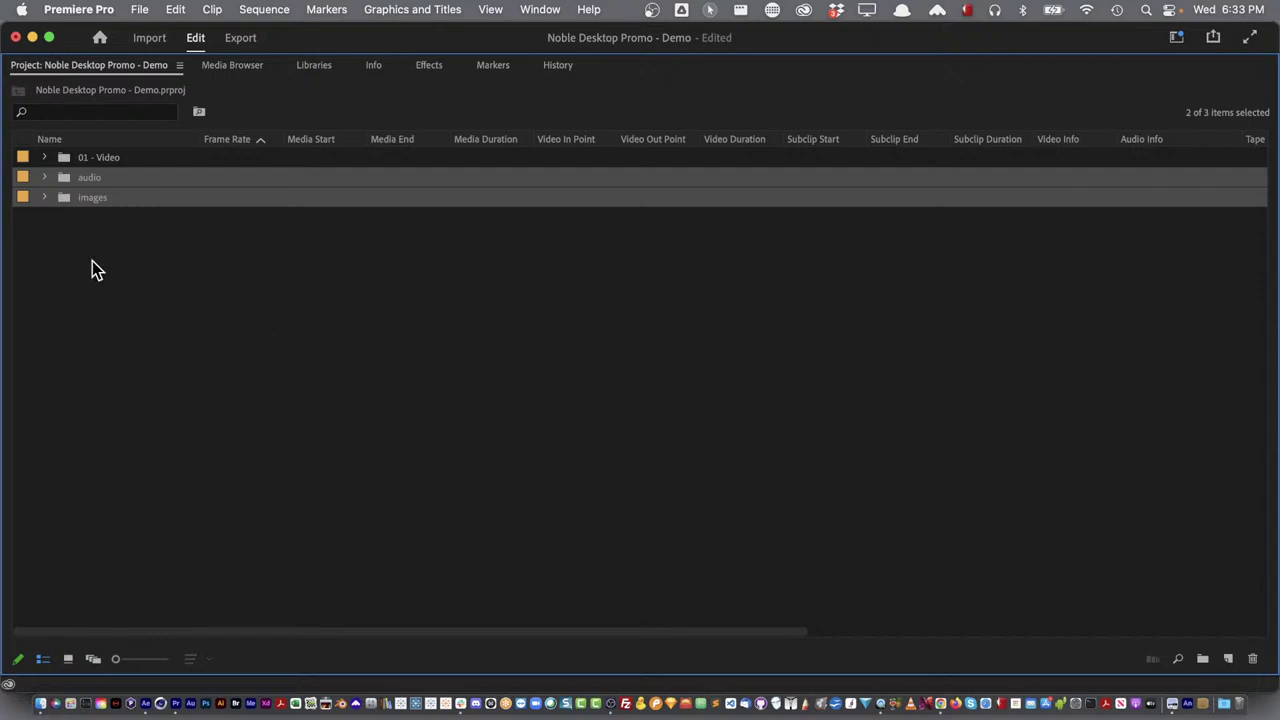
Expand the images and audio bins to review their contents, collapse both, and restore the full workspace layout
left_click(93, 270)
left_click(44, 197)
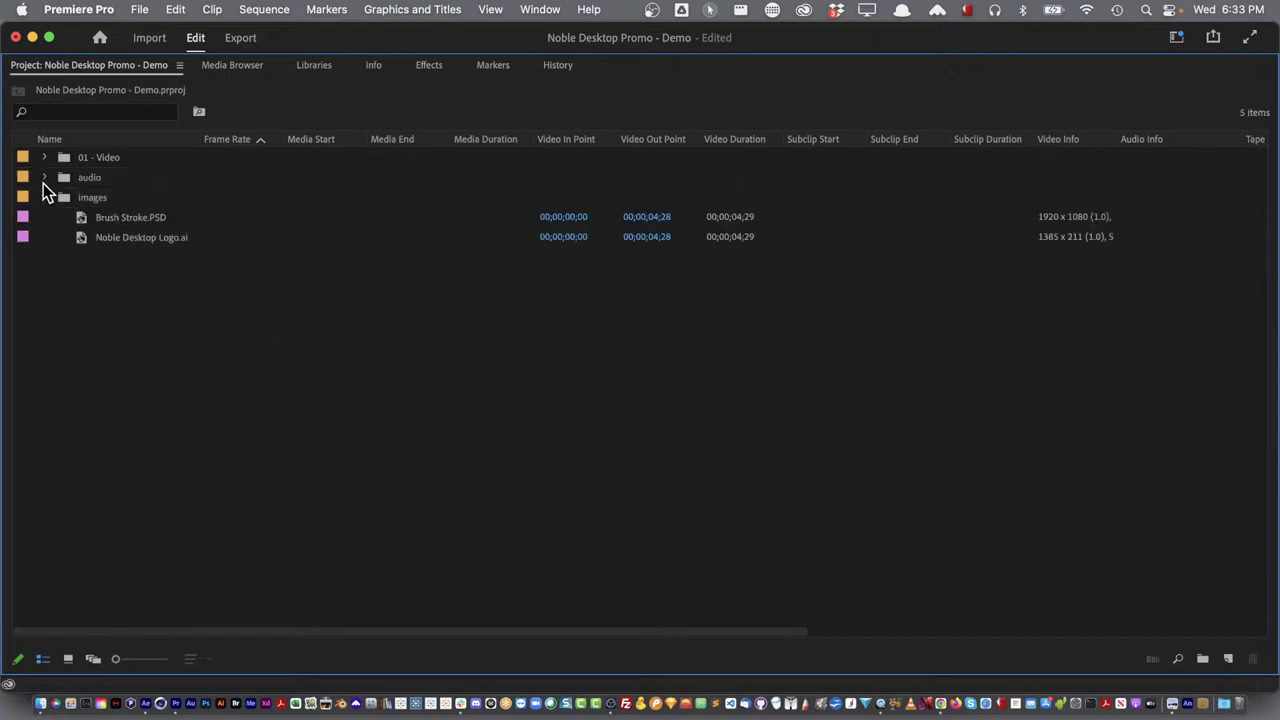
left_click(44, 178)
left_click(44, 178)
left_click(44, 198)
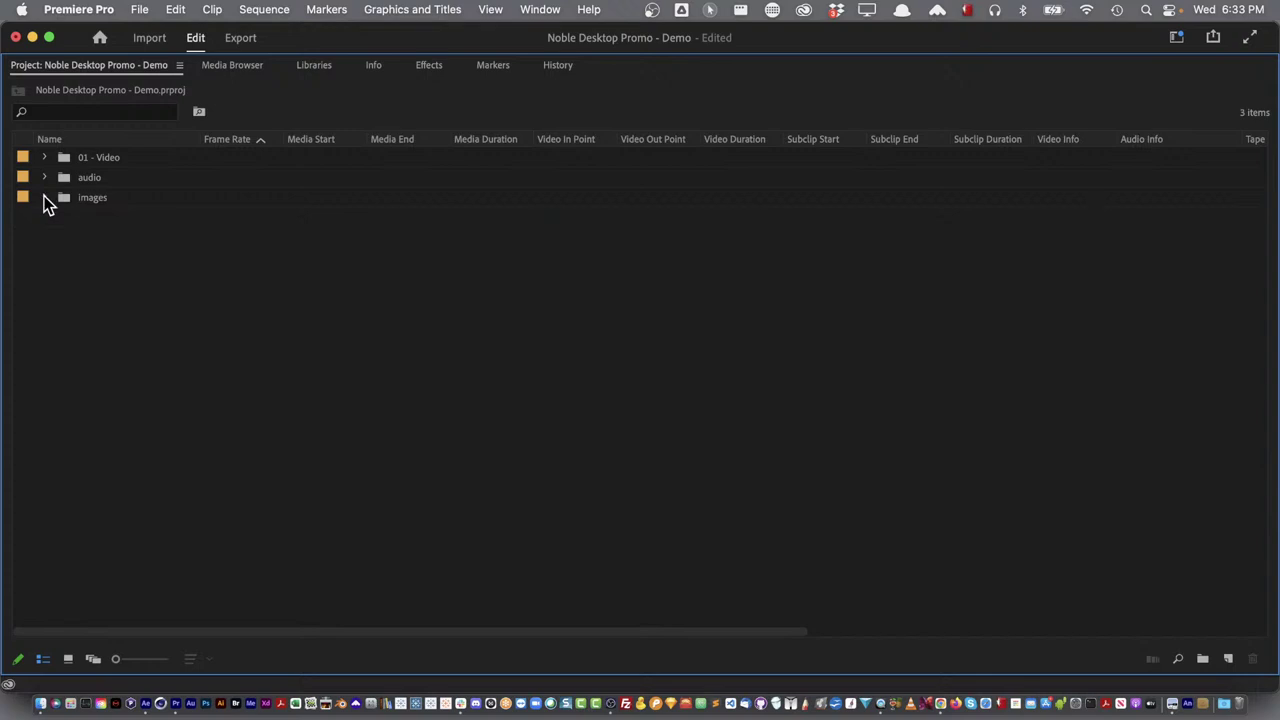
double_click(95, 65)
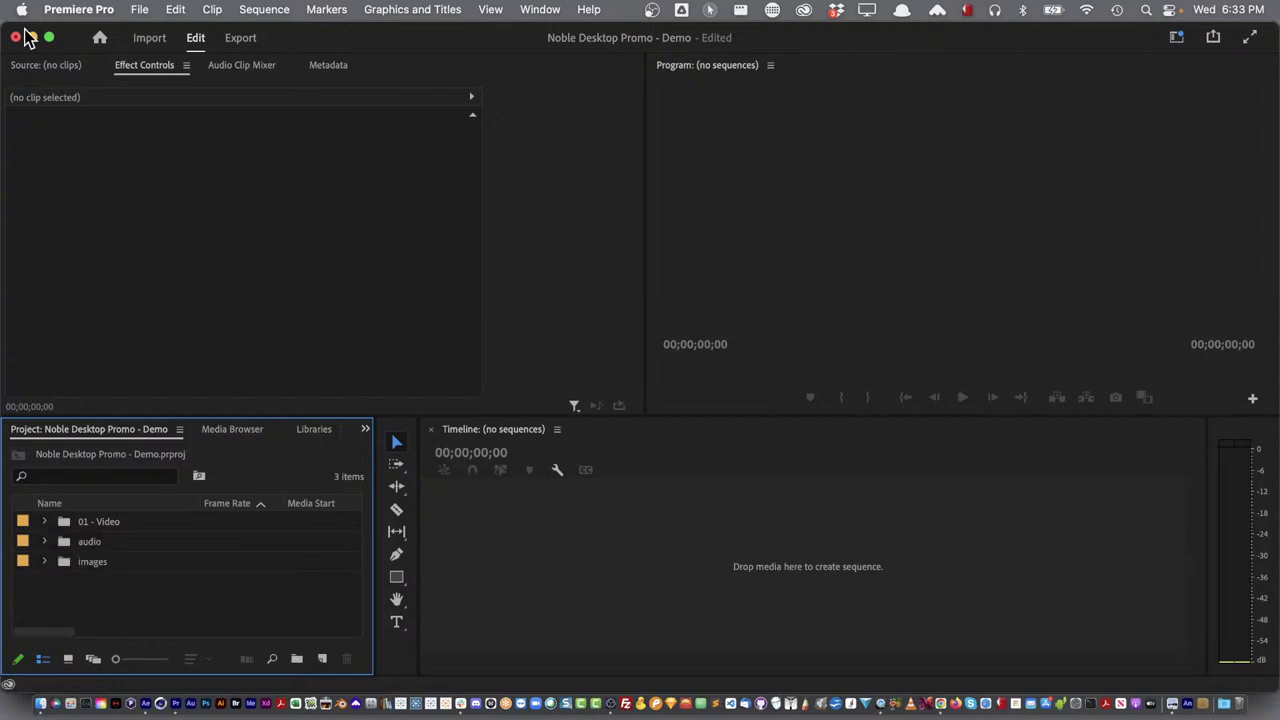
left_click(139, 10)
mouse_move(143, 33)
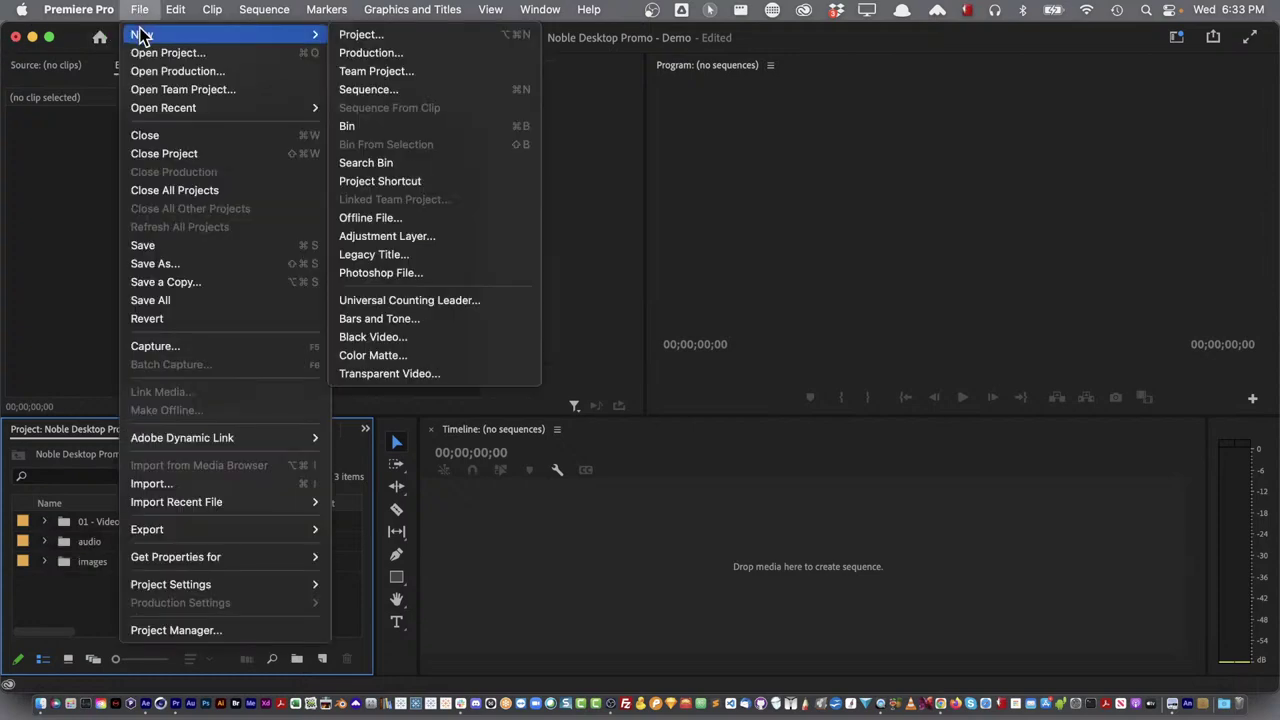
left_click(422, 88)
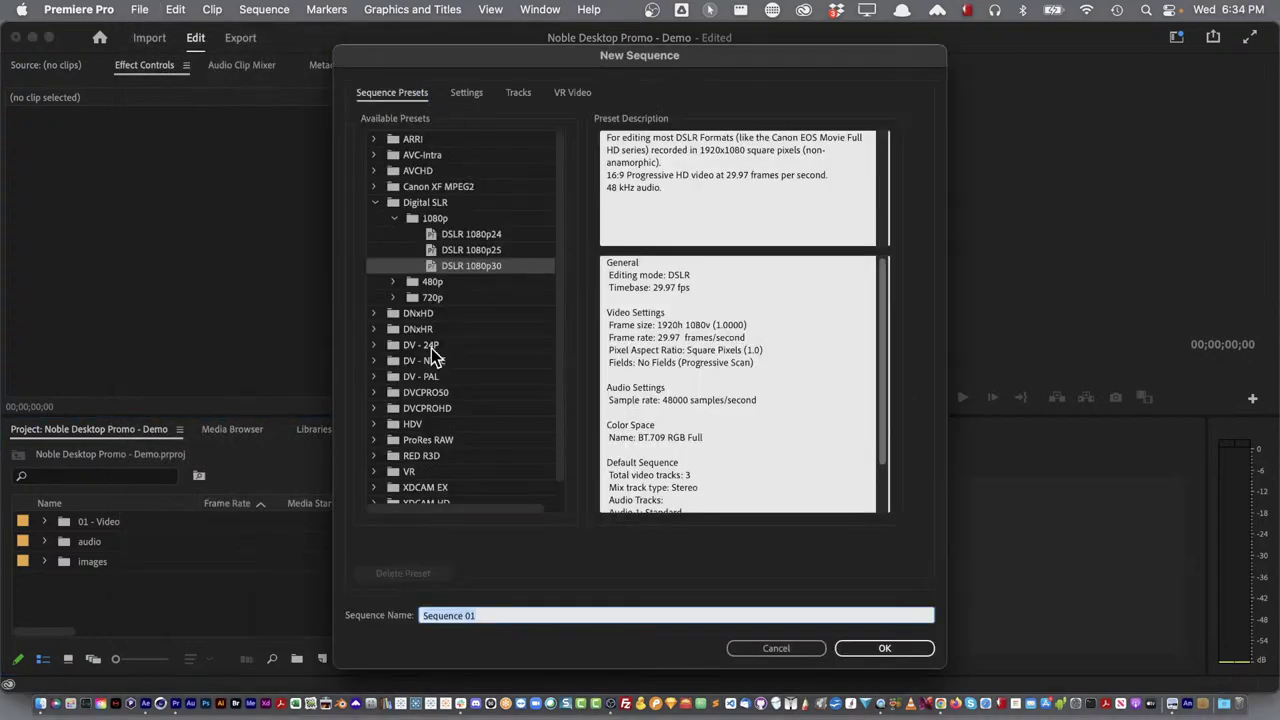
left_click(808, 648)
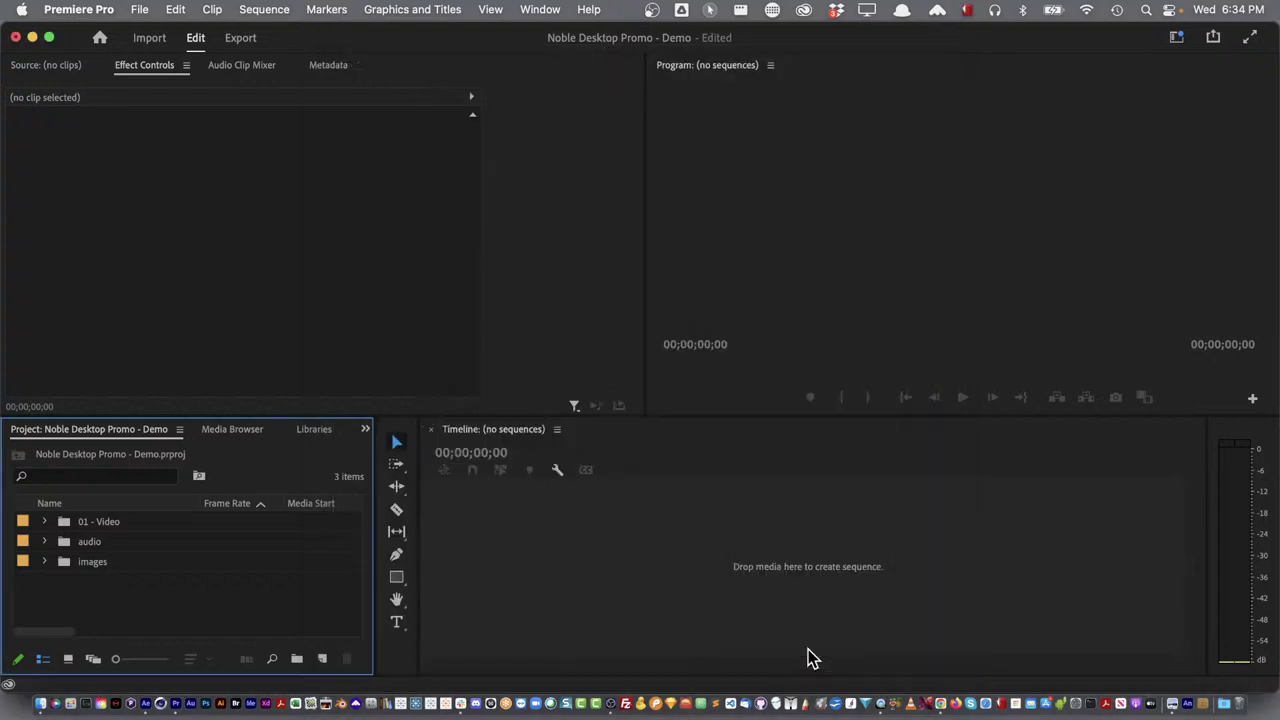
double_click(71, 523)
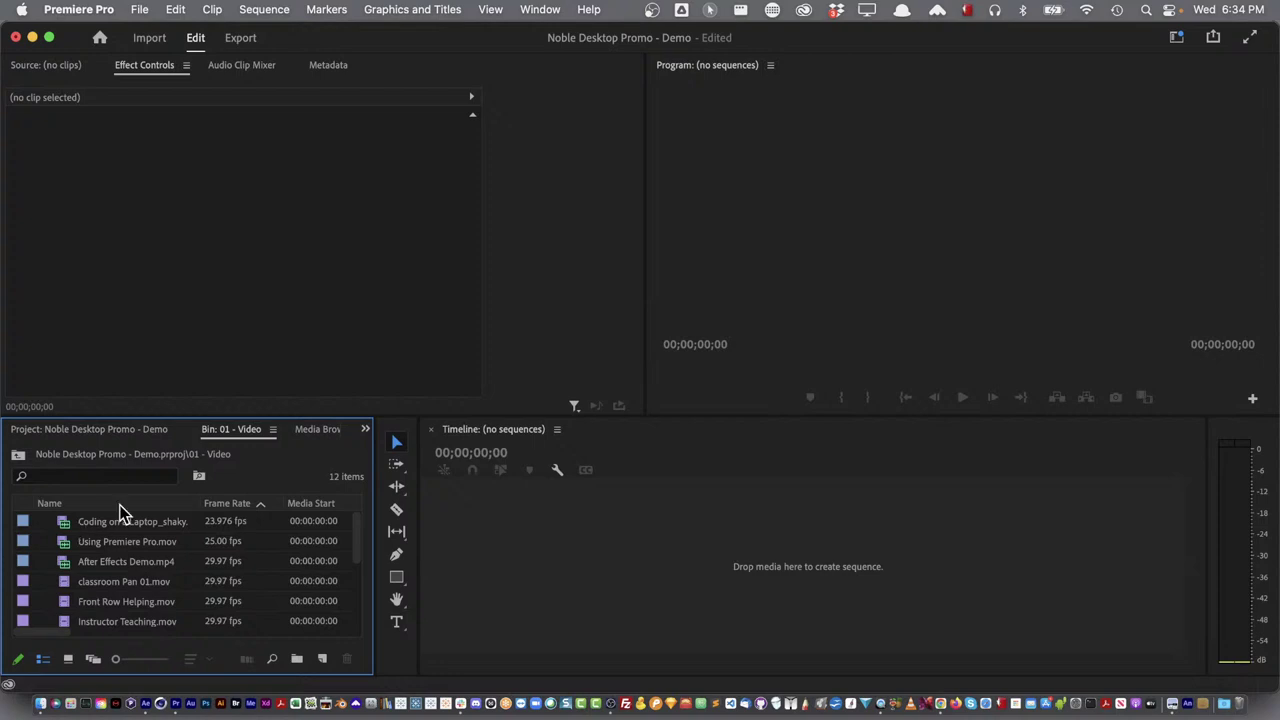
left_click(272, 429)
left_click(277, 449)
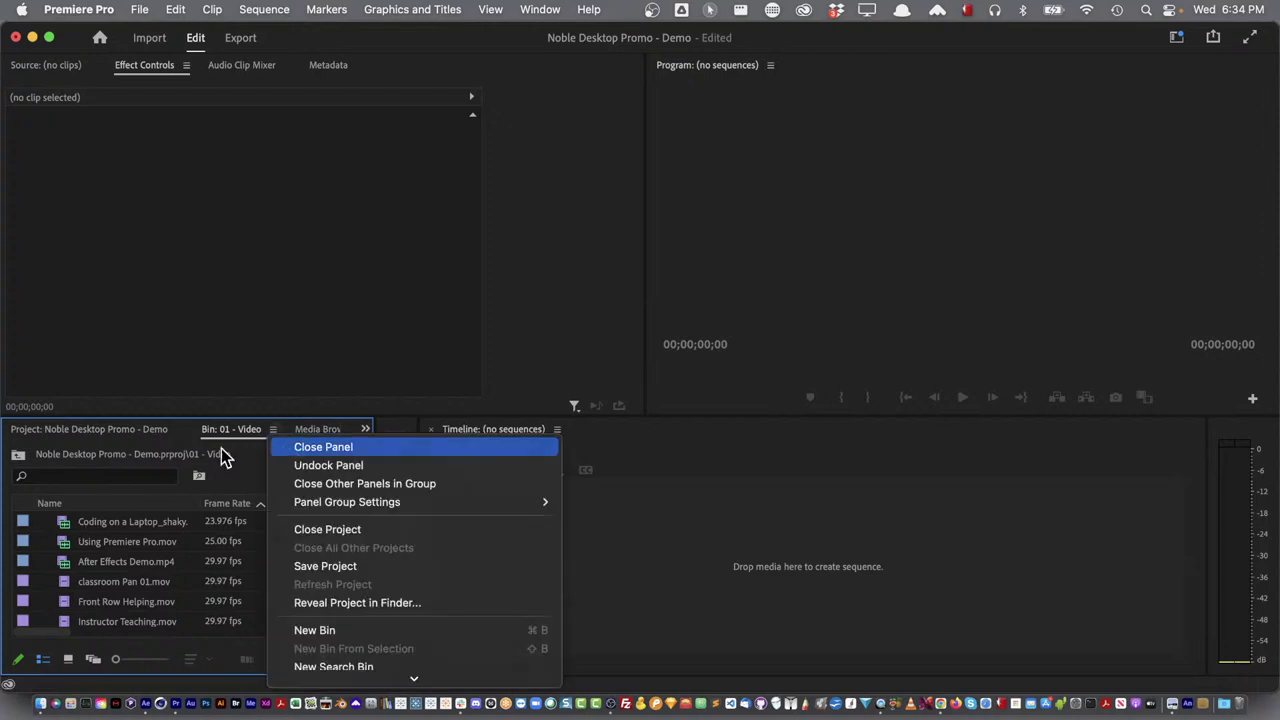
left_click(60, 432)
Expand the 01 - Video bin and create a new sequence from the One on One Help.mov clip
key("grave")
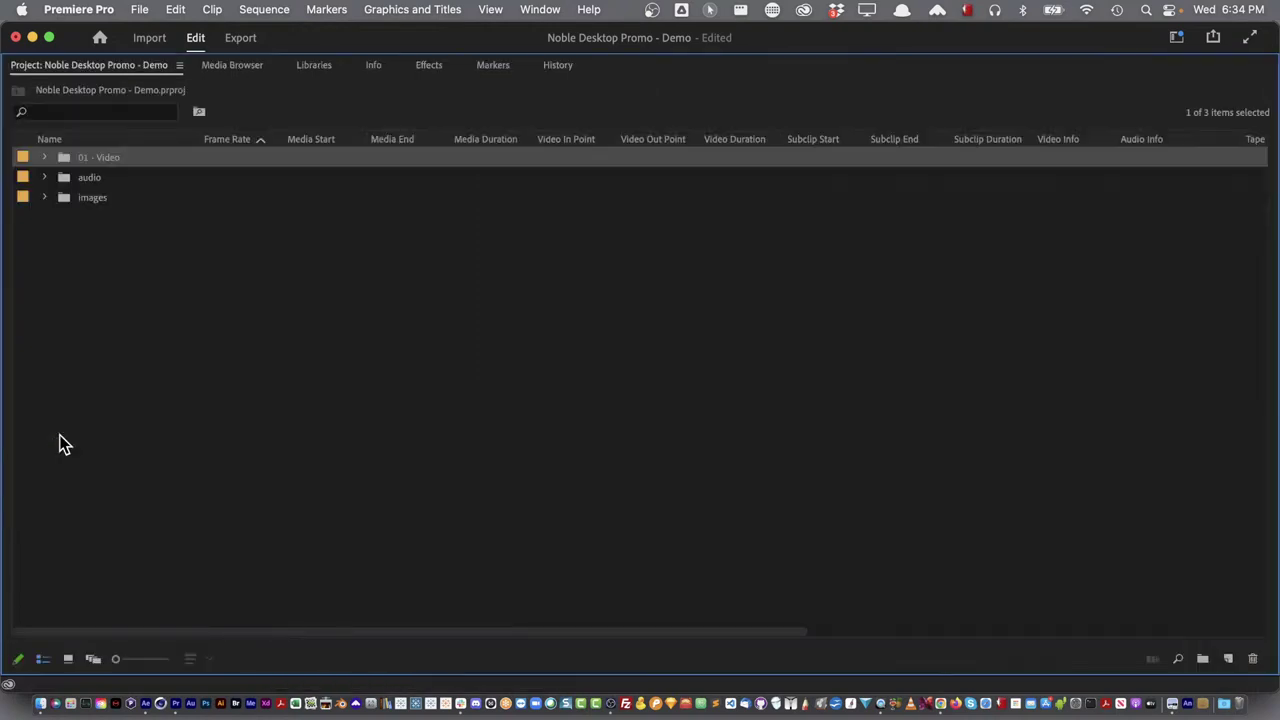
left_click(44, 157)
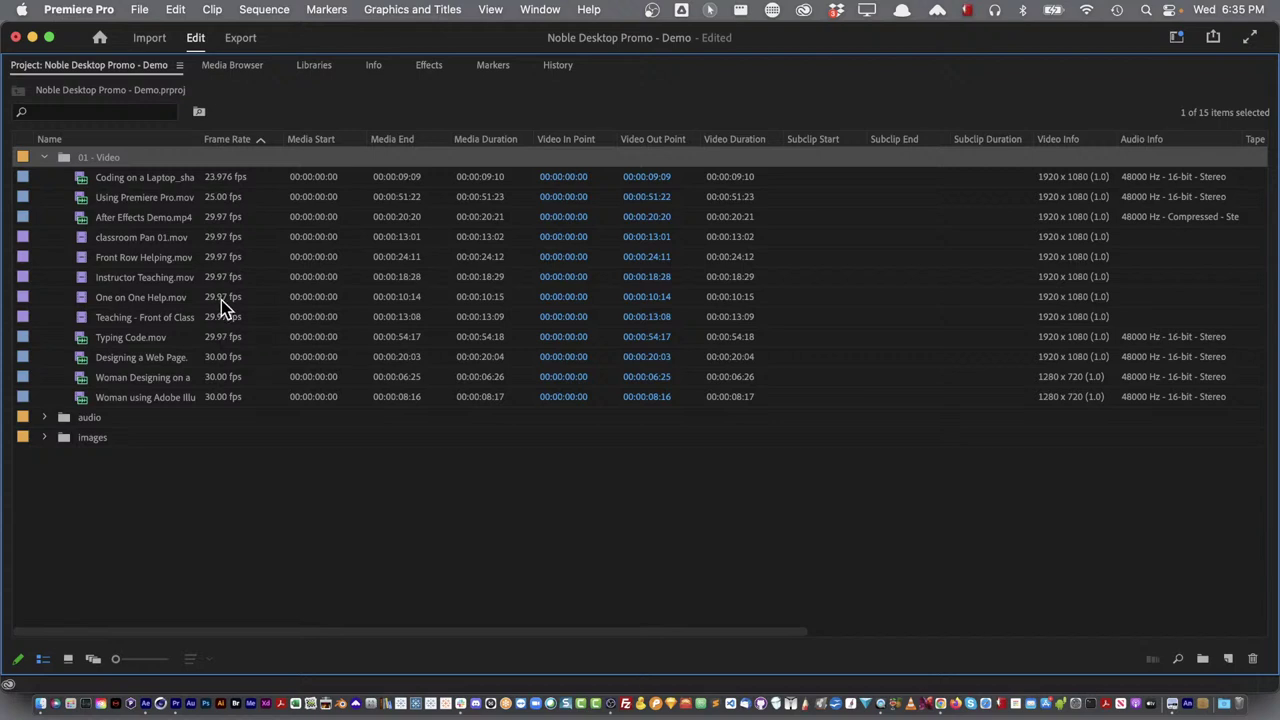
left_click(127, 299)
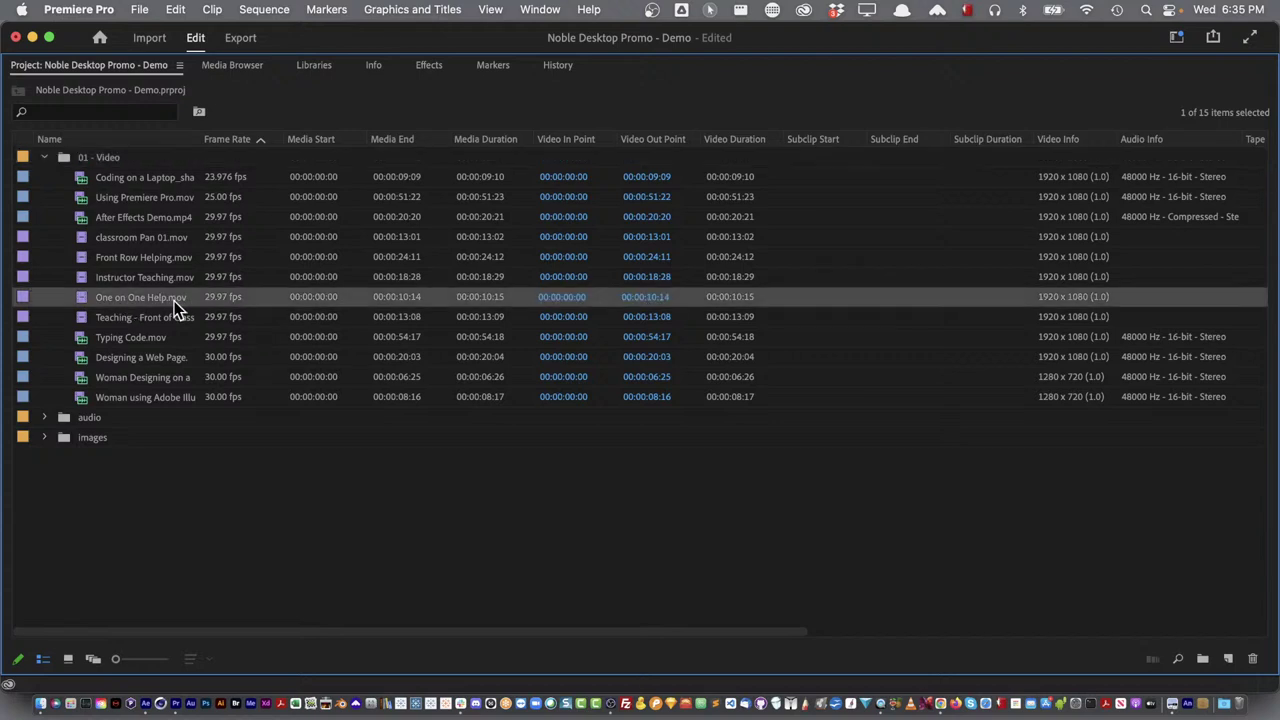
double_click(42, 67)
scroll(150, 575, "down", 5)
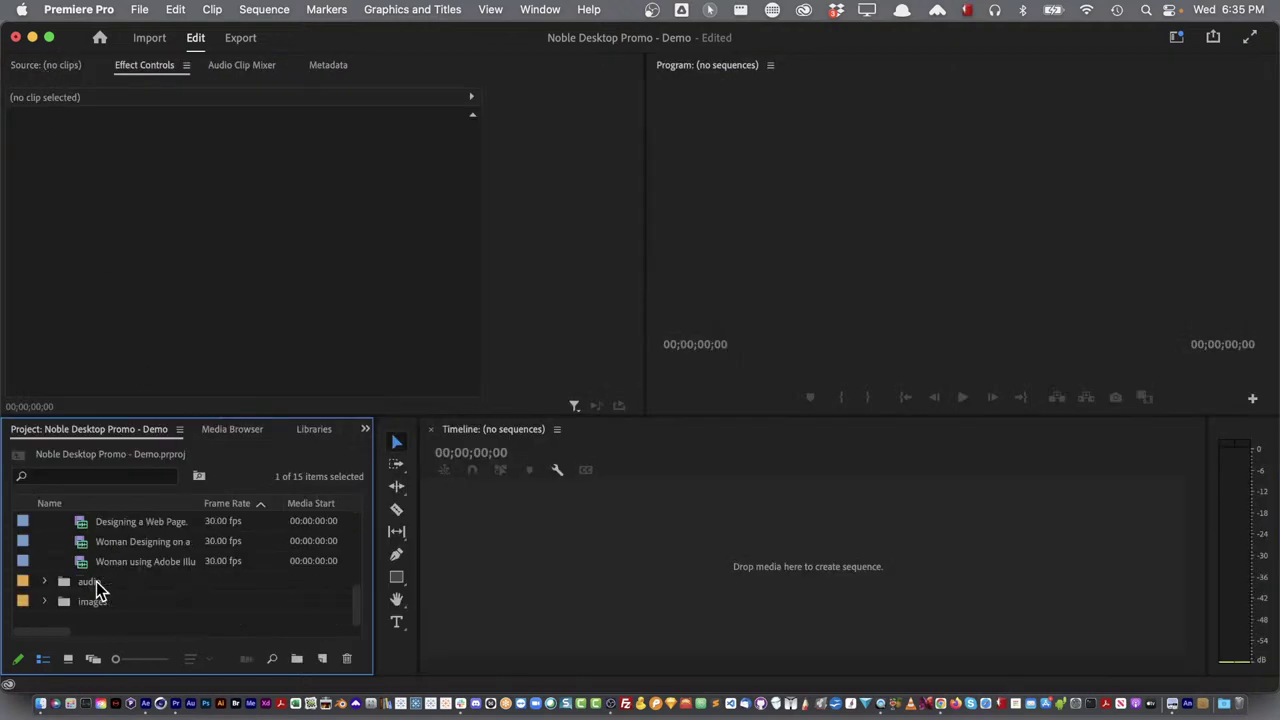
scroll(96, 581, "up", 3)
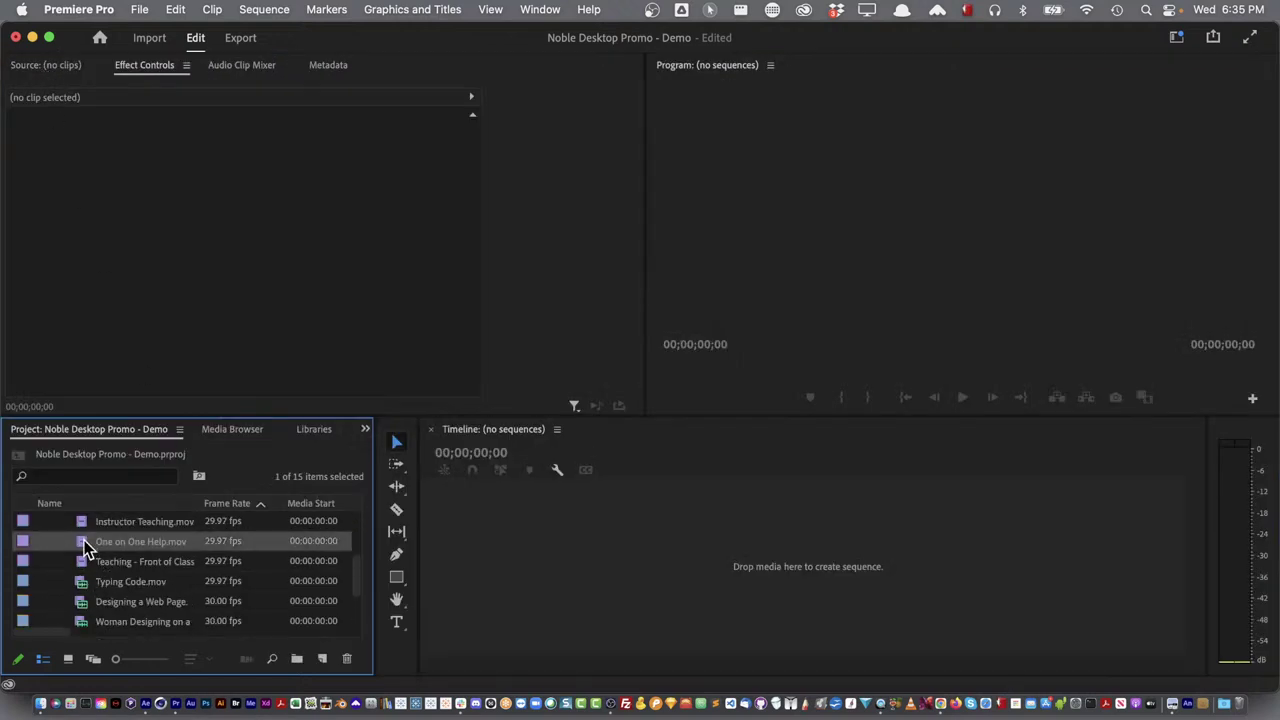
left_click_drag(84, 541, 797, 569)
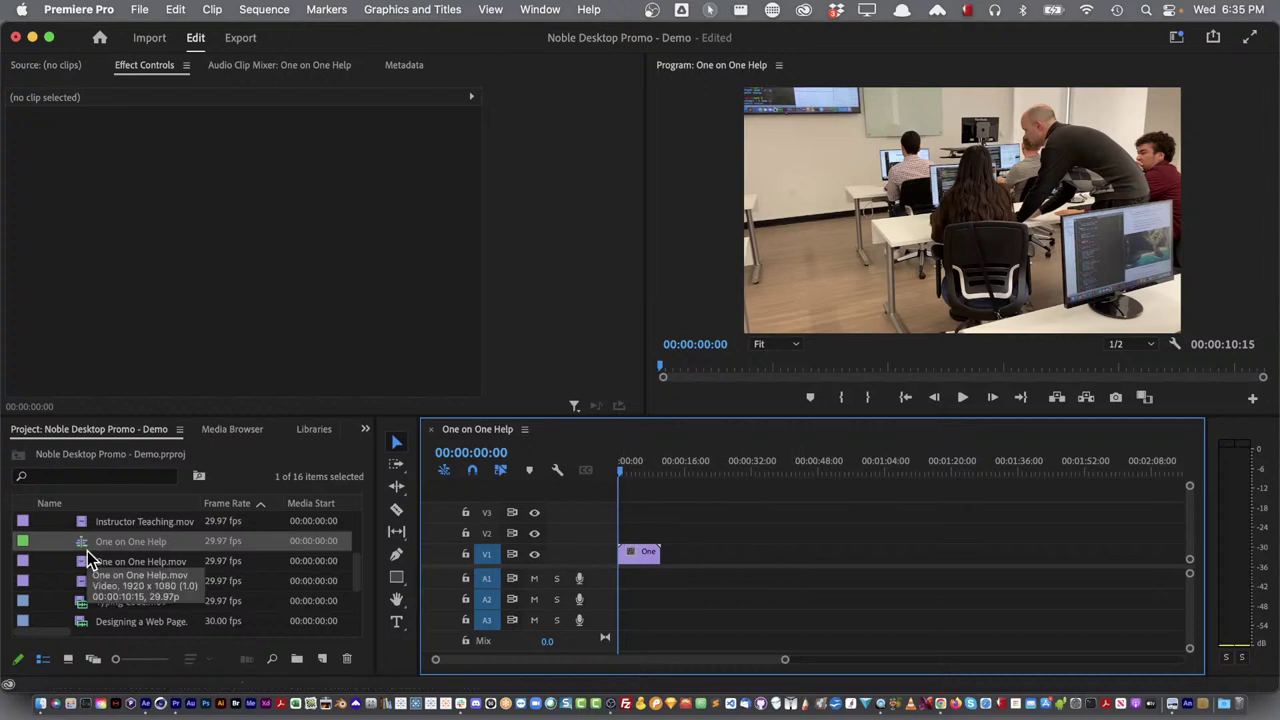
left_click(710, 9)
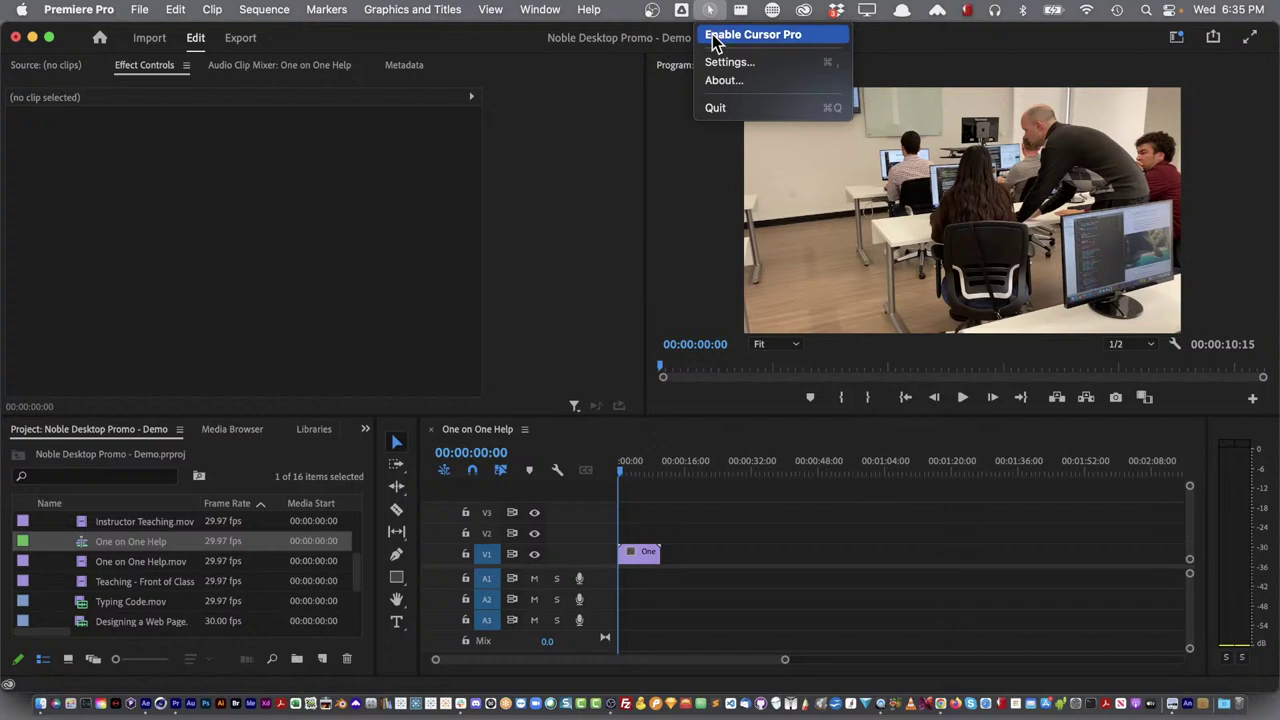
left_click(716, 32)
key("ctrl+shift+m")
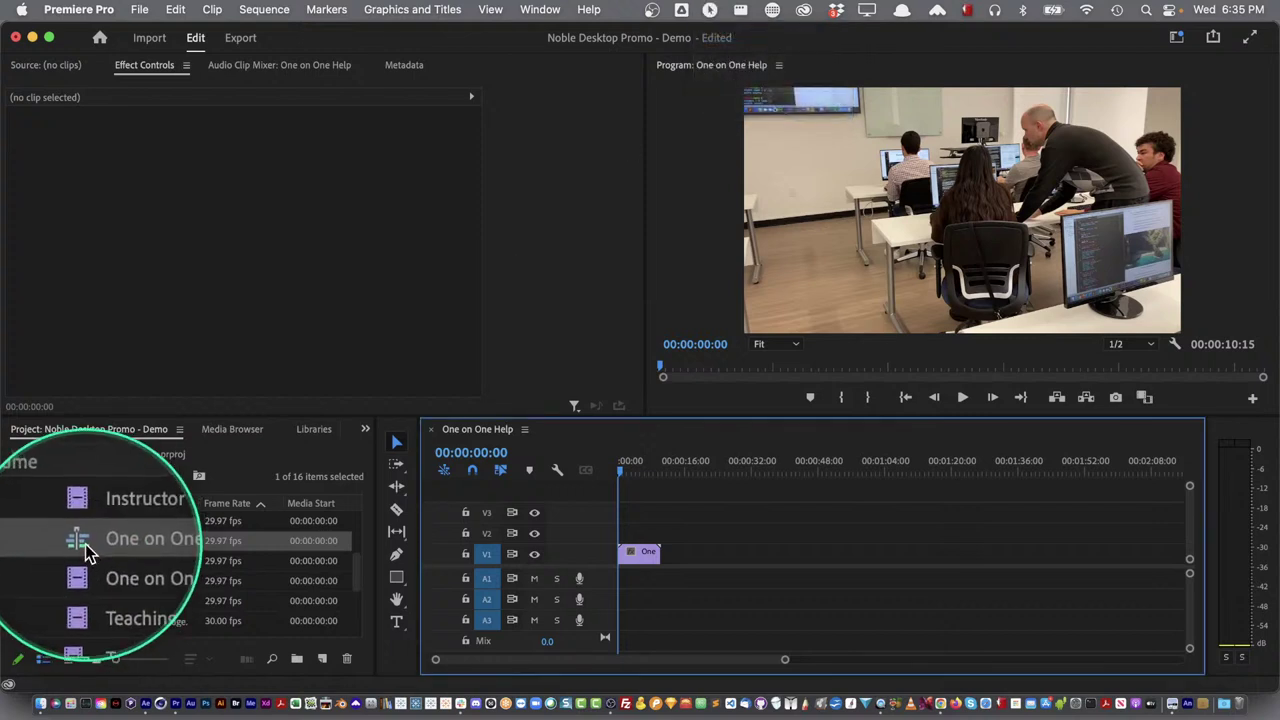
key("ctrl+shift+m")
Rename the One on One Help sequence as Noble Promo - Main and move it out of 01 - Video to the project's root level
left_click(115, 543)
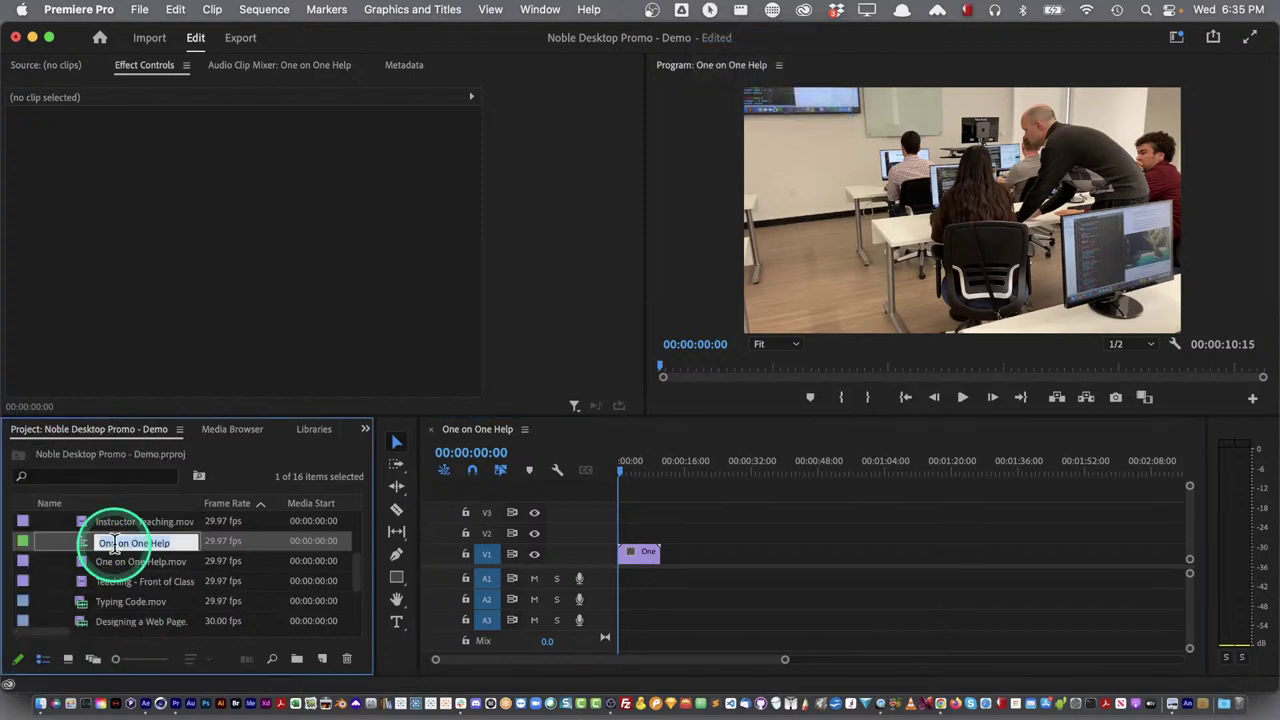
type("Noble Pro")
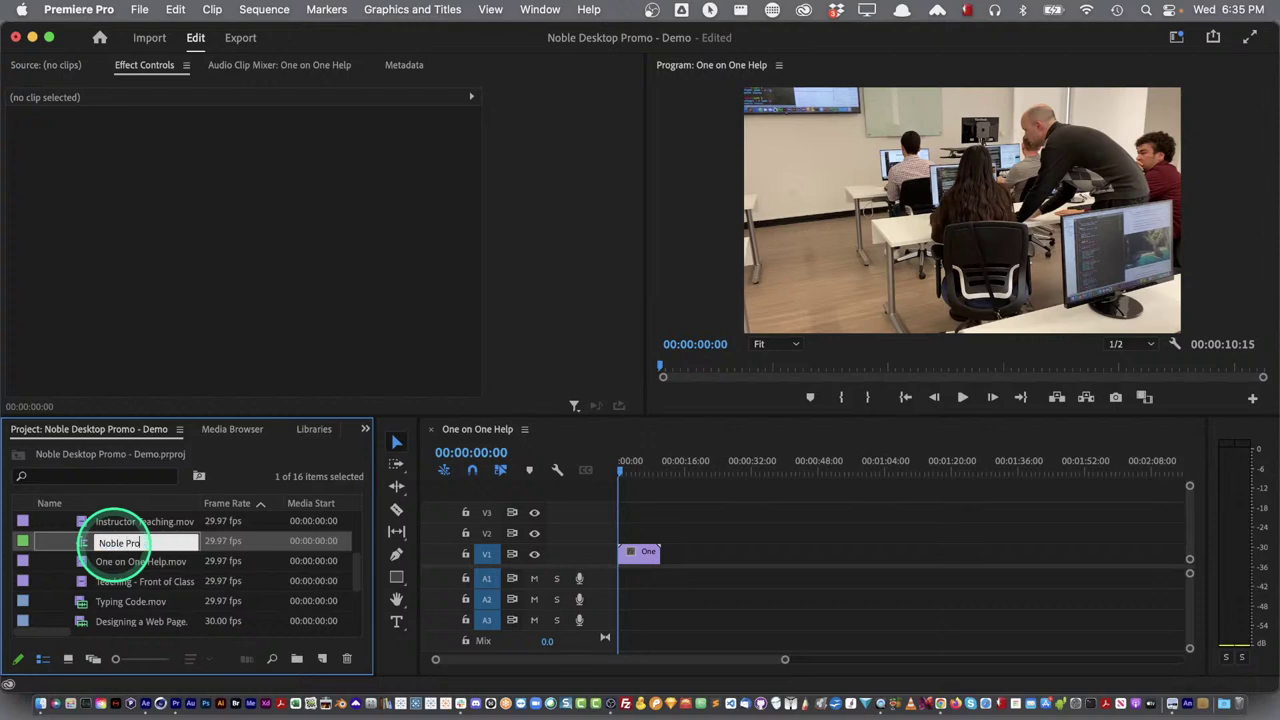
type("mo -")
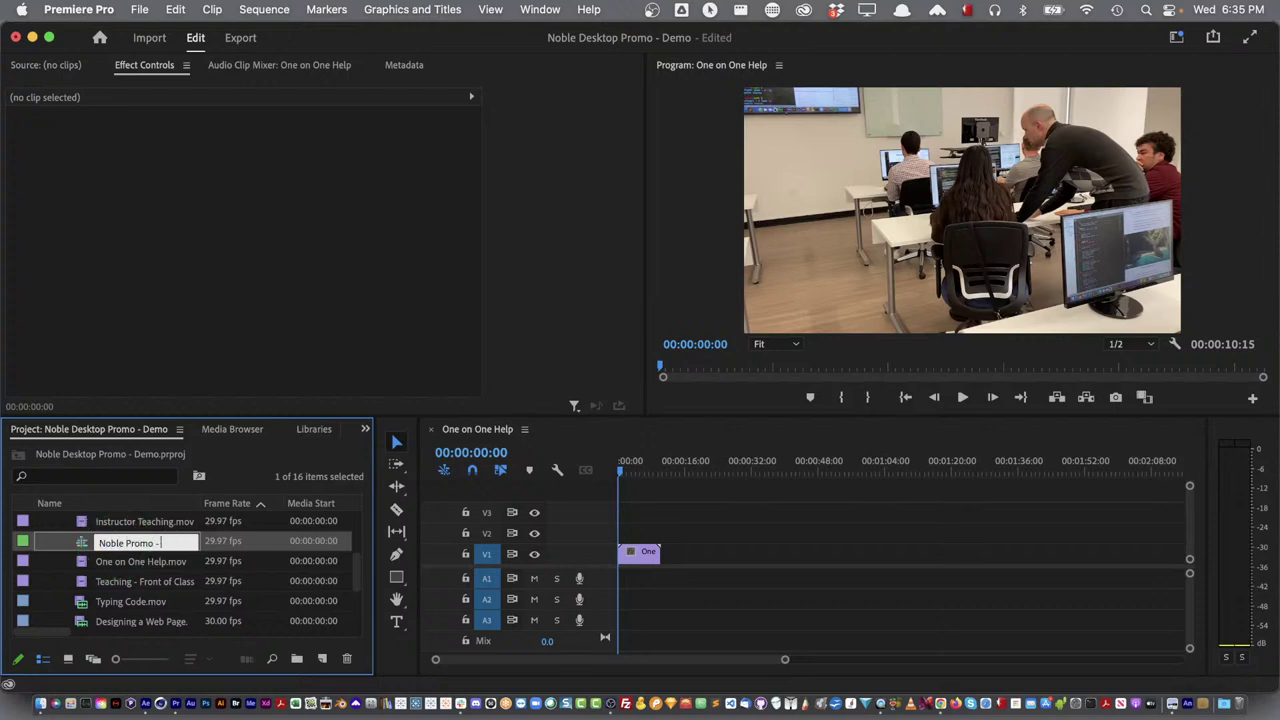
type(" Main")
key("Tab")
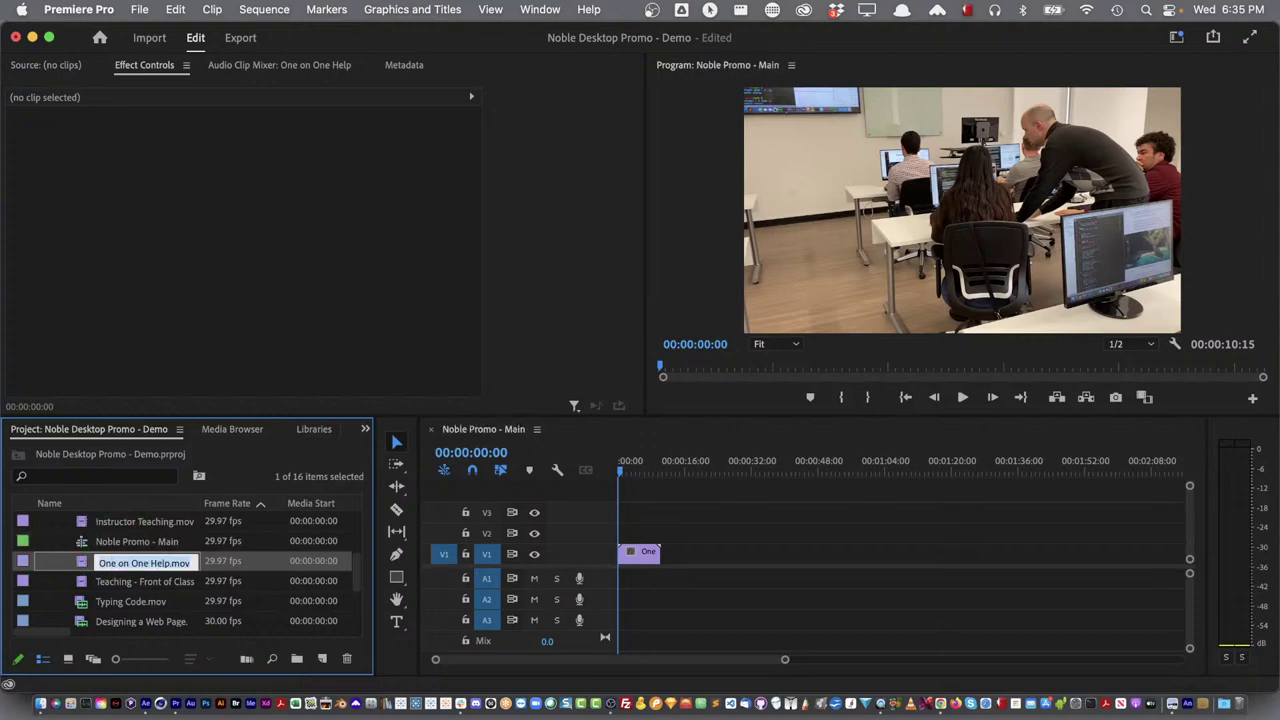
left_click(44, 546)
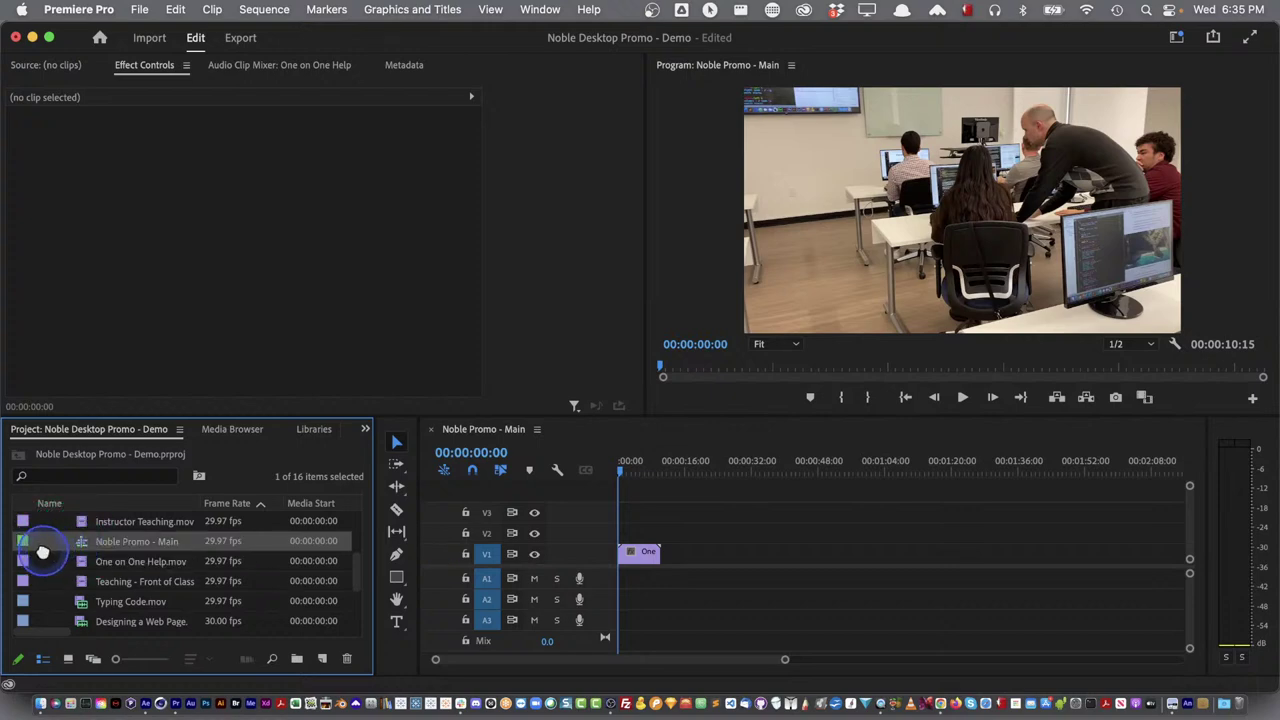
left_click_drag(43, 552, 636, 562)
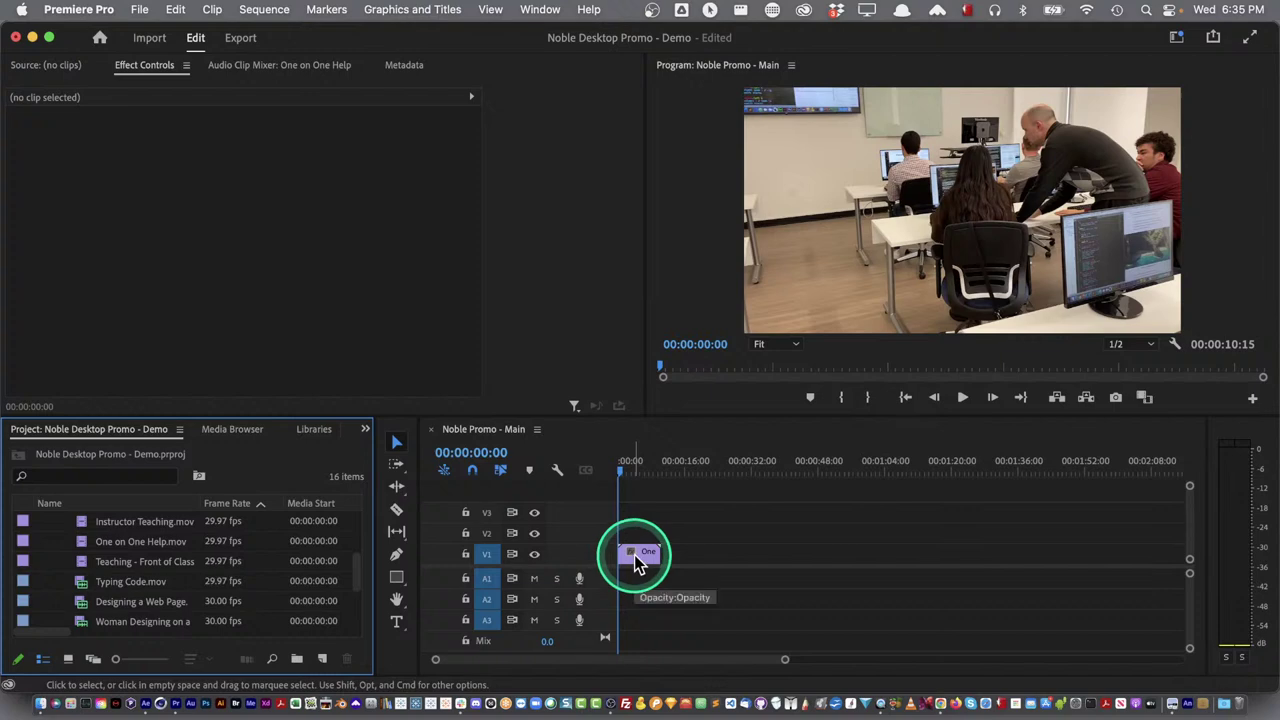
Delete the One on One Help clip from the Noble Promo - Main sequence and collapse the 01 - Video bin
left_click(636, 560)
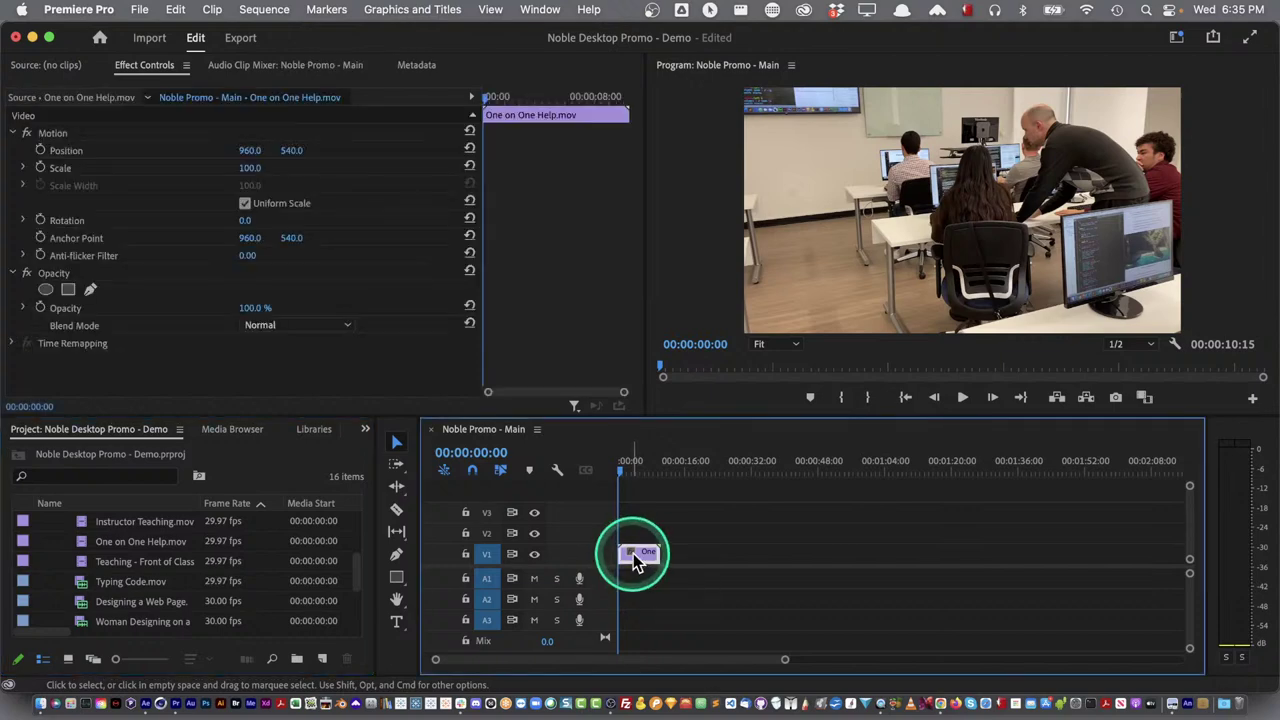
key("Delete")
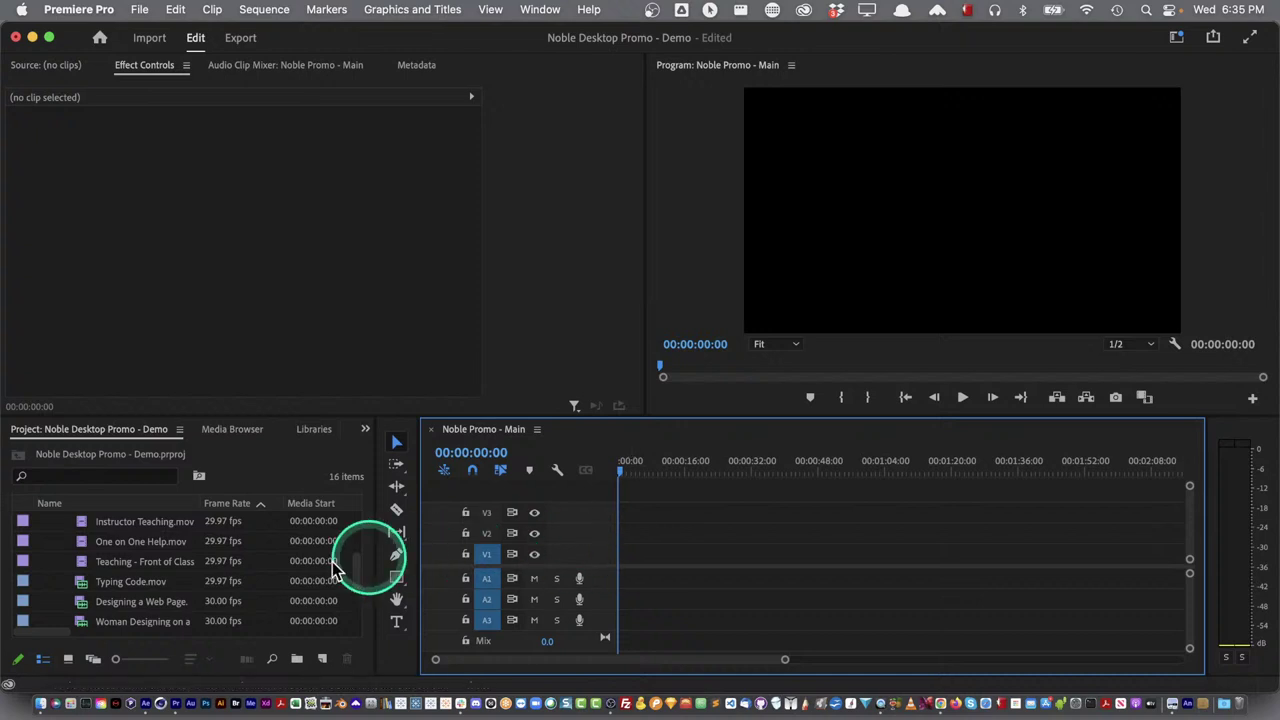
scroll(55, 568, "up", 5)
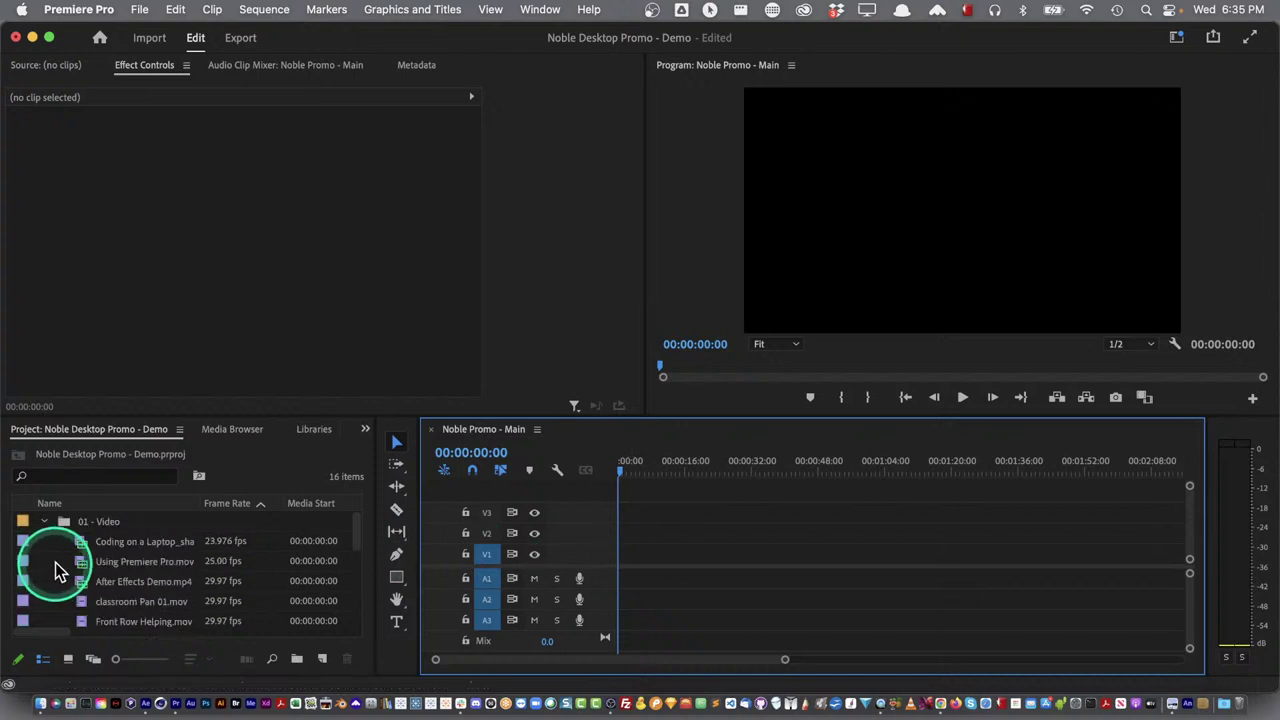
left_click(44, 521)
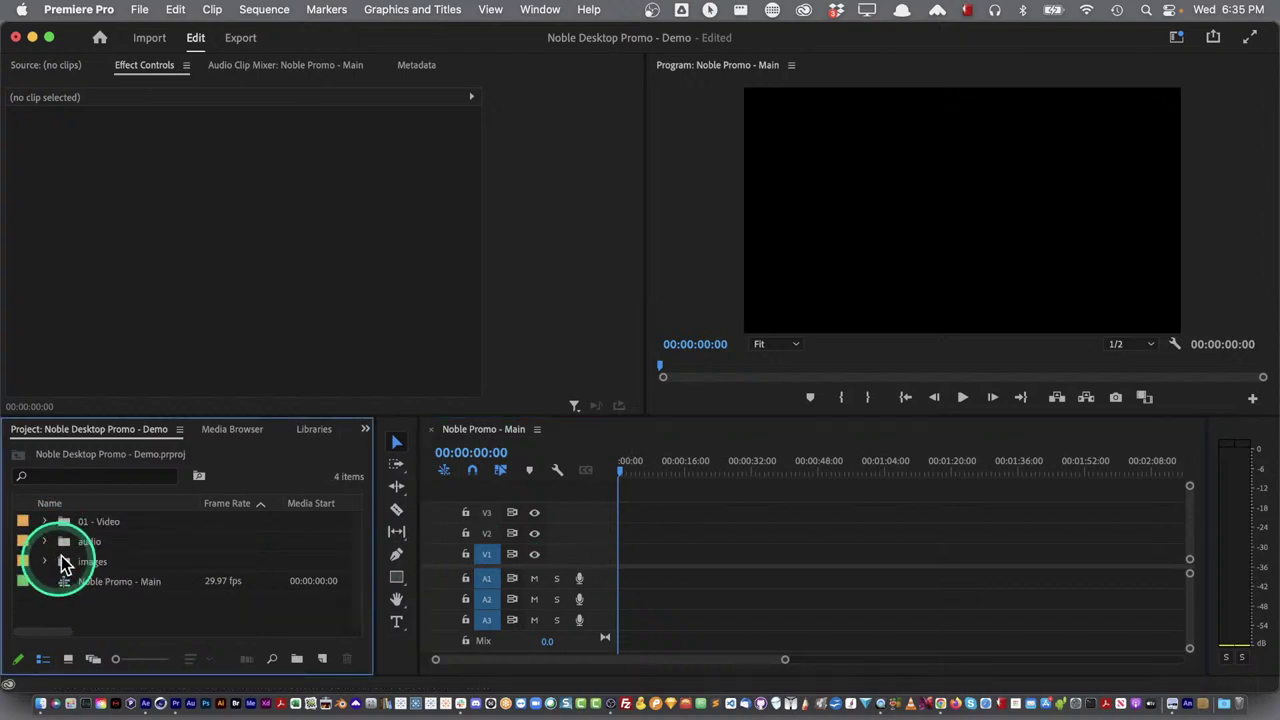
Expand the audio bin and open Noble Promo - VO.wav in the Source monitor
left_click(46, 543)
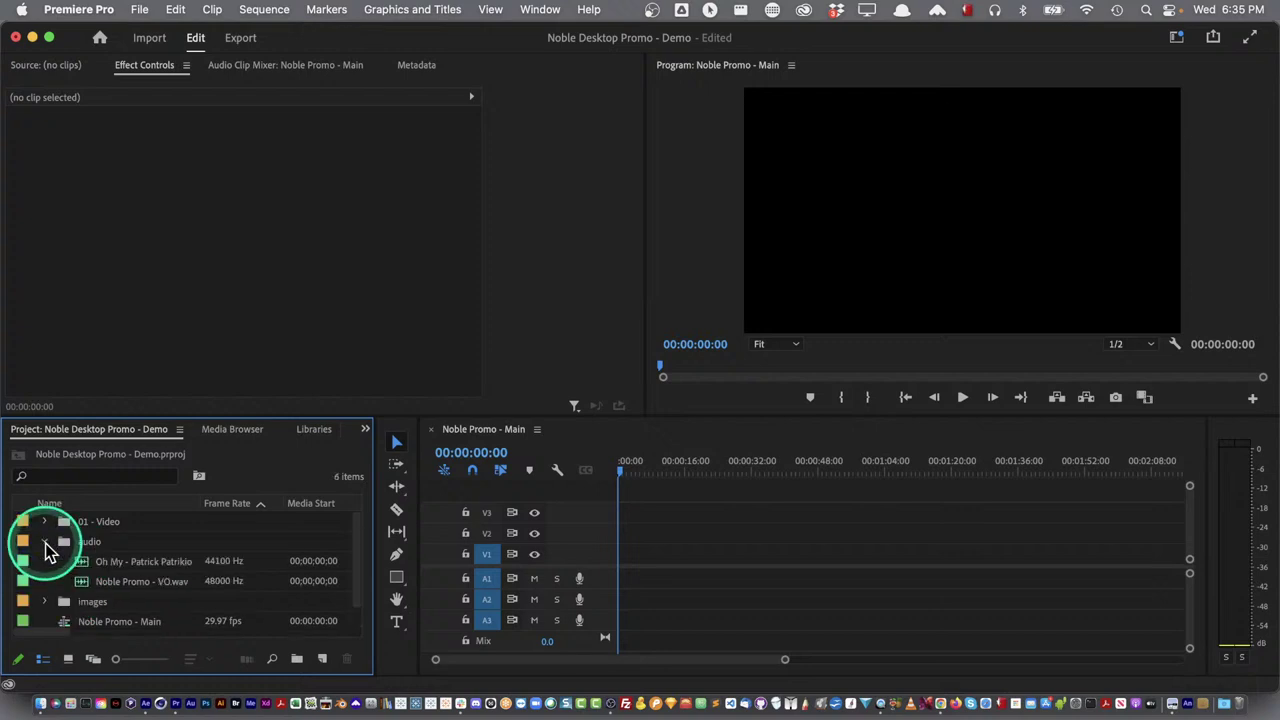
double_click(82, 587)
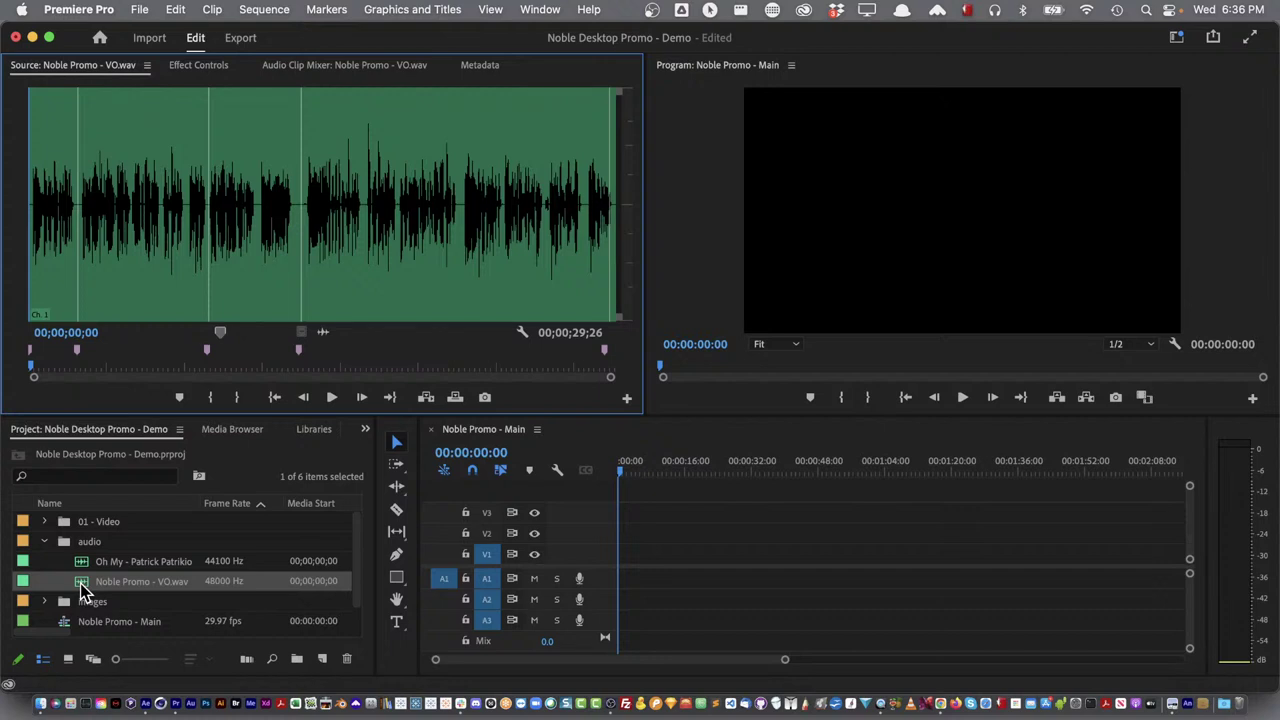
left_click_drag(82, 590, 137, 232)
left_click_drag(137, 232, 25, 370)
left_click(25, 370)
key("super+Tab")
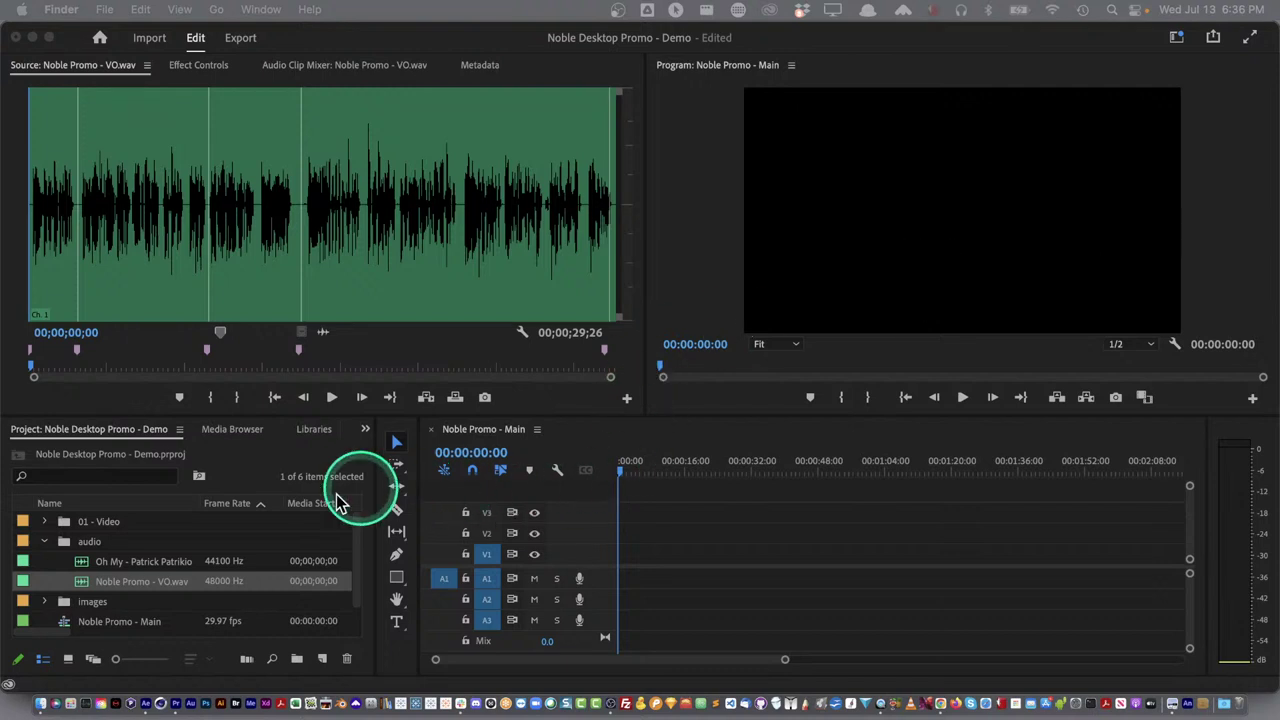
Play the voice-over to about 22 seconds in the Source monitor and examine its markers and waveform
left_click(331, 397)
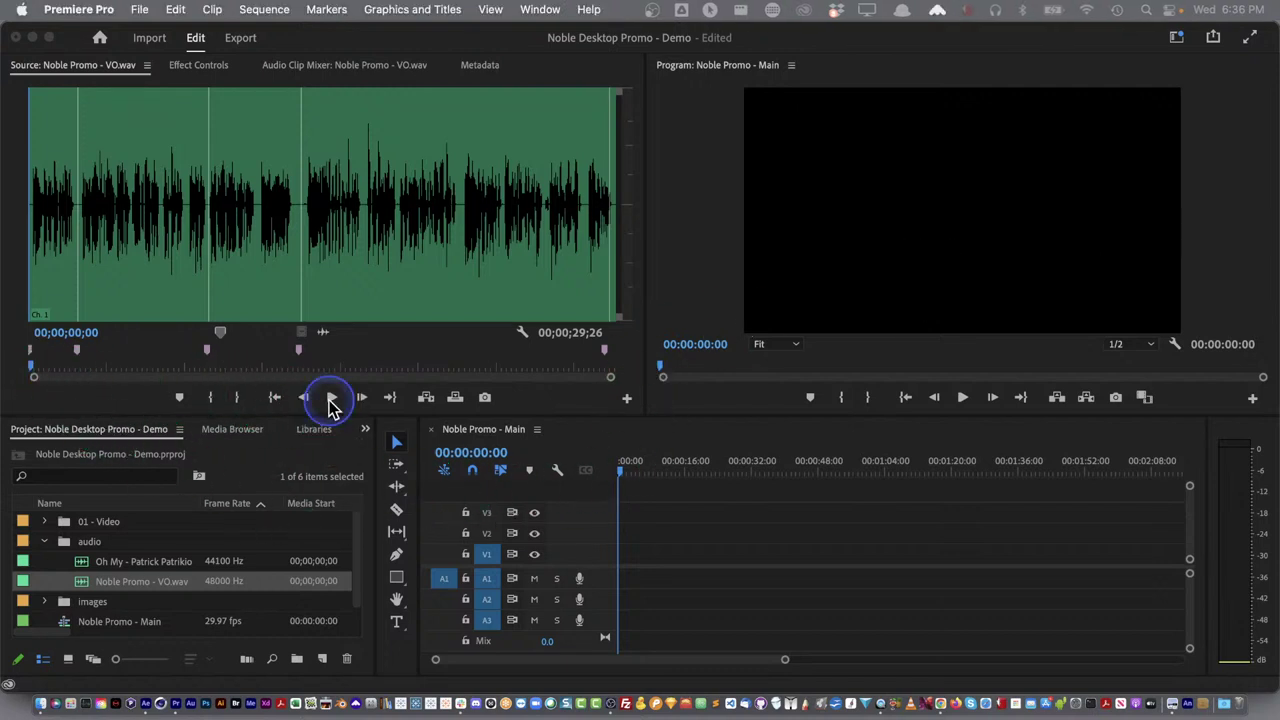
left_click(331, 397)
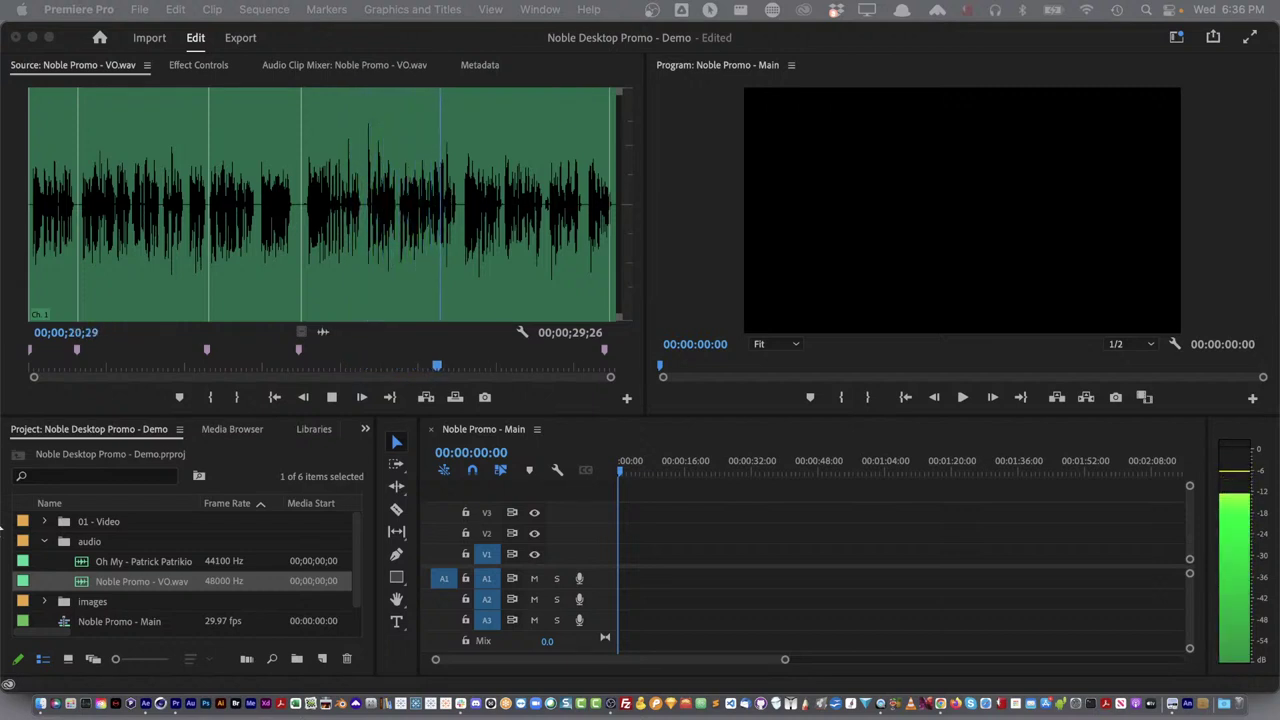
left_click(115, 397)
key("space")
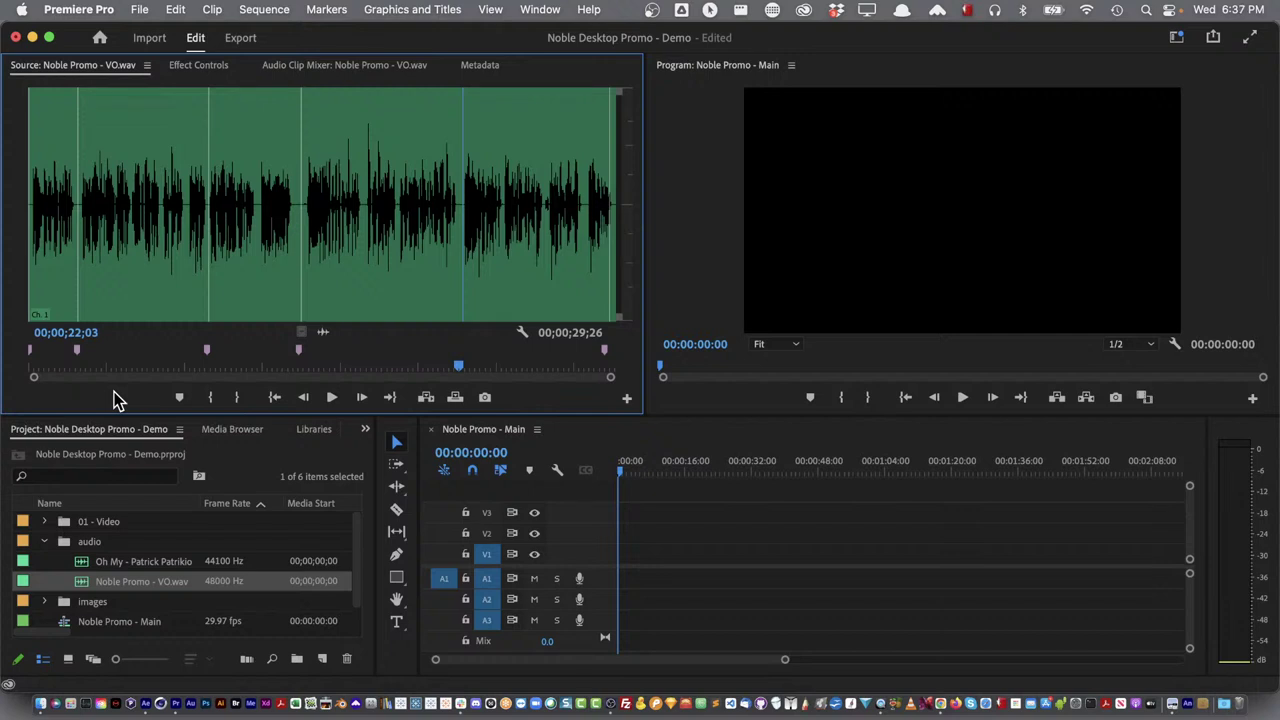
left_click_drag(18, 358, 30, 365)
left_click(33, 362)
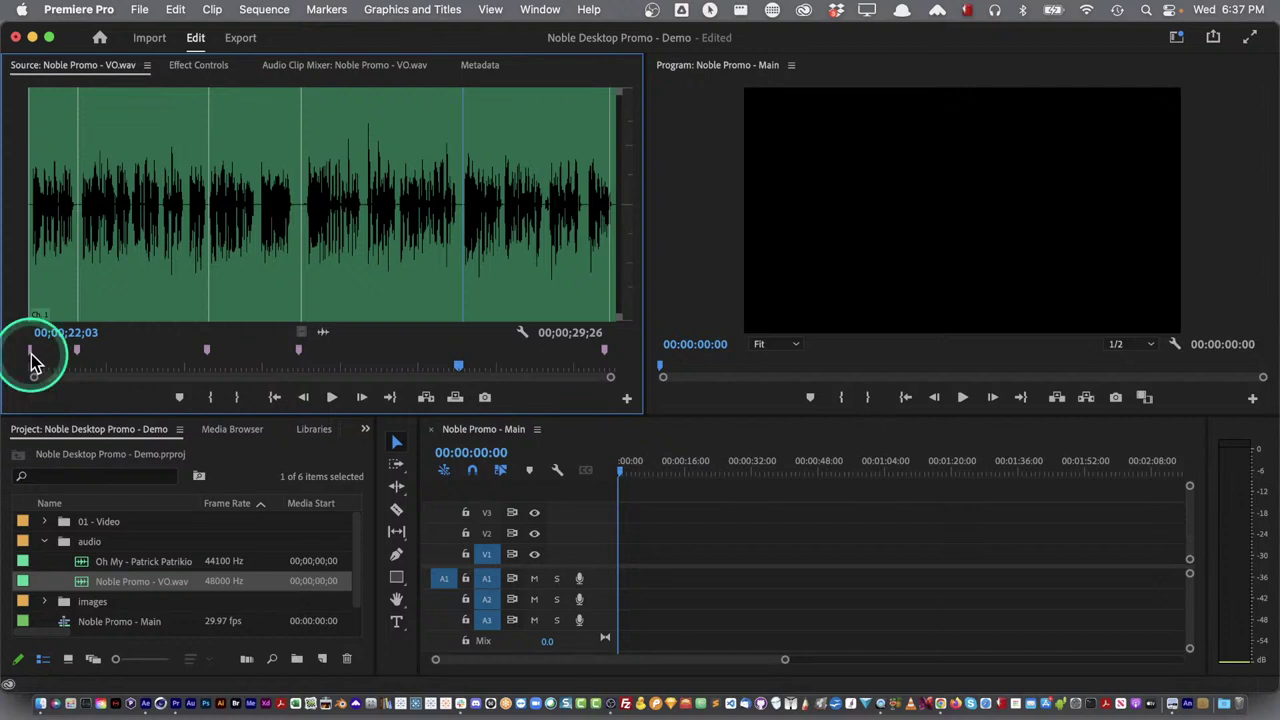
left_click(100, 338)
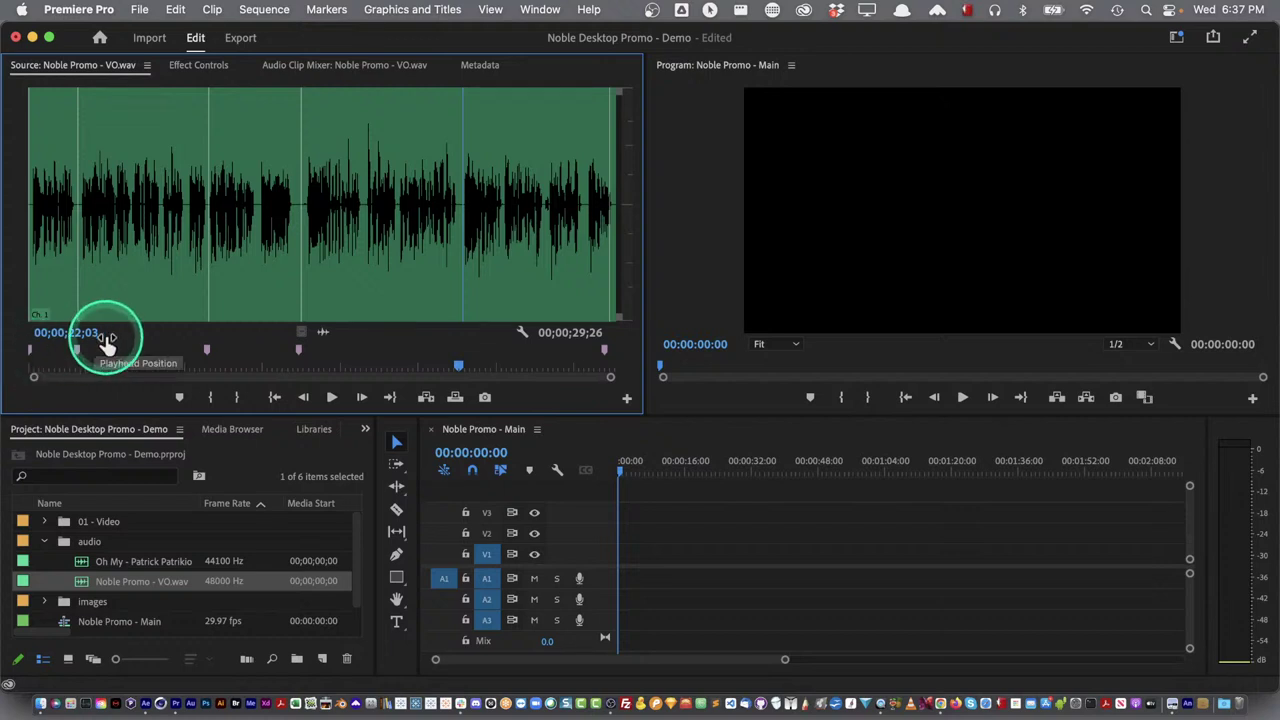
left_click(112, 207)
left_click(113, 222)
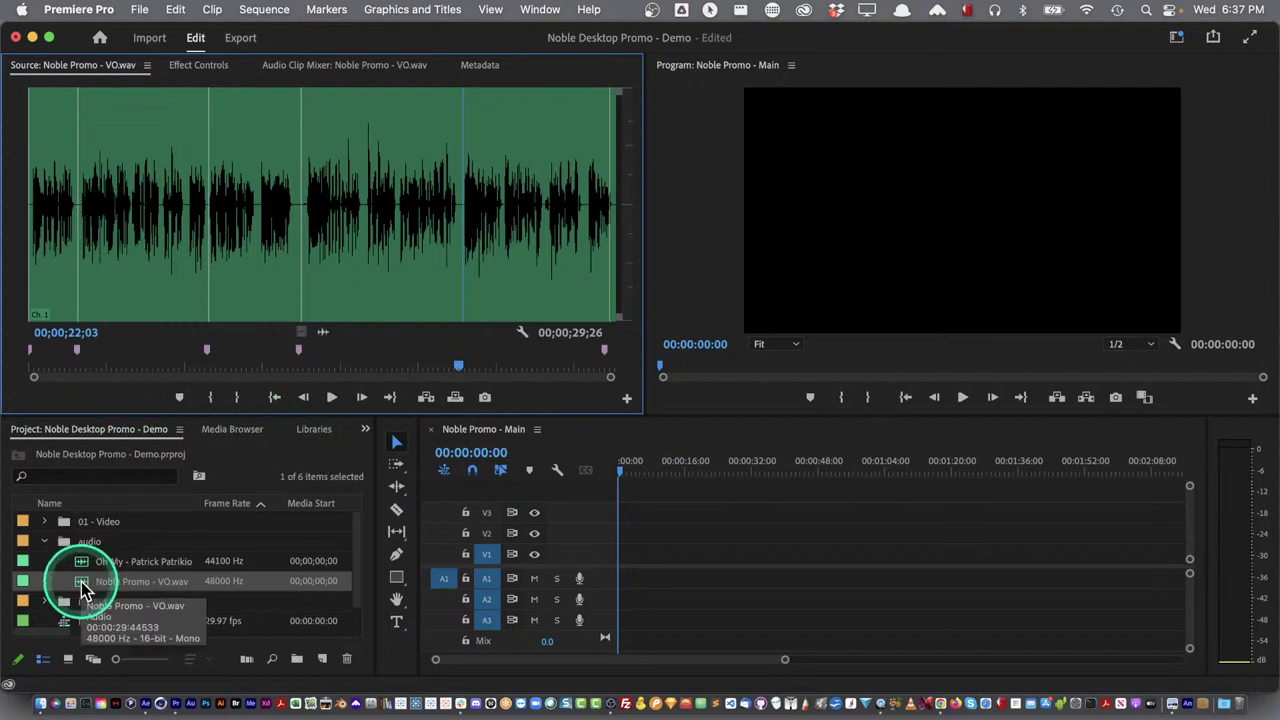
Place Noble Promo - VO.wav at the start of track A1 in the sequence and expand the heights of all tracks
left_click_drag(82, 590, 601, 583)
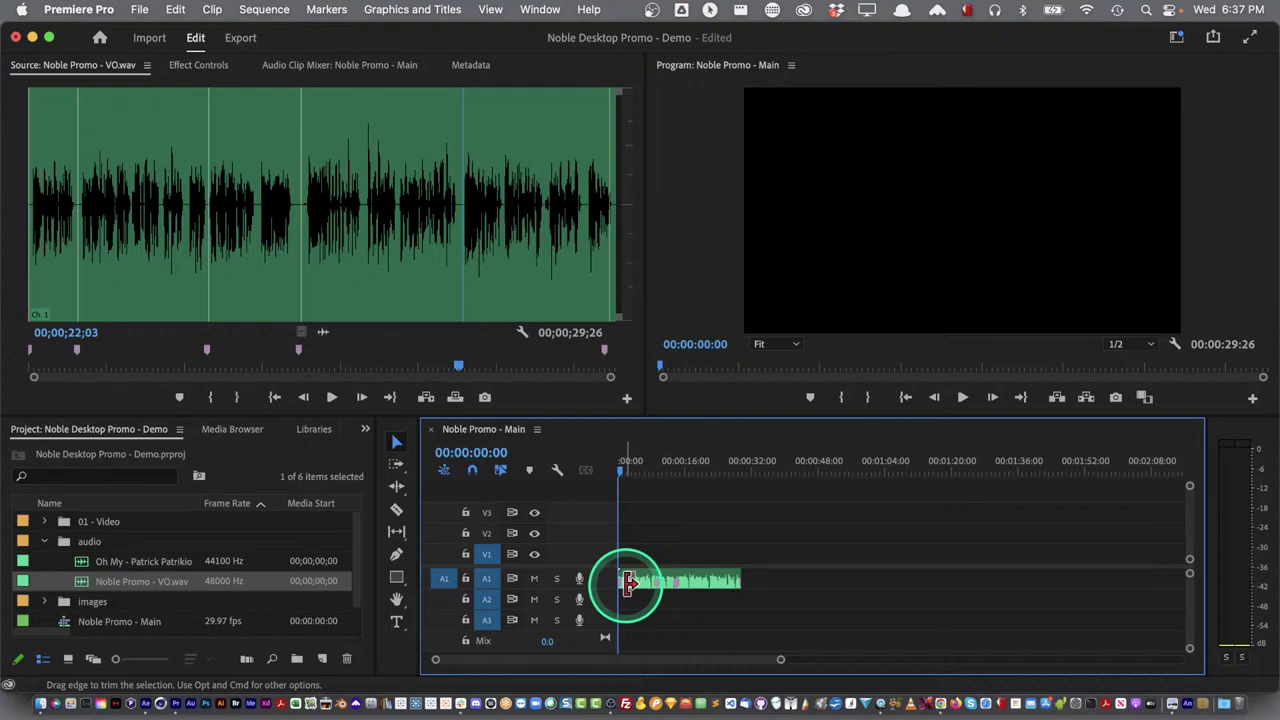
key("backslash")
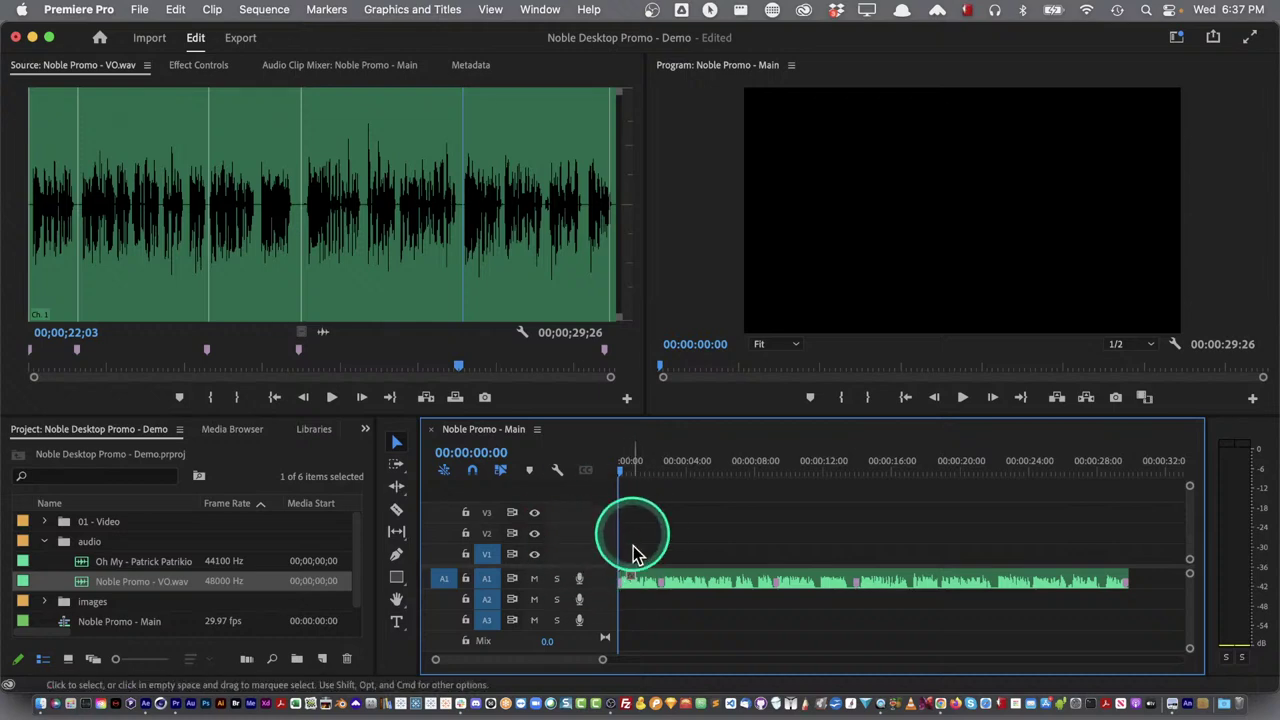
left_click(686, 541)
key("shift+=")
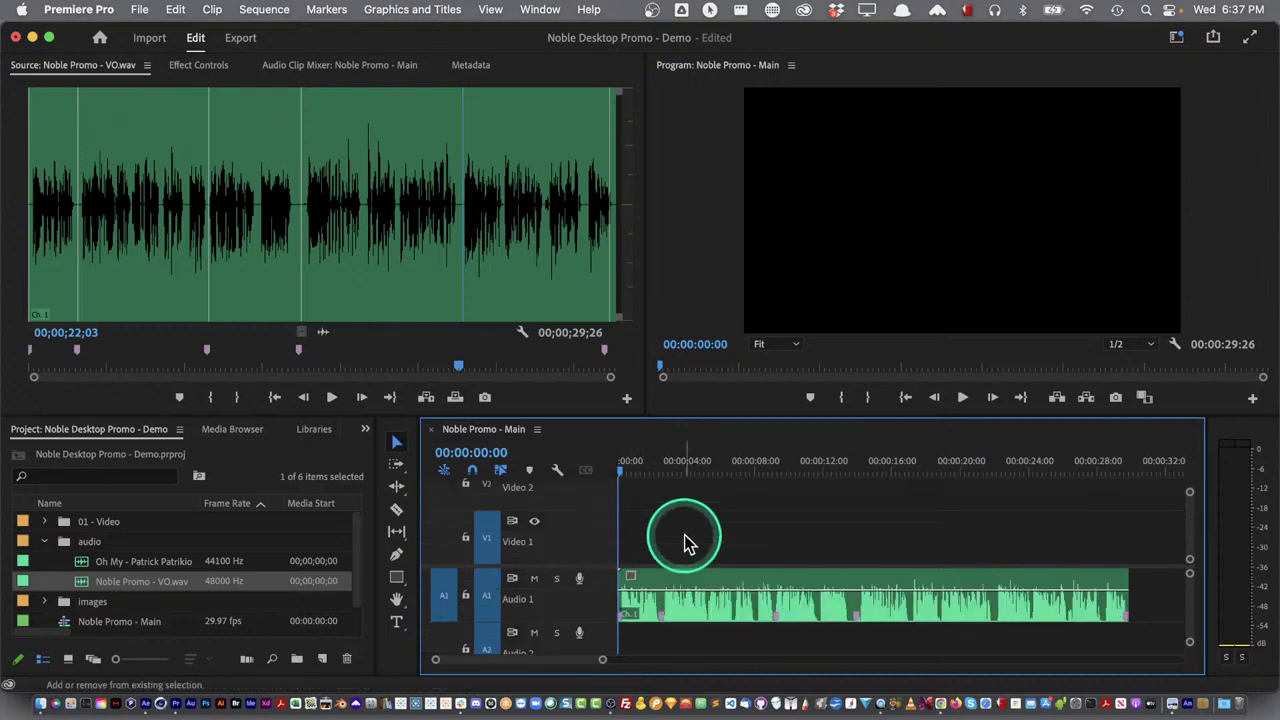
left_click_drag(563, 634, 552, 620)
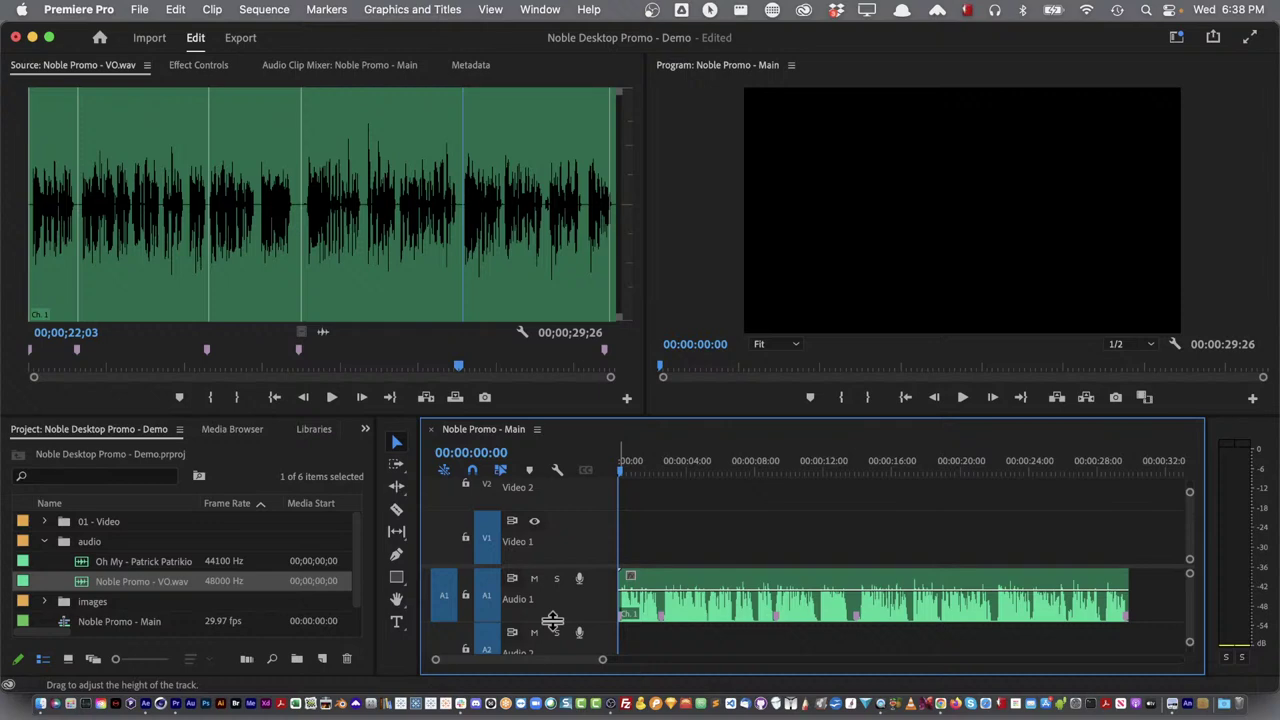
left_click(660, 620)
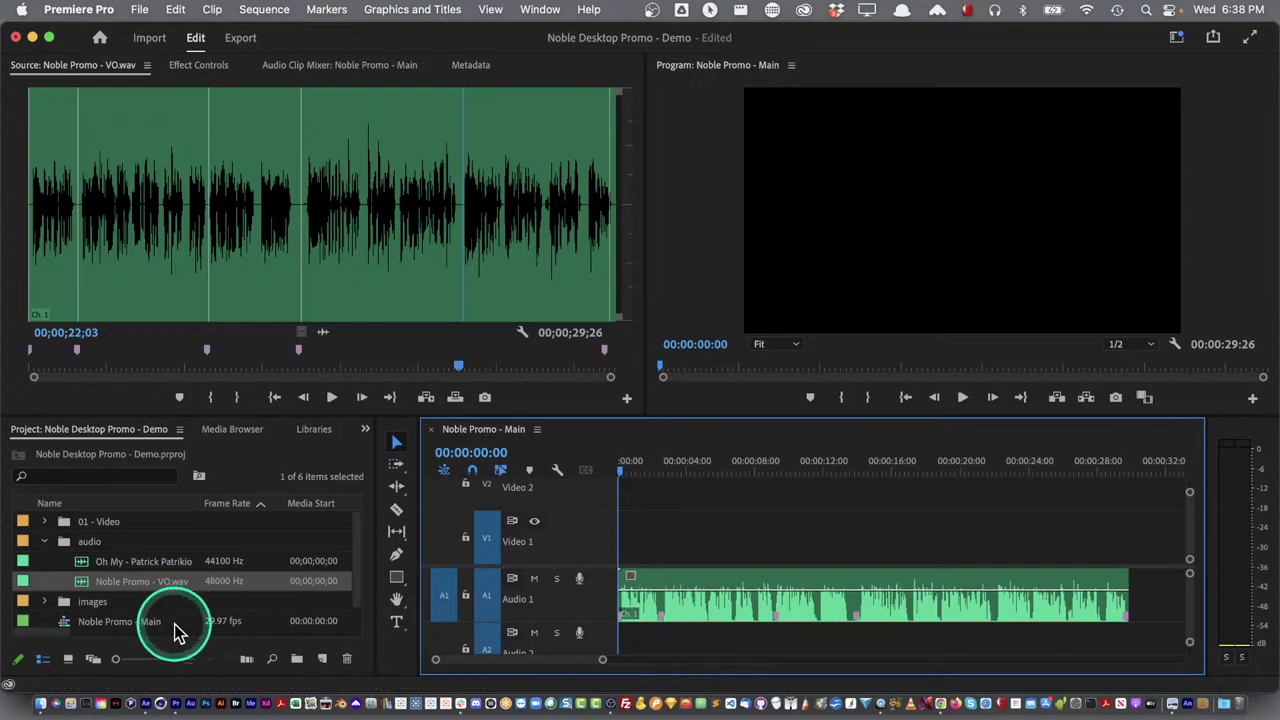
Open the Oh My music track from the audio bin in the Source monitor and preview its first few seconds
double_click(83, 563)
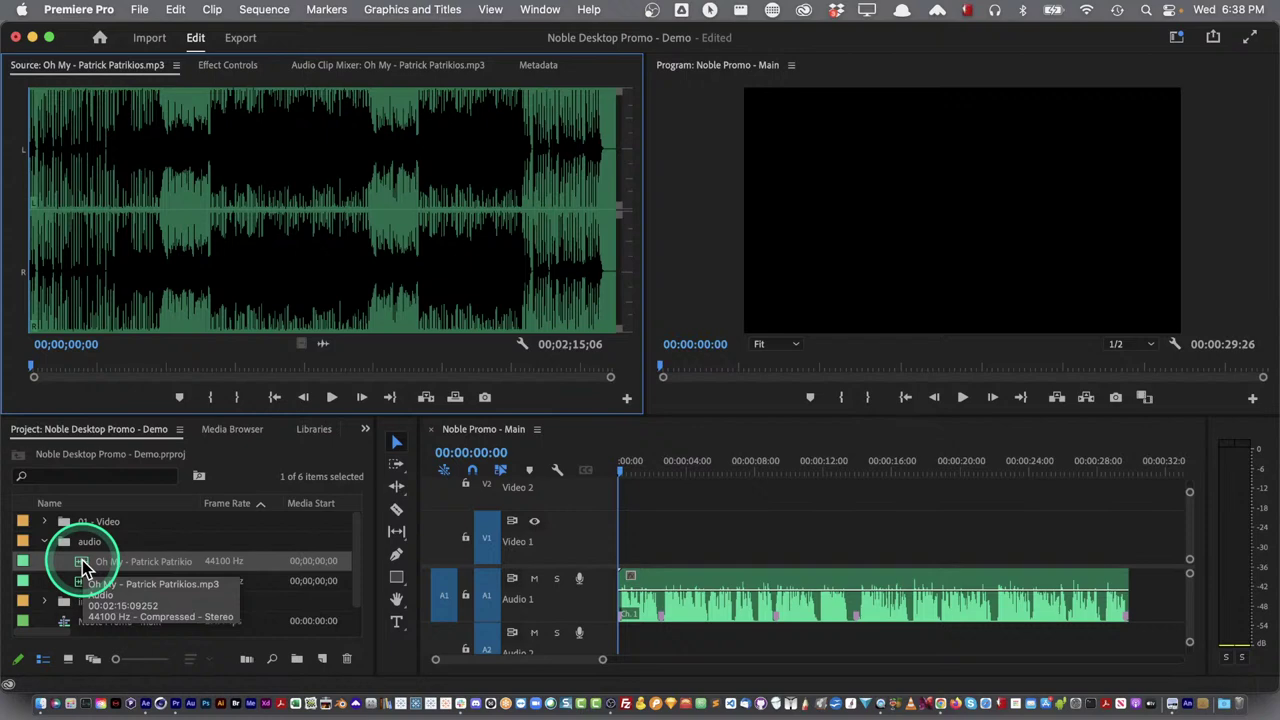
key("space")
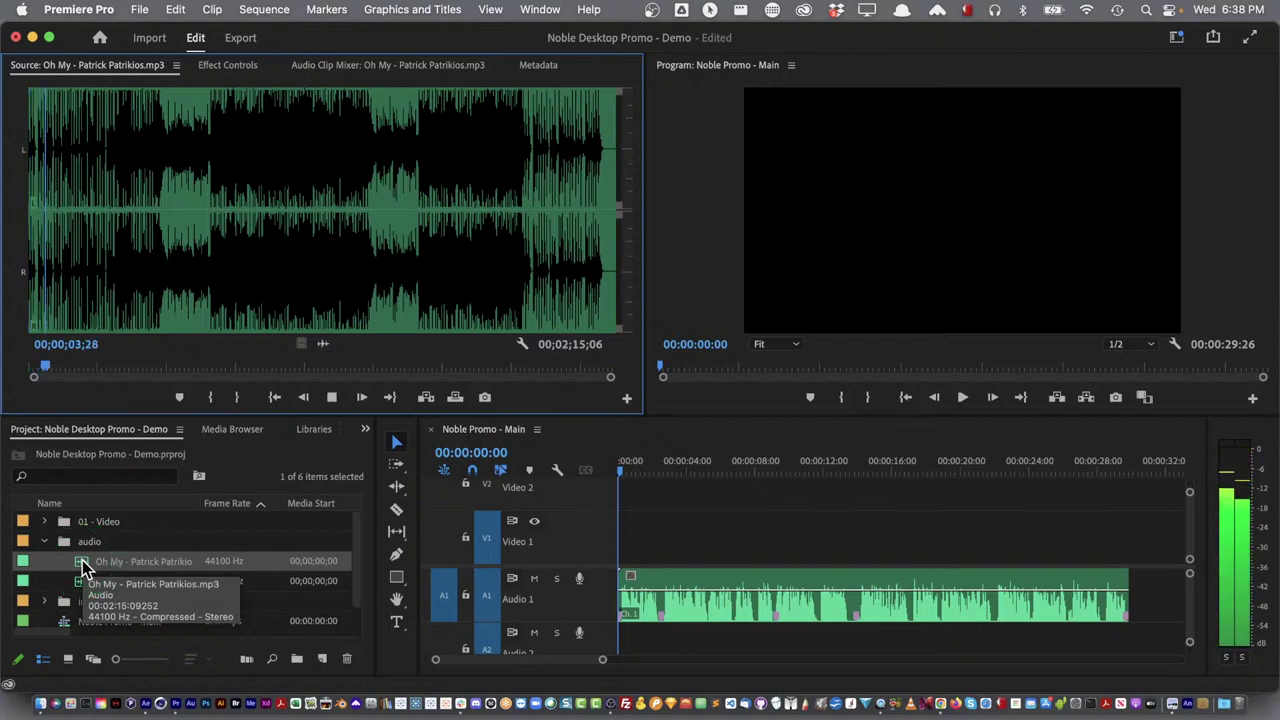
key("space")
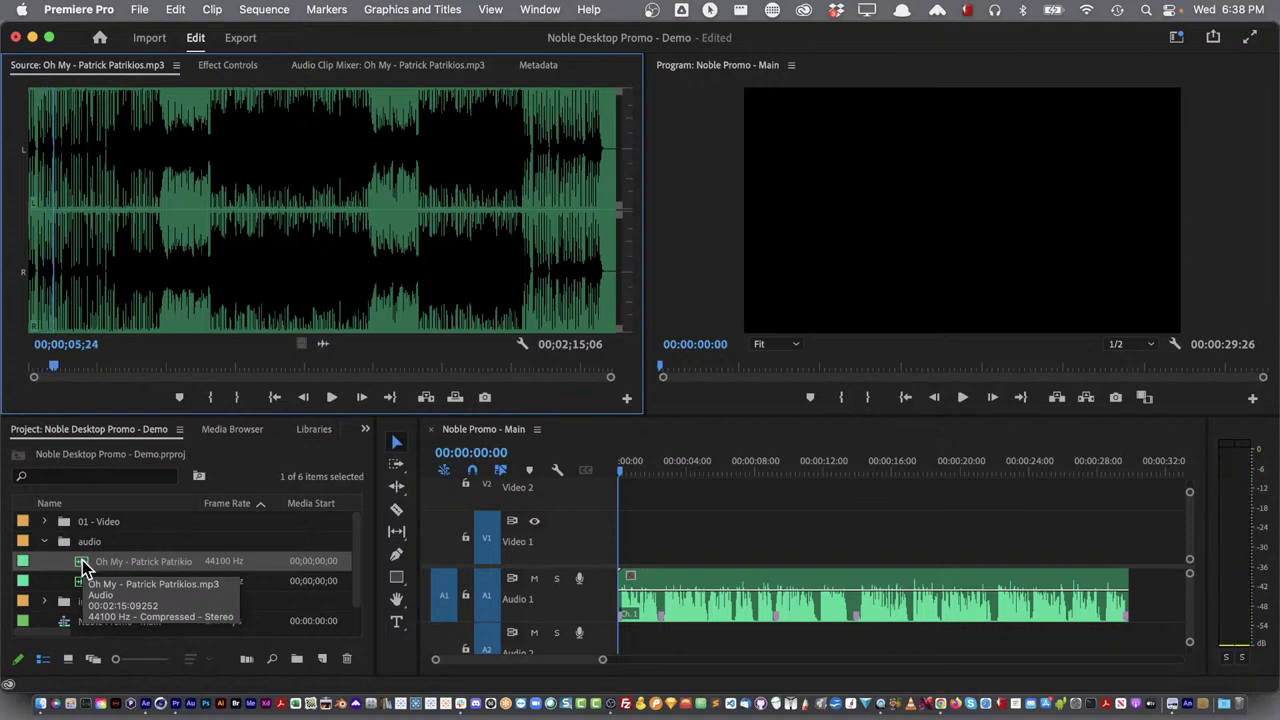
Preview the Oh My track at about 32 seconds and at about 1 minute 20 seconds in the Source monitor
left_click(168, 266)
left_click(165, 270)
key("space")
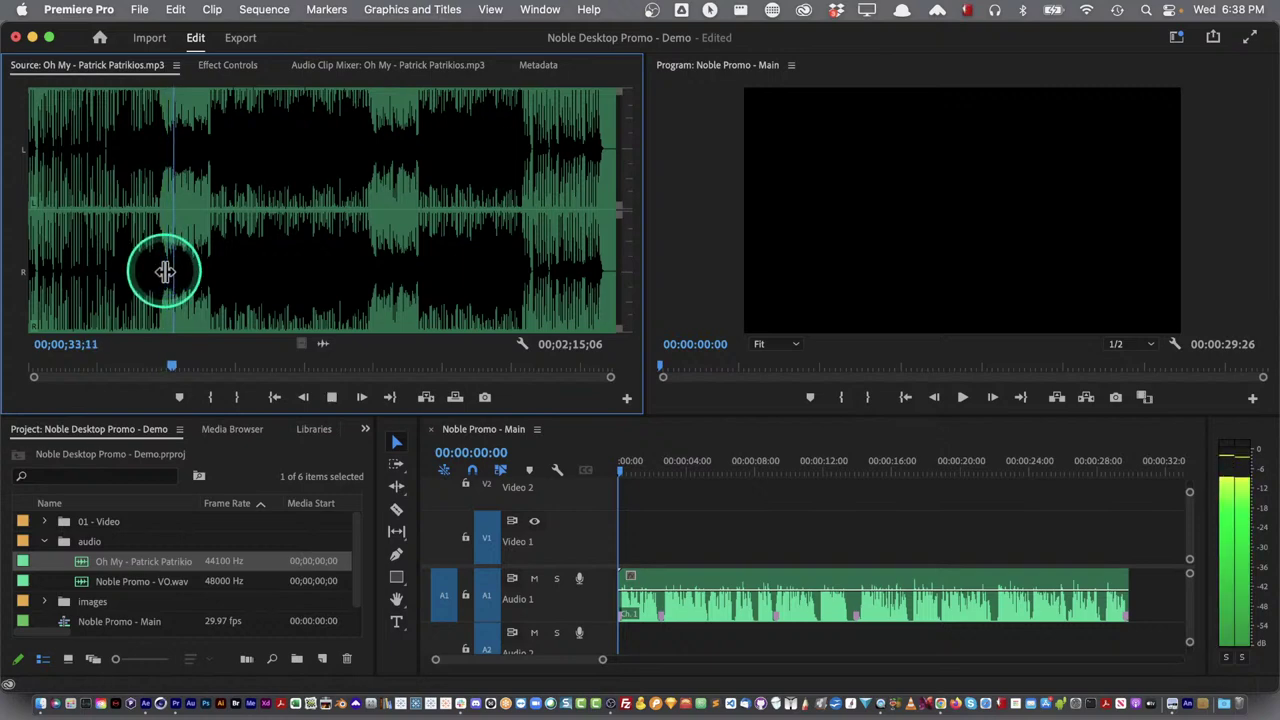
key("space")
left_click(374, 282)
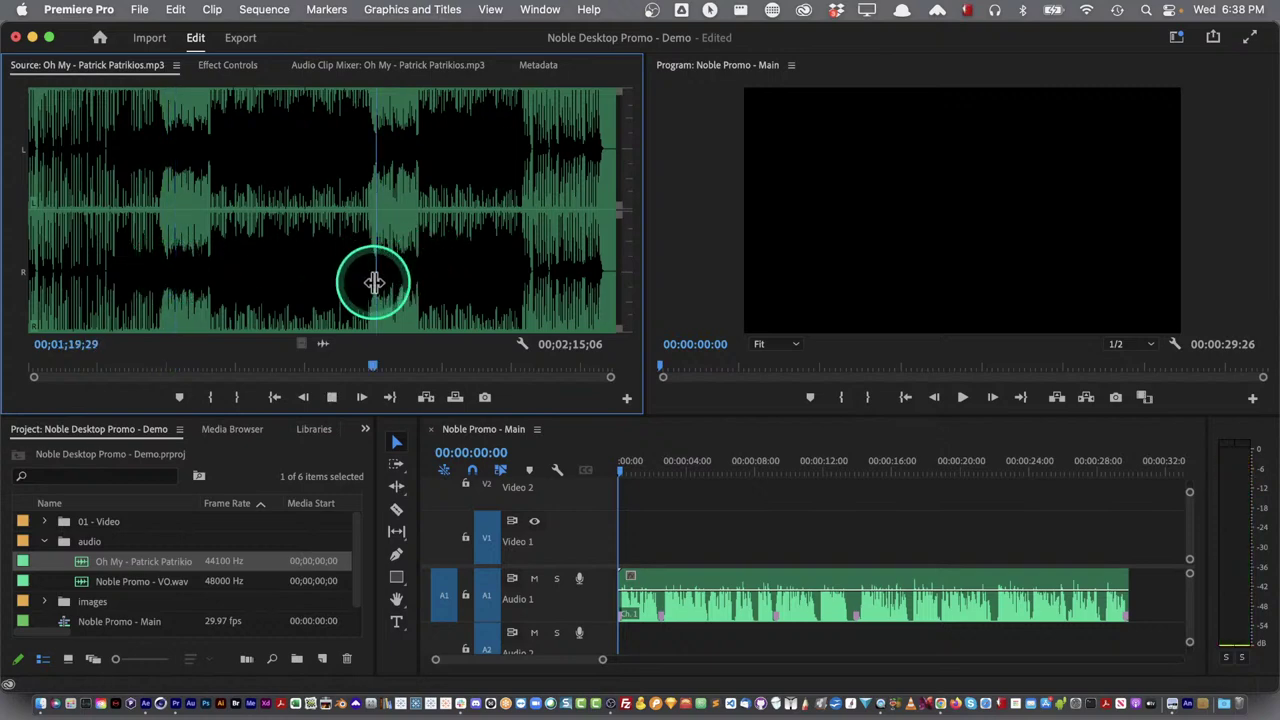
key("space")
key("space")
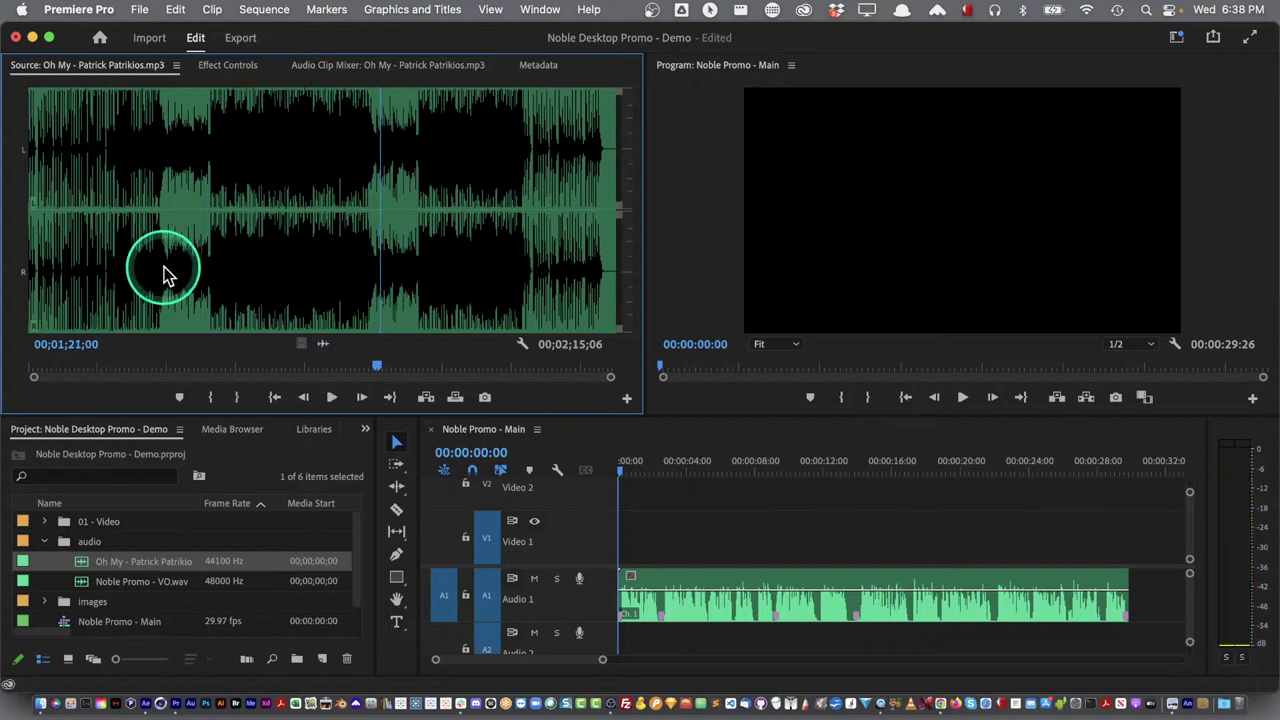
Mark an In point at 00;00;31;24 on the Oh My track, where the louder section begins
left_click(164, 270)
left_click(166, 271)
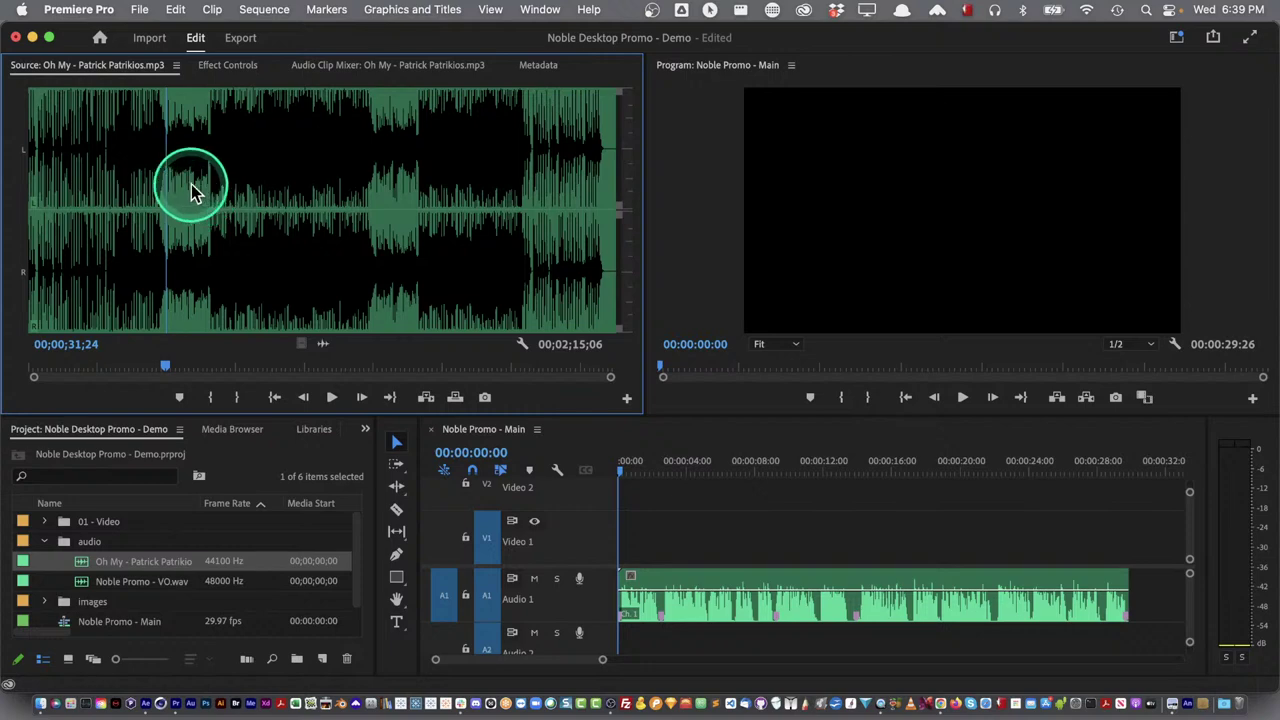
key("i")
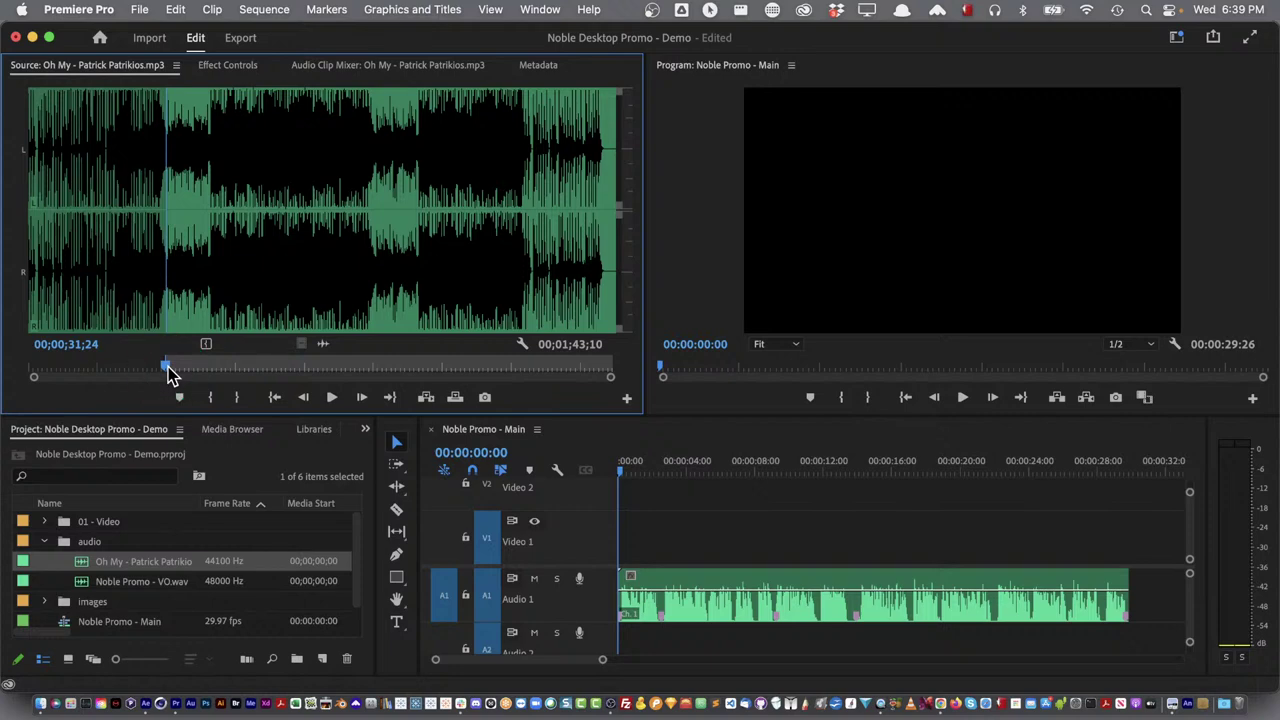
Advance the Source playhead by 32 seconds using a +3200 offset and mark the music's Out point there
left_click(74, 352)
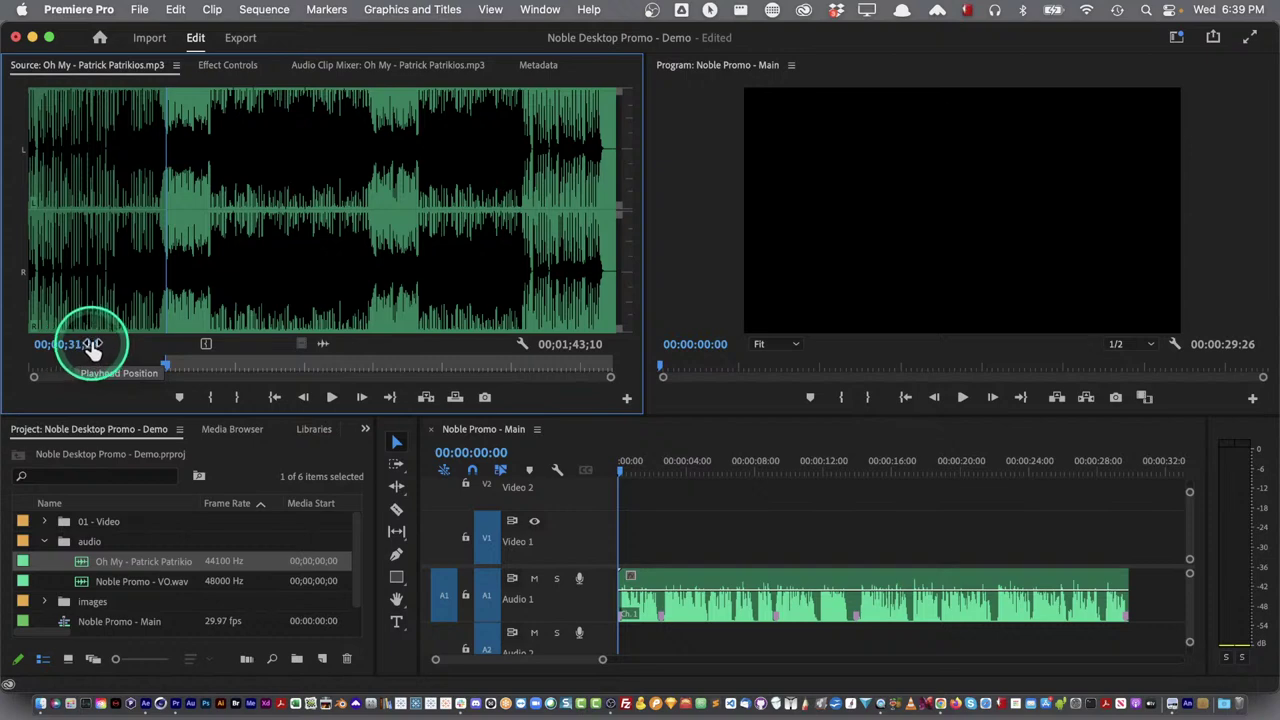
left_click(92, 345)
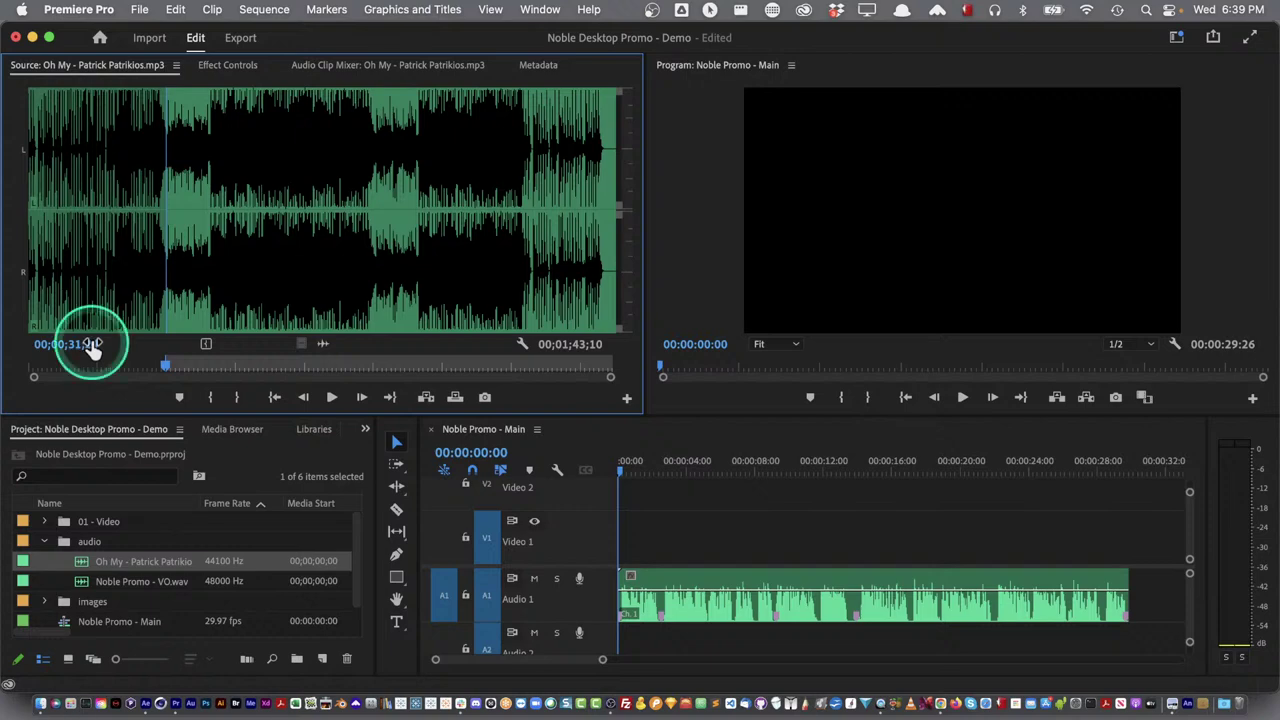
left_click(493, 552)
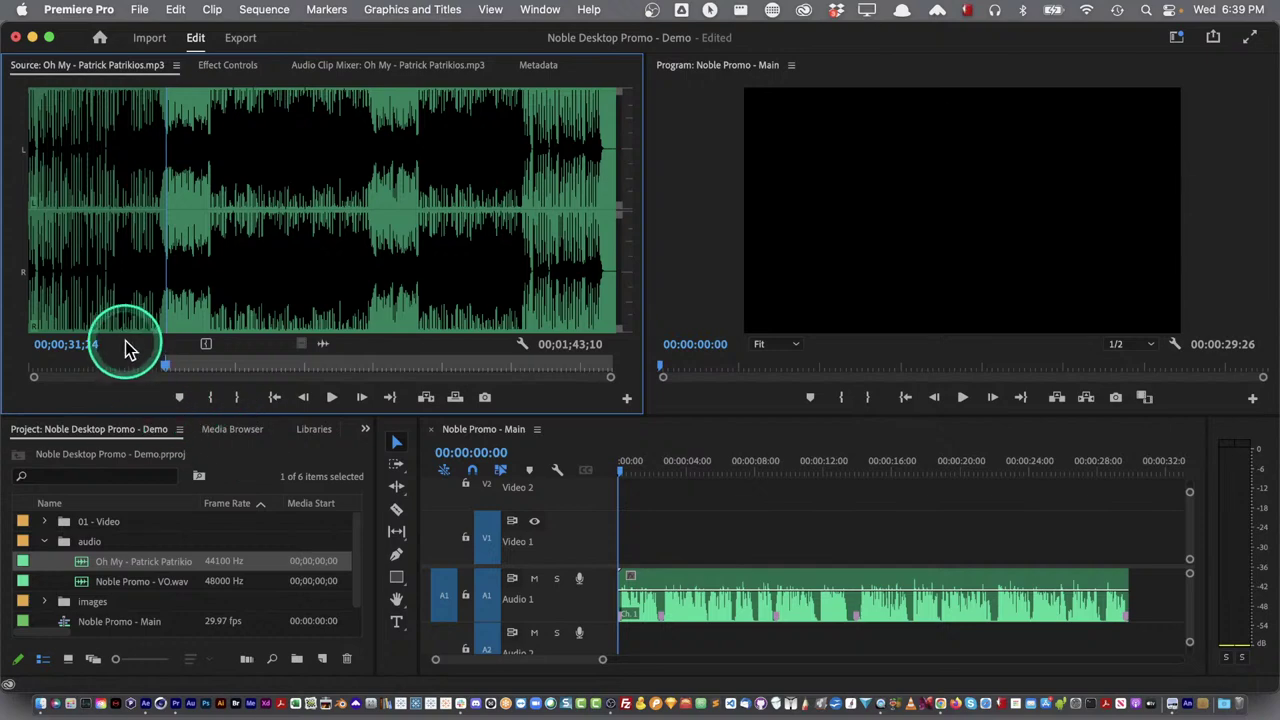
left_click(73, 345)
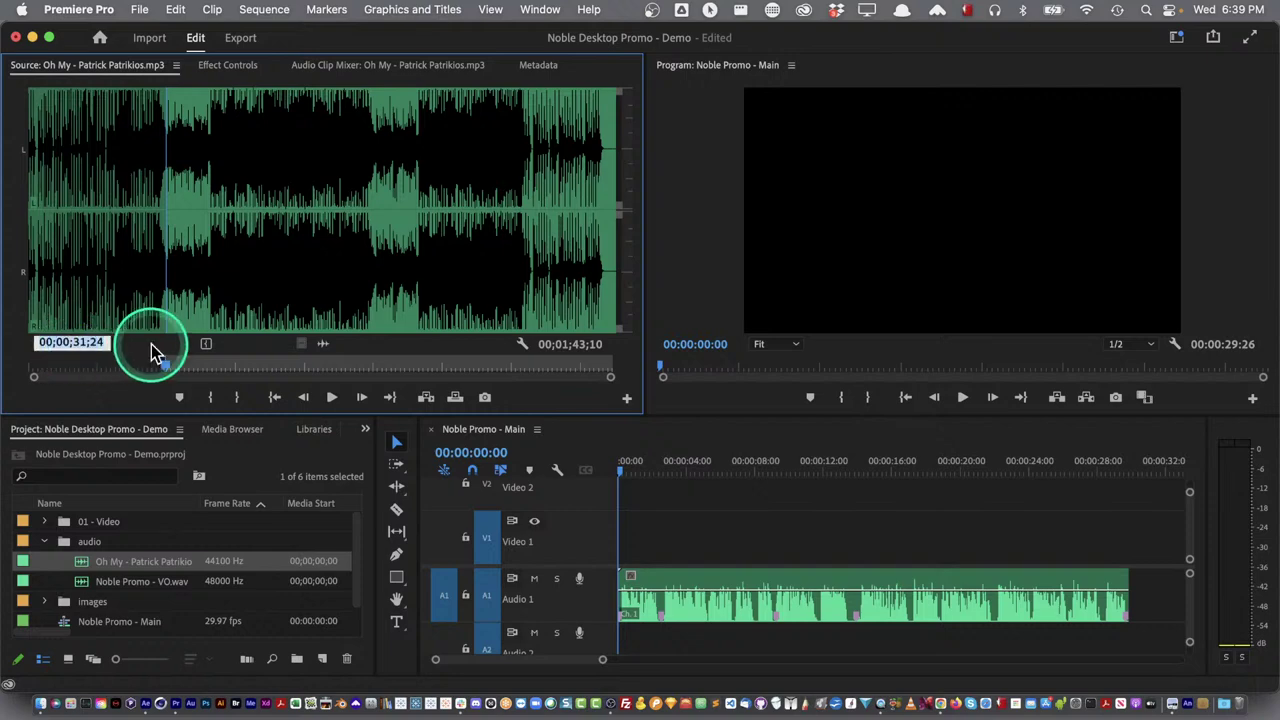
type("+3200")
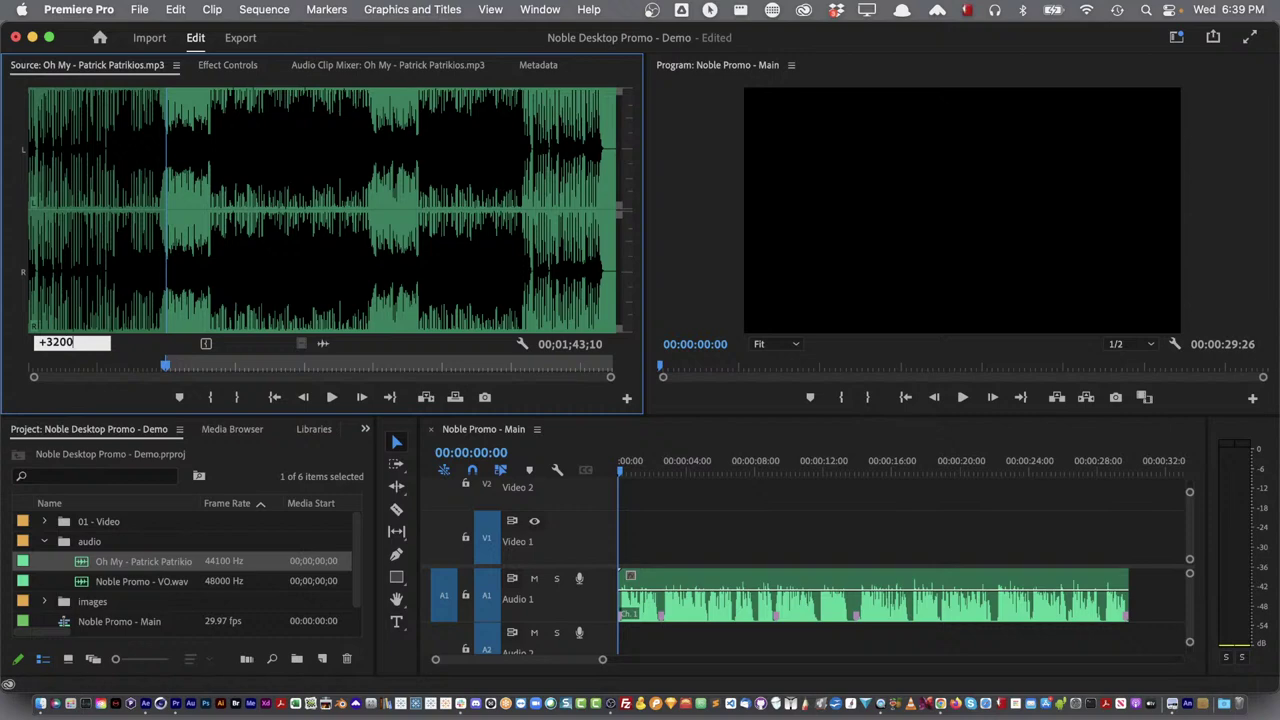
key("Return")
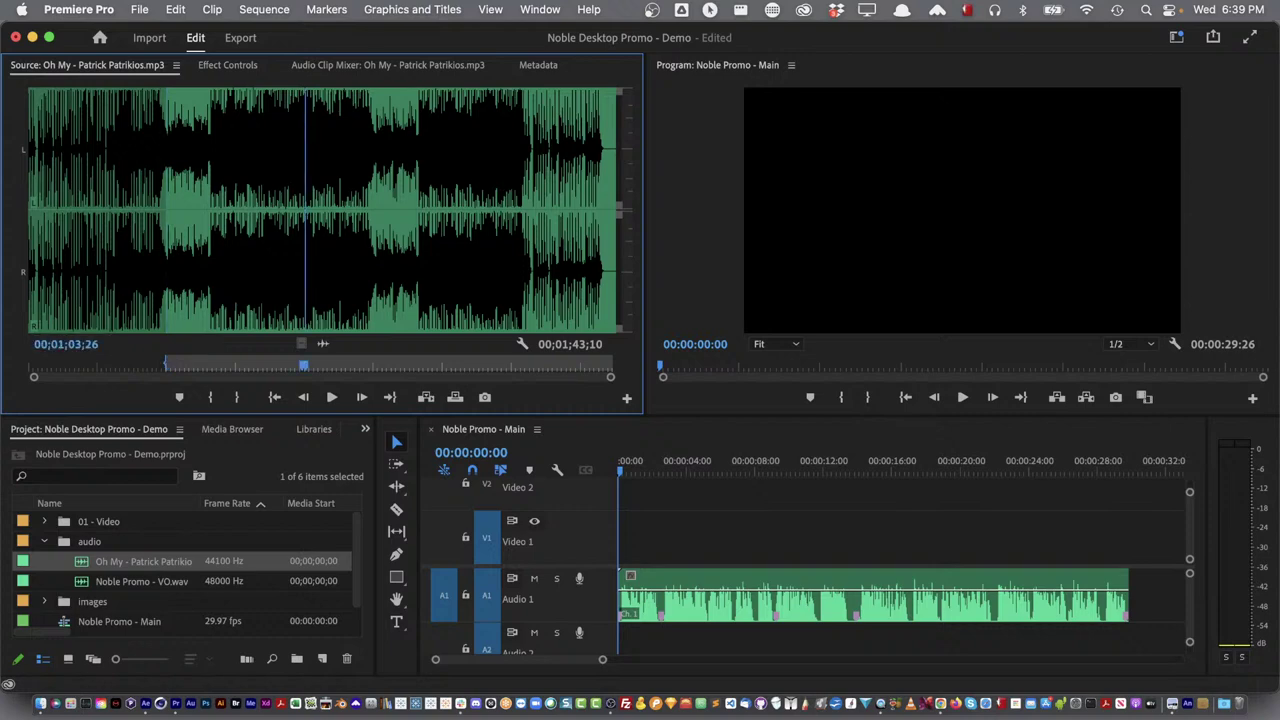
left_click(286, 296)
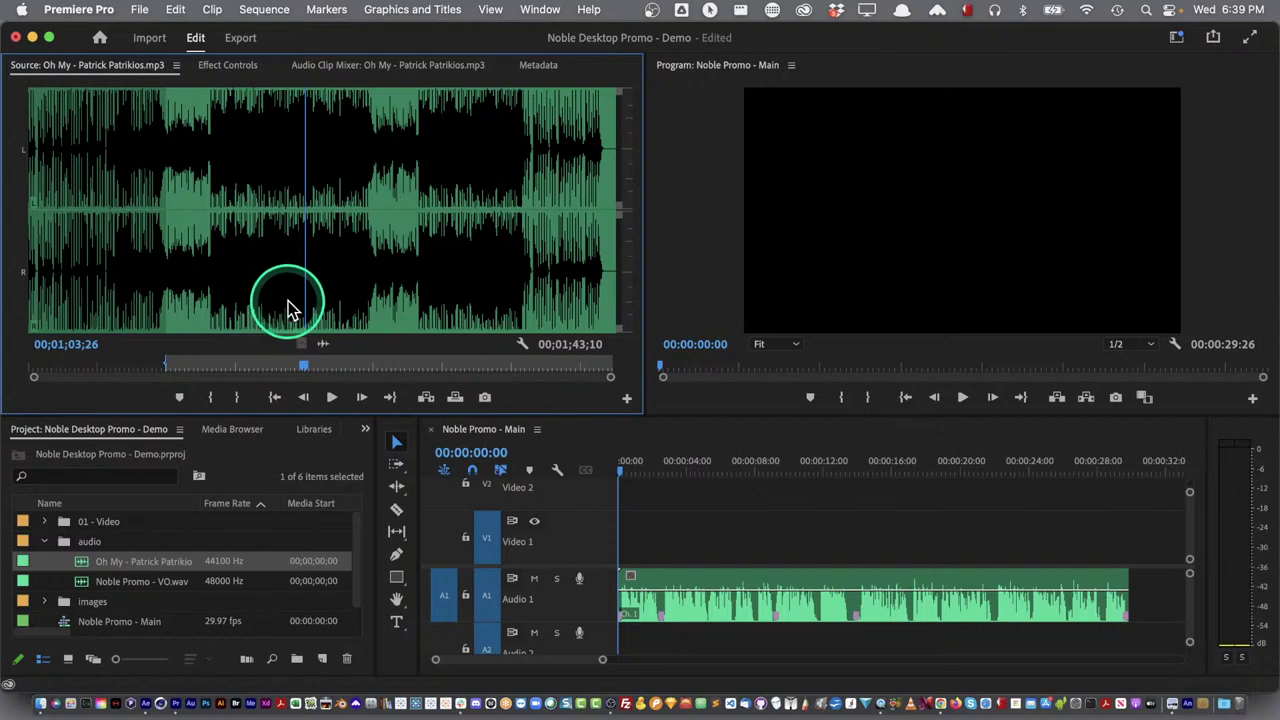
key("o")
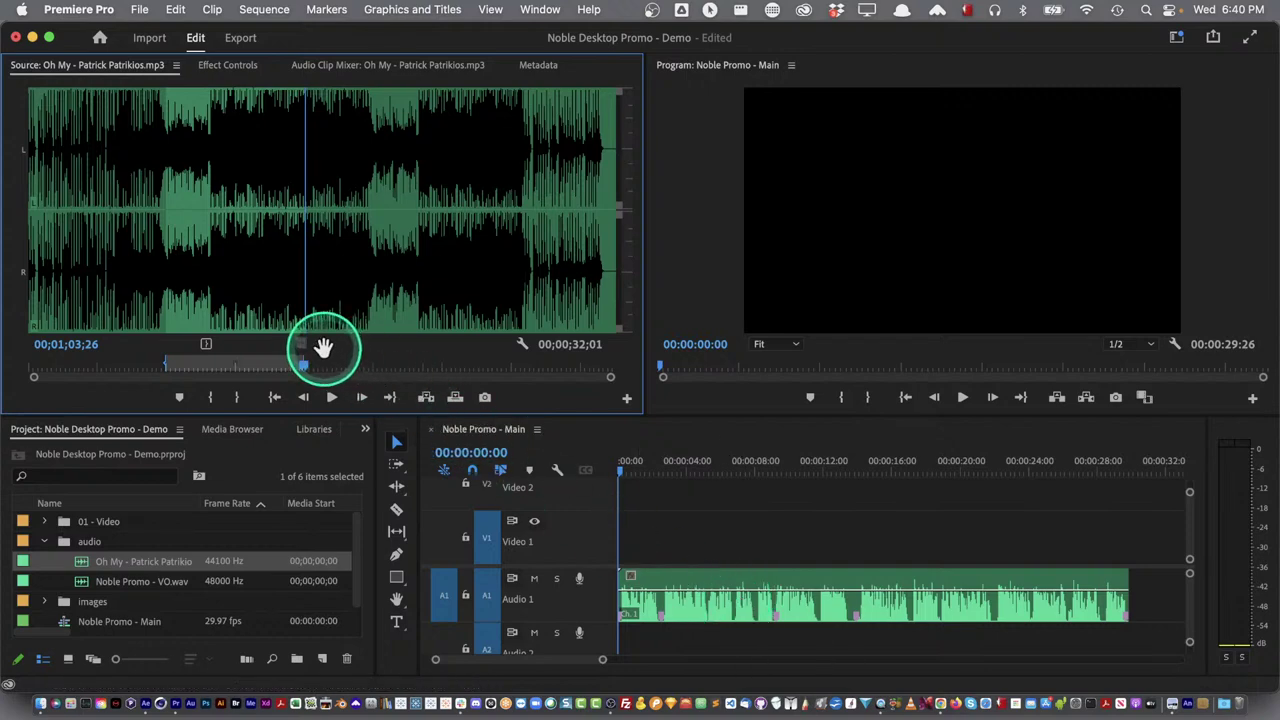
Place the marked section of the Oh My track at the start of track A2 and select the clip
left_click_drag(321, 349, 614, 647)
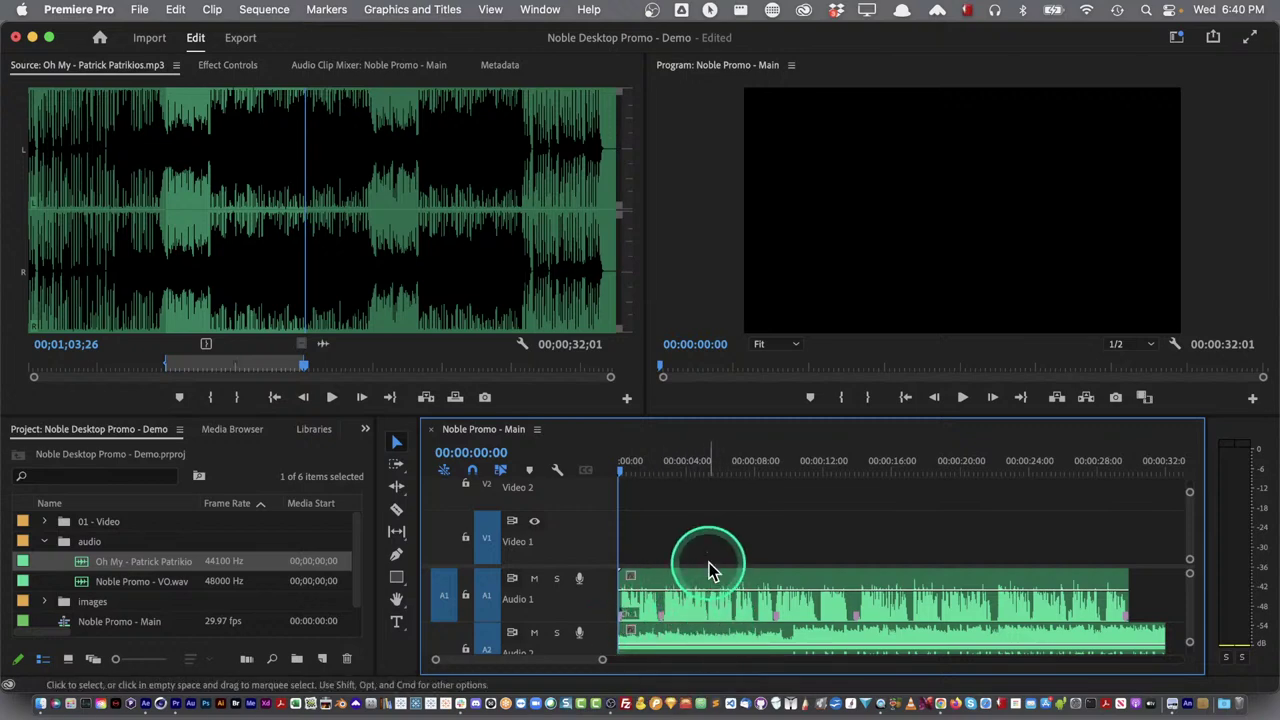
left_click(701, 631)
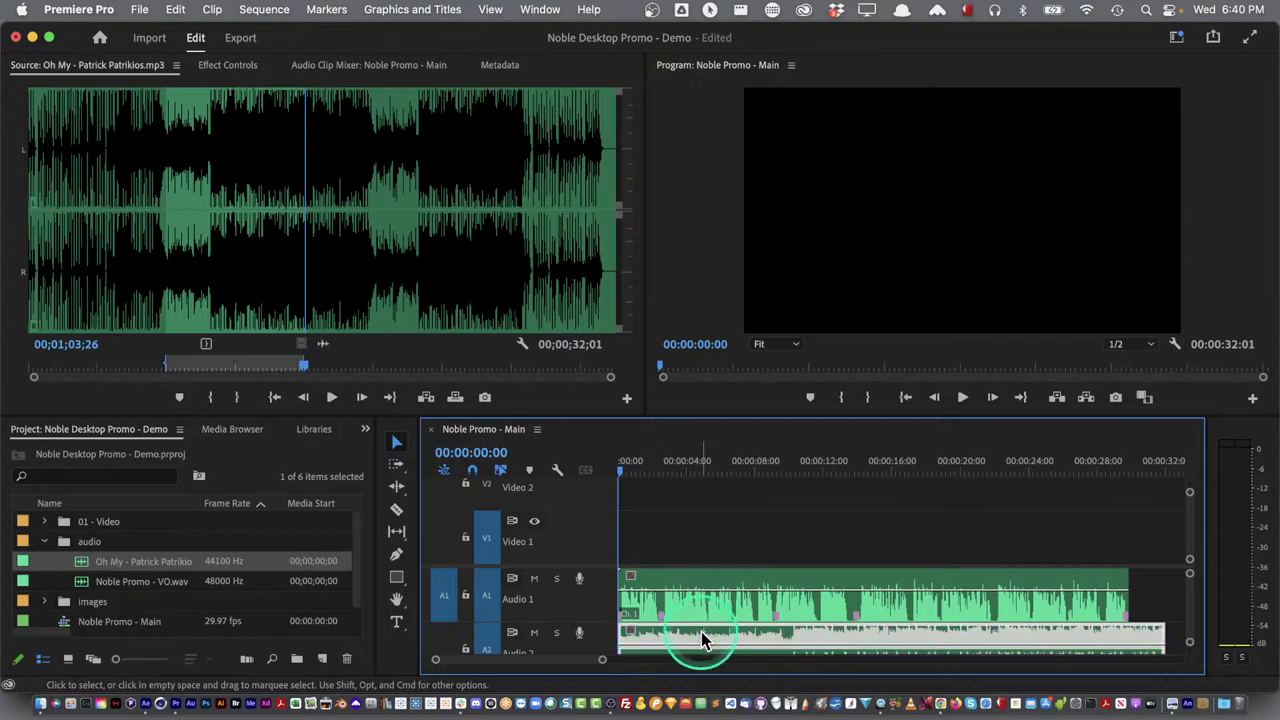
Search the effects for "cross" and apply the Constant Power crossfade to both ends of the music clip on A2
left_click(362, 432)
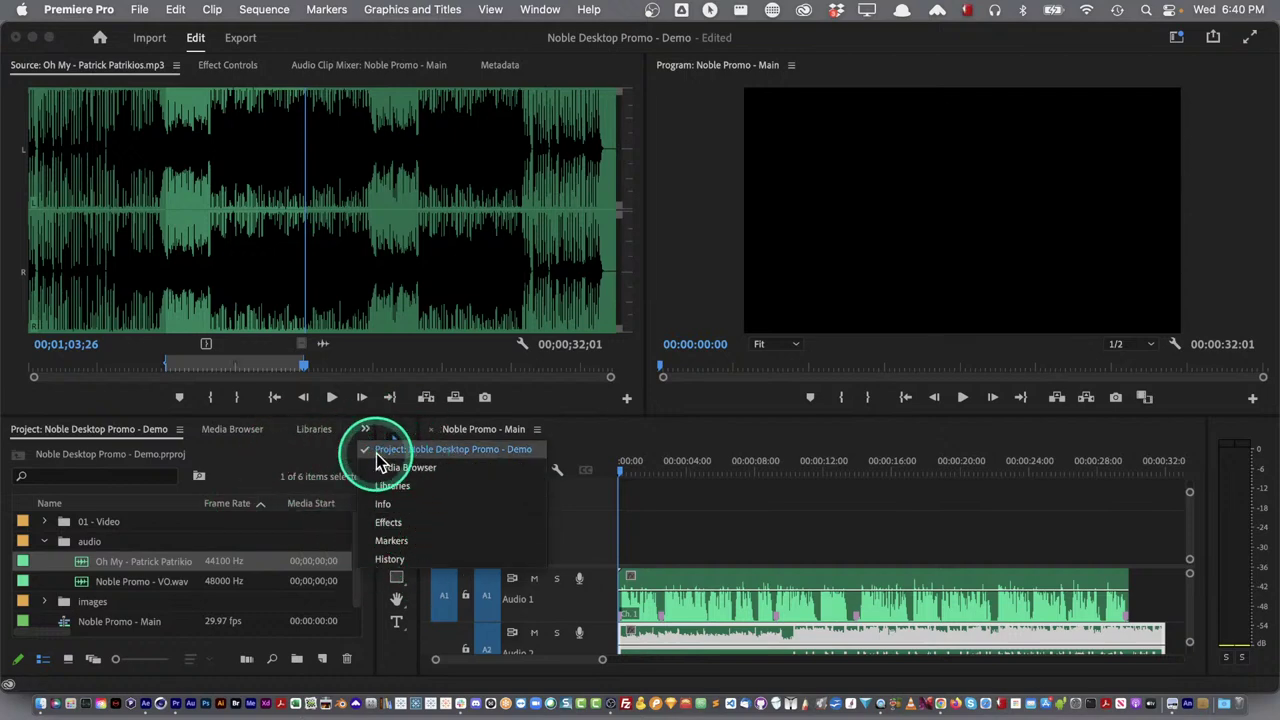
left_click(390, 523)
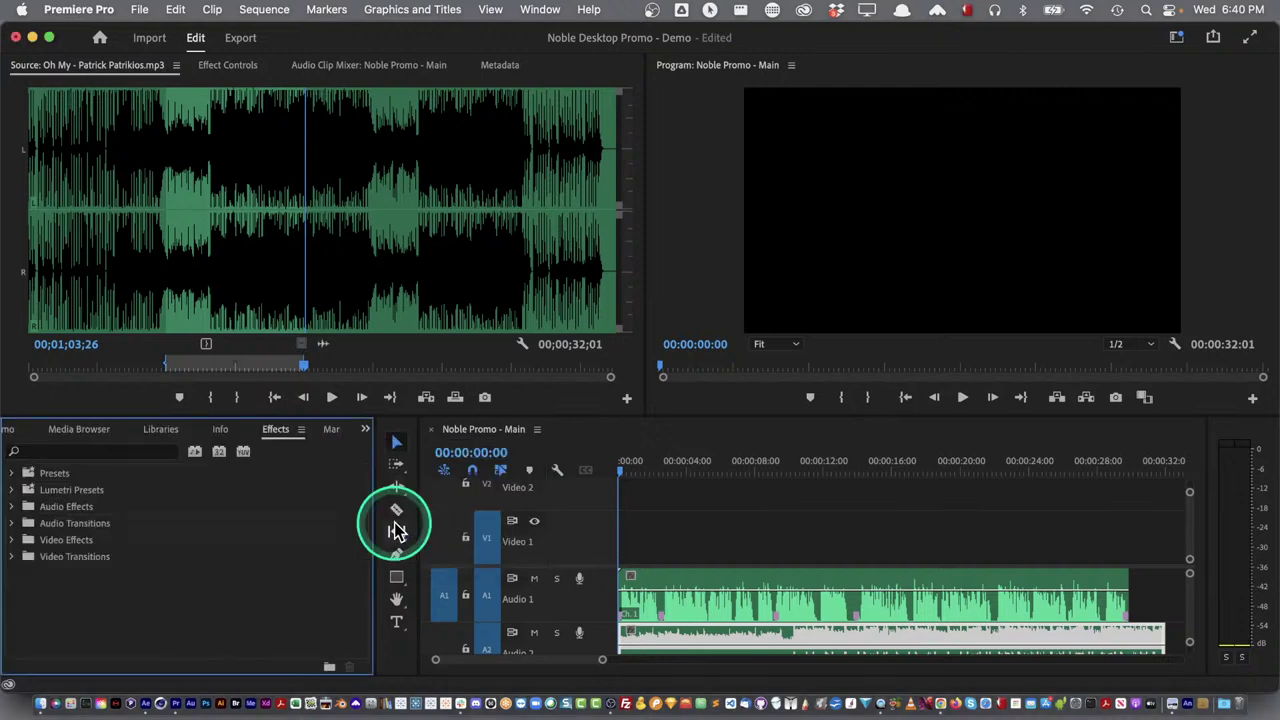
left_click(90, 452)
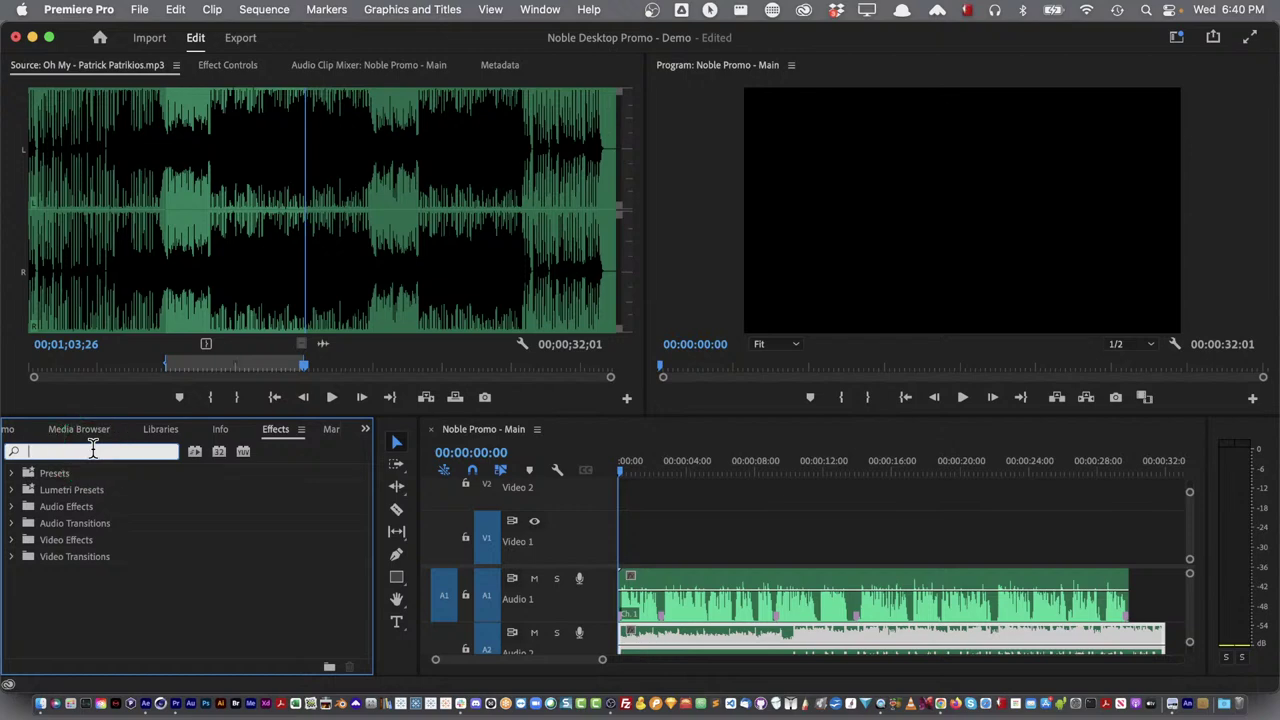
type("cross")
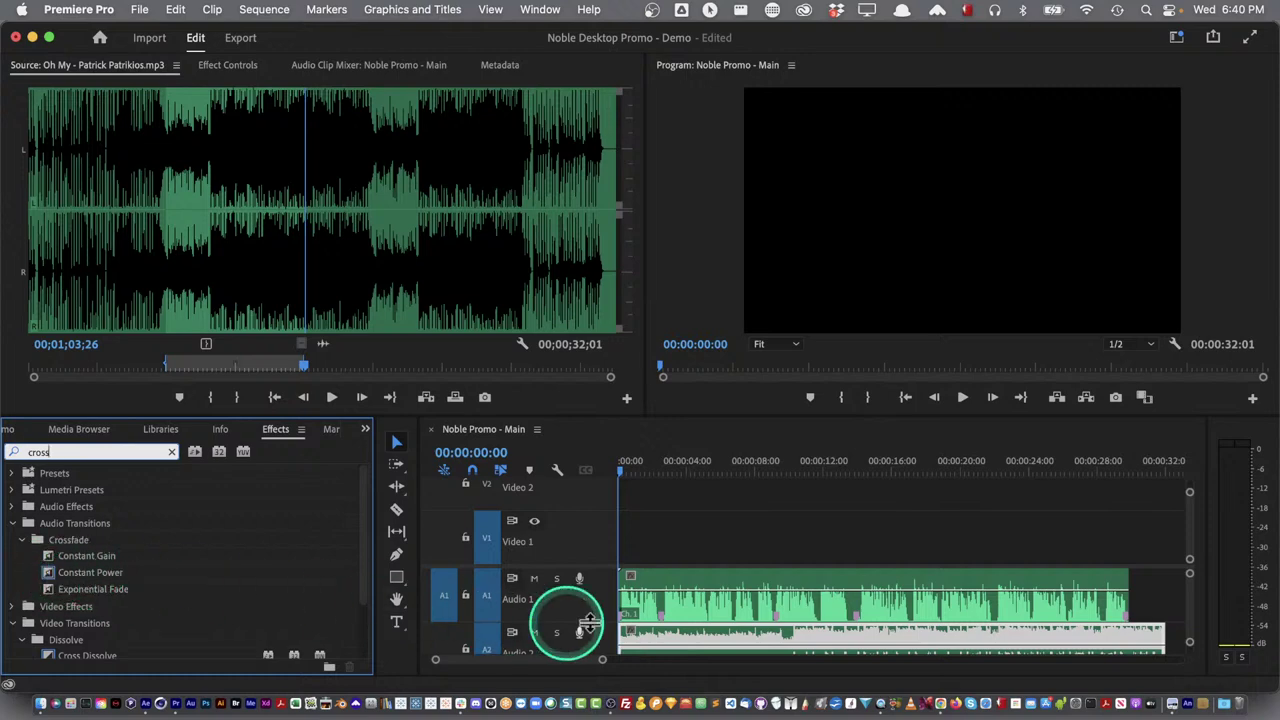
left_click_drag(598, 567, 595, 549)
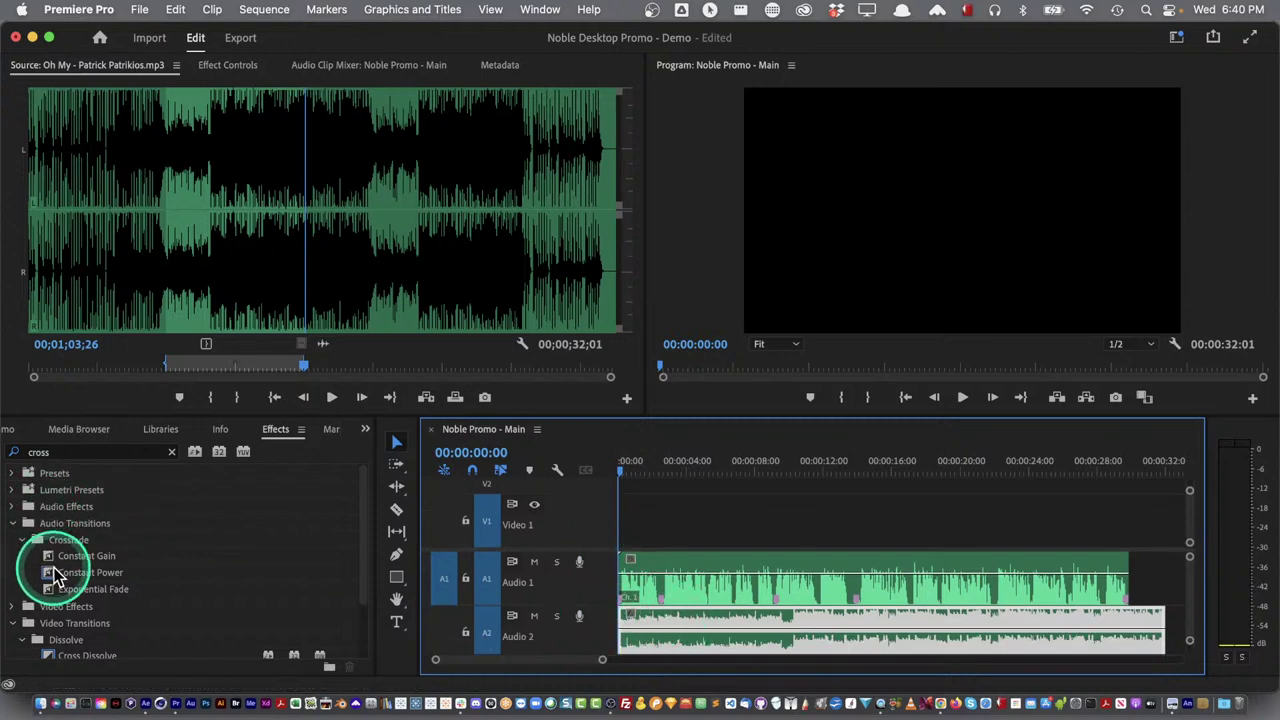
left_click_drag(57, 572, 629, 630)
left_click_drag(1180, 640, 1160, 632)
left_click_drag(112, 572, 1167, 631)
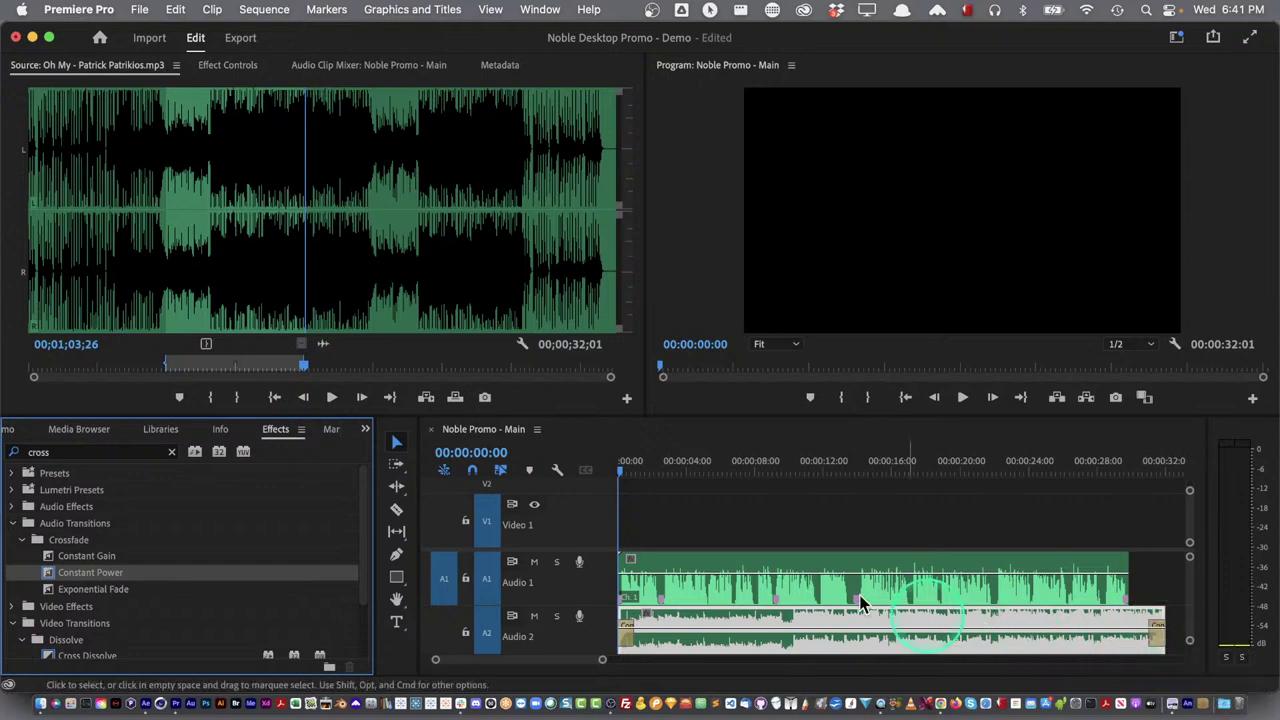
Play the first three seconds of the sequence to check the voice-over against the music
left_click(610, 474)
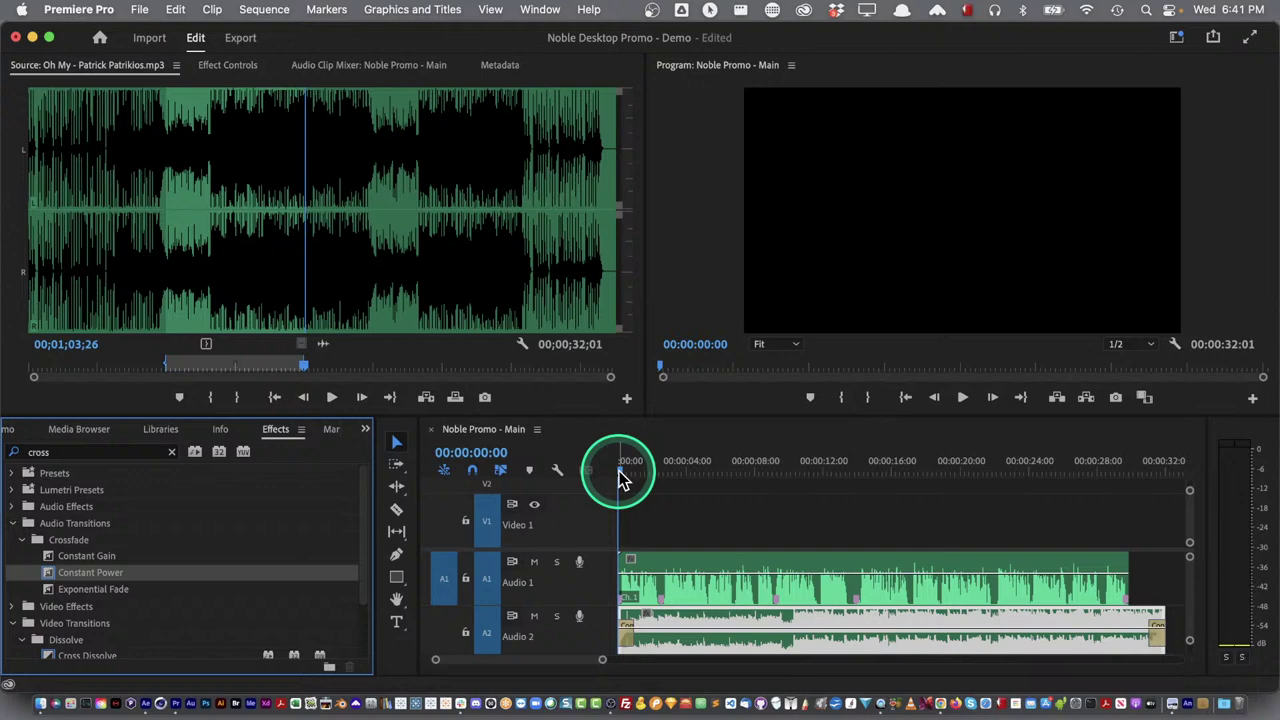
left_click(619, 477)
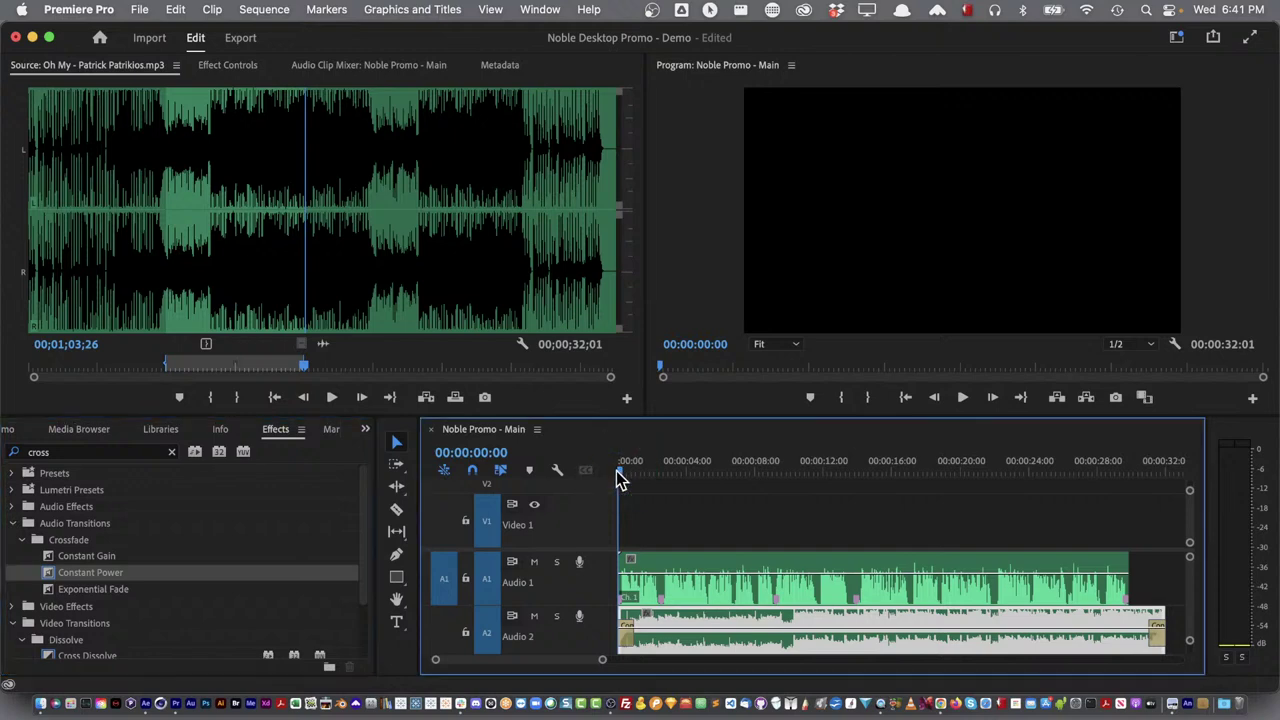
key("space")
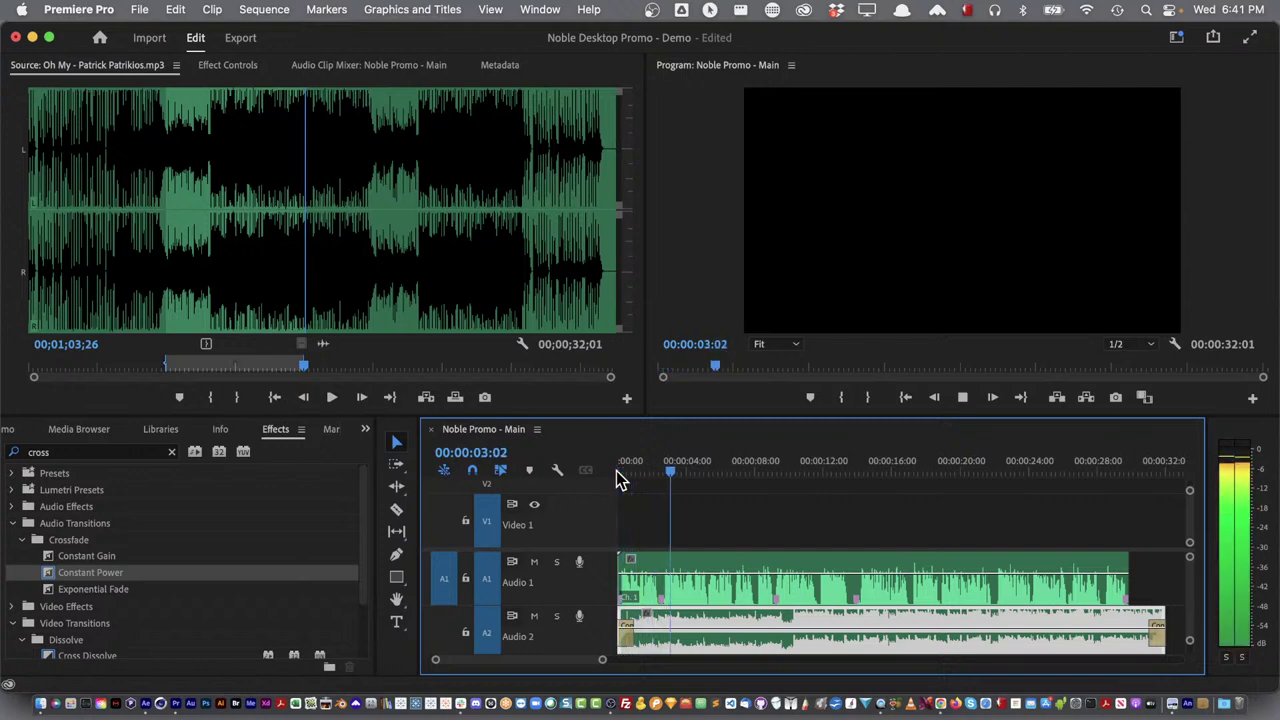
key("space")
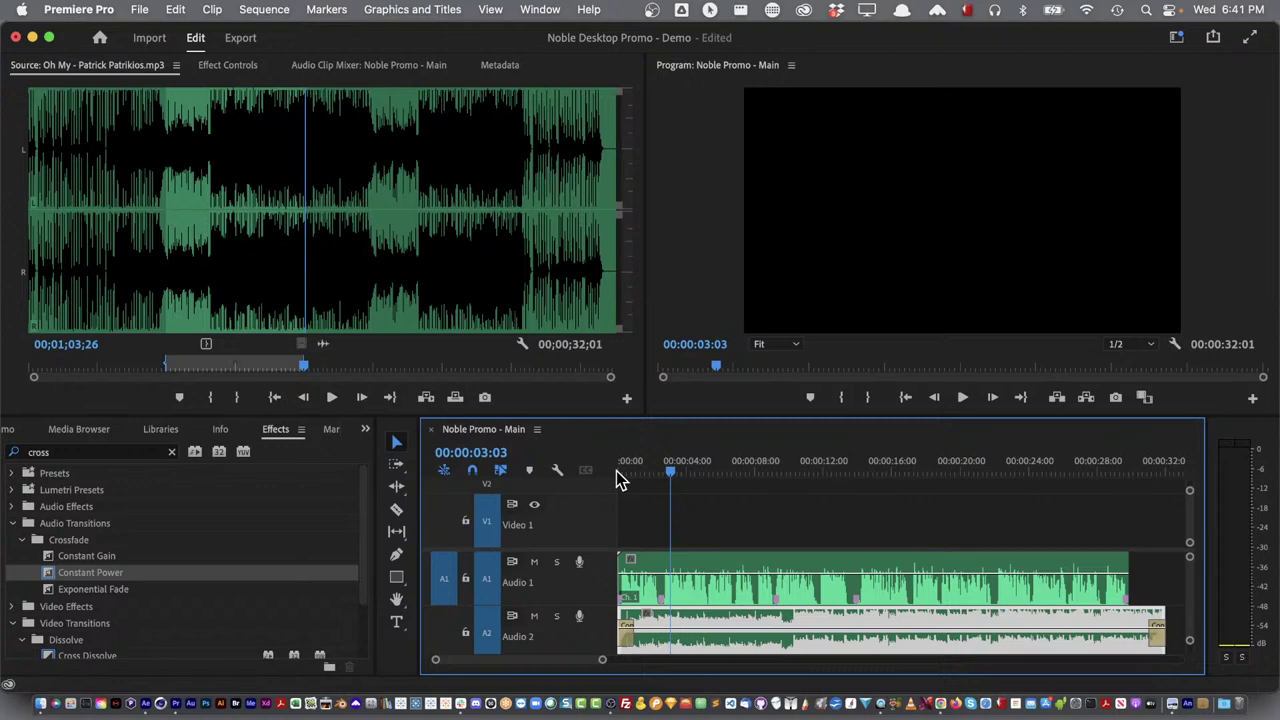
Reduce the audio gain of the music clip on A2 using the Set Gain to option
left_click(623, 557)
left_click(706, 621)
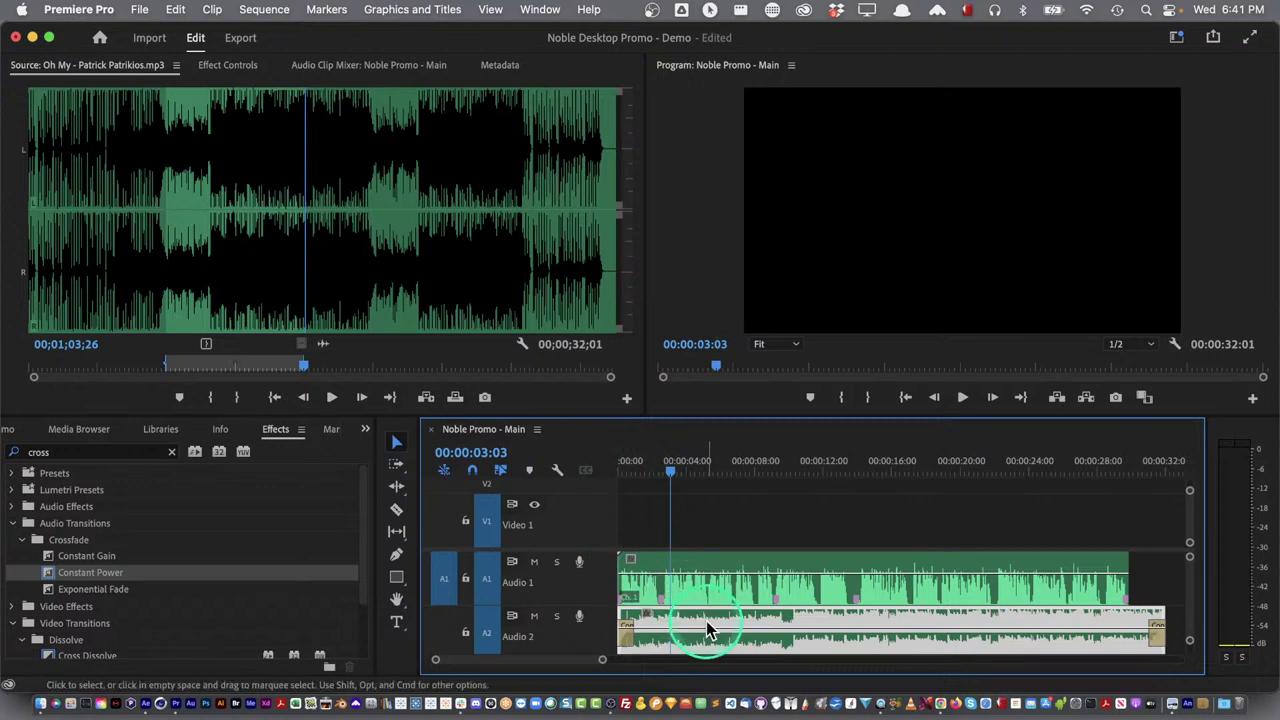
left_click(690, 620)
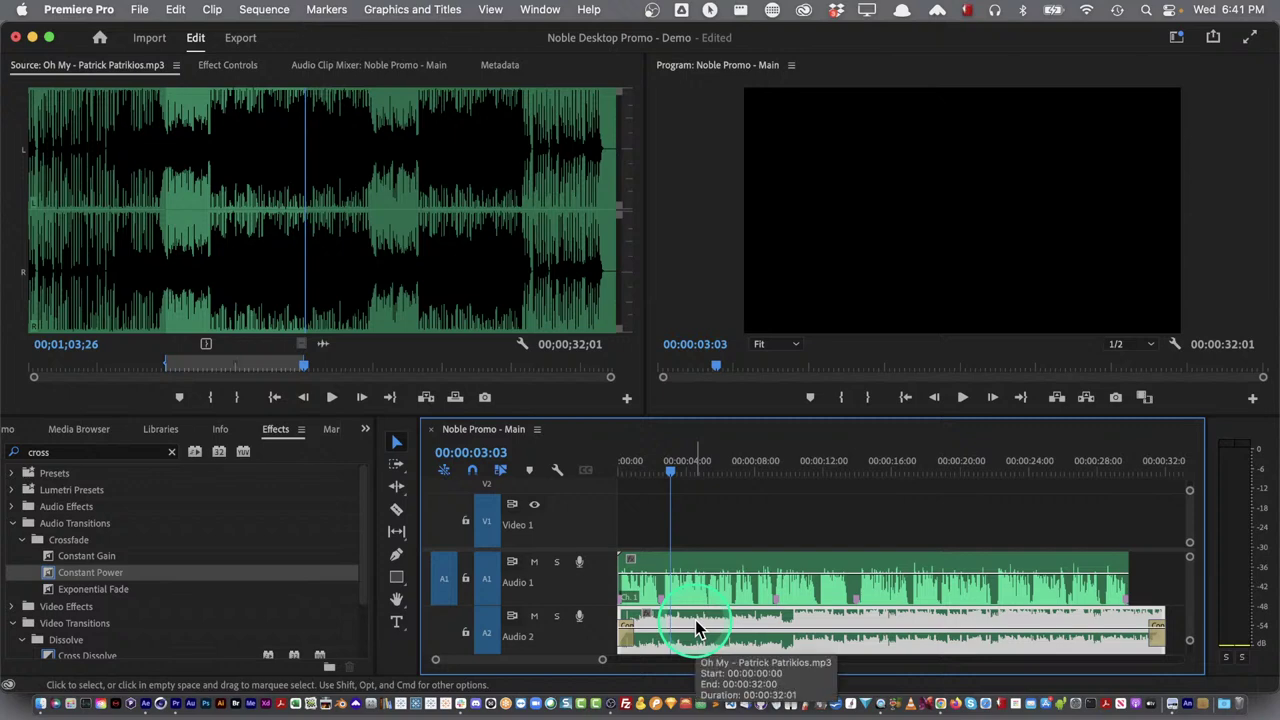
right_click(699, 627)
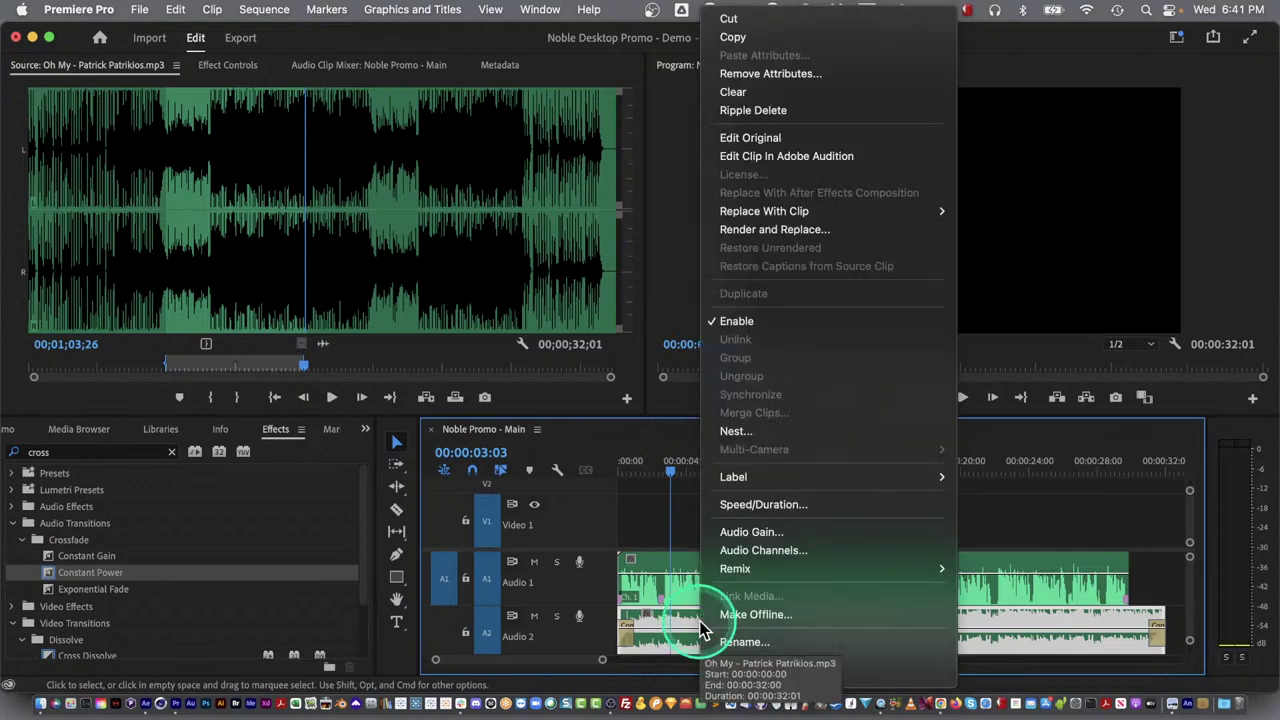
left_click(804, 536)
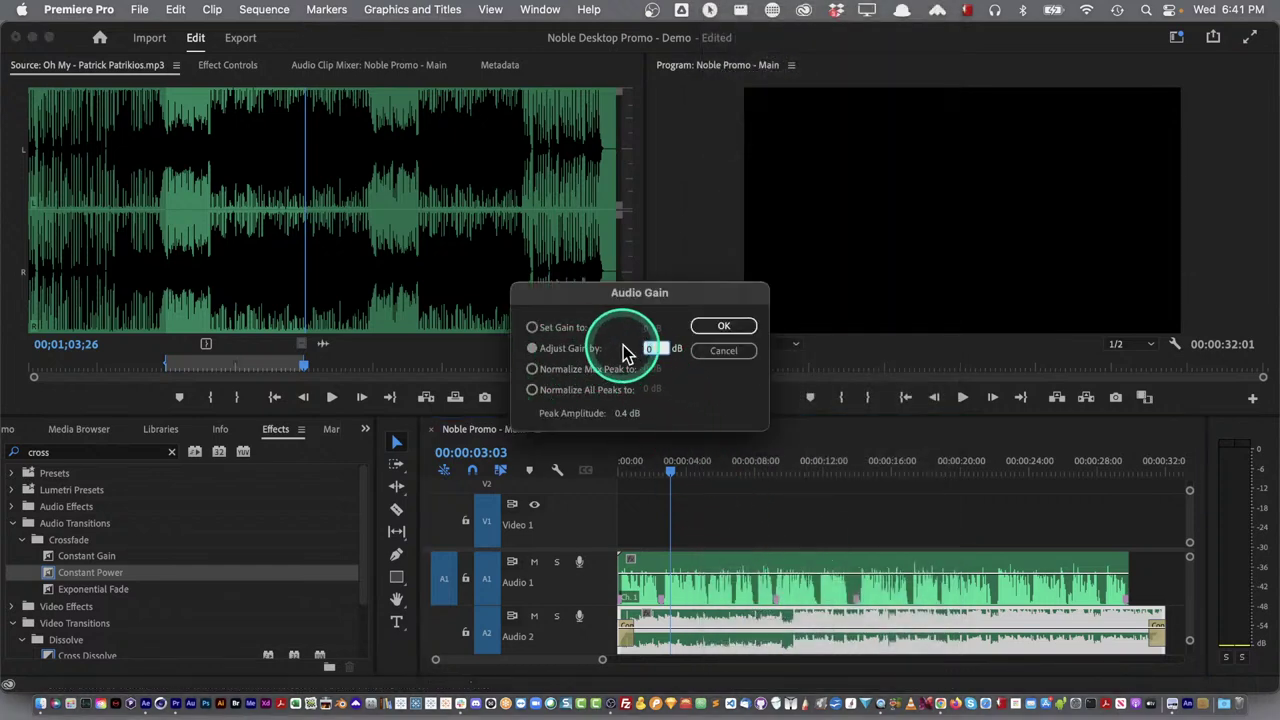
left_click(624, 348)
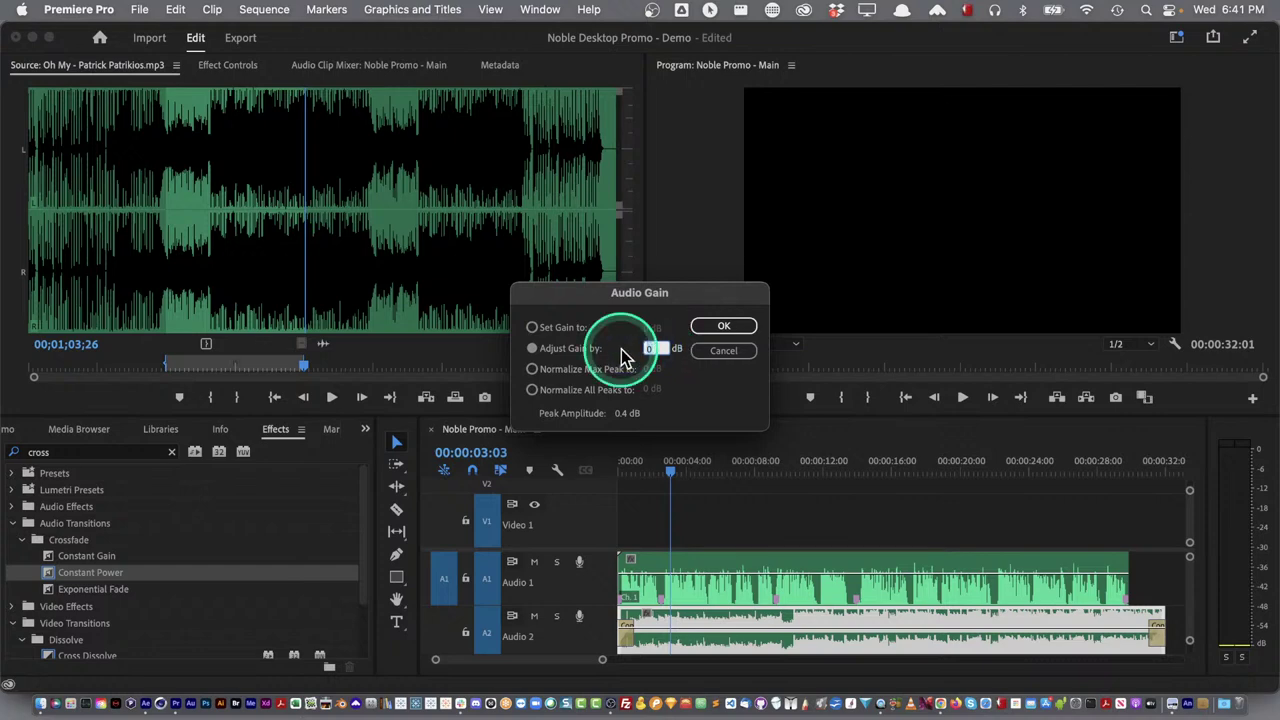
left_click(532, 327)
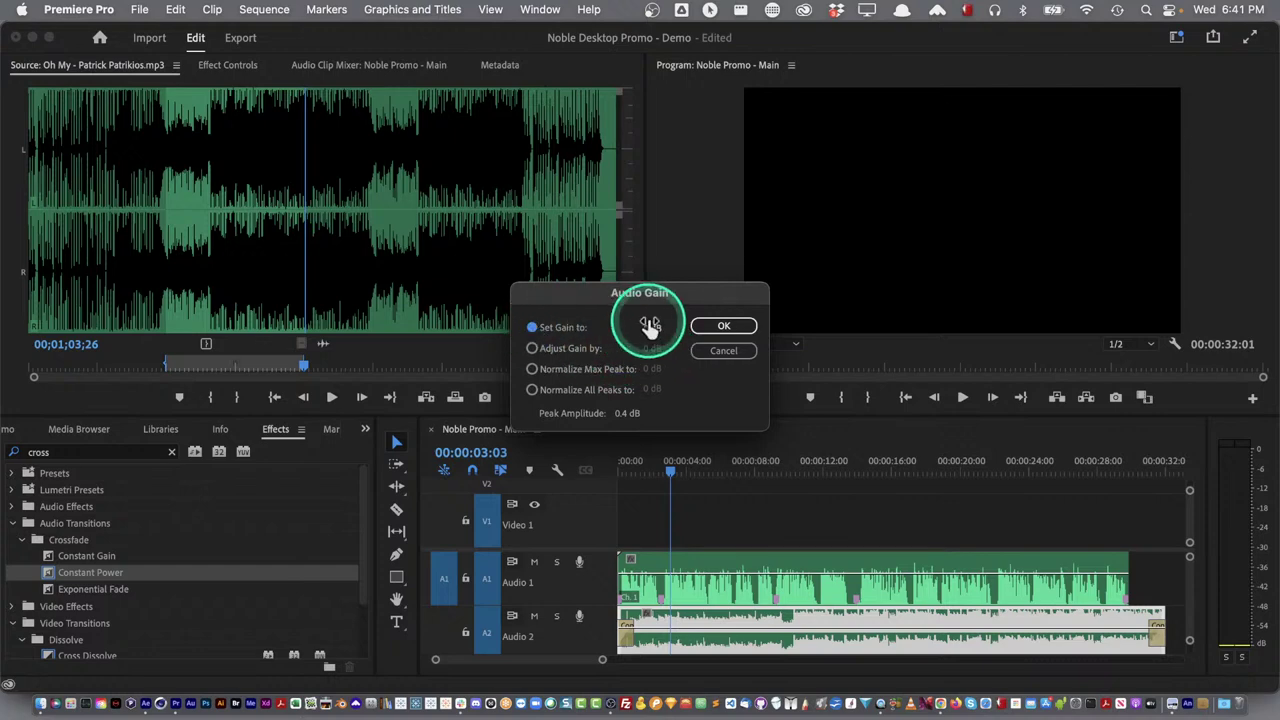
left_click(723, 328)
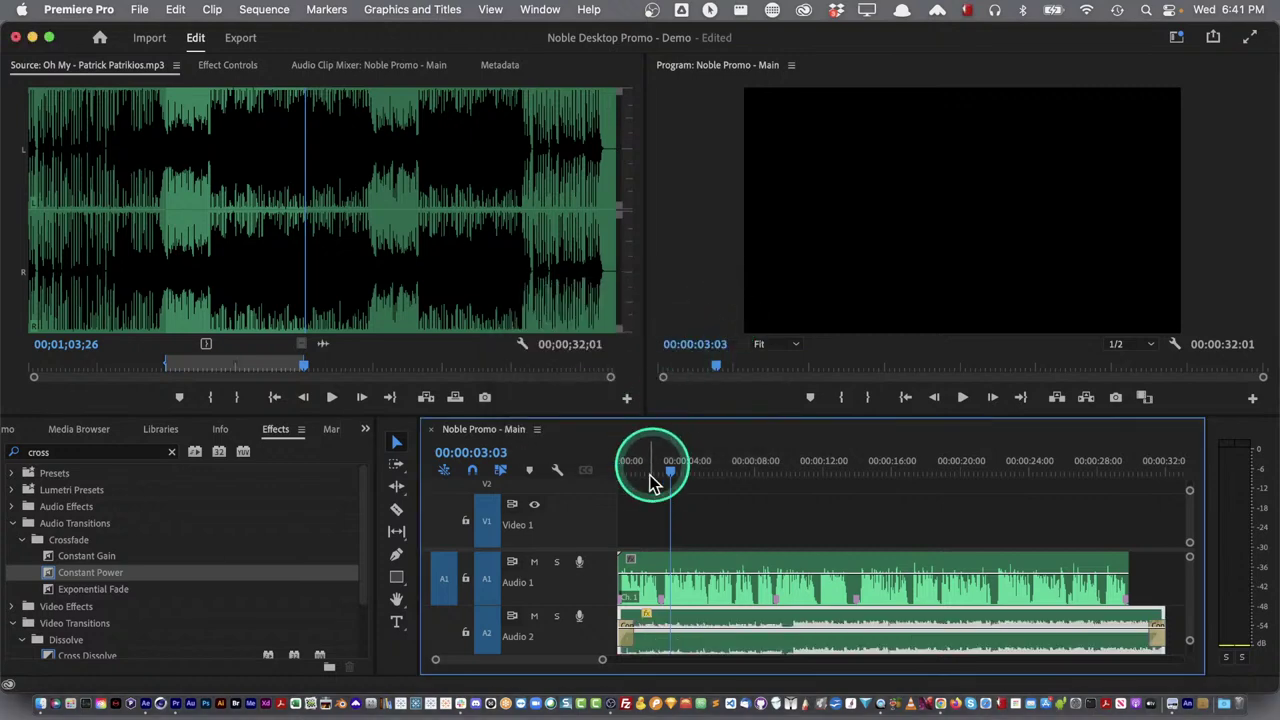
Replay the first three seconds of the mix and adjust the volume line of the music clip on A2
left_click_drag(644, 487, 606, 471)
key("space")
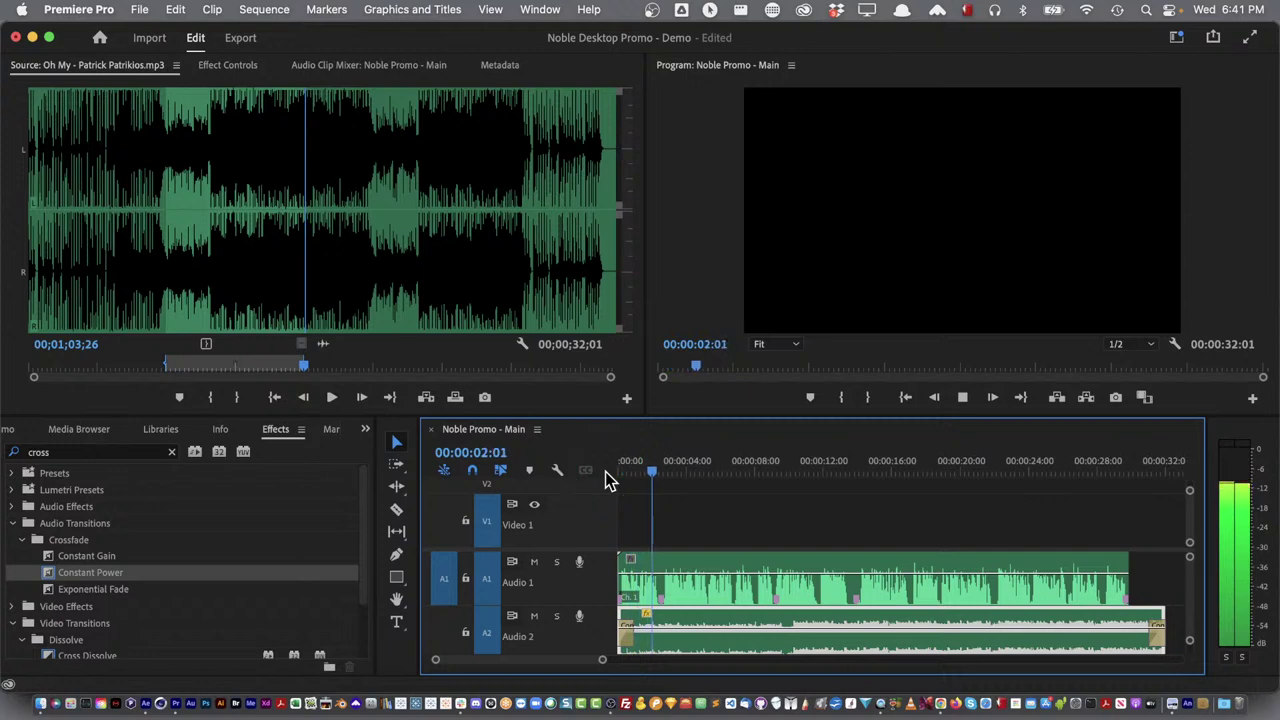
key("space")
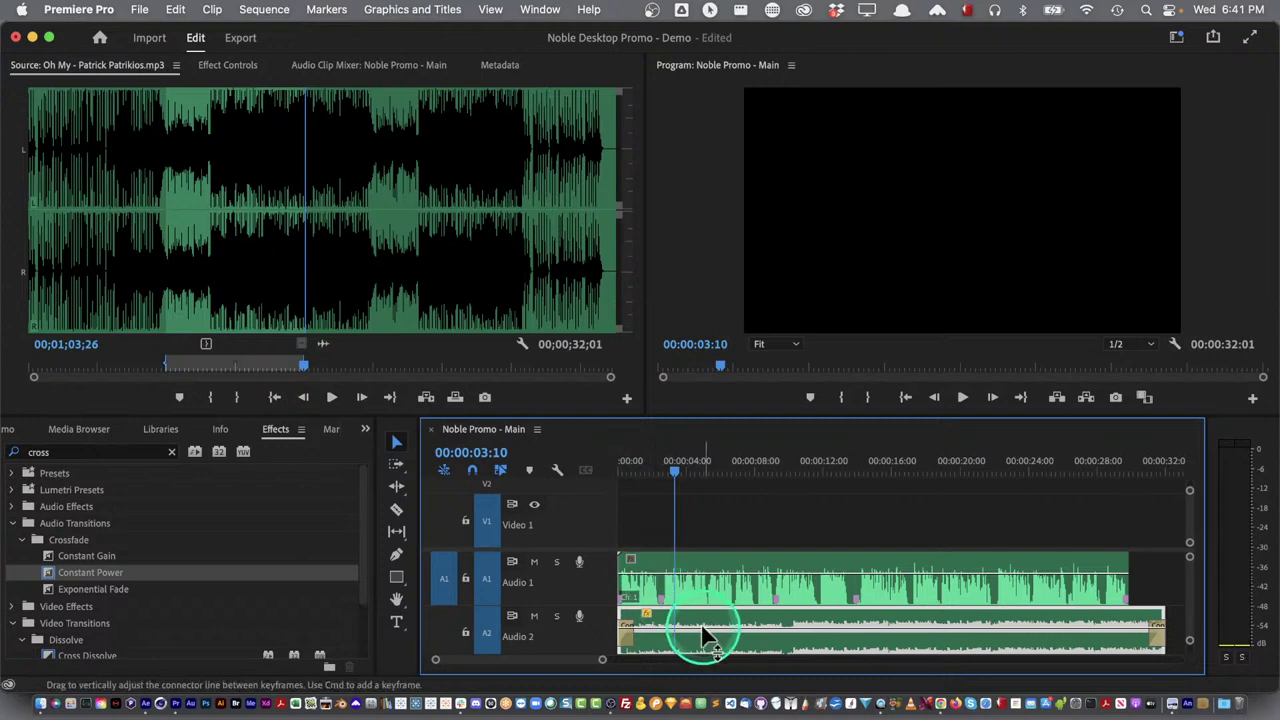
mouse_move(705, 635)
left_mouse_down()
mouse_move(705, 650)
mouse_move(704, 630)
left_mouse_up()
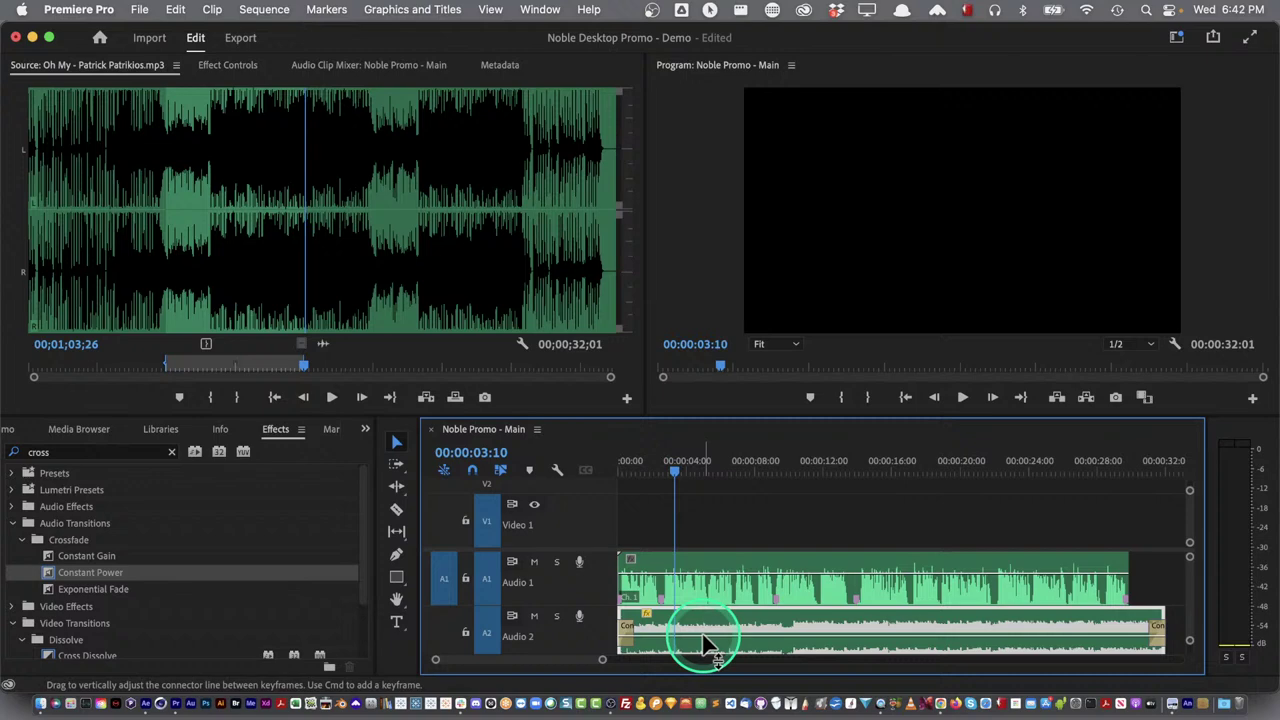
Lower the volume line of the music clip on A2 to about -17.9 dB while playing the mix, and save the project
mouse_move(704, 638)
key("space")
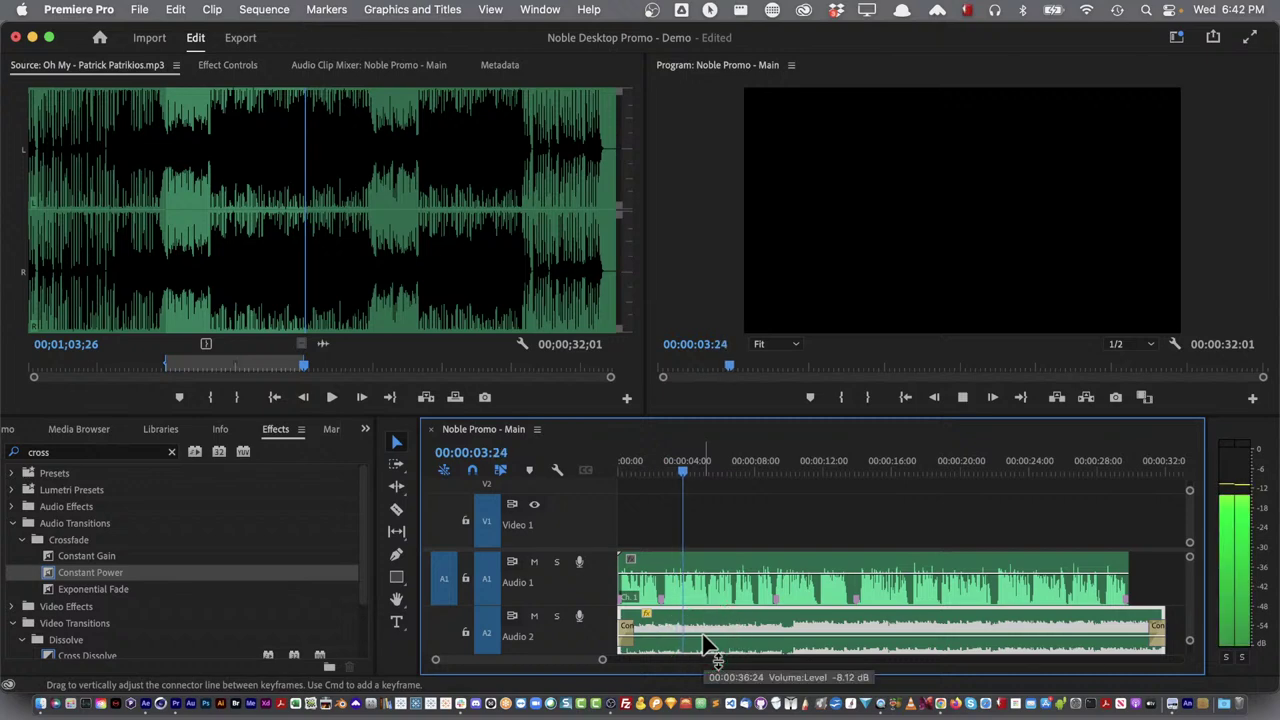
left_click_drag(703, 637, 704, 641)
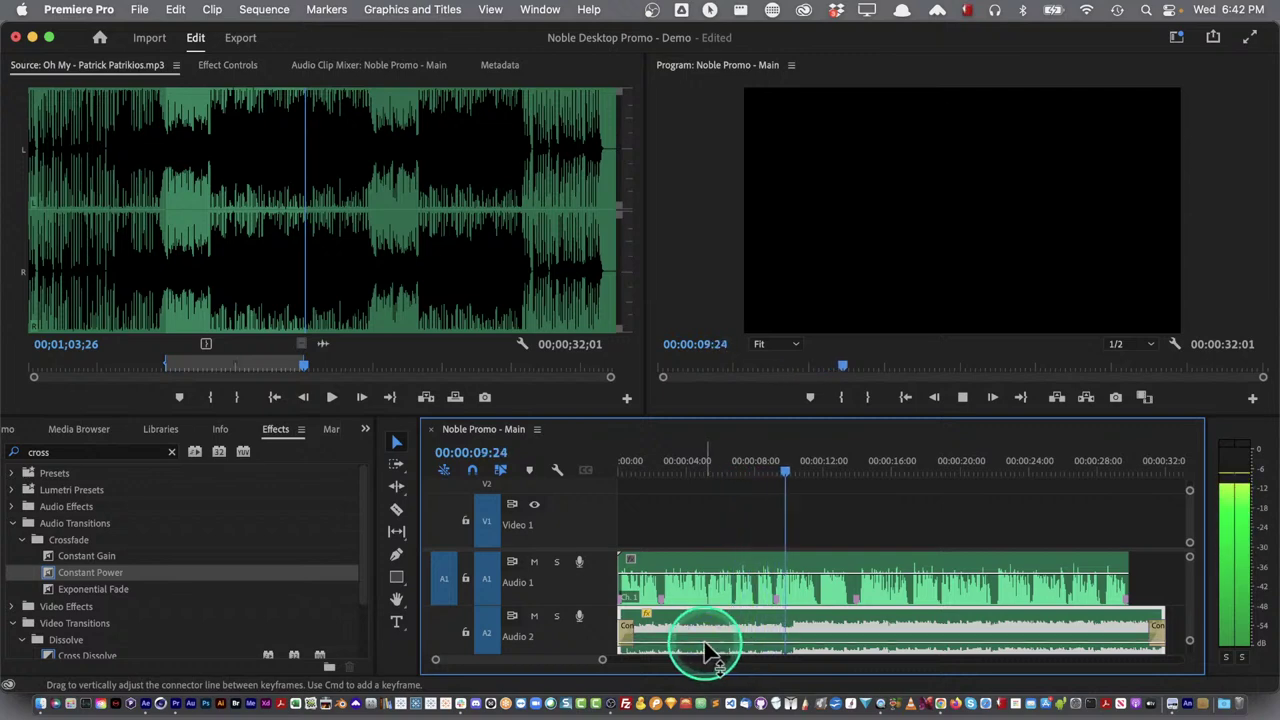
key("space")
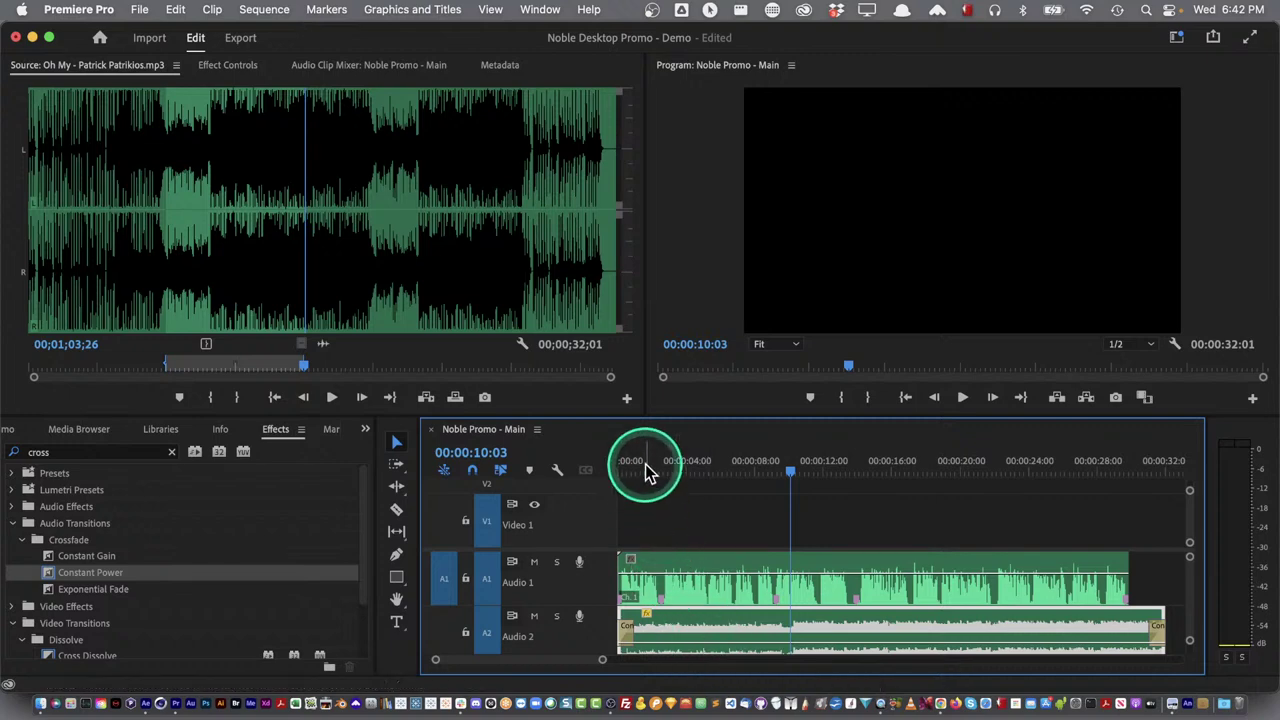
key("super+s")
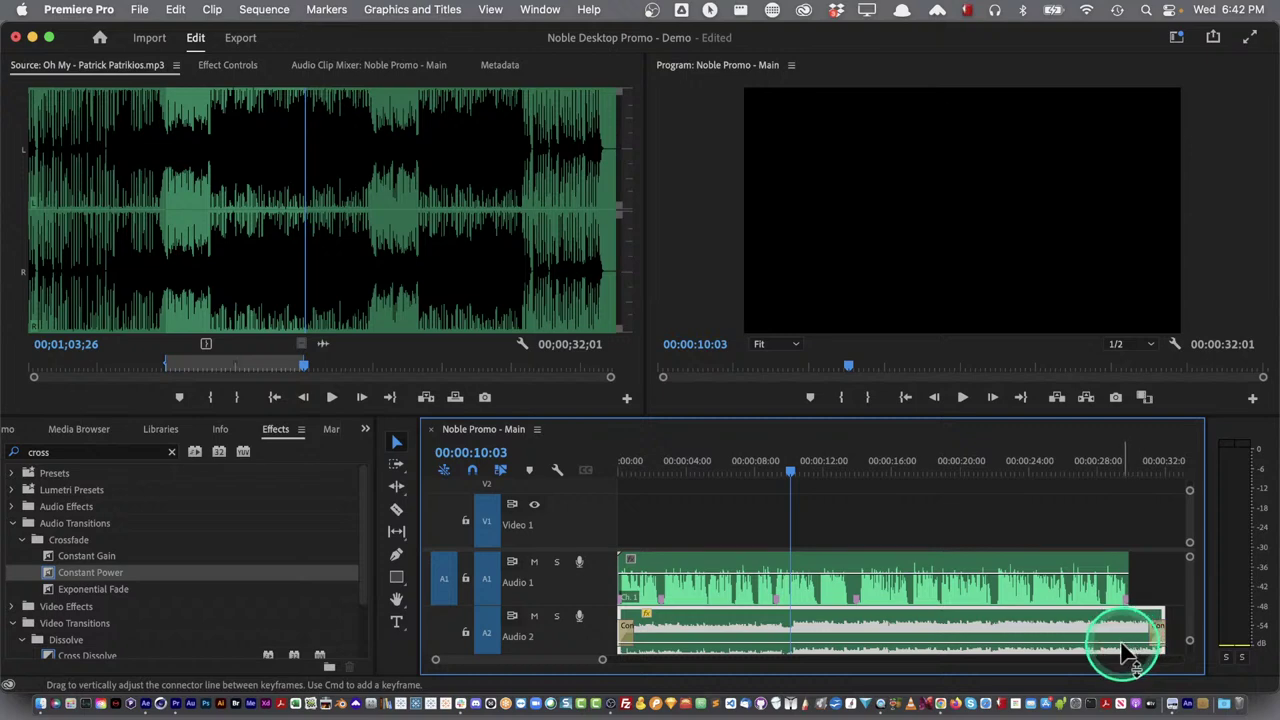
Add two volume keyframes near the end of the music clip on A2 and raise the second to about 1.6 dB
mouse_move(1127, 652)
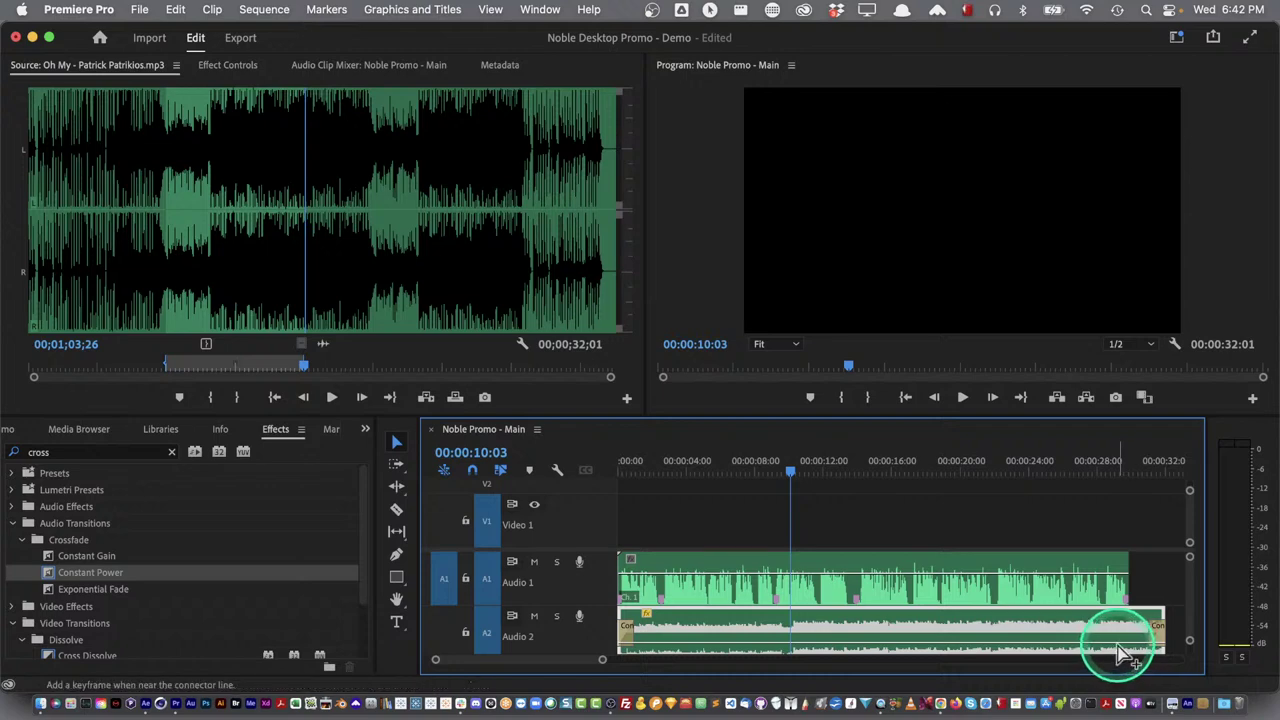
left_click_drag(1112, 648, 1132, 648)
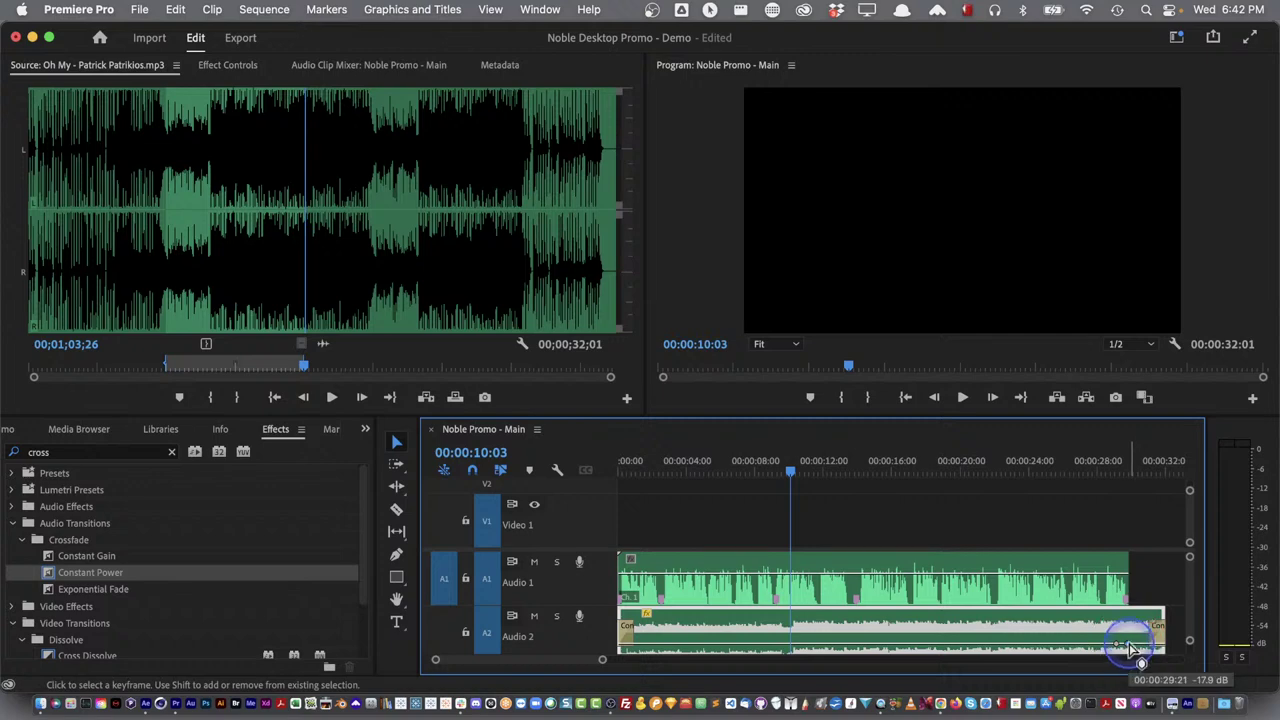
left_click_drag(1127, 641, 1130, 645)
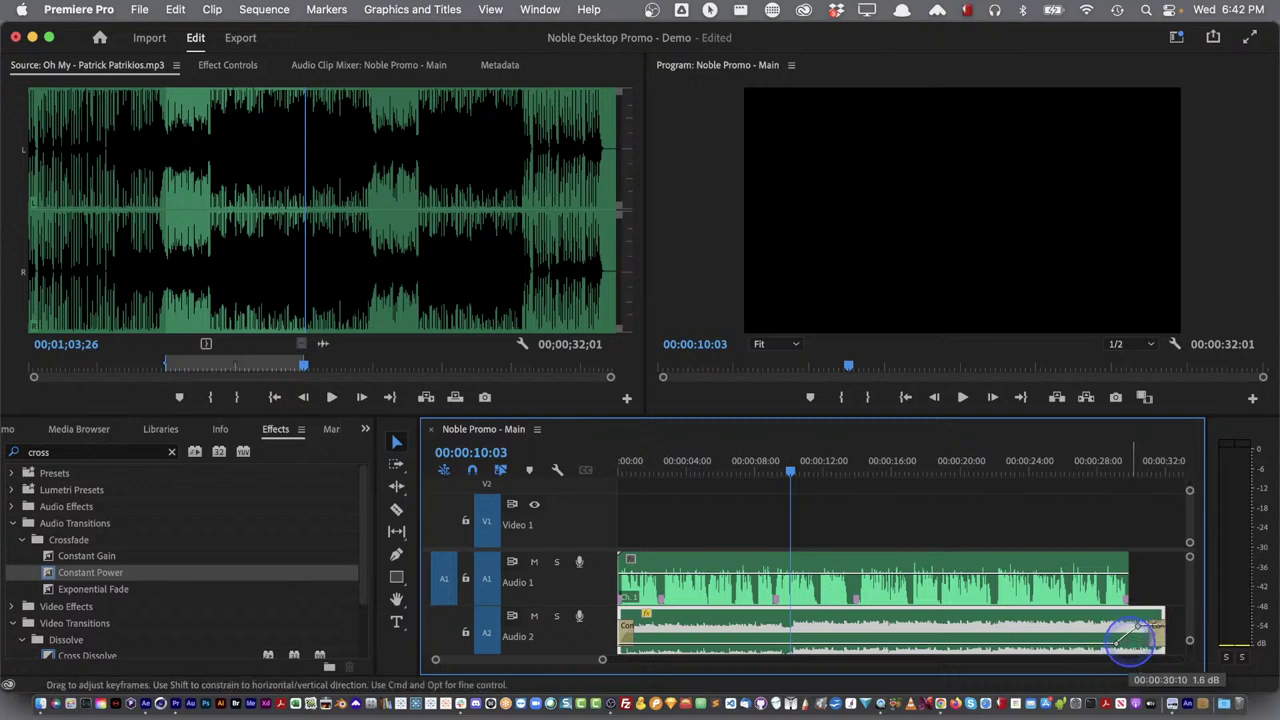
left_click_drag(1130, 645, 1135, 630)
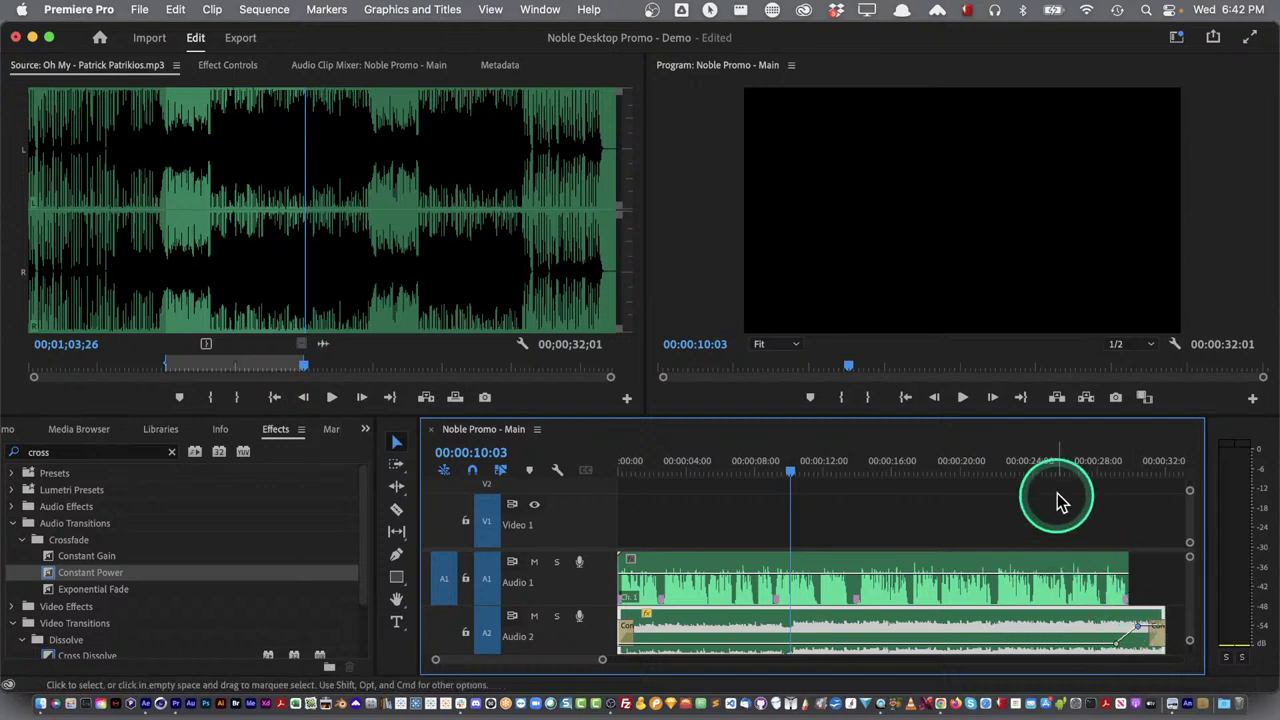
Play the sequence from 00:00:27:00 to the end to check the music's closing volume rise
left_click(1081, 466)
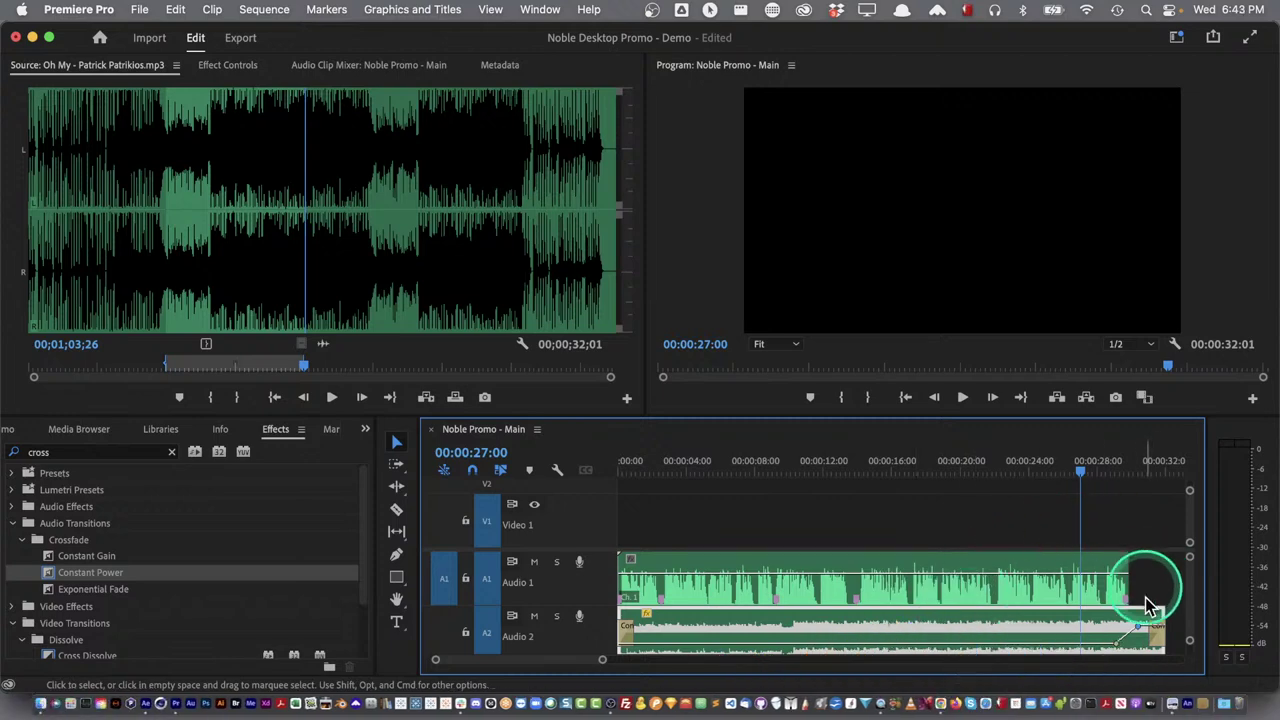
key("space")
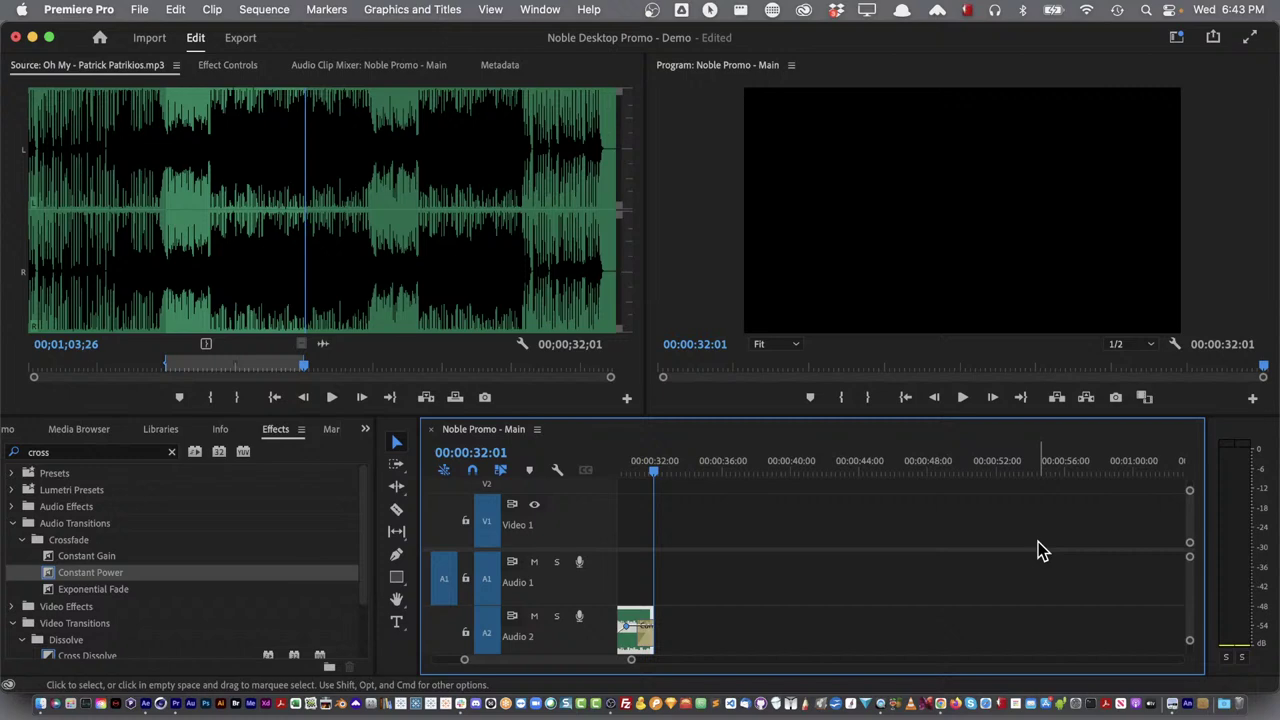
left_click_drag(1040, 550, 688, 497)
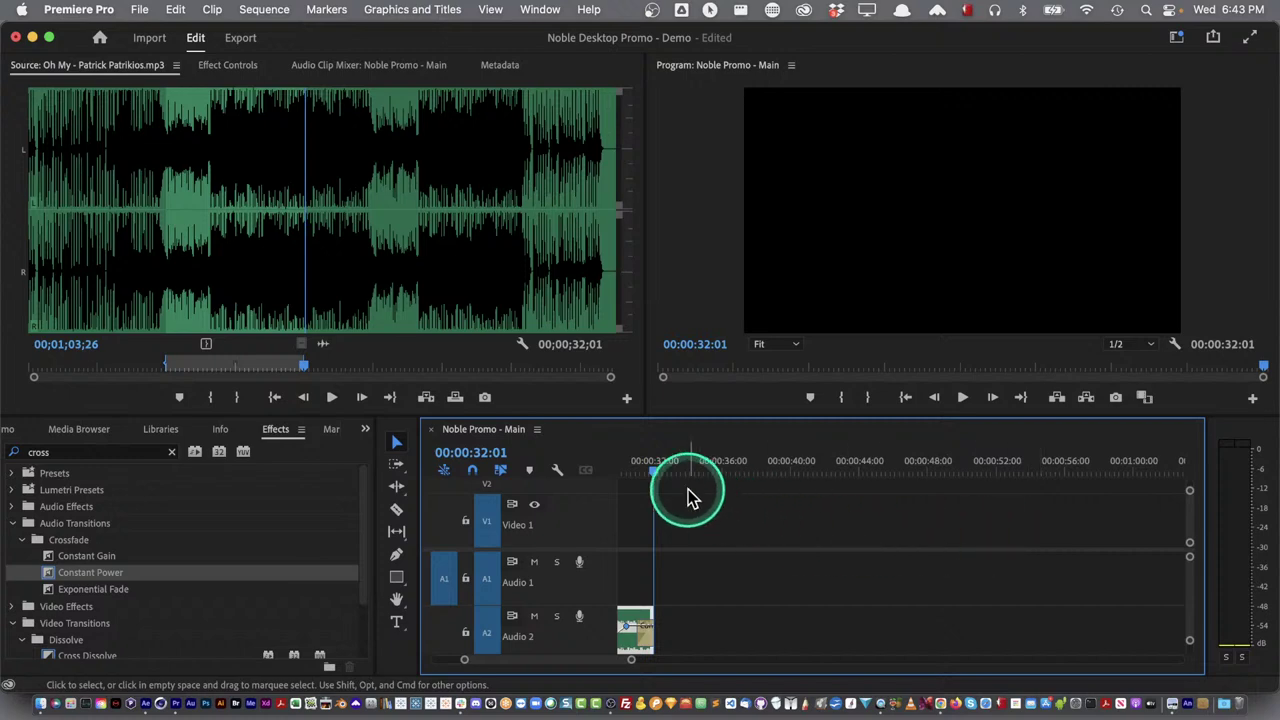
scroll(688, 497, "up", 5)
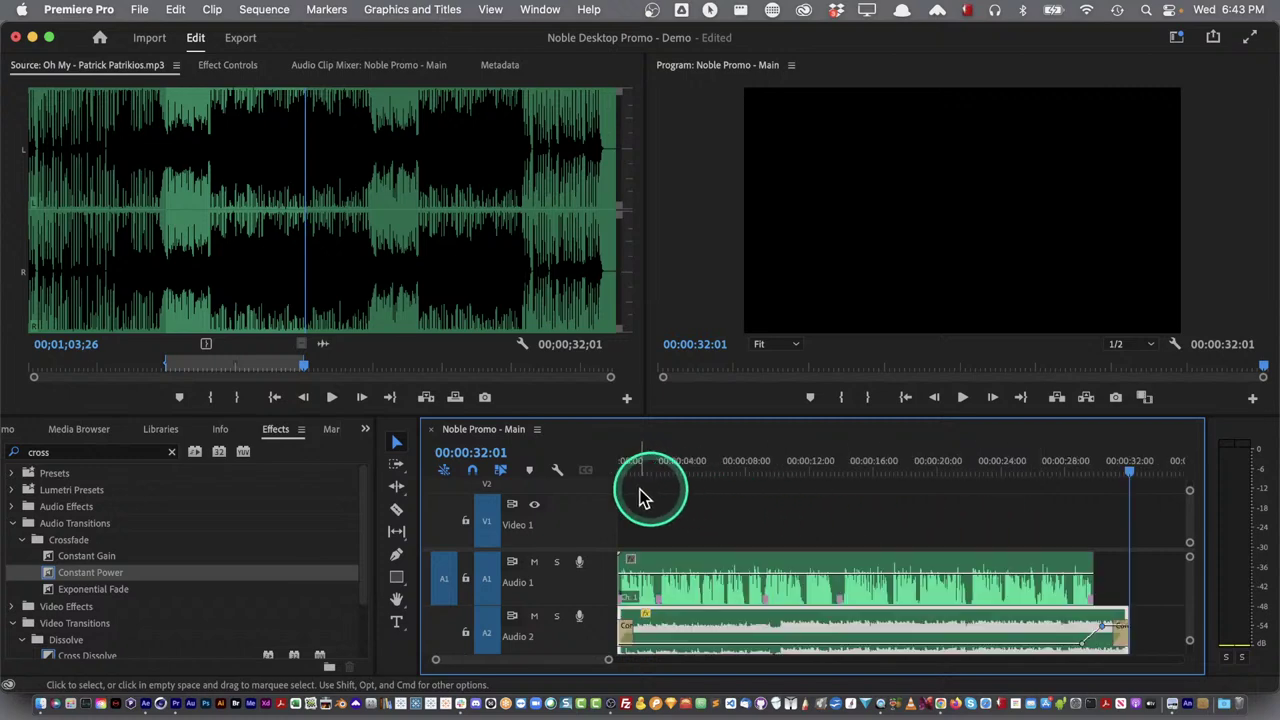
Return the playhead to 00:00:03:23, select the voice-over clip on A1, and switch to the Audio workspace
left_click_drag(726, 474, 678, 466)
left_click(674, 591)
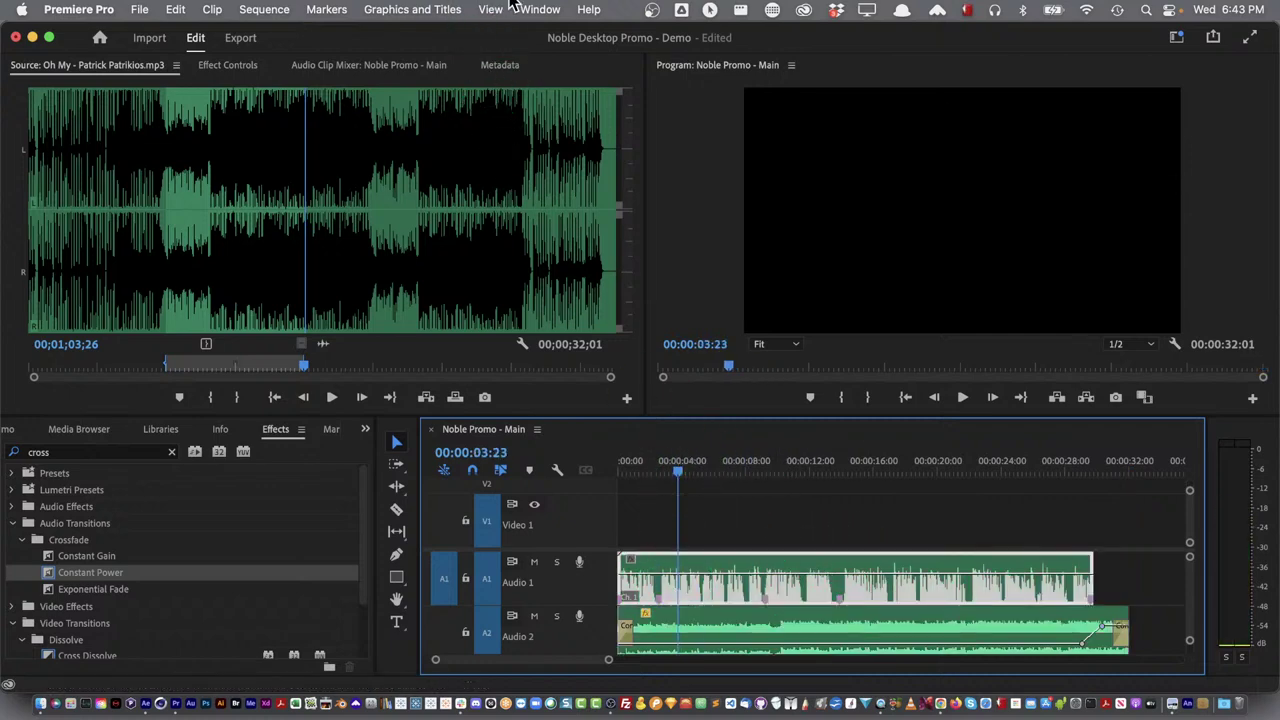
left_click(536, 12)
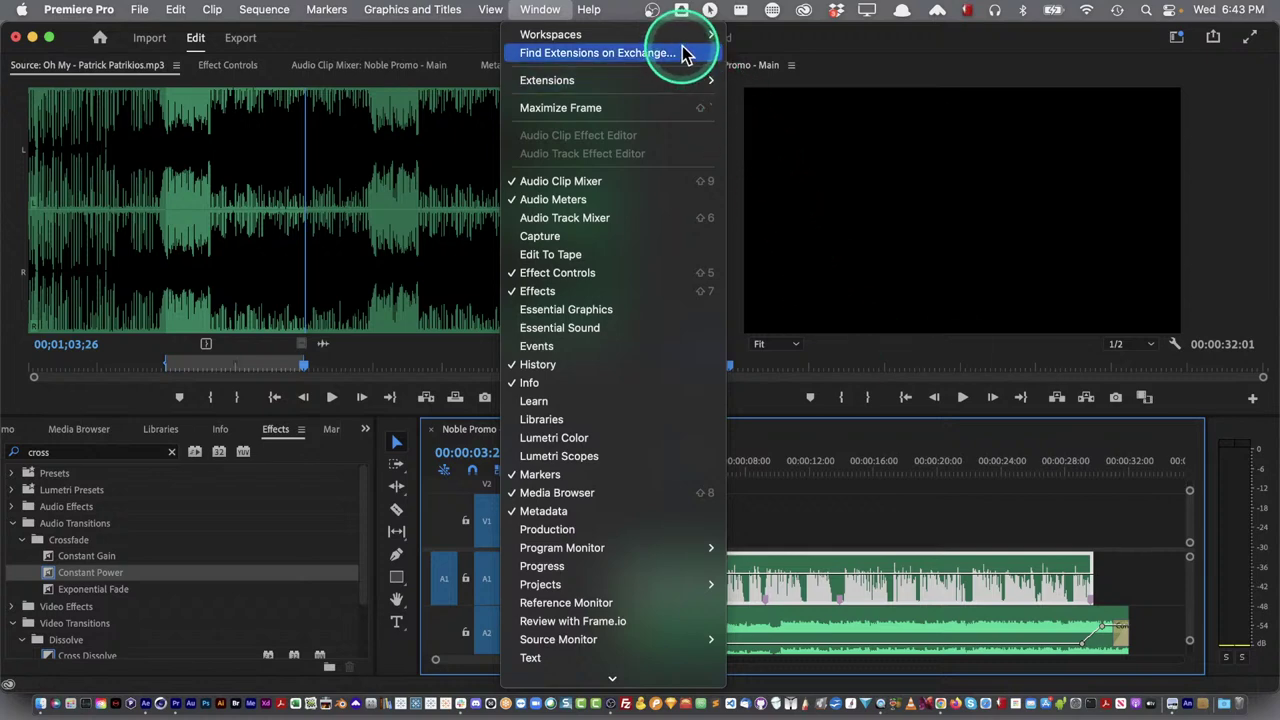
mouse_move(681, 40)
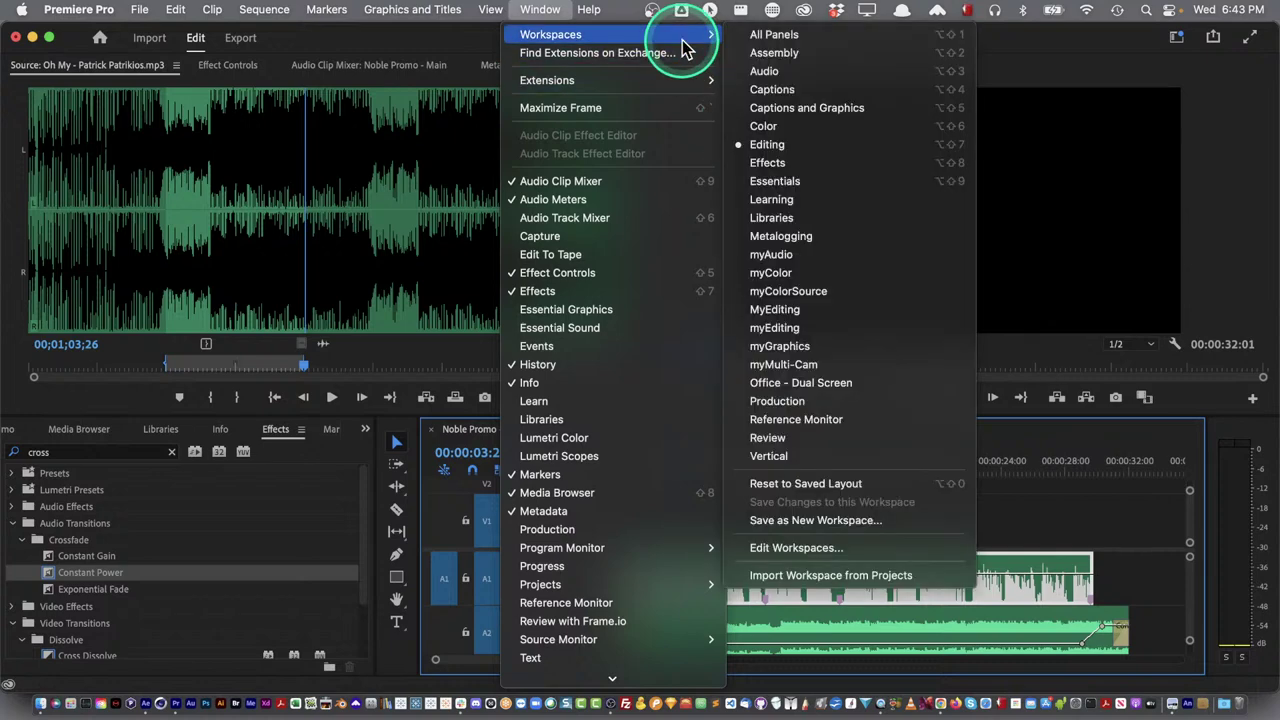
left_click(785, 74)
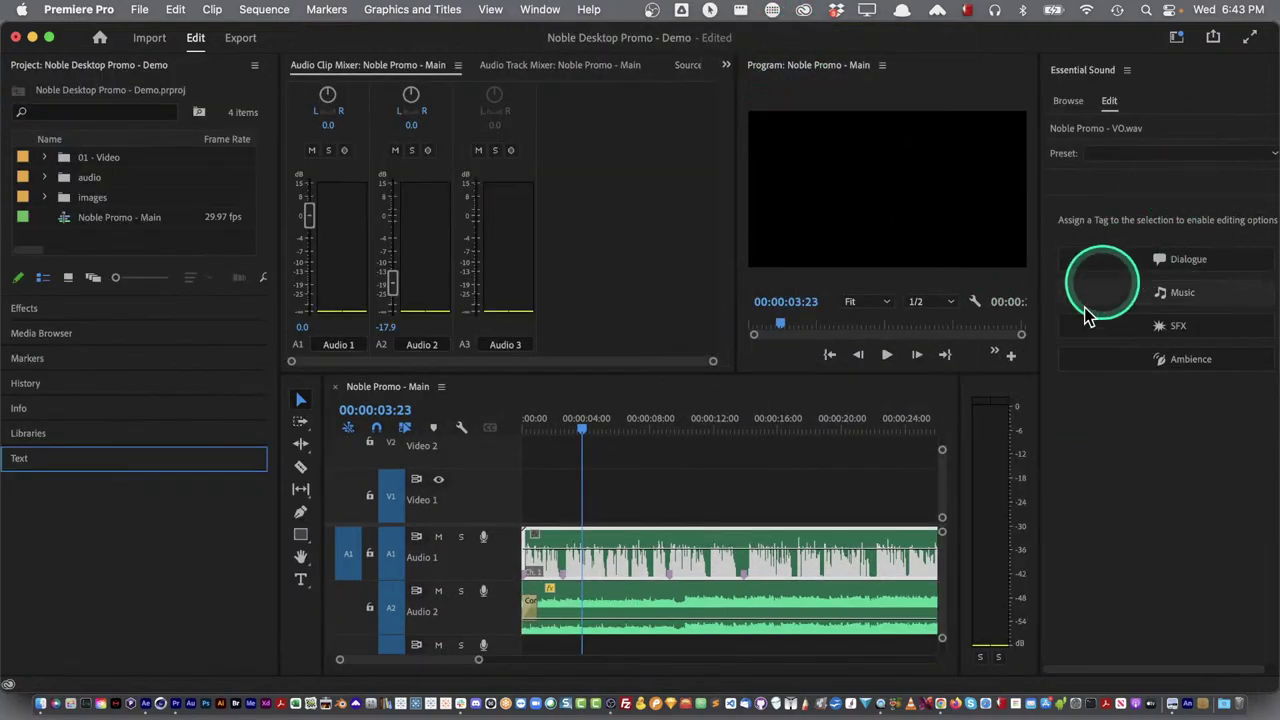
Tag the voice-over clip on A1 as Dialogue and apply the Clean Up Noisy Dialogue preset
left_click(612, 540)
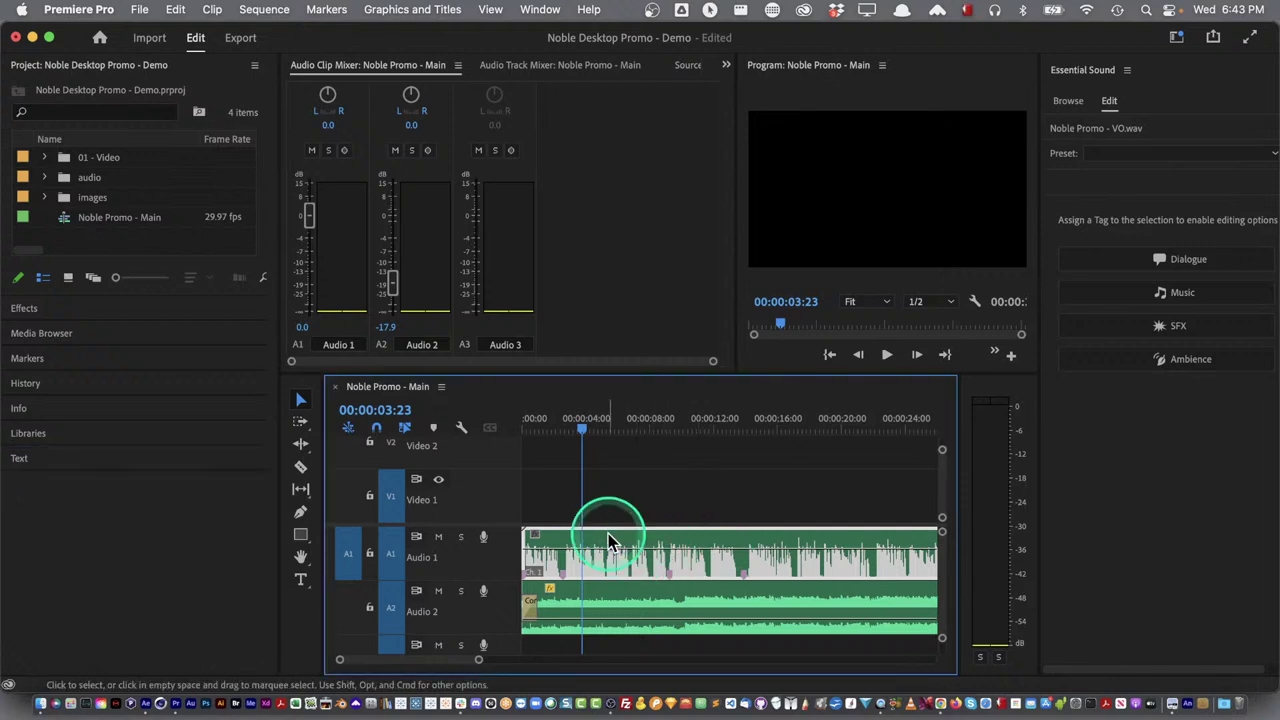
left_click(628, 537)
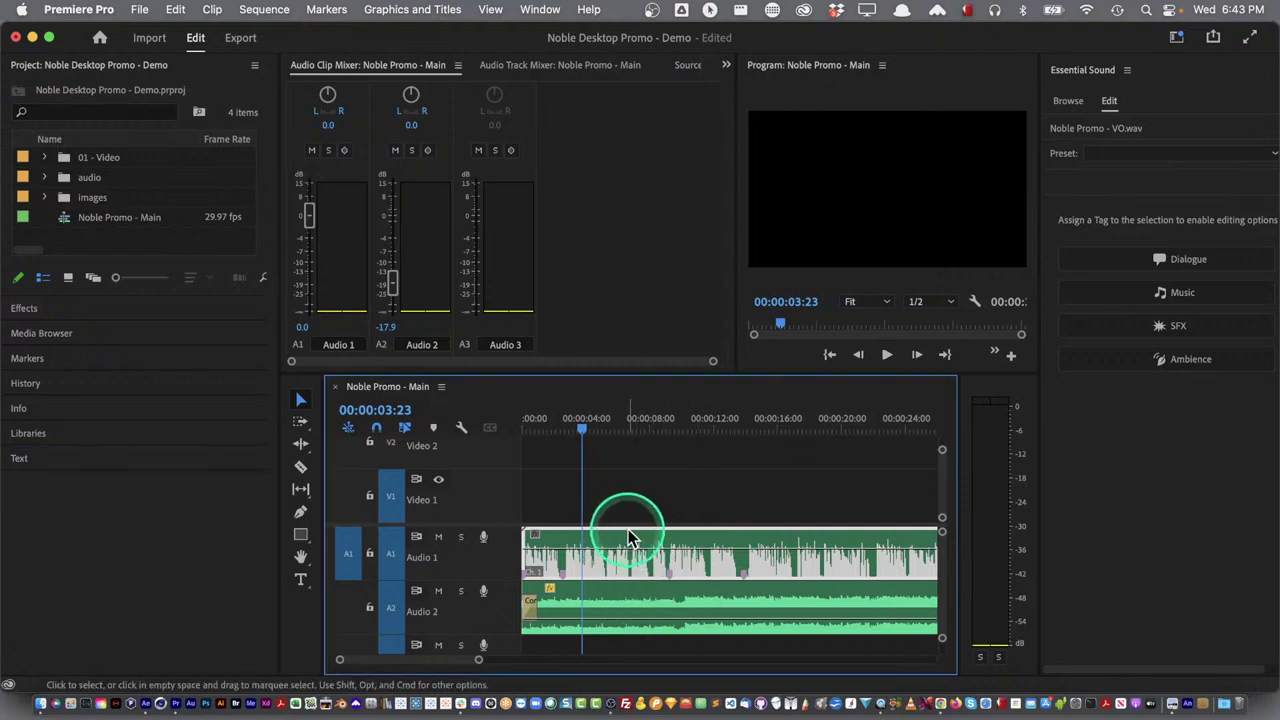
left_click(1177, 259)
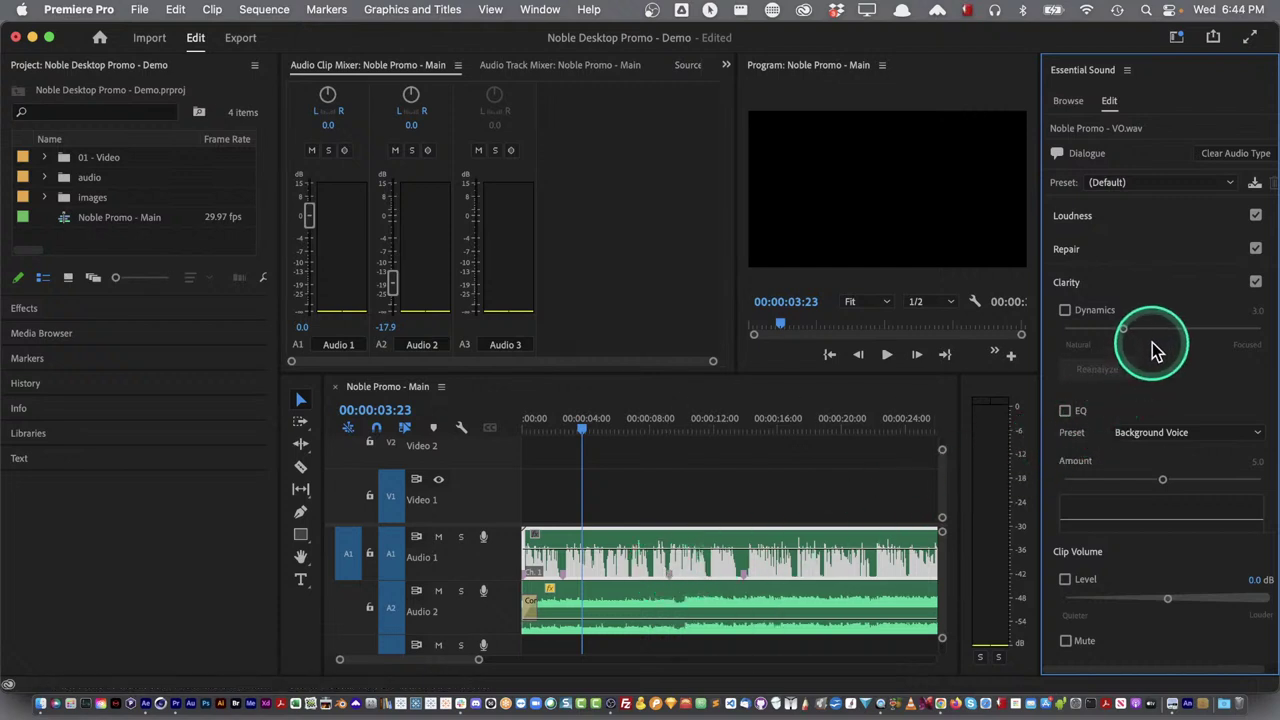
left_click(1232, 184)
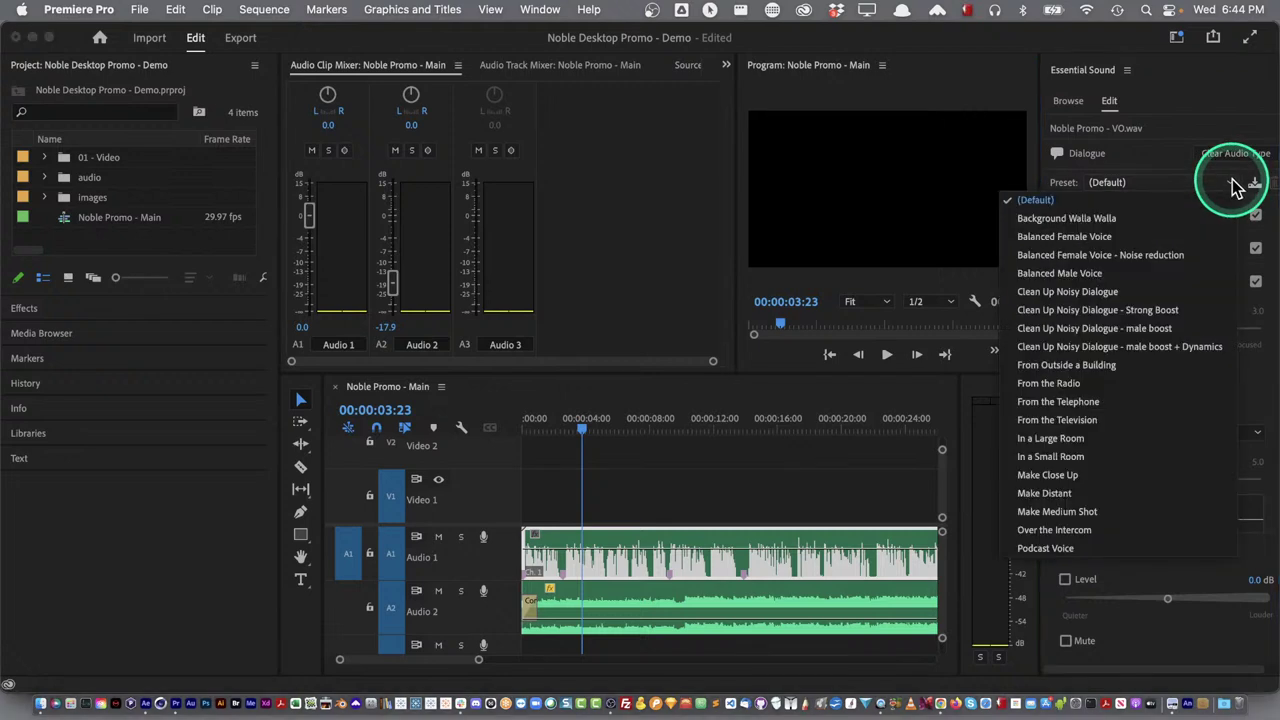
left_click(1097, 293)
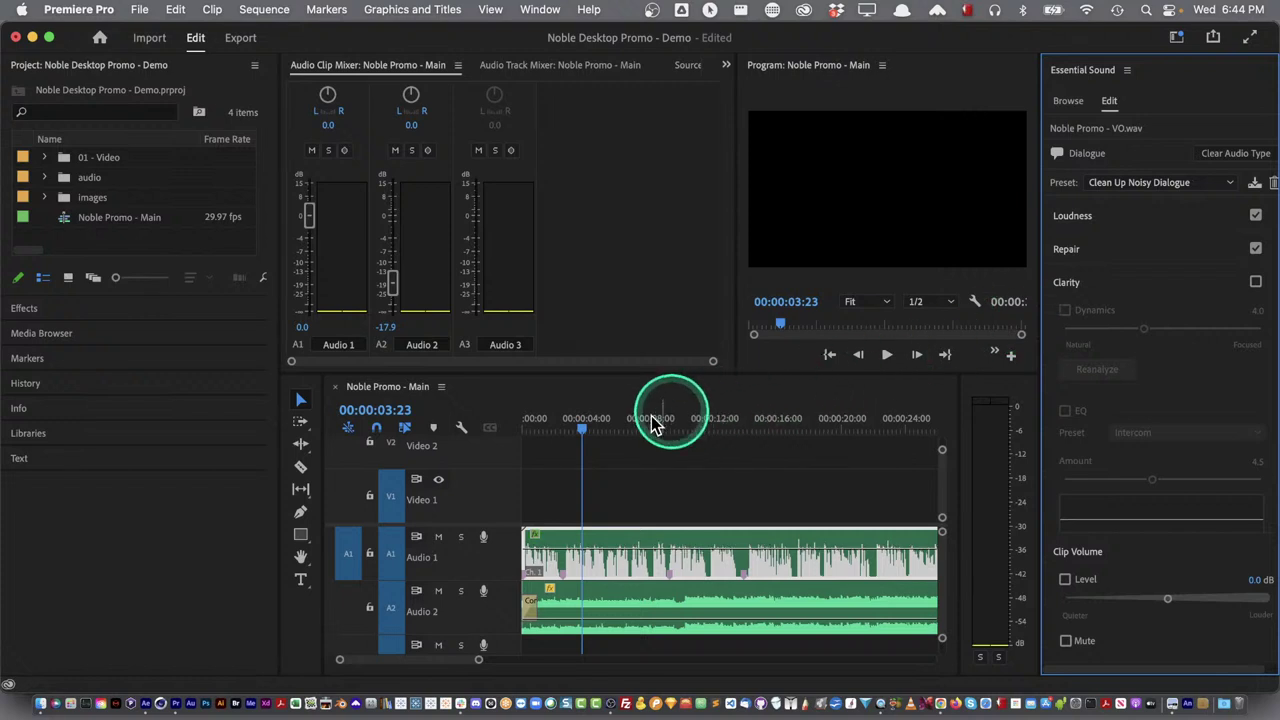
Play the sequence from 00:00:02:04 to about 00:00:06:18 to check the cleaned-up voice-over
left_click_drag(571, 423, 560, 430)
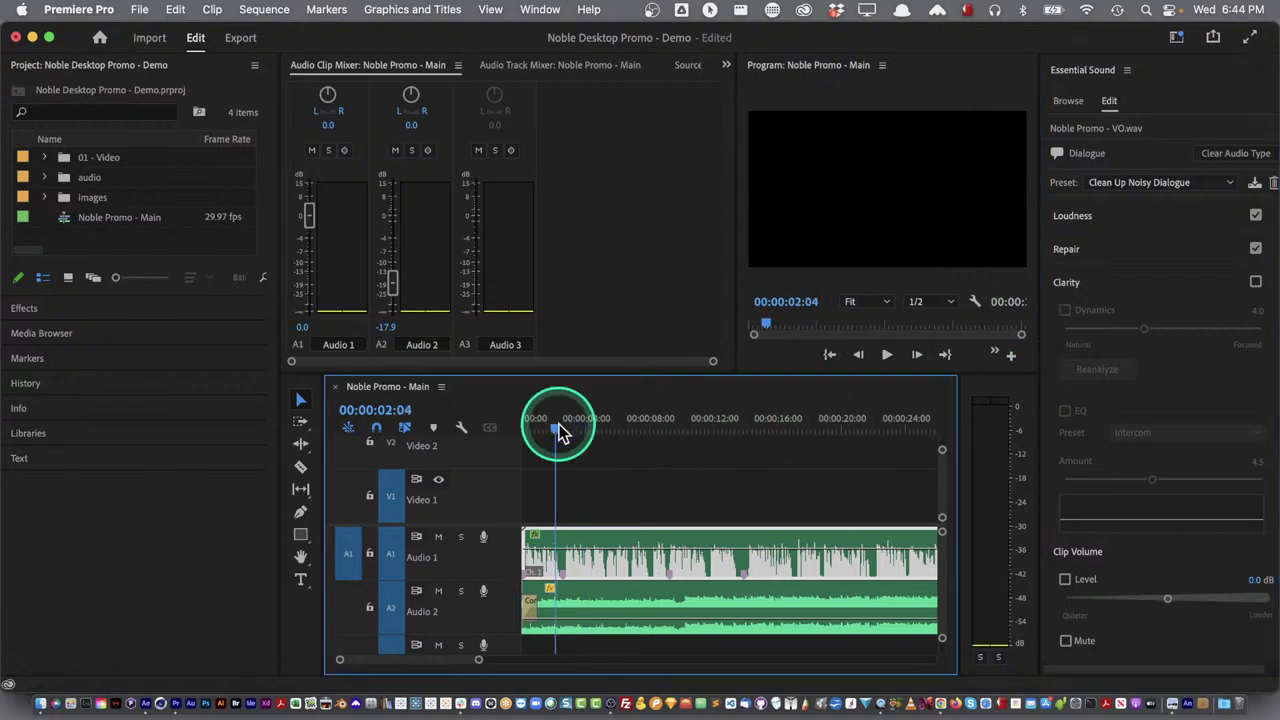
key("space")
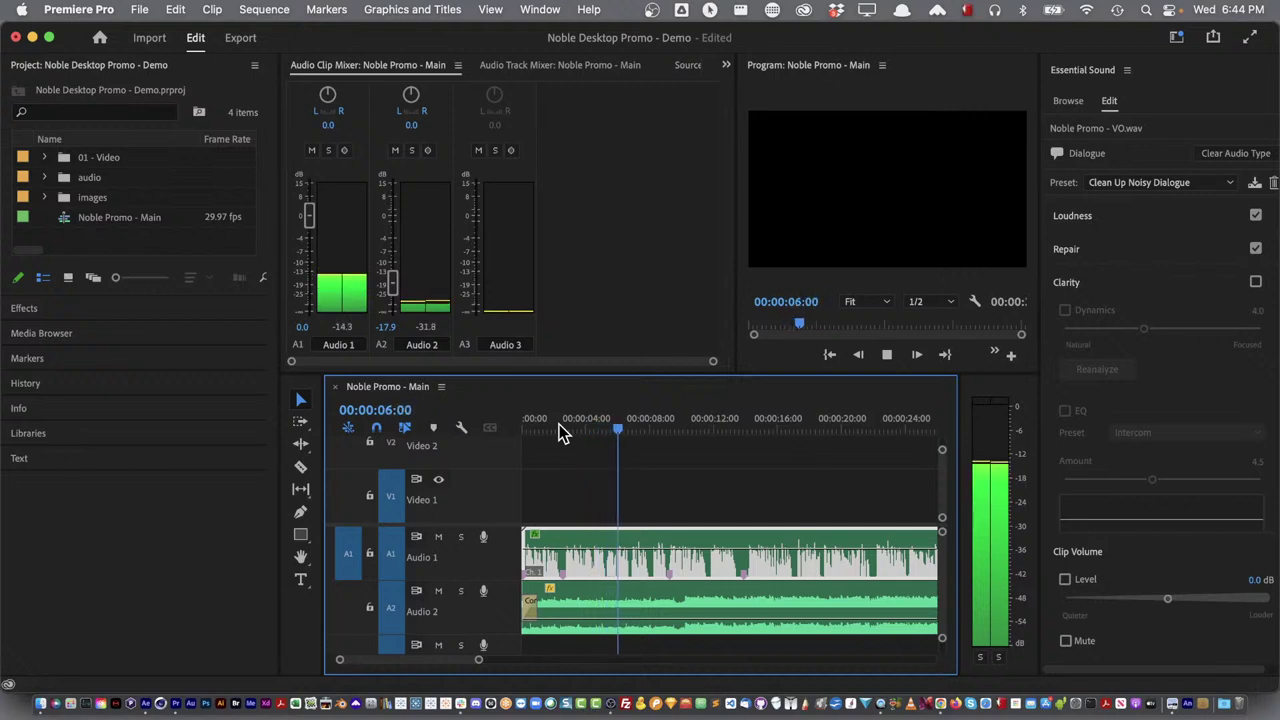
key("space")
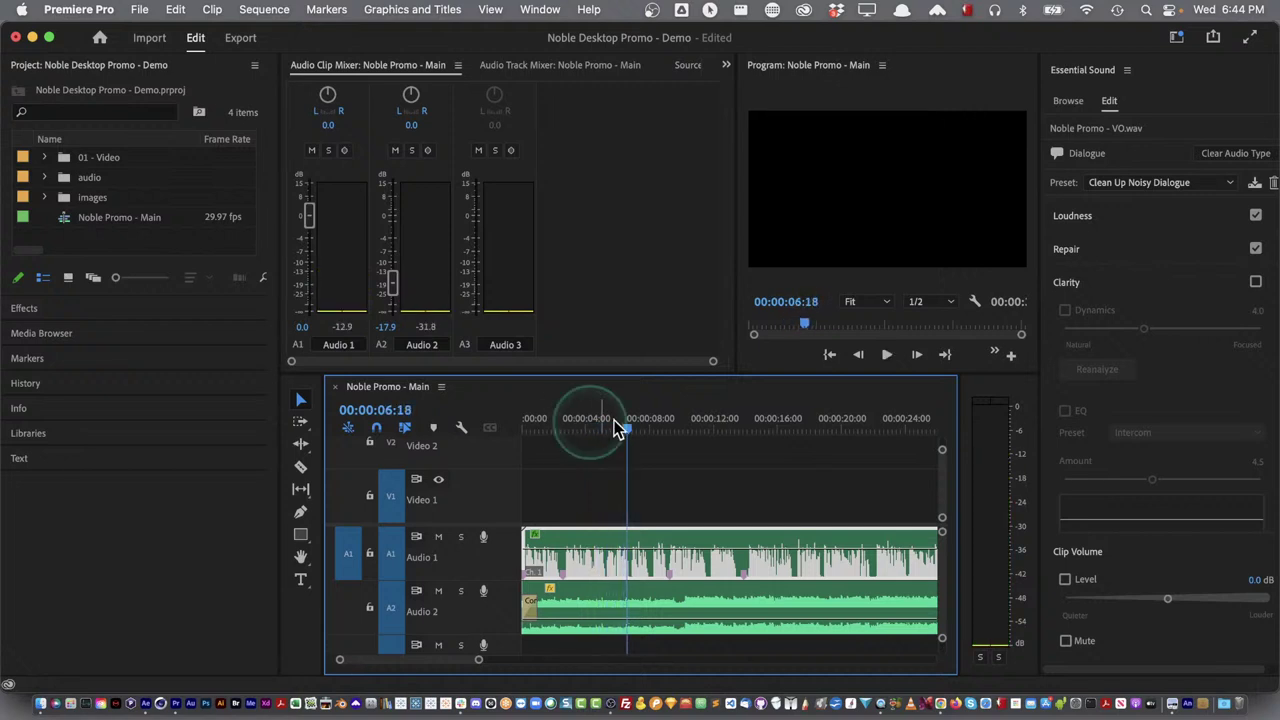
Enable Clarity and EQ for the voice-over with the Subtle Boost (Male) EQ preset, and play about three seconds to check it
left_click(1257, 283)
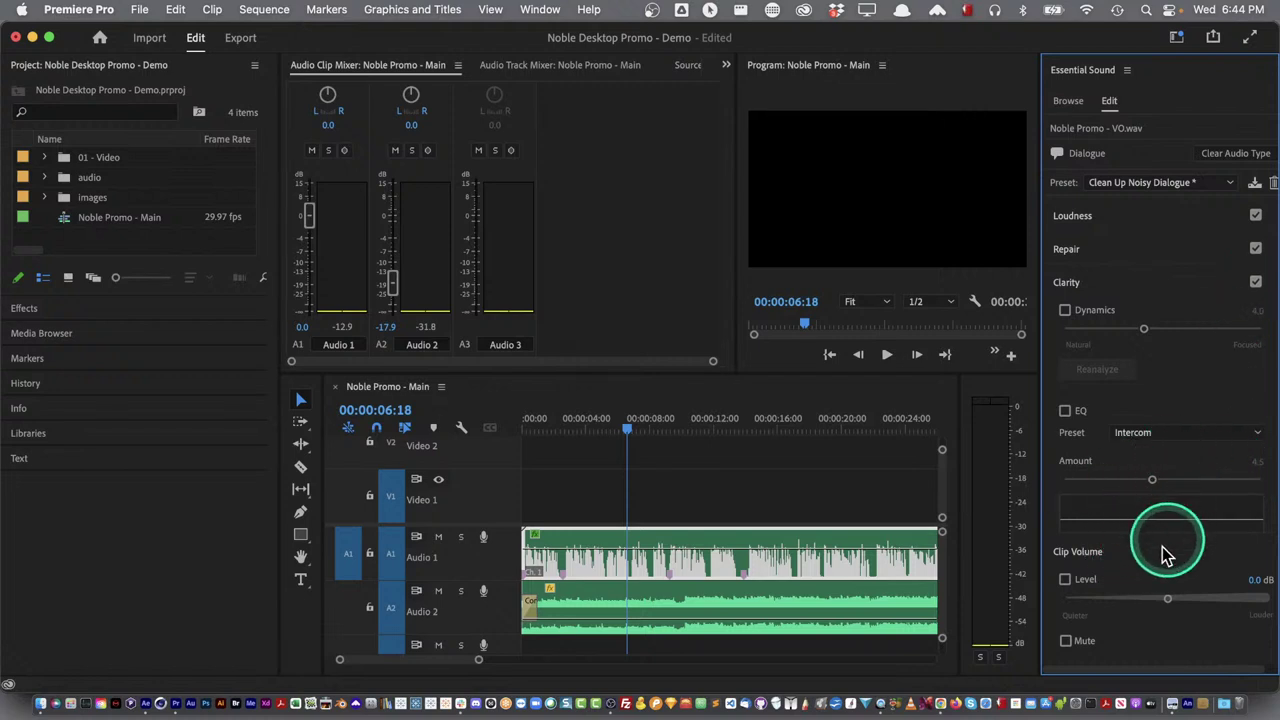
left_click(1065, 411)
left_click(1180, 433)
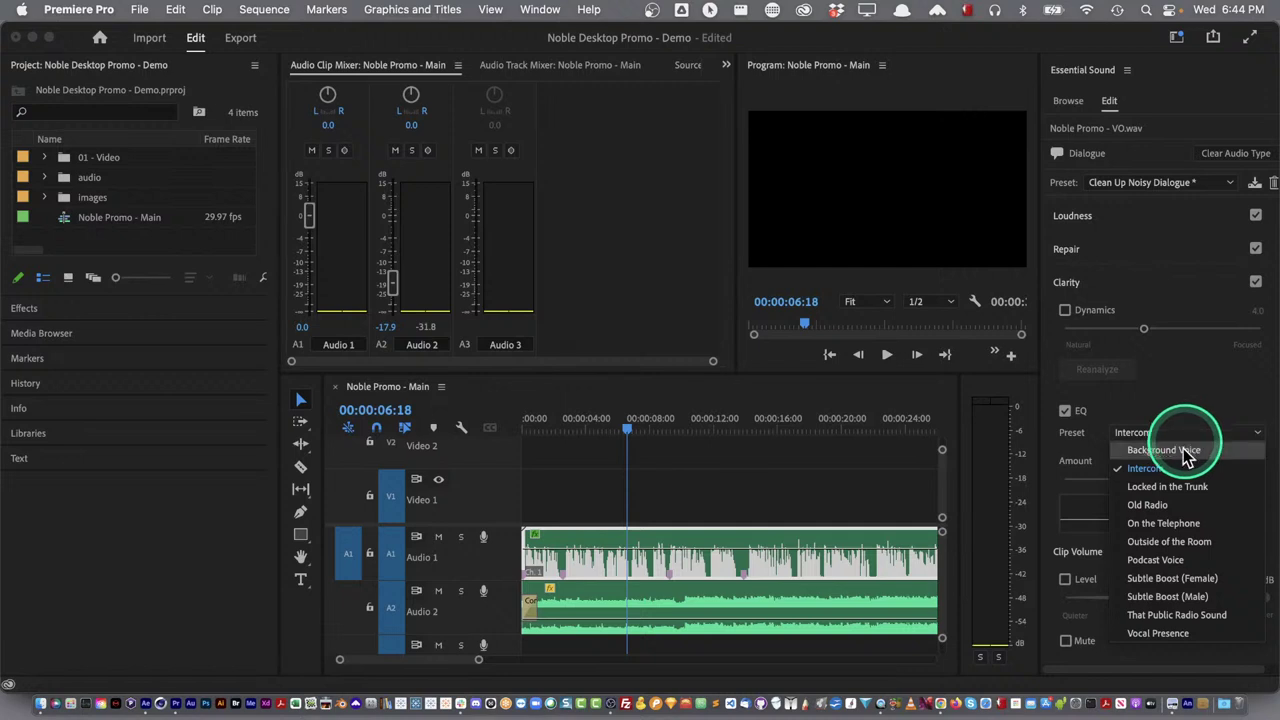
left_click(1175, 599)
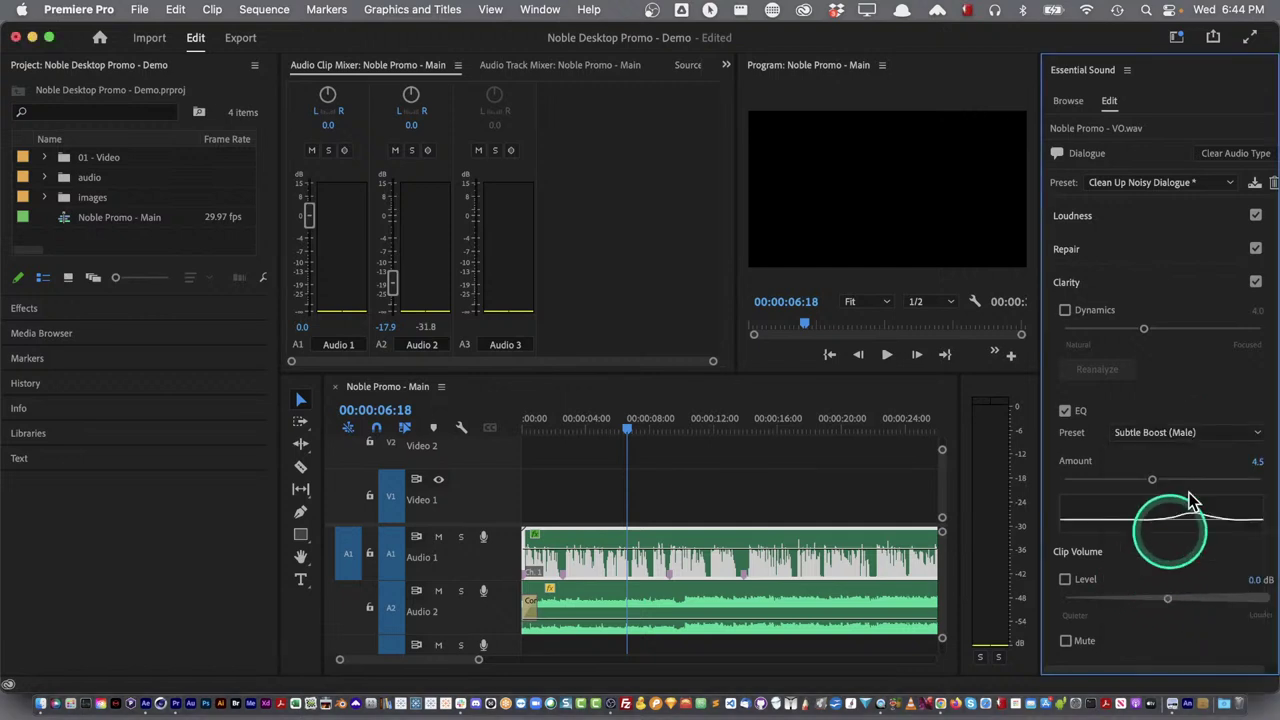
key("space")
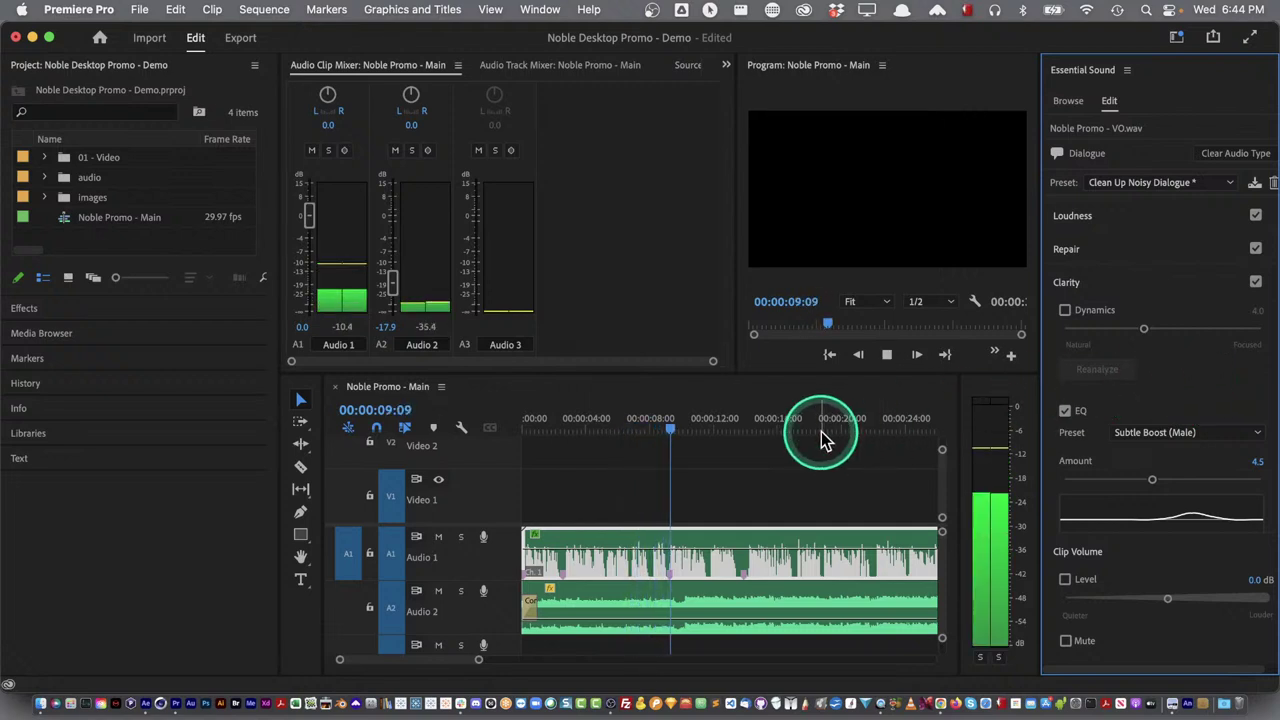
key("space")
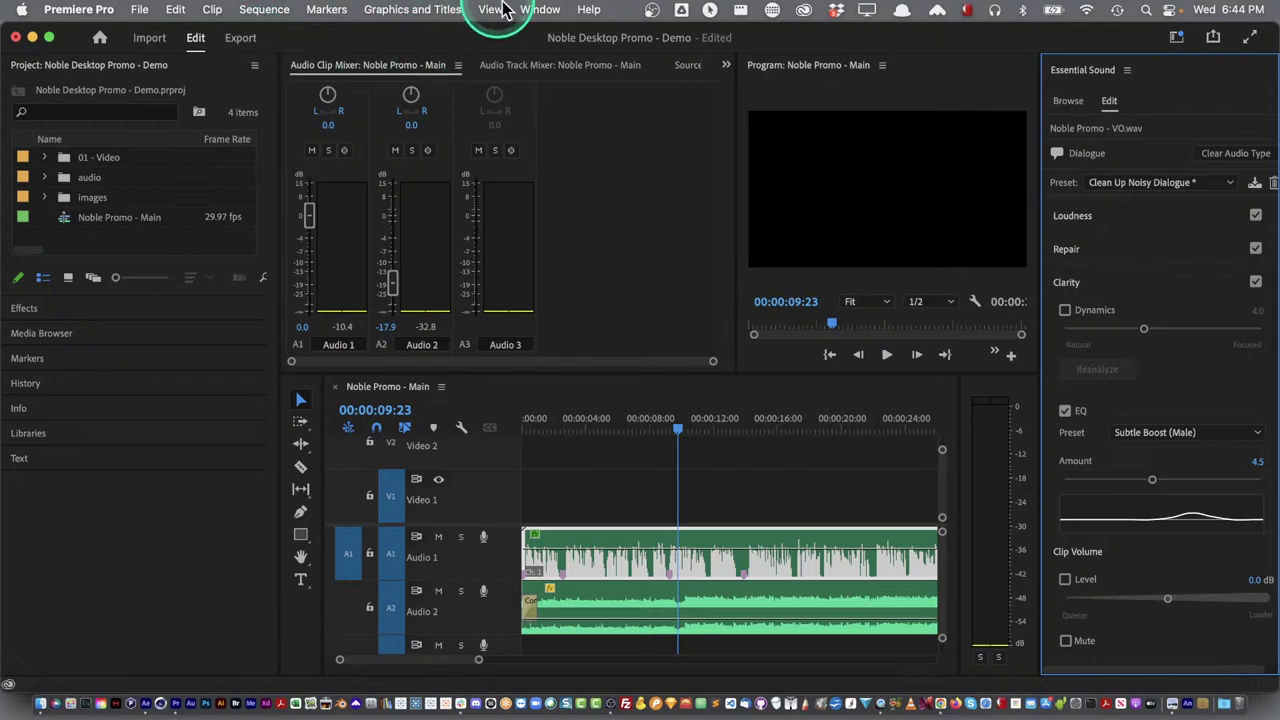
Switch back to the Editing workspace
left_click(548, 12)
mouse_move(565, 34)
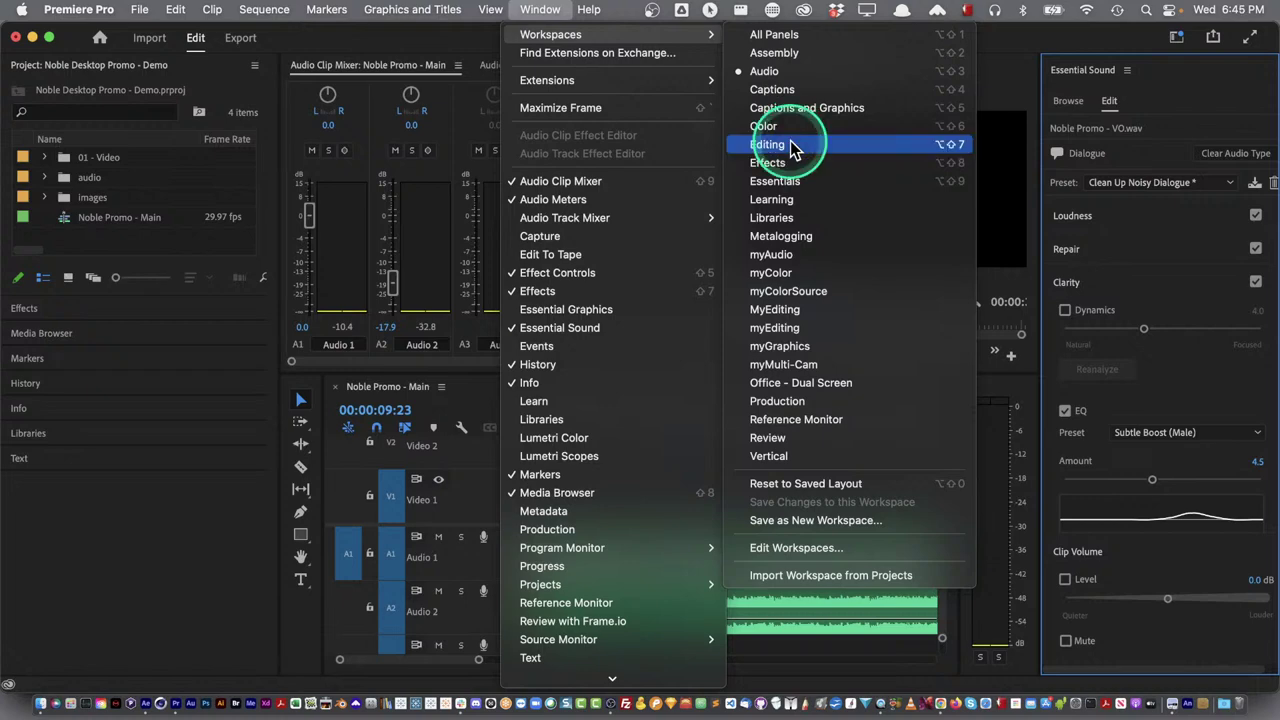
left_click(803, 143)
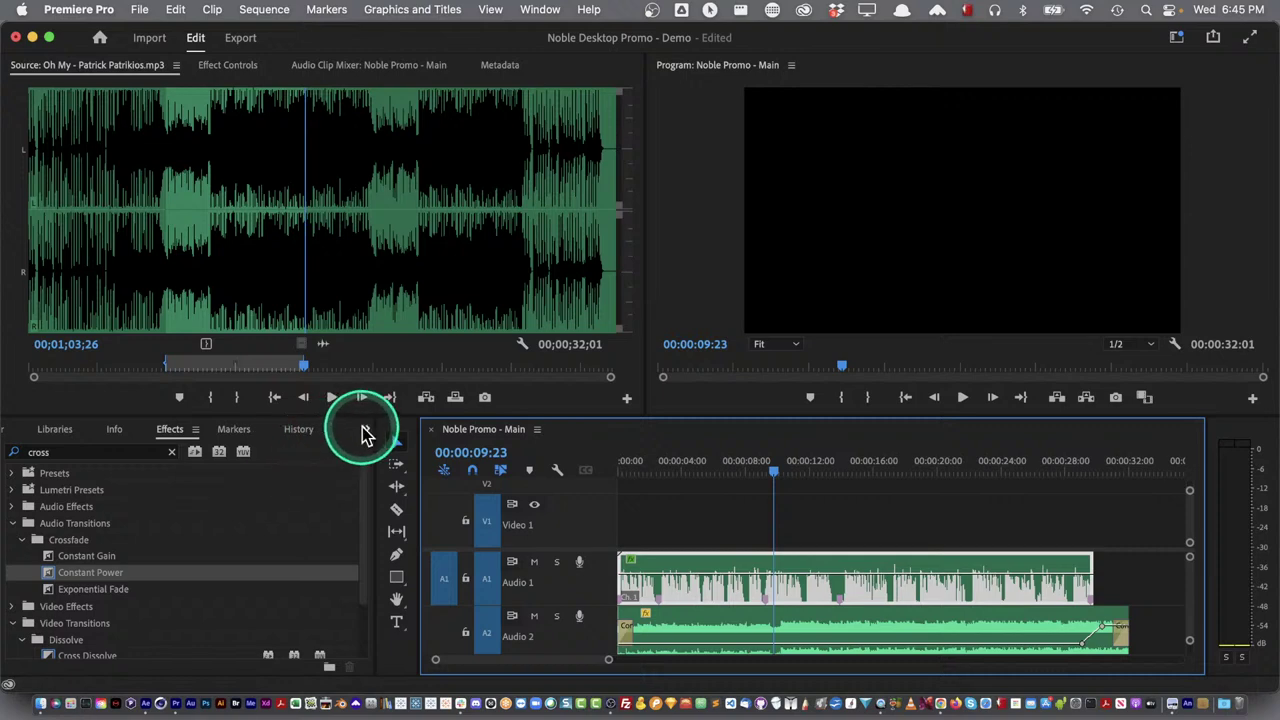
Bring up the project's media list and open the 01 - Video bin
left_click(365, 433)
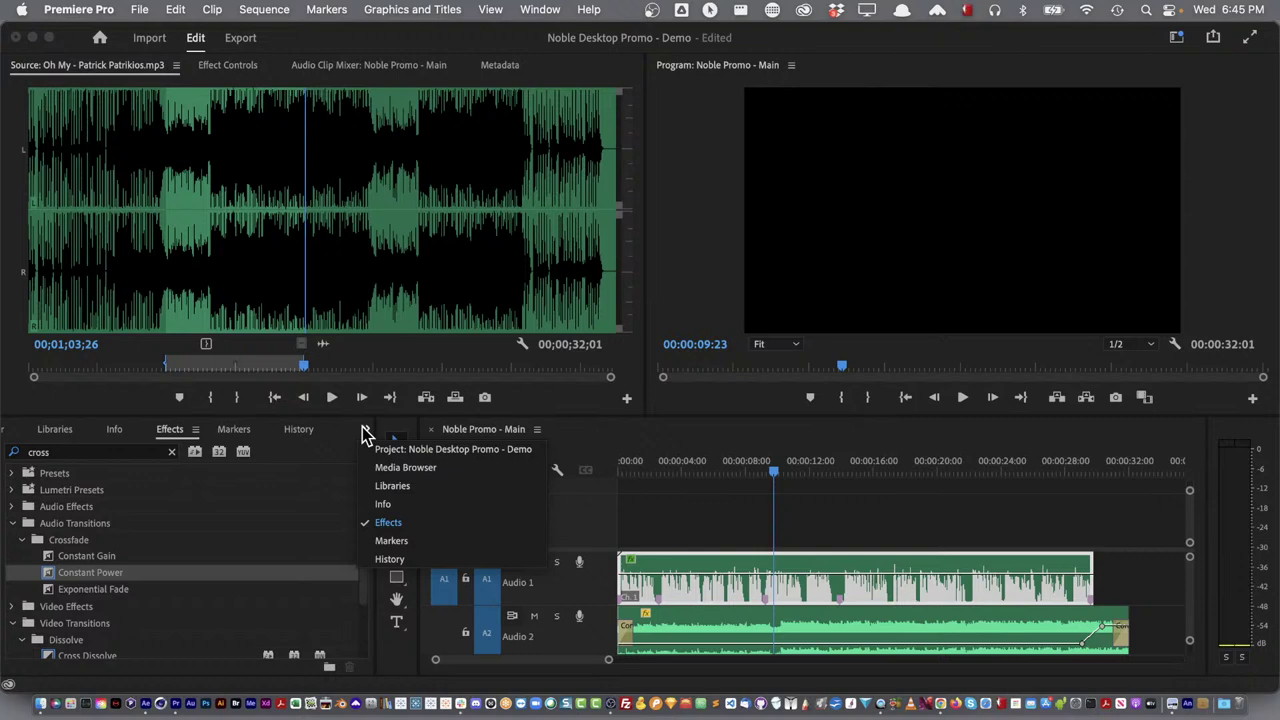
left_click(365, 433)
left_click_drag(365, 433, 390, 451)
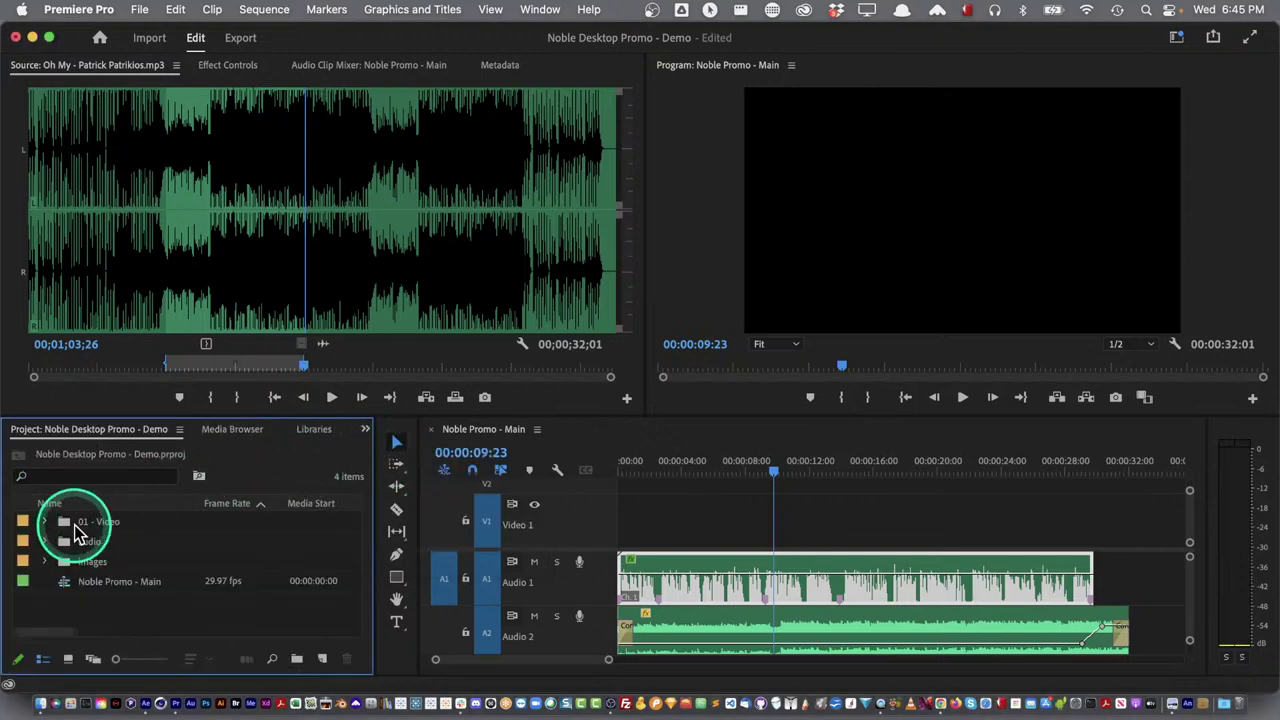
left_click_drag(78, 530, 66, 530)
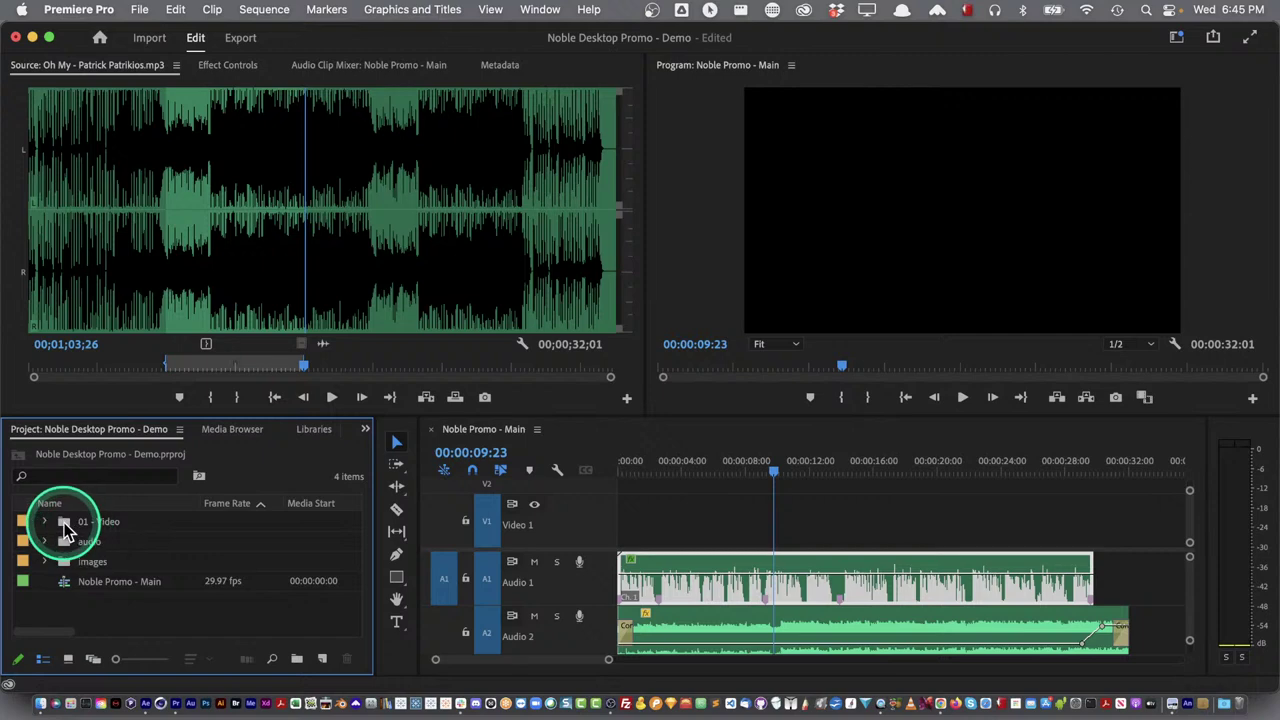
double_click(66, 530)
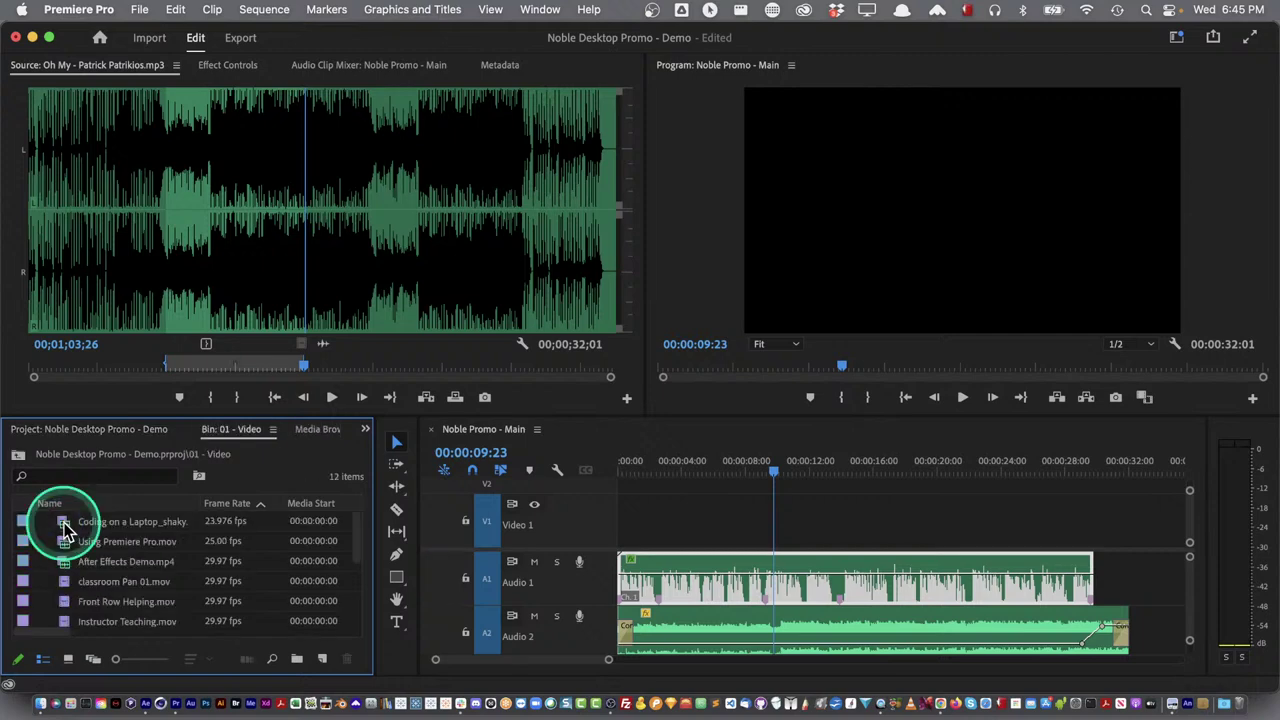
Maximize the 01 - Video bin, widen its Name column, and show the clips as enlarged thumbnails
left_click(220, 440)
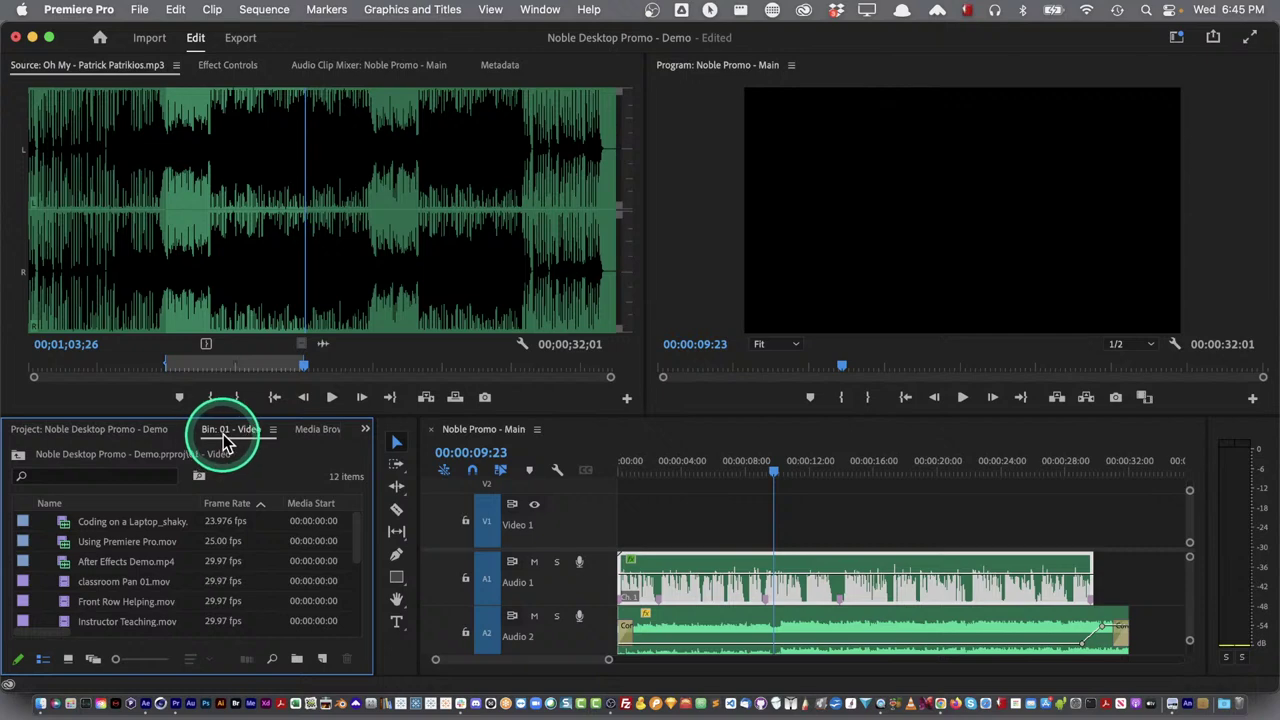
double_click(222, 438)
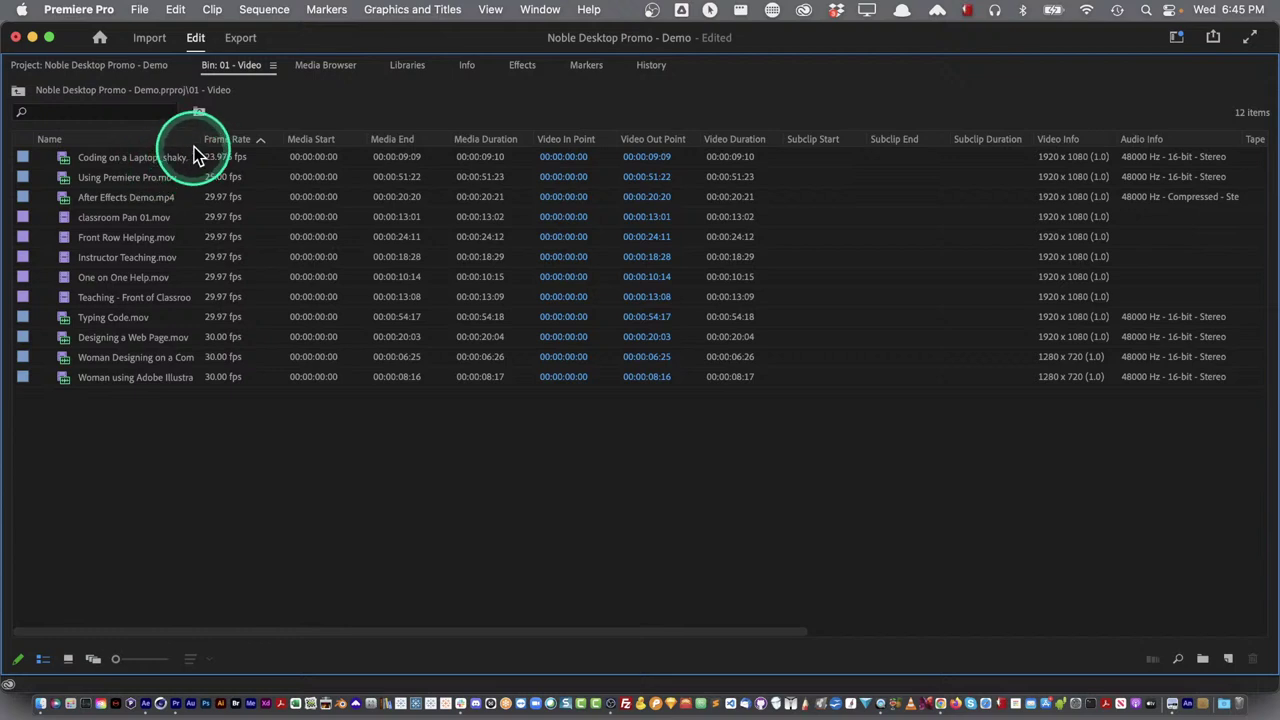
left_click_drag(199, 141, 257, 141)
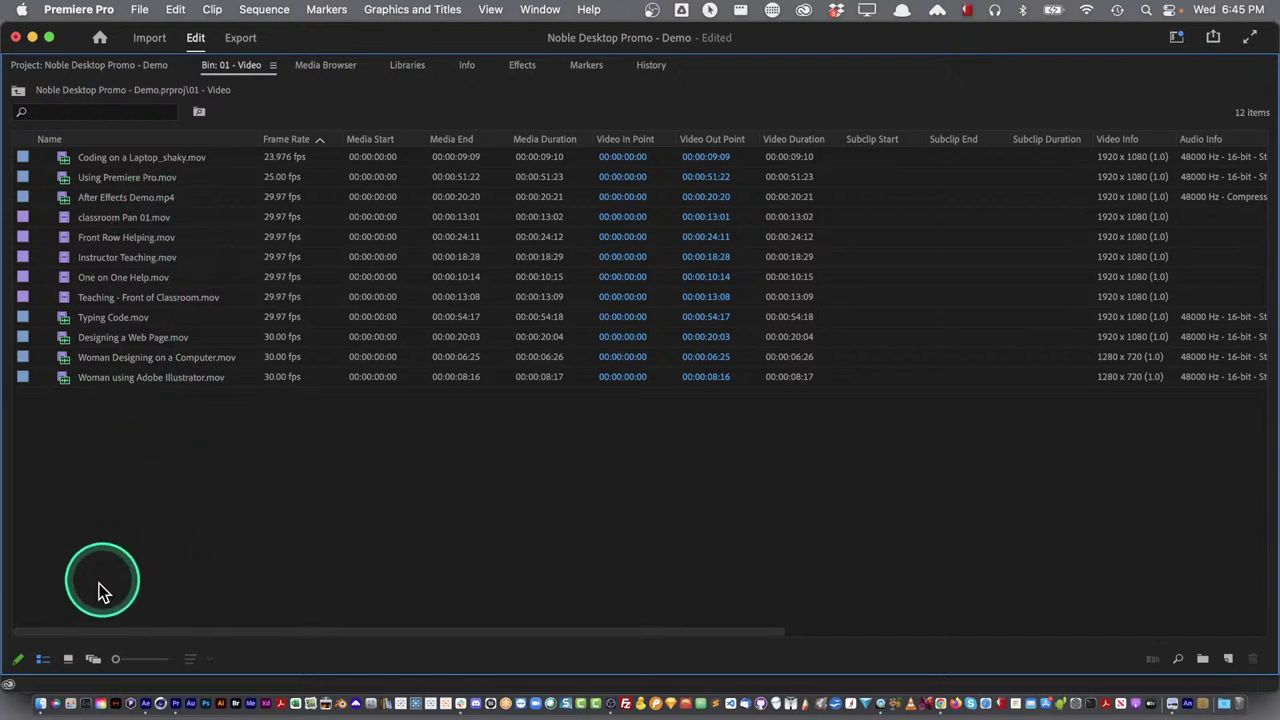
left_click(69, 661)
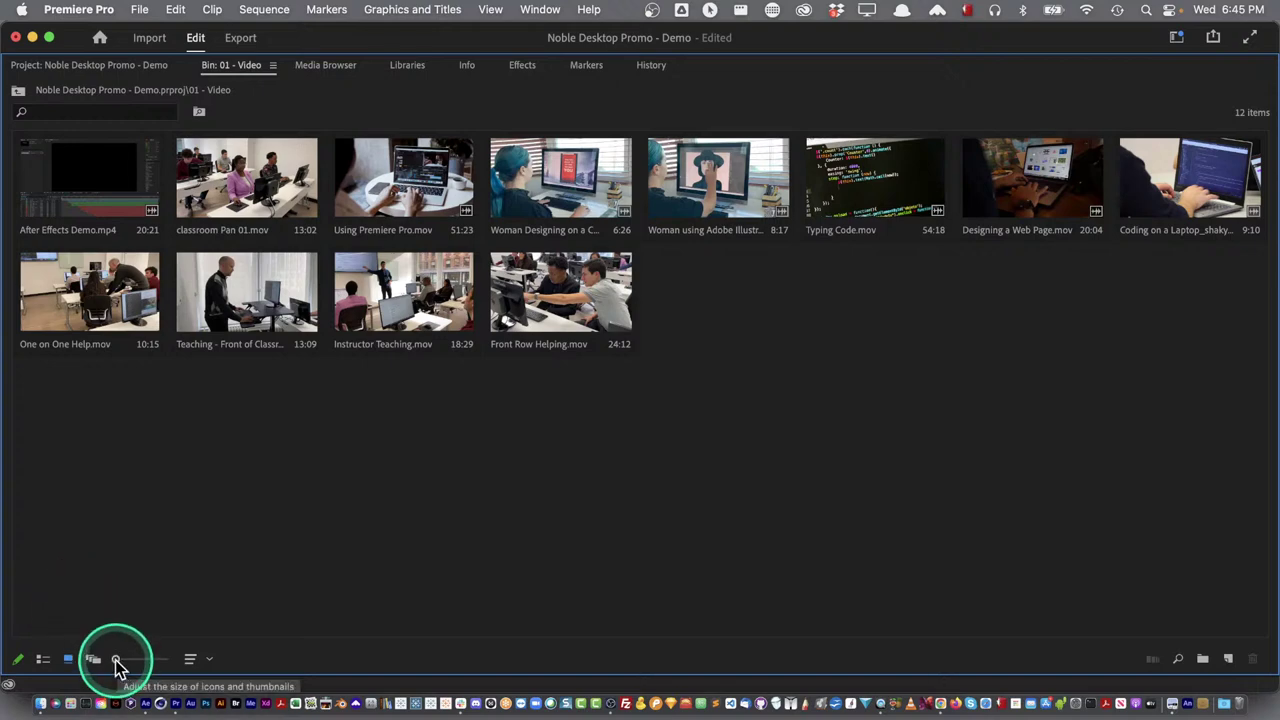
left_click_drag(116, 661, 133, 664)
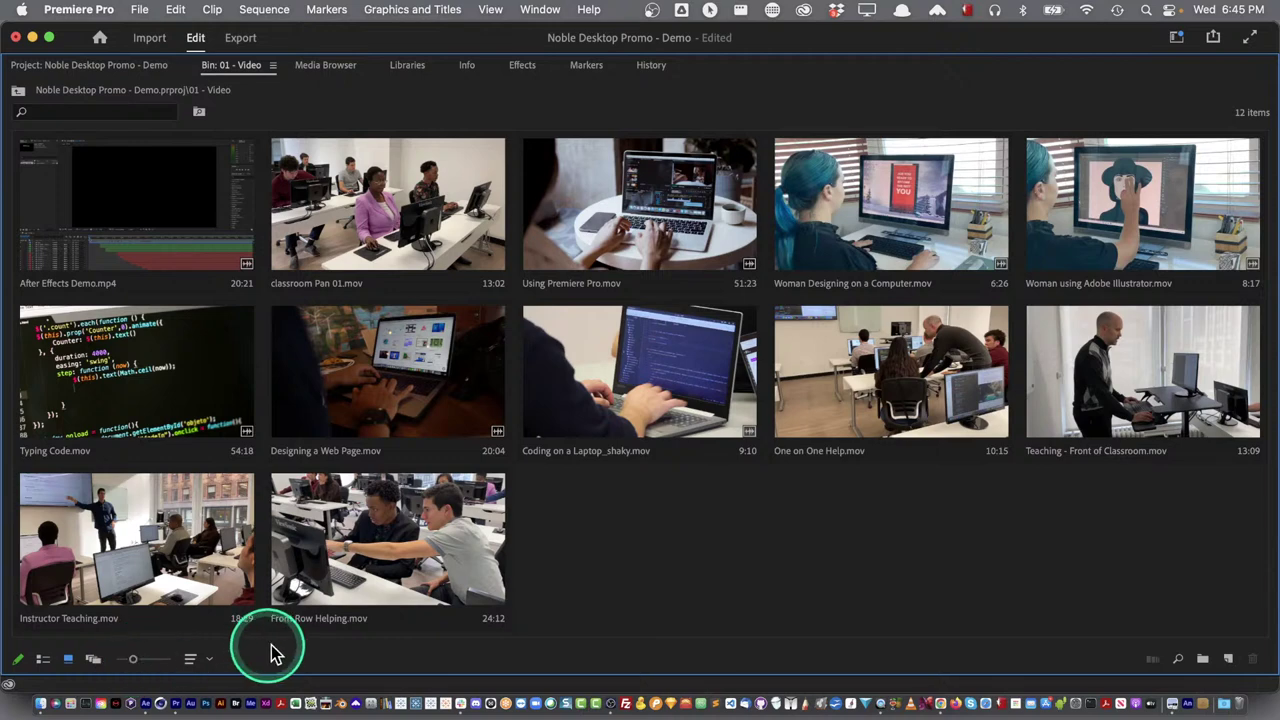
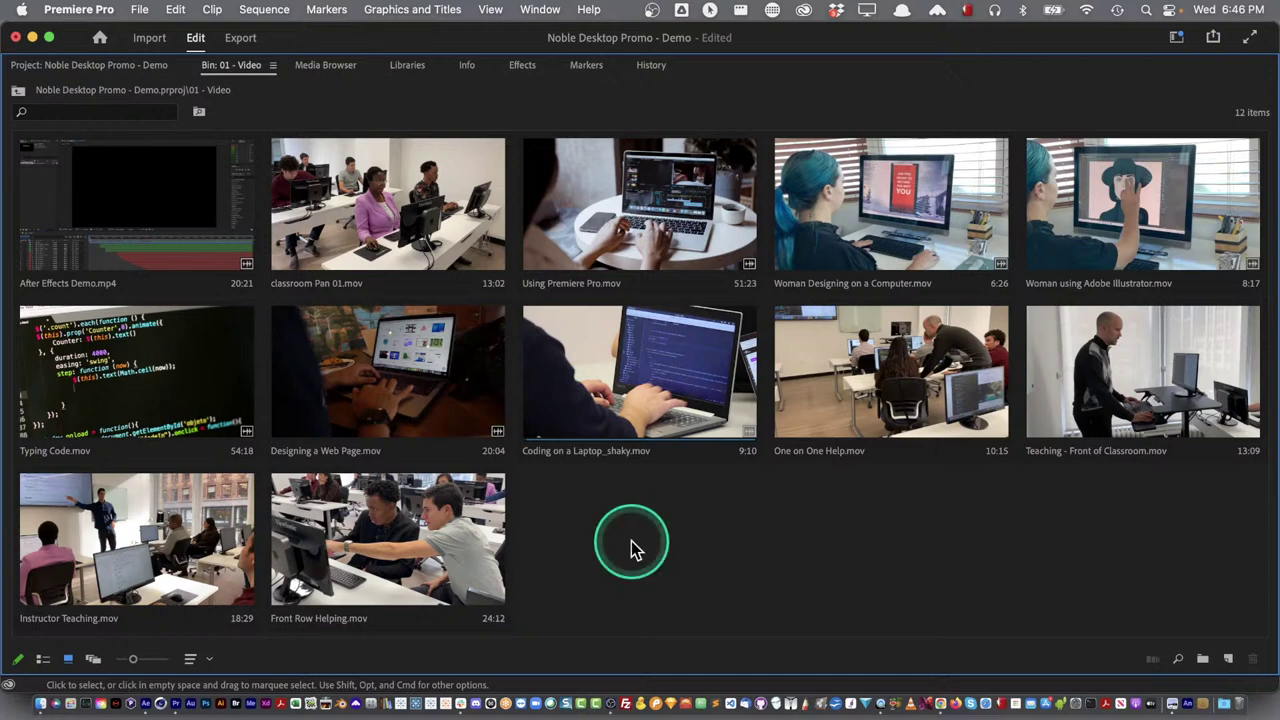
Preview Instructor Teaching.mov in the bin and load it into the Source Monitor
left_click(148, 556)
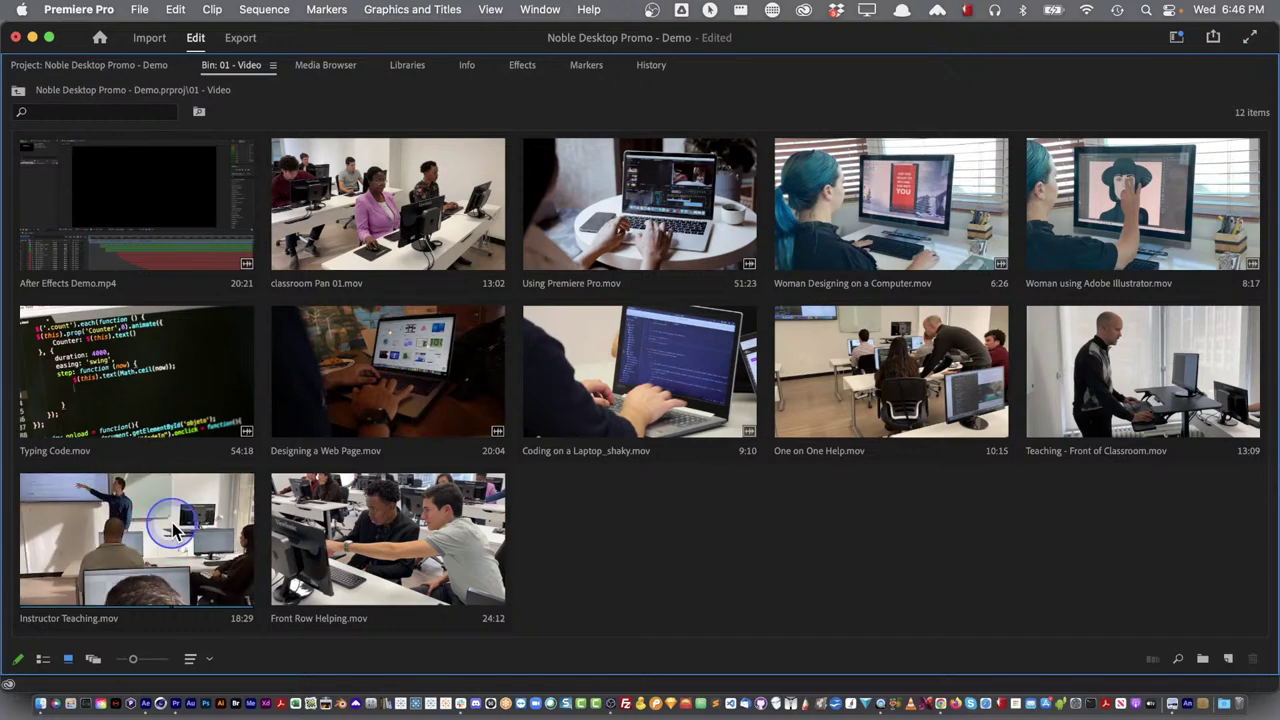
double_click(173, 530)
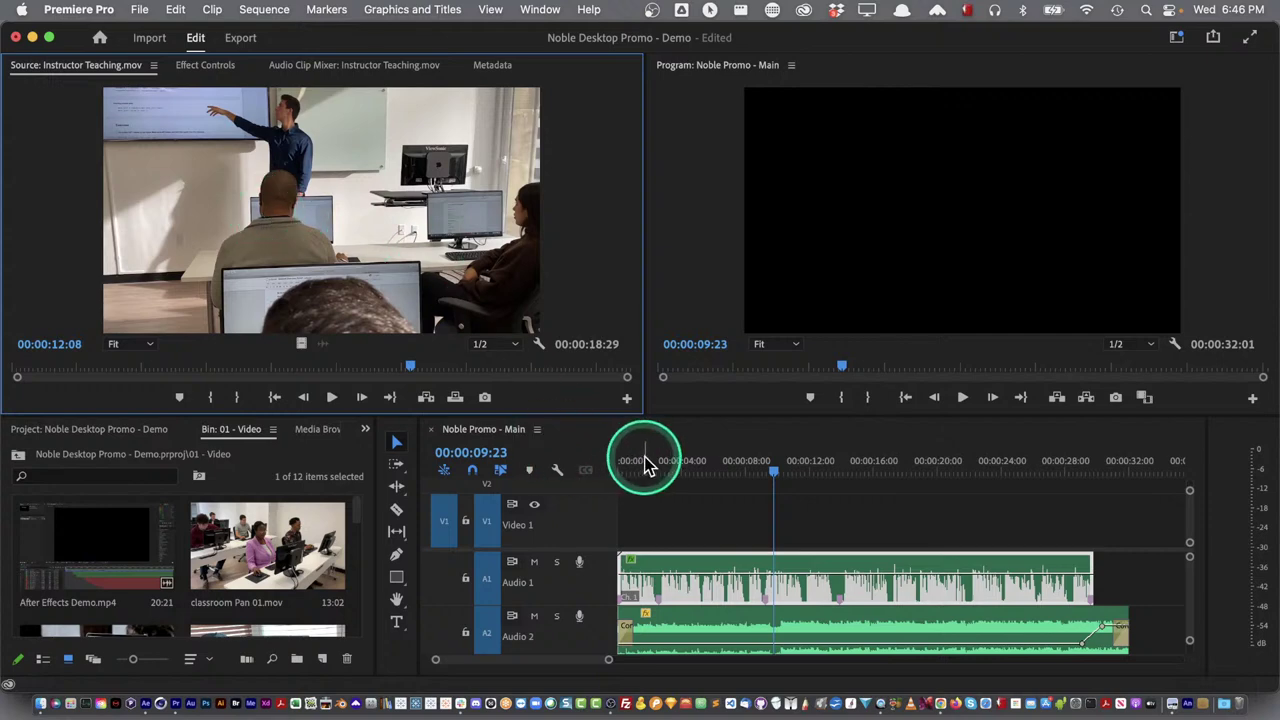
Play the sequence from its start to about 00:00:04:03 and position the playhead at 00:00:02:15, where the first phrase ends
left_click_drag(651, 457, 574, 471)
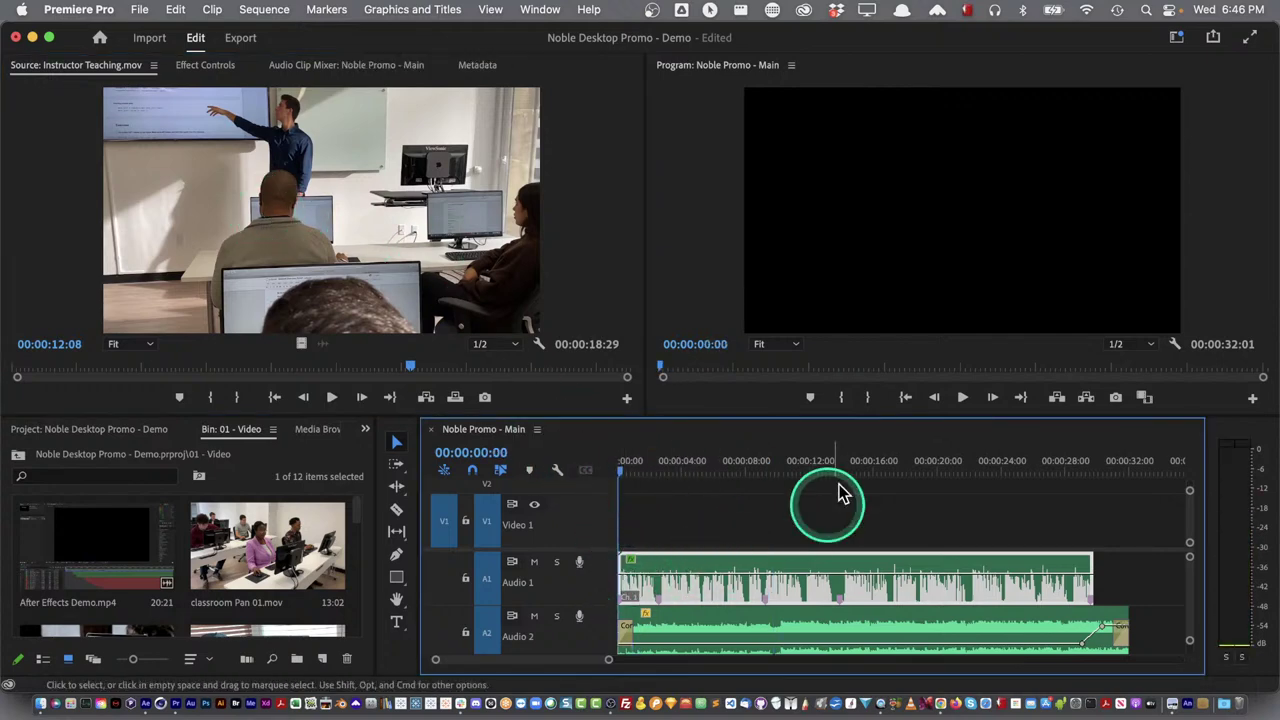
key("space")
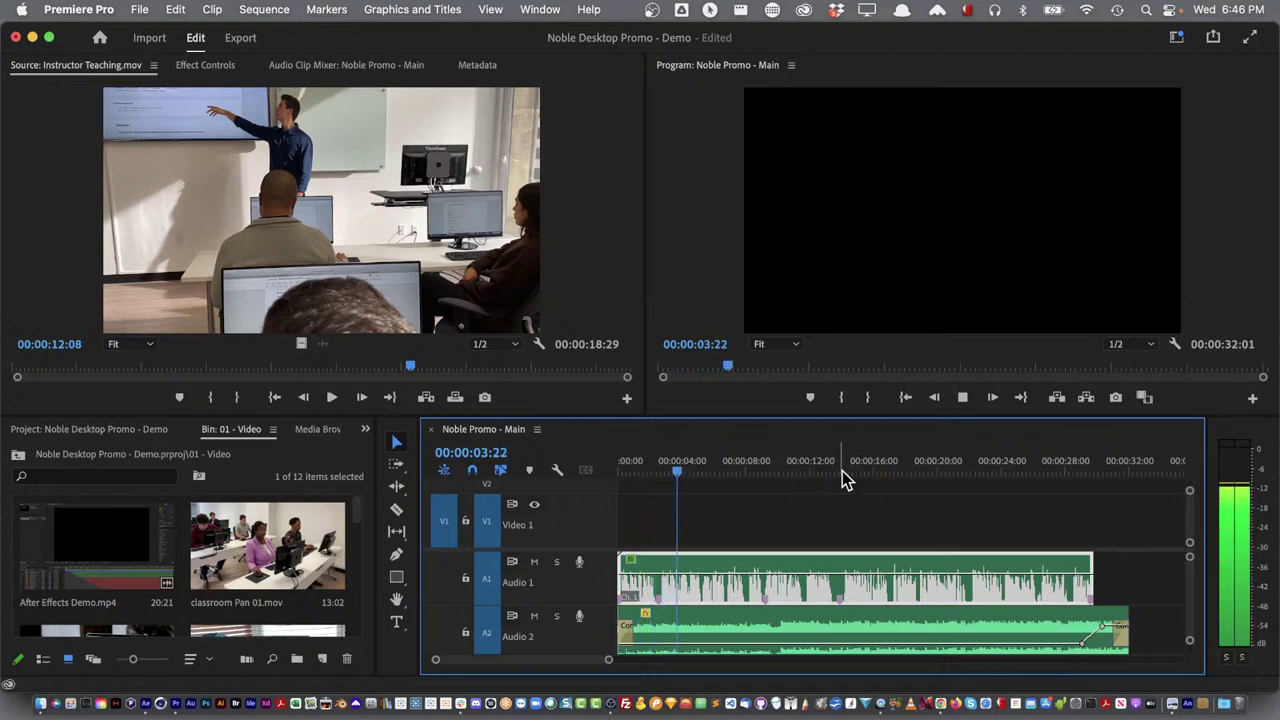
left_click_drag(842, 480, 607, 585)
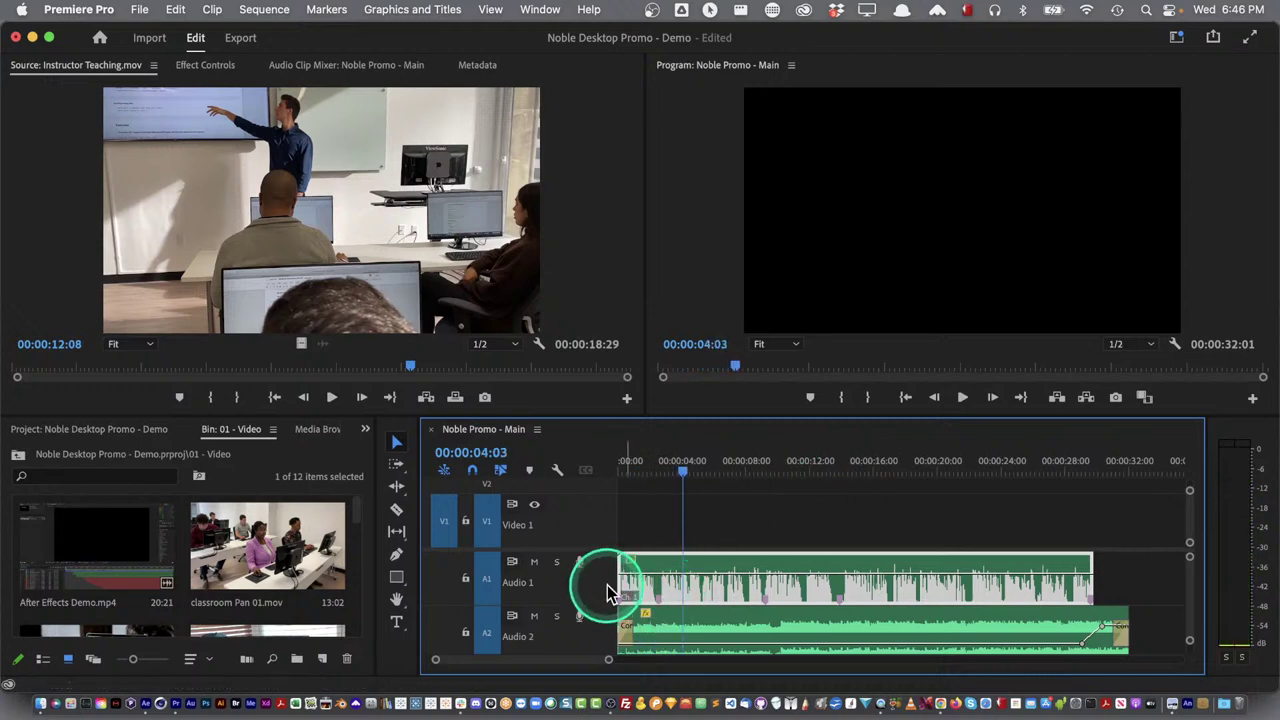
left_click(655, 468)
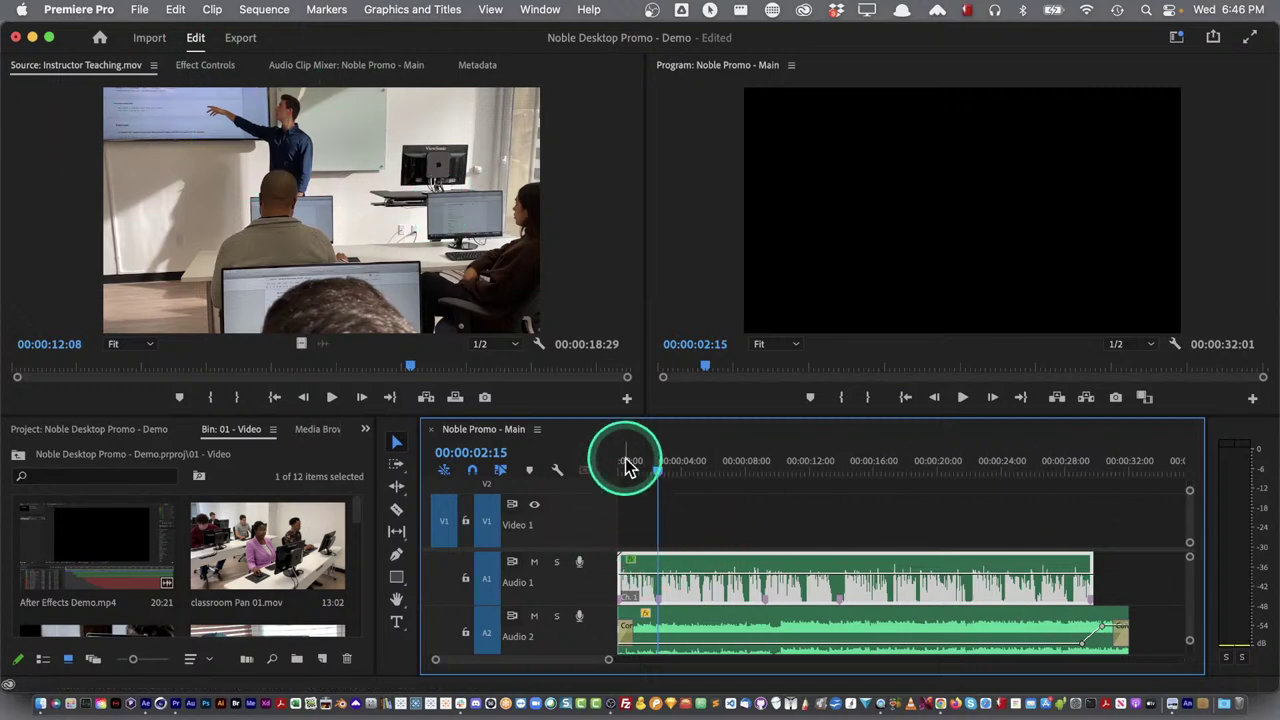
Try placing the full Instructor Teaching.mov clip at the start of Video 1, and undo the placement
left_click_drag(640, 468, 571, 471)
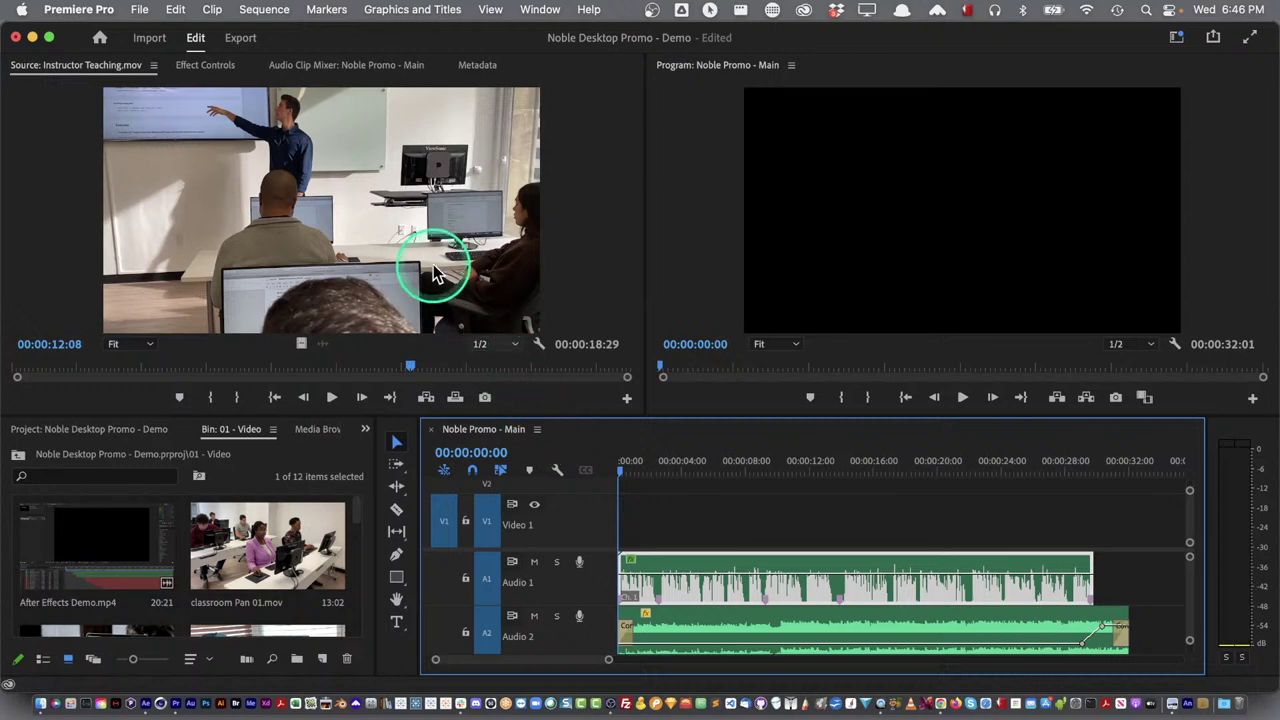
left_click_drag(340, 230, 610, 518)
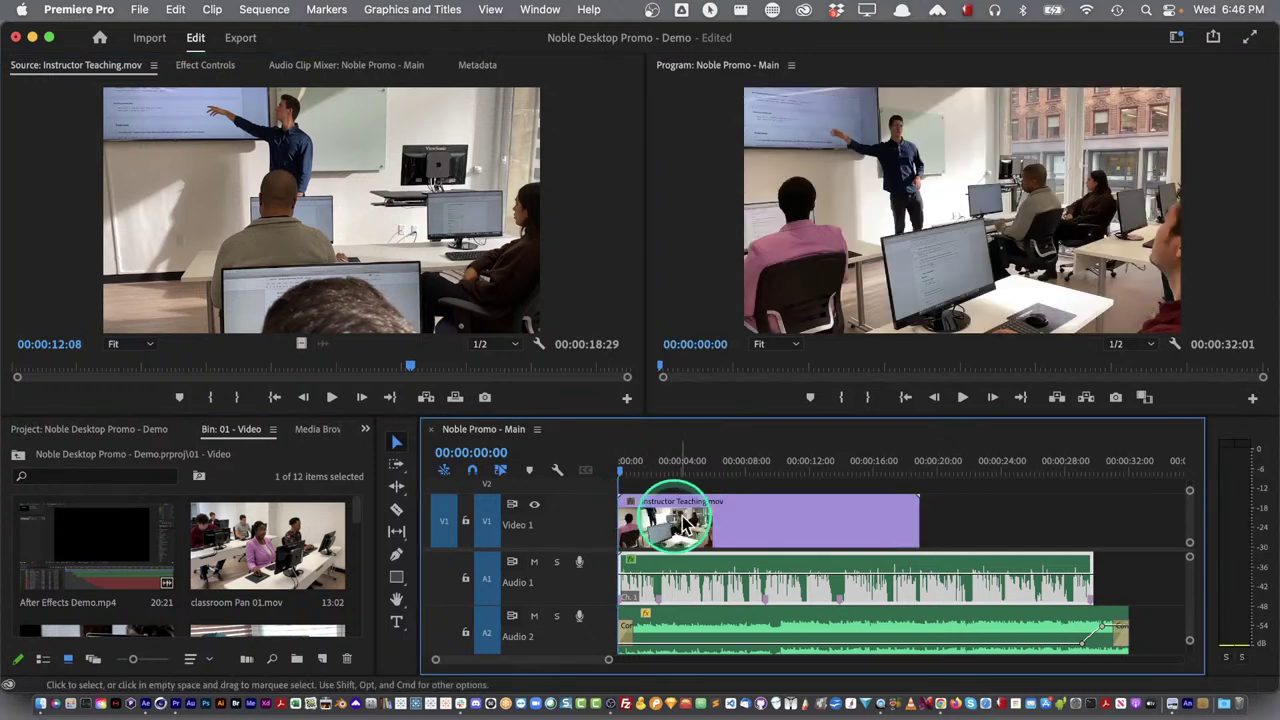
key("super+z")
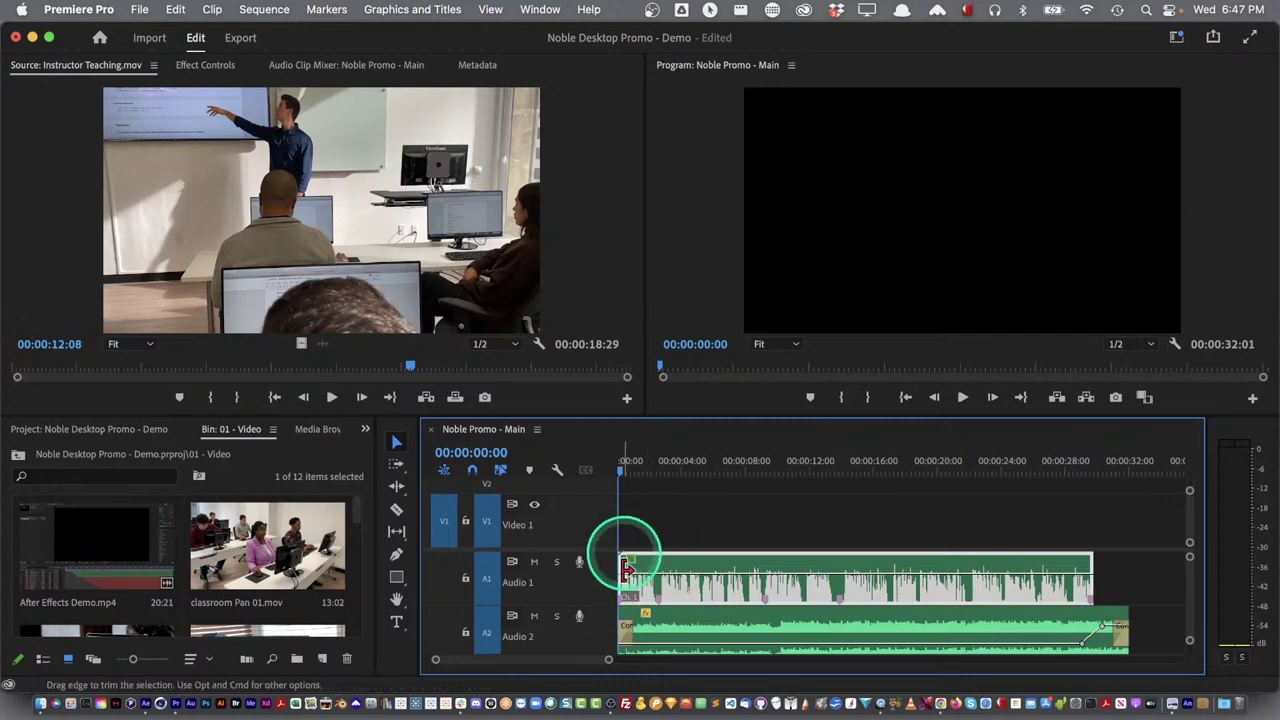
Mark an In point at the start of the sequence and an Out point at 00:00:02:15
left_click(612, 472)
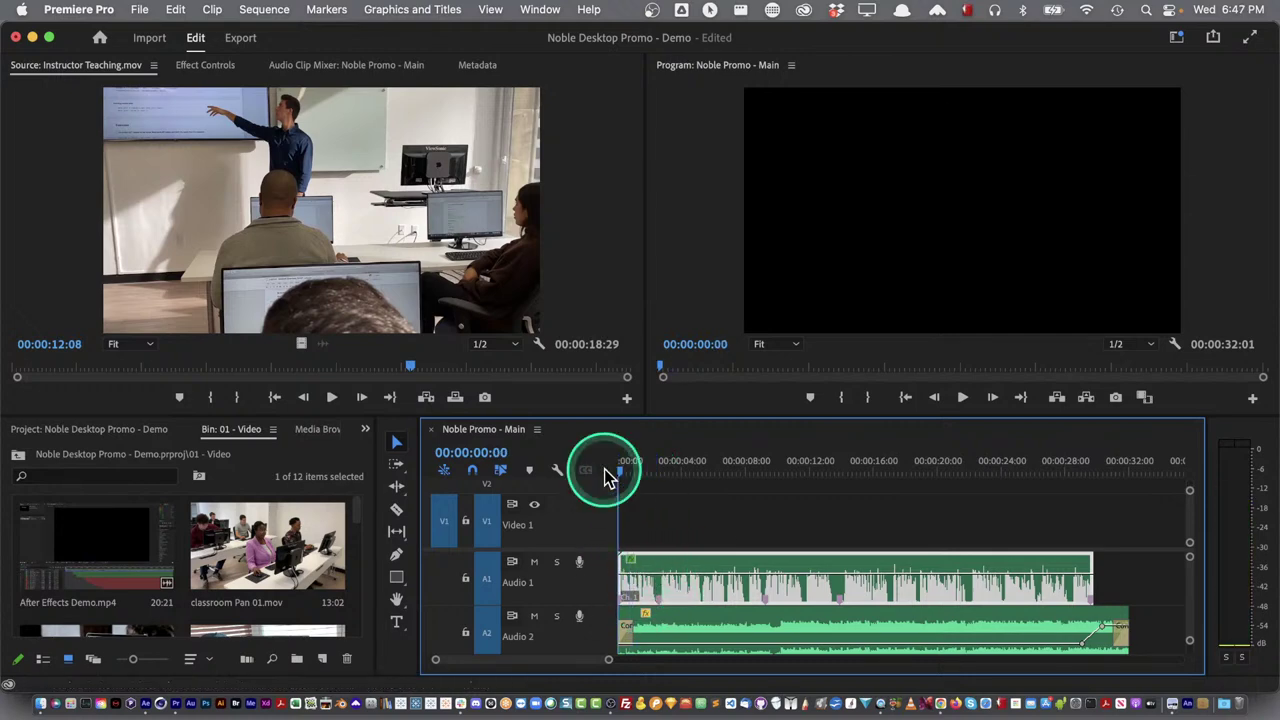
left_click(668, 541)
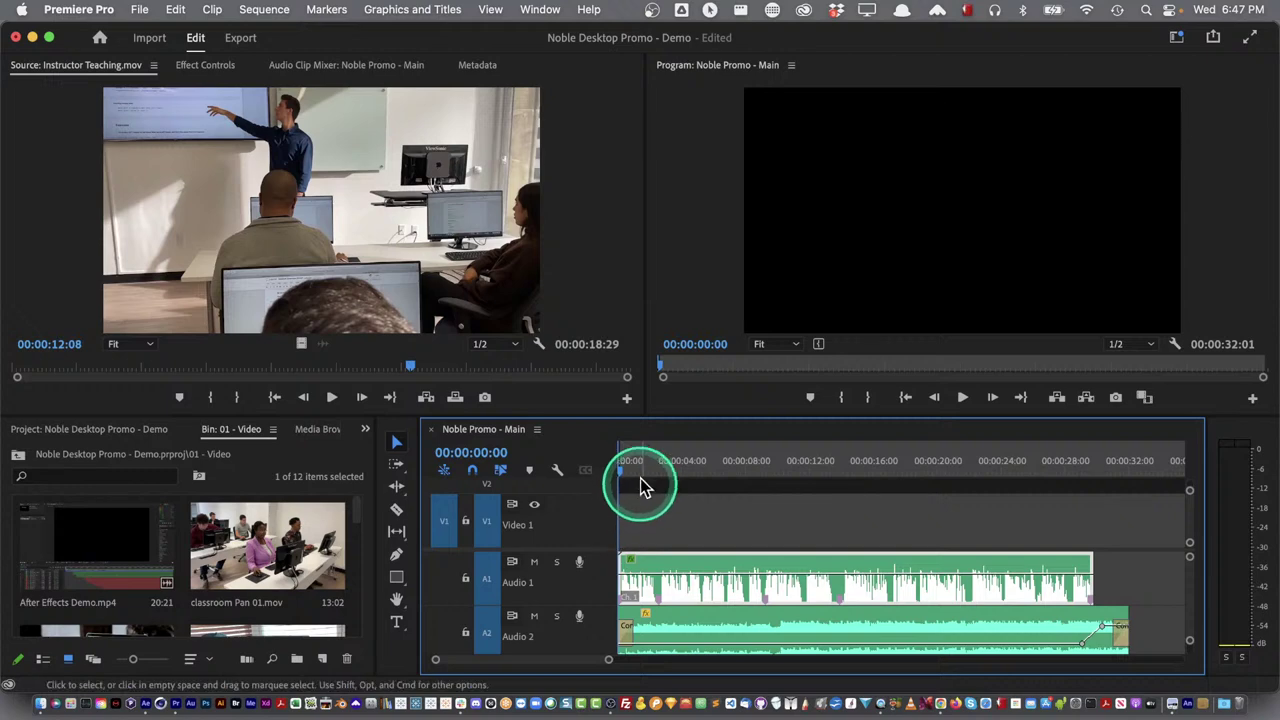
left_click_drag(620, 478, 660, 480)
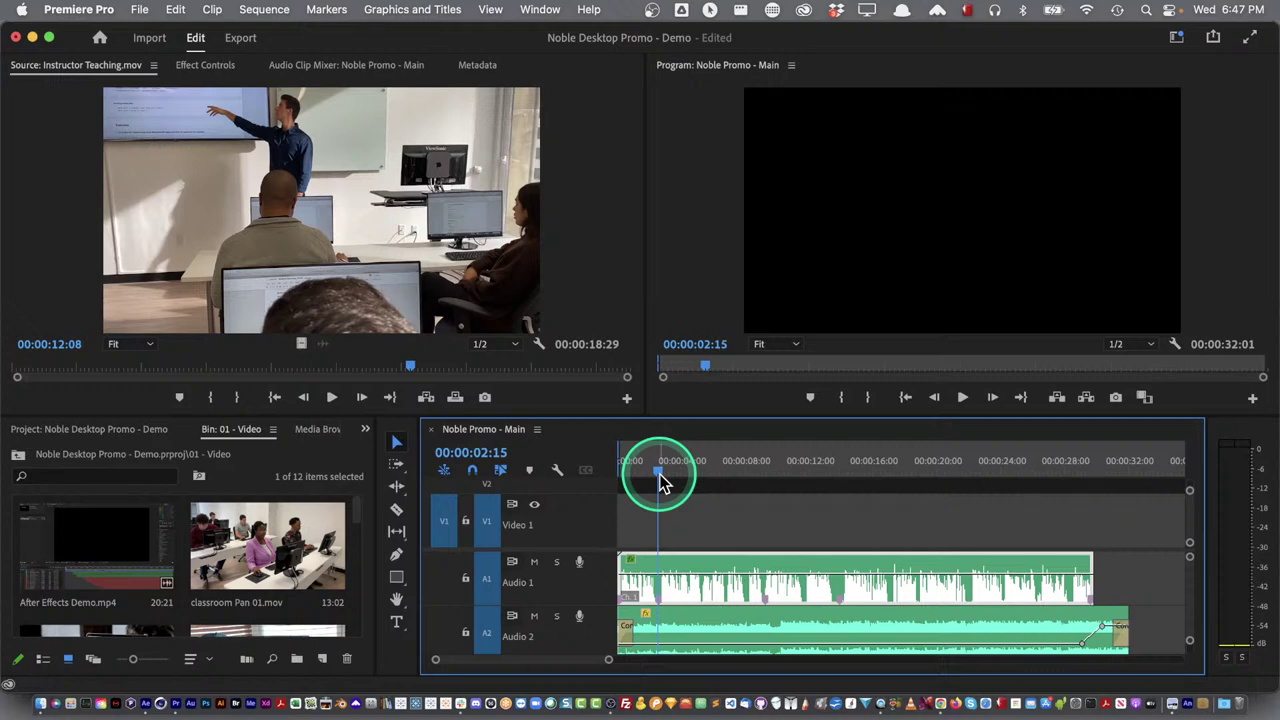
key("o")
left_click(631, 451)
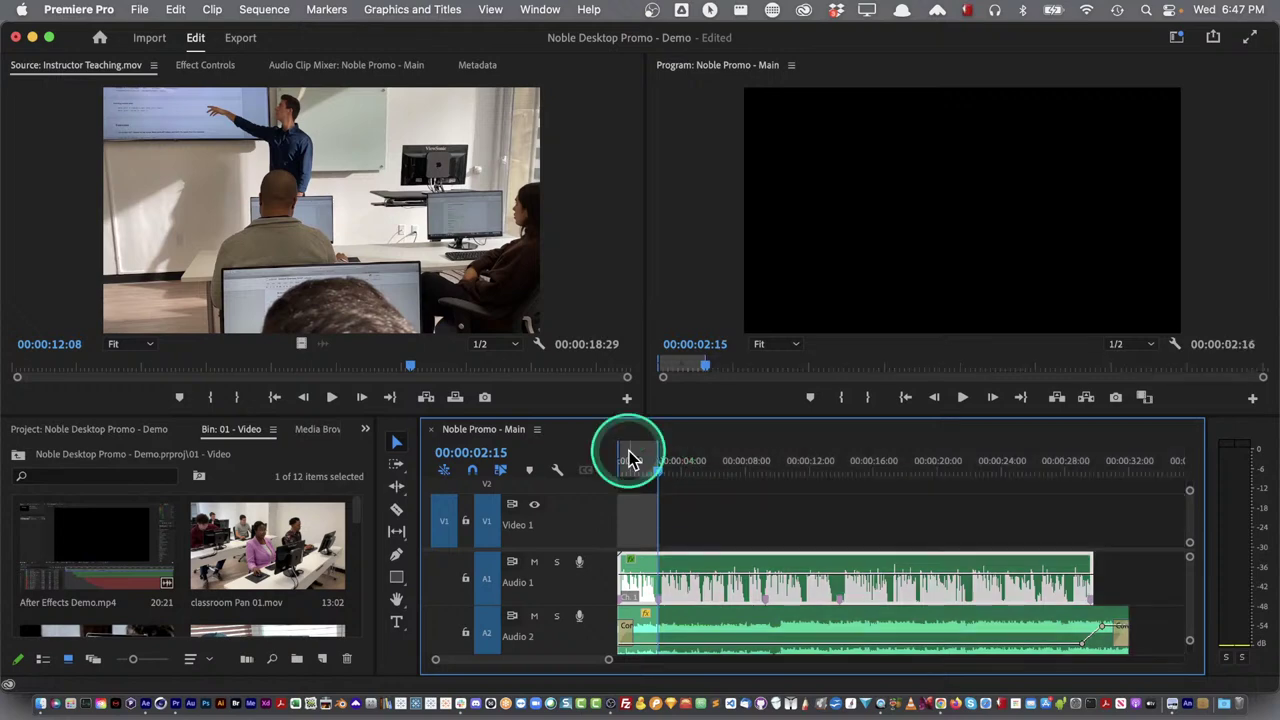
left_click(652, 524)
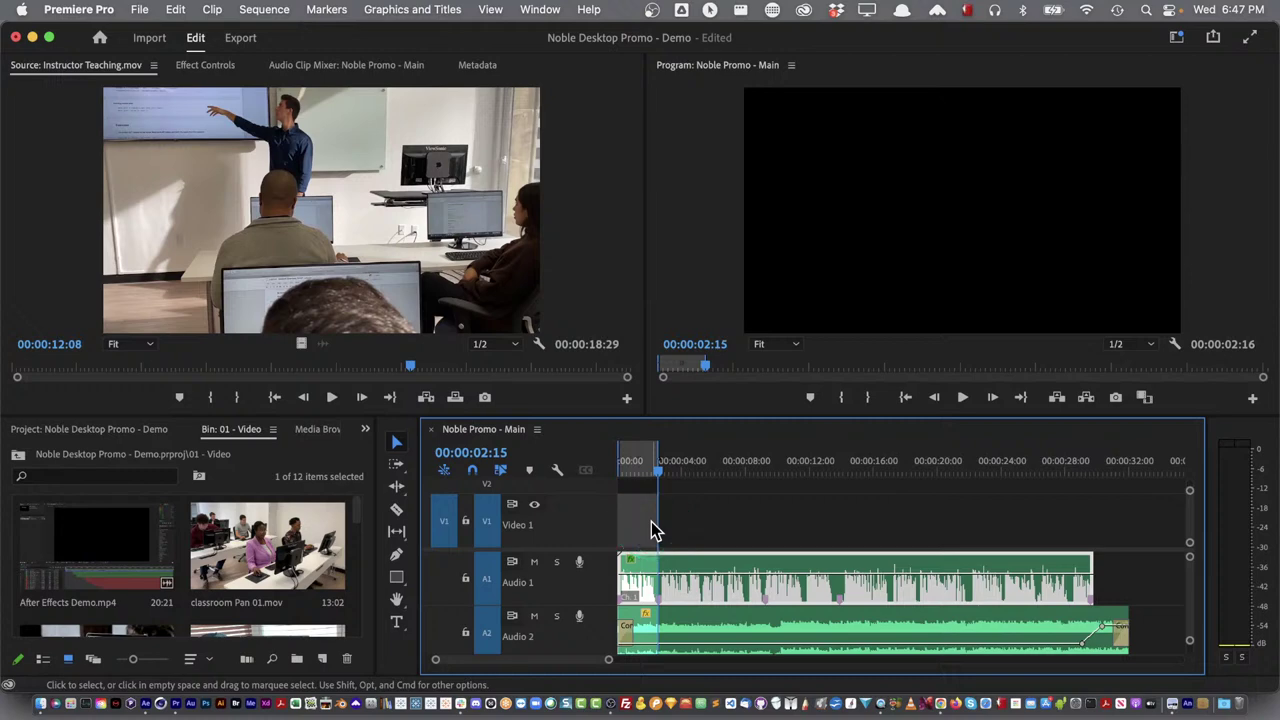
key("cmd+s")
left_click(690, 522)
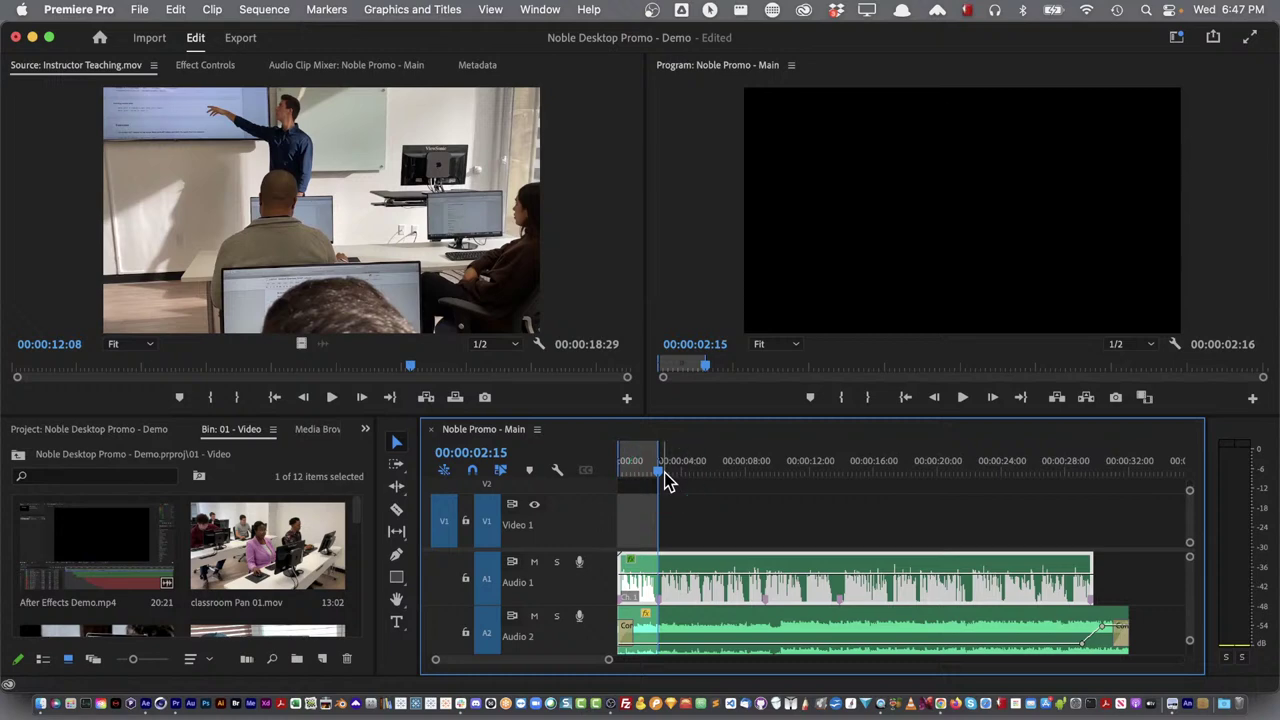
Play Instructor Teaching.mov from its start to about 00:00:08:08 to look for a usable moment
left_click(325, 228)
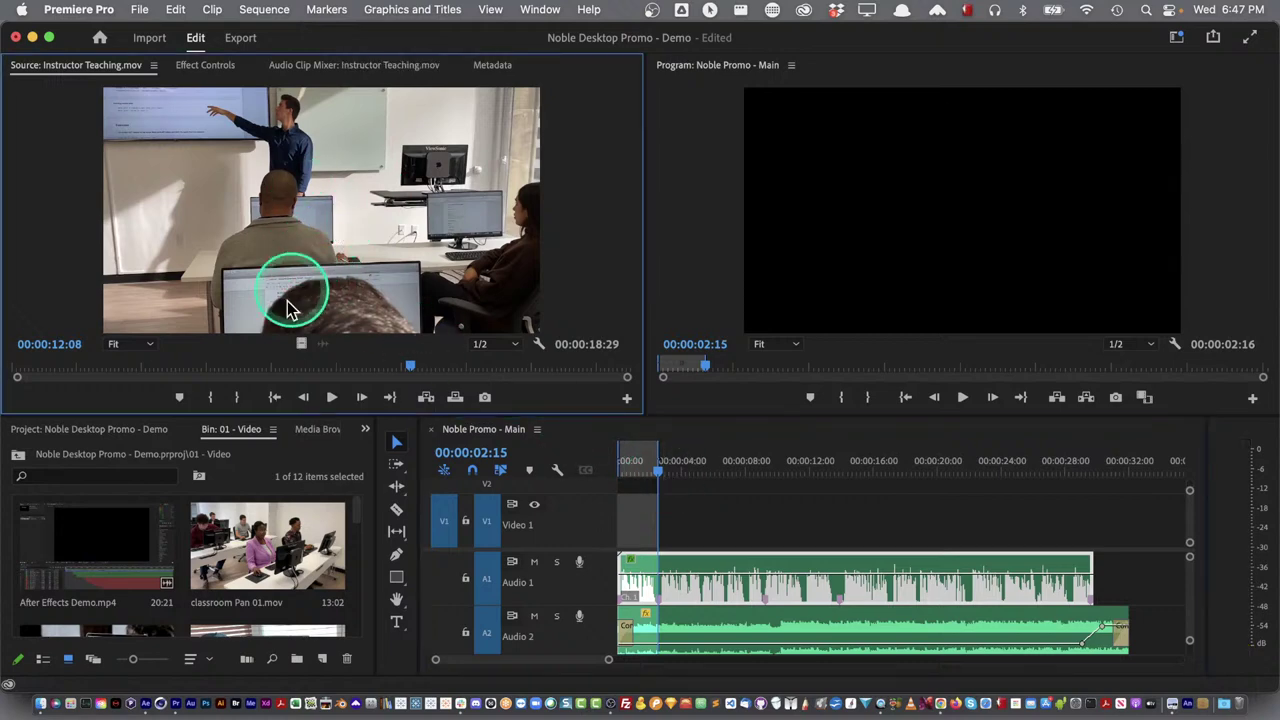
left_click_drag(271, 366, 8, 380)
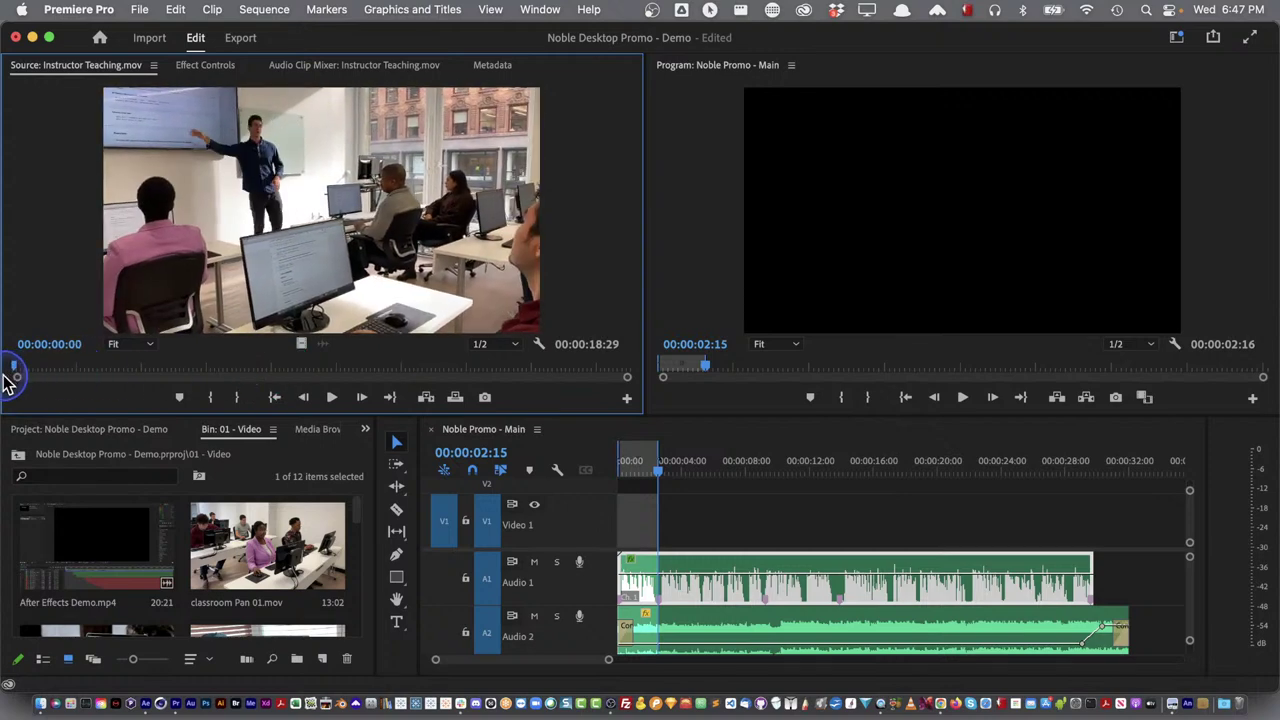
key("space")
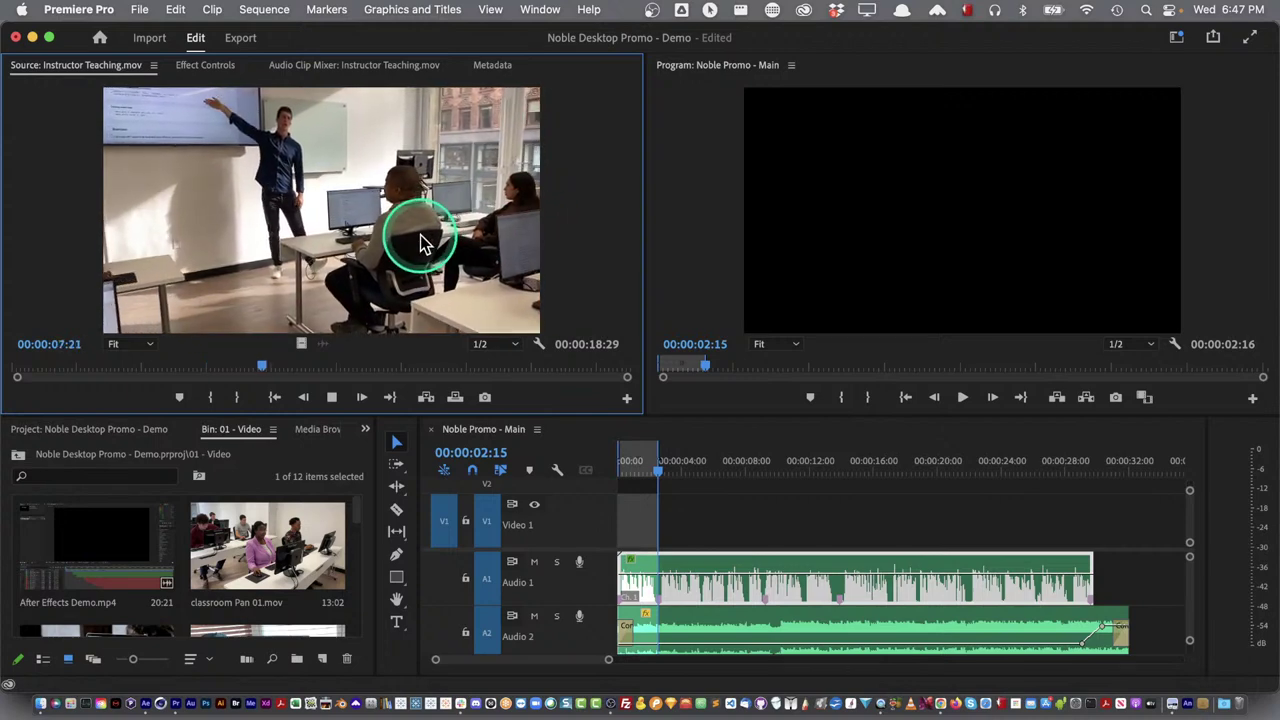
key("space")
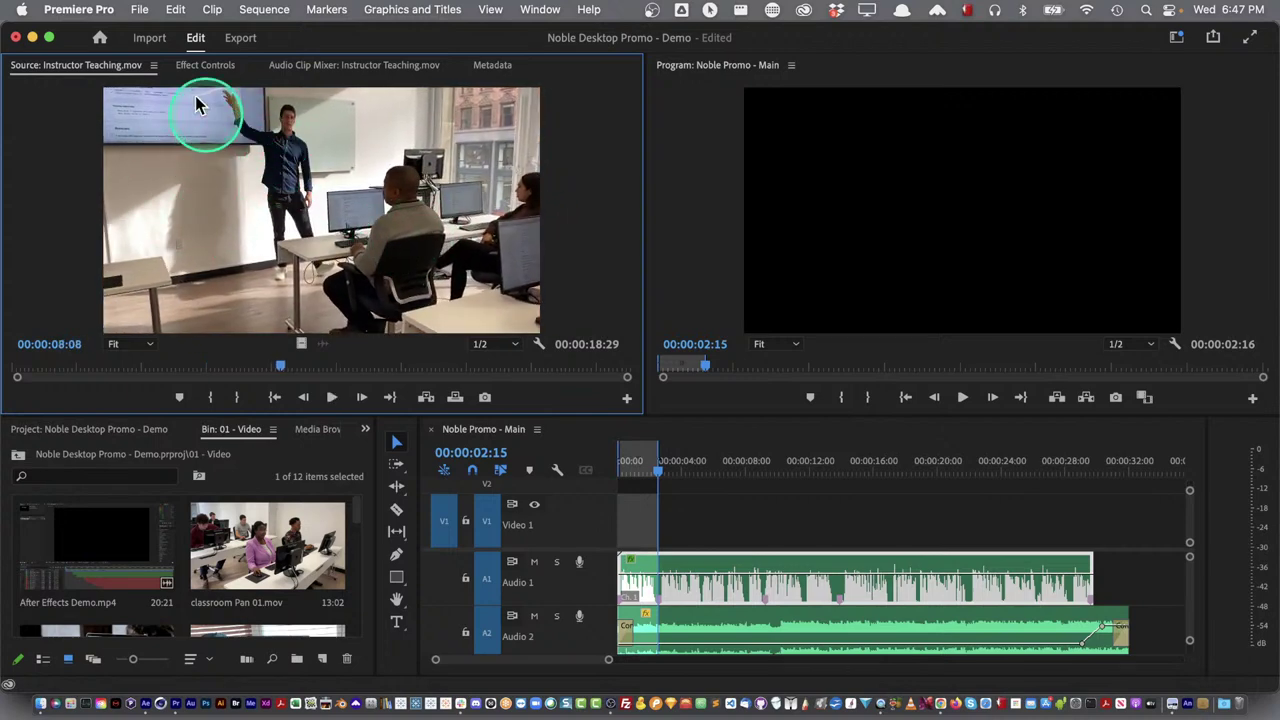
Set the In point of Instructor Teaching.mov at 00:00:07:25, where the instructor points at the screen
left_click(280, 368)
left_click_drag(280, 368, 266, 374)
left_click(266, 372)
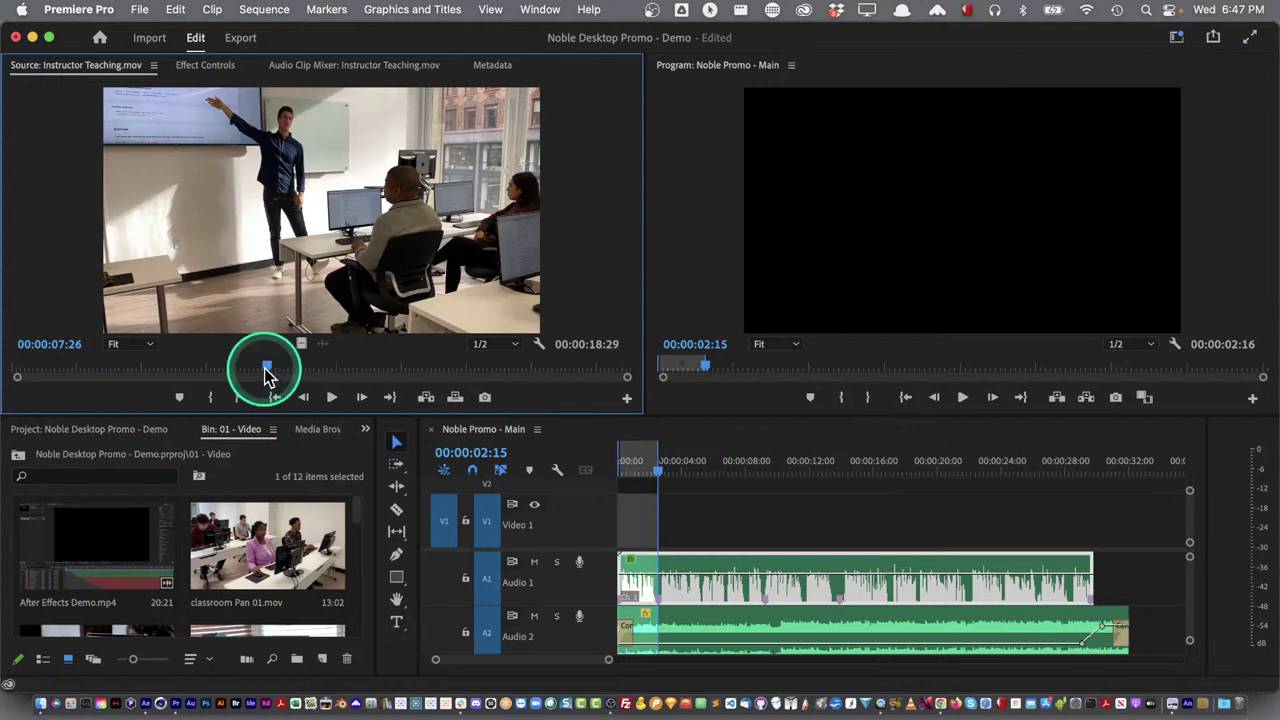
left_click_drag(265, 370, 267, 374)
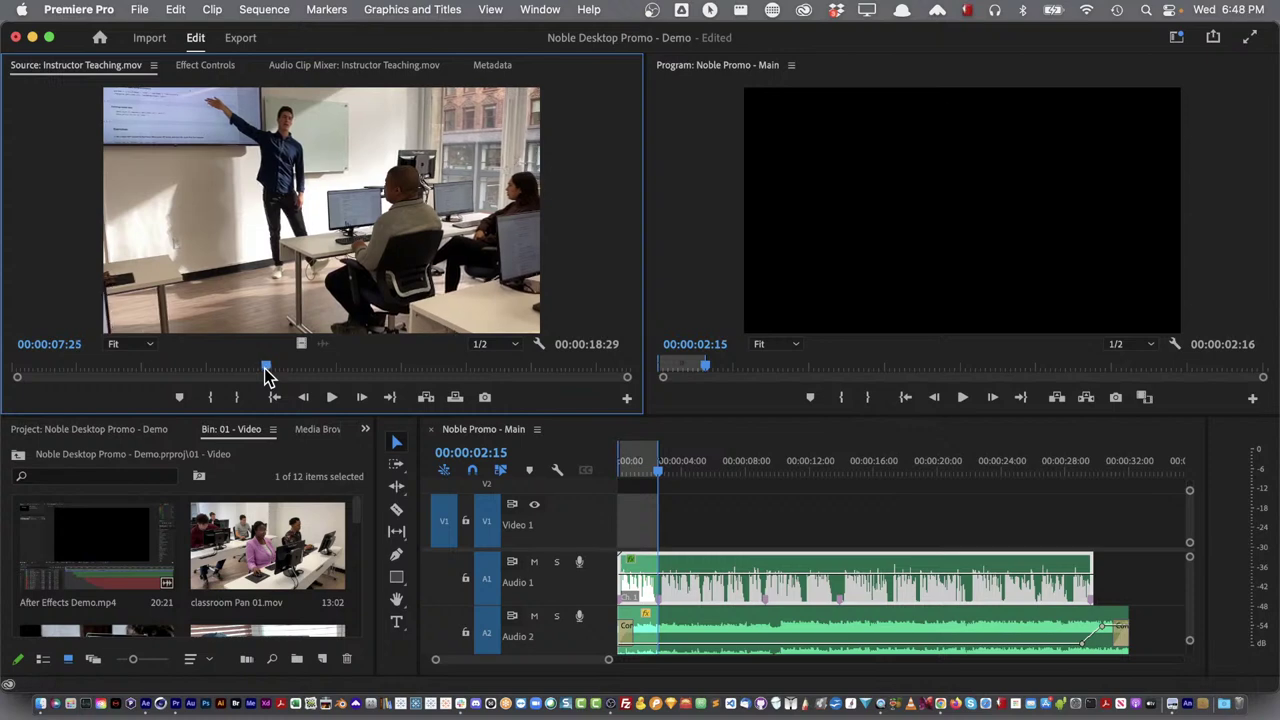
key("i")
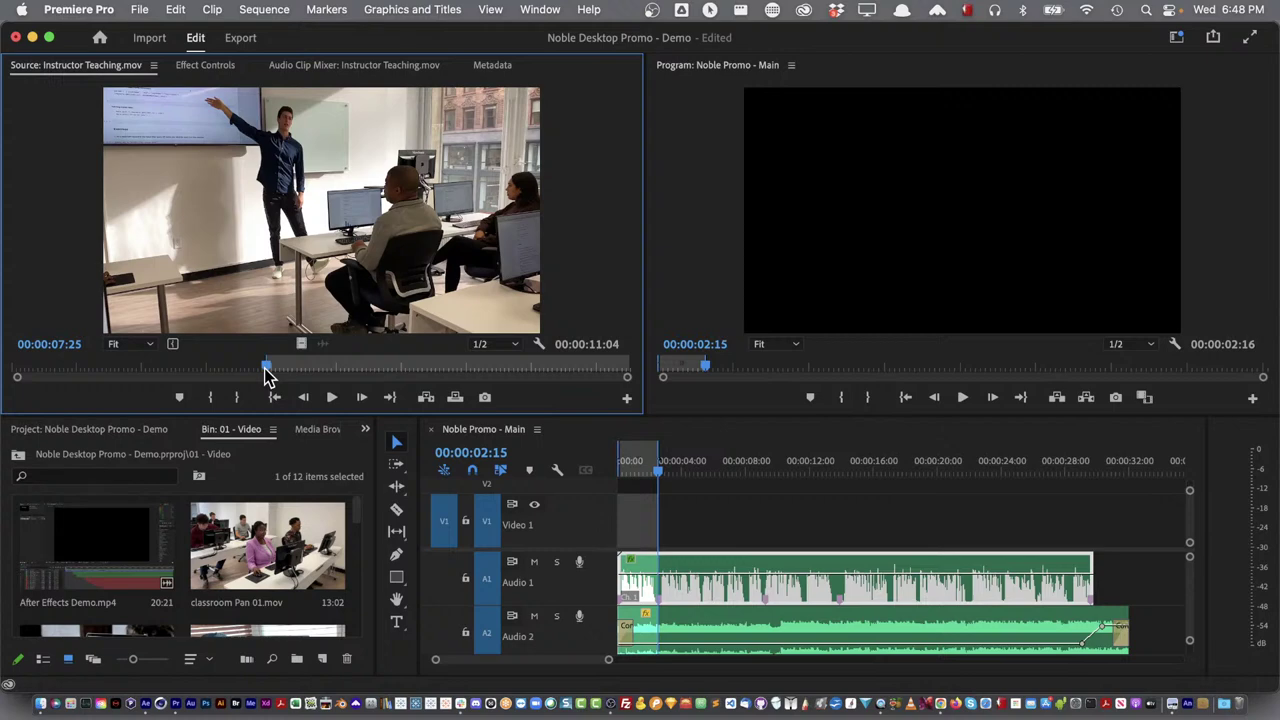
left_click(268, 370)
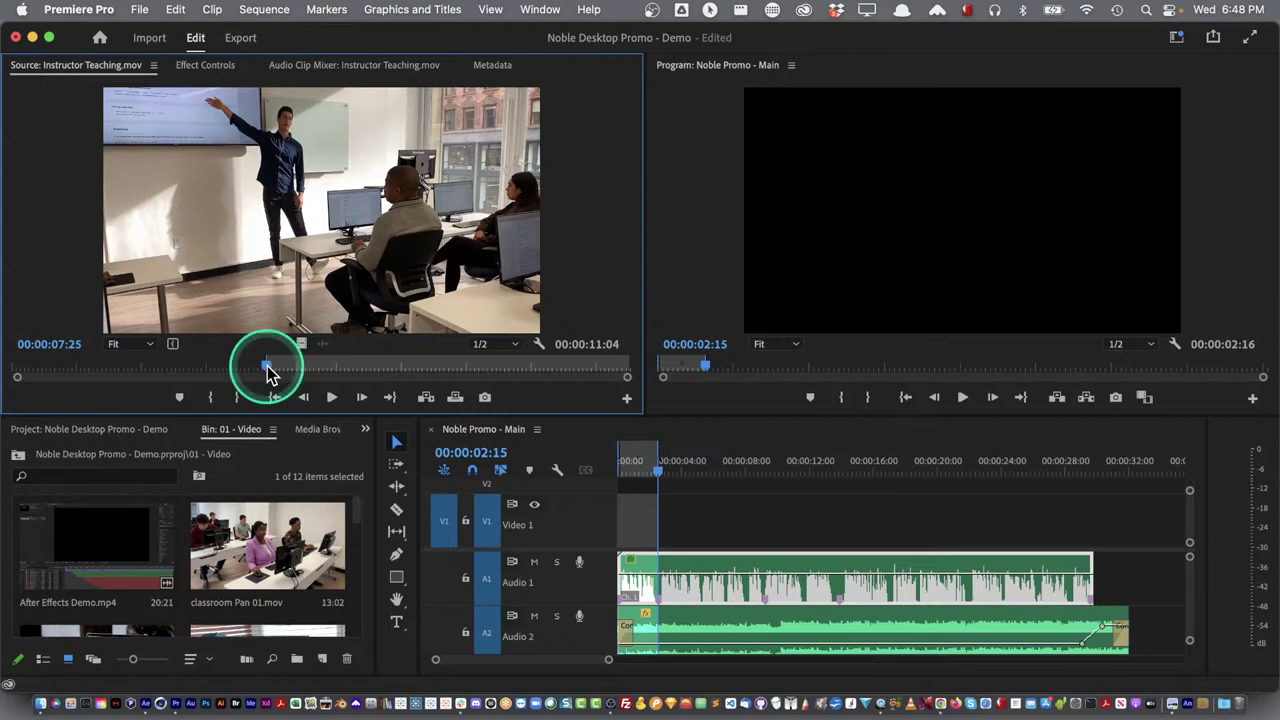
left_click_drag(268, 370, 640, 512)
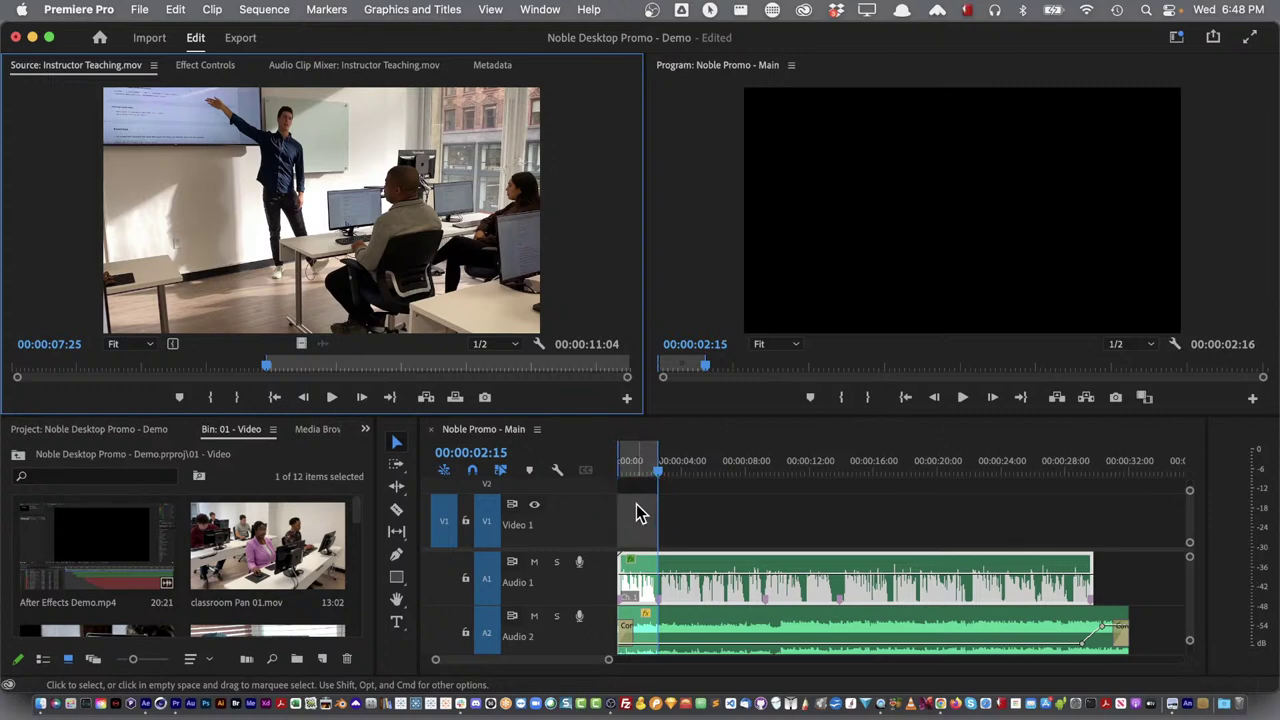
left_click_drag(529, 357, 338, 255)
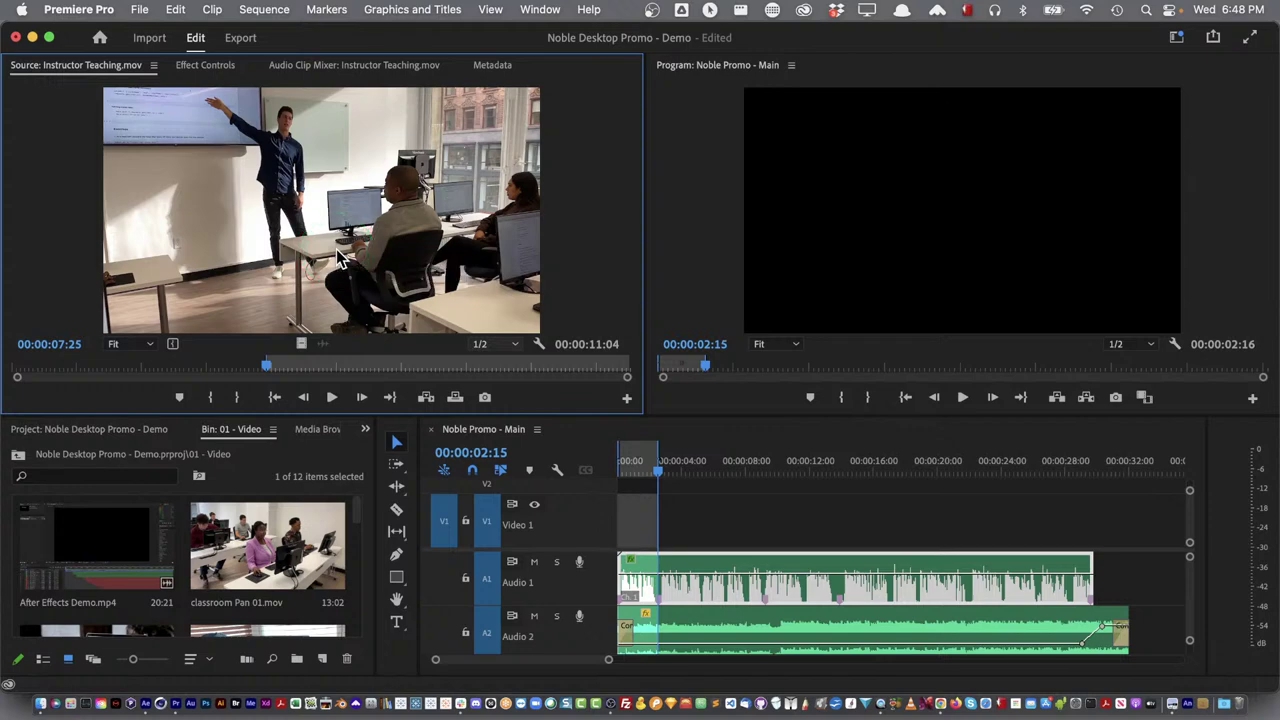
left_click_drag(338, 255, 350, 340)
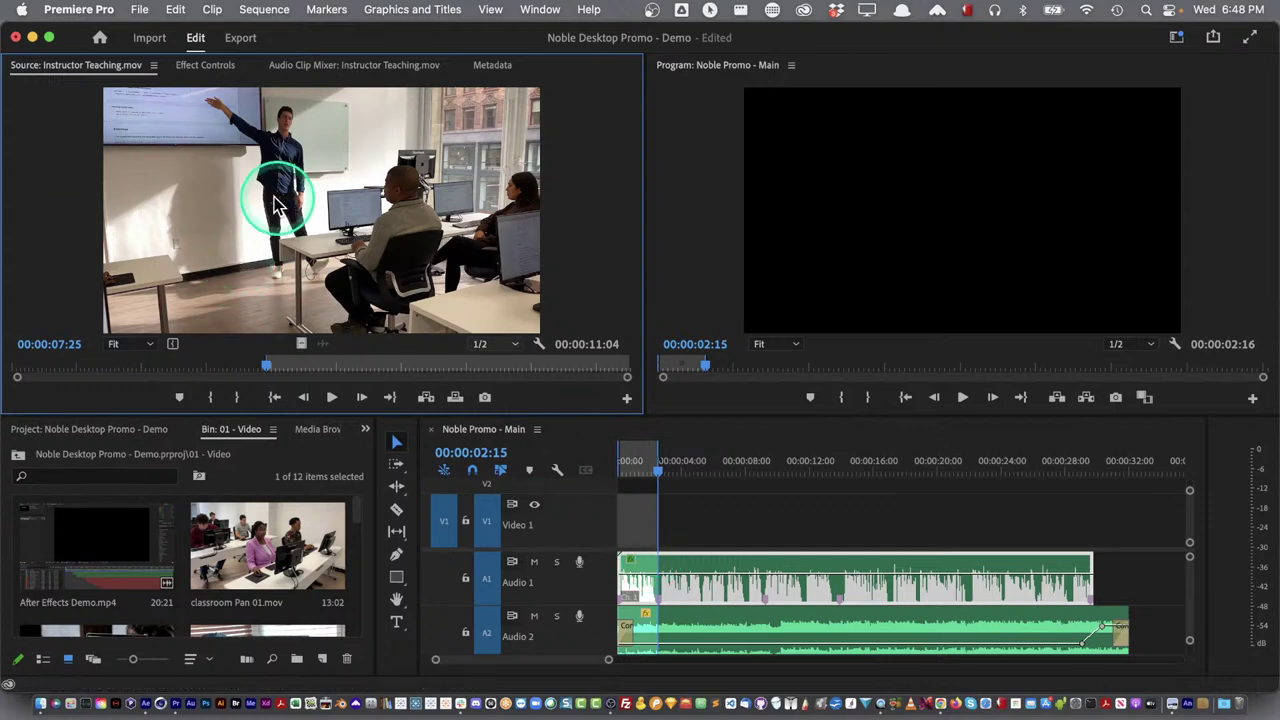
Try placing the trimmed Instructor Teaching.mov footage directly into the timeline, and undo the placement
left_click_drag(267, 205, 701, 548)
key("super+z")
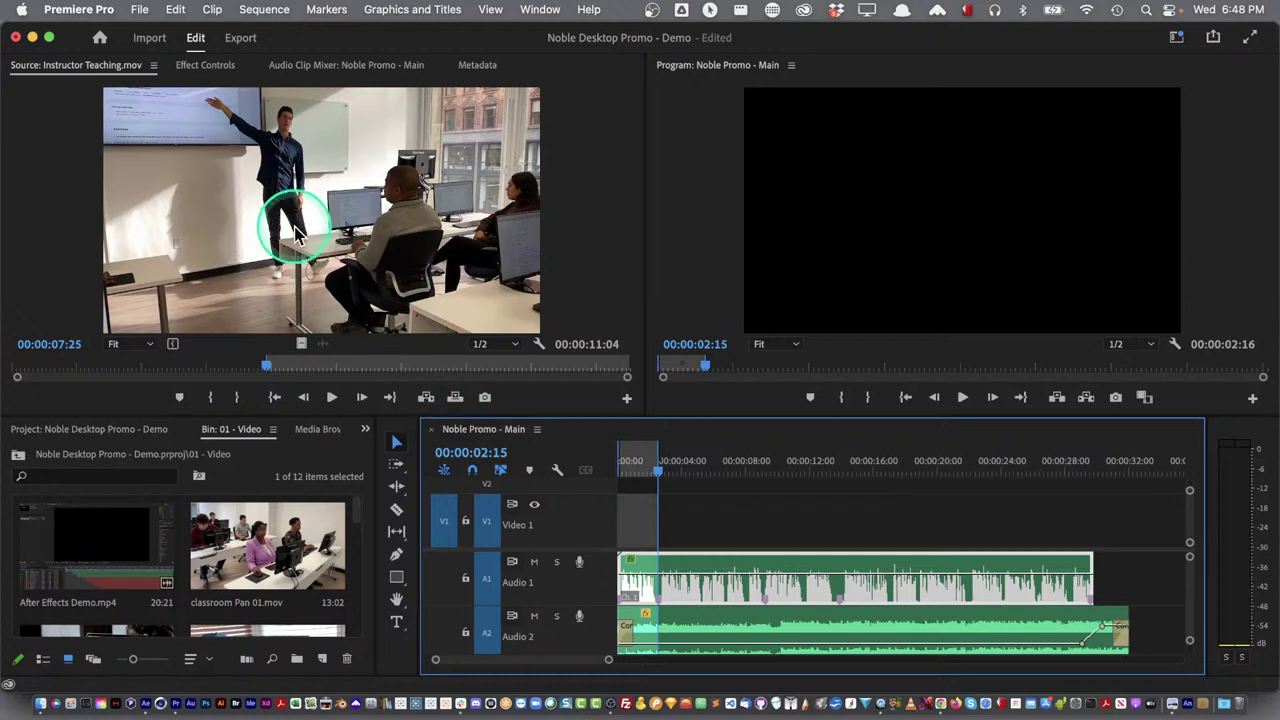
Fill the sequence's marked opening range on Video 1 with Instructor Teaching.mov from its In point, using the Program Monitor's Overlay option
left_click_drag(322, 240, 980, 160)
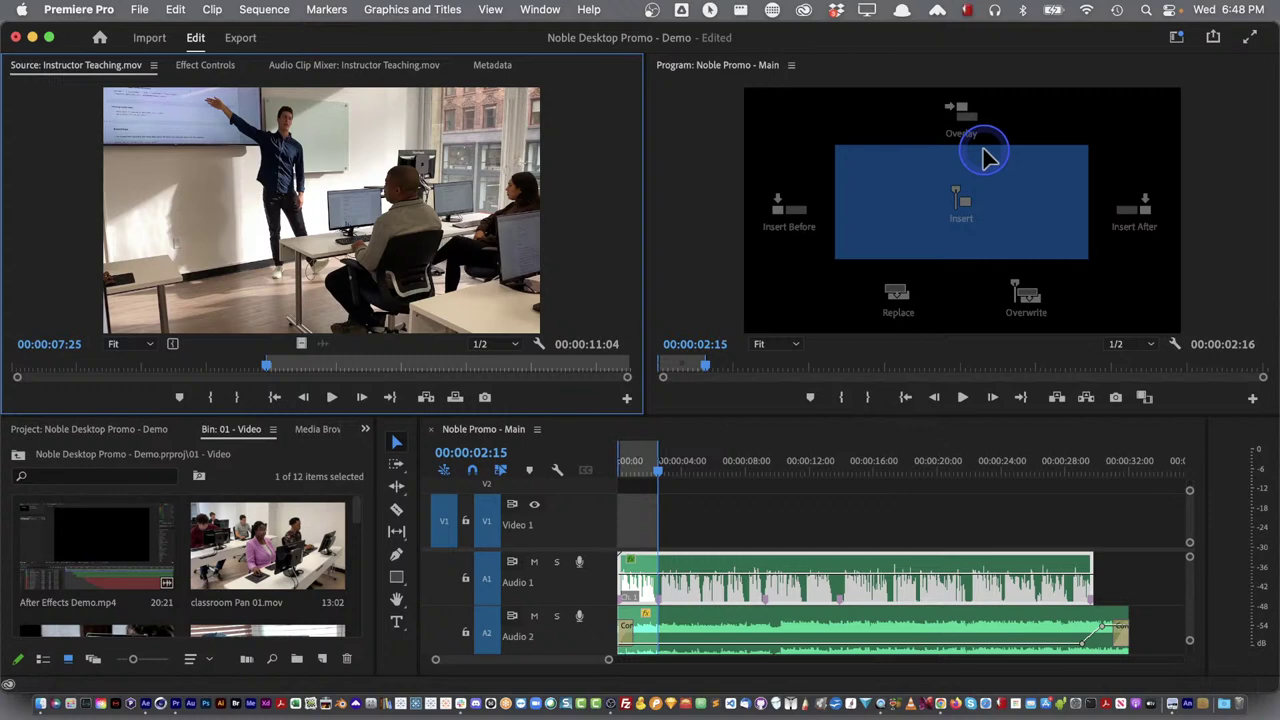
left_click_drag(983, 155, 960, 118)
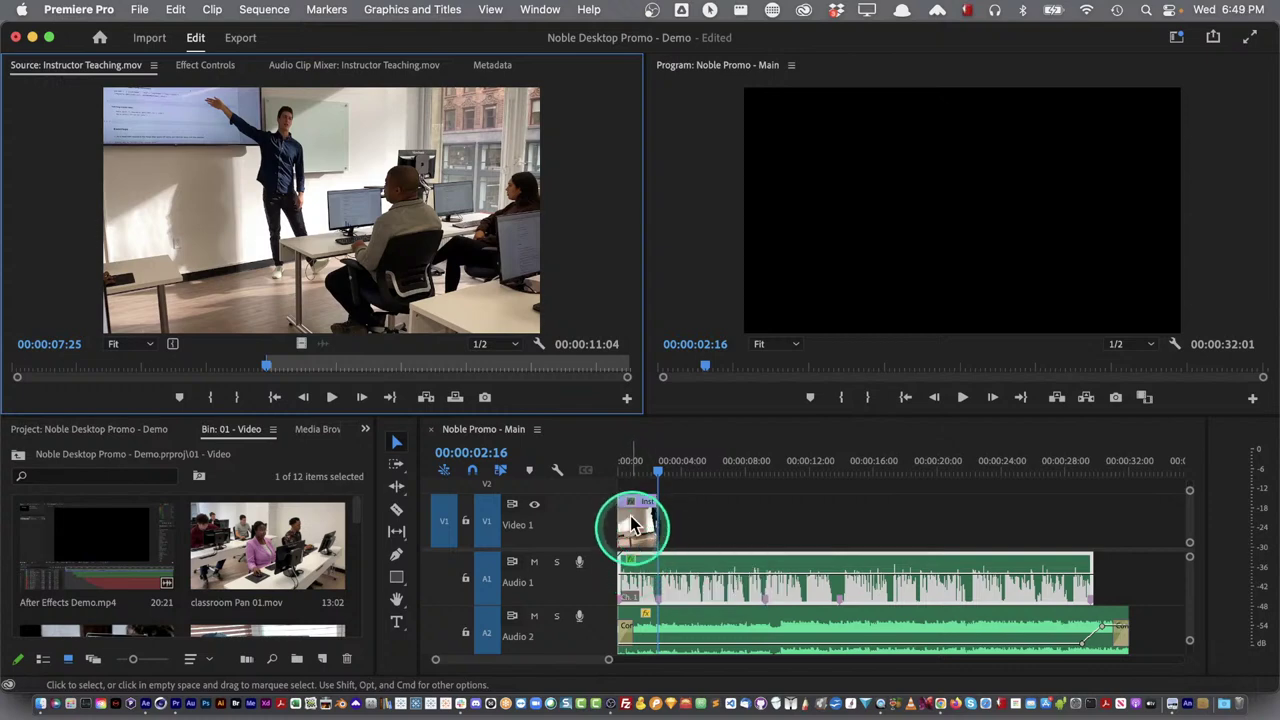
Play Noble Promo - Main from near its start to just past the Instructor Teaching.mov clip
left_click(628, 461)
key("space")
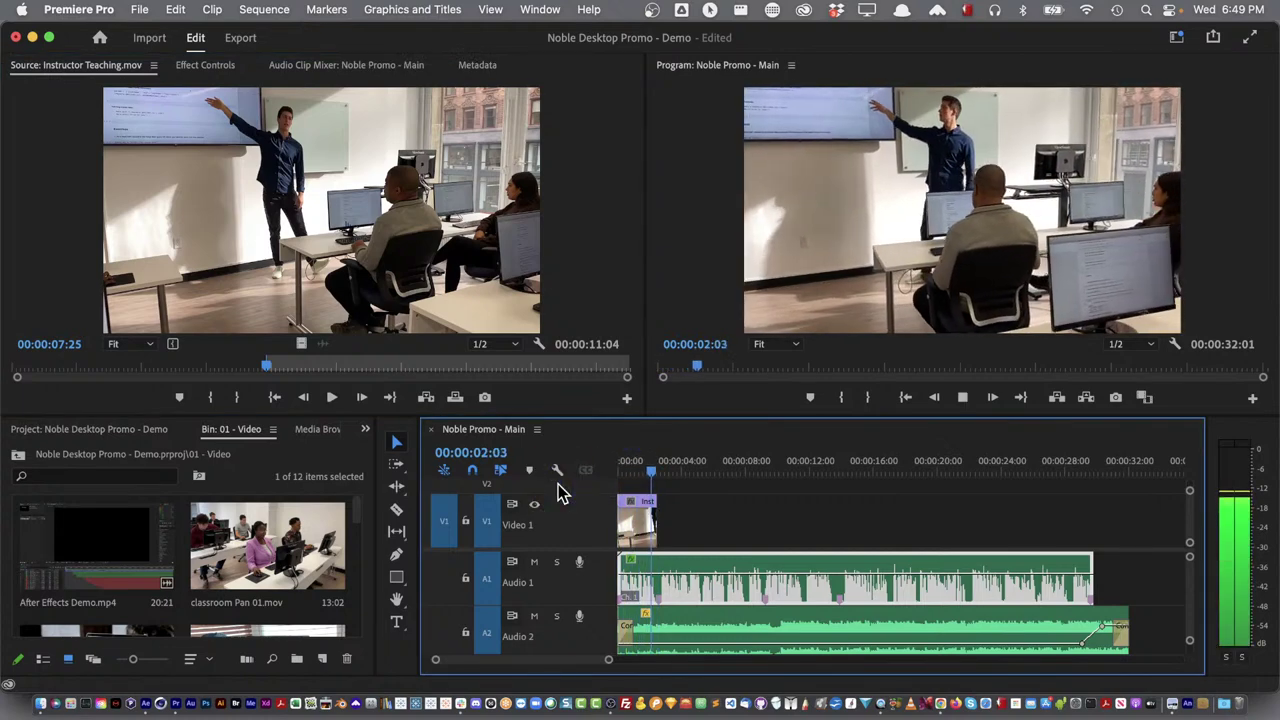
key("space")
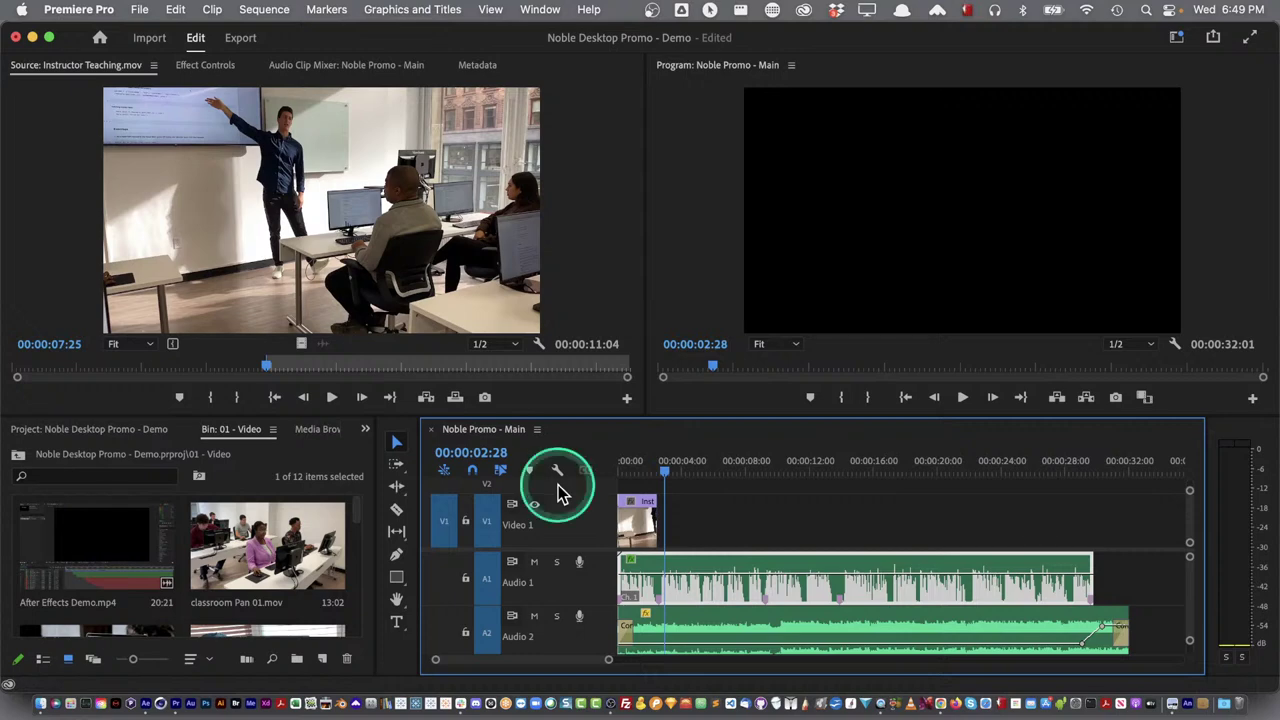
Listen to the narration after the first clip and mark the sequence range from 00:00:02:15 to 00:00:04:13
left_click(662, 476)
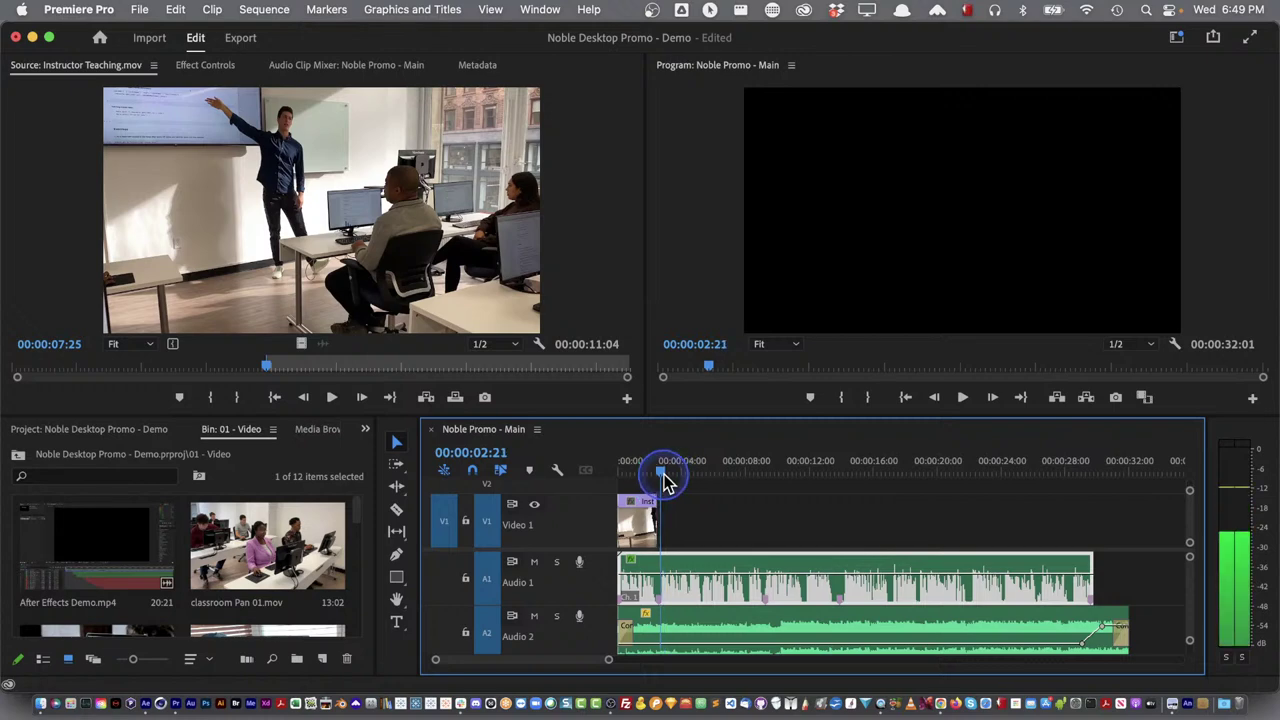
mouse_move(664, 476)
left_mouse_down()
mouse_move(697, 475)
mouse_move(657, 477)
left_mouse_up()
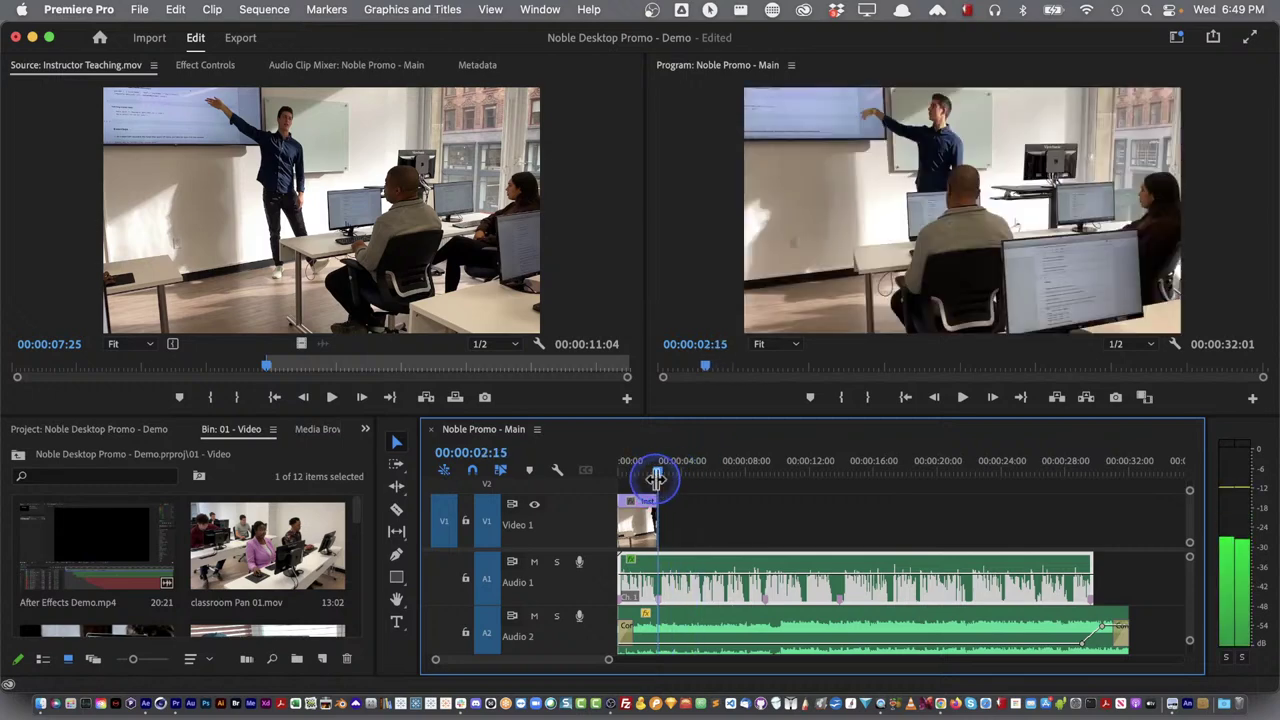
left_click(731, 517)
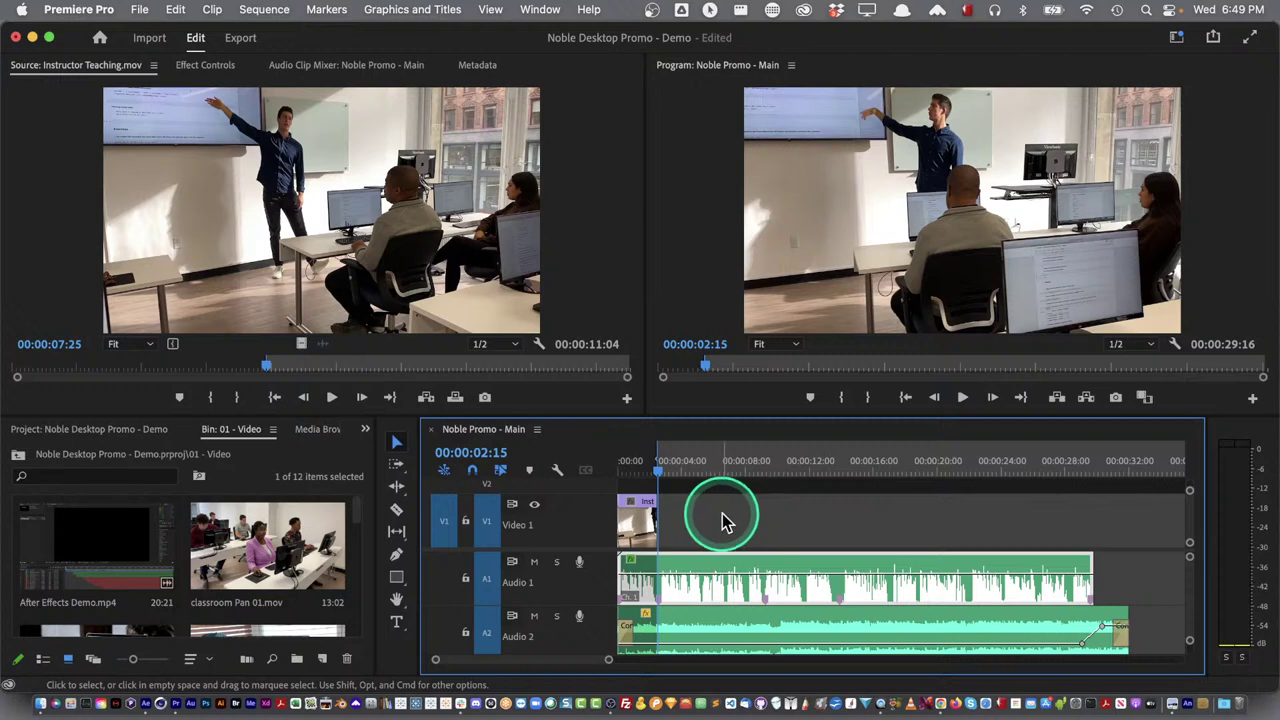
key("space")
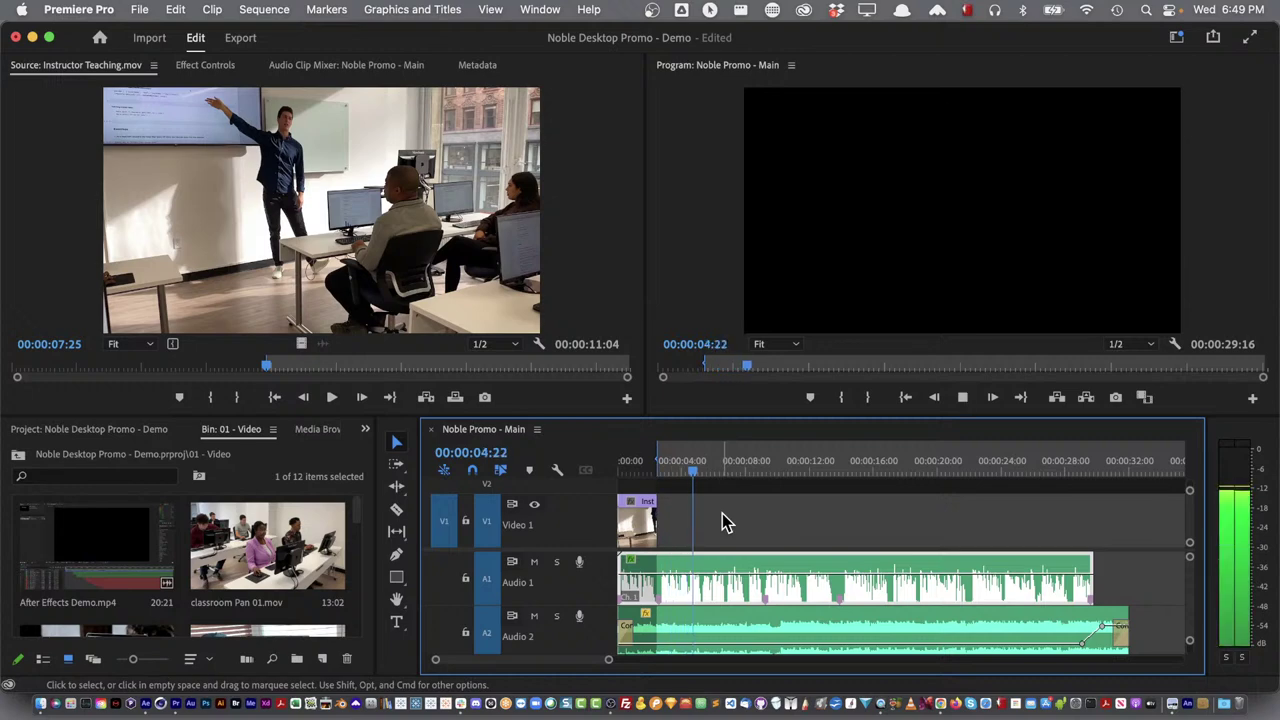
mouse_move(694, 492)
left_mouse_down()
mouse_move(694, 471)
mouse_move(689, 480)
left_mouse_up()
key("o")
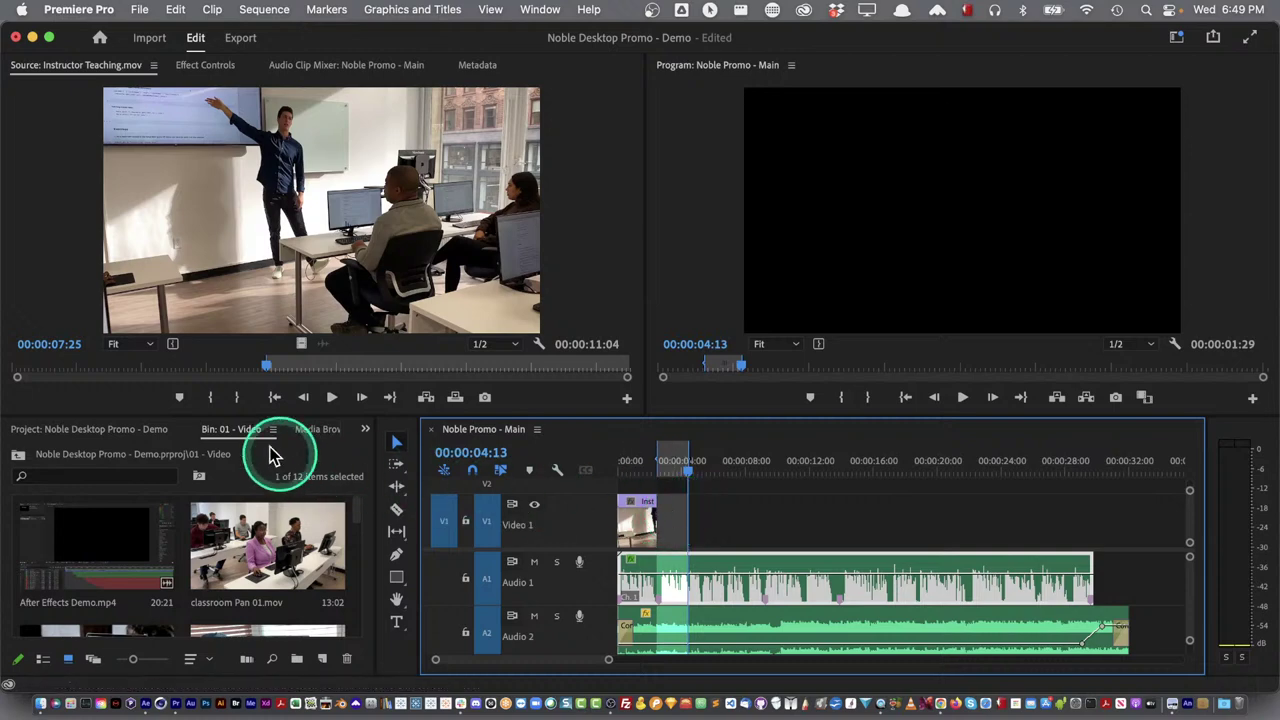
Open Woman using Adobe Illustrator.mov from the 01 - Video bin in the Source Monitor and set its In point at 00:00:00:23
left_click(242, 429)
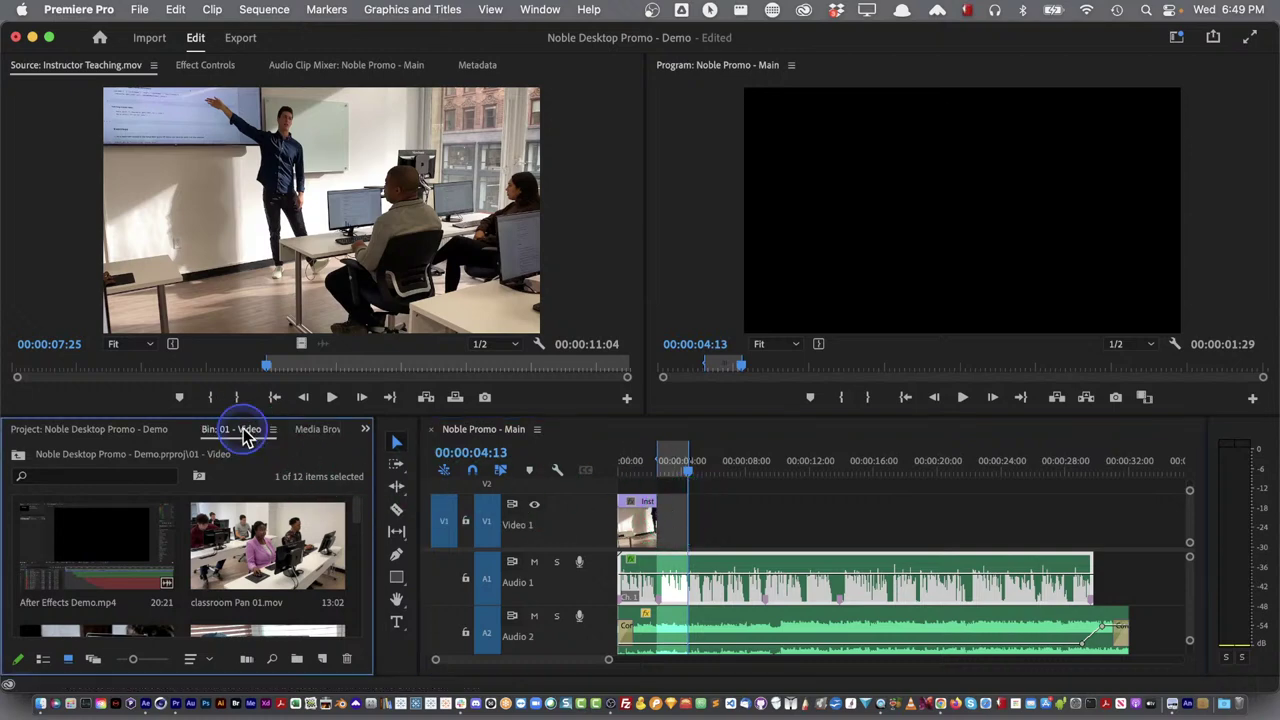
key("grave")
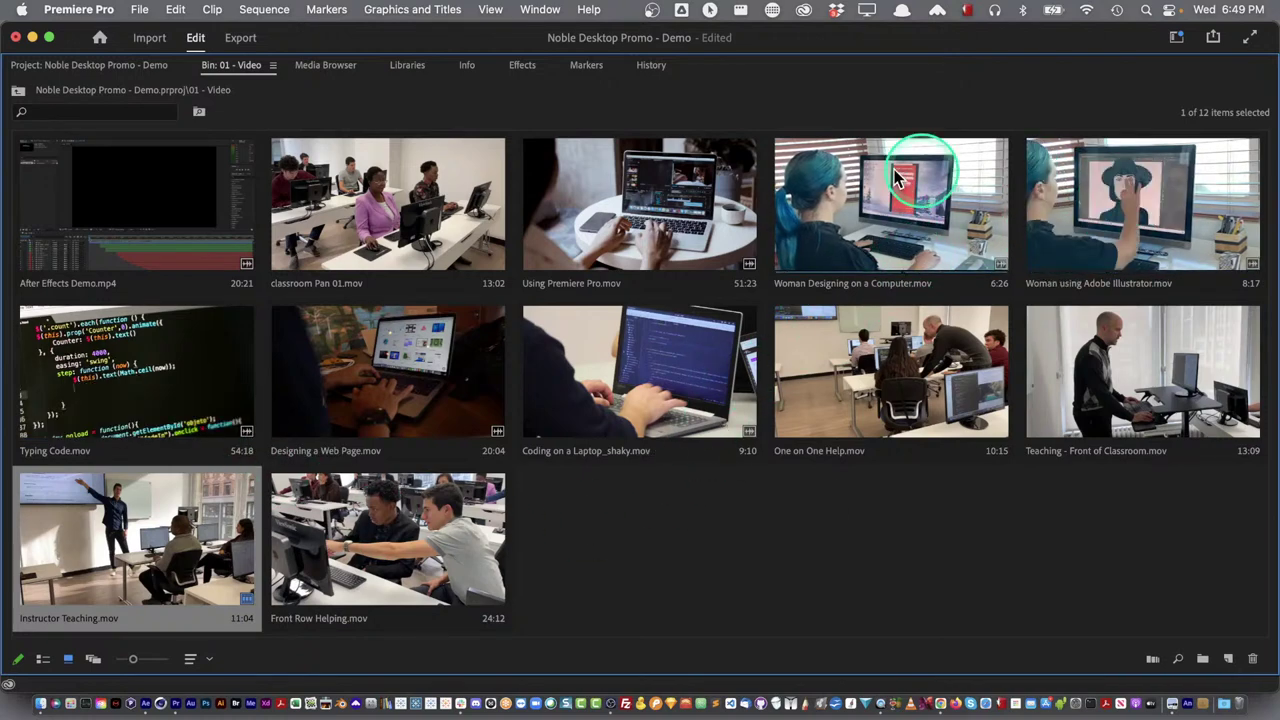
double_click(1133, 195)
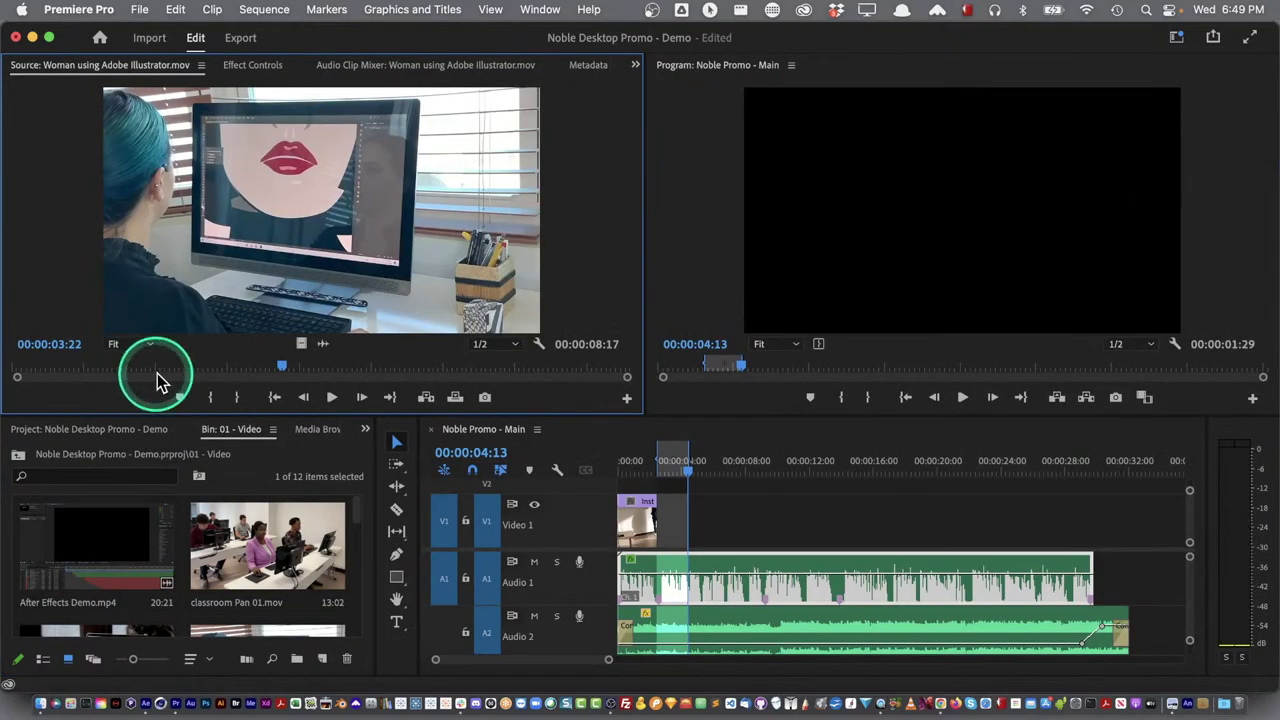
left_click_drag(167, 373, 70, 373)
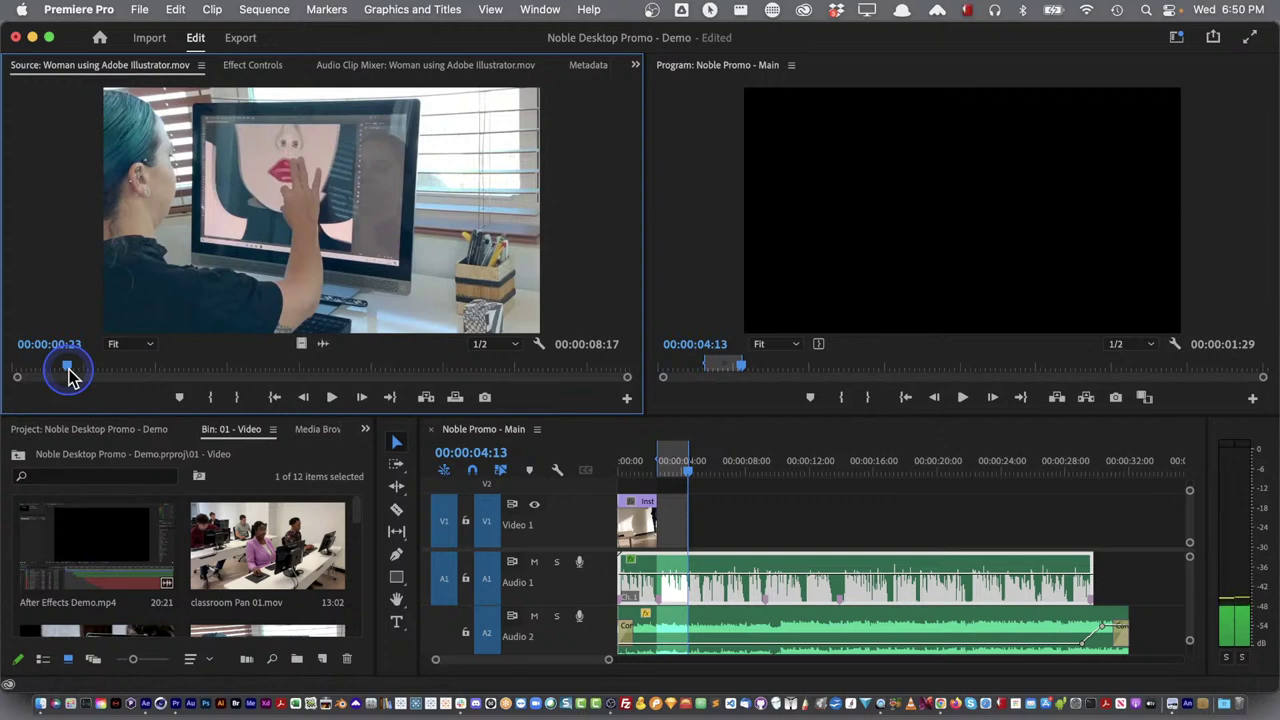
key("i")
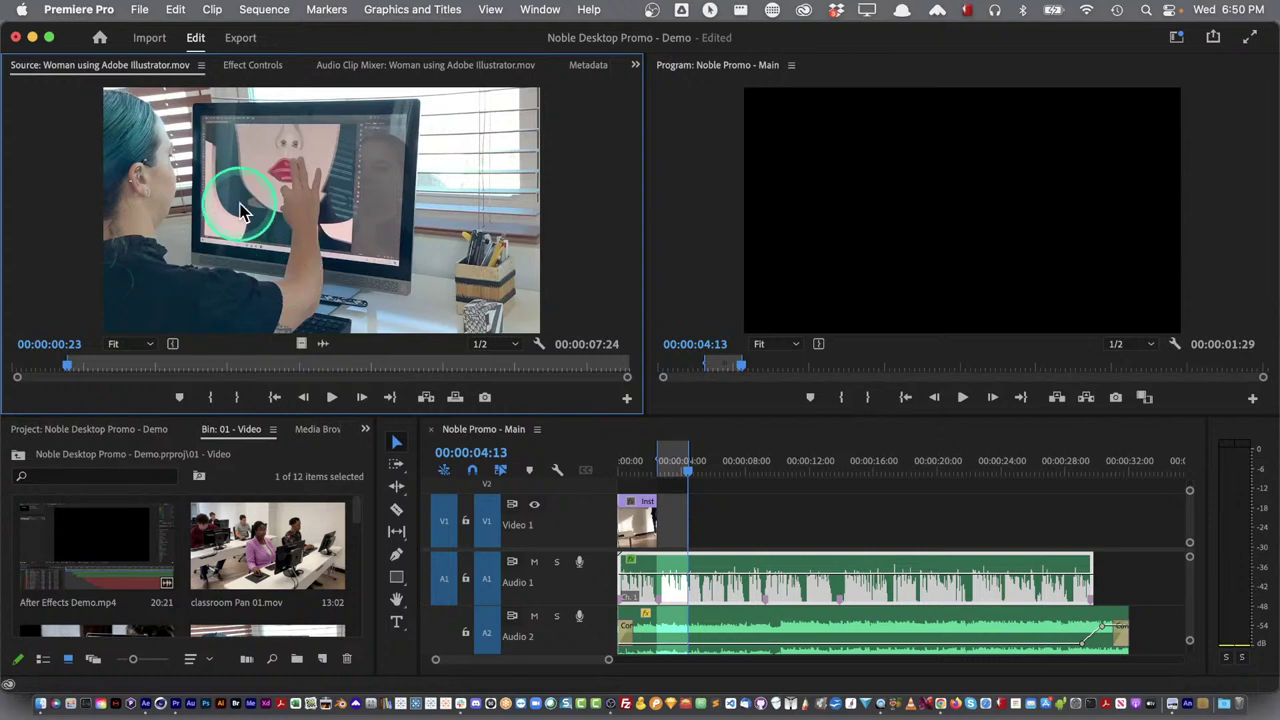
Try placing Woman using Adobe Illustrator.mov with its audio into the marked sequence range, and undo the placement
left_click_drag(238, 210, 962, 128)
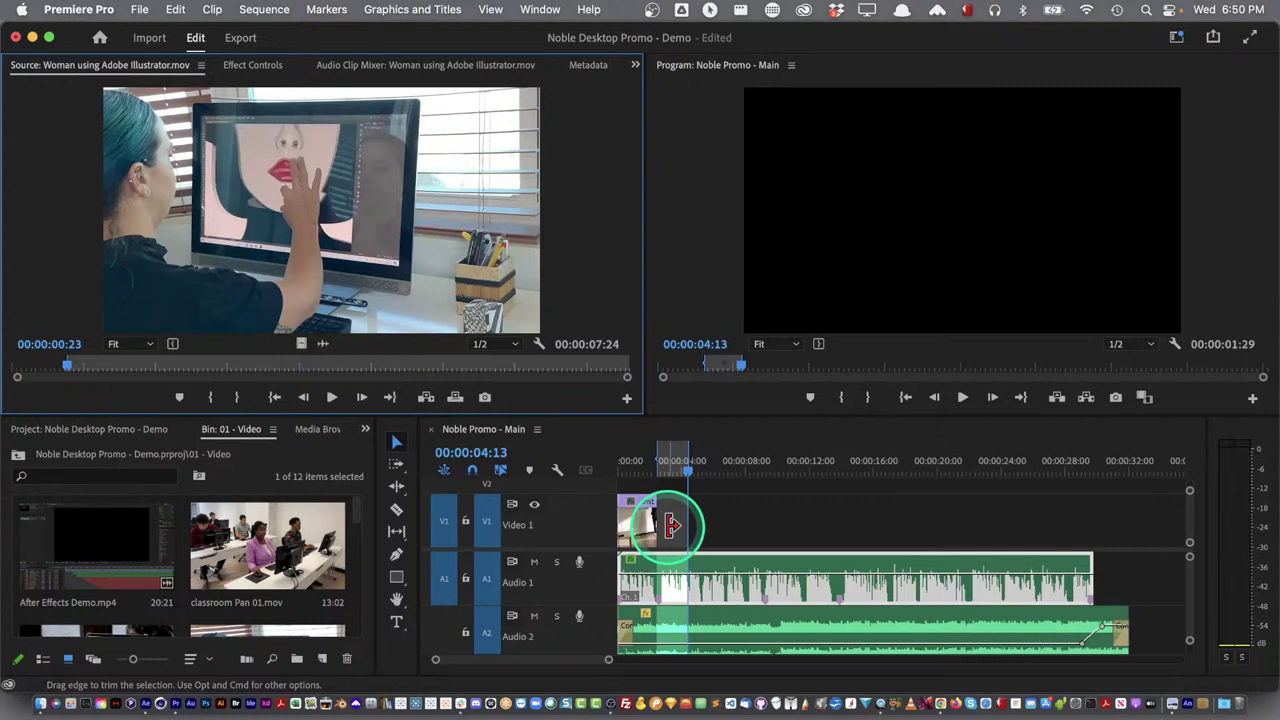
left_click_drag(257, 234, 1015, 306)
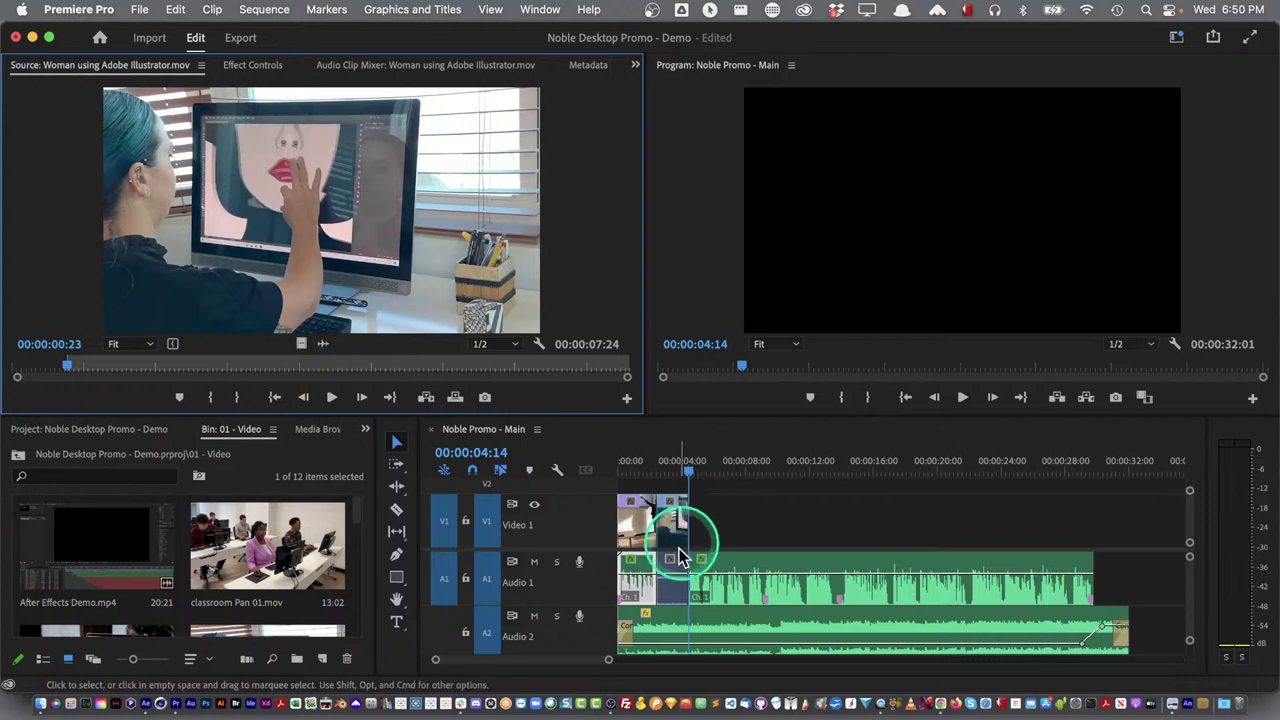
left_click(724, 536)
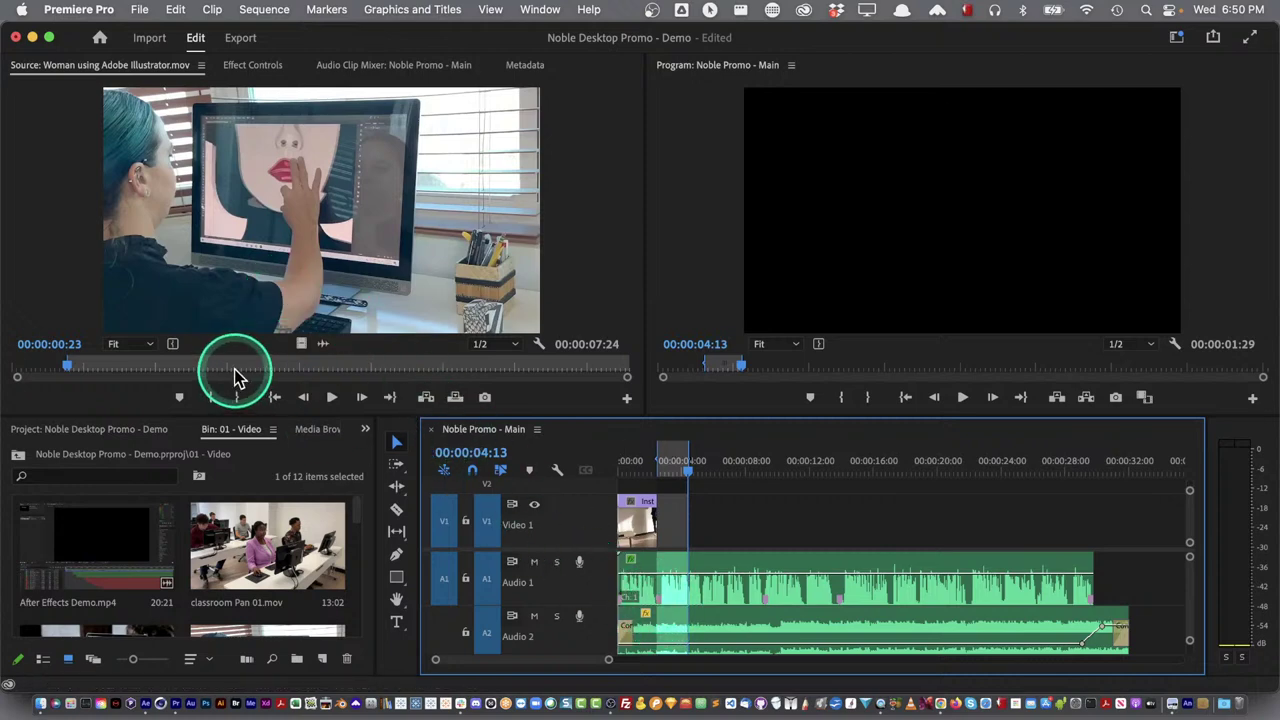
Fill the marked range on Video 1 with only the video of Woman using Adobe Illustrator.mov, using the Program Monitor's Overwrite option
left_click(203, 242)
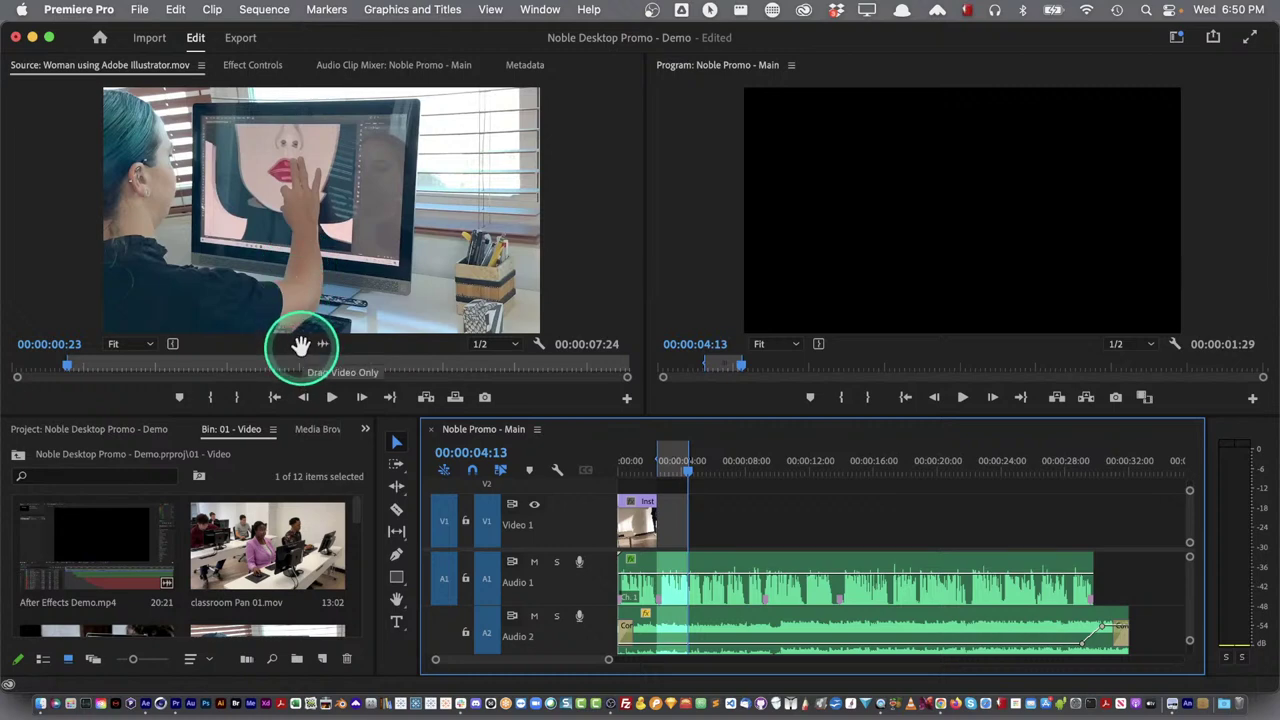
left_click_drag(300, 345, 1060, 295)
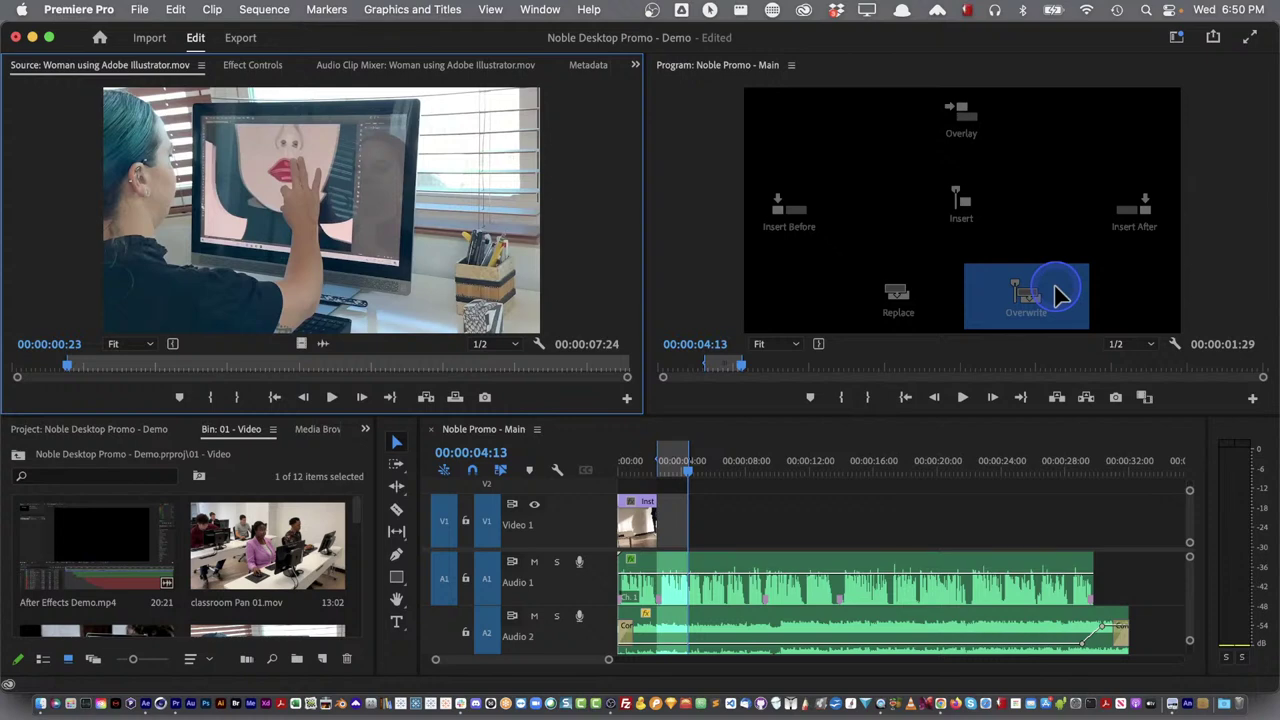
left_click_drag(1060, 295, 1058, 296)
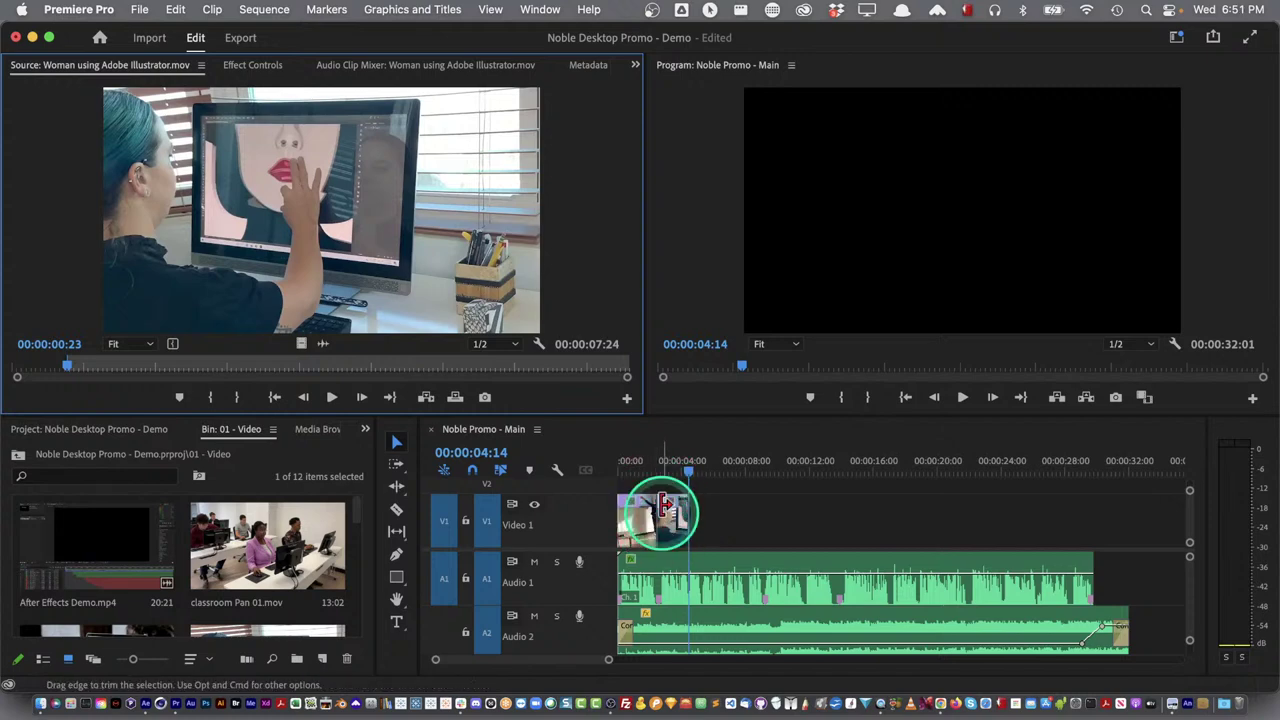
Play the sequence from its start to review the two placed video clips against the narration
left_click_drag(657, 460, 586, 466)
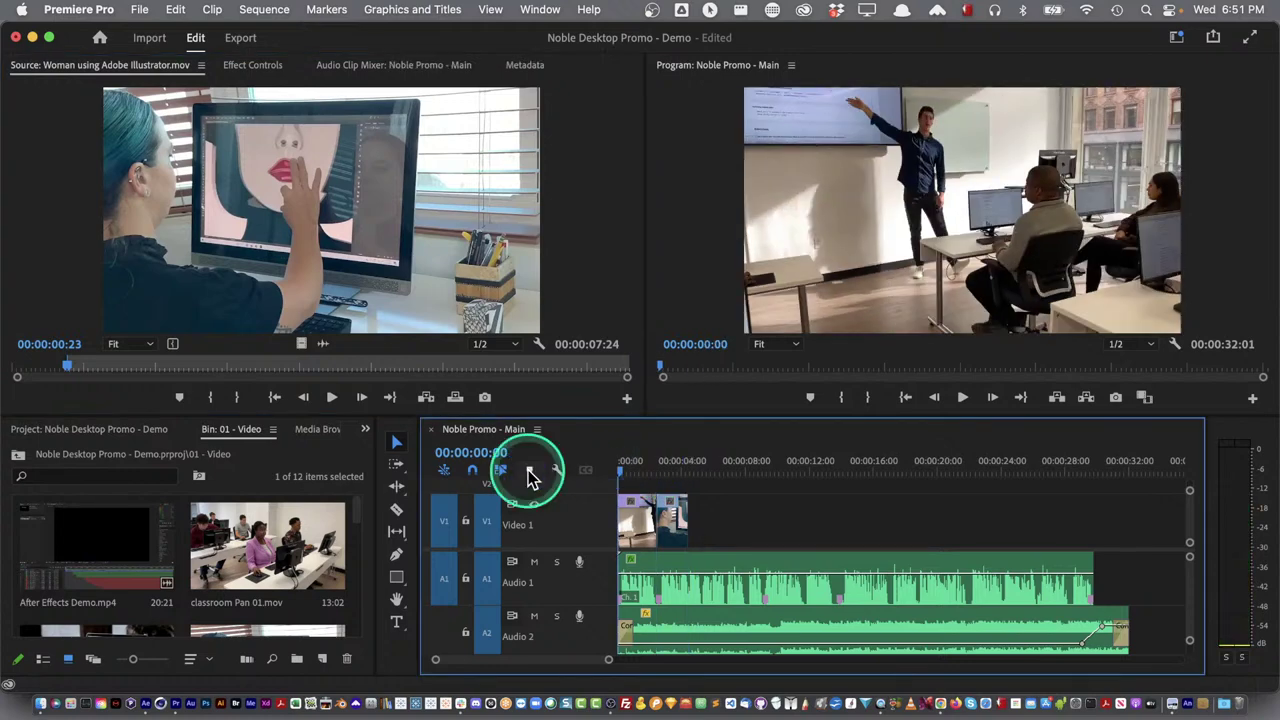
key("space")
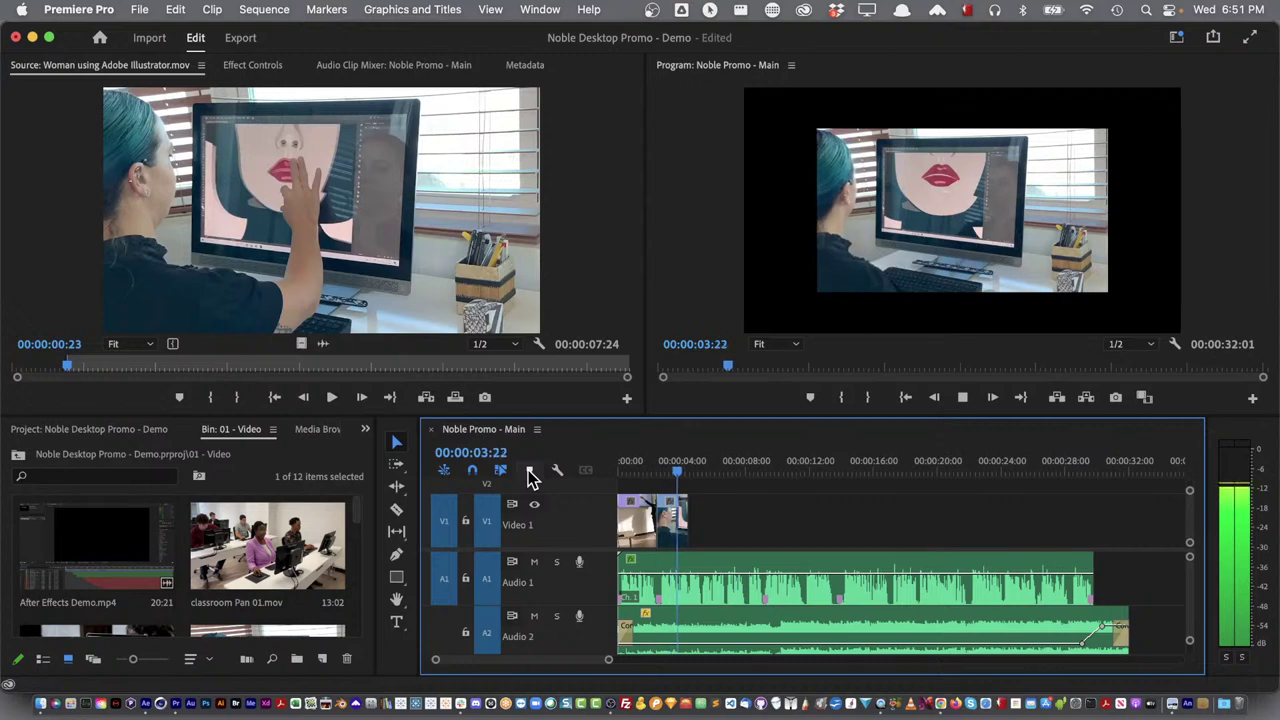
key("space")
Mark the next sequence range from the end of the second clip at 00:00:04:14 to 00:00:05:10
key("Down")
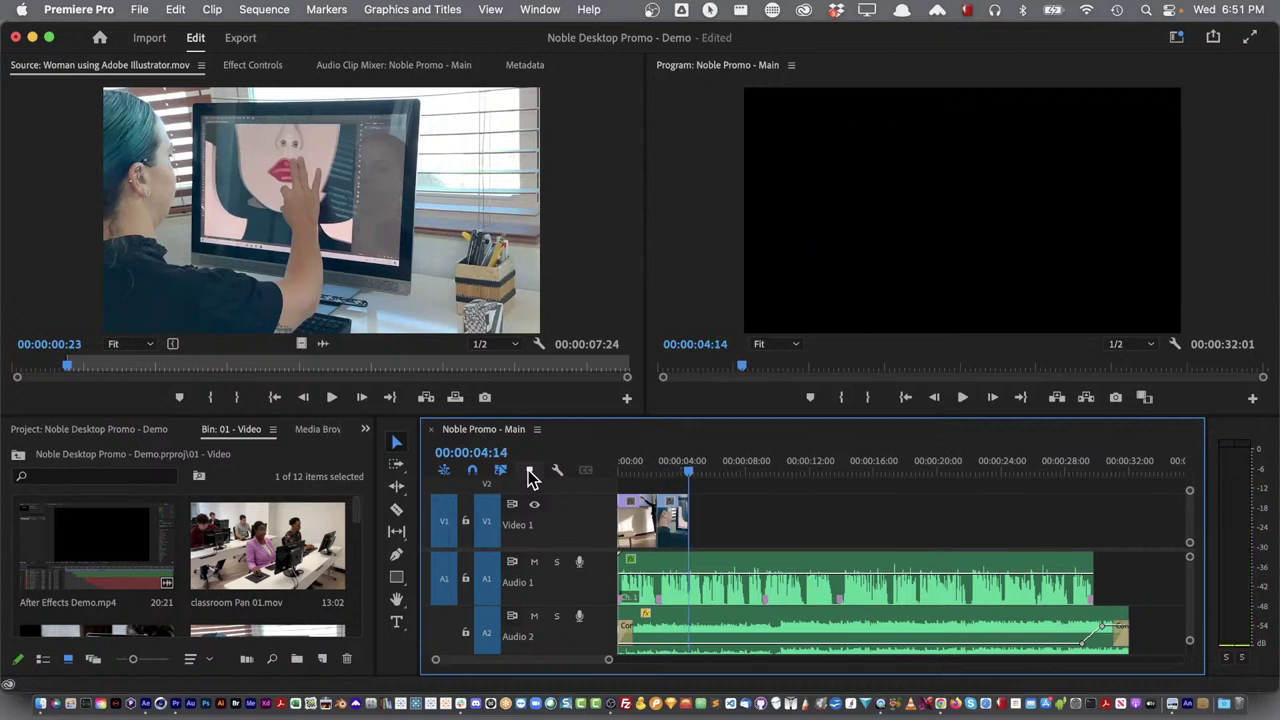
key("i")
key("space")
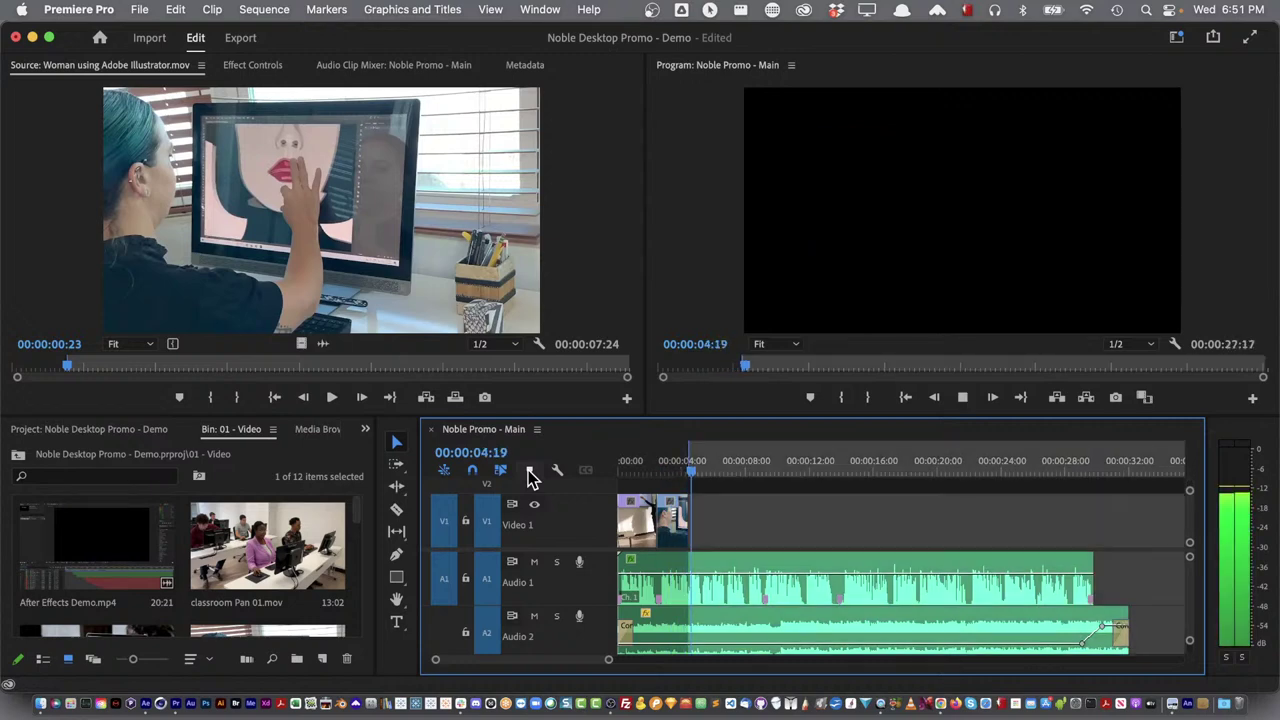
key("space")
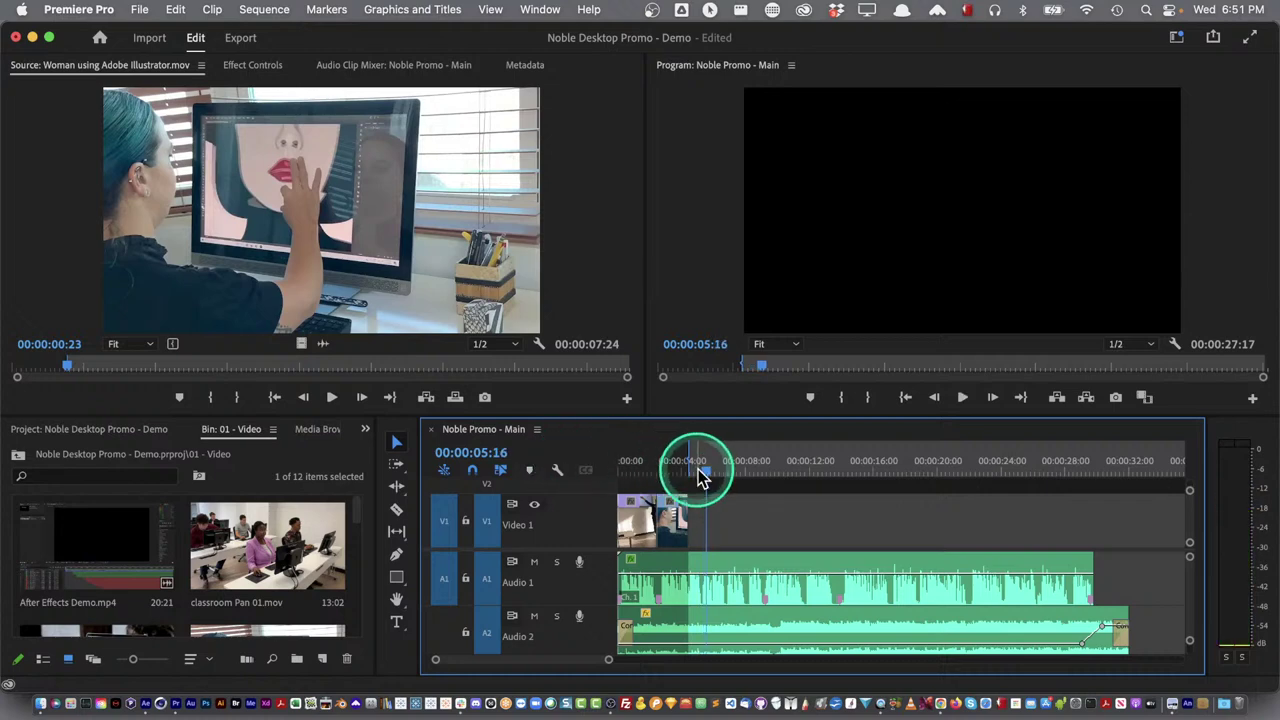
left_click_drag(706, 480, 703, 466)
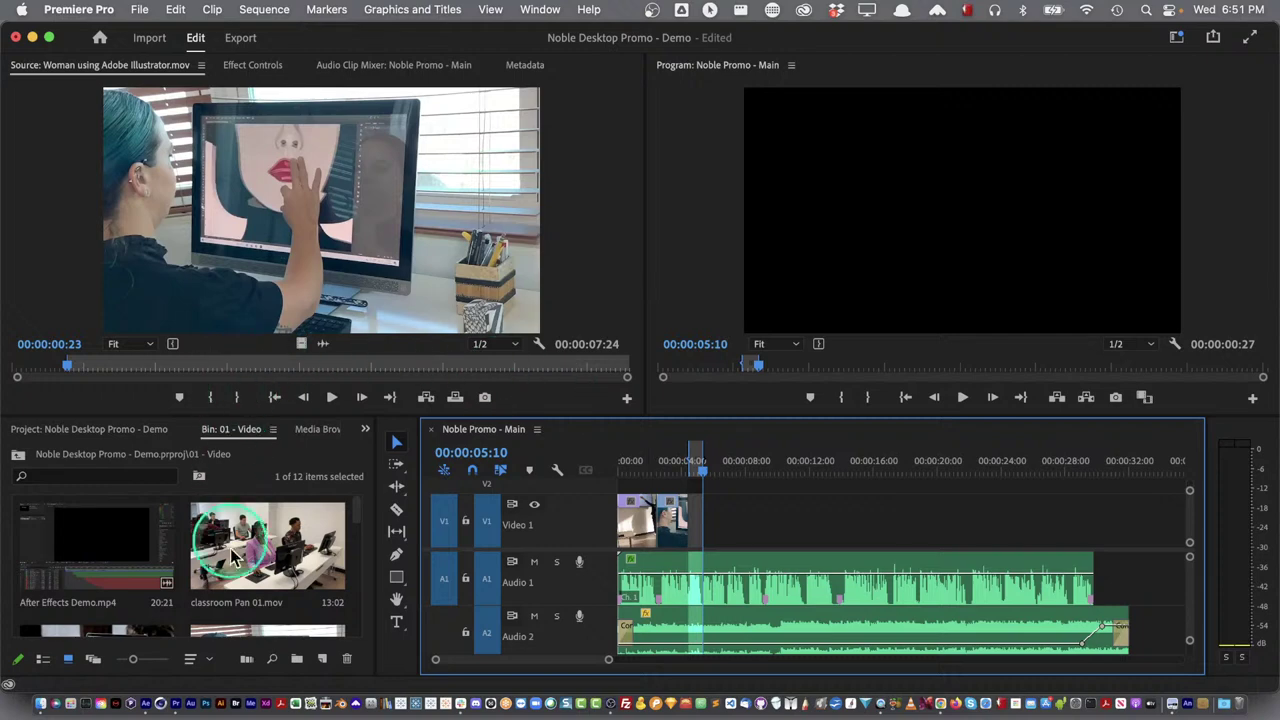
Reduce the thumbnail size in the 01 - Video bin and maximize the bin's panel
left_click(131, 660)
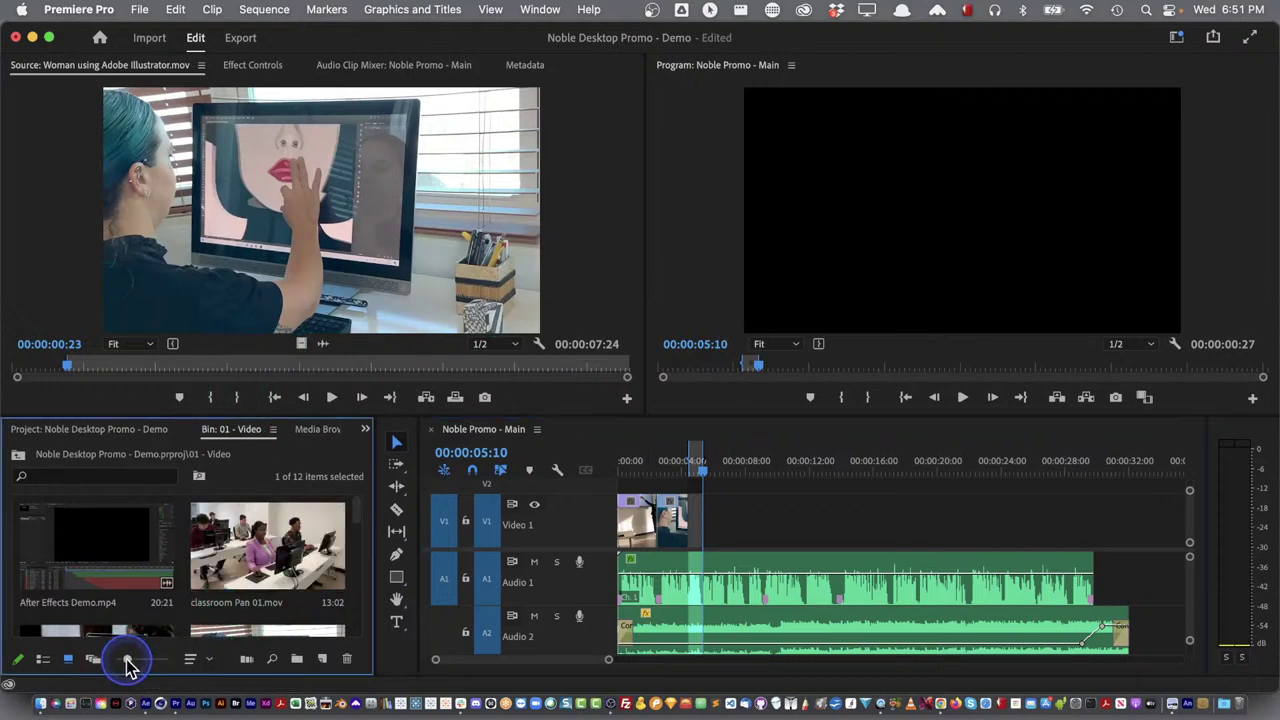
left_click_drag(125, 664, 113, 662)
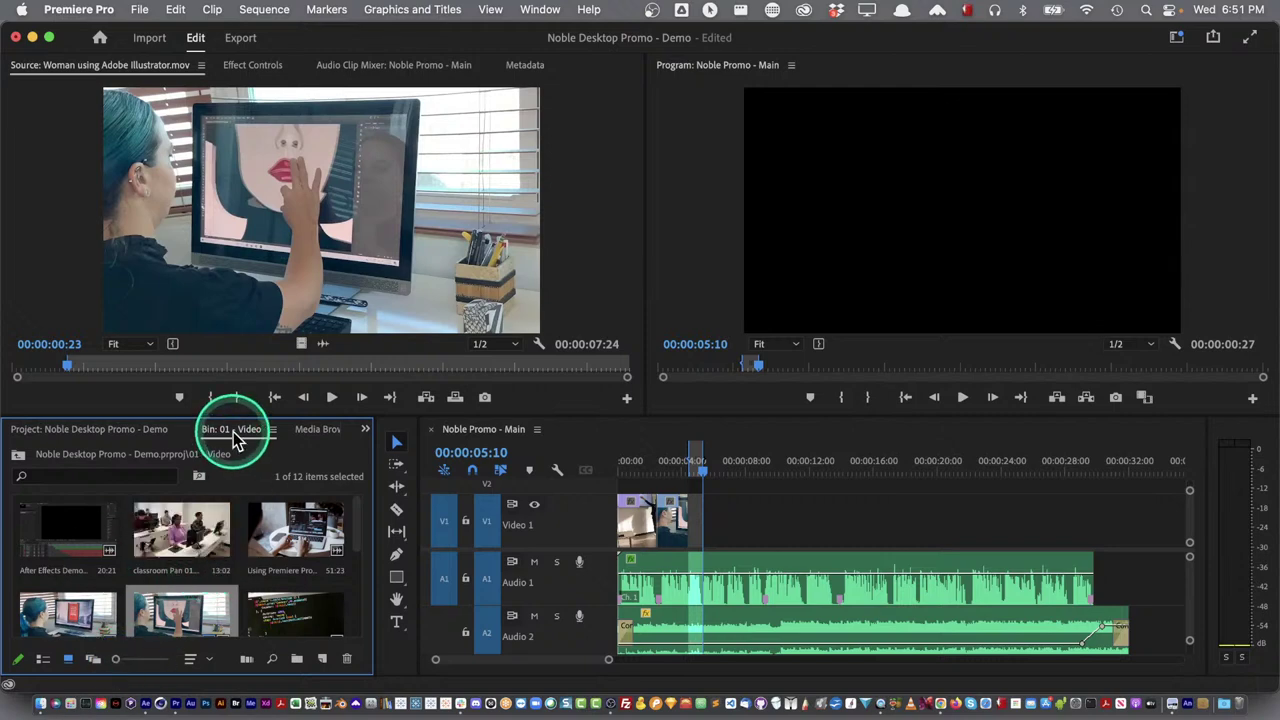
double_click(232, 430)
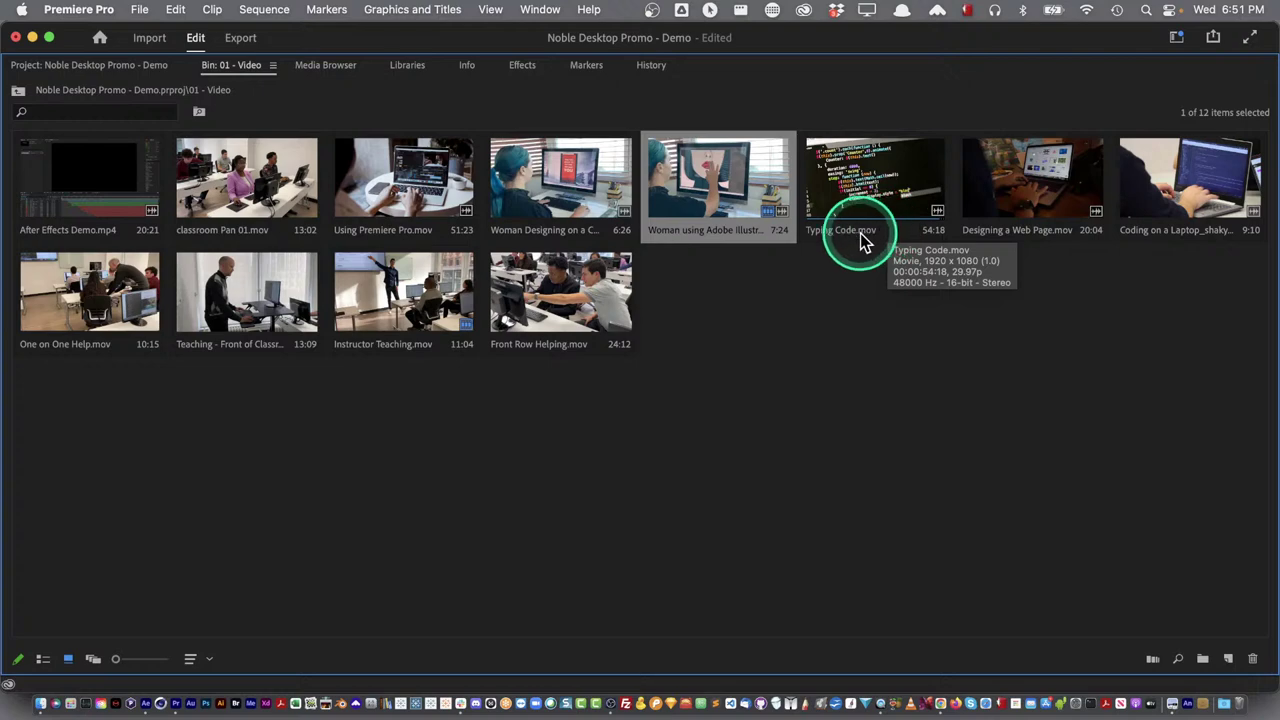
Reorder the bin's clips to start with Instructor Teaching, Woman using Adobe Illustrator and Using Premiere Pro, with After Effects Demo.mp4 last
left_click_drag(520, 180, 178, 182)
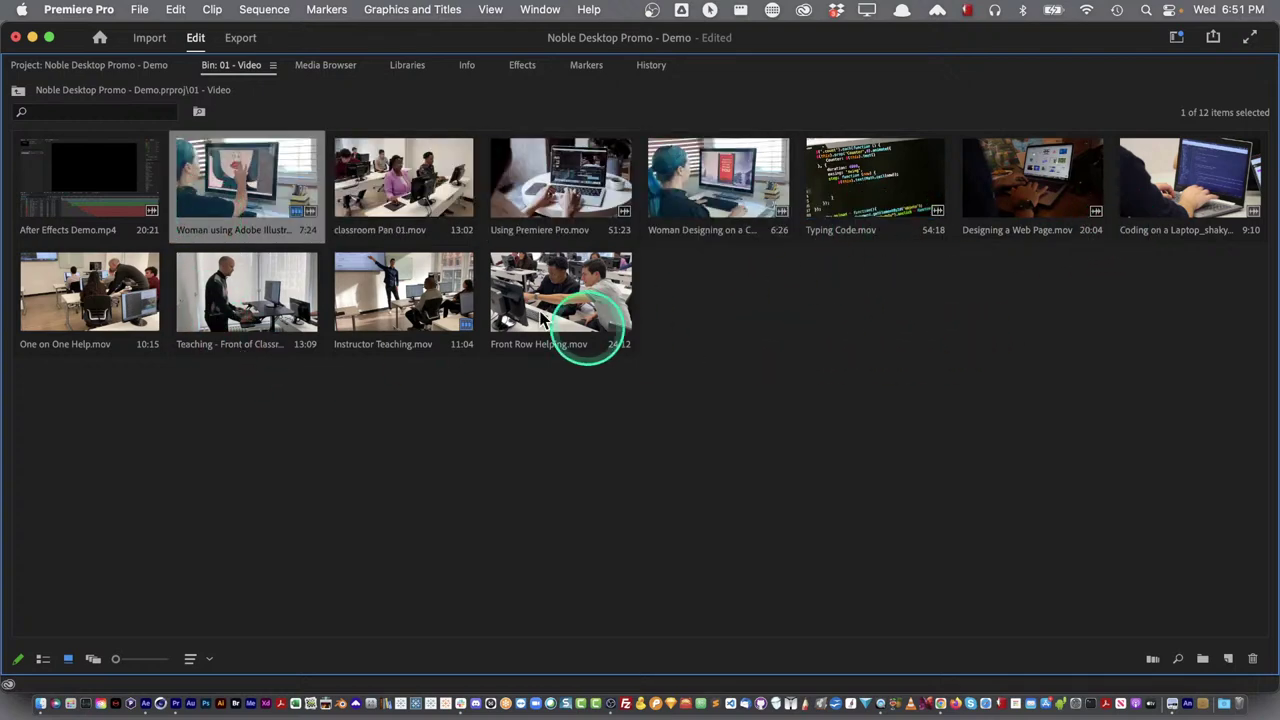
left_click_drag(460, 294, 21, 178)
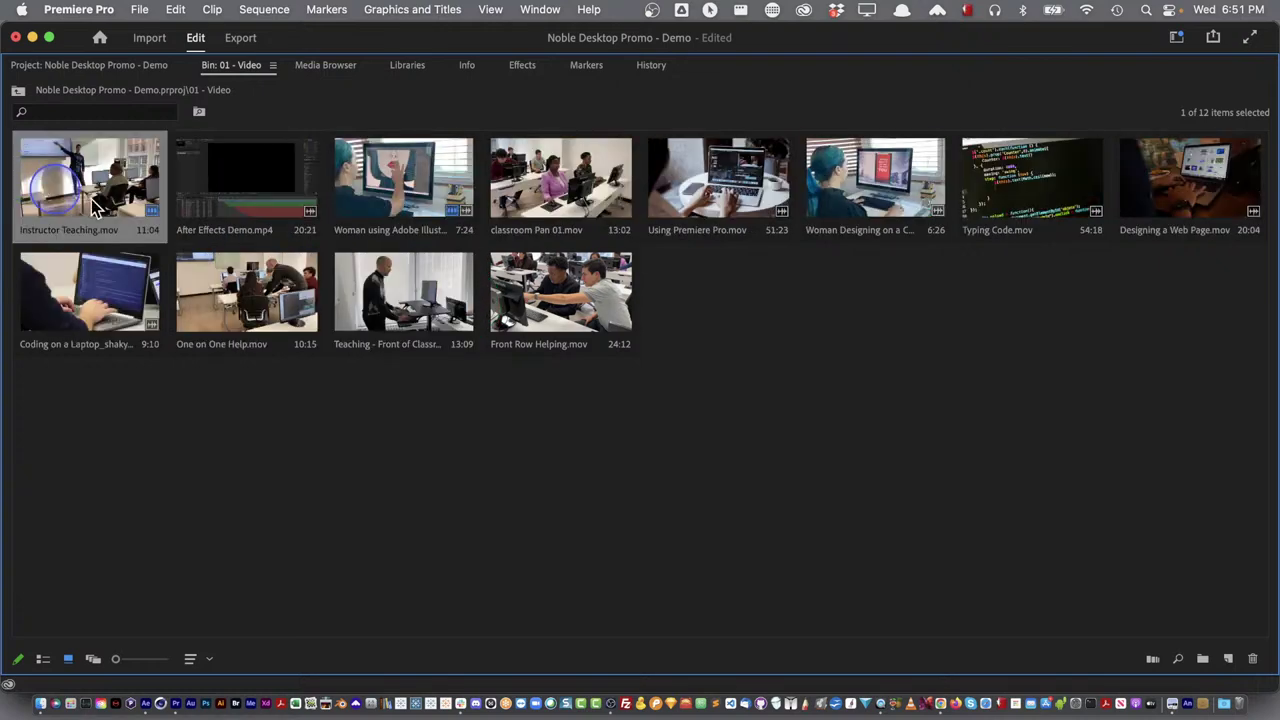
left_click_drag(258, 182, 748, 313)
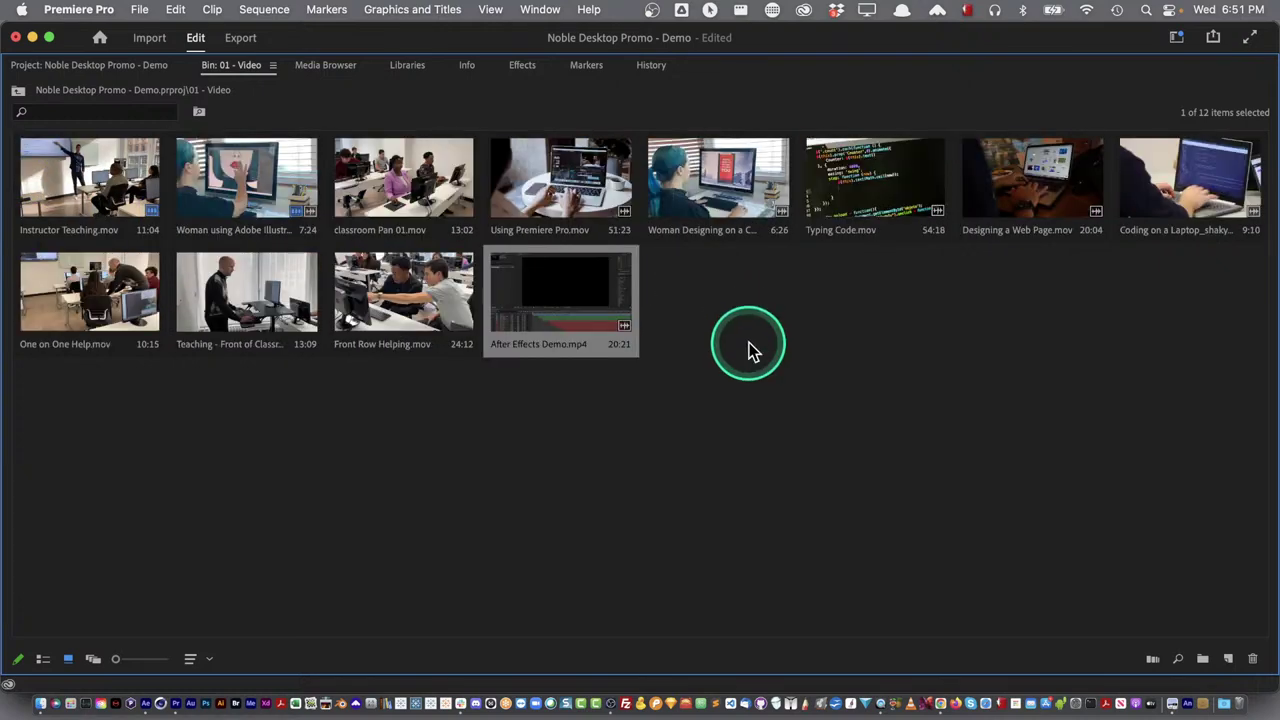
left_click(540, 182)
left_click_drag(540, 182, 380, 185)
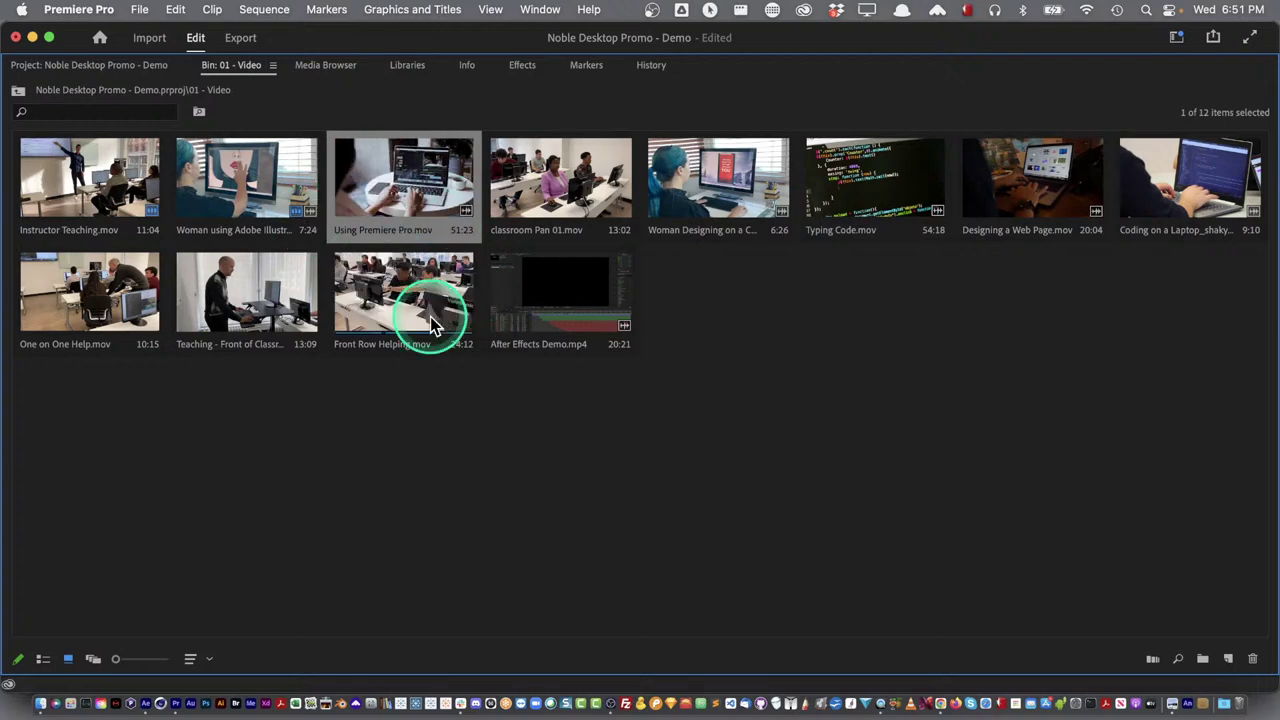
Open Using Premiere Pro.mov in the Source Monitor and set its In point at 00:00:15:15
double_click(391, 168)
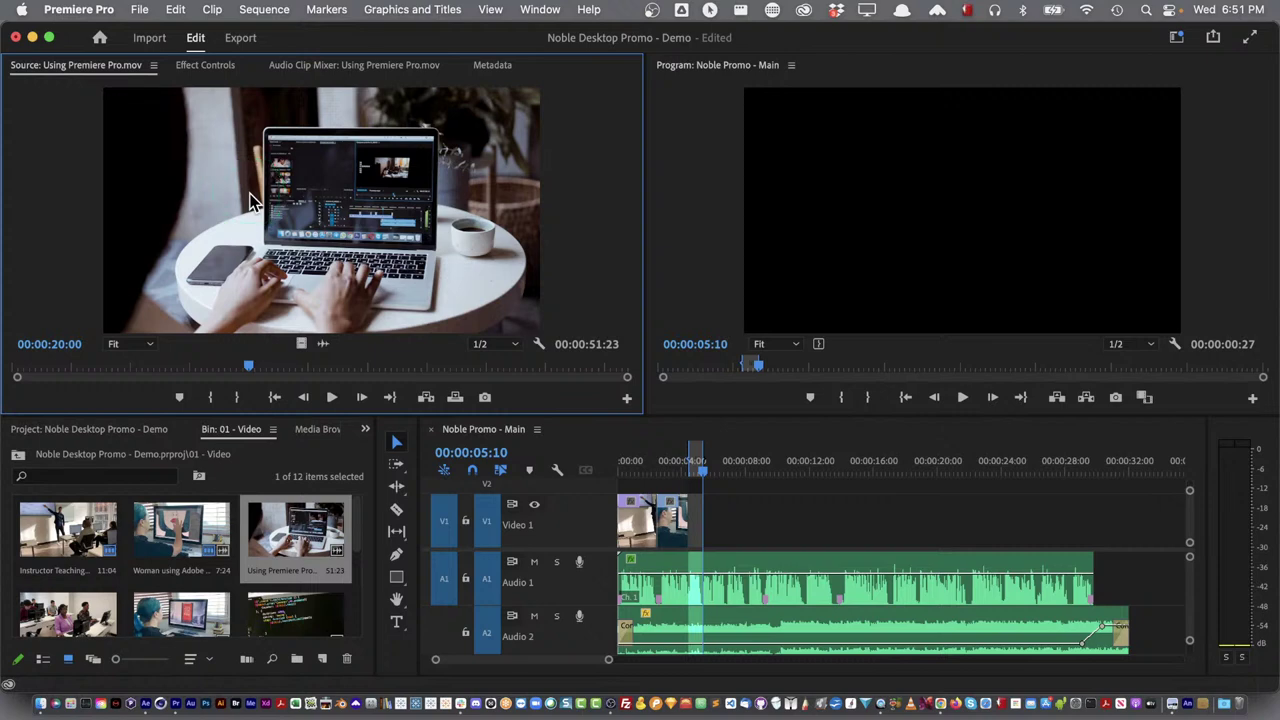
left_click(250, 369)
left_click_drag(250, 369, 196, 367)
key("i")
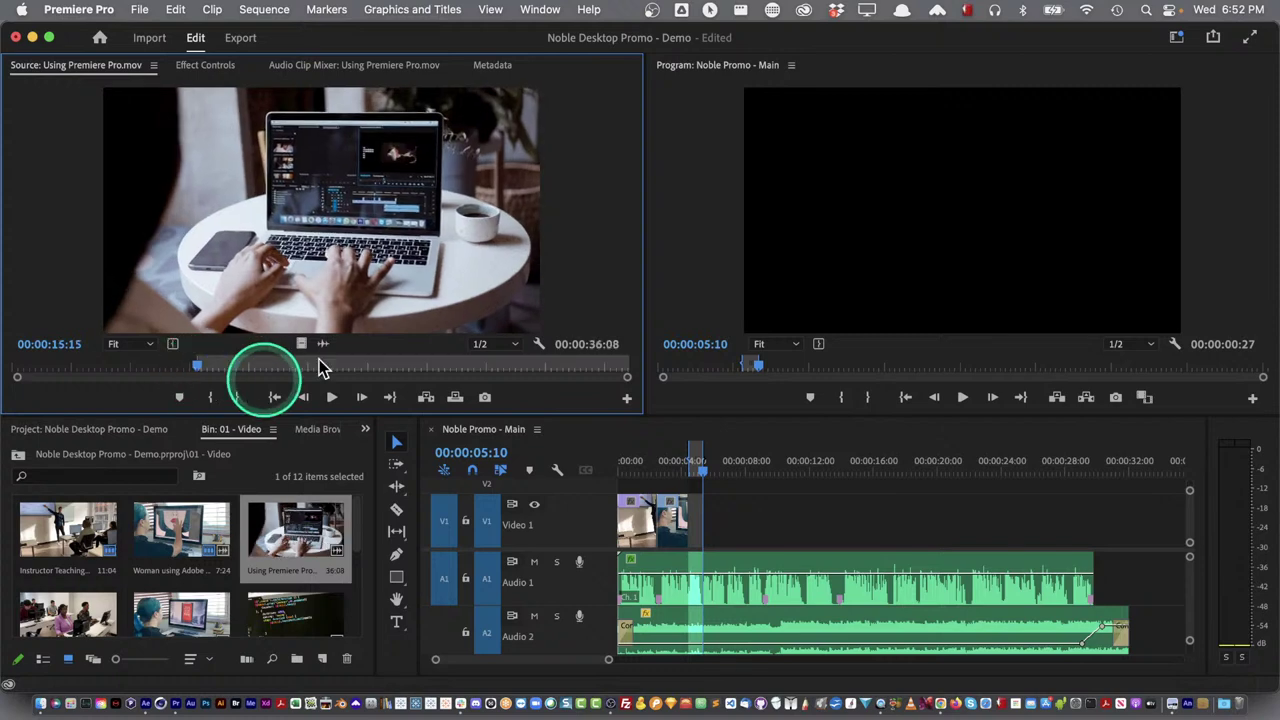
Try placing Using Premiere Pro.mov with its audio into the marked sequence range, and undo the placement
left_click_drag(347, 215, 1050, 435)
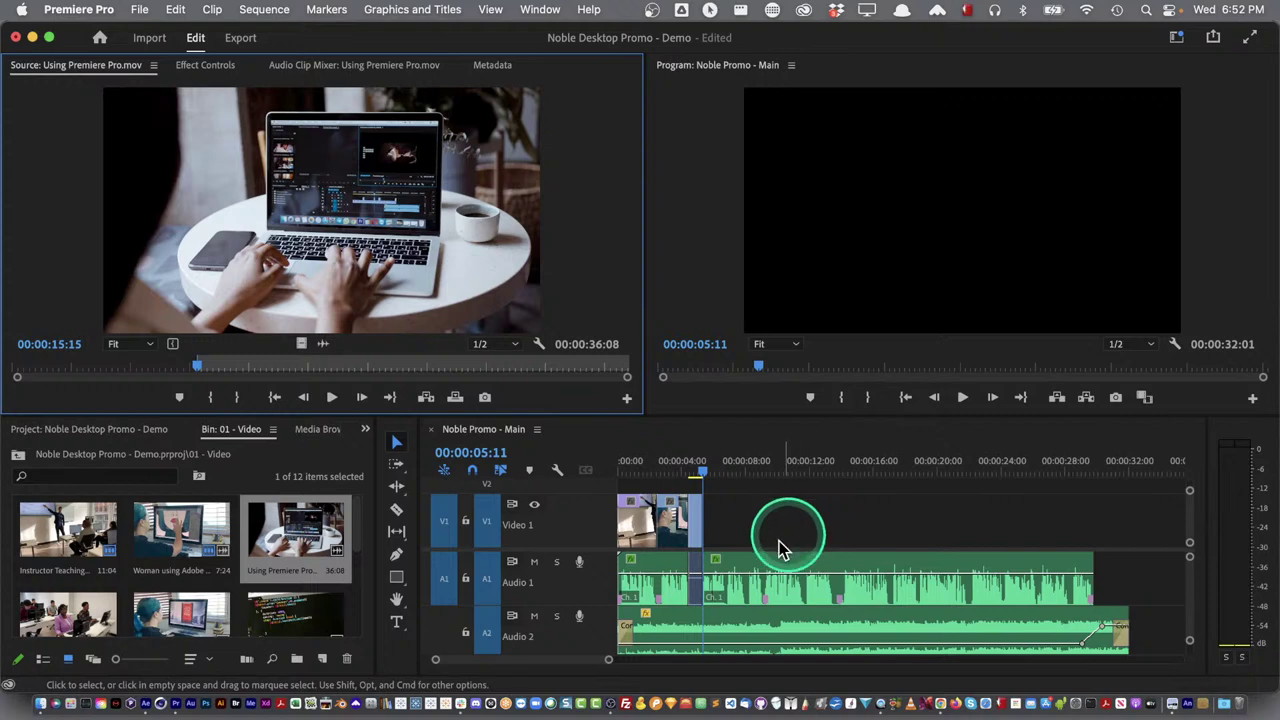
key("super+z")
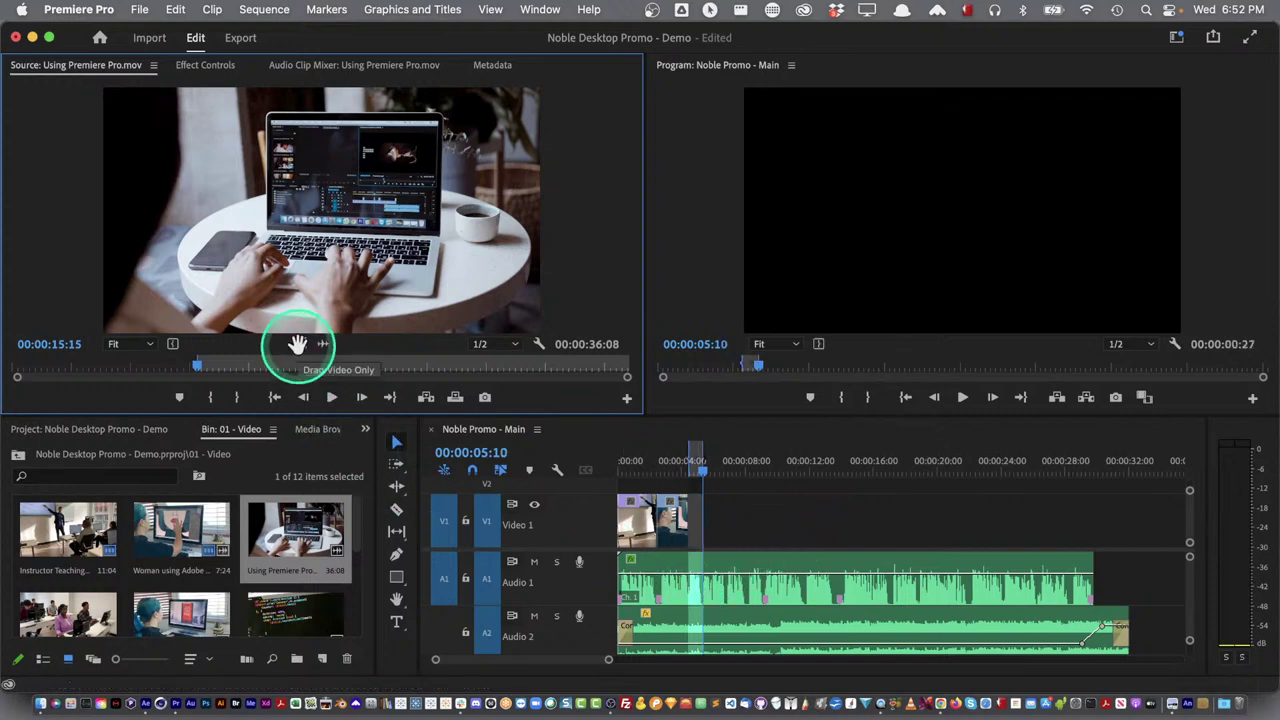
Place only the video of Using Premiere Pro.mov into the marked sequence range, and review the sequence from its start
left_click_drag(297, 344, 1028, 285)
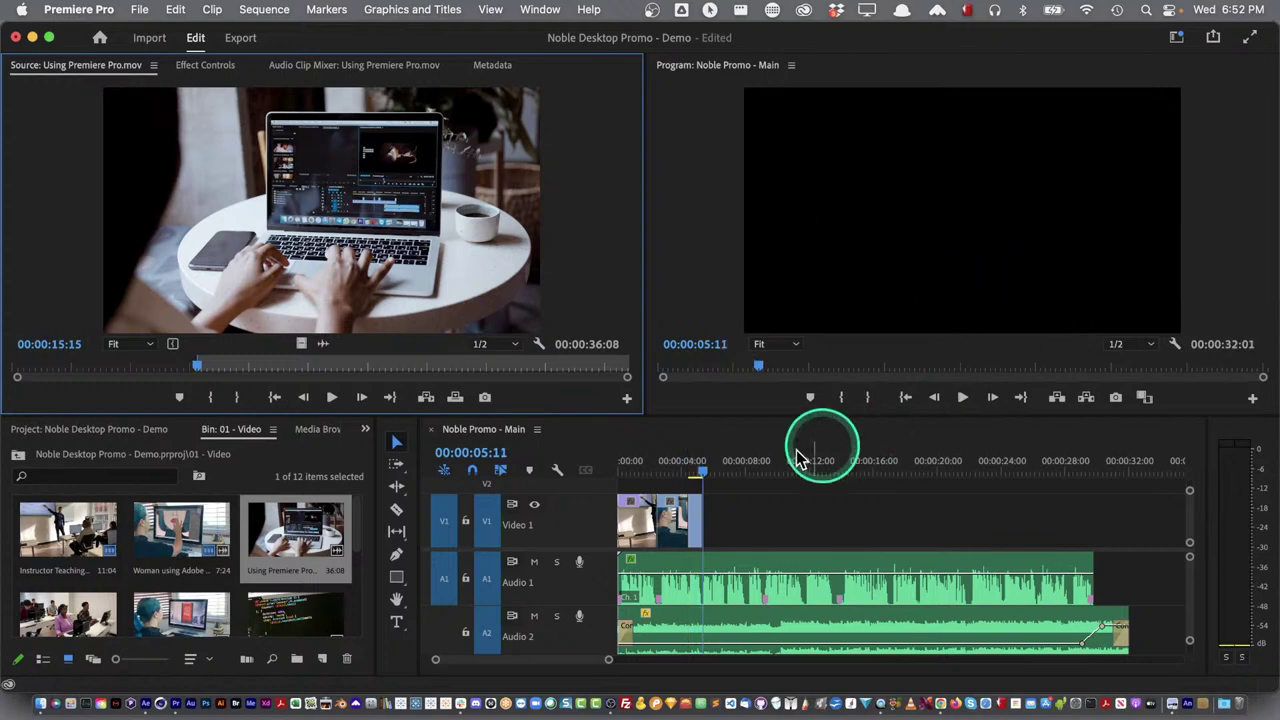
left_click_drag(652, 484, 528, 484)
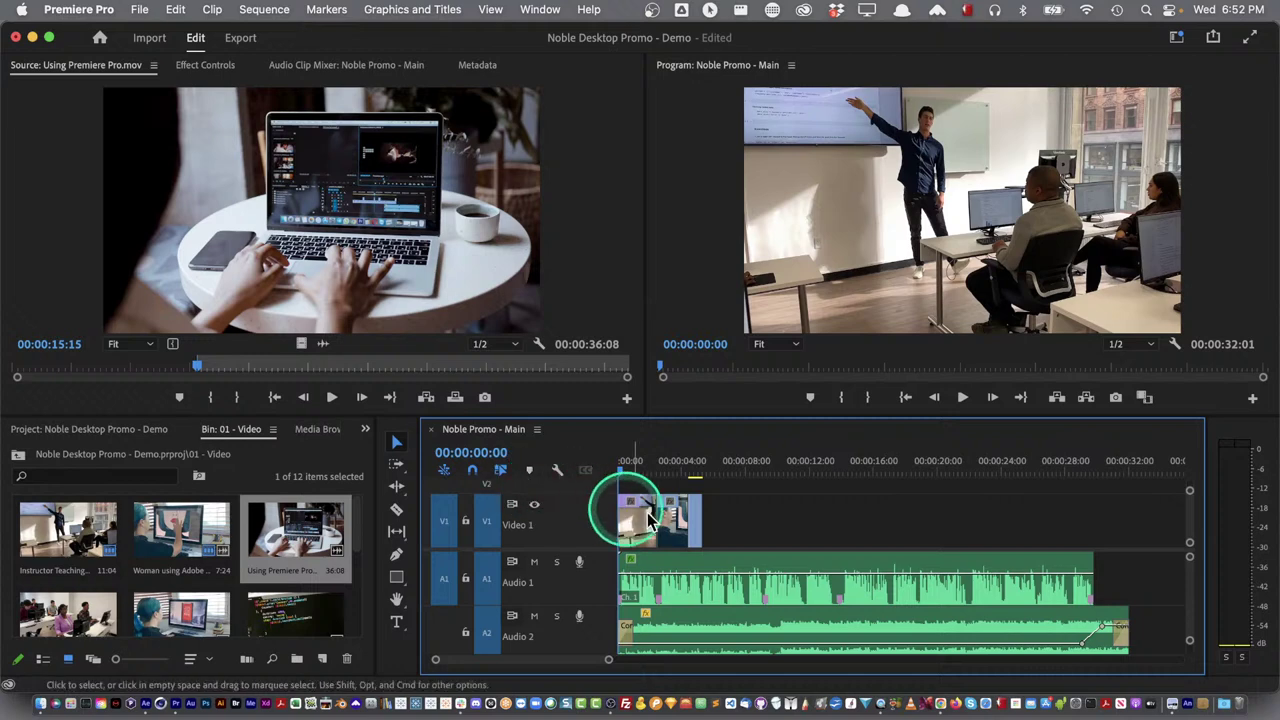
left_click_drag(694, 467, 700, 468)
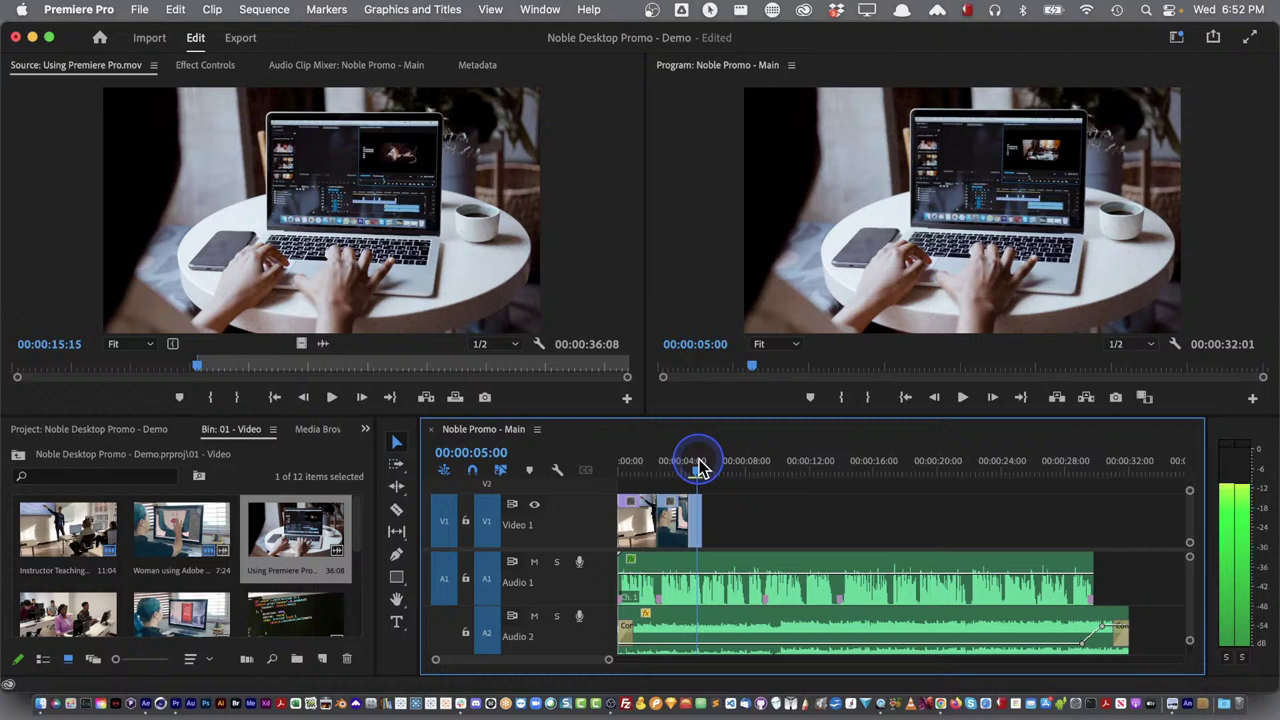
Move the In point of Using Premiere Pro.mov to 00:00:05:10 in the Source Monitor
left_click(232, 228)
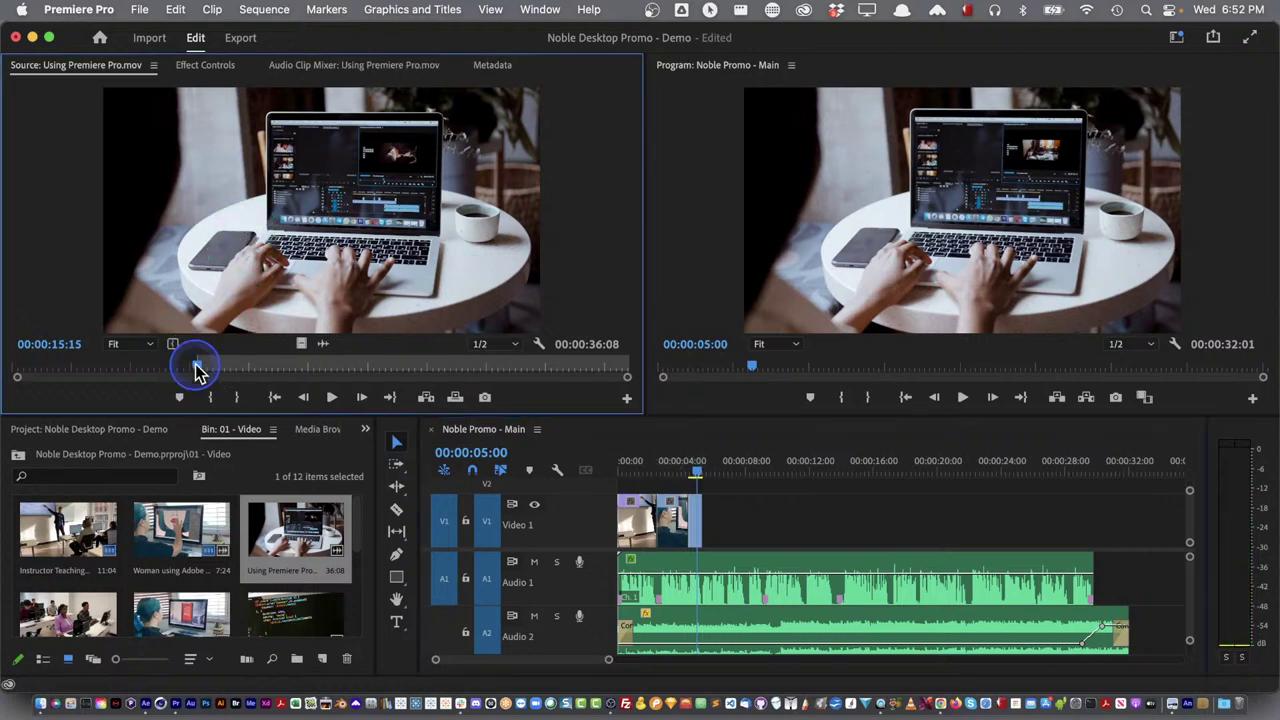
left_click_drag(197, 370, 77, 366)
key("i")
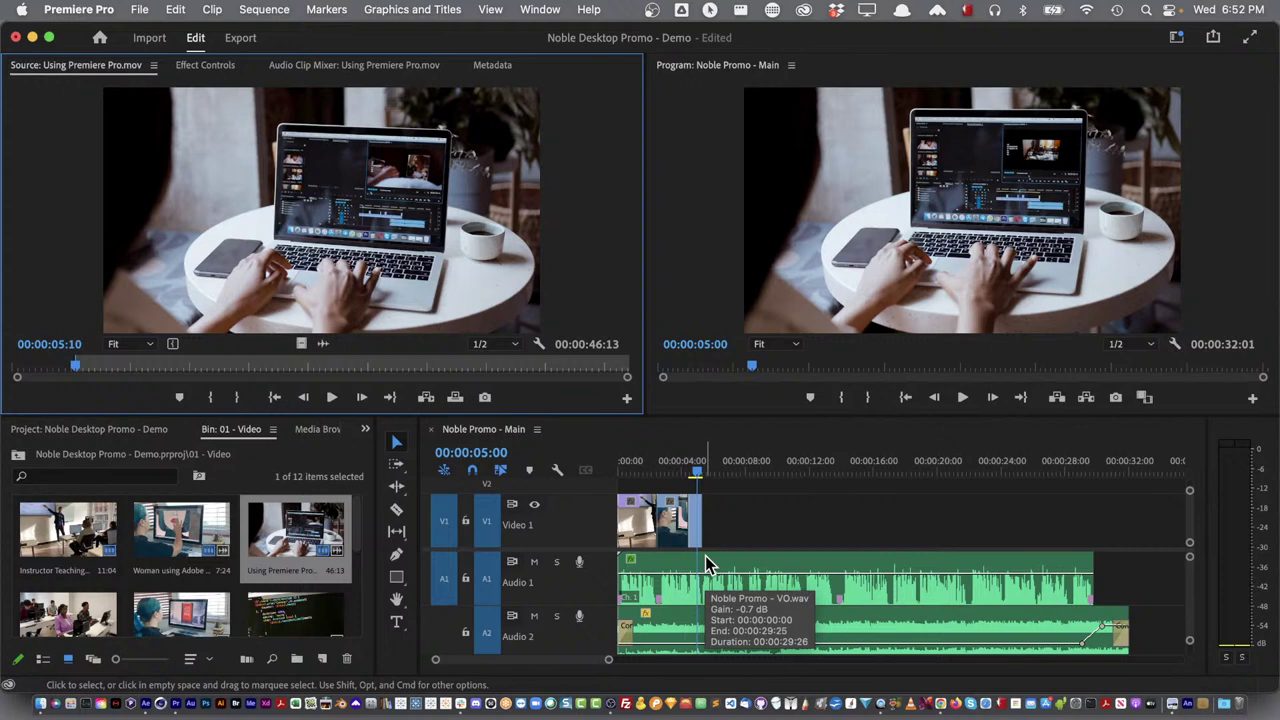
Play the Noble Promo - Main sequence from the start through the three placed clips
left_click_drag(645, 466, 585, 475)
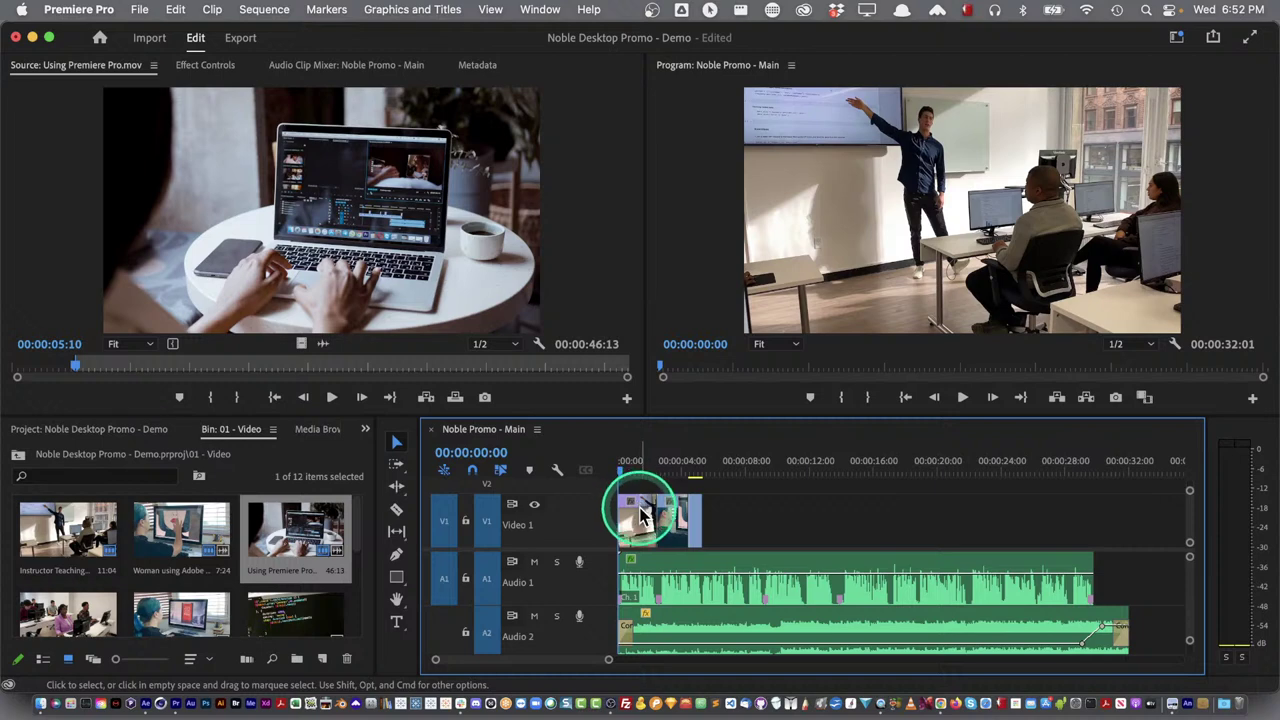
key("space")
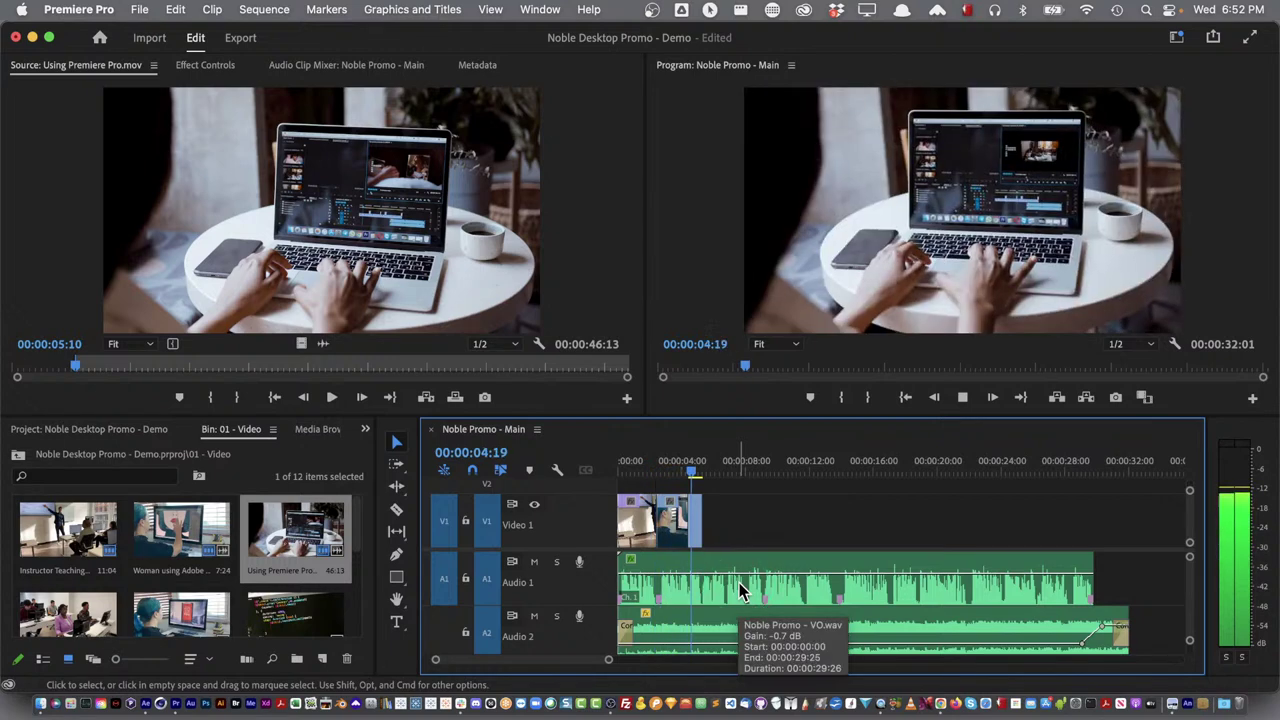
key("space")
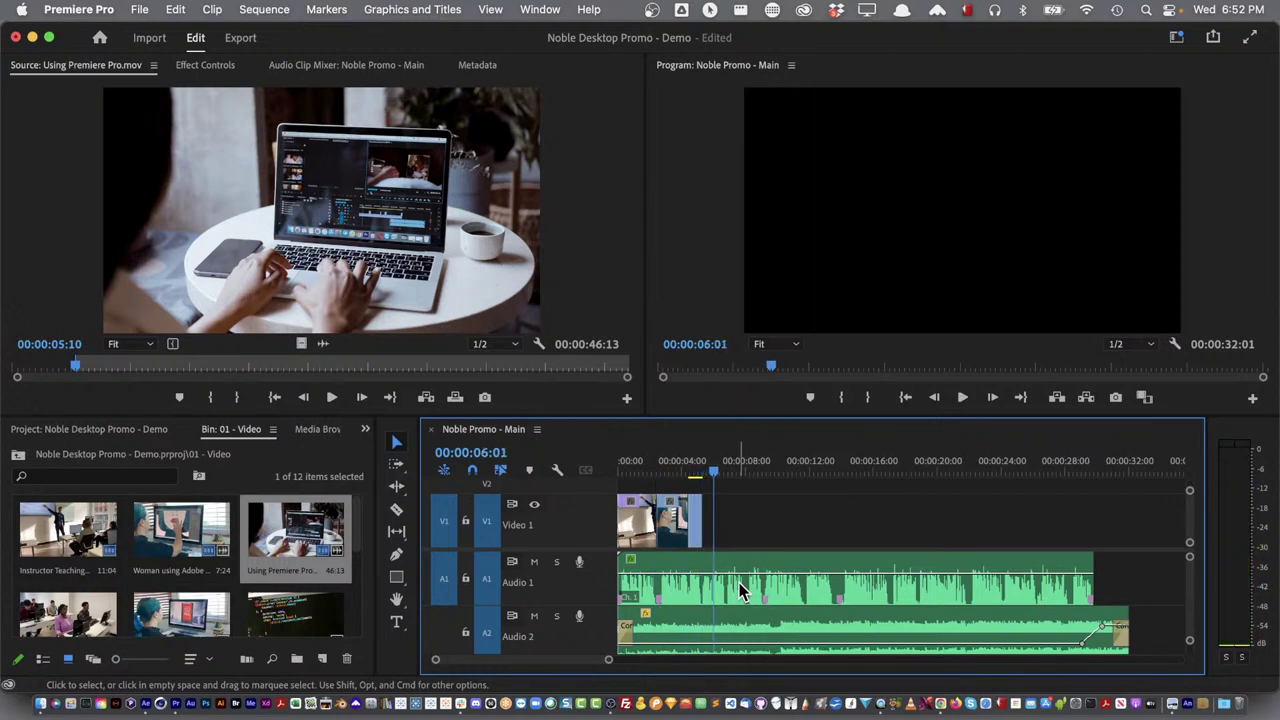
Save the Premiere Pro project, hide Premiere Pro and switch to After Effects
left_click(557, 517)
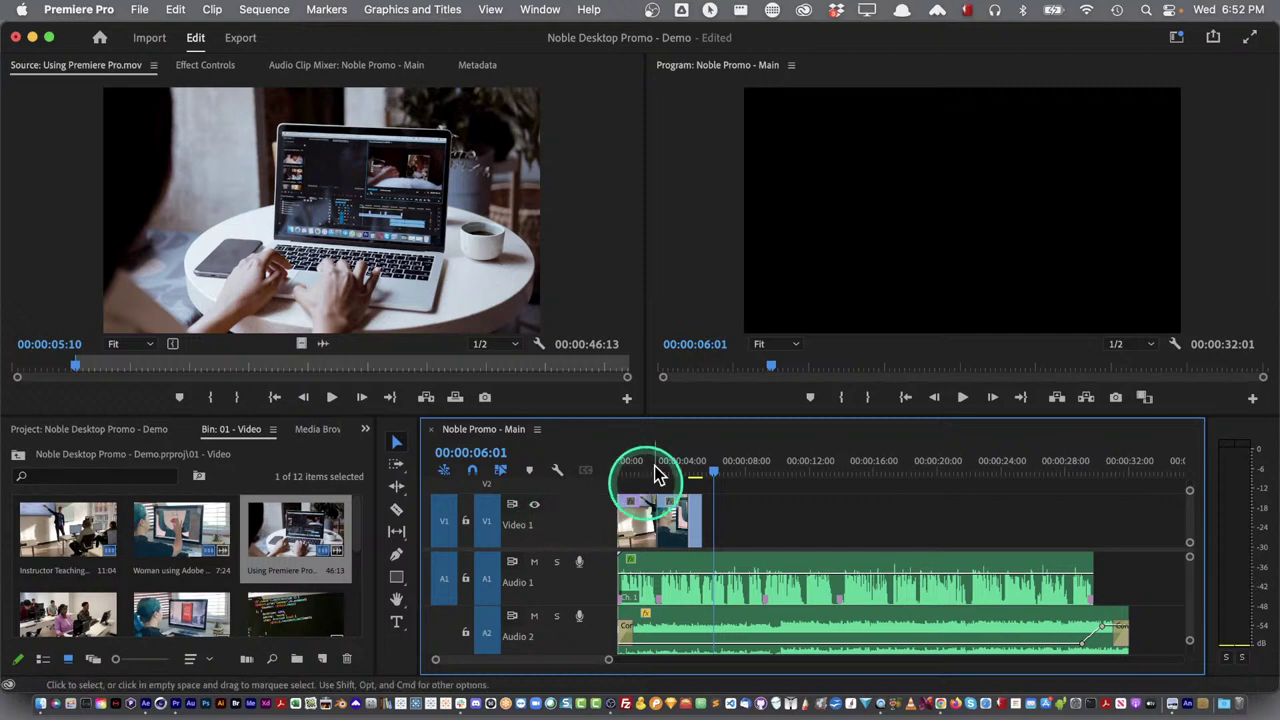
left_click(247, 463)
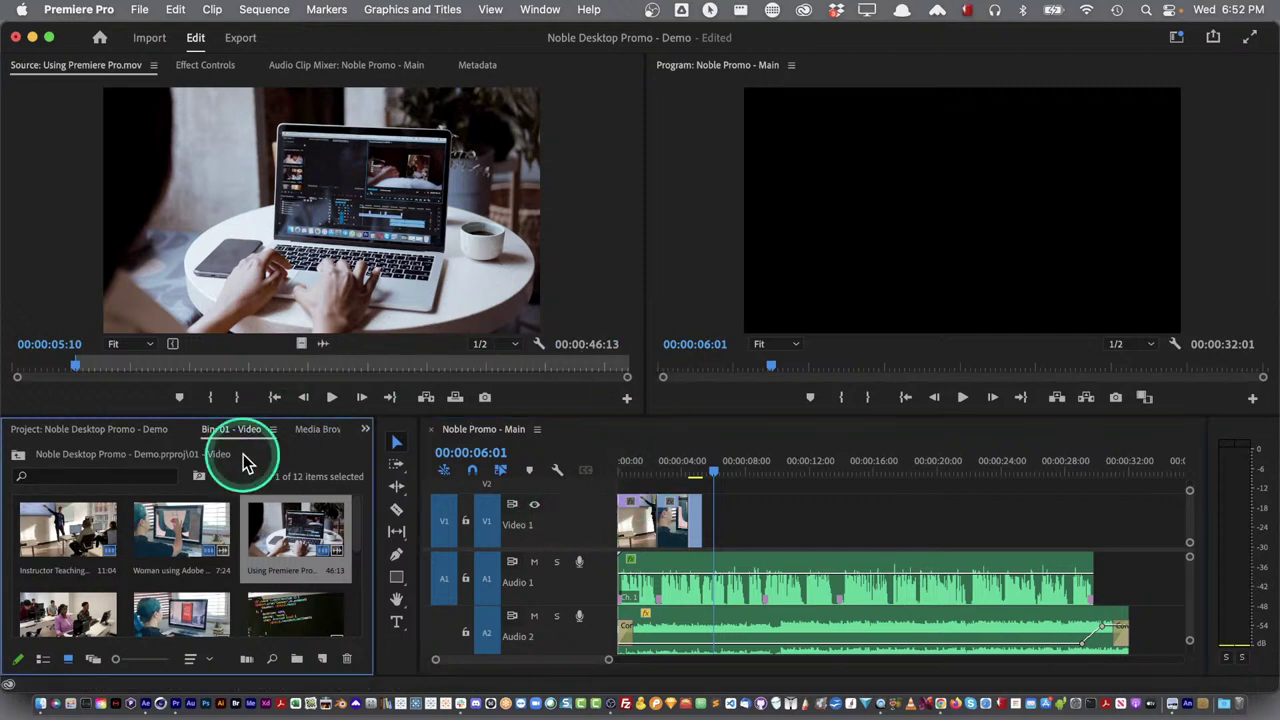
key("super+s")
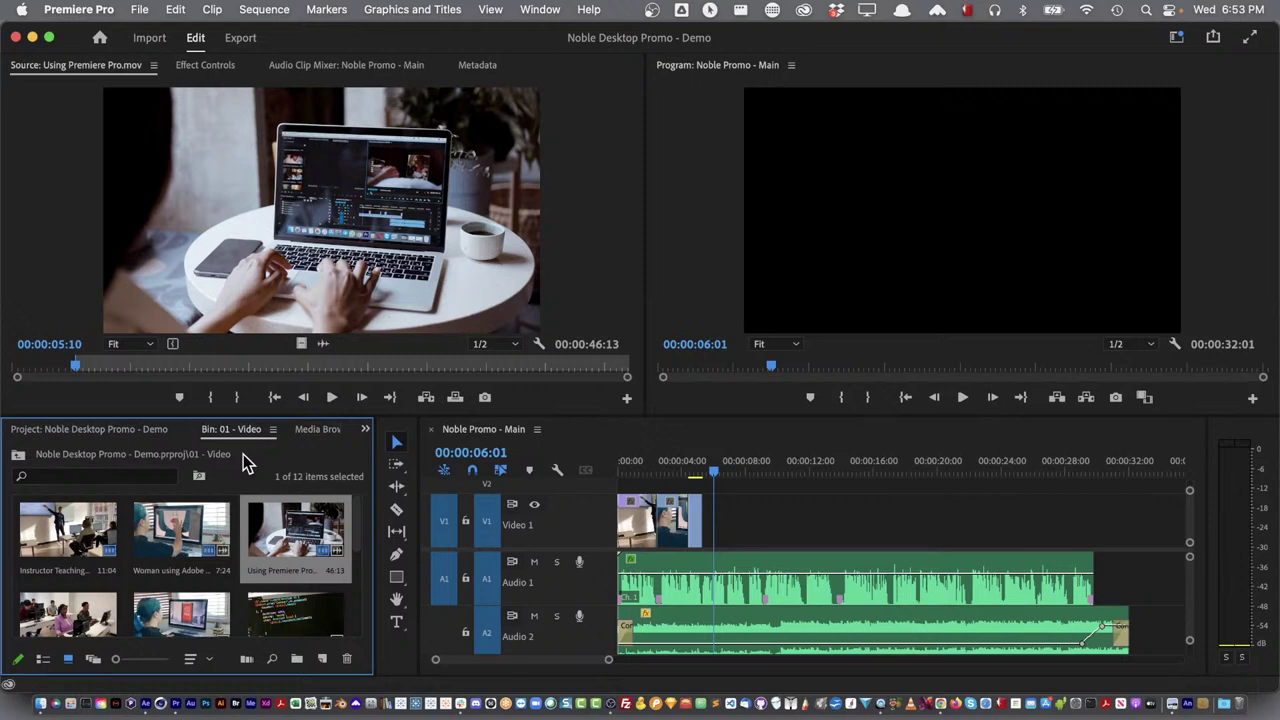
key("super+h")
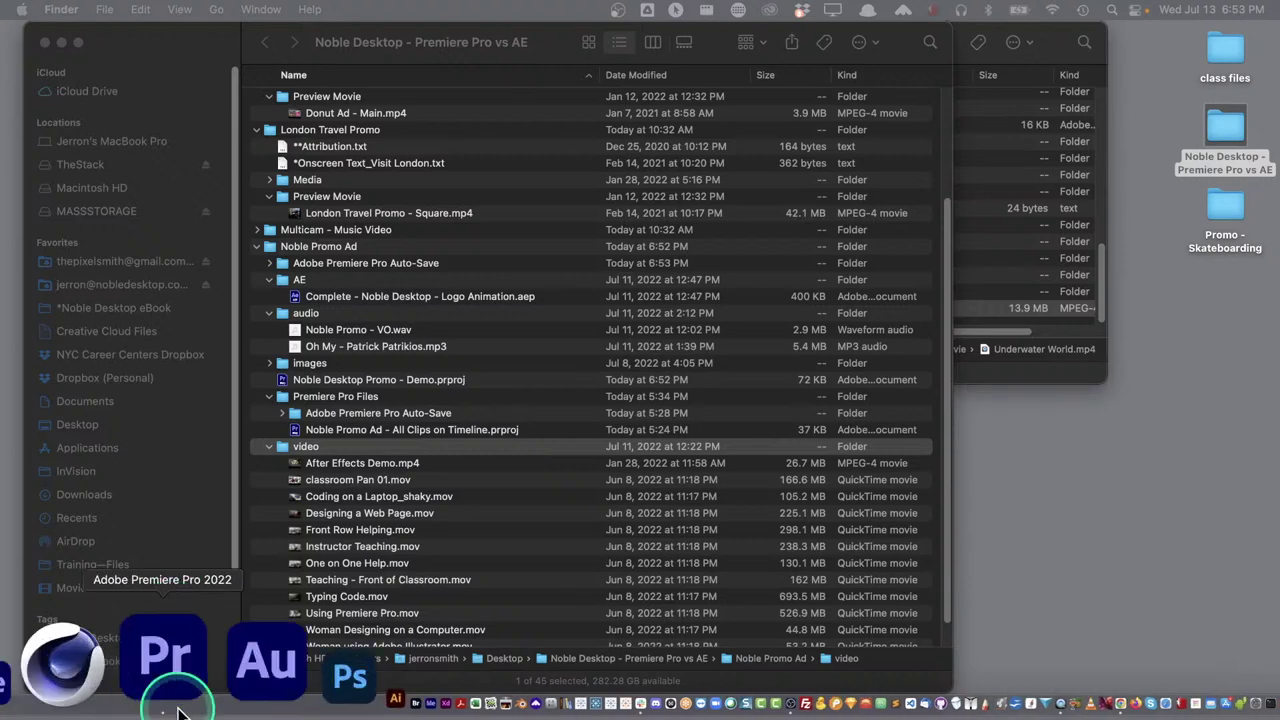
left_click(143, 668)
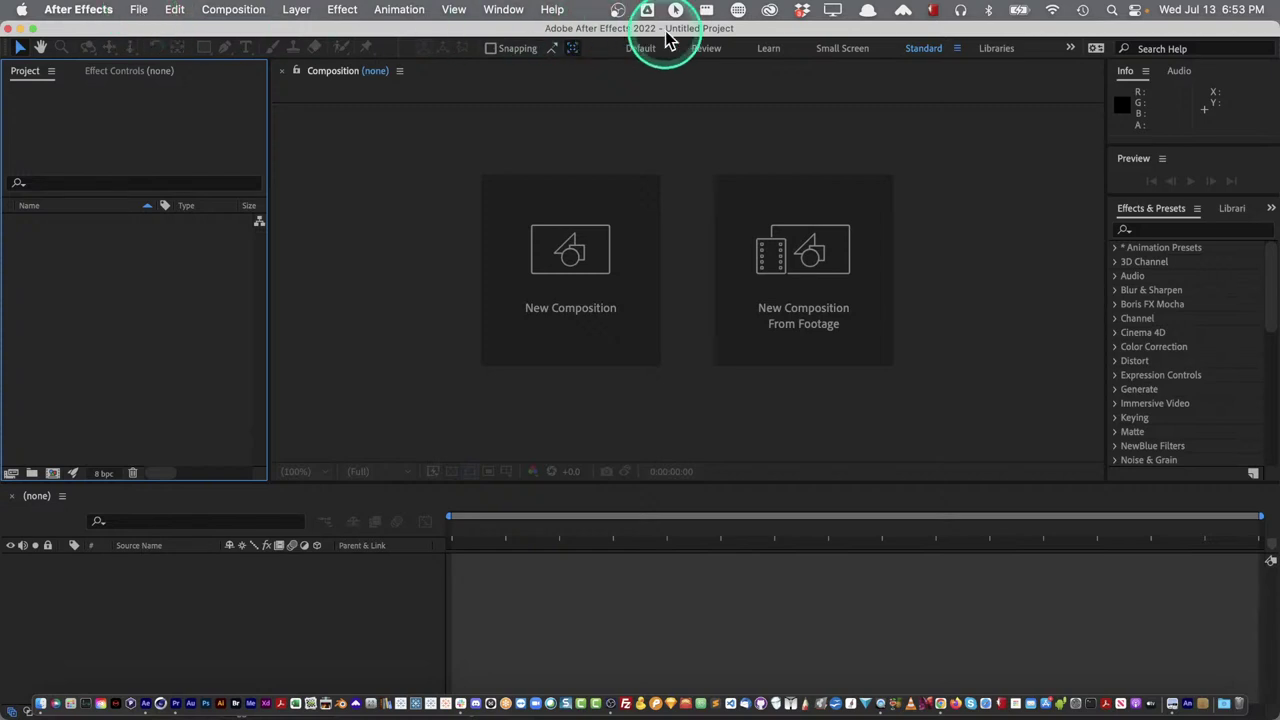
Save the new project as Noble Desktop Promo - Demo.aep in the Noble Promo Ad folder inside Desktop's Noble Desktop - Premiere Pro vs AE
left_click(137, 10)
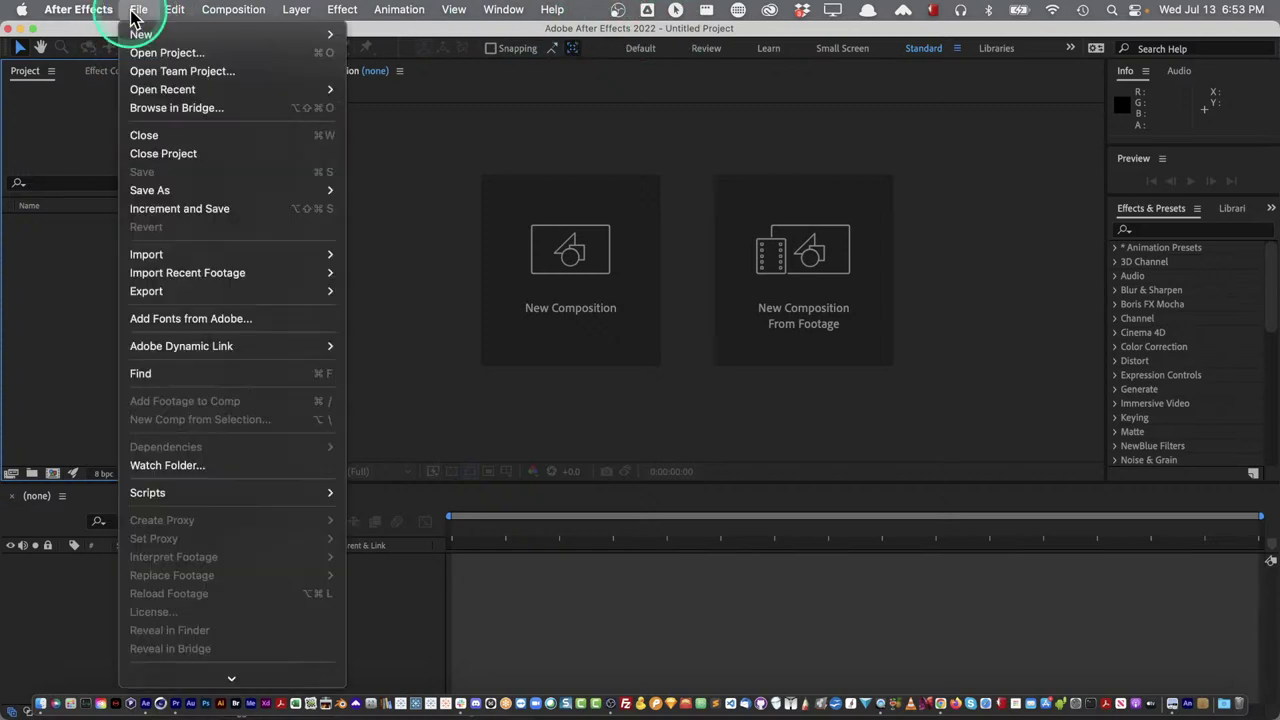
mouse_move(185, 190)
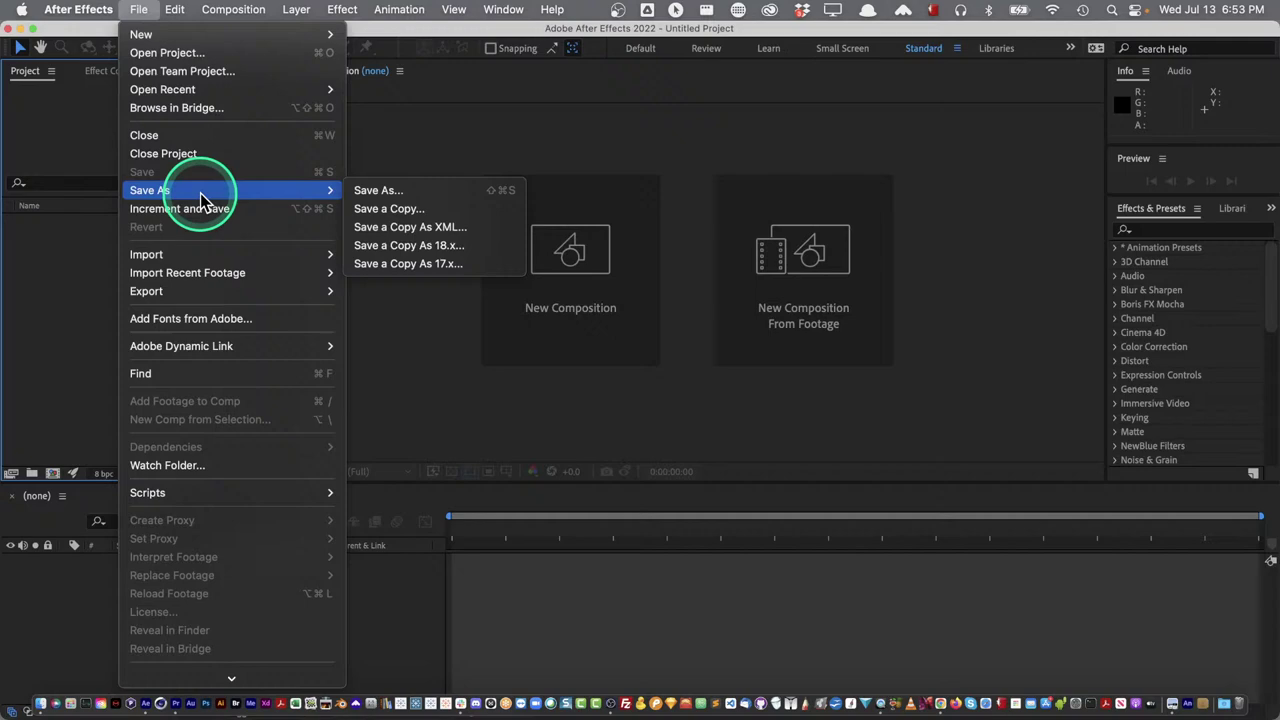
left_click(446, 192)
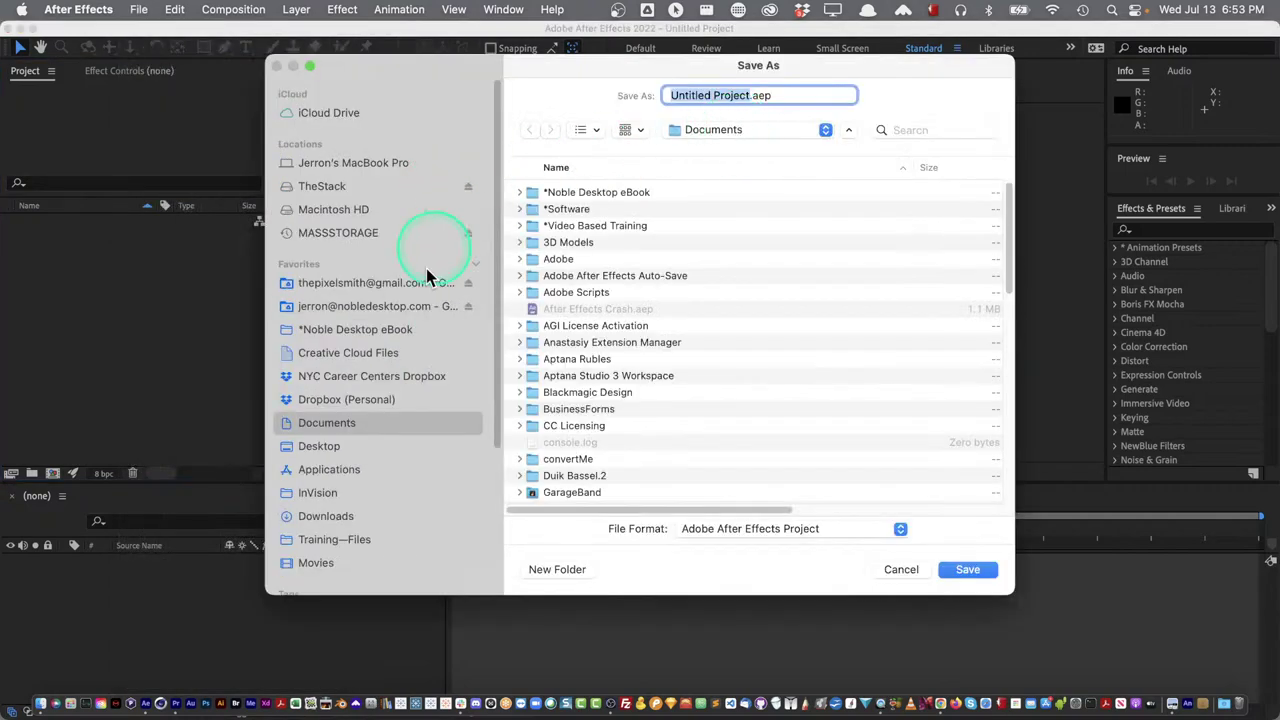
left_click(312, 447)
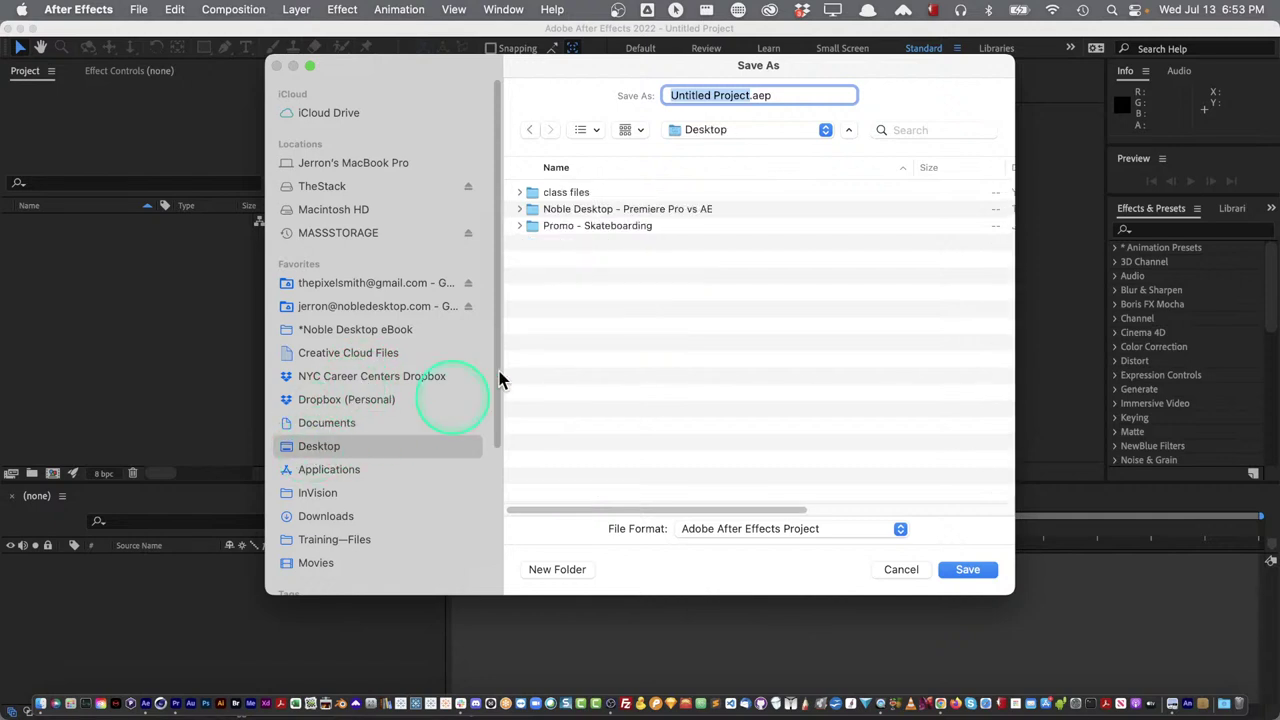
double_click(631, 210)
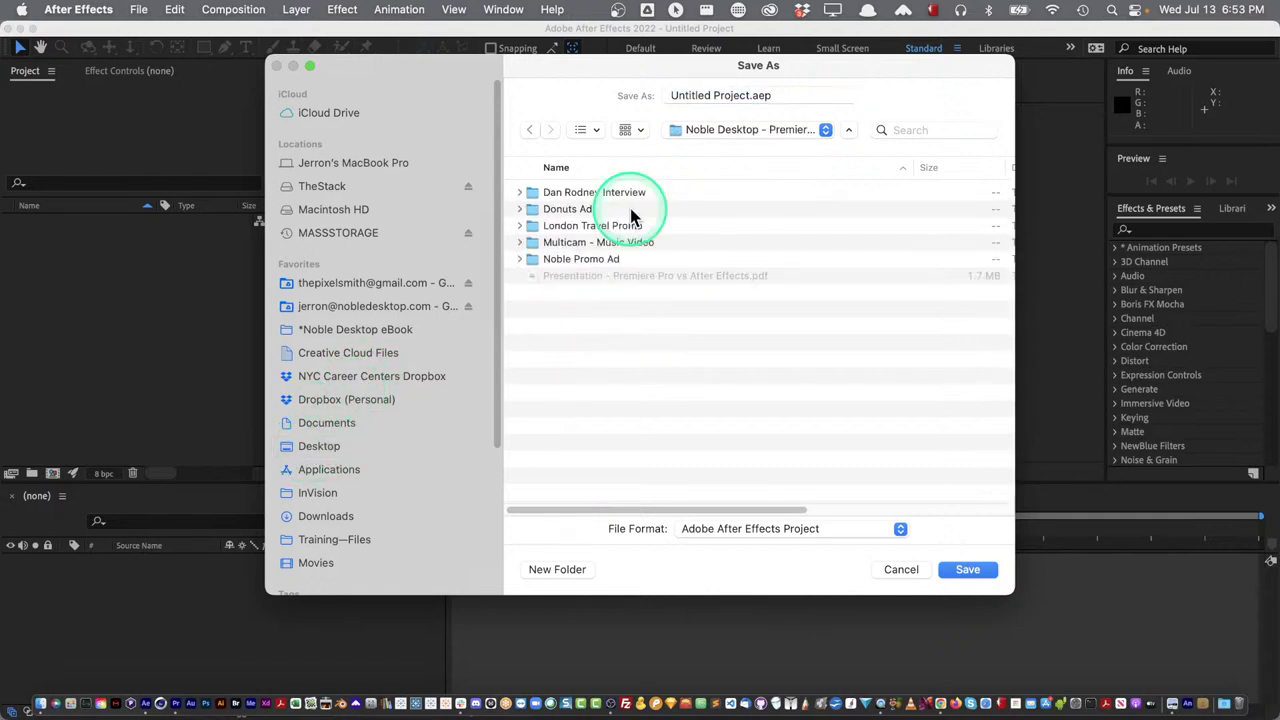
double_click(578, 259)
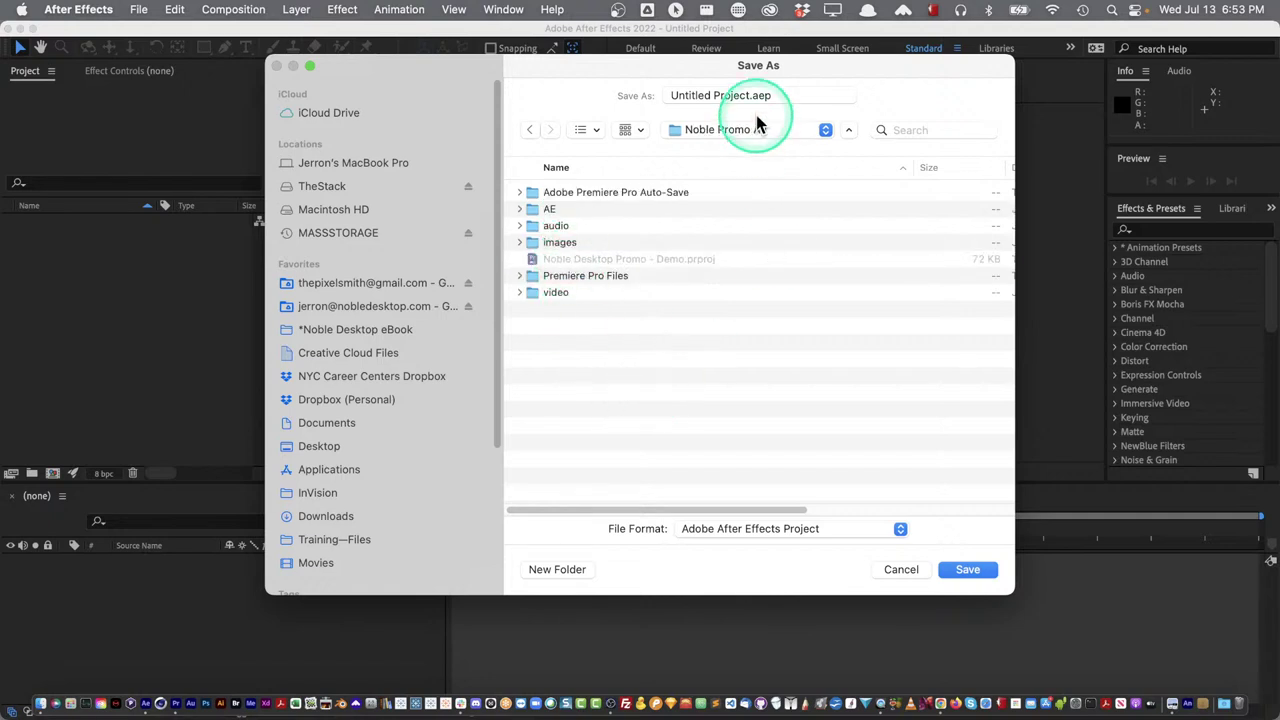
left_click_drag(751, 95, 586, 95)
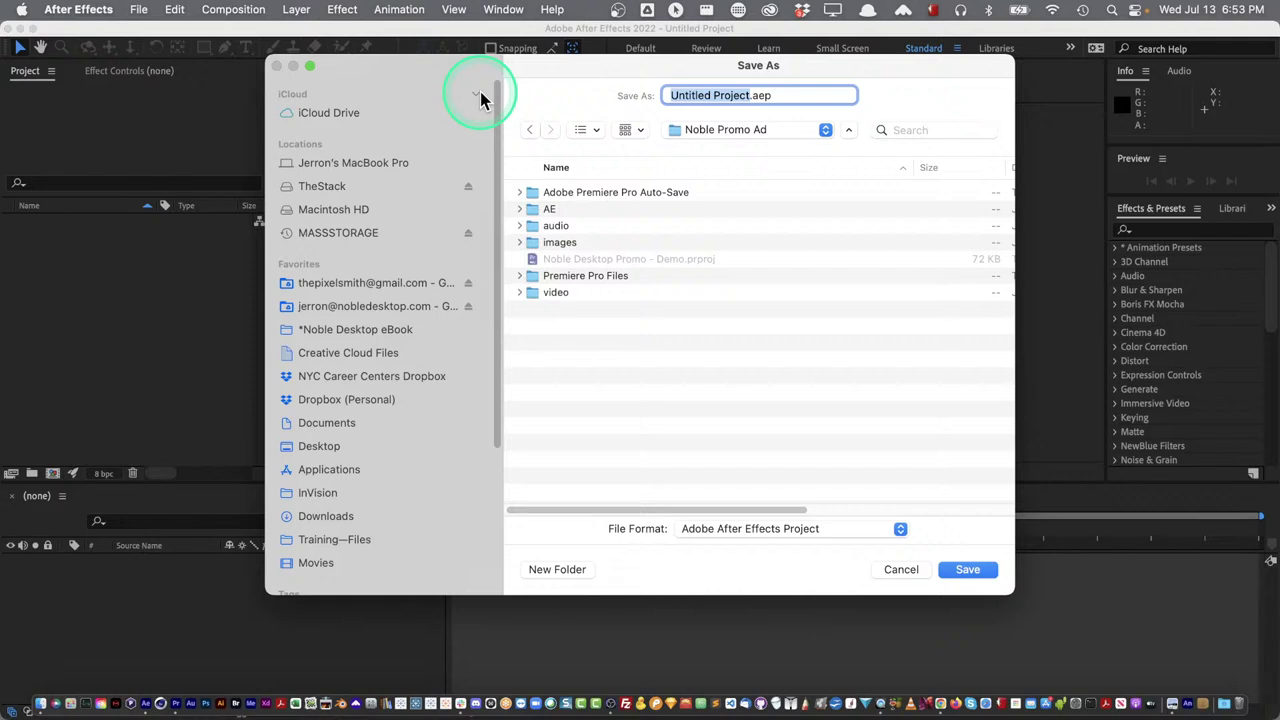
type("Noble De")
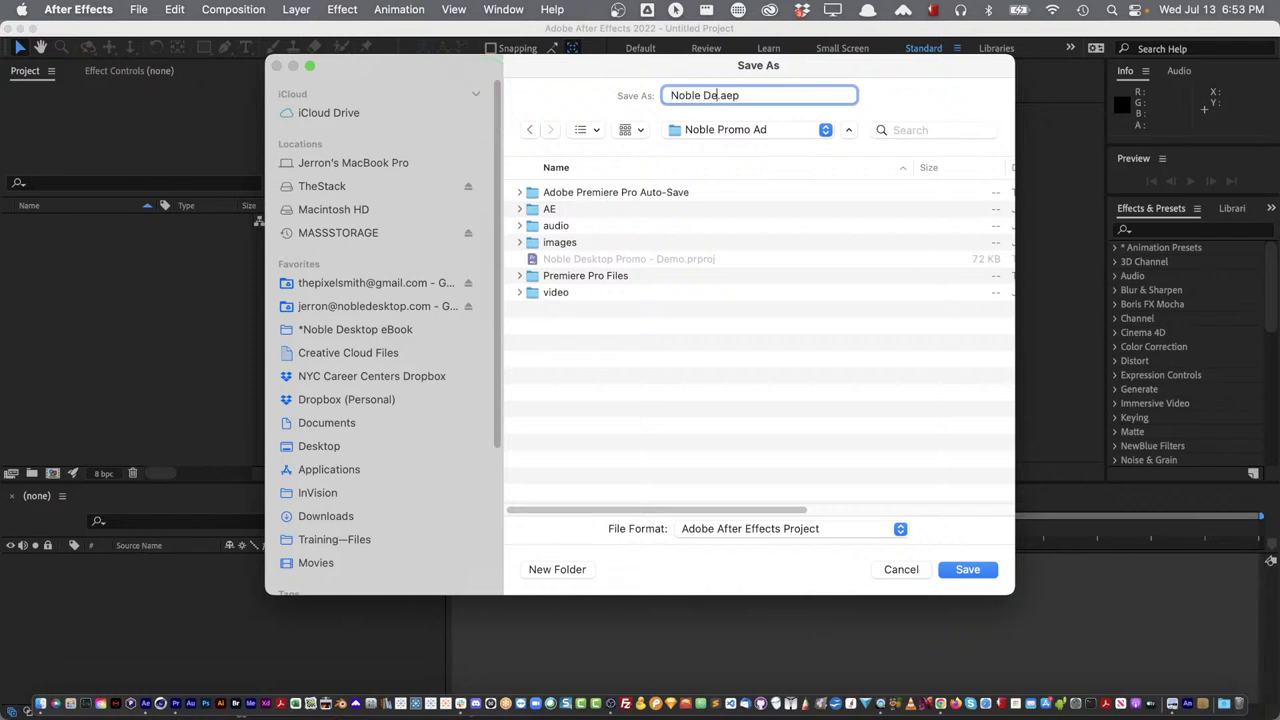
type("- Demo")
key("Return")
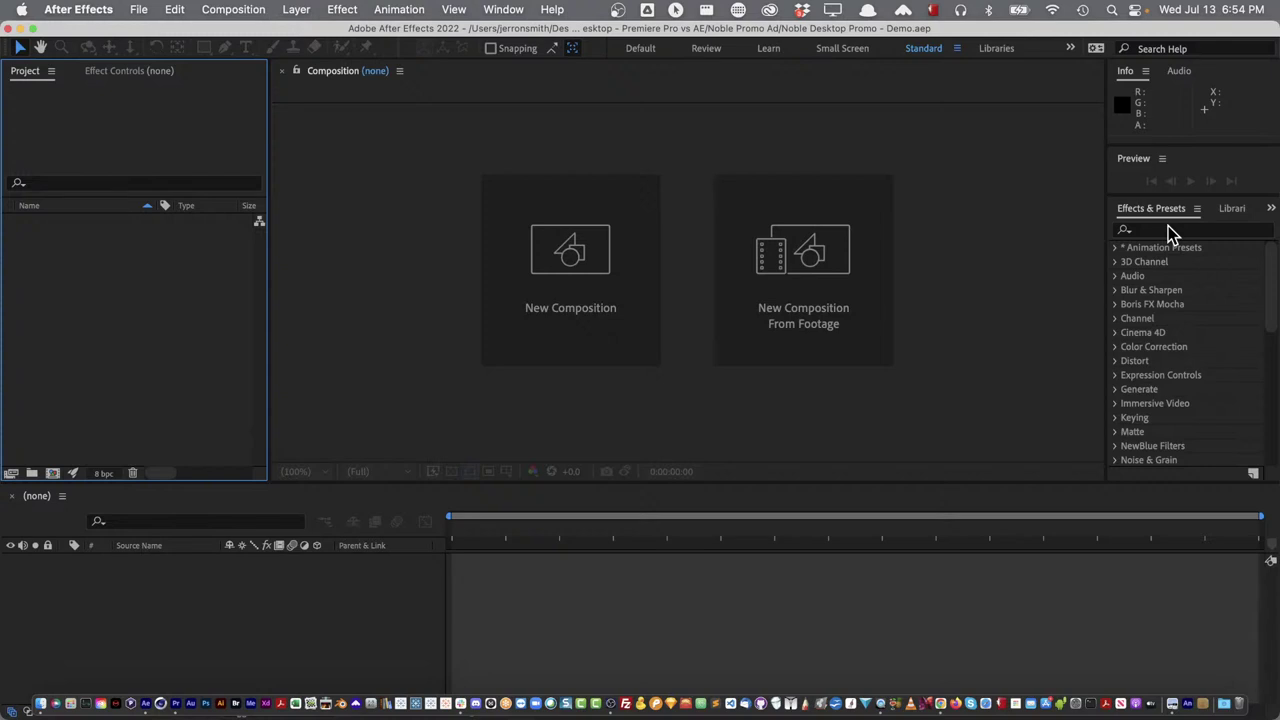
left_click(1155, 143)
mouse_move(146, 238)
left_mouse_down()
mouse_move(168, 280)
mouse_move(320, 337)
mouse_move(136, 267)
mouse_move(102, 268)
mouse_move(154, 42)
mouse_move(140, 18)
left_mouse_up()
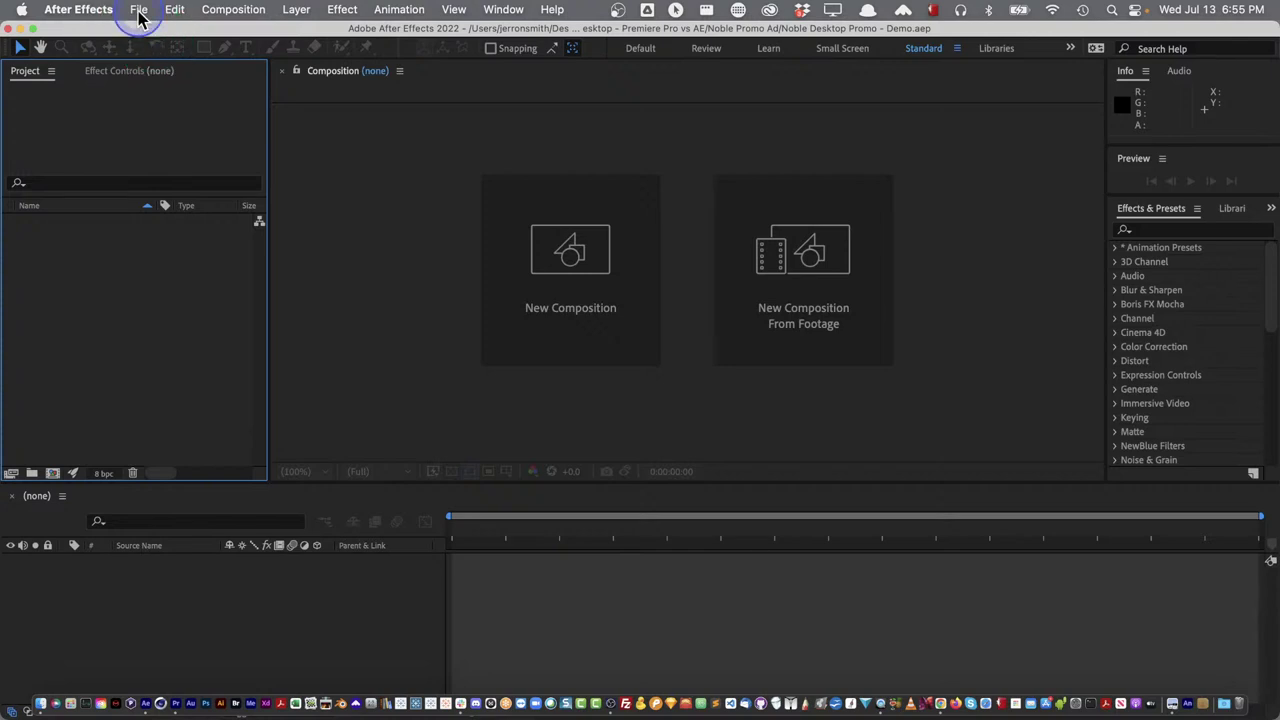
Import the whole video folder from Noble Promo Ad into the project
left_click(139, 12)
mouse_move(180, 255)
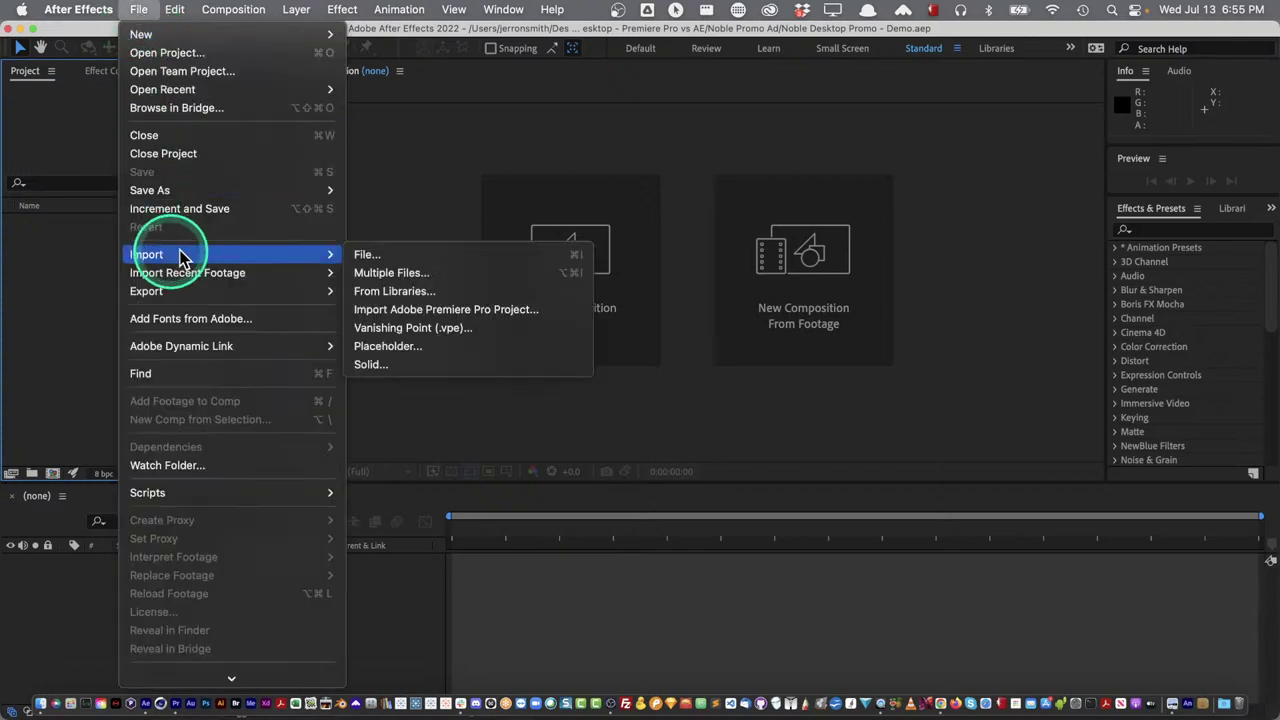
left_click(391, 252)
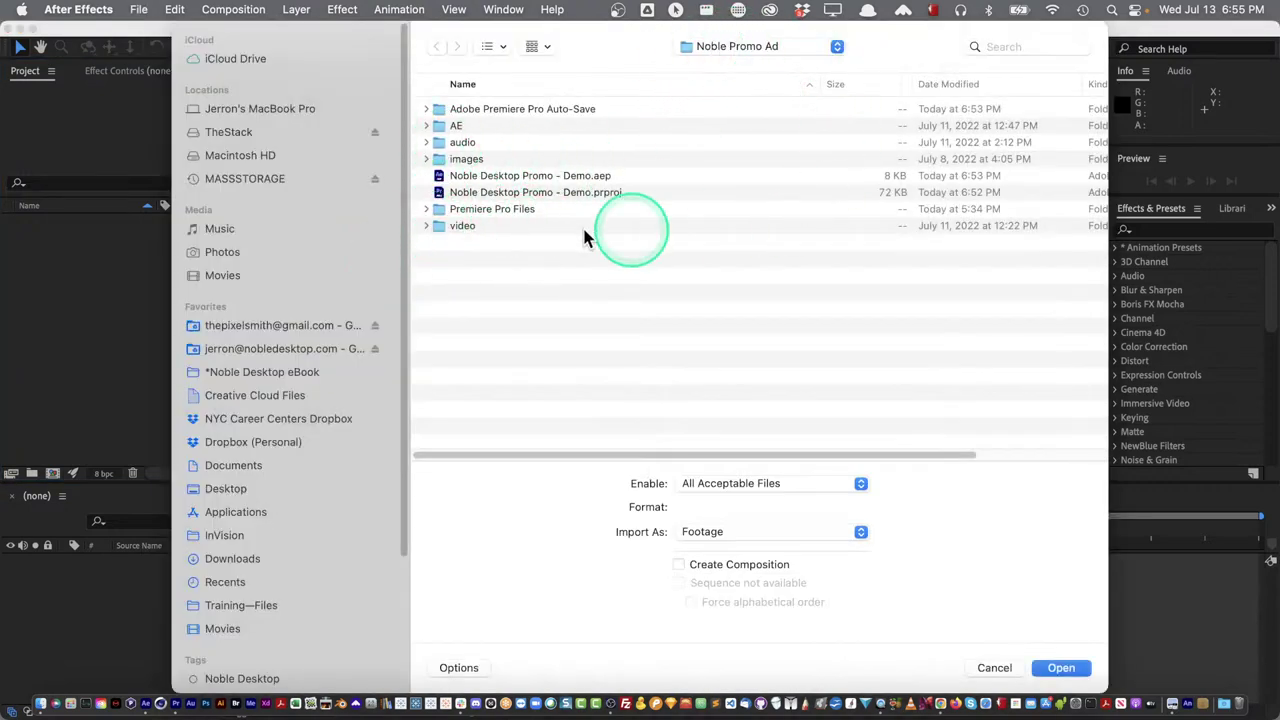
left_click(440, 226)
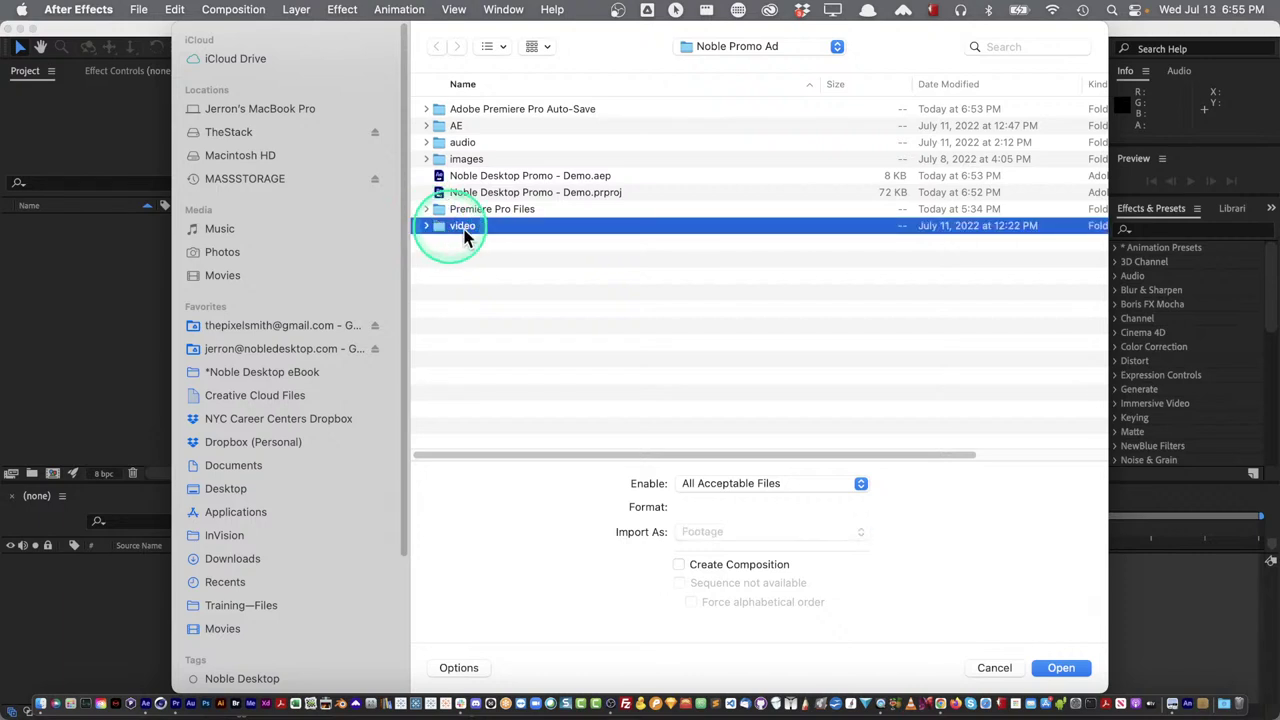
left_click(1063, 670)
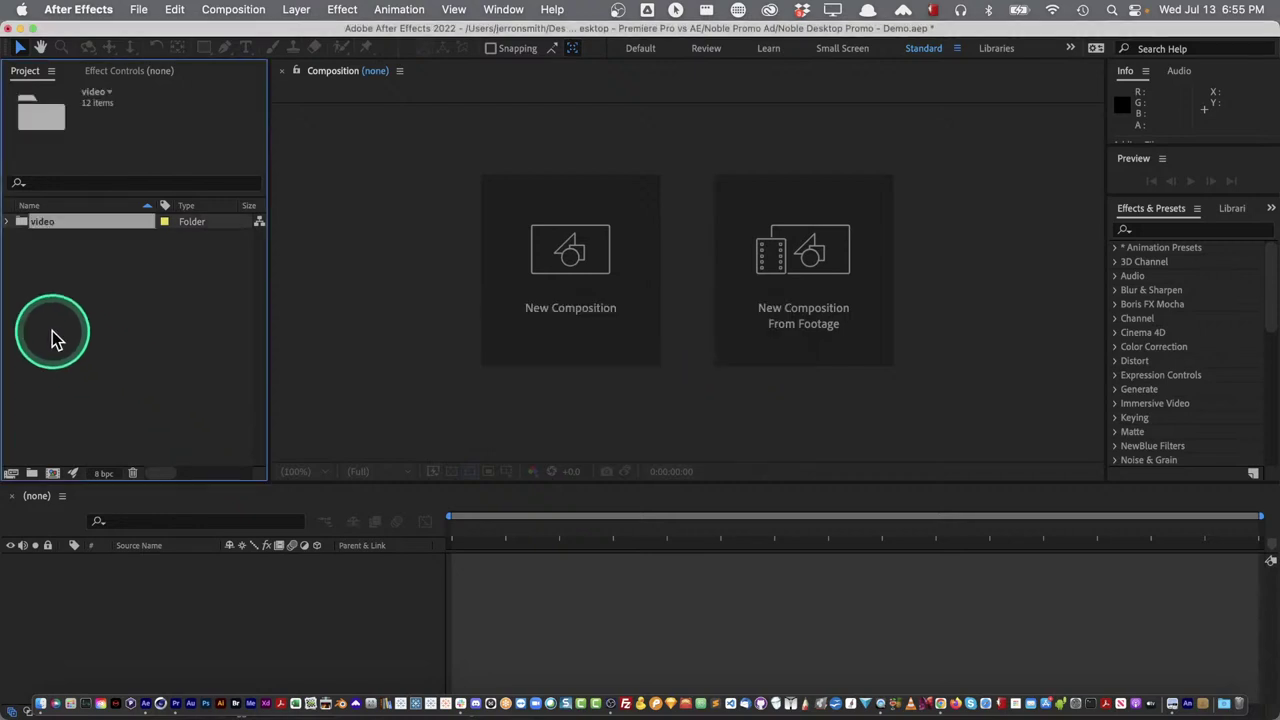
Expand the imported video folder to examine the clips it contains
left_click(8, 221)
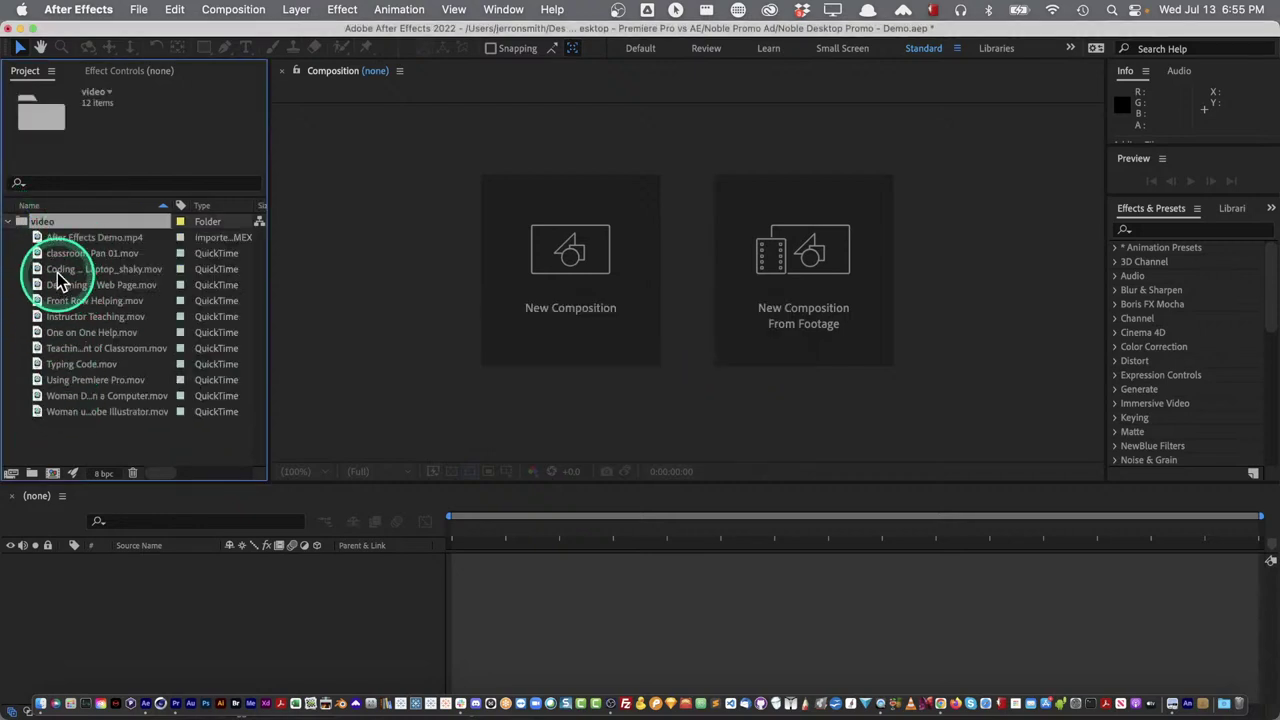
double_click(25, 224)
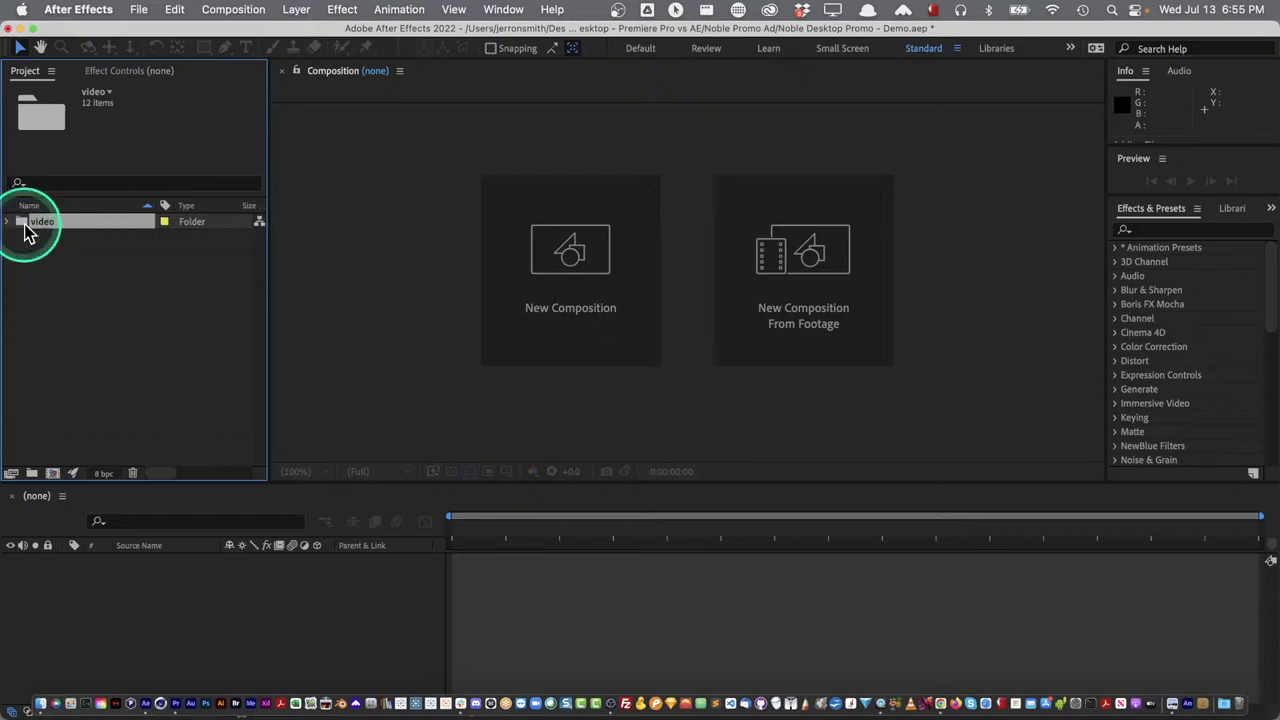
double_click(27, 226)
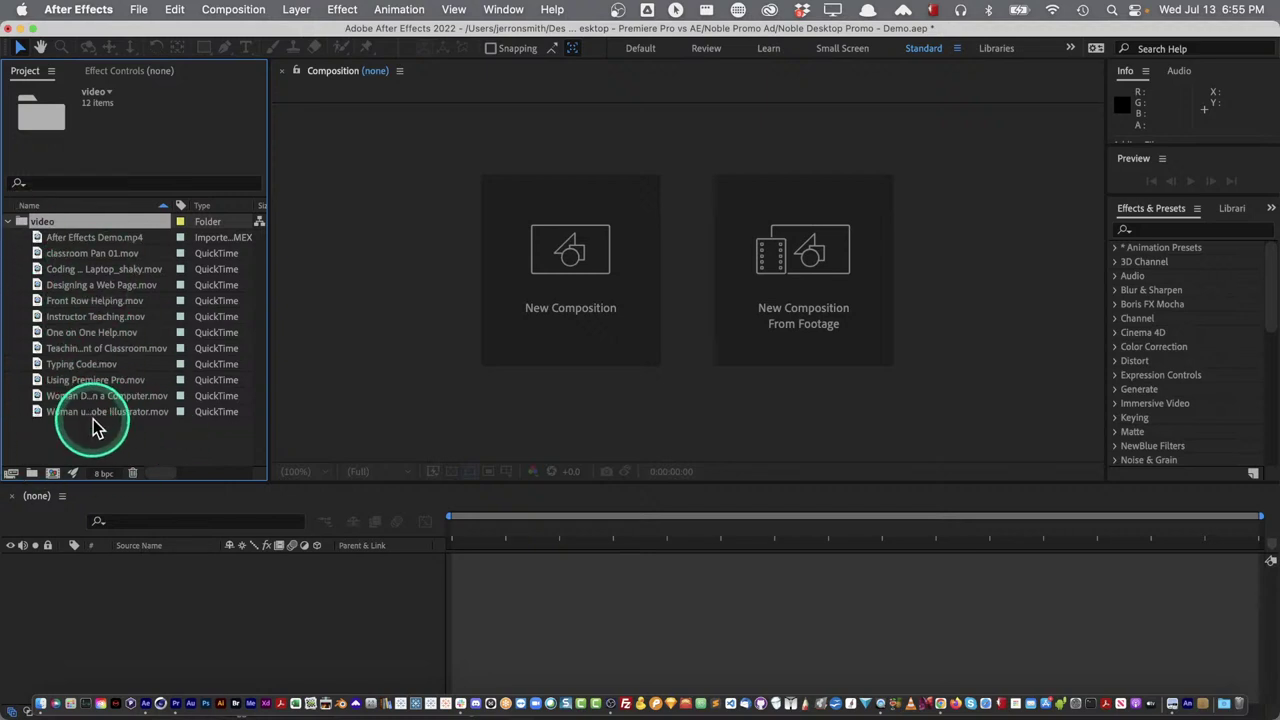
Preview After Effects Demo.mp4 in the Footage viewer, close the viewer and collapse the video folder
left_click(40, 240)
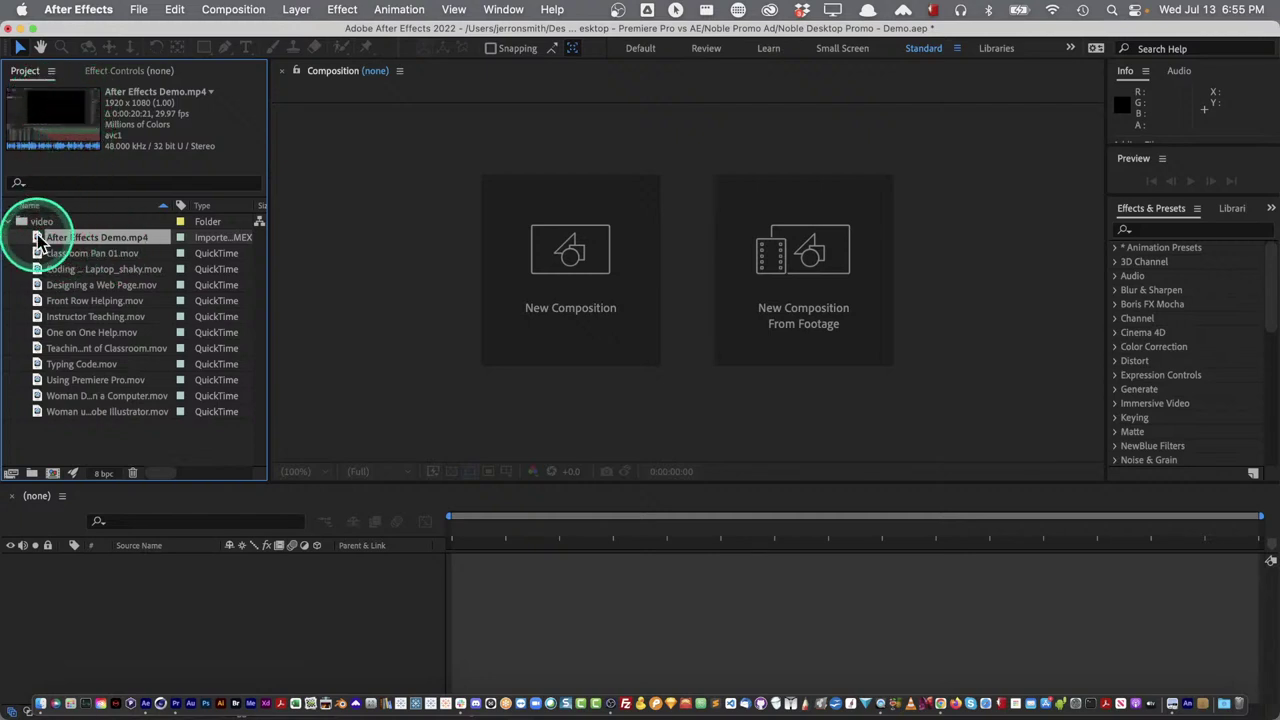
double_click(38, 242)
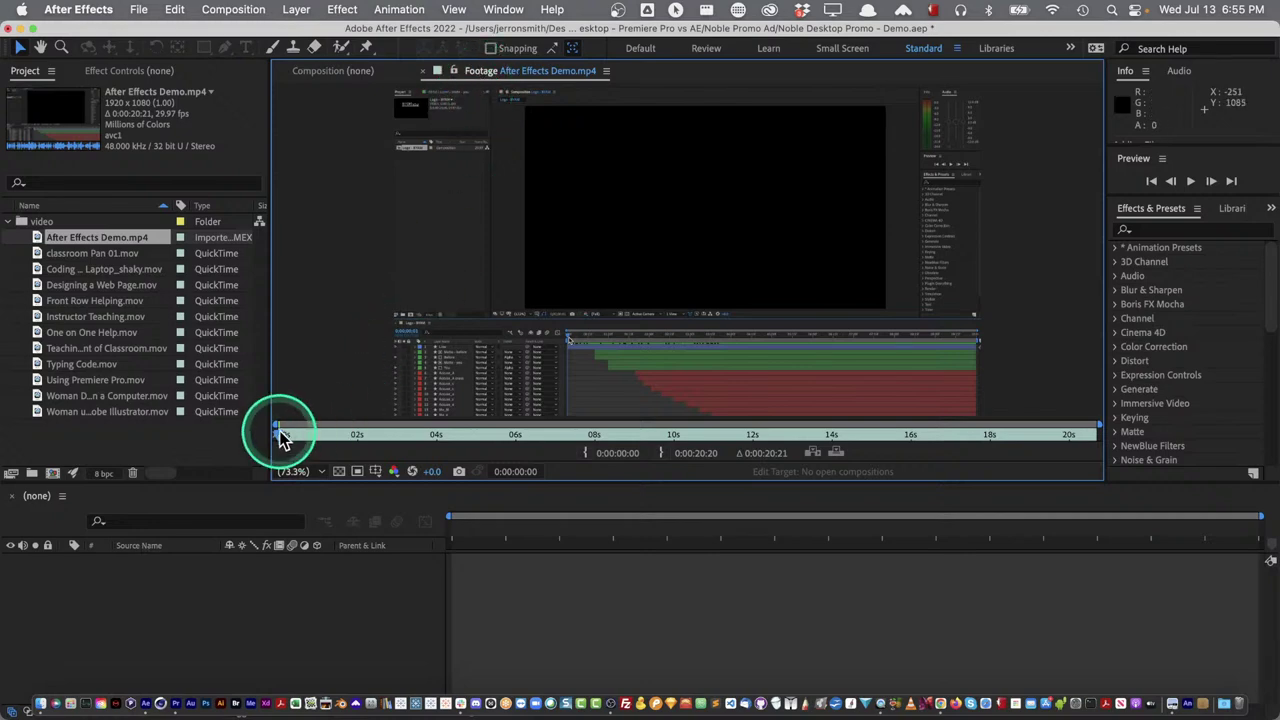
mouse_move(282, 436)
left_mouse_down()
mouse_move(465, 443)
mouse_move(284, 436)
left_mouse_up()
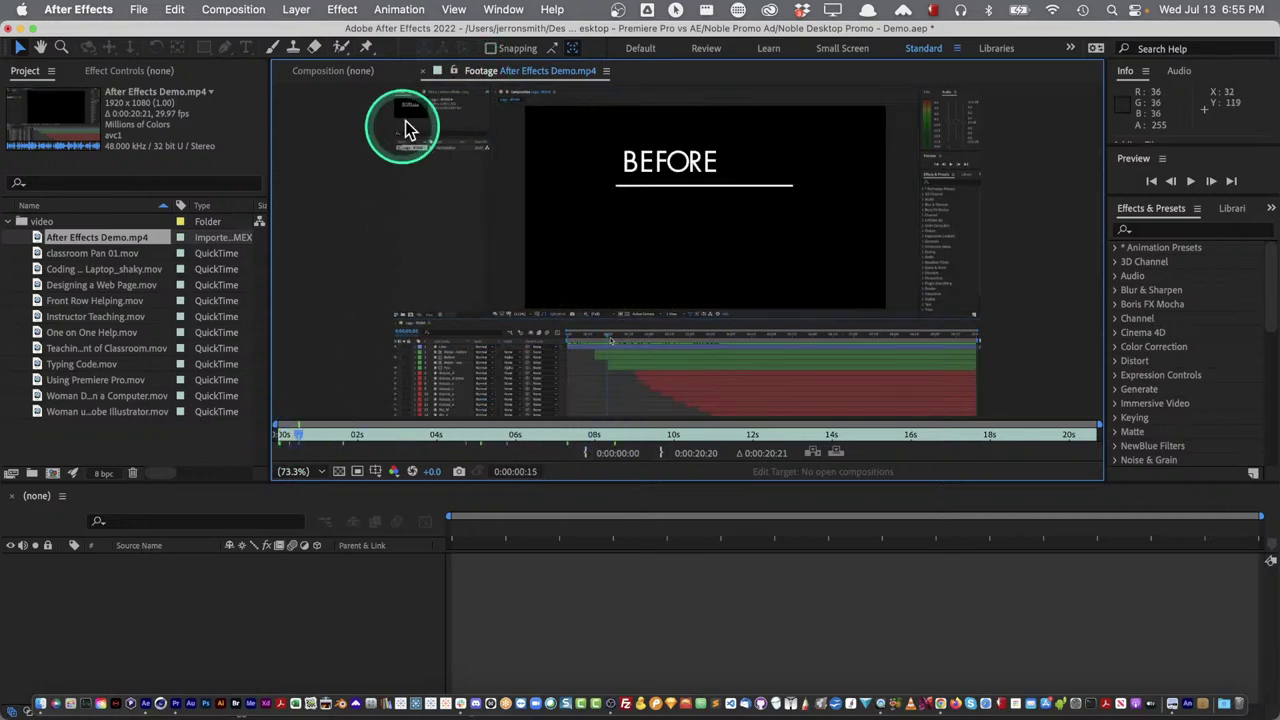
left_click(422, 71)
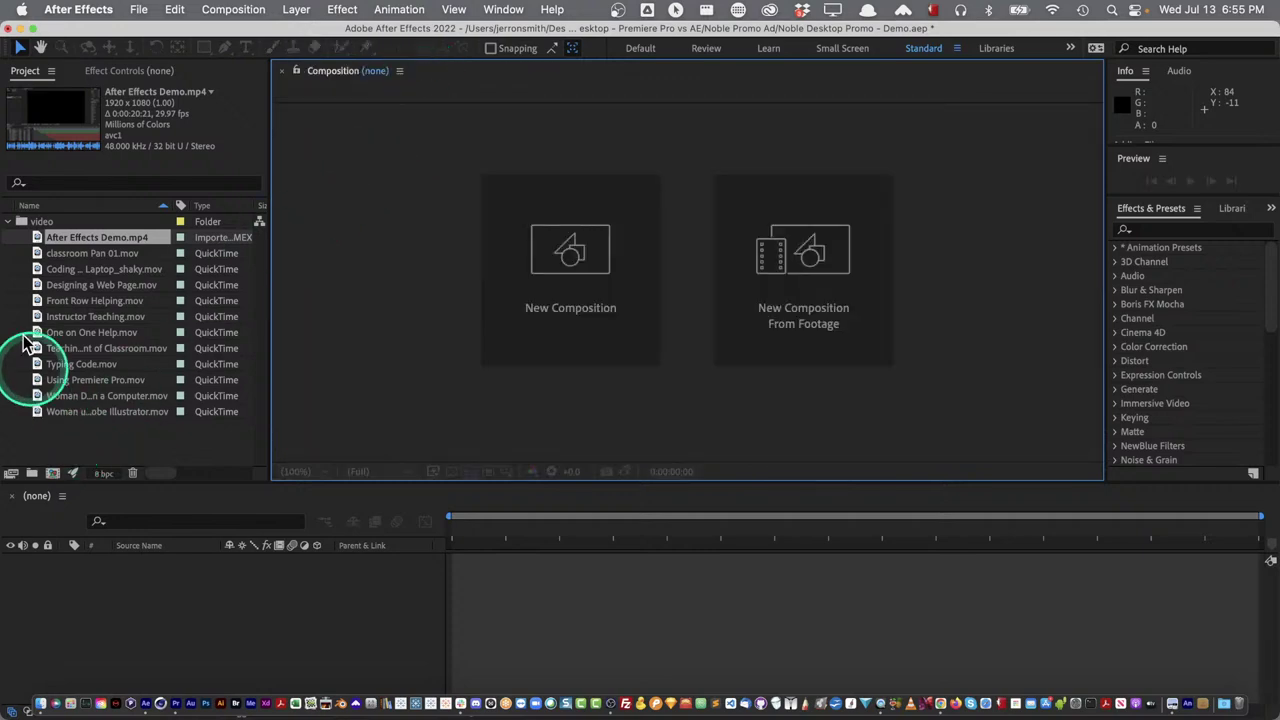
left_click(12, 222)
left_click(40, 351)
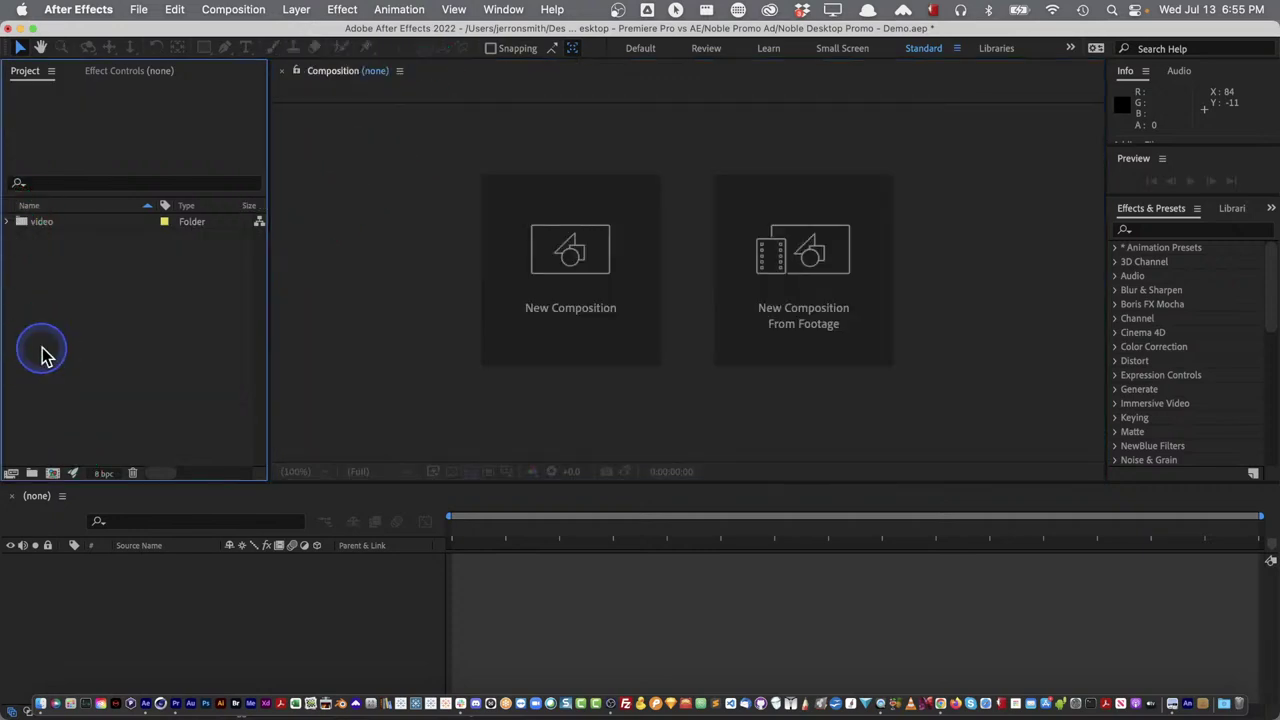
Import the audio and images folders from Noble Promo Ad into the project
double_click(53, 310)
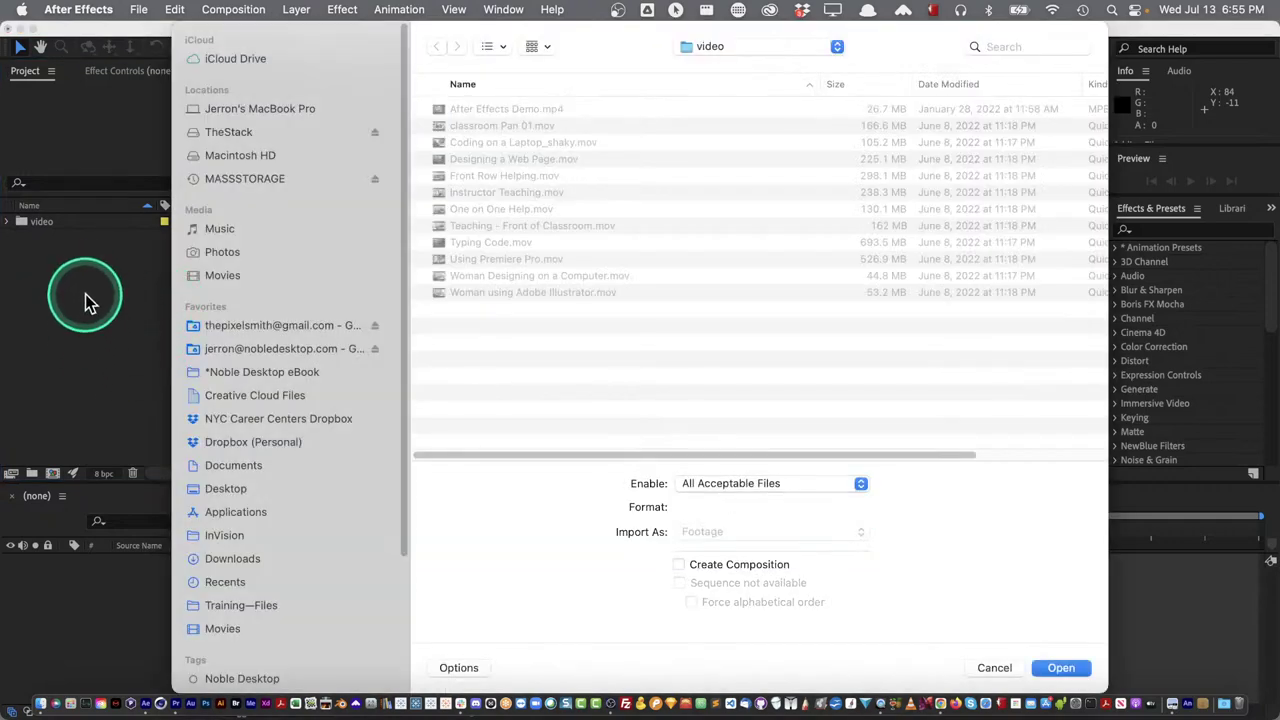
left_click(735, 50)
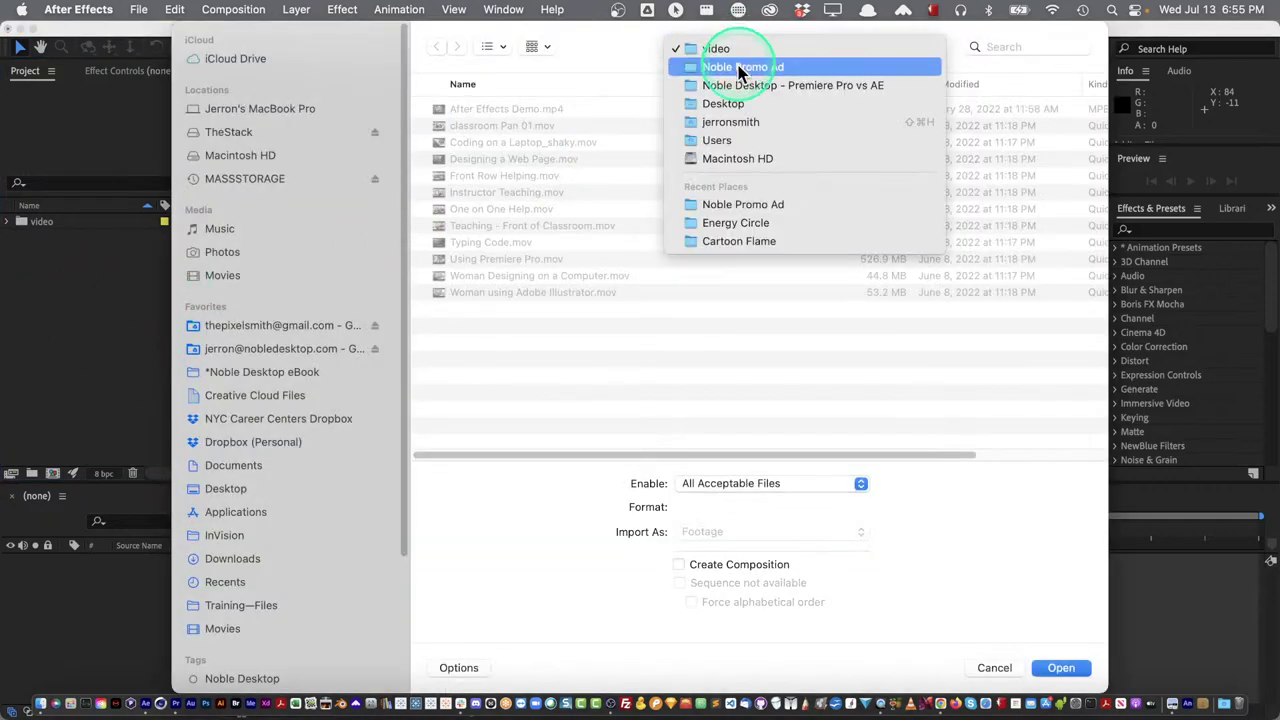
left_click(739, 67)
left_click(456, 161)
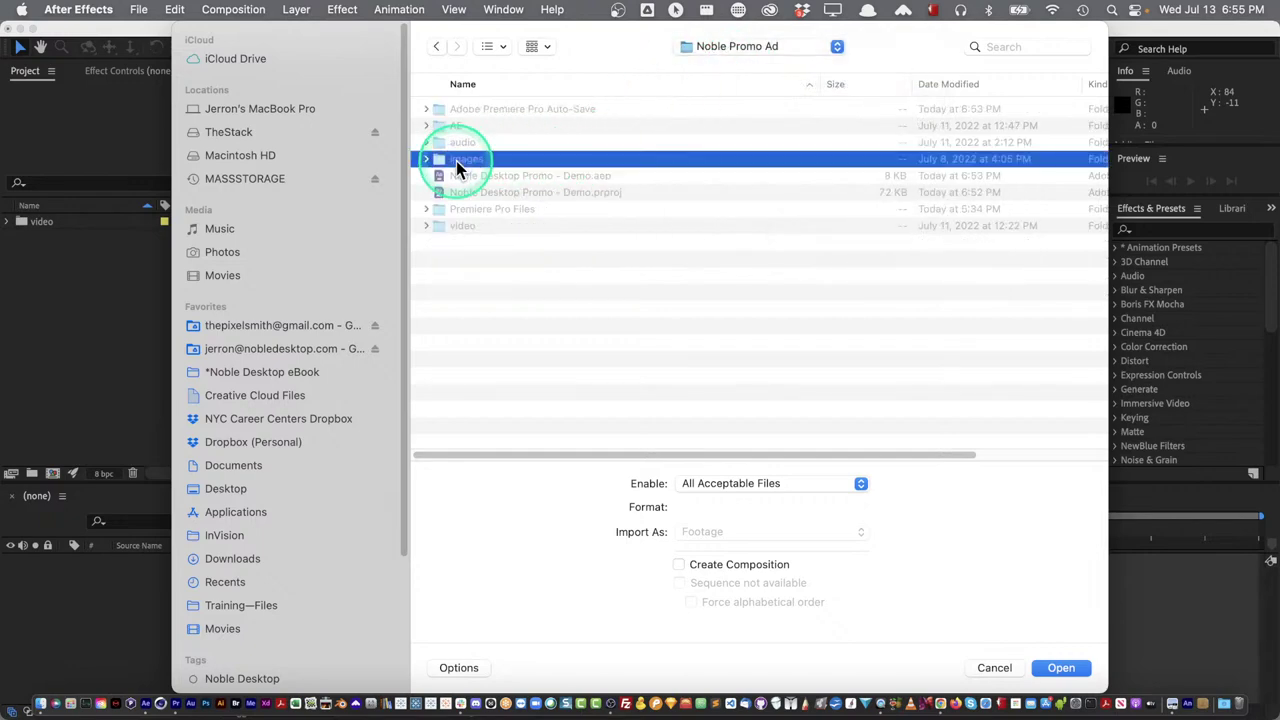
left_click(460, 143, "shift")
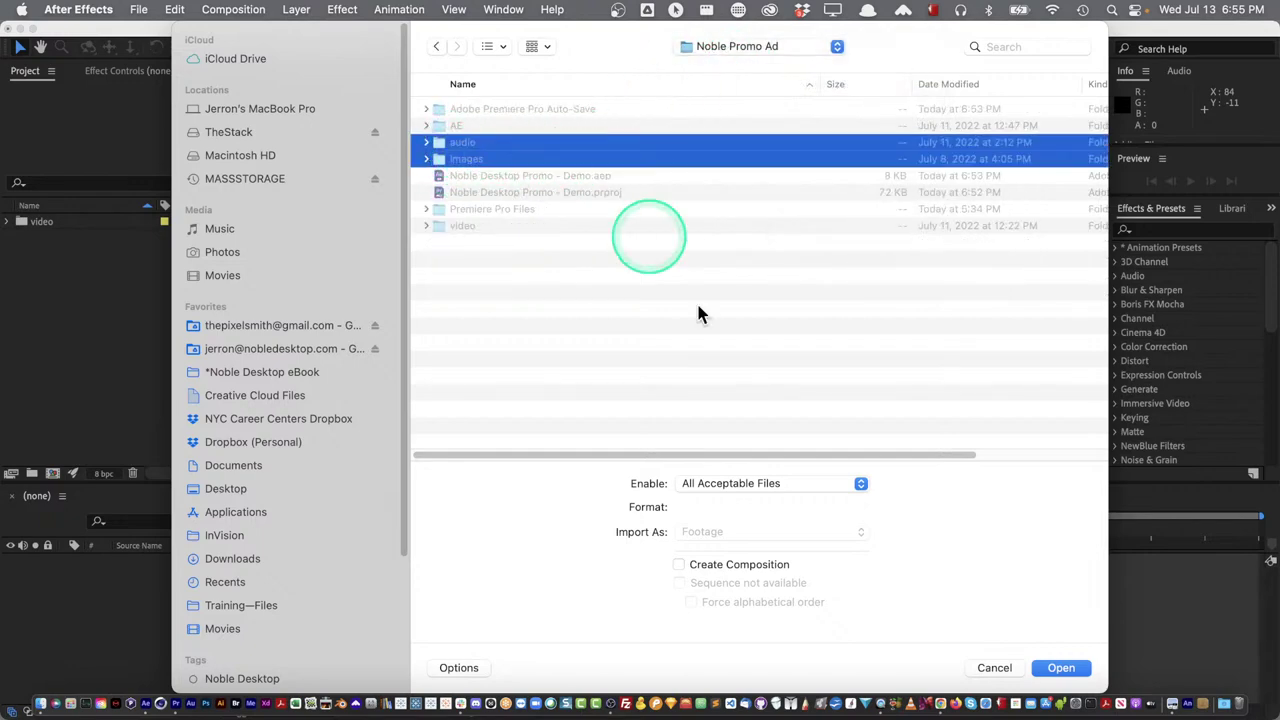
left_click(1061, 667)
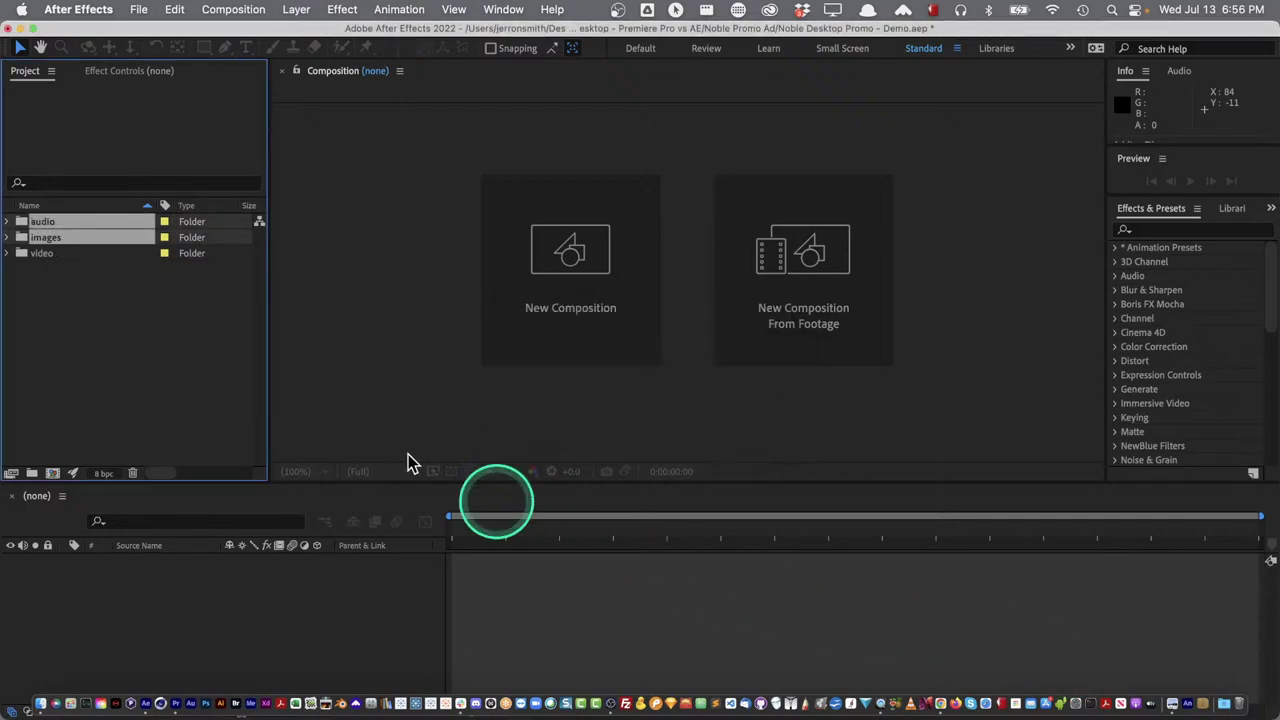
left_click(84, 358)
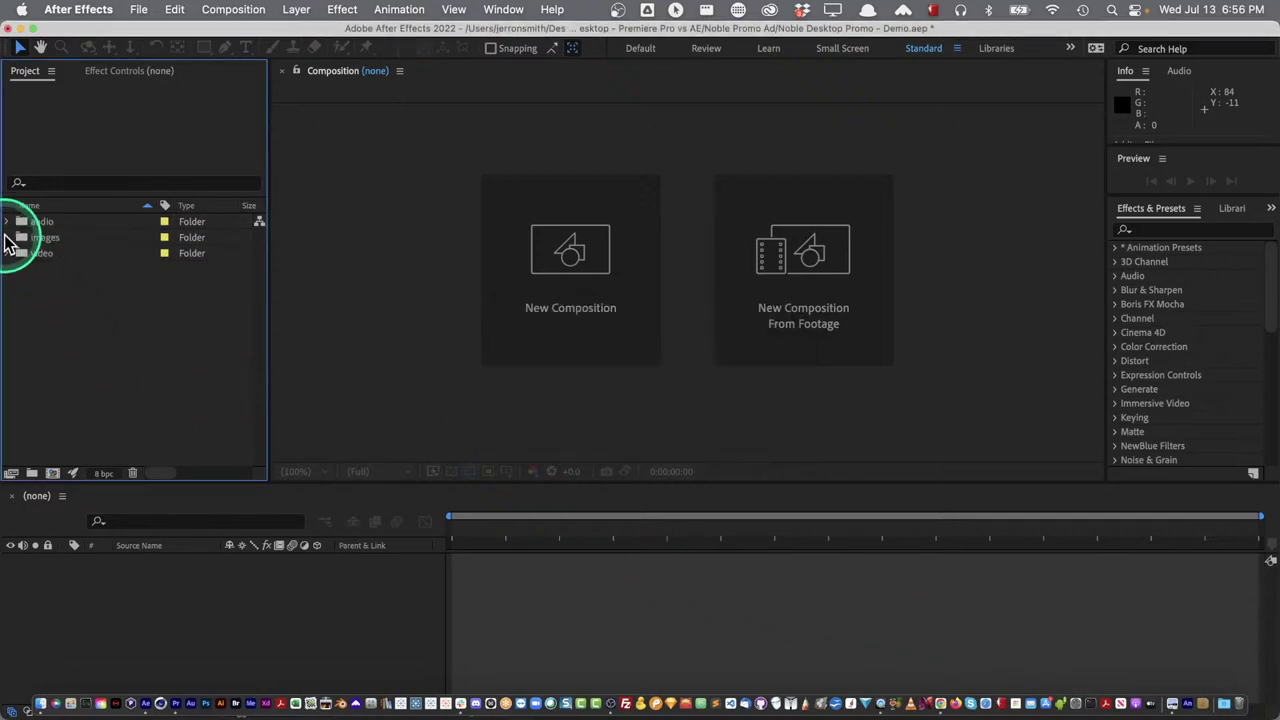
Expand the images and audio folders, preview Noble Promo - VO.wav in the Footage viewer, and return to the Composition viewer
left_click(7, 238)
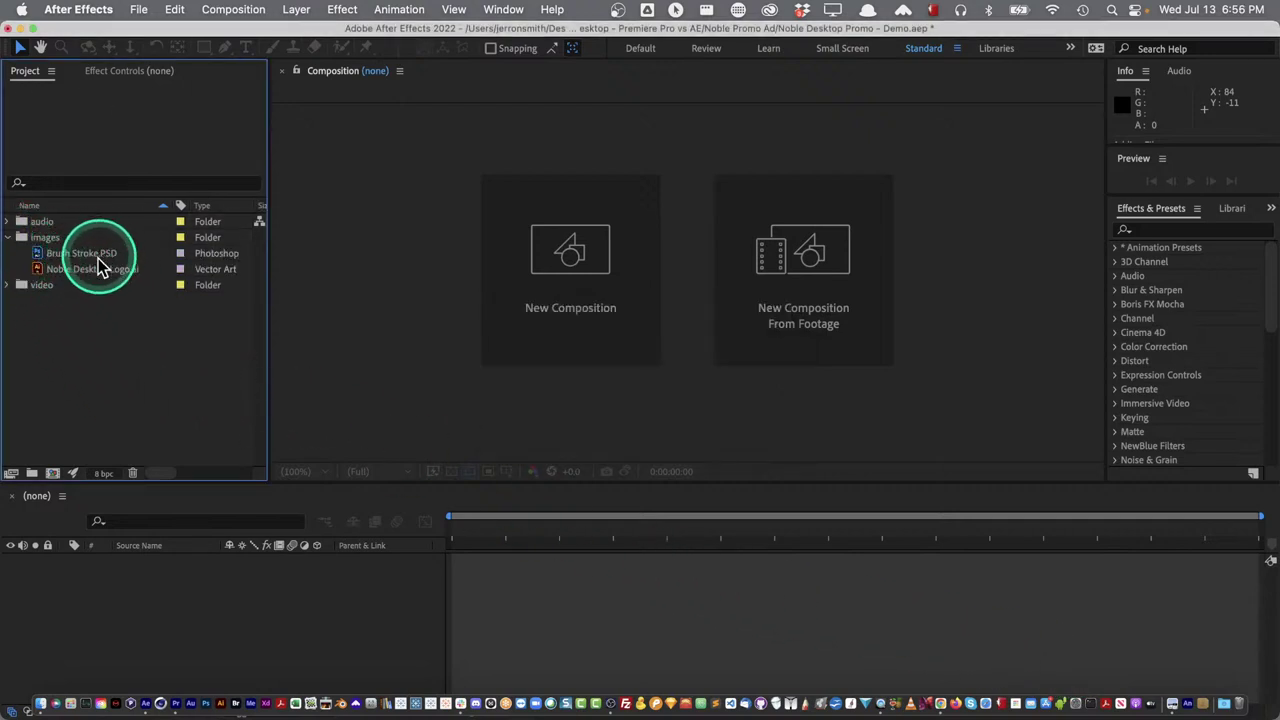
left_click(8, 221)
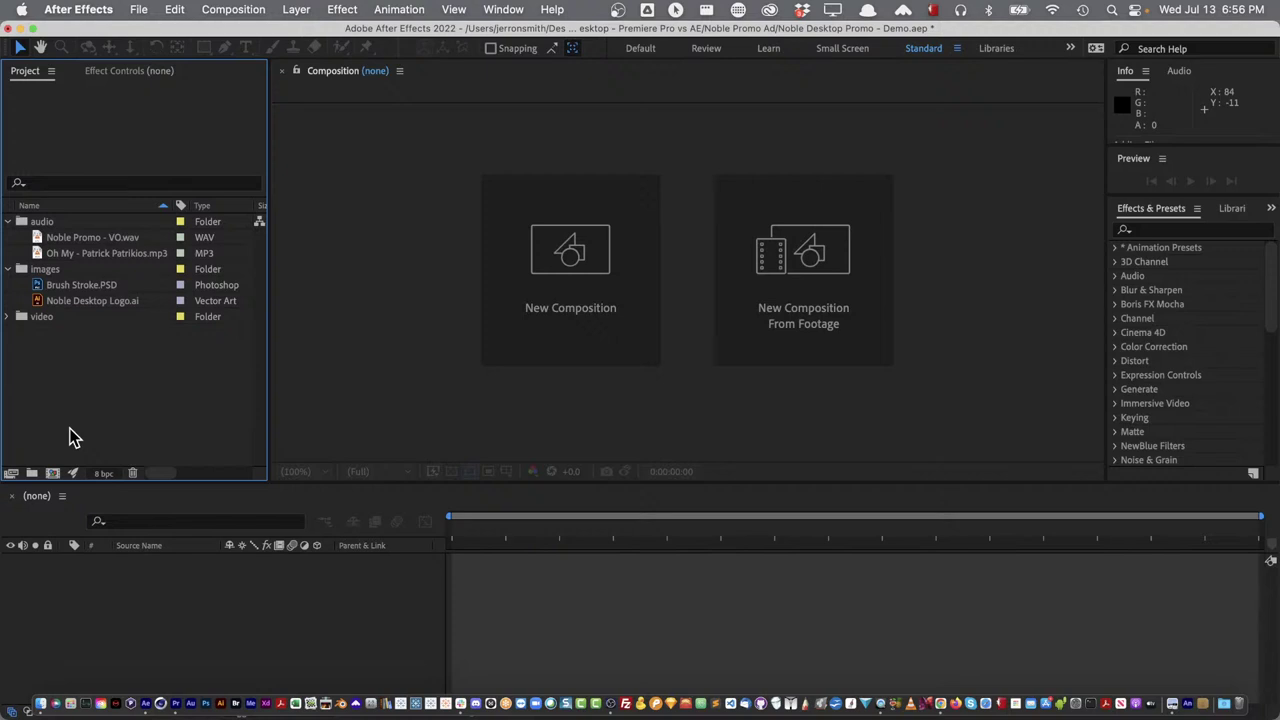
double_click(36, 240)
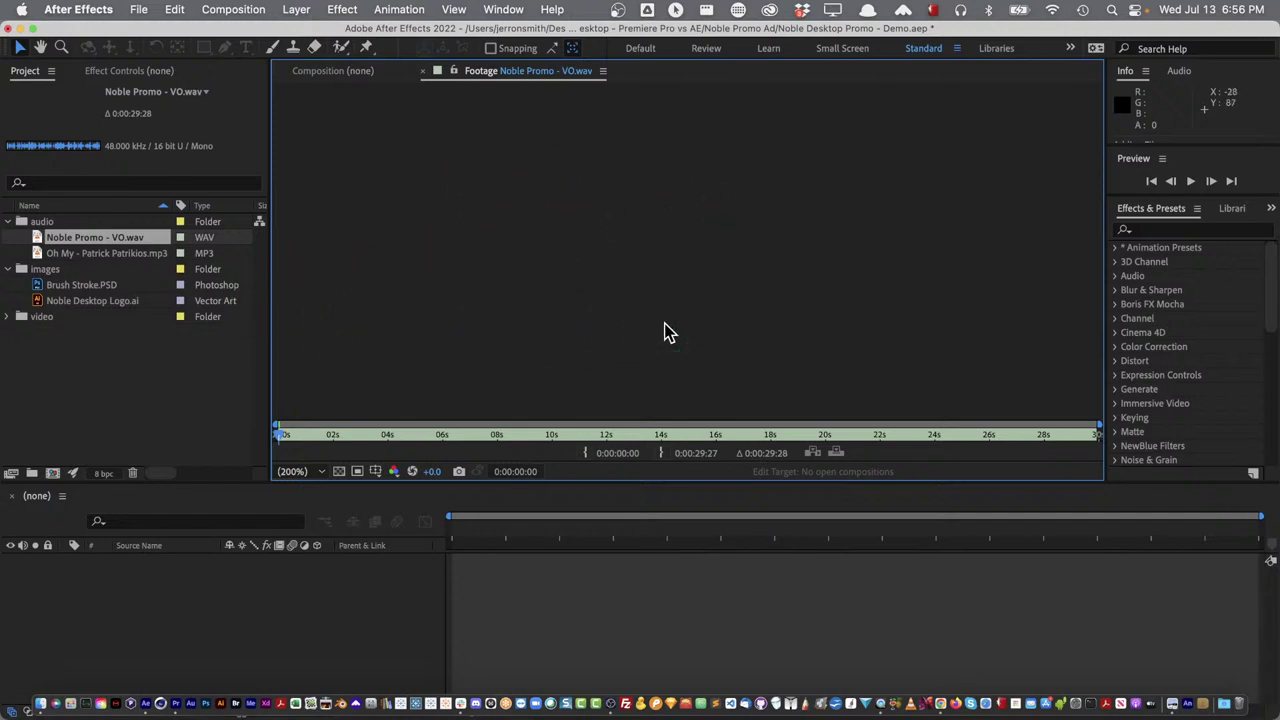
key("space")
left_click(668, 332)
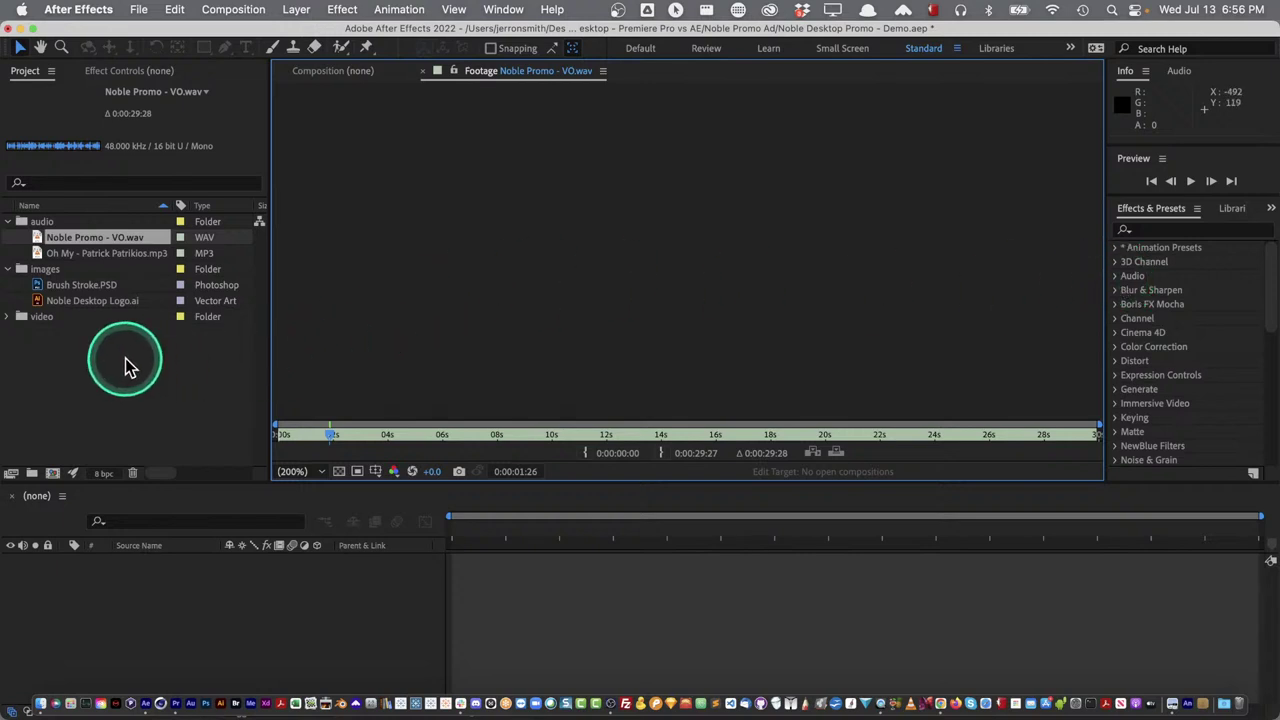
left_click(334, 72)
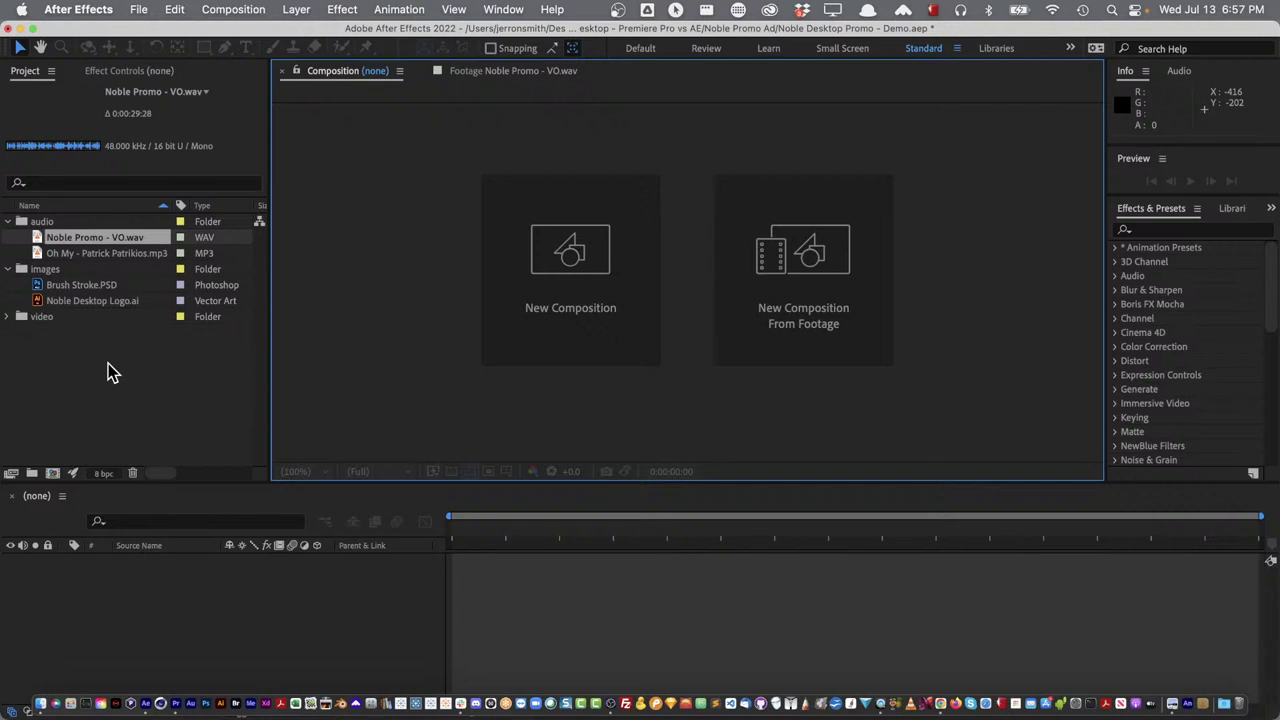
Create a composition from classroom Pan 01.mov in the video folder and select it in the project
left_click(10, 317)
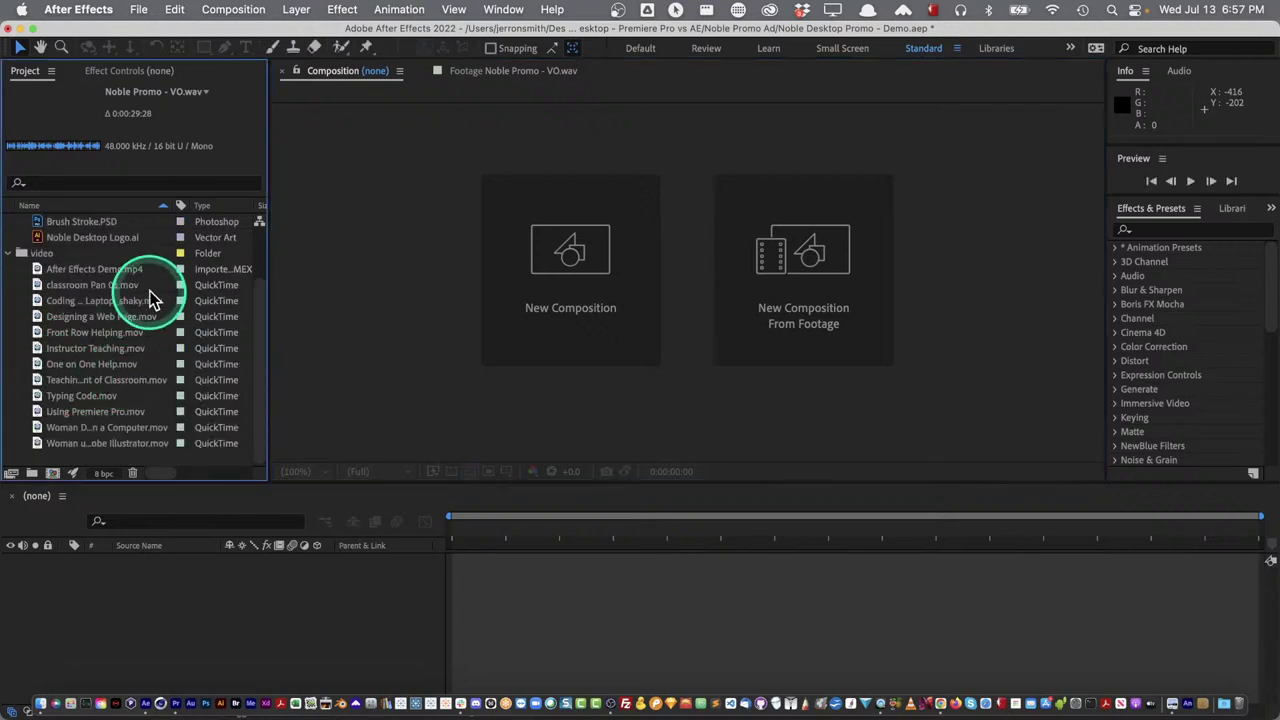
left_click(38, 289)
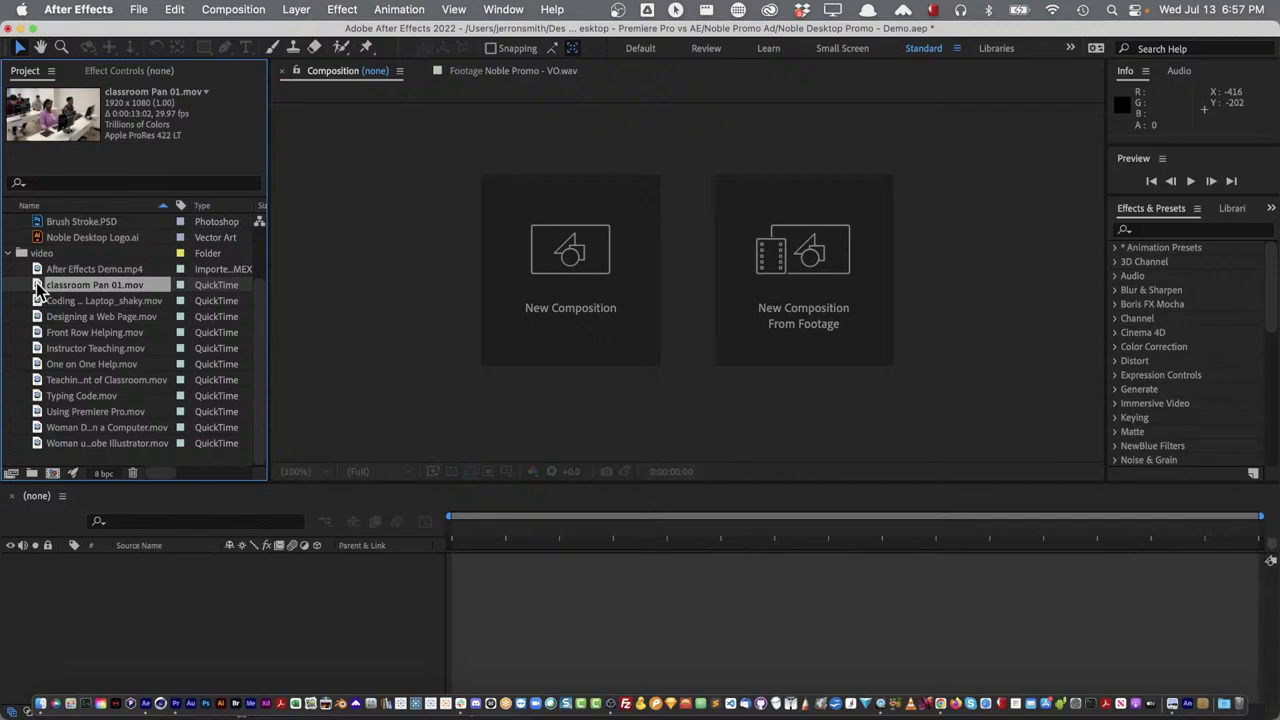
left_click_drag(38, 290, 108, 630)
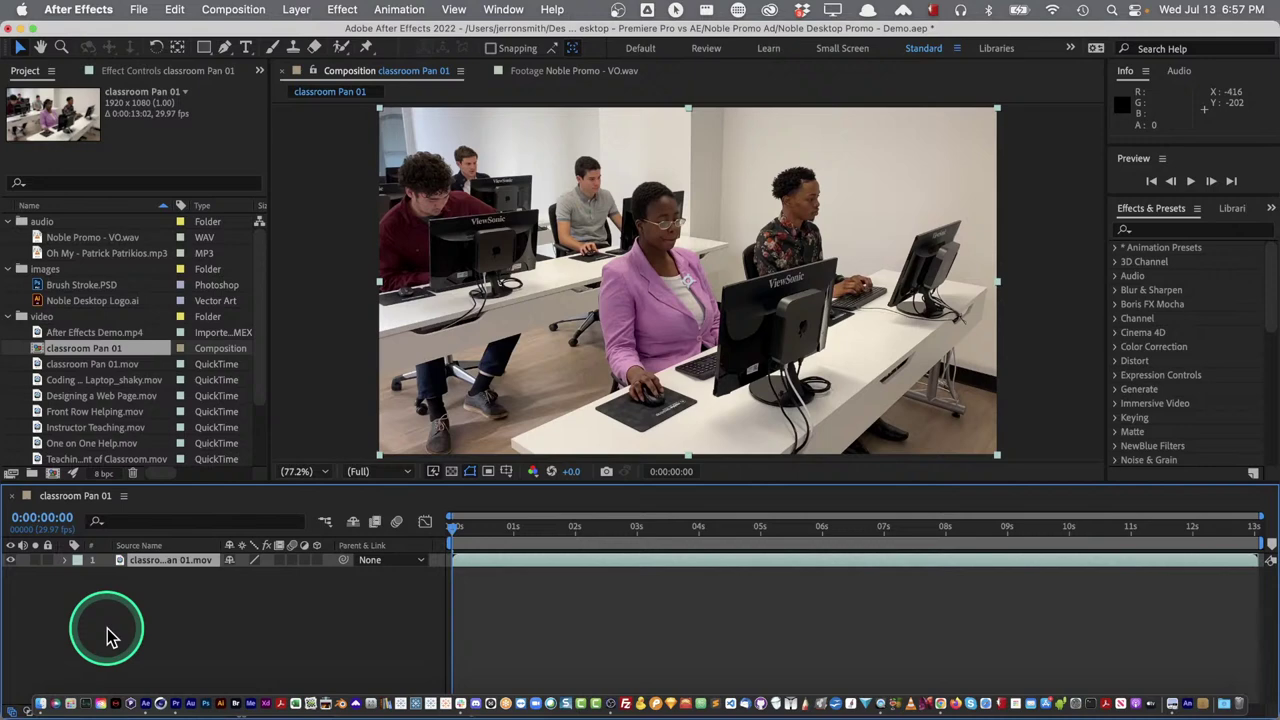
left_click(55, 358)
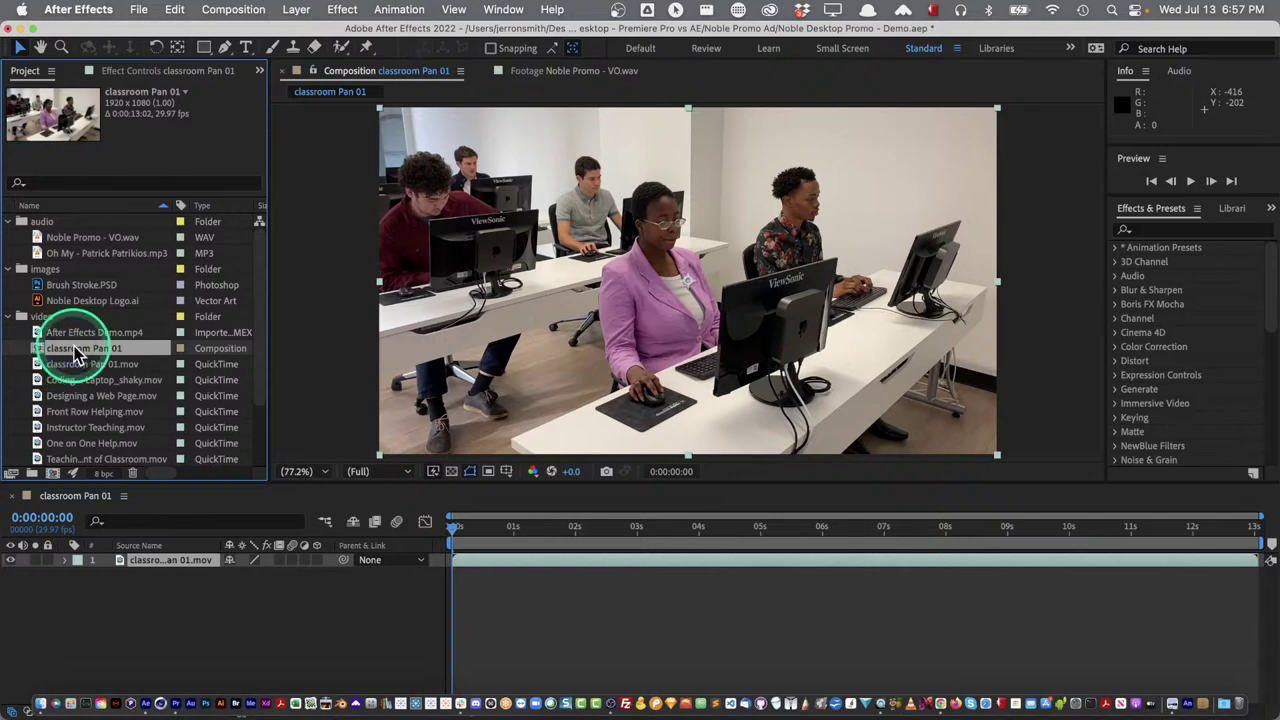
left_click(86, 355)
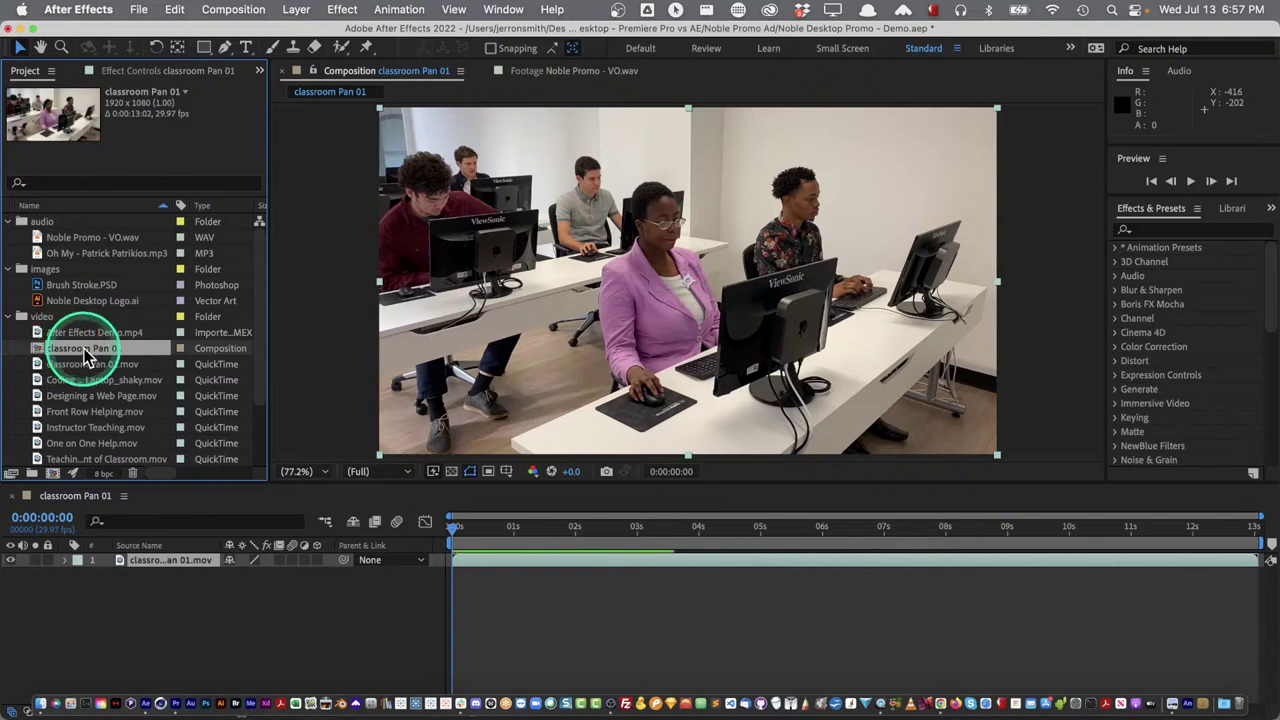
left_click(86, 355)
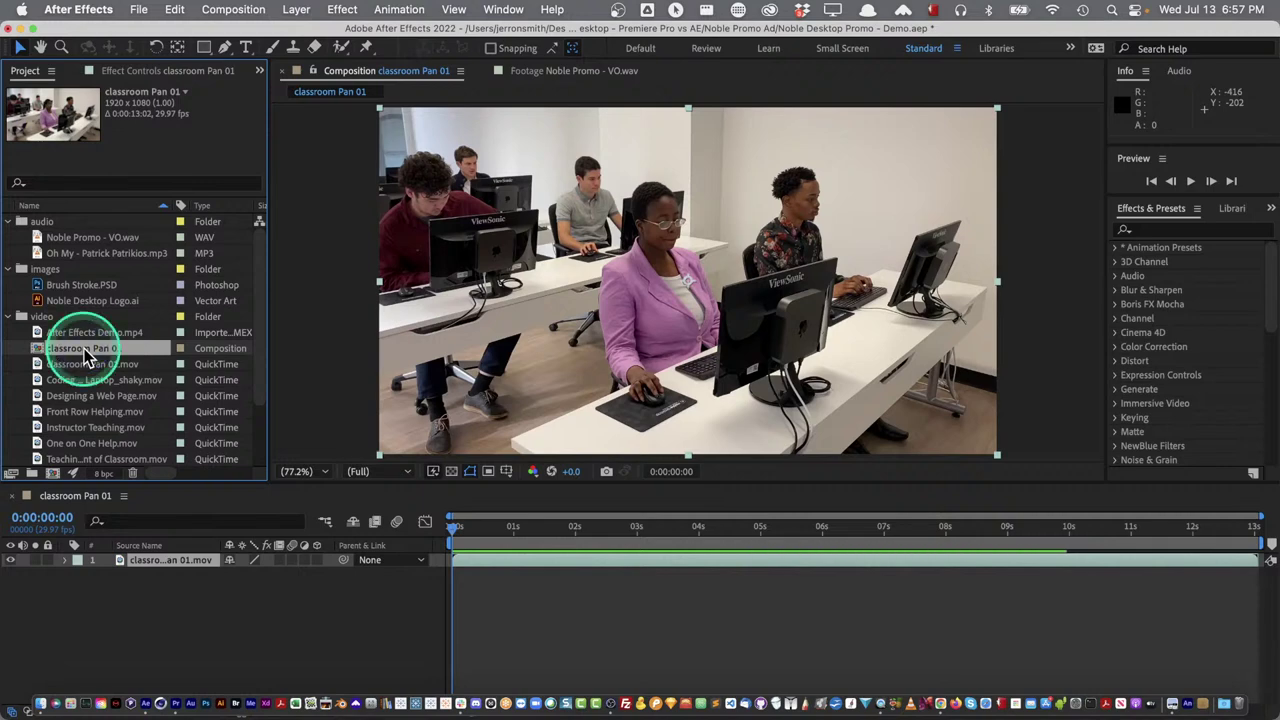
Switch to Premiere Pro to look at the Noble Promo - Main sequence and video bin, and return to After Effects
left_click_drag(135, 558, 74, 358)
key("super+s")
key("super+Tab")
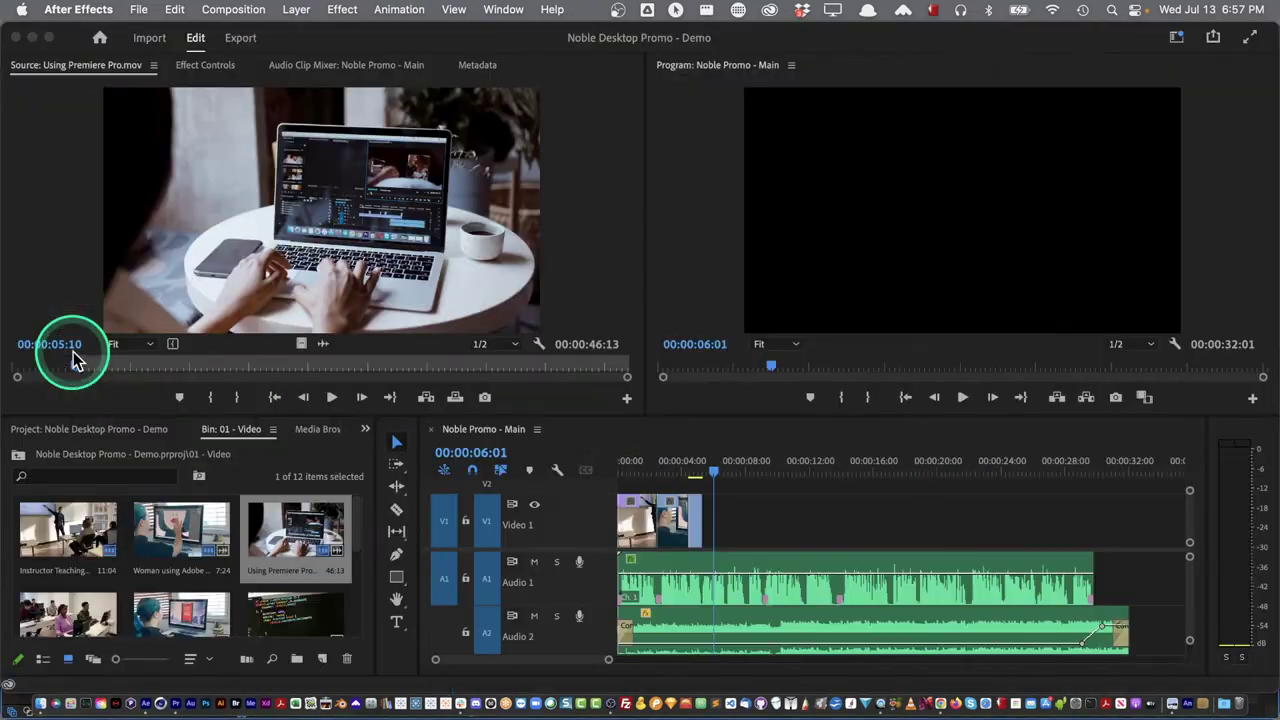
left_click(289, 576)
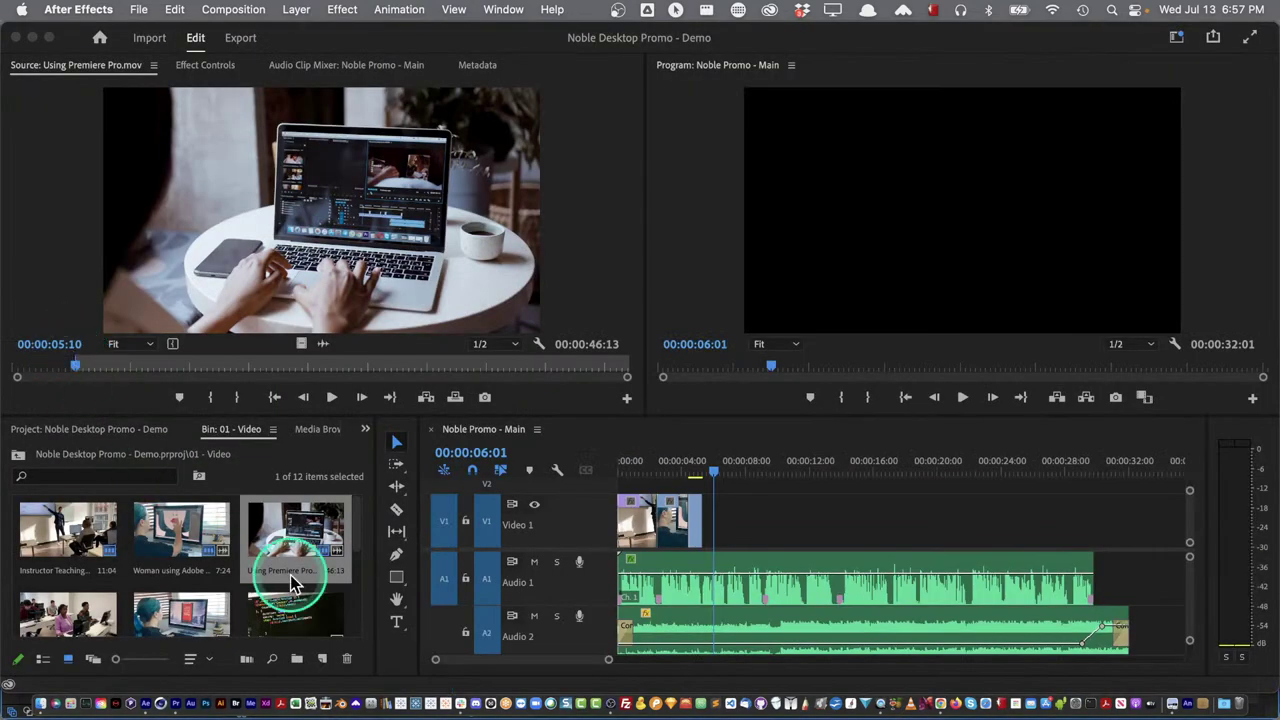
key("super+Tab")
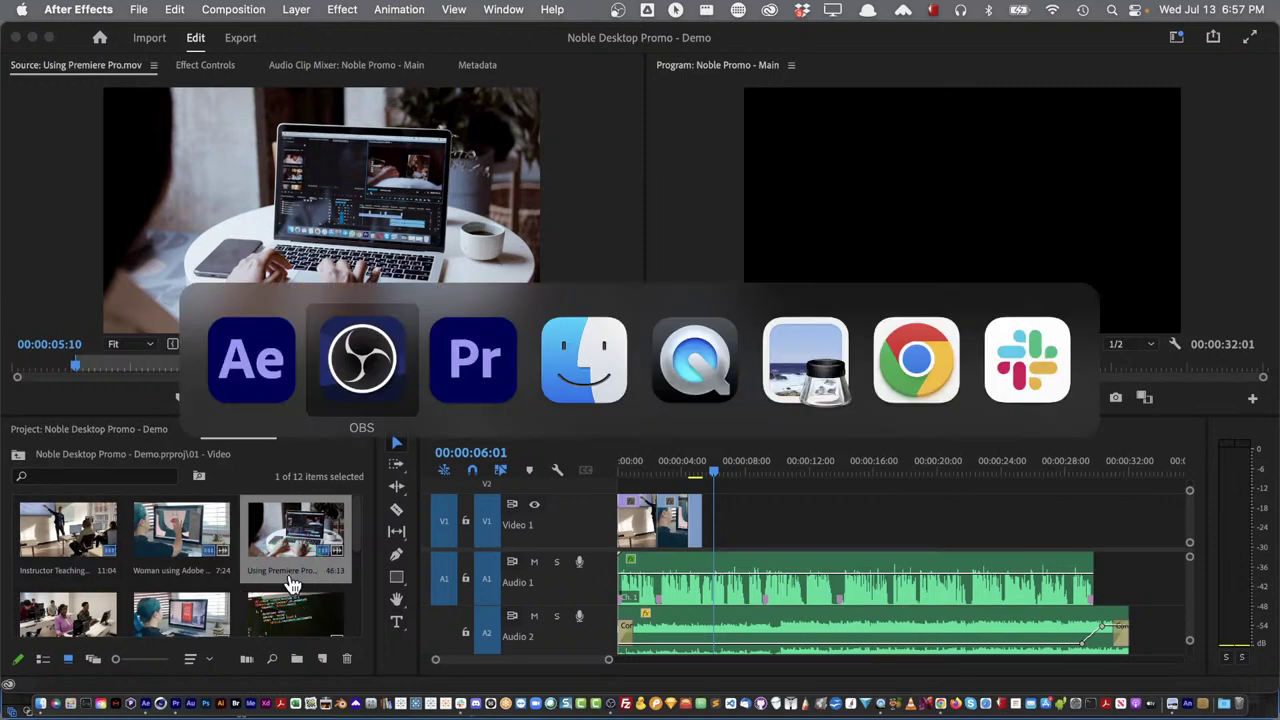
left_click(228, 385)
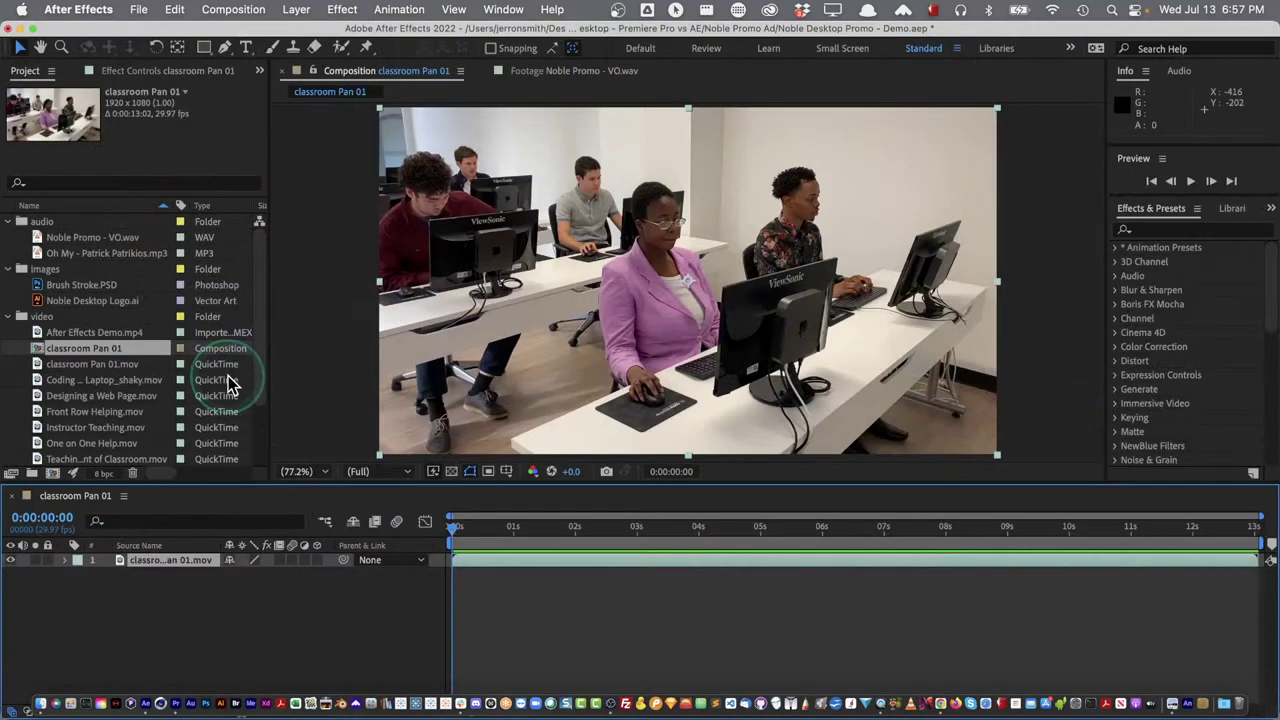
Rename the classroom Pan 01 composition to Noble Promo - Main and move it out of the video folder to the project's root
left_click(83, 352)
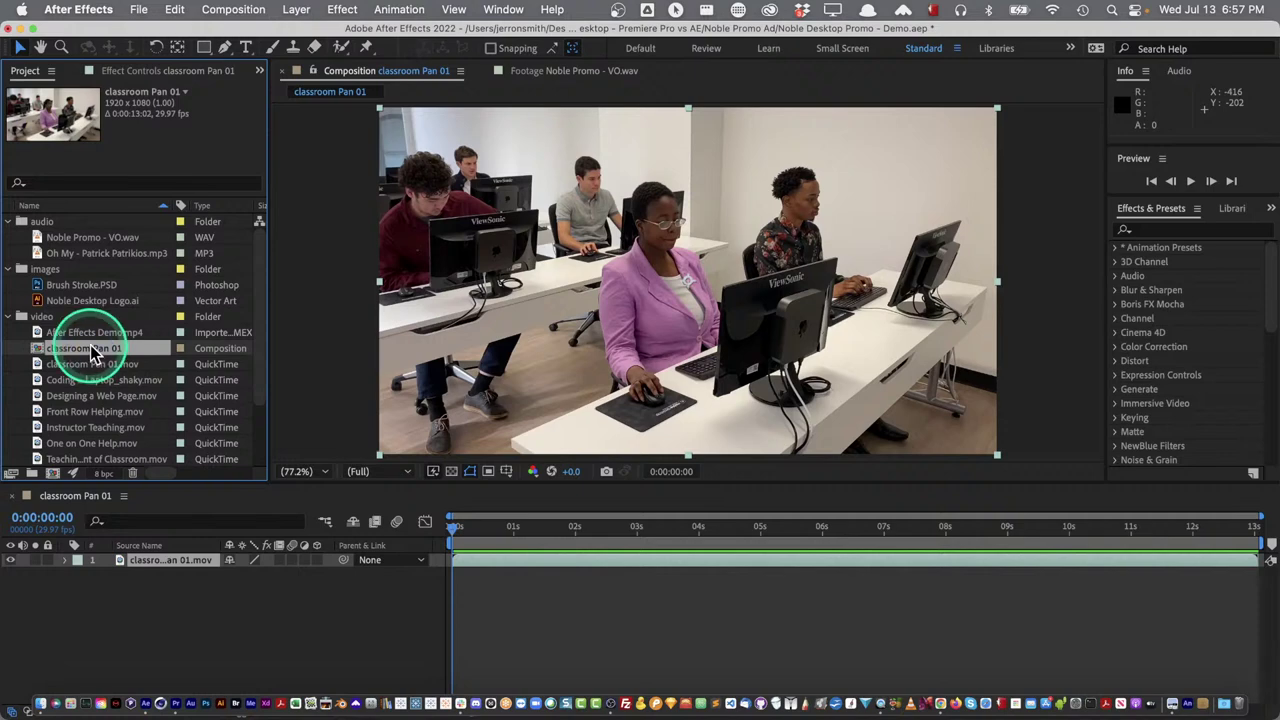
key("Return")
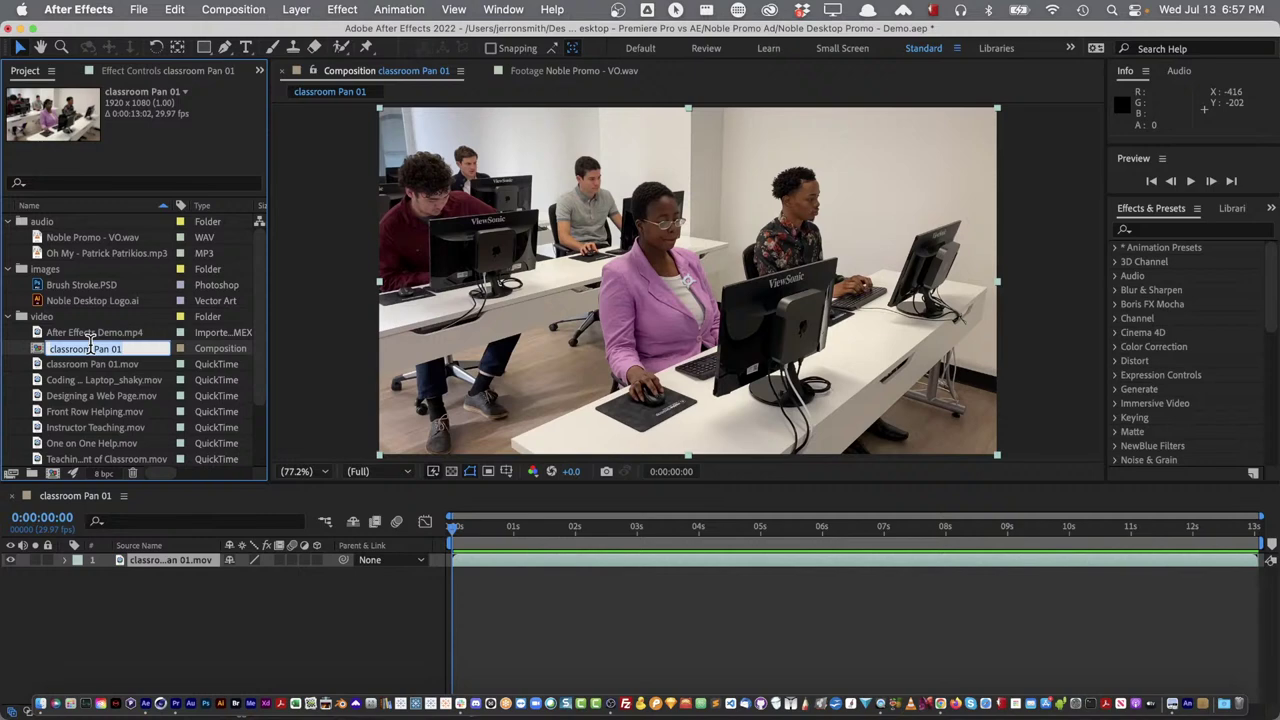
type("Nbole")
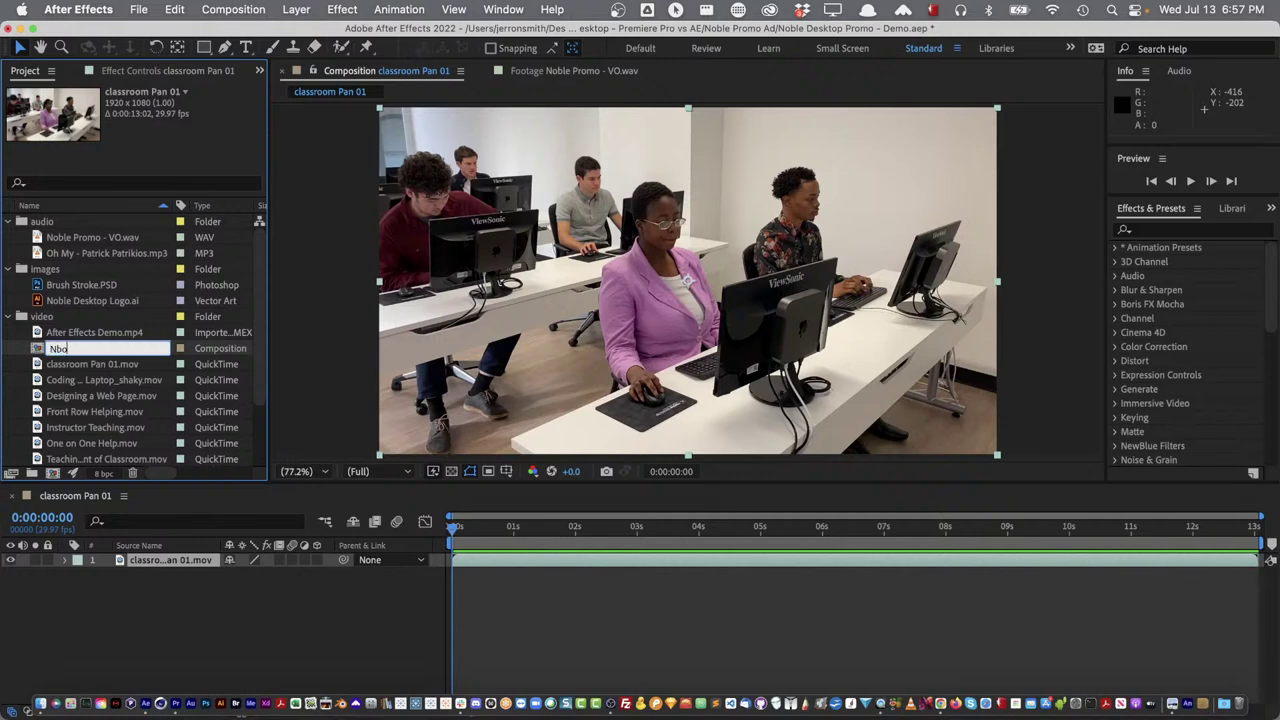
key("BackSpace")
key("BackSpace")
key("BackSpace")
key("BackSpace")
type("oble Promo - Main")
key("Return")
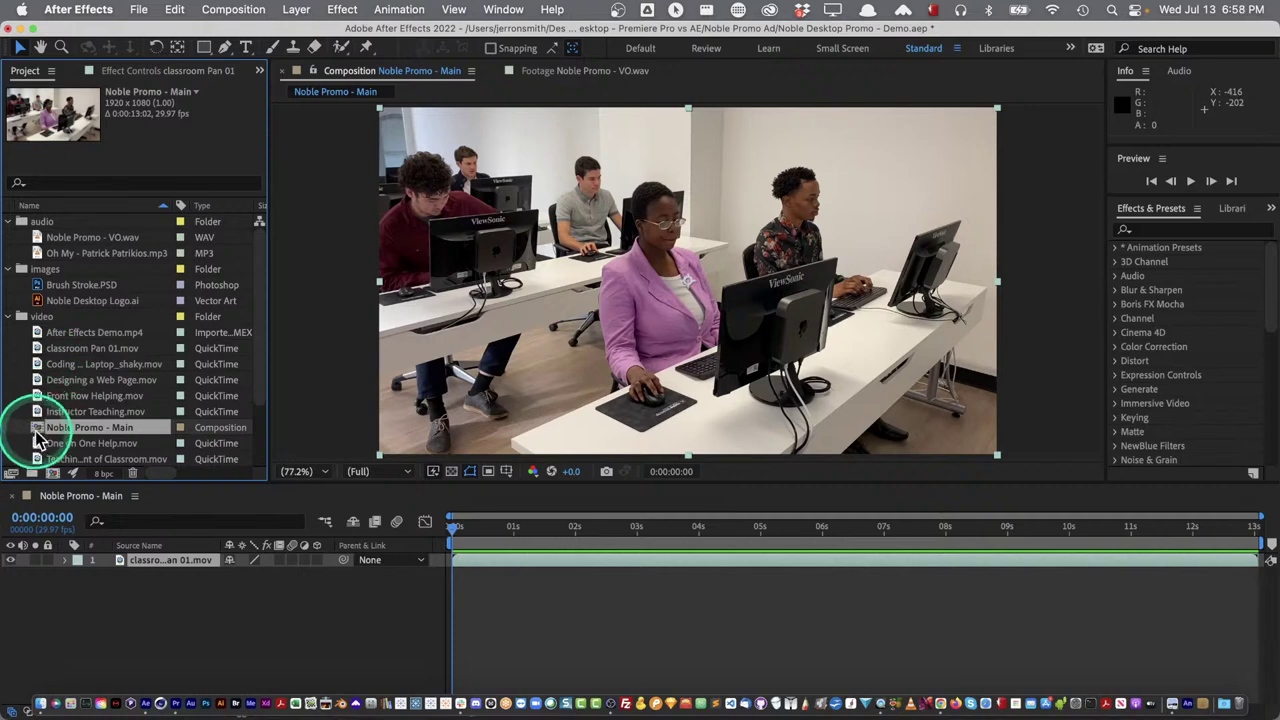
left_click_drag(40, 432, 12, 428)
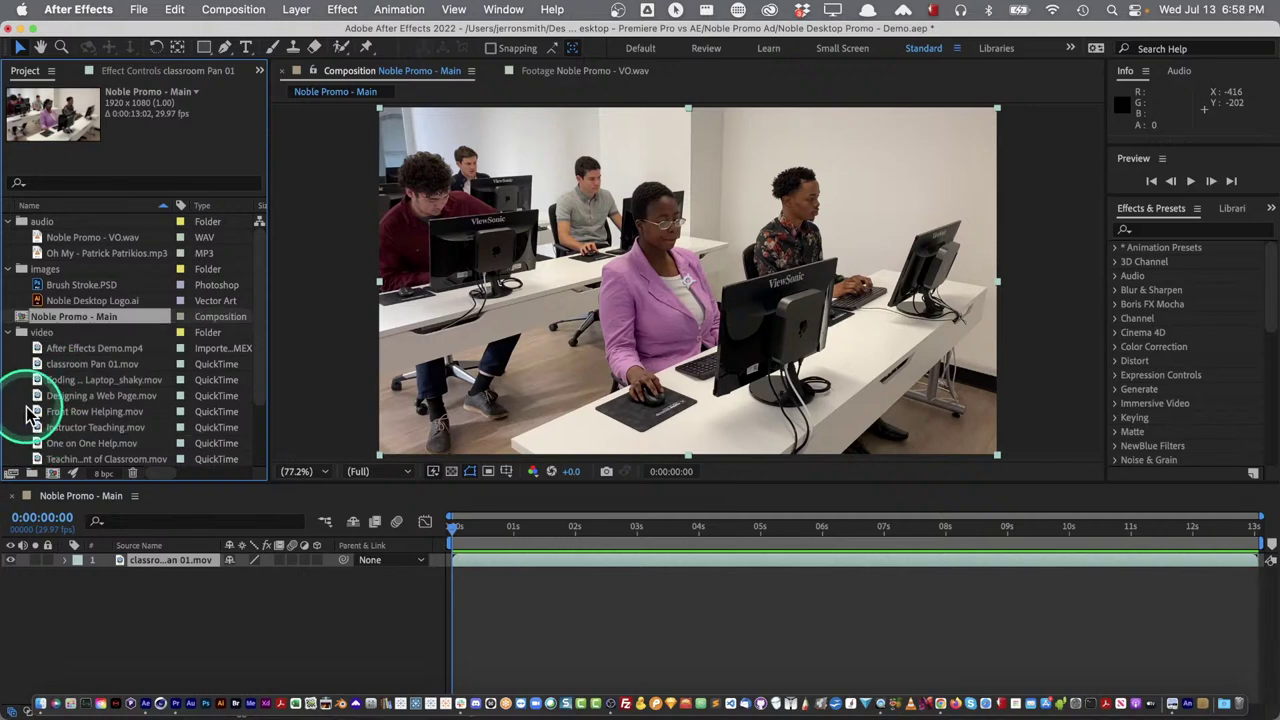
Rename the video folder to 01 - video
left_click(48, 334)
key("Return")
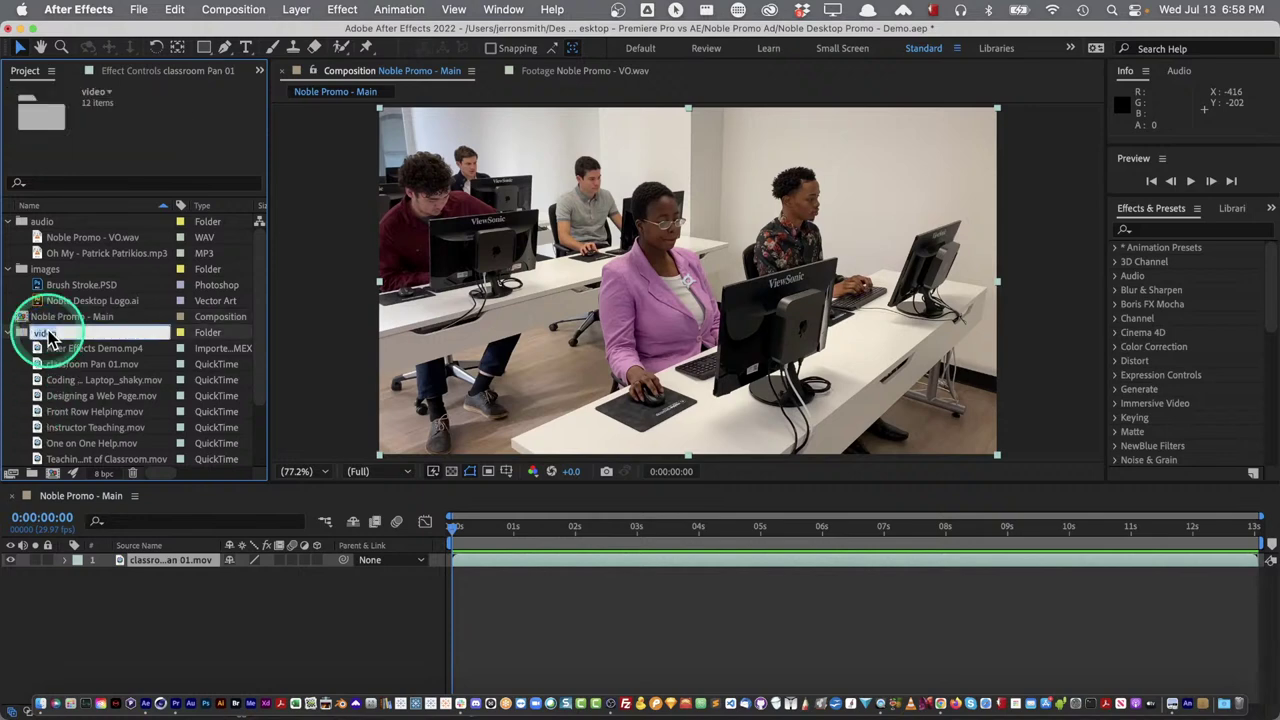
left_click(36, 334)
type("01 -")
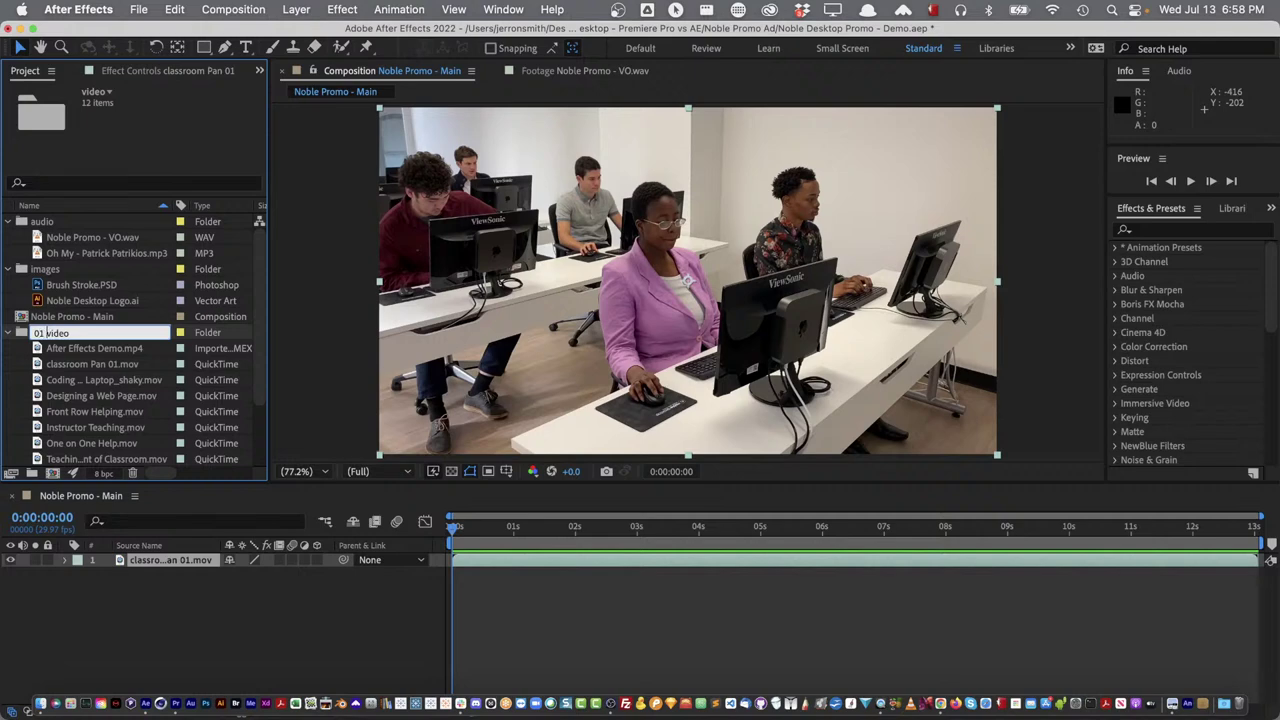
key("Return")
Rename the audio folder to 02 - audio
left_click(55, 270)
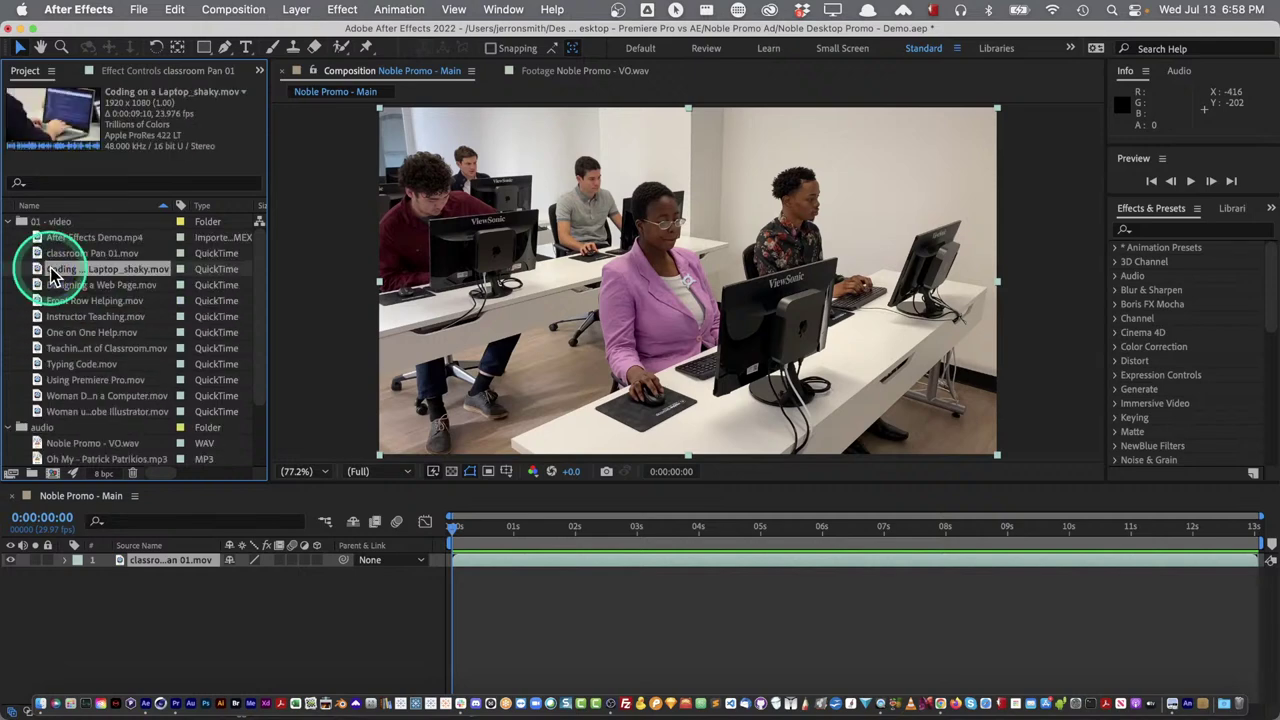
left_click(40, 430)
key("Return")
left_click(35, 428)
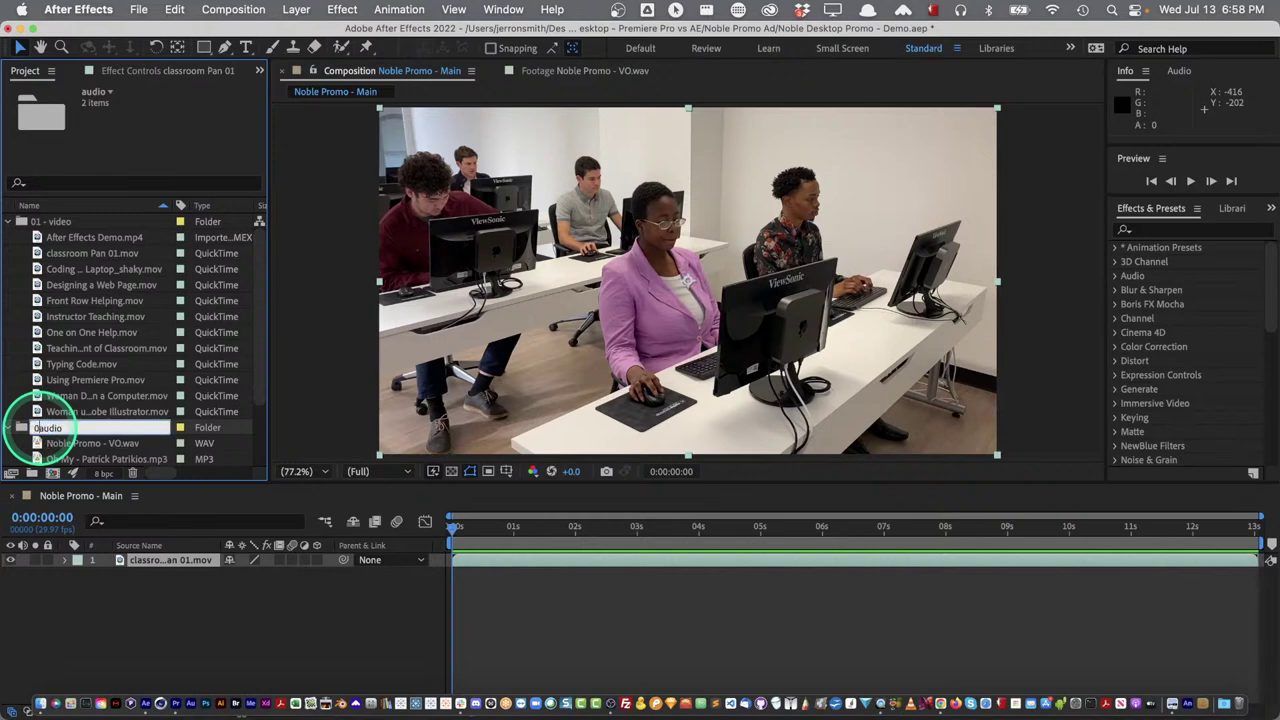
type("02 -")
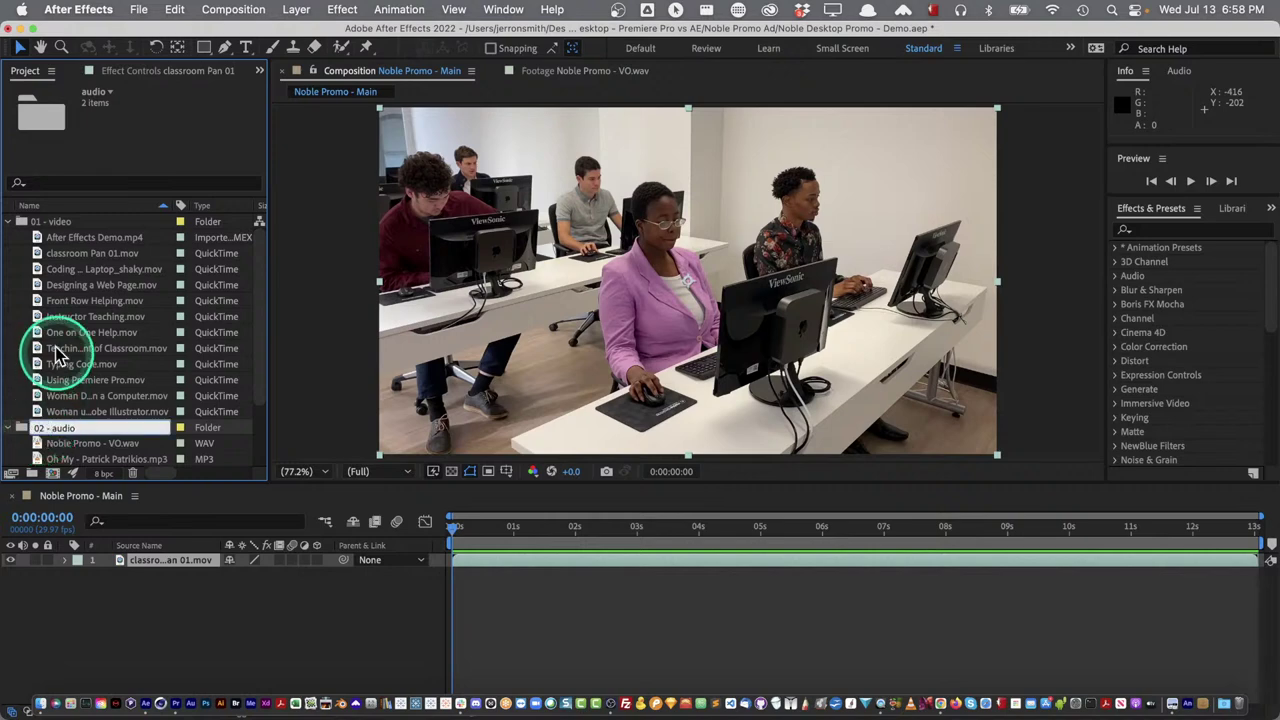
key("Return")
Rename the images folder to 02 - images
scroll(45, 380, "down", 2)
left_click(45, 396)
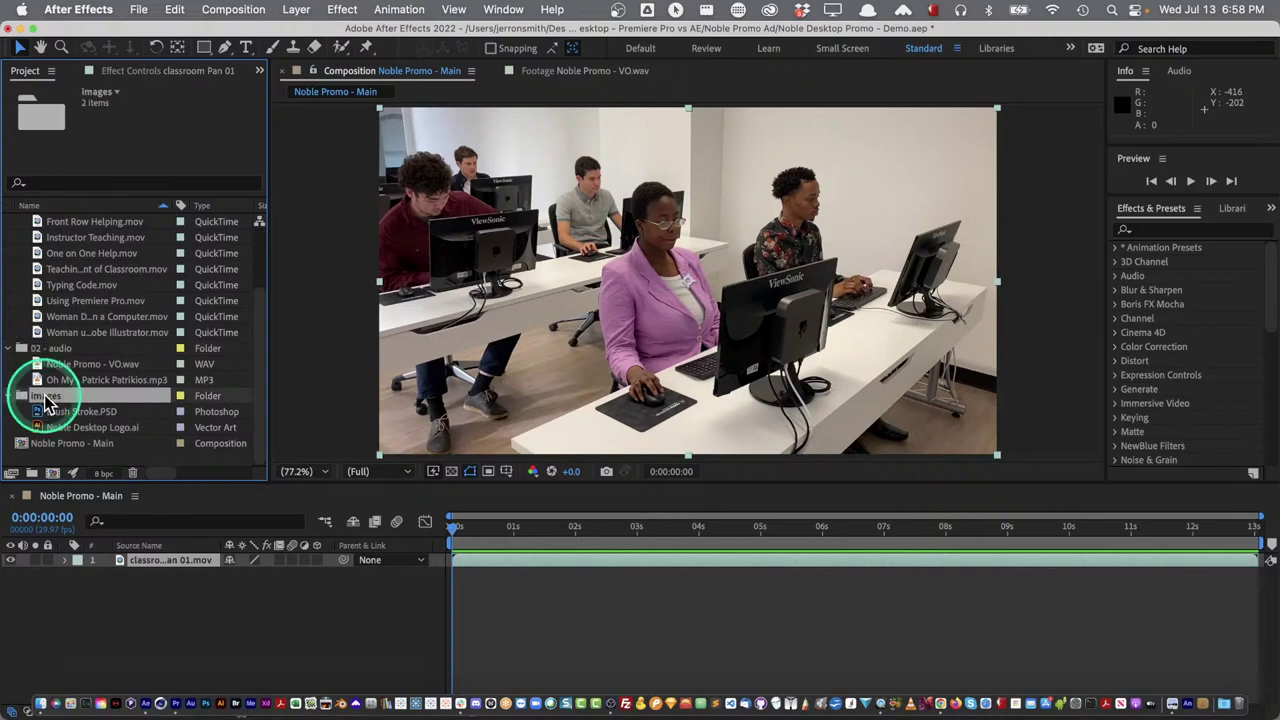
key("Return")
left_click(35, 397)
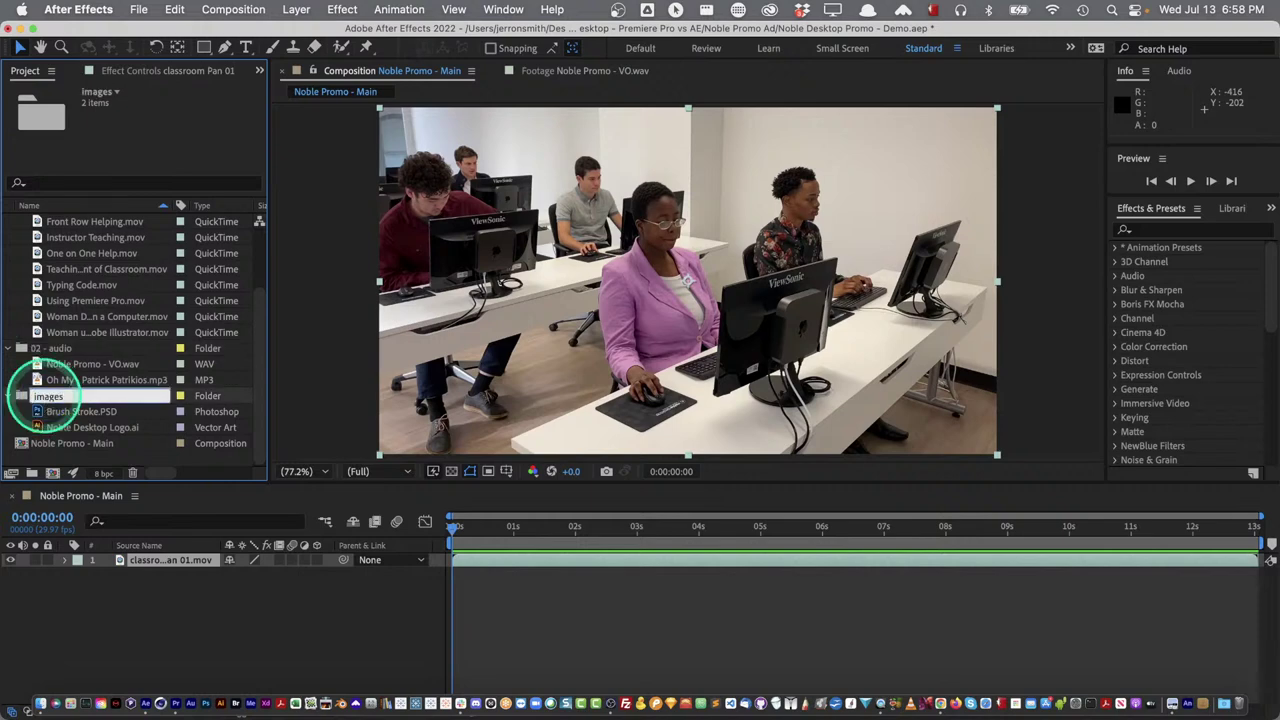
type("02 -")
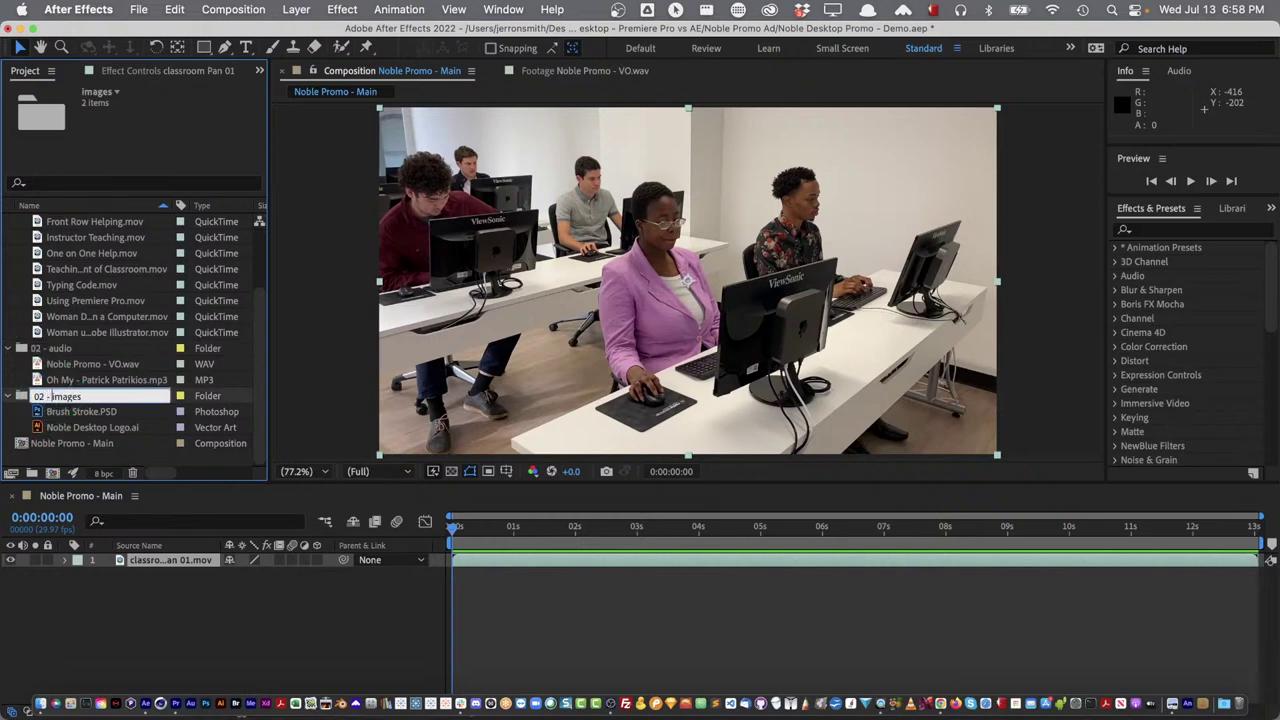
key("Return")
scroll(30, 270, "up", 3)
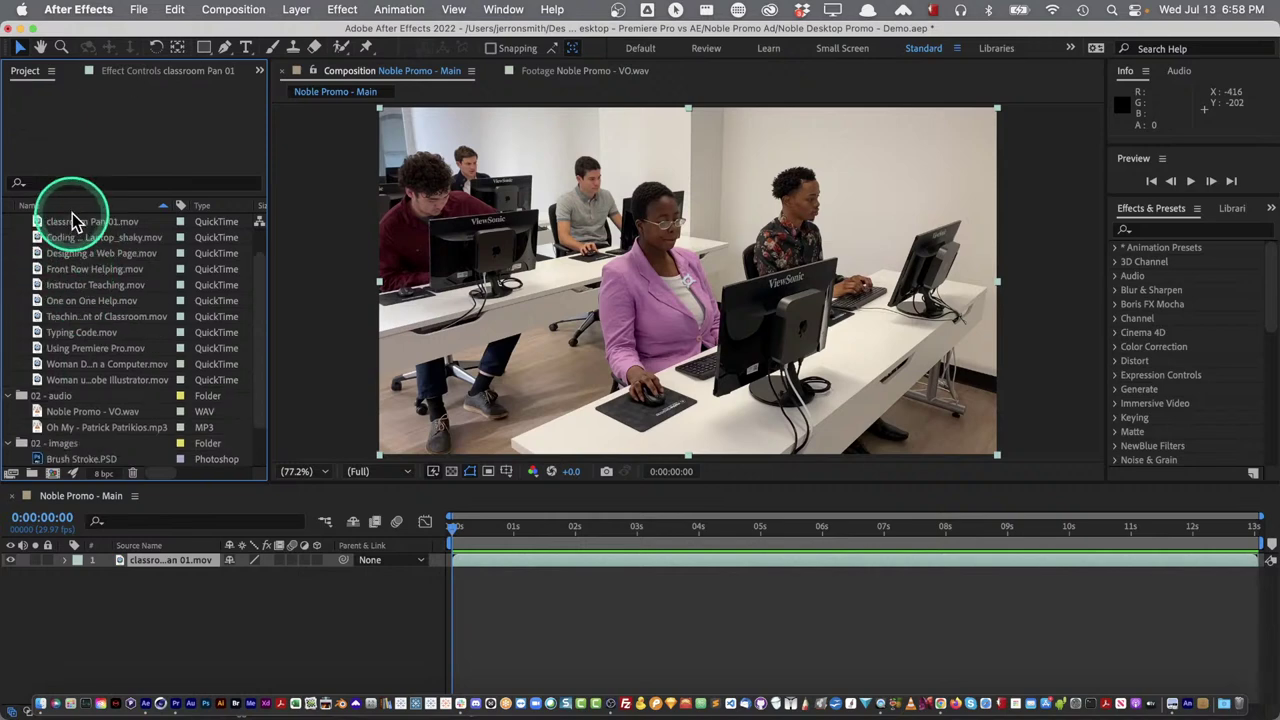
Sort the project items by name in descending order and switch them back to ascending
left_click(76, 206)
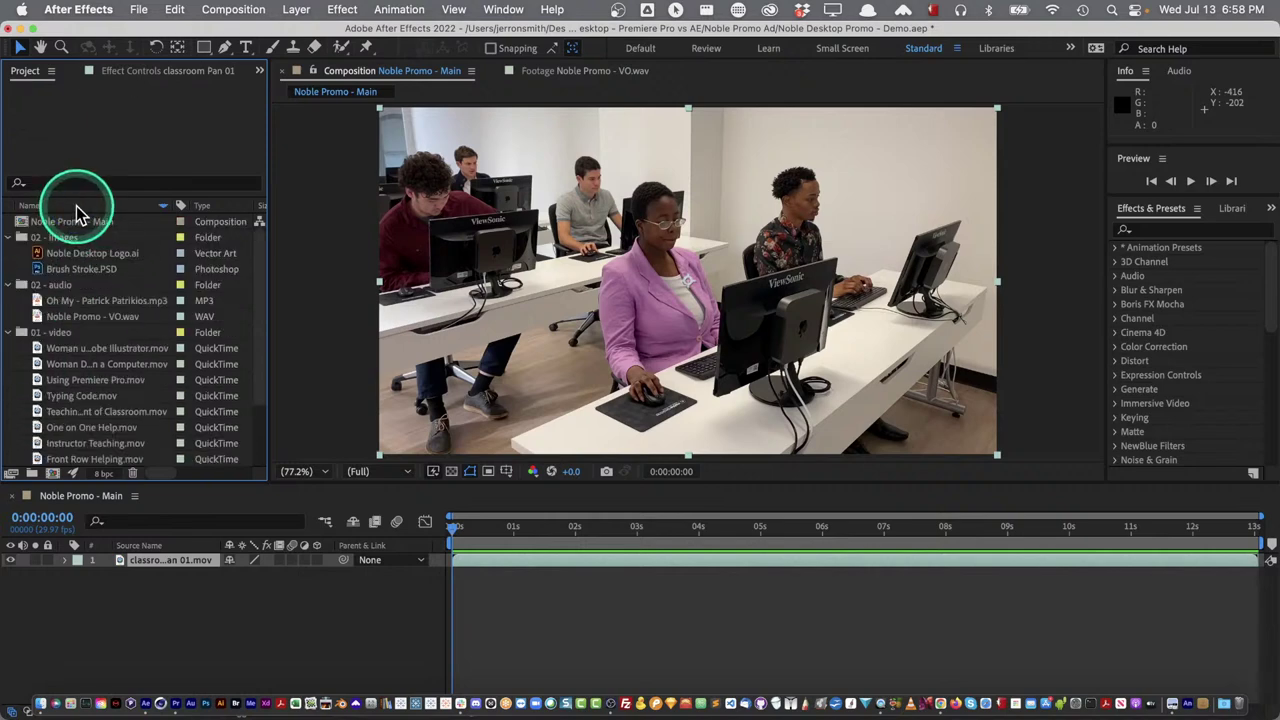
left_click(78, 207)
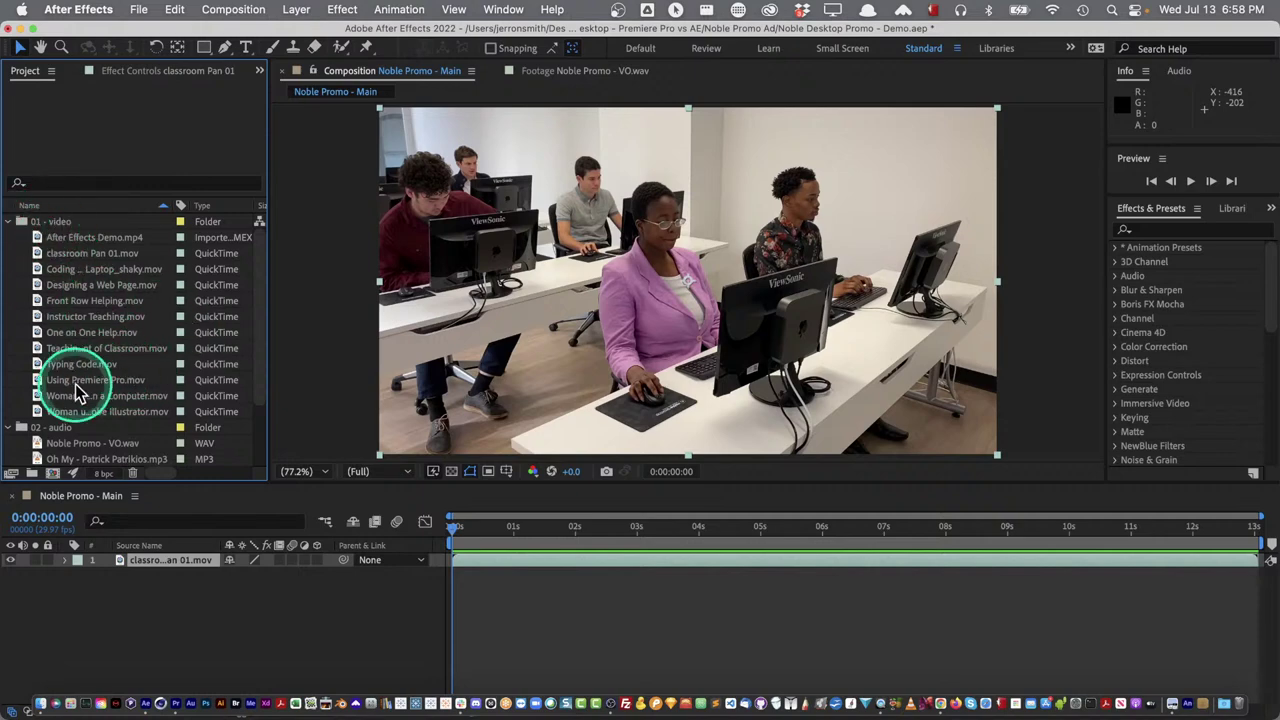
scroll(72, 385, "down", 3)
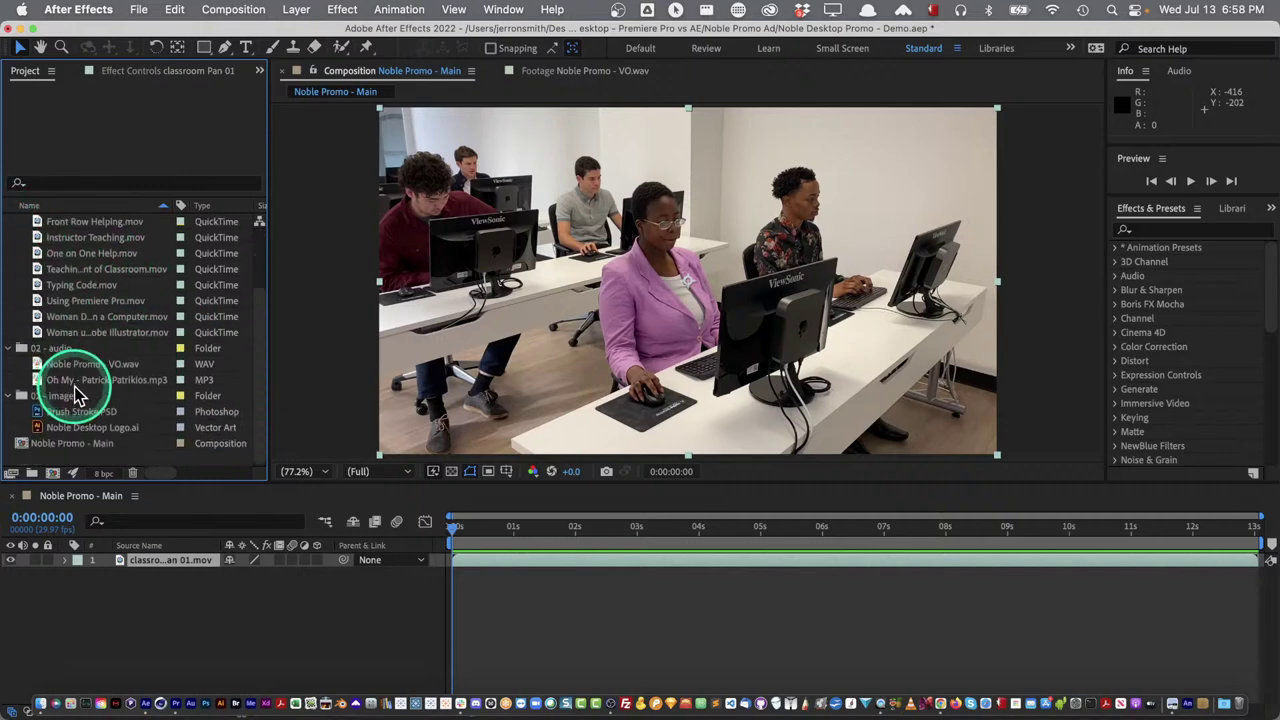
Delete the classroom Pan 01.mov layer from the Noble Promo - Main composition
left_click(150, 560)
key("Delete")
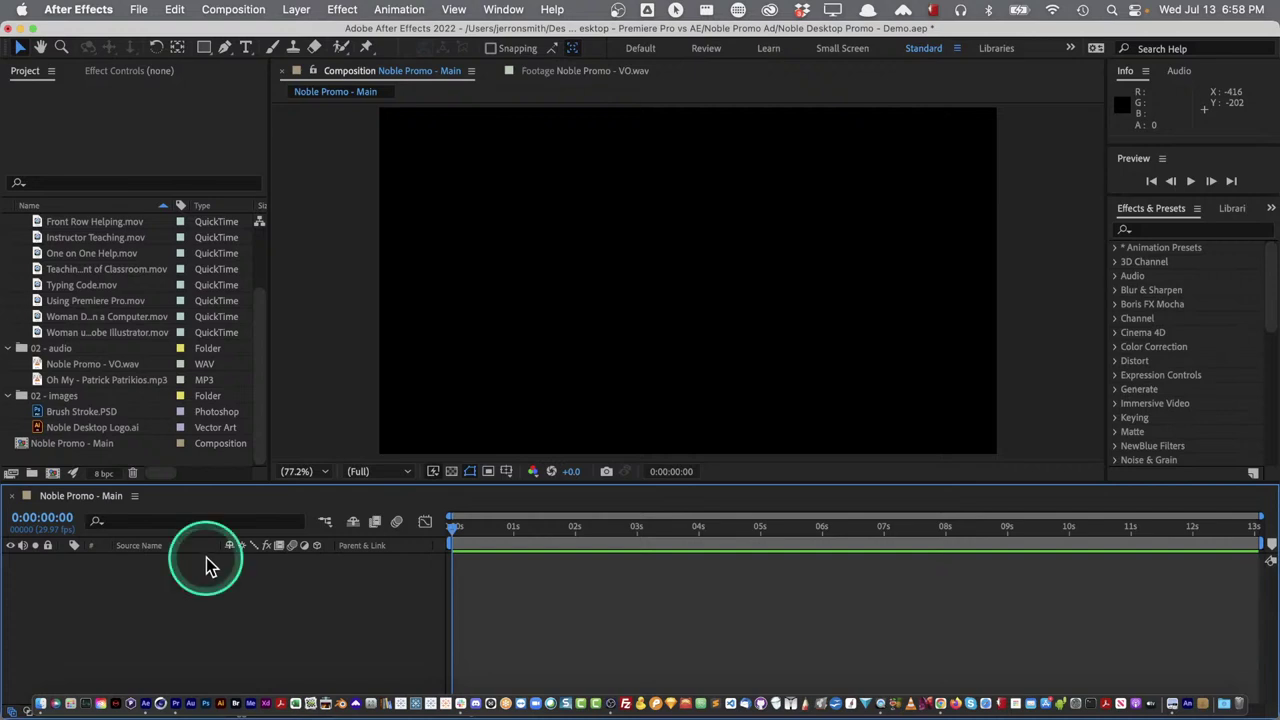
Switch to Premiere Pro and examine how long the Noble Promo - Main sequence runs in its timeline
key("super+Tab")
key("super+Tab")
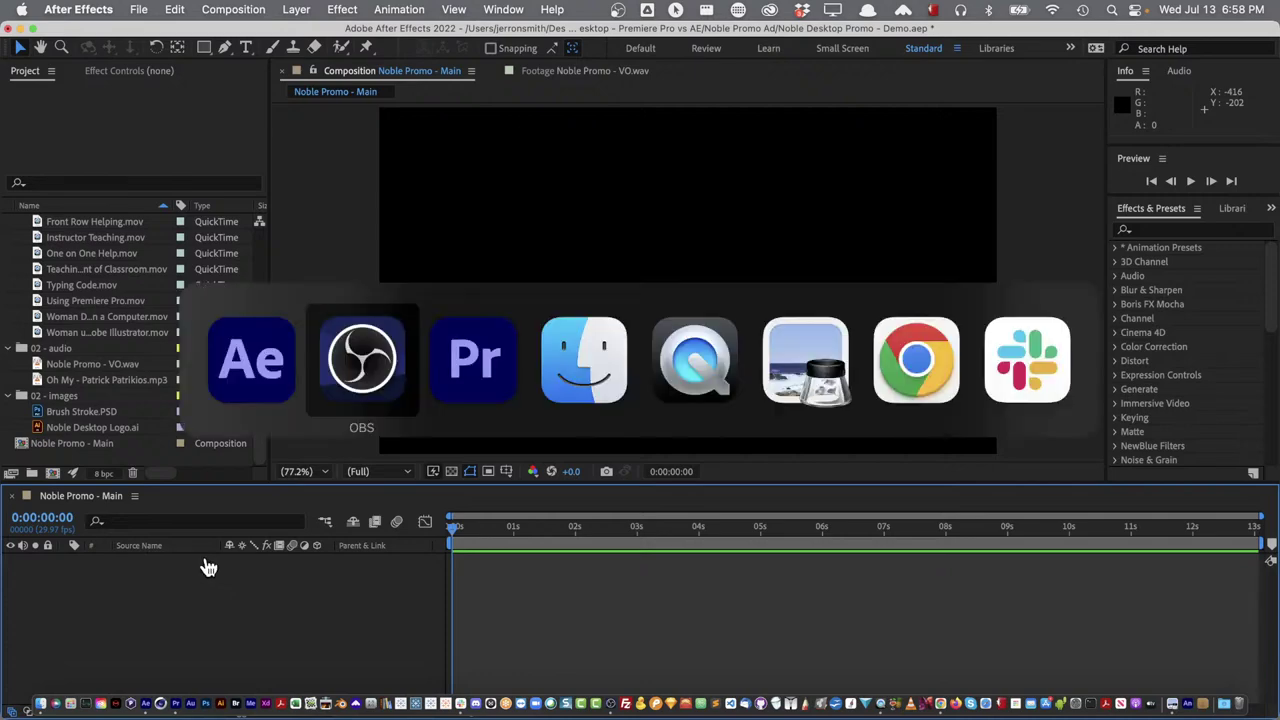
left_click(264, 566)
left_click(831, 560)
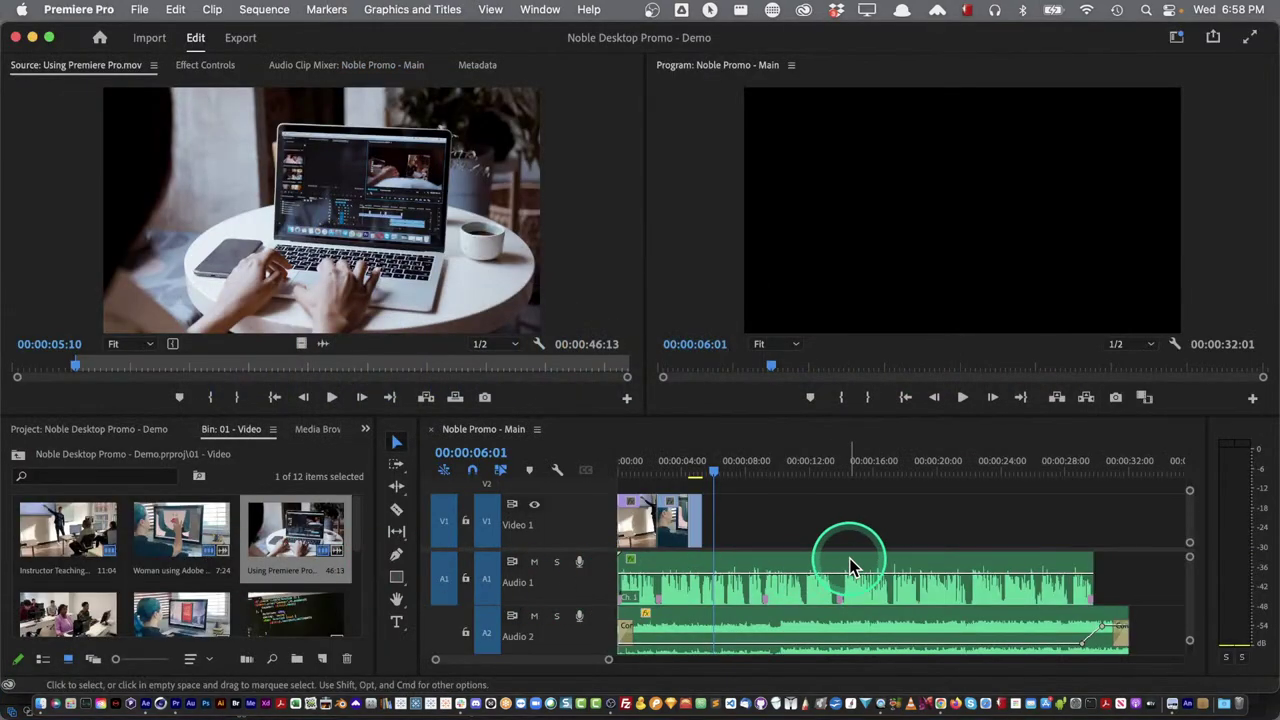
left_click(866, 513)
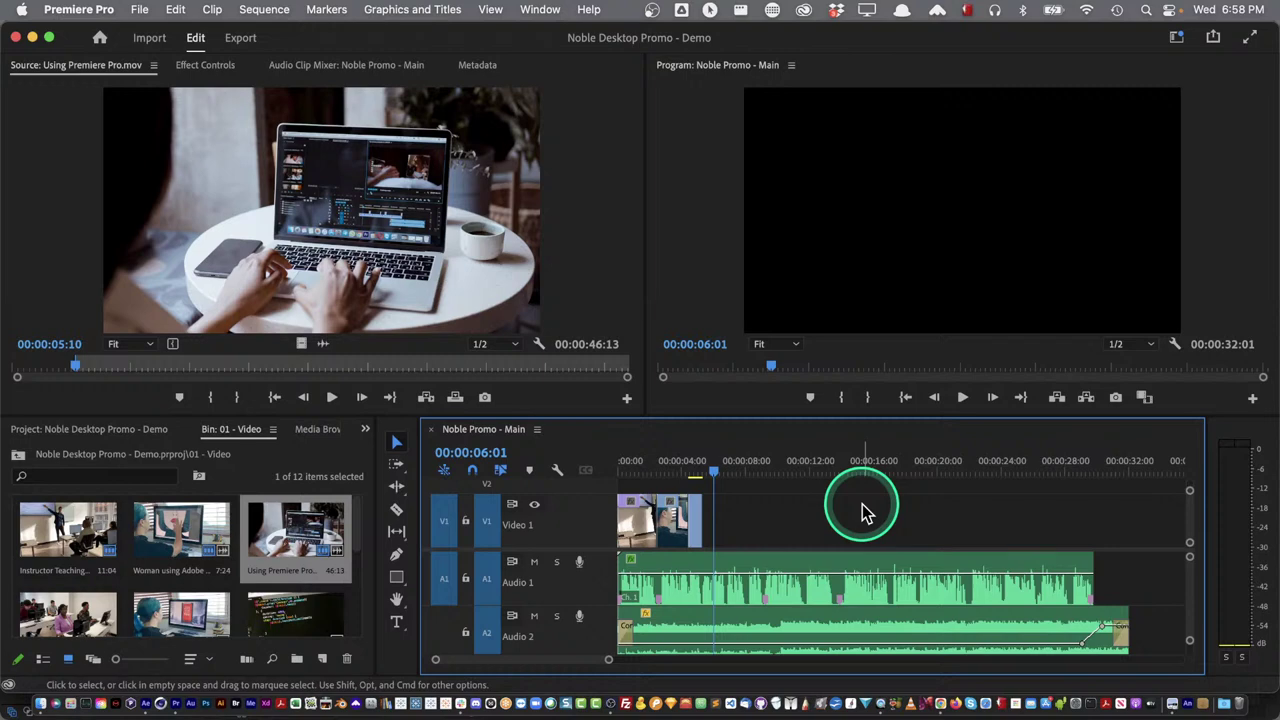
key("backslash")
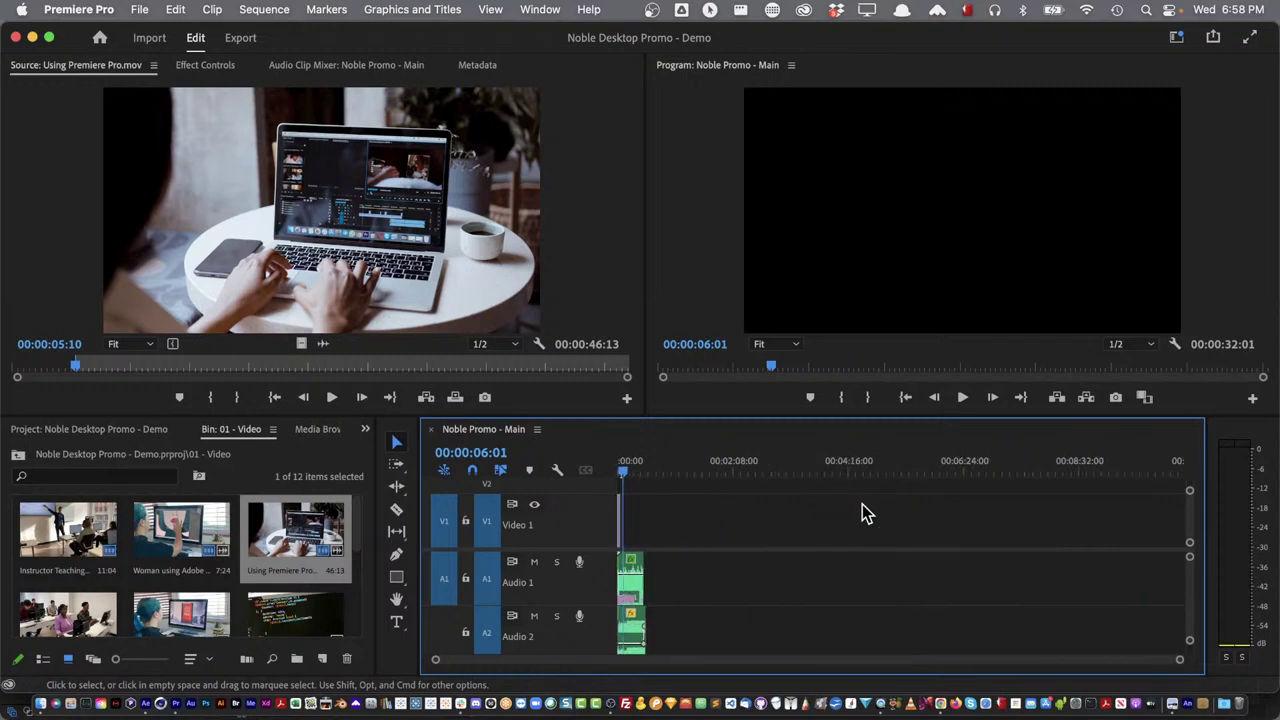
left_click(1079, 470)
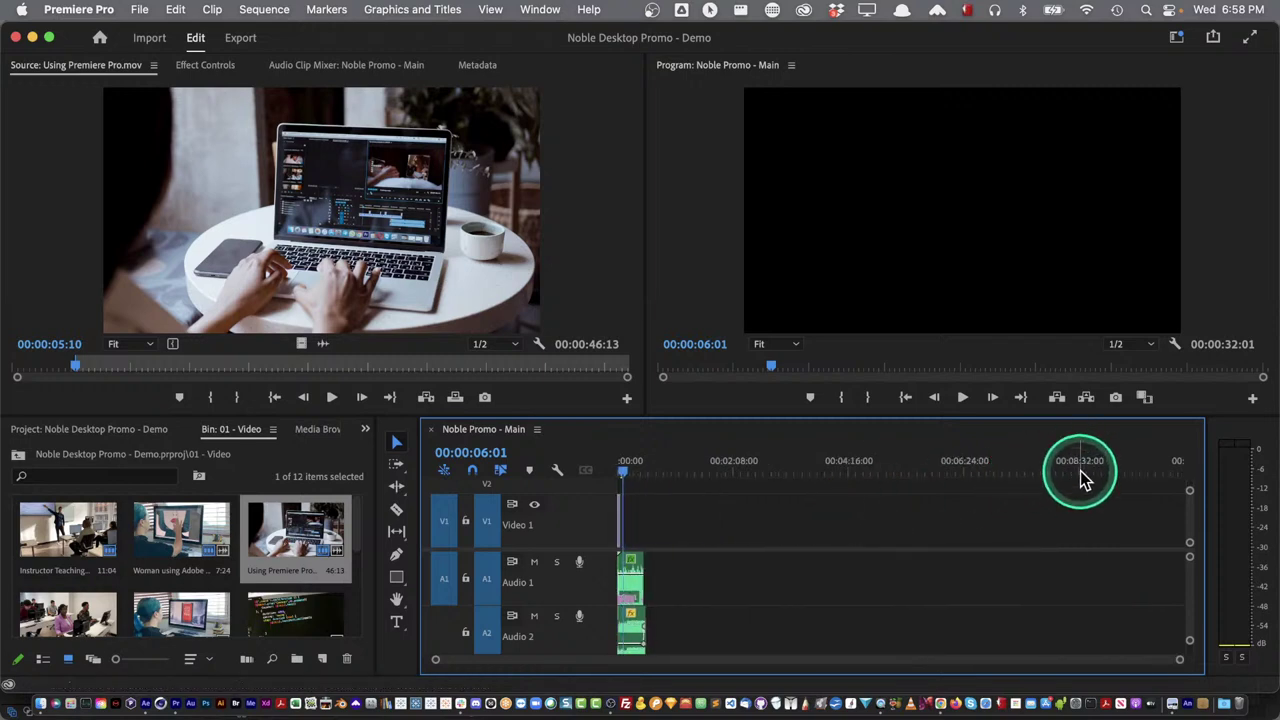
left_click_drag(1080, 470, 1000, 478)
key("backslash")
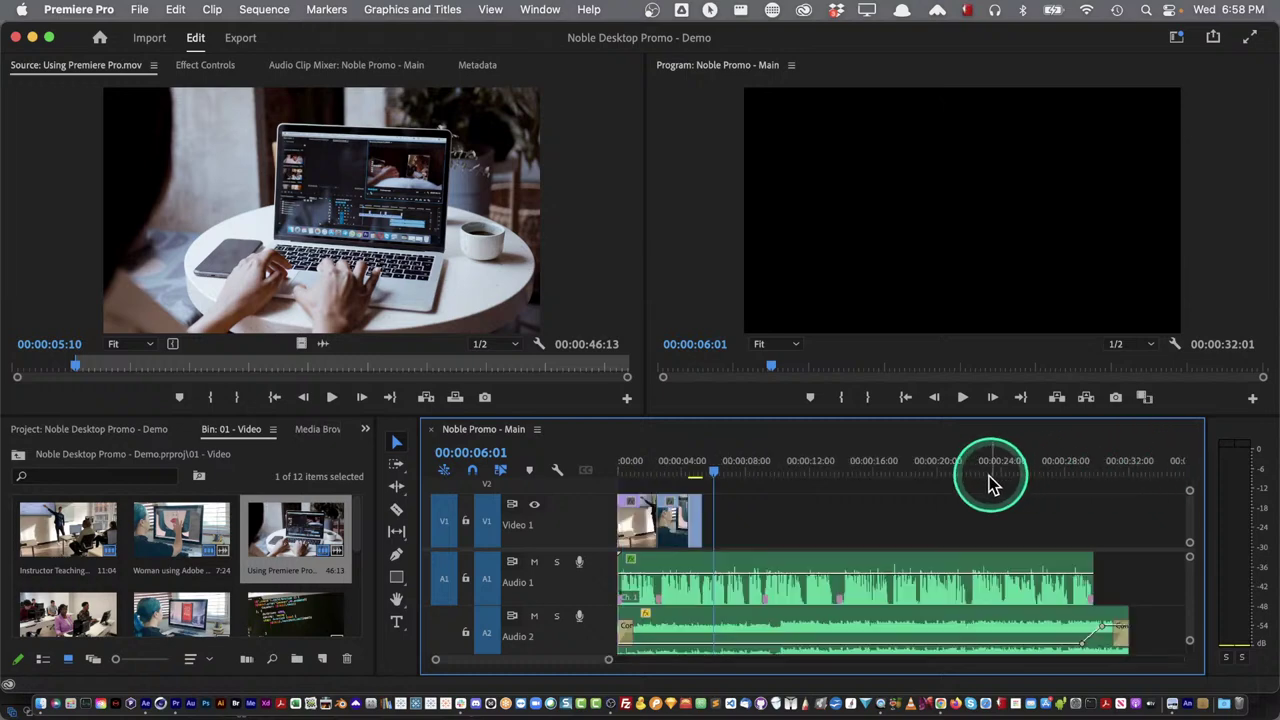
Switch back to After Effects and set the Noble Promo - Main composition's duration to 0:01:00:00
key("super+Tab")
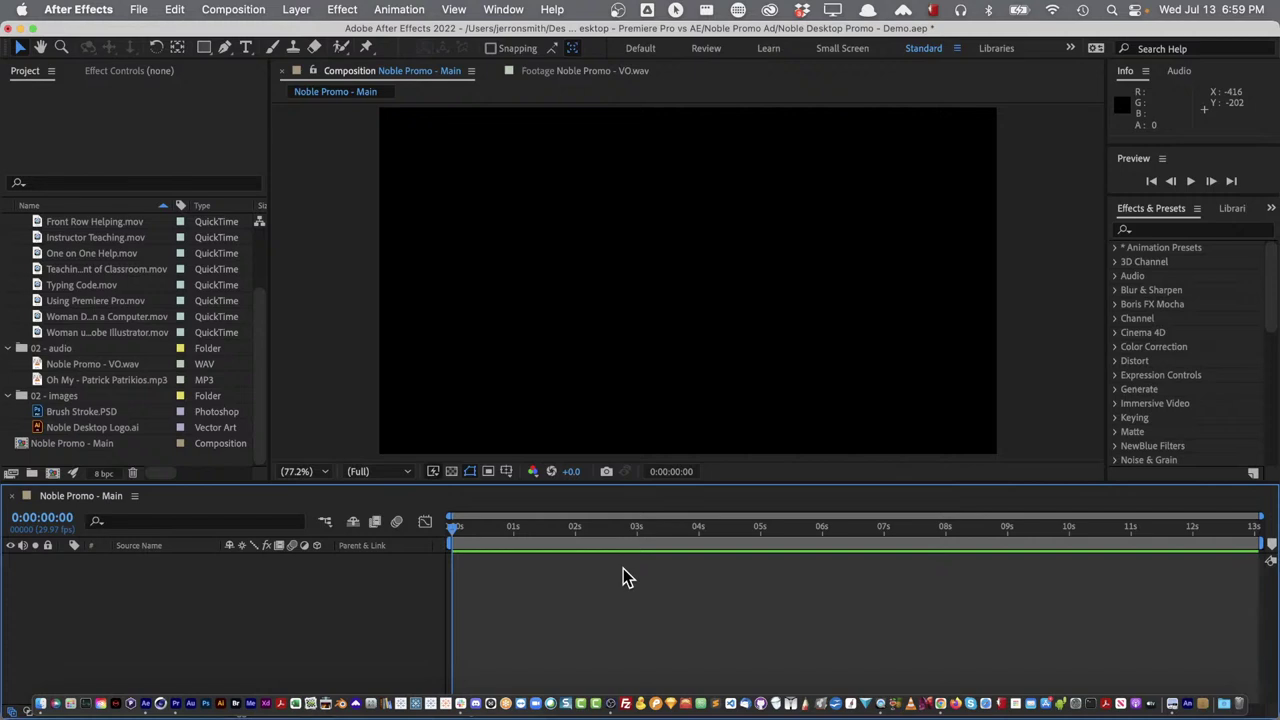
left_click(307, 605)
left_click(437, 608)
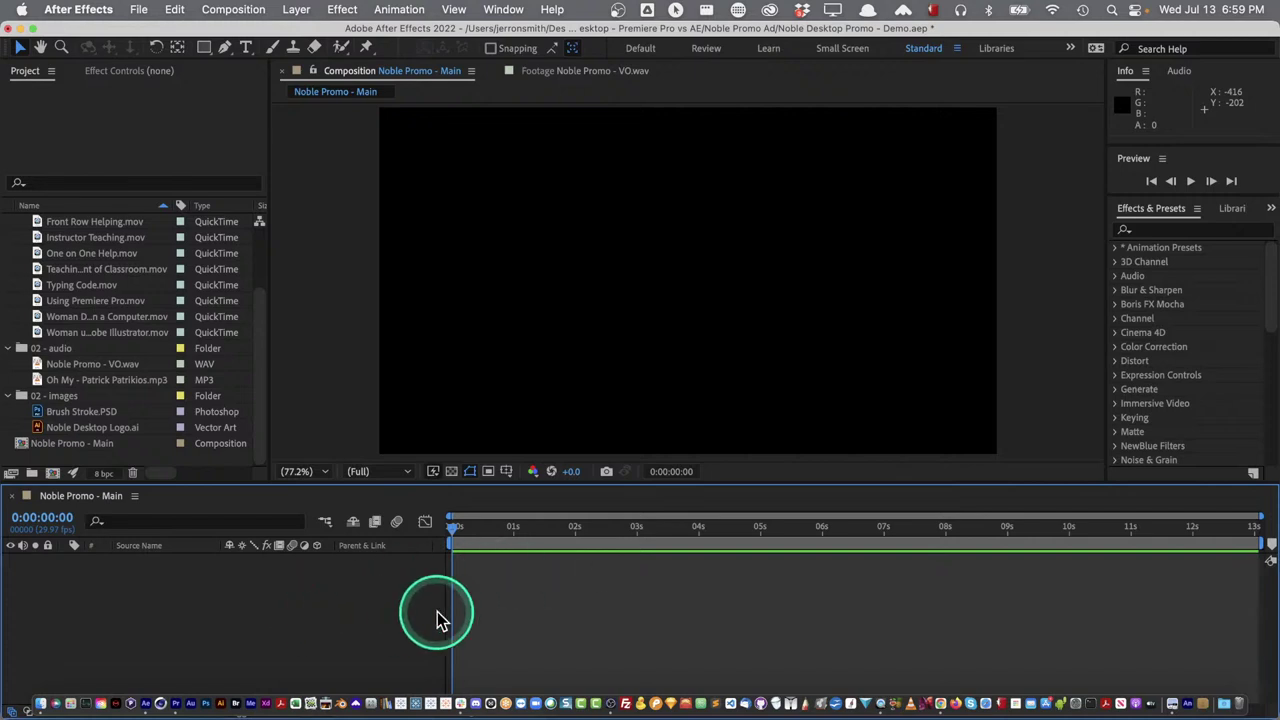
left_click(233, 10)
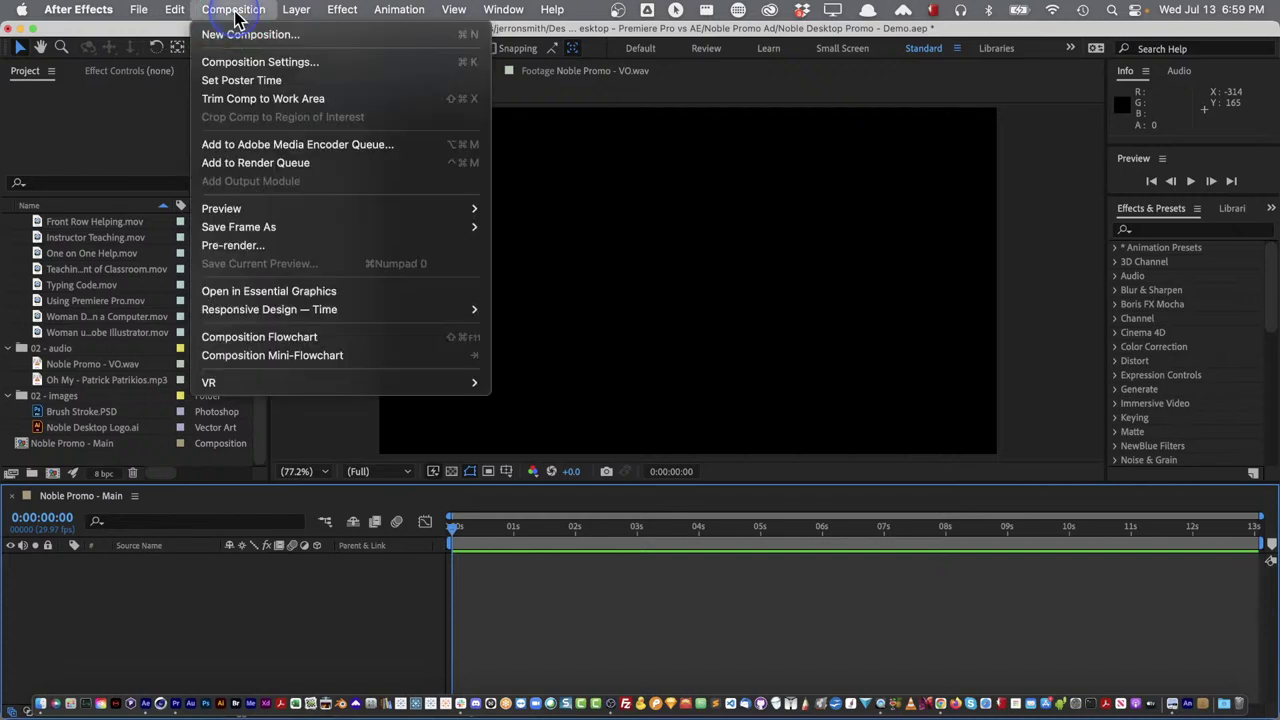
left_click(237, 63)
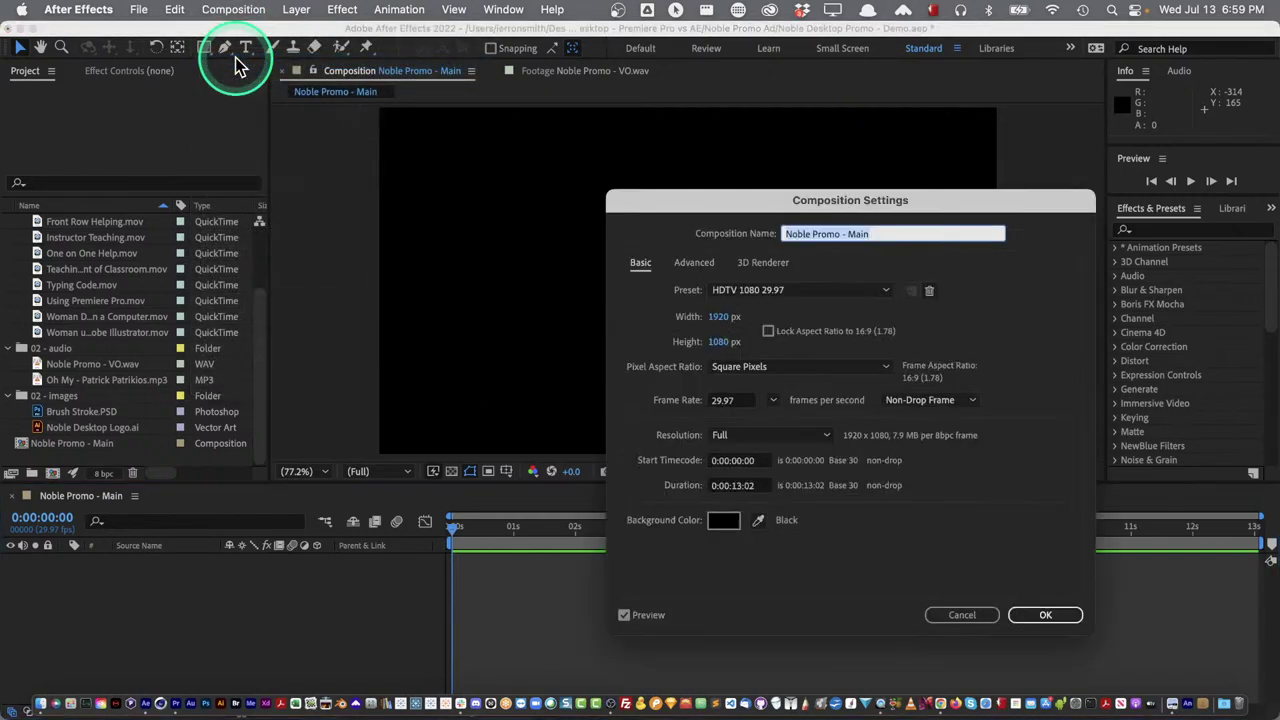
left_click(746, 488)
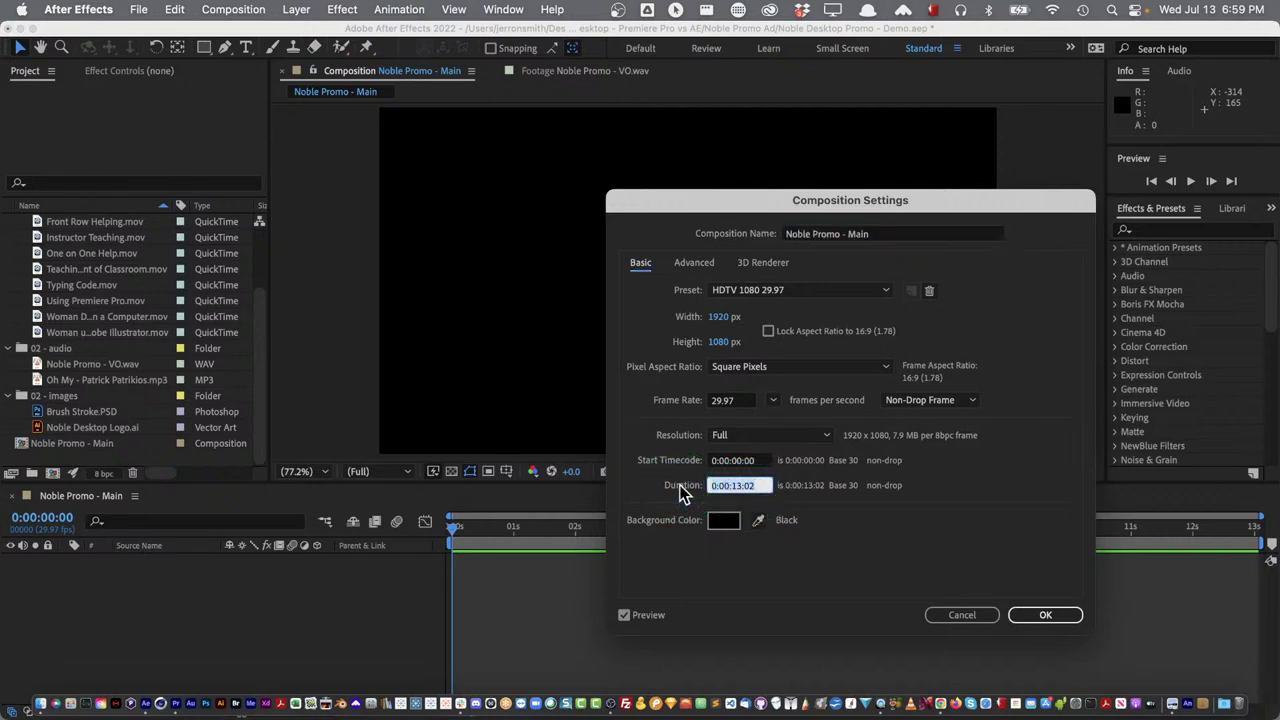
type("10000")
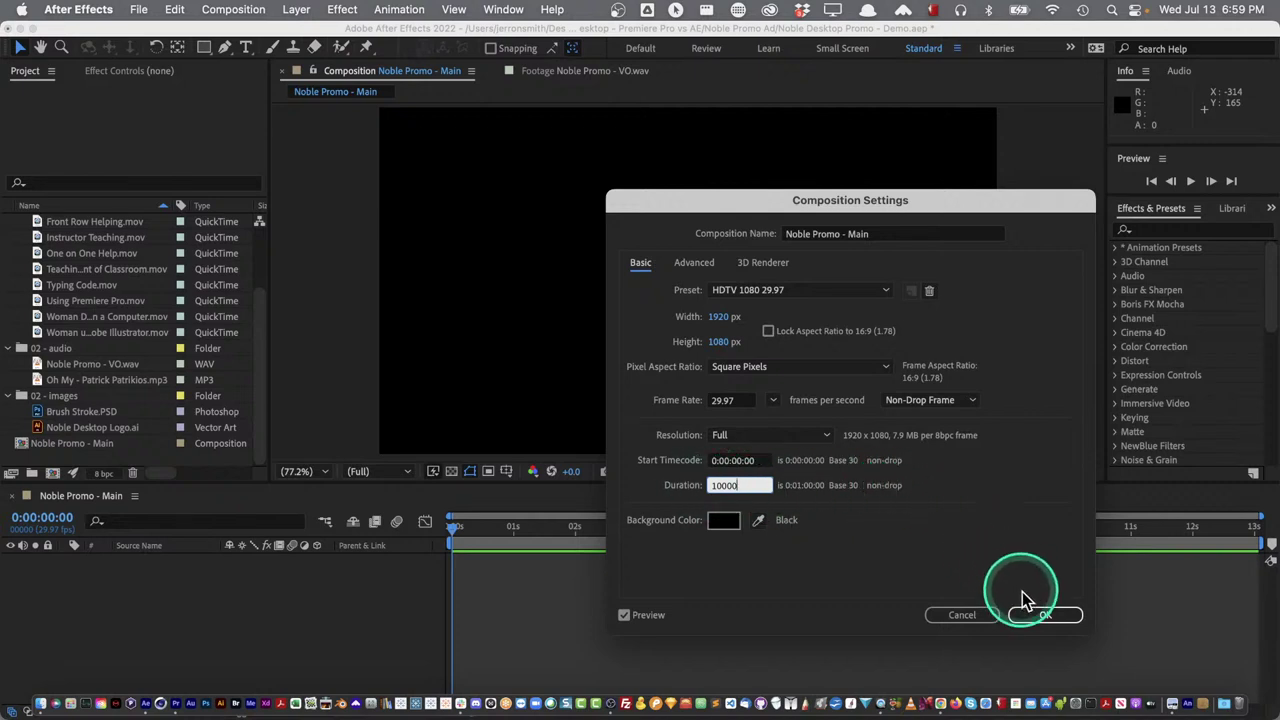
left_click(1040, 616)
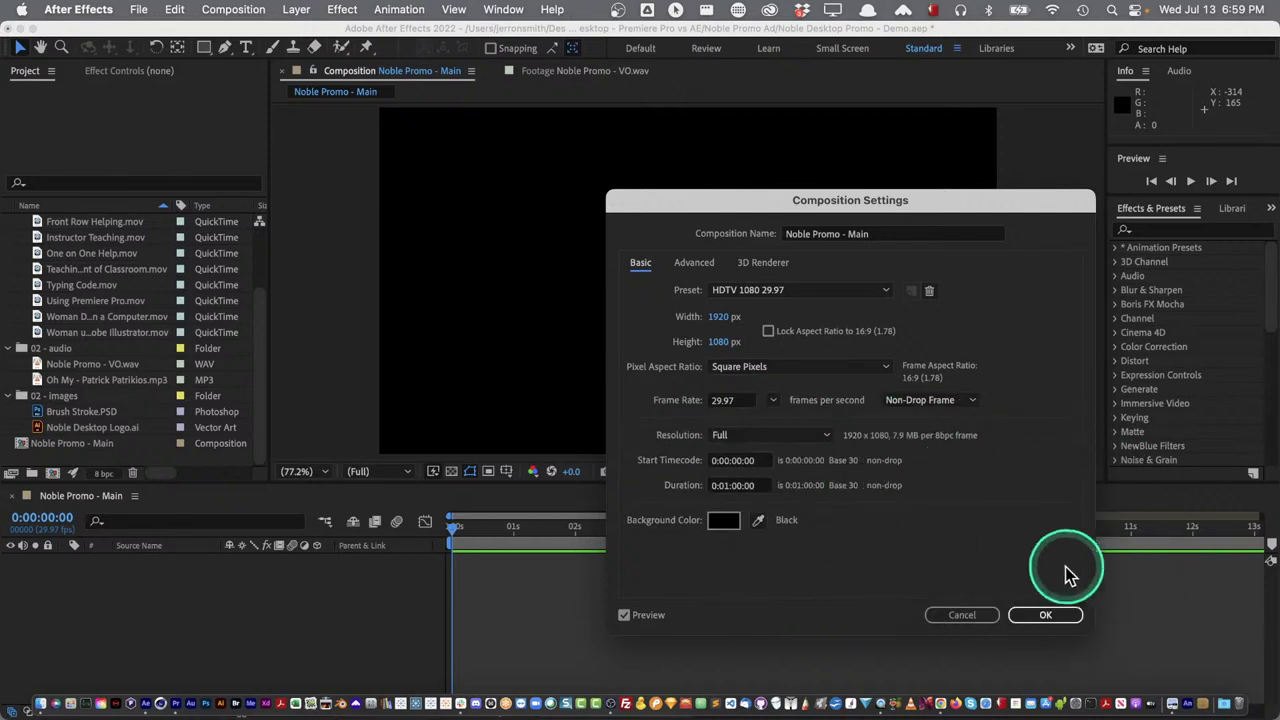
left_click(1046, 614)
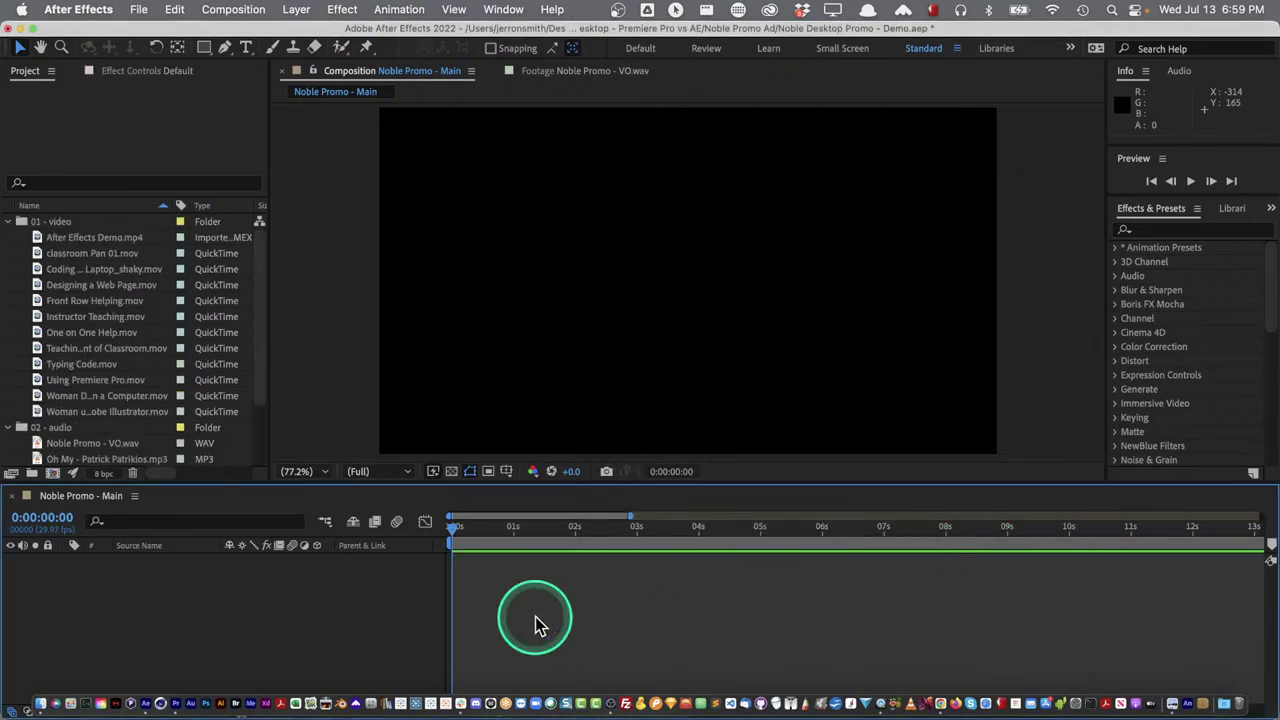
Widen the project list's Name column and check the classroom Pan 01, Teaching - Front of Classroom and Instructor Teaching clips
key("ctrl+alt+Return")
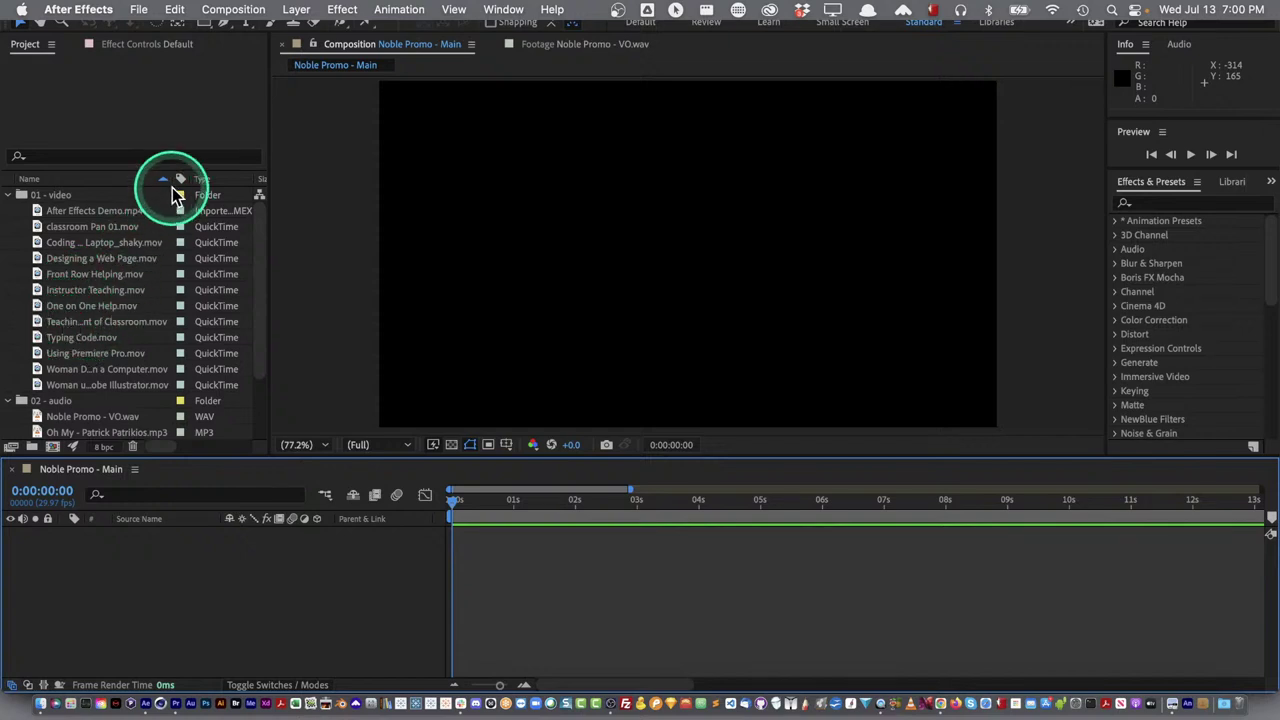
left_click_drag(172, 180, 224, 178)
left_click(88, 228)
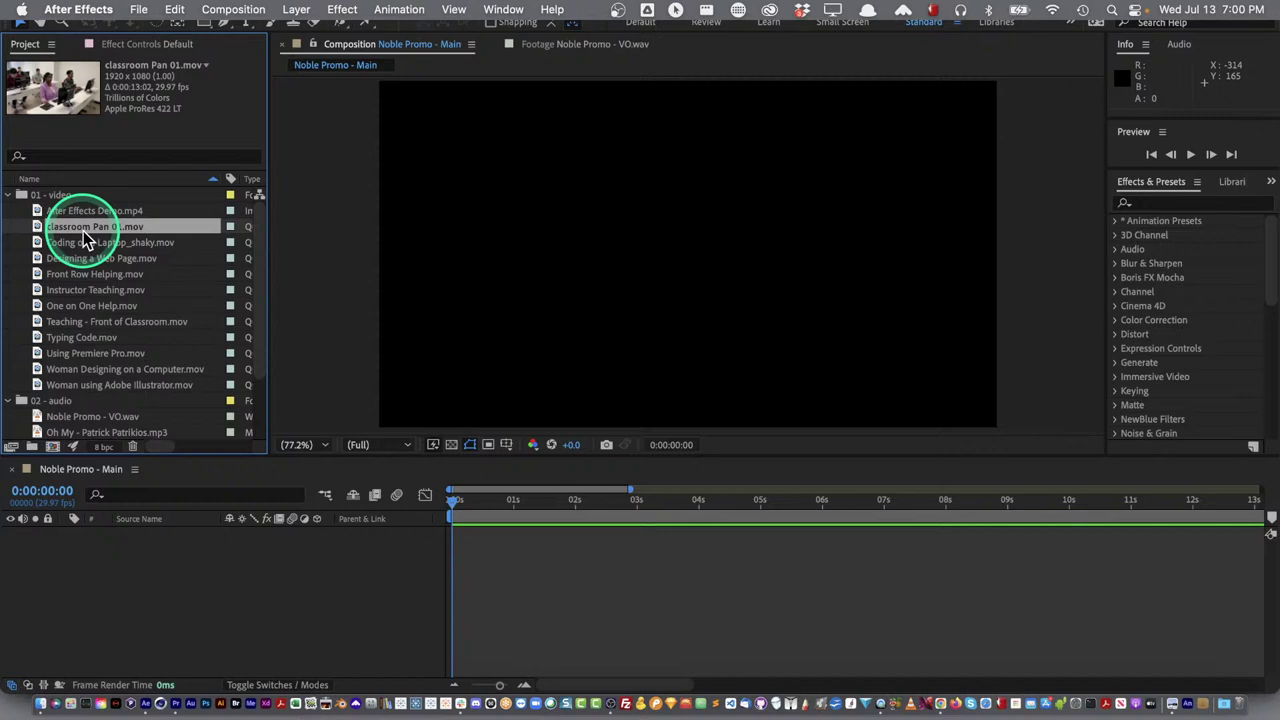
left_click(84, 323)
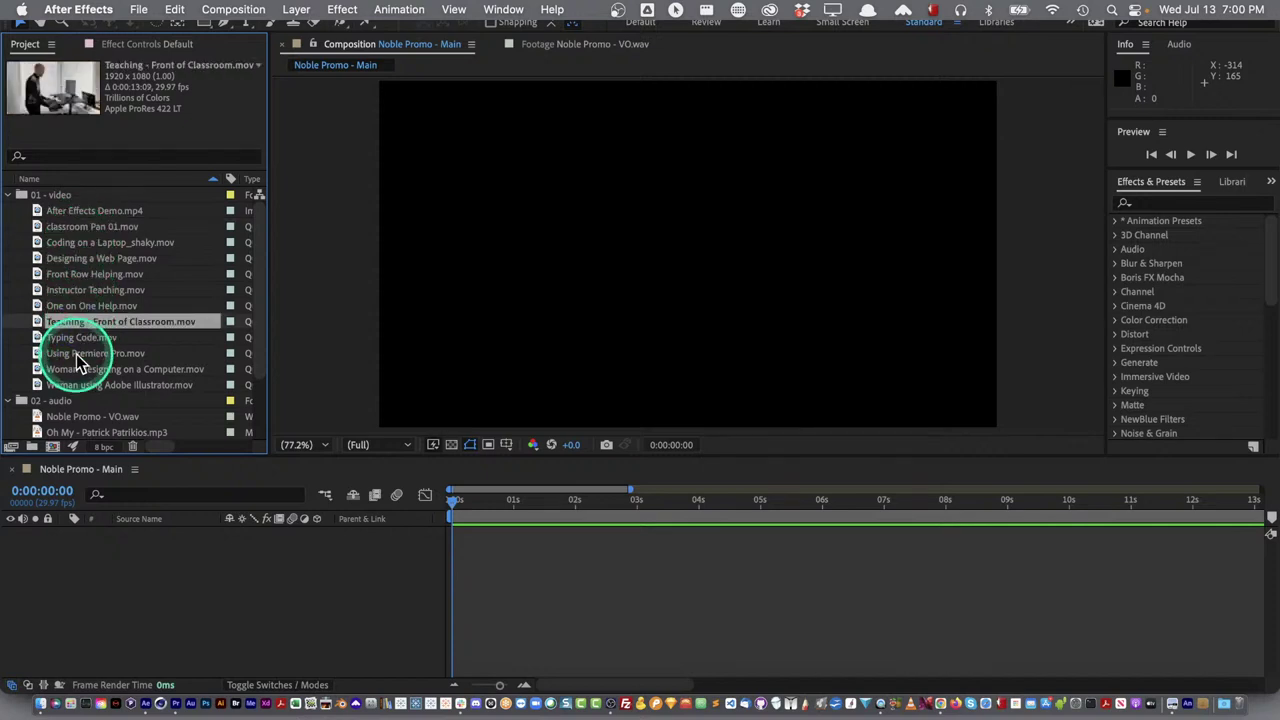
left_click(82, 292)
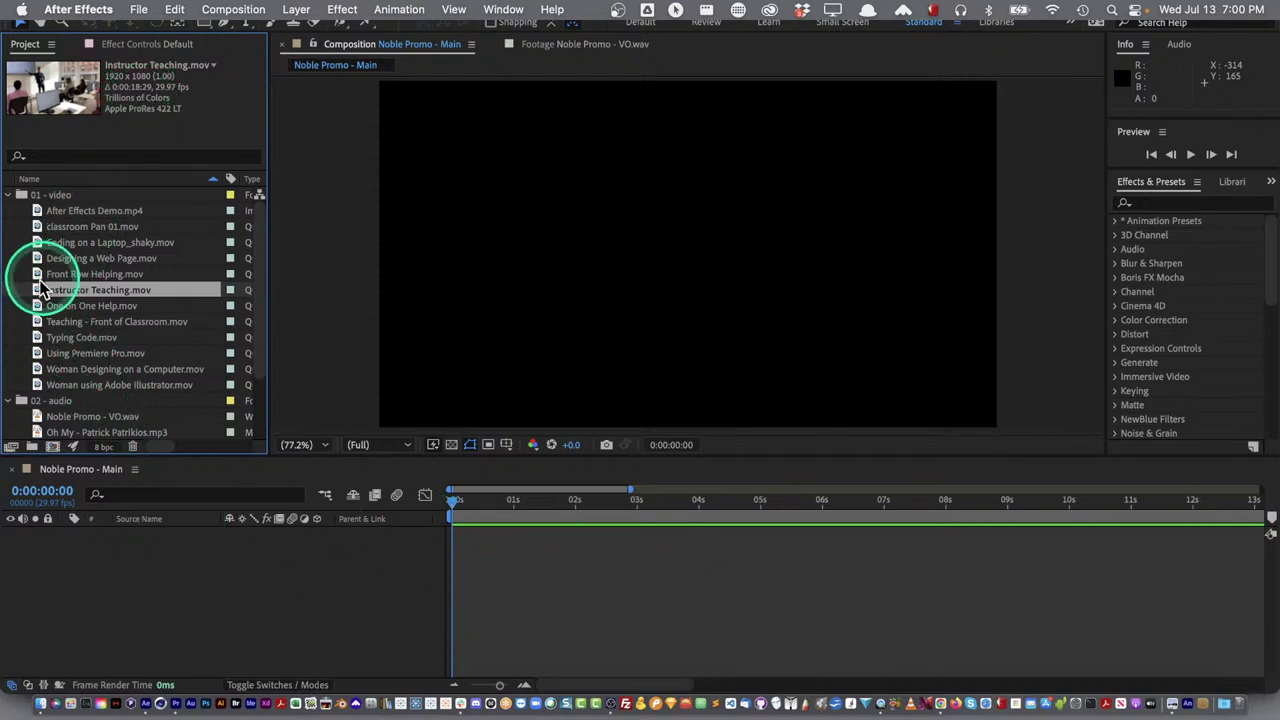
left_click_drag(40, 287, 38, 295)
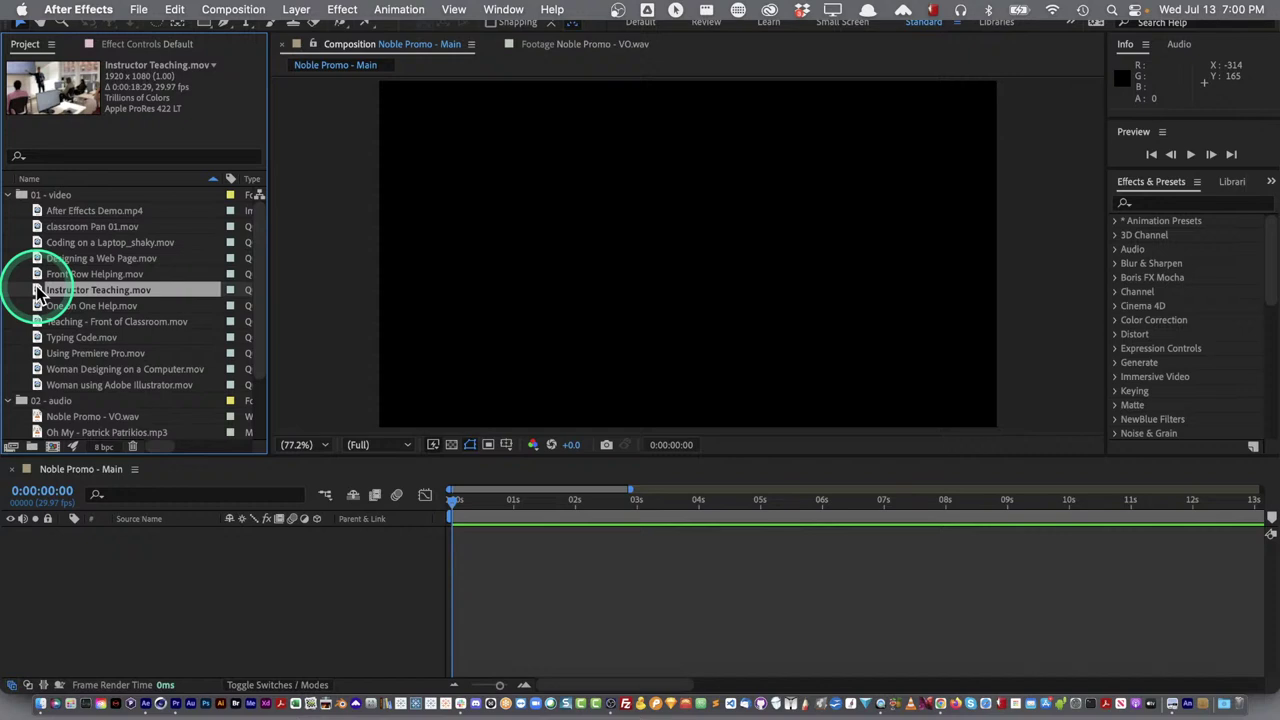
Add Noble Promo - VO.wav to the composition, with the Oh My MP3 music track as a layer below it
left_click_drag(38, 293, 78, 557)
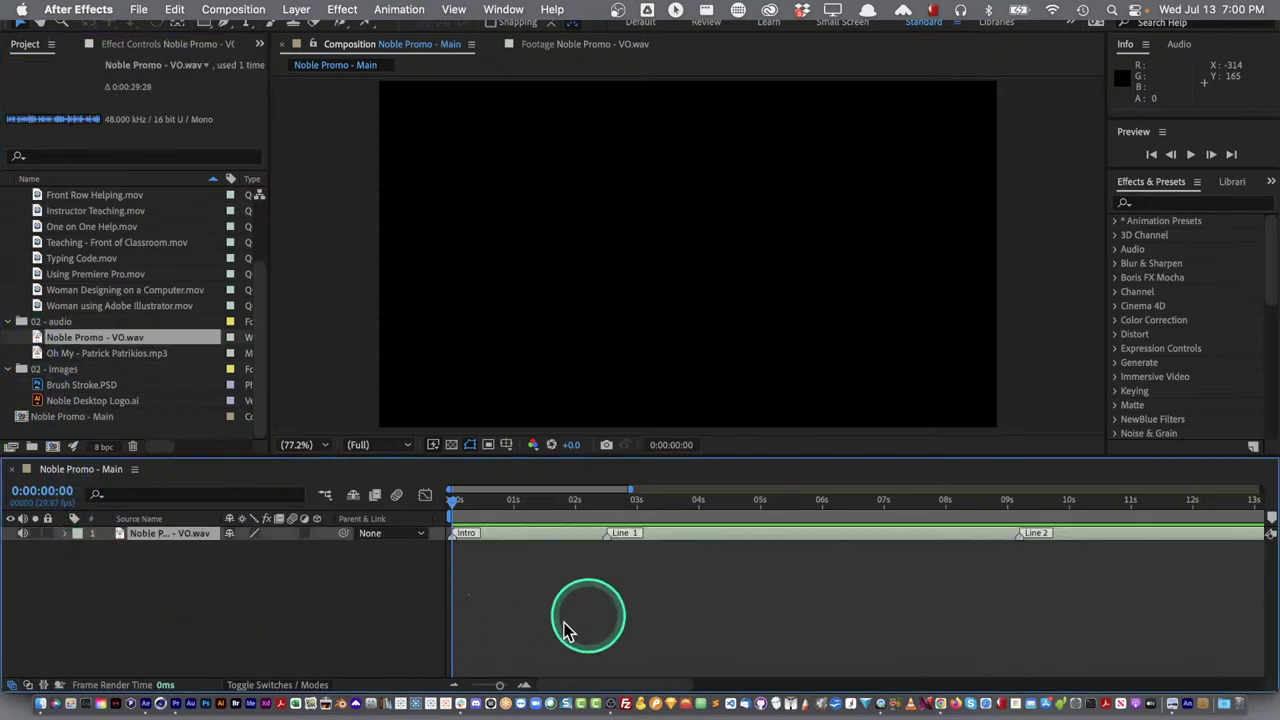
left_click_drag(502, 683, 457, 690)
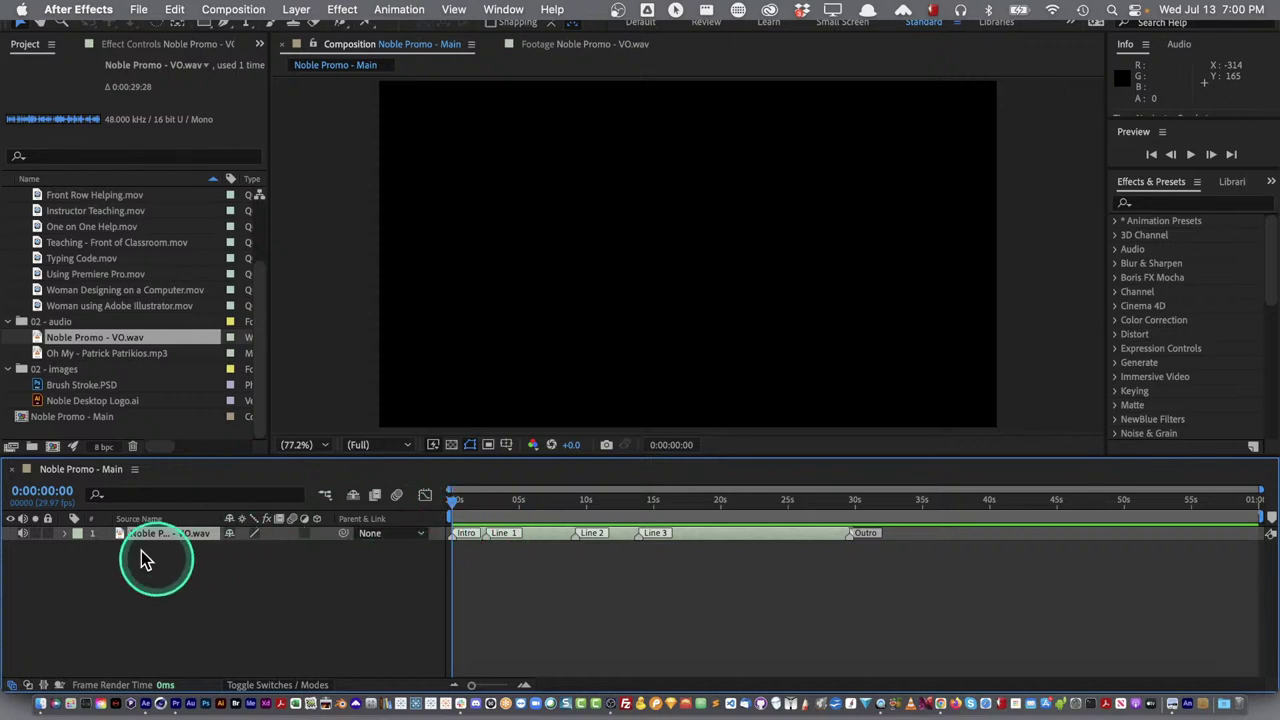
left_click_drag(50, 355, 124, 592)
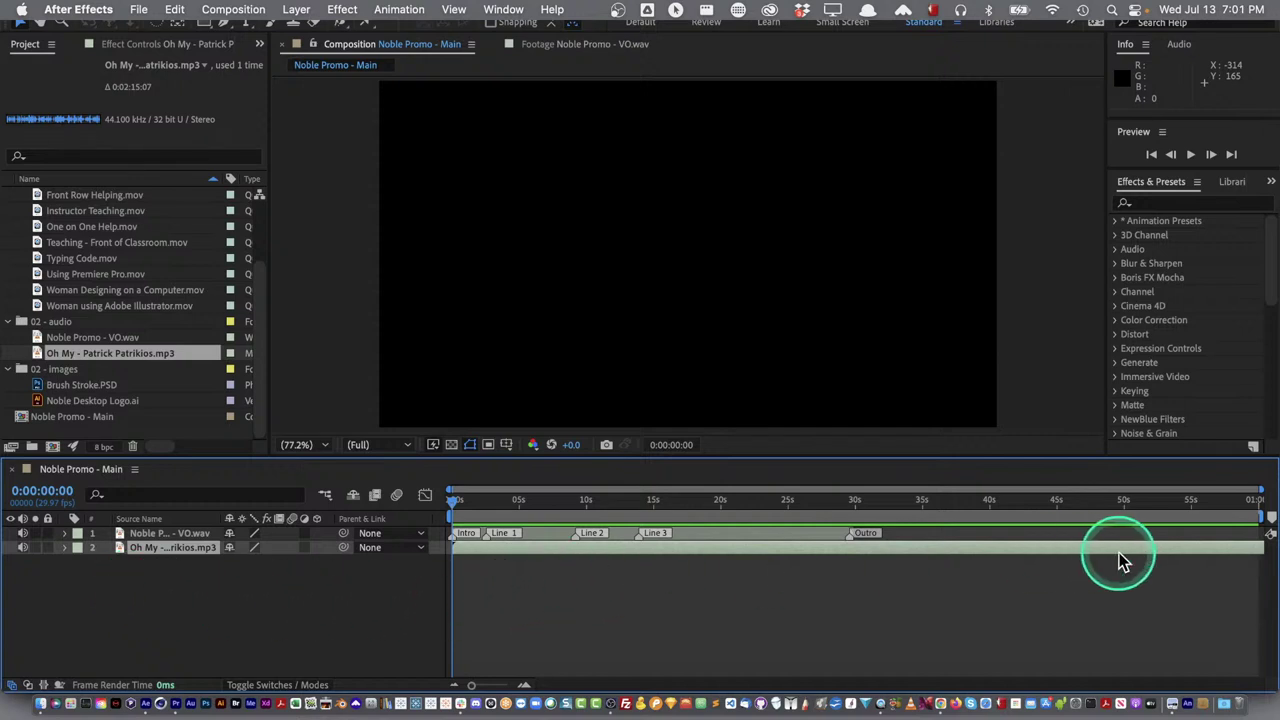
Open the music layer in its own Layer viewer, close it and return to the Noble Promo - Main composition
double_click(782, 550)
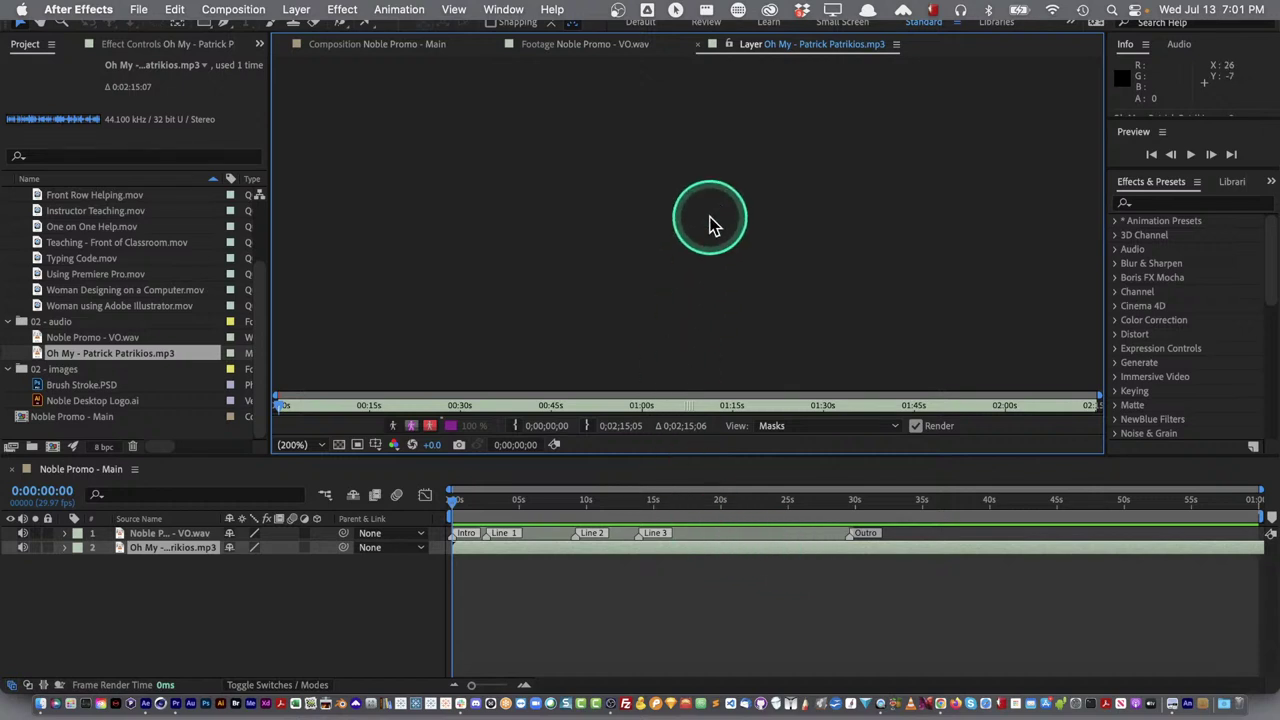
left_click(697, 44)
left_click(368, 46)
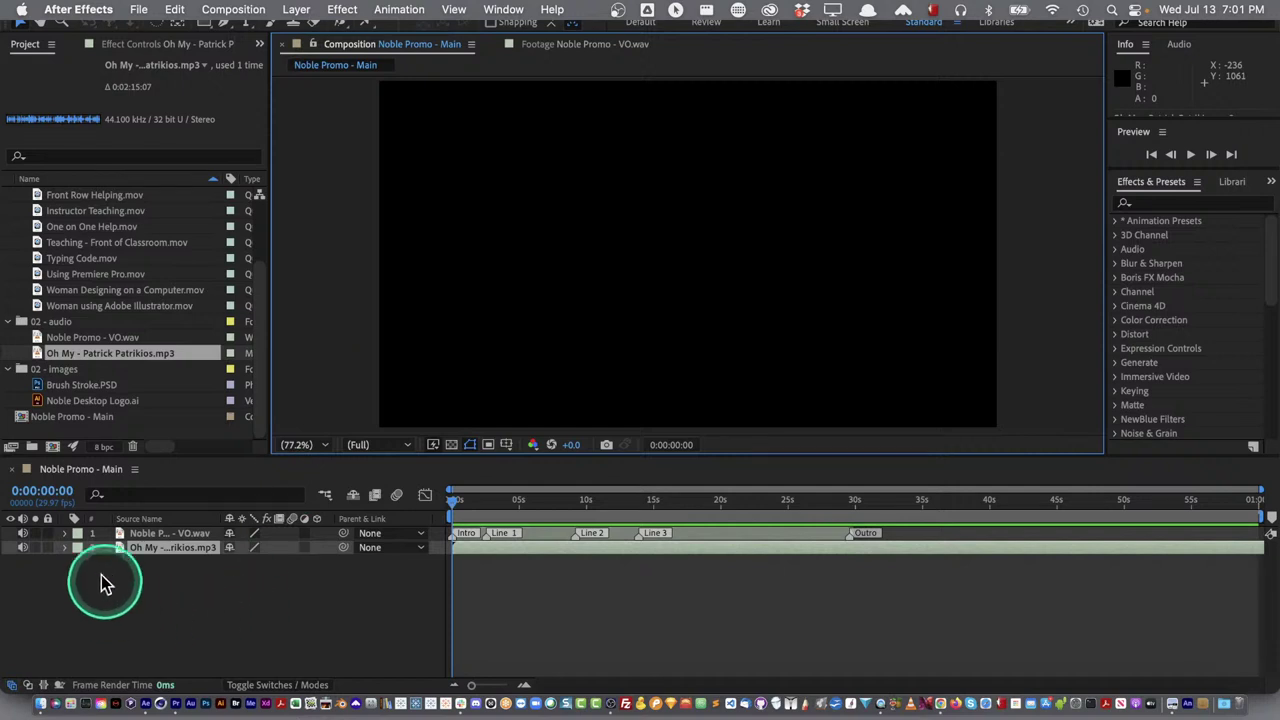
Expand the music layer's audio properties to display its waveform in the timeline
left_click(64, 547)
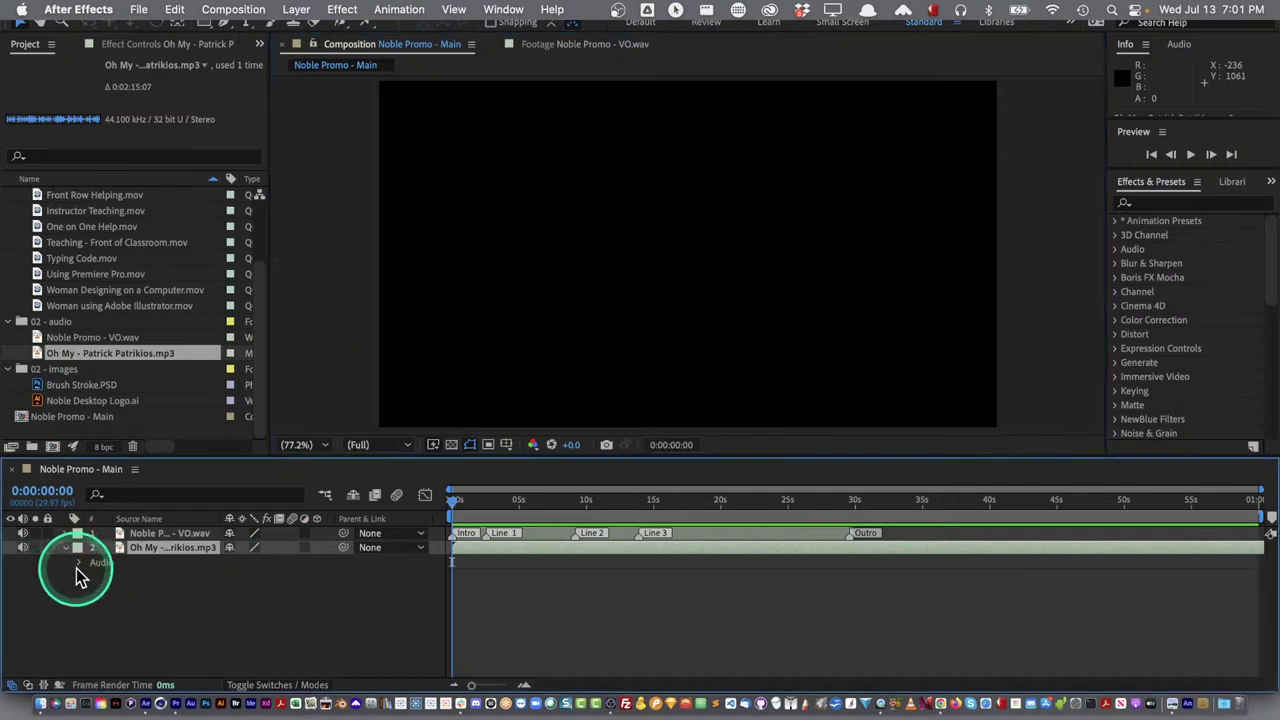
left_click(82, 563)
left_click(94, 592)
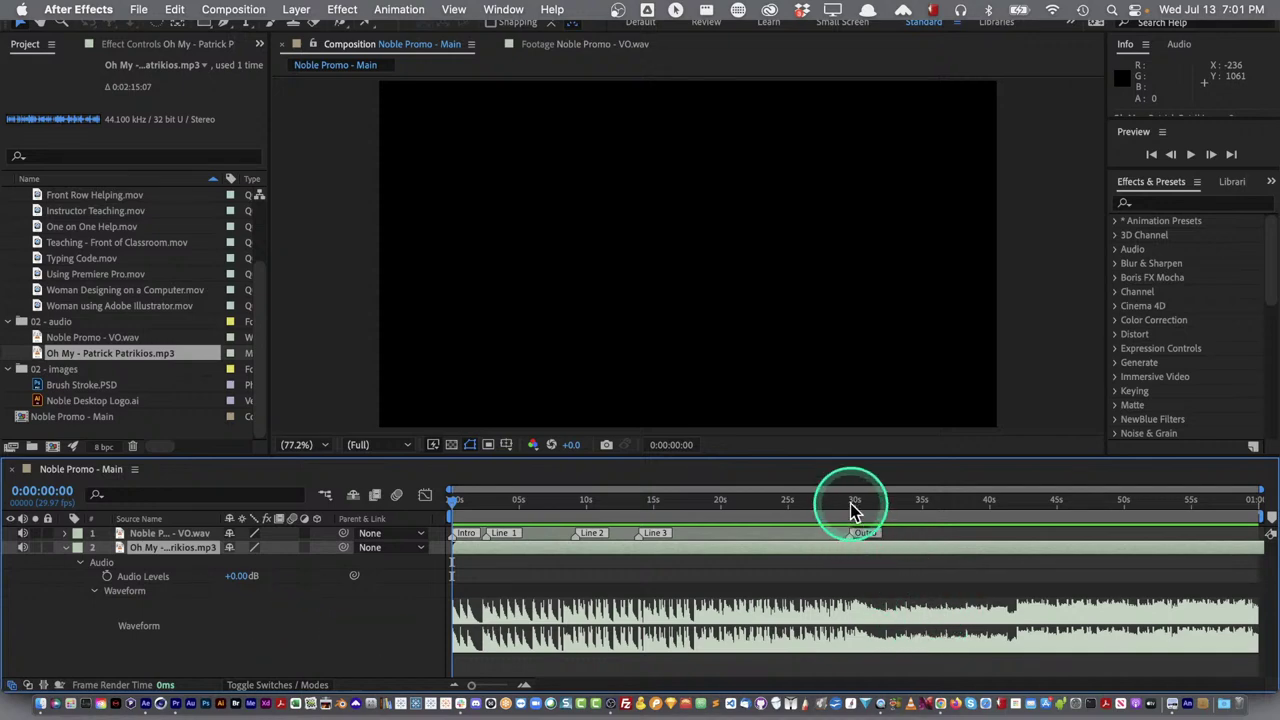
Place the playhead at about 31 seconds in the music and preview the composition's audio
mouse_move(855, 505)
left_mouse_down()
mouse_move(883, 508)
mouse_move(872, 506)
left_mouse_up()
key("space")
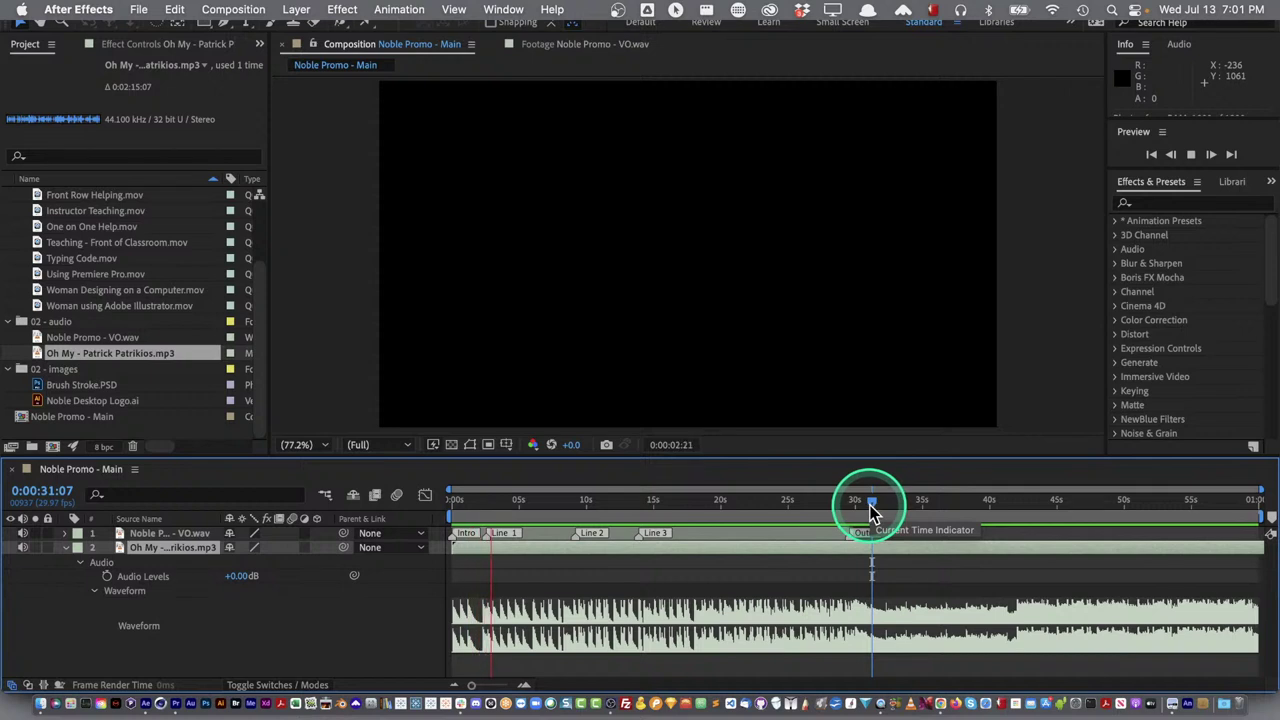
key("space")
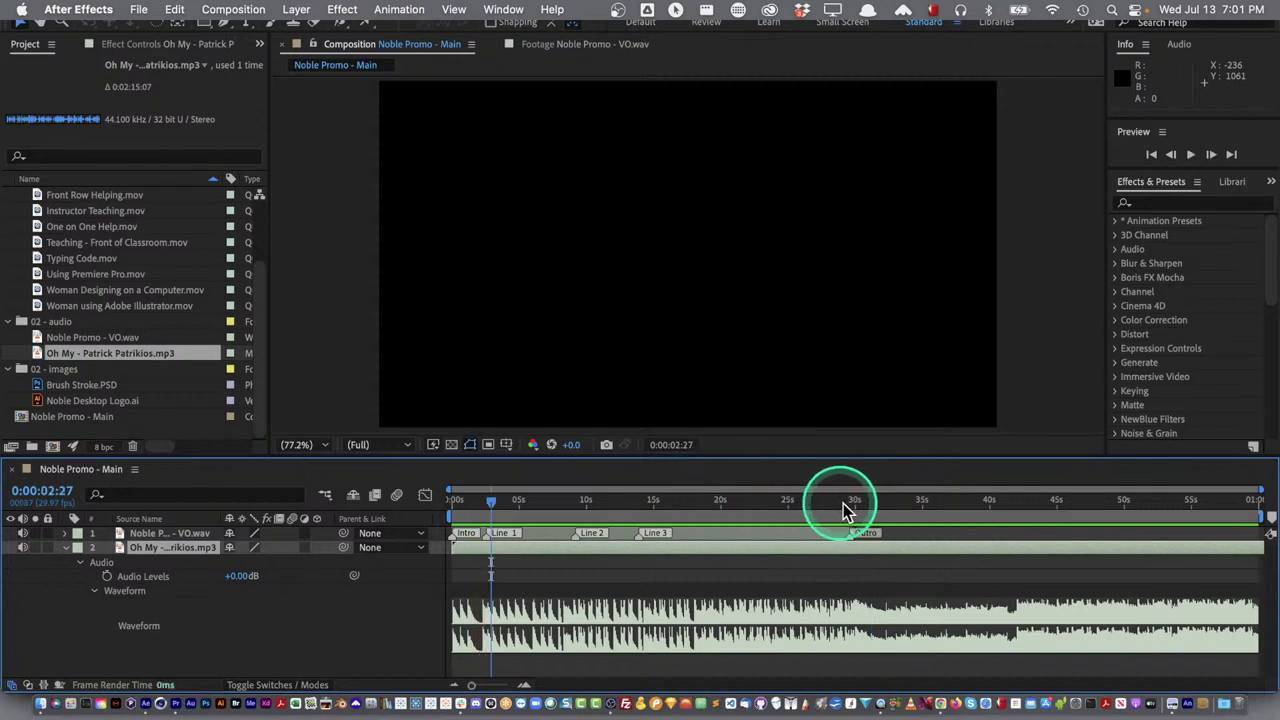
Shift the music so its section from about 31 seconds starts at the beginning of the composition, and preview the opening
left_click(871, 504)
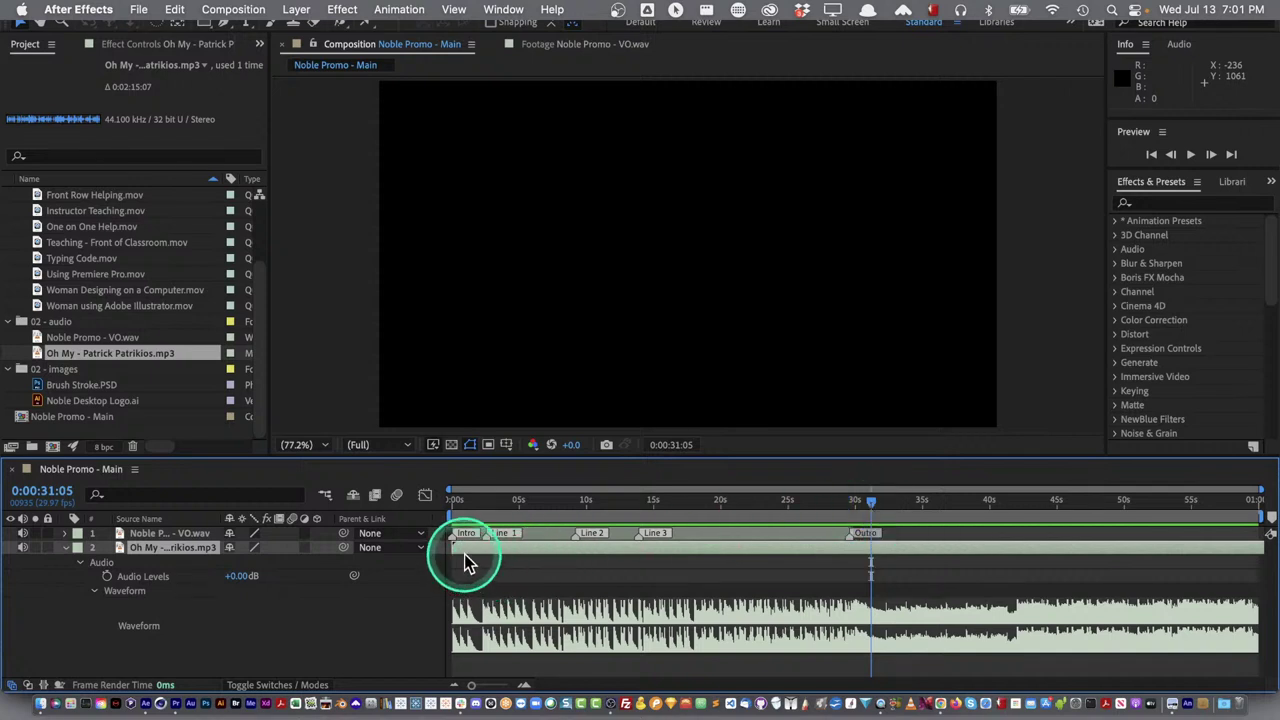
left_click_drag(457, 551, 491, 566)
left_click_drag(506, 514, 414, 509)
key("space")
left_click(694, 582)
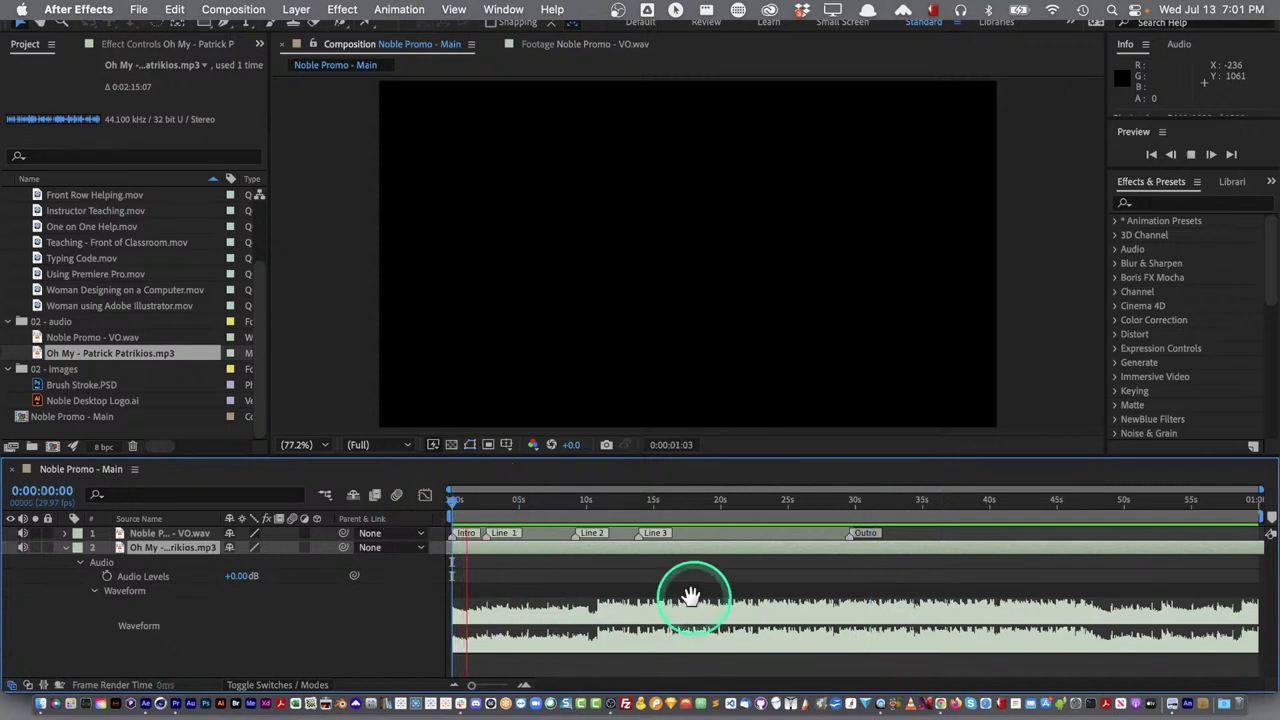
left_click(930, 576)
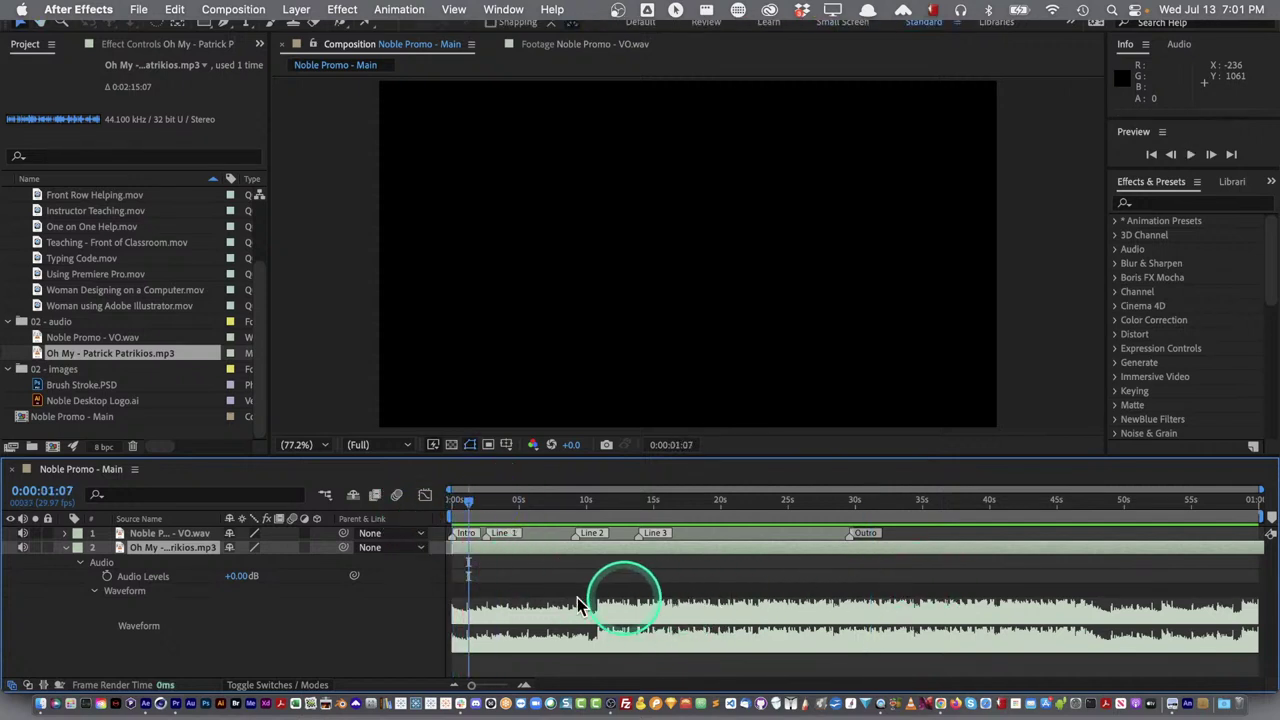
Add an Audio Levels keyframe to the music layer at 0:00:01:00, and return the playhead to the start of the composition
left_click(69, 550)
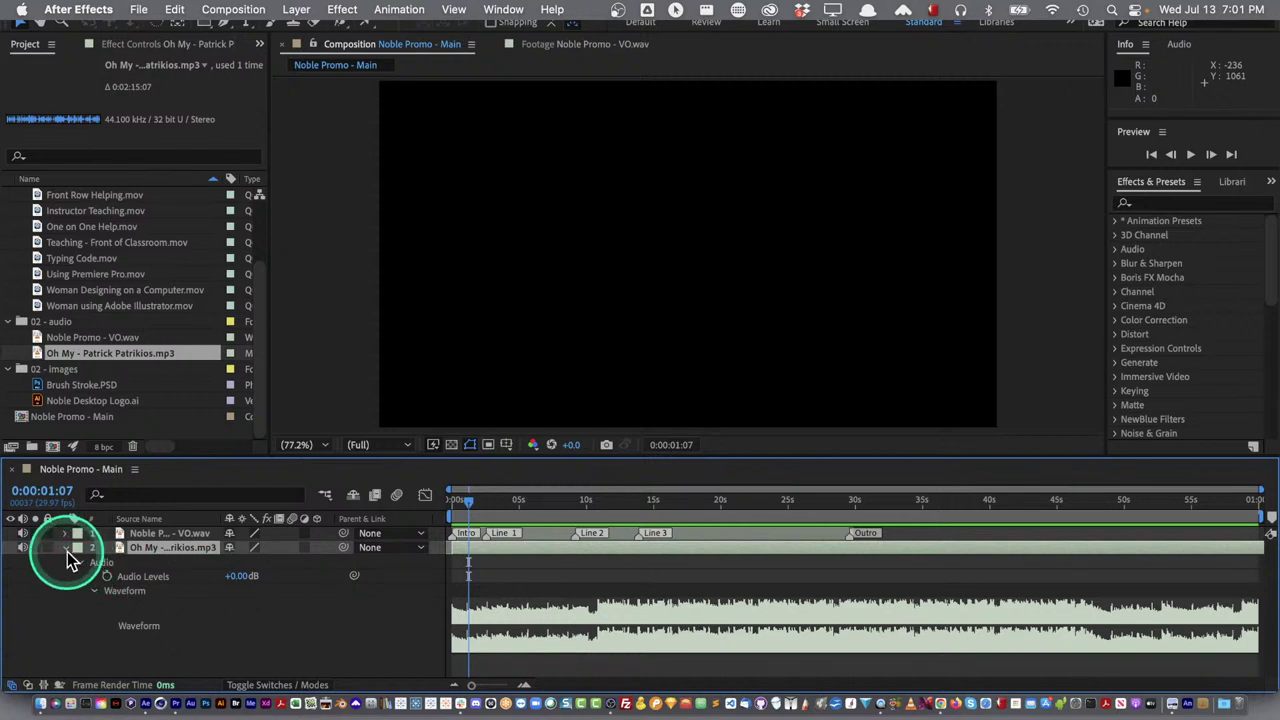
left_click_drag(494, 508, 424, 515)
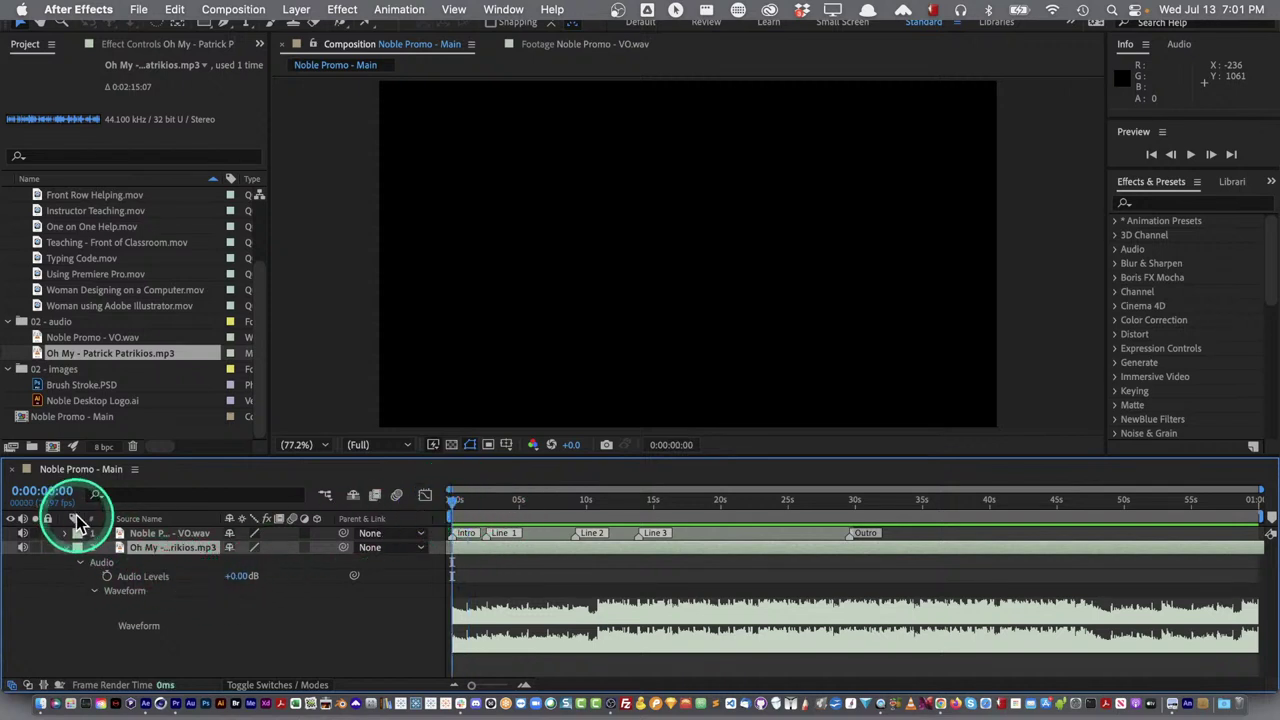
type("1")
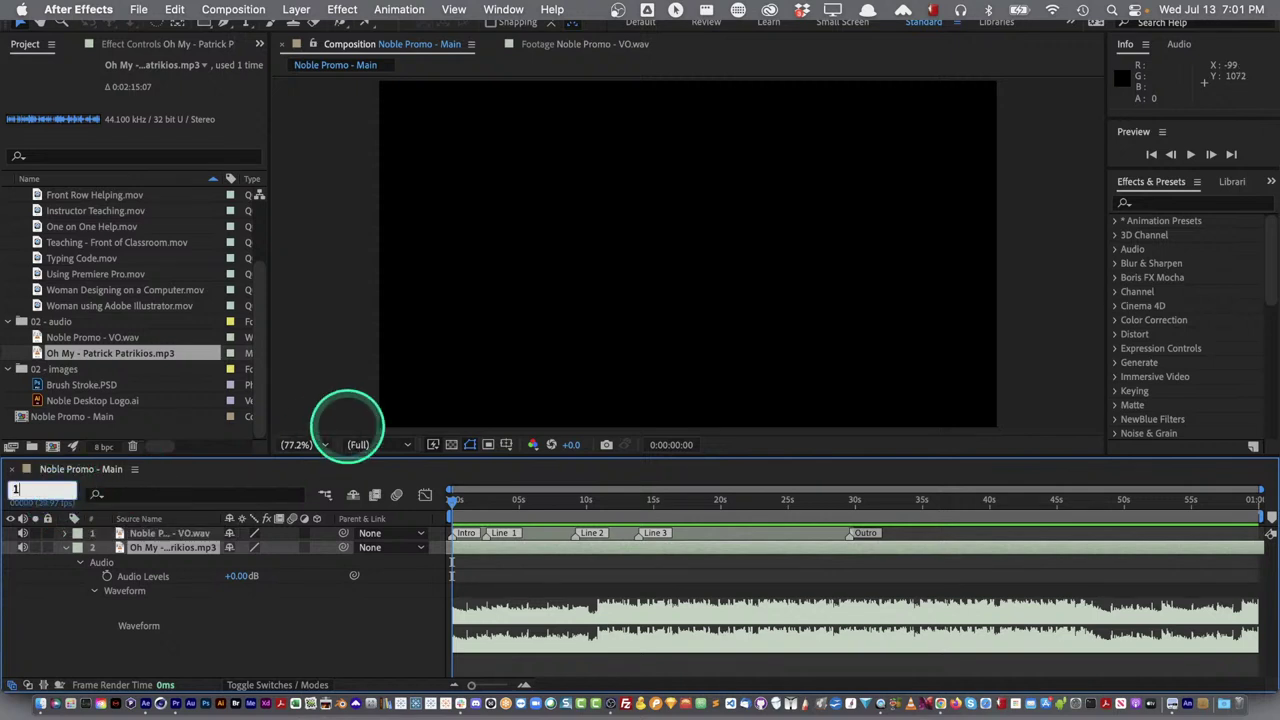
type(":00")
key("Return")
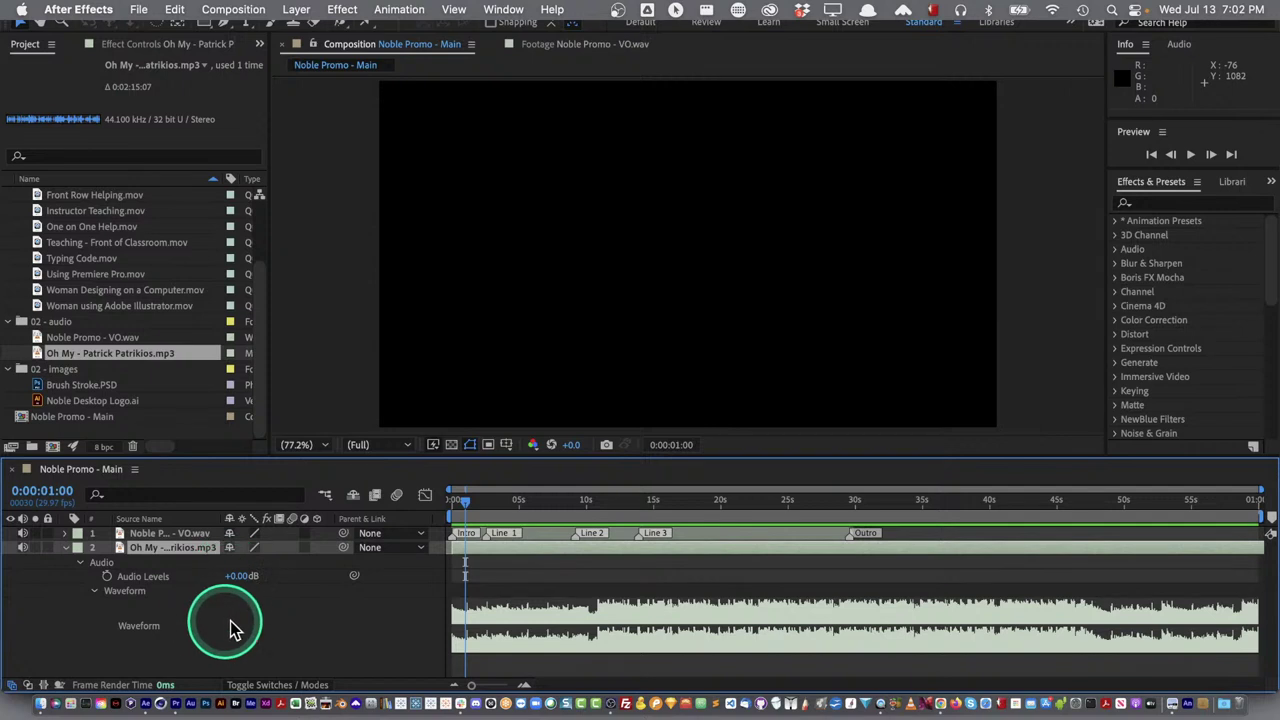
left_click(108, 577)
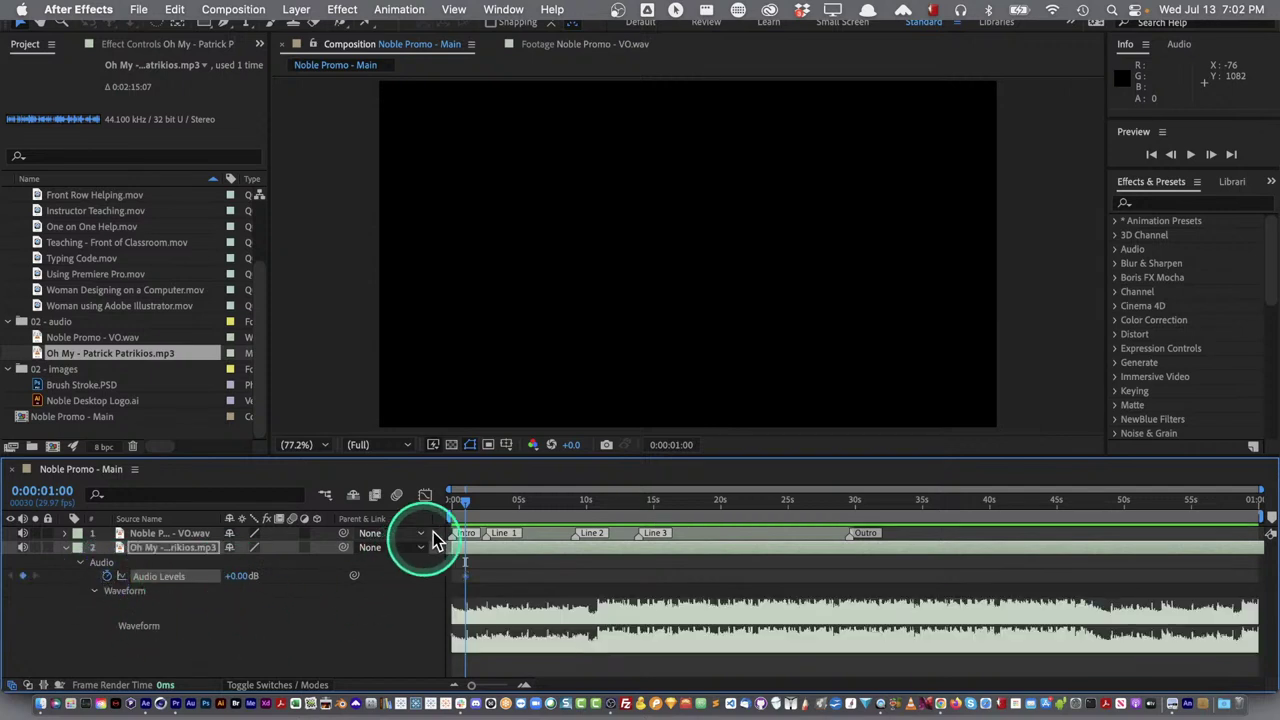
left_click_drag(467, 509, 453, 503)
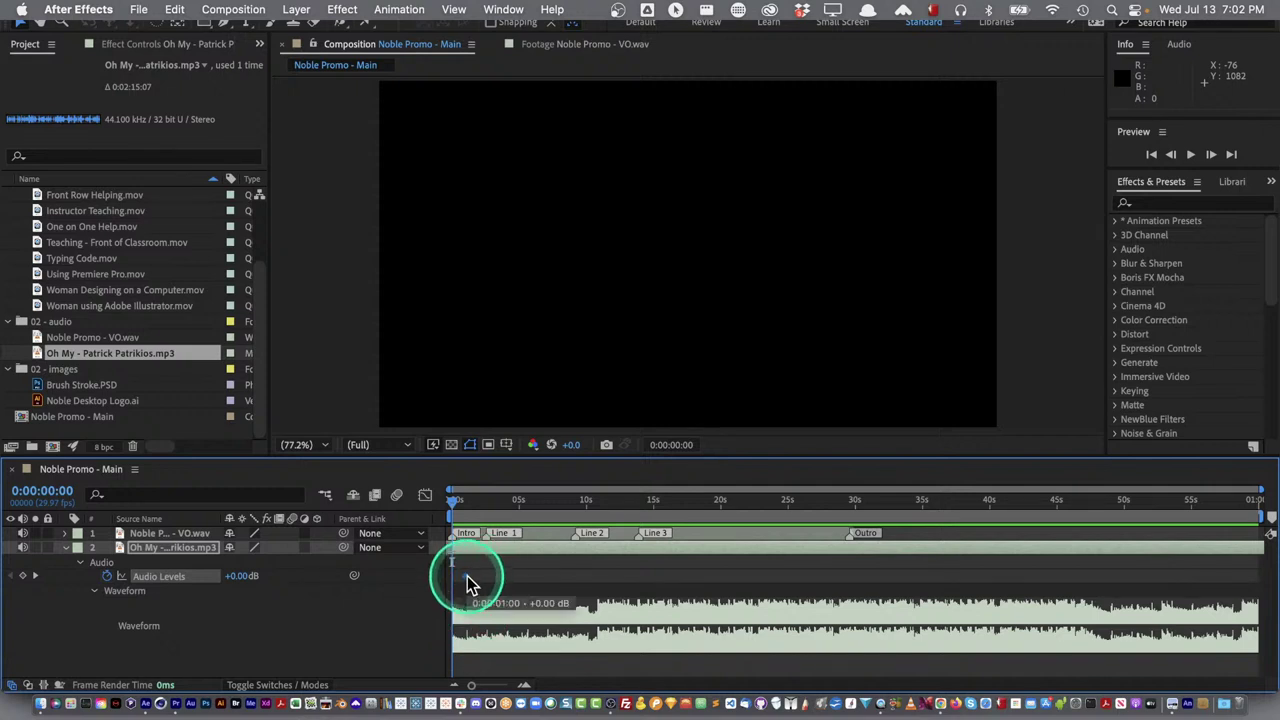
Set the music layer's Audio Levels to -45 dB at 0:00:00:00 and preview the fade-in
mouse_move(467, 576)
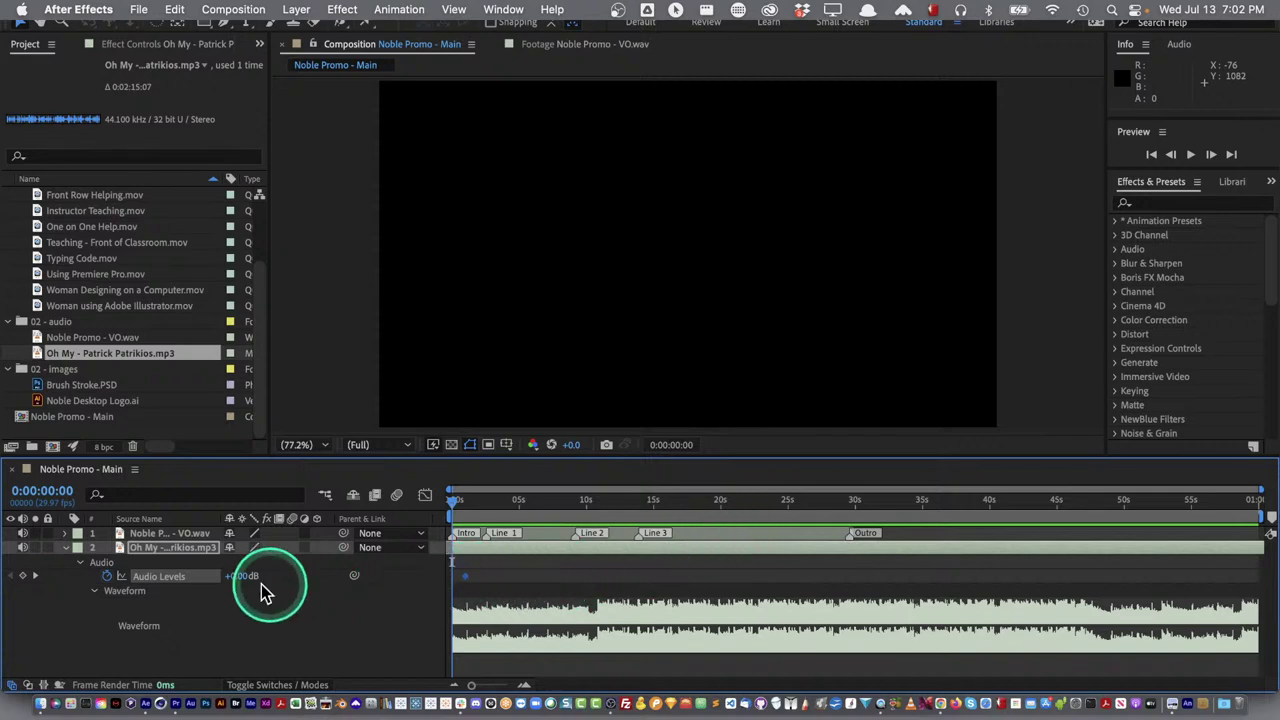
left_click_drag(243, 578, 171, 586)
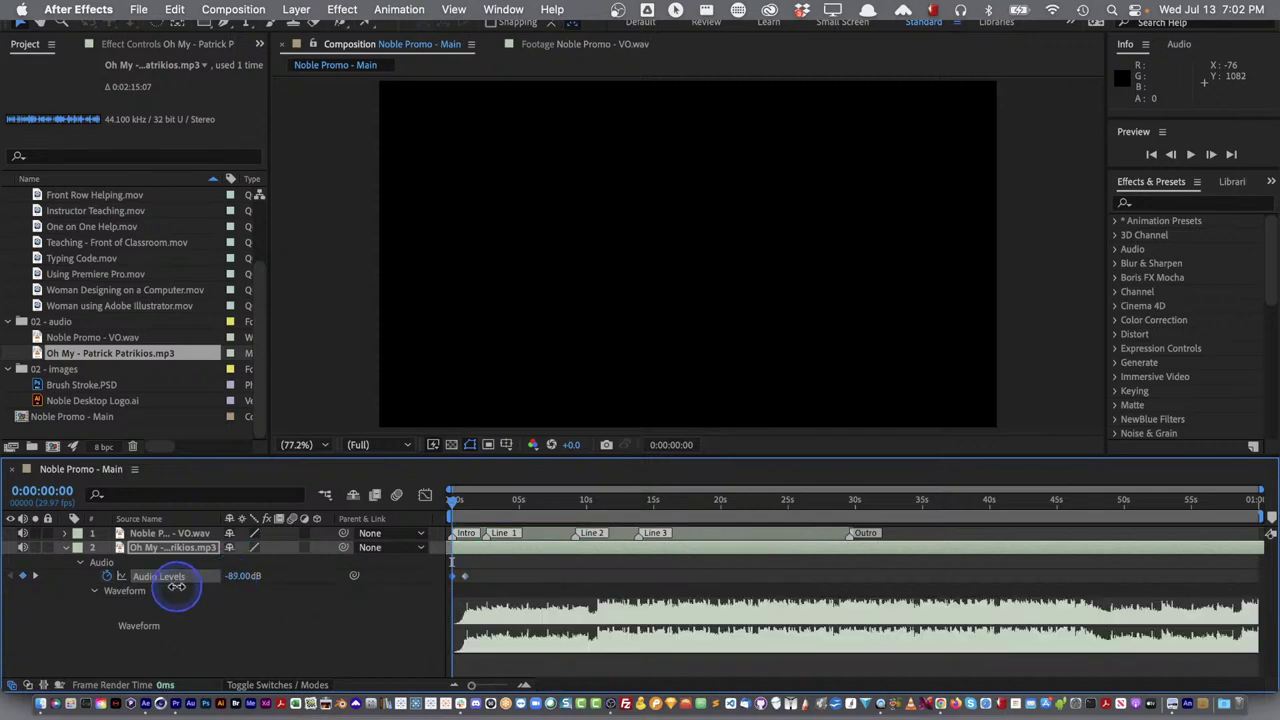
left_click(237, 577)
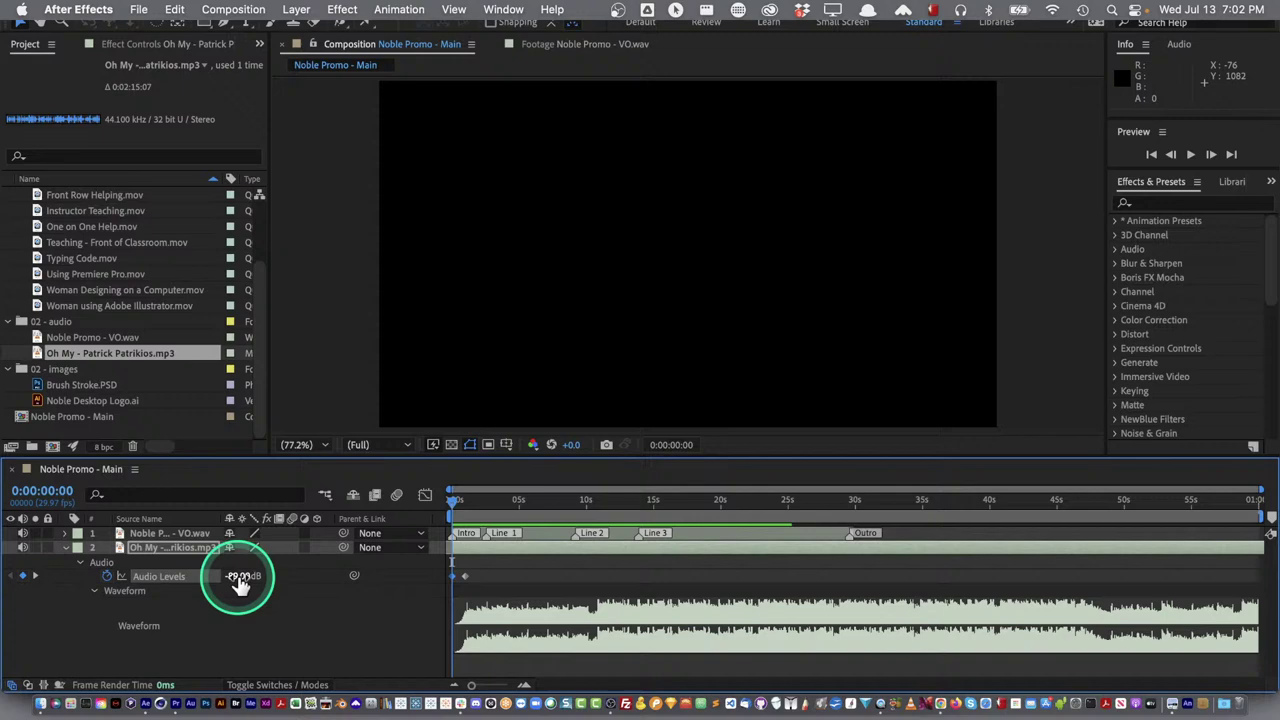
type("-45")
left_click(357, 562)
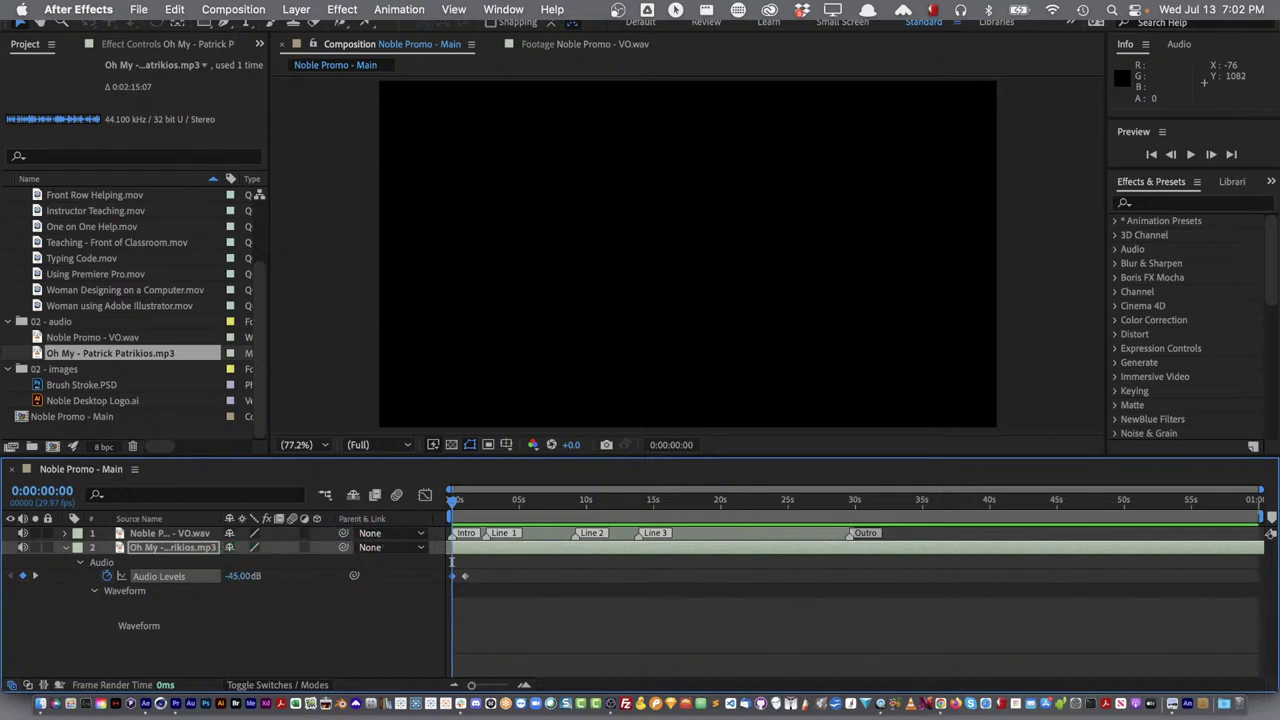
left_click_drag(431, 637, 457, 575)
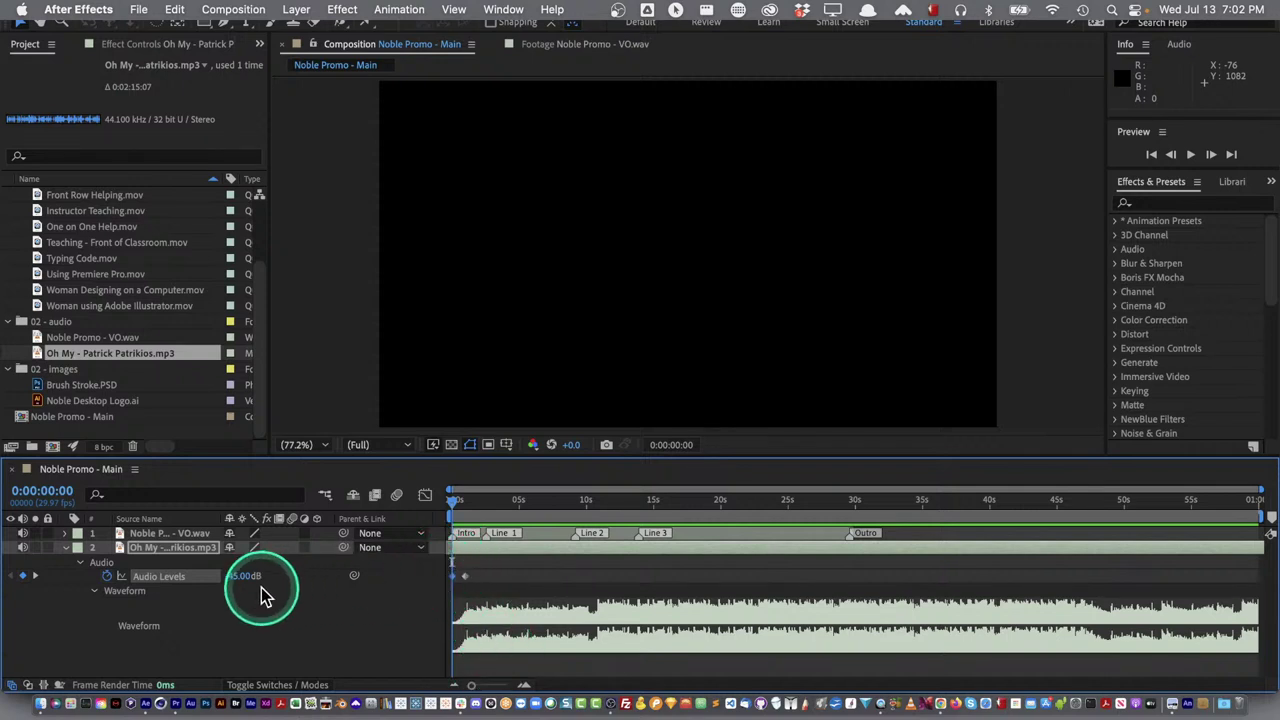
mouse_move(468, 580)
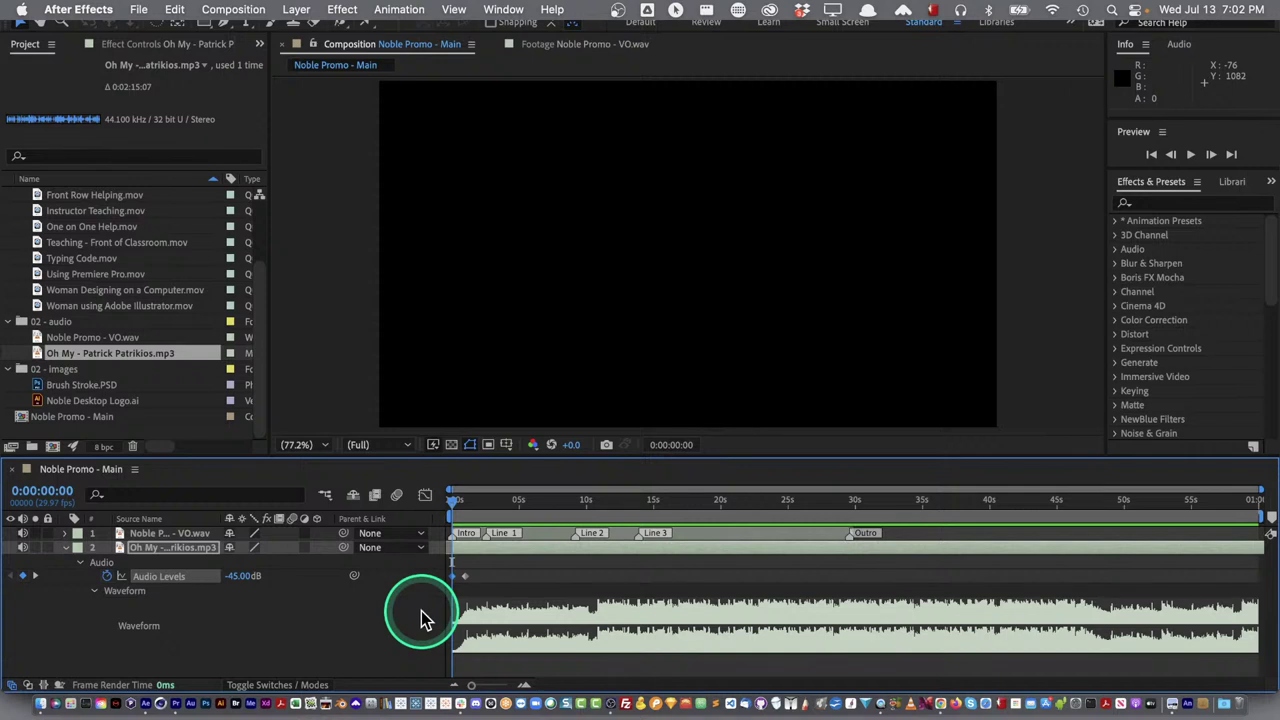
key("space")
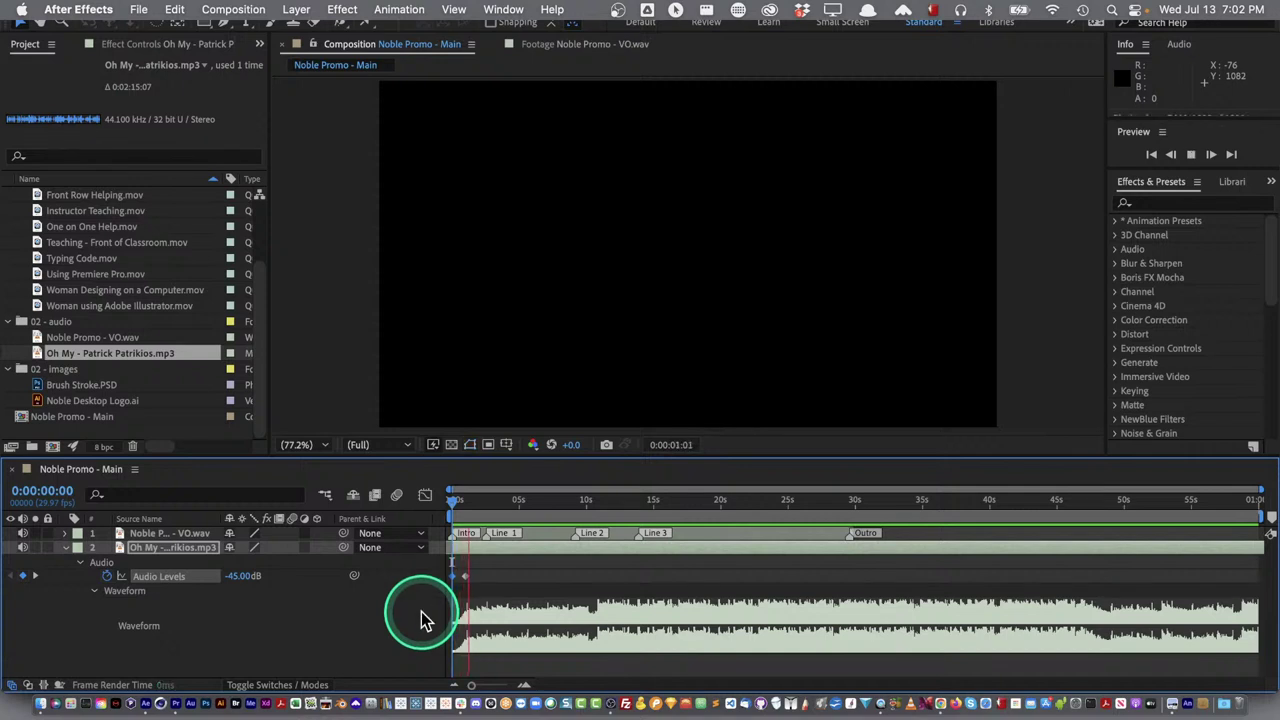
key("space")
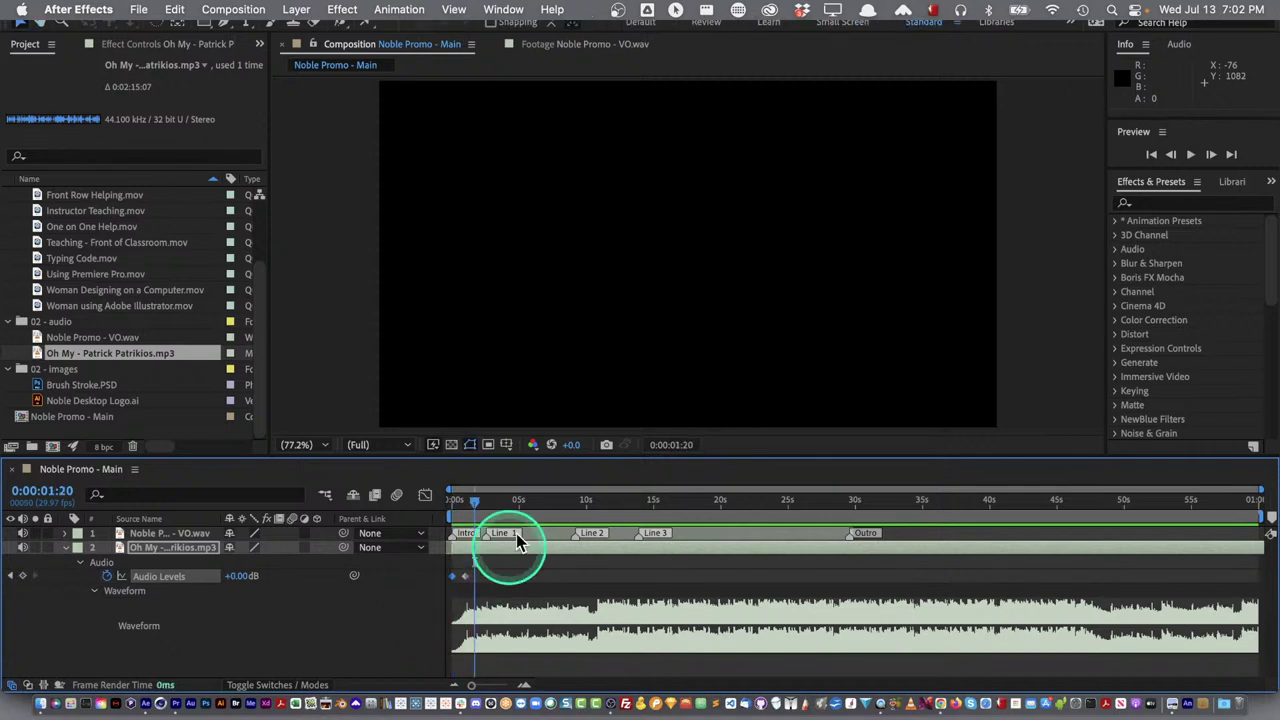
Set the music layer's Audio Levels keyframe at 0:00:01:00 to -16 dB and preview it against the voice-over
left_click_drag(478, 502, 467, 502)
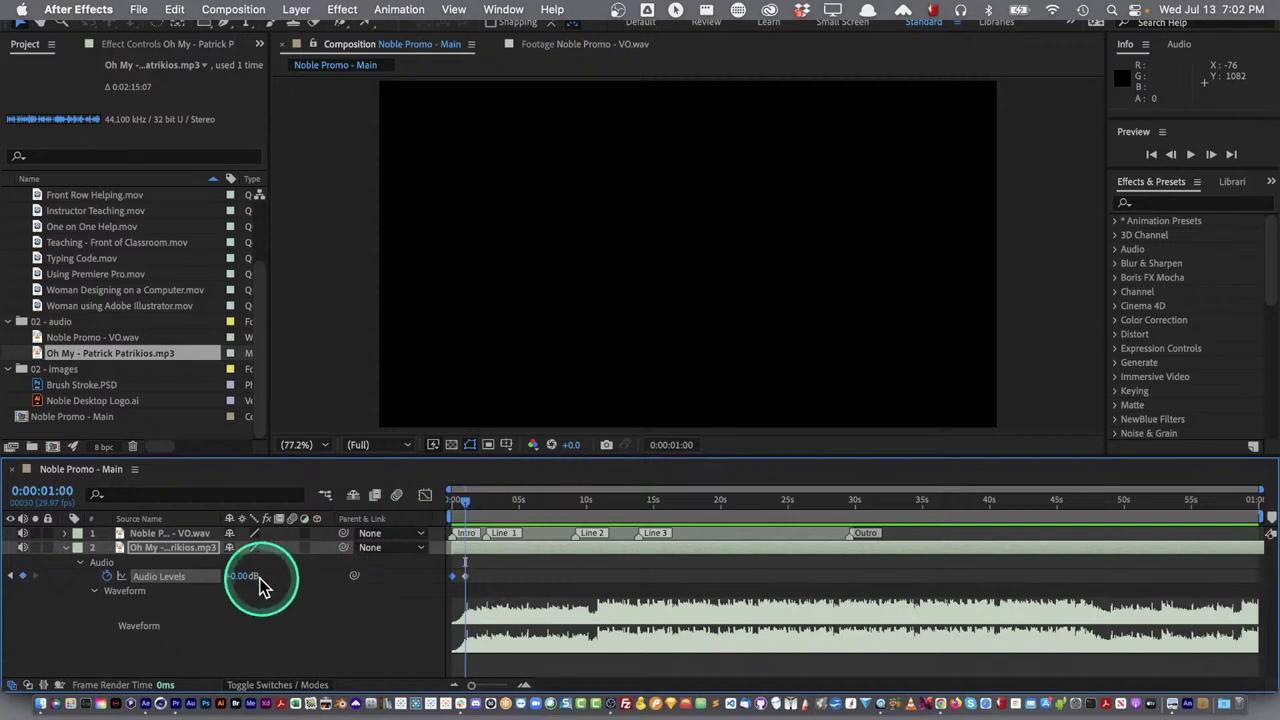
left_click_drag(257, 583, 243, 578)
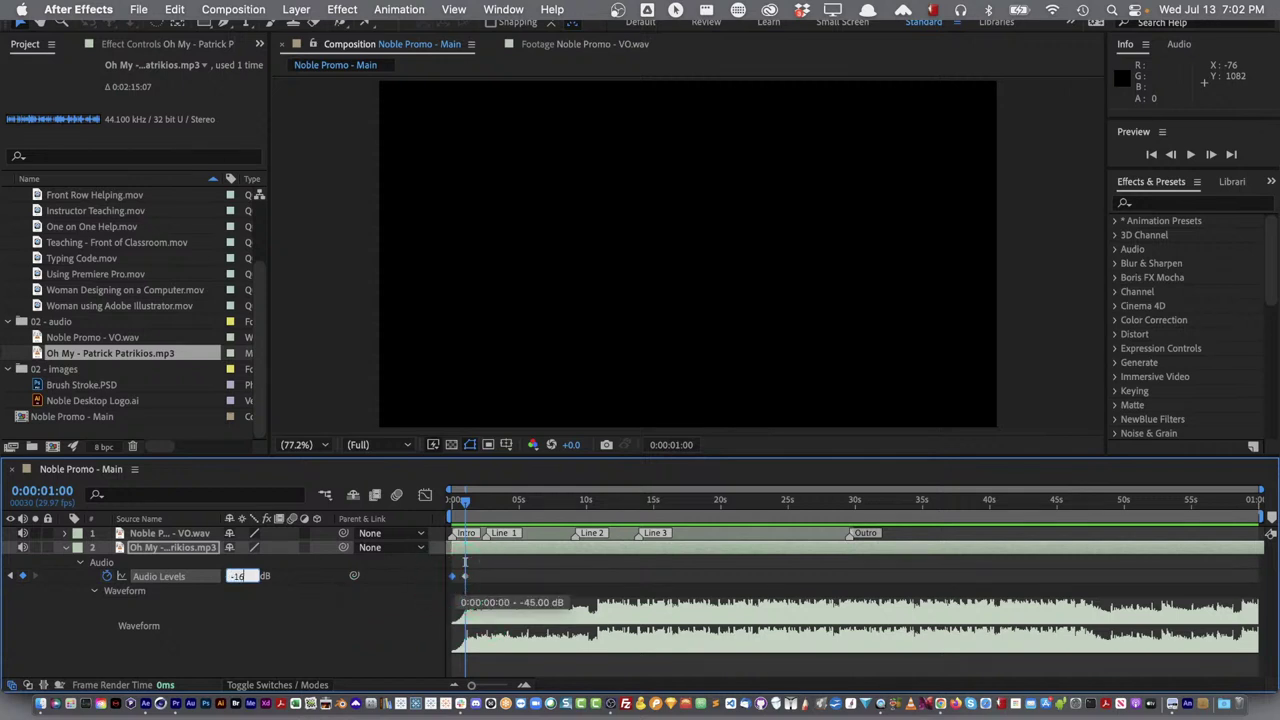
key("Return")
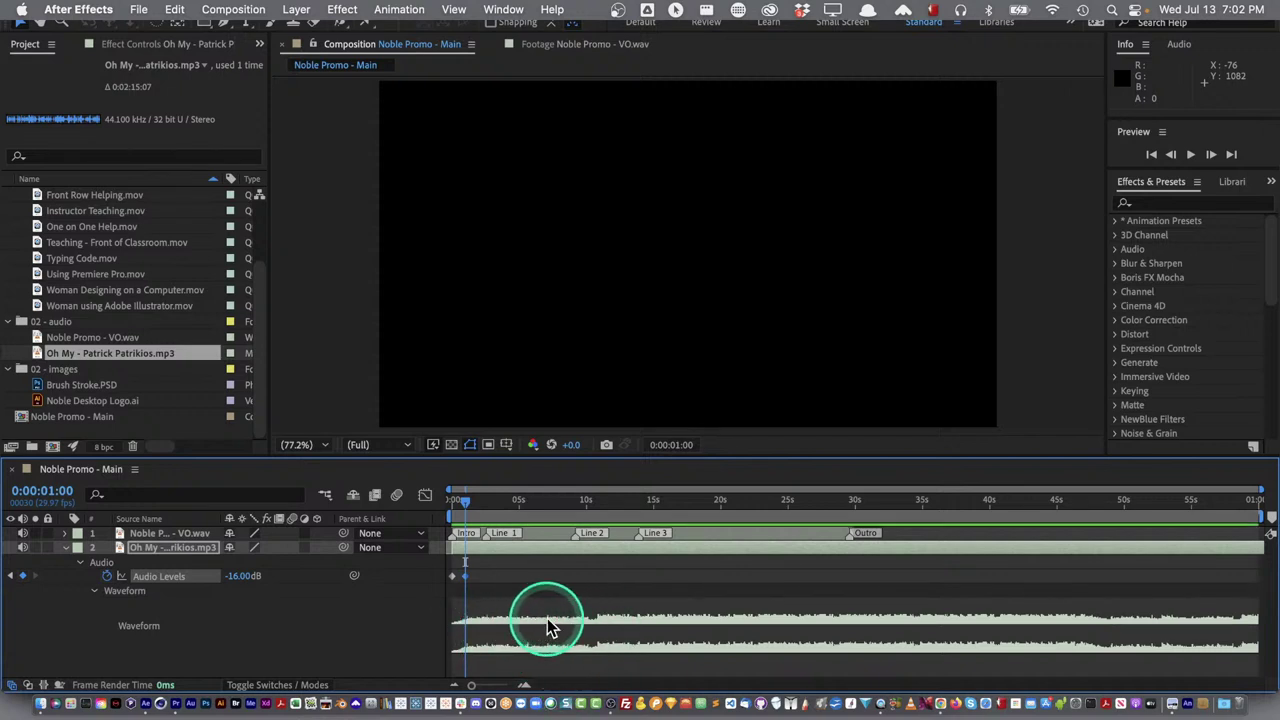
key("space")
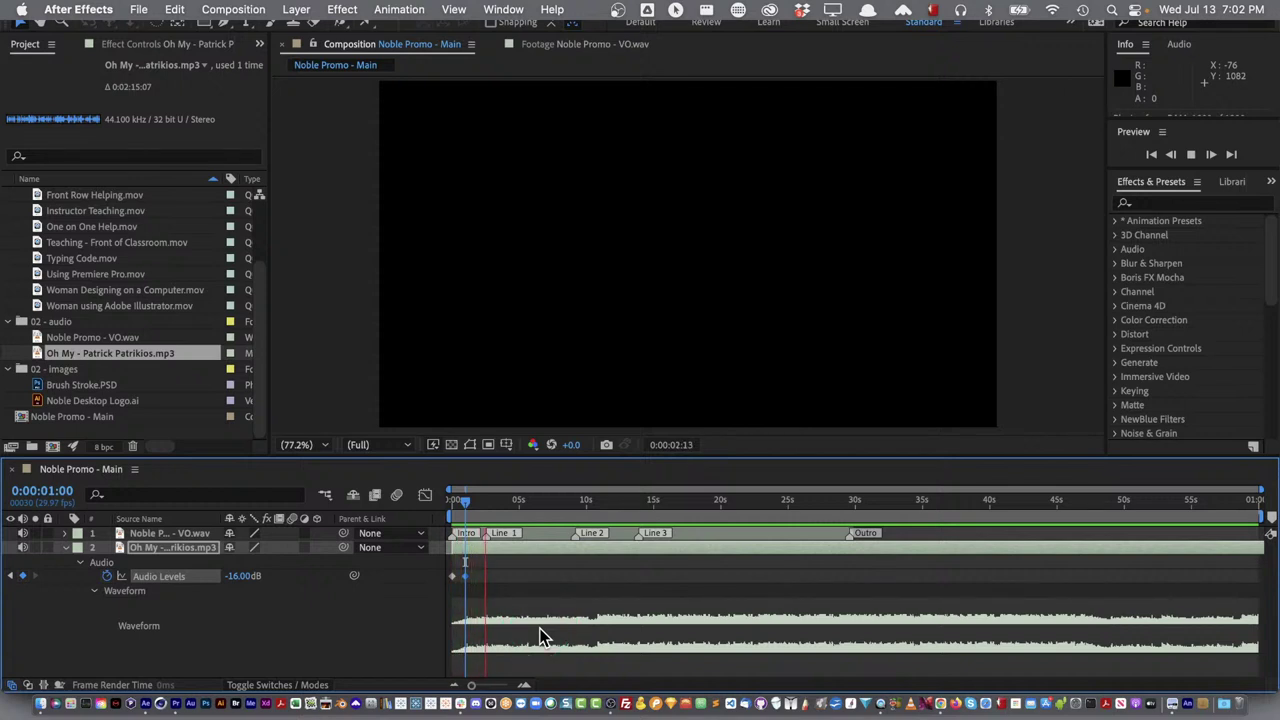
left_click(428, 629)
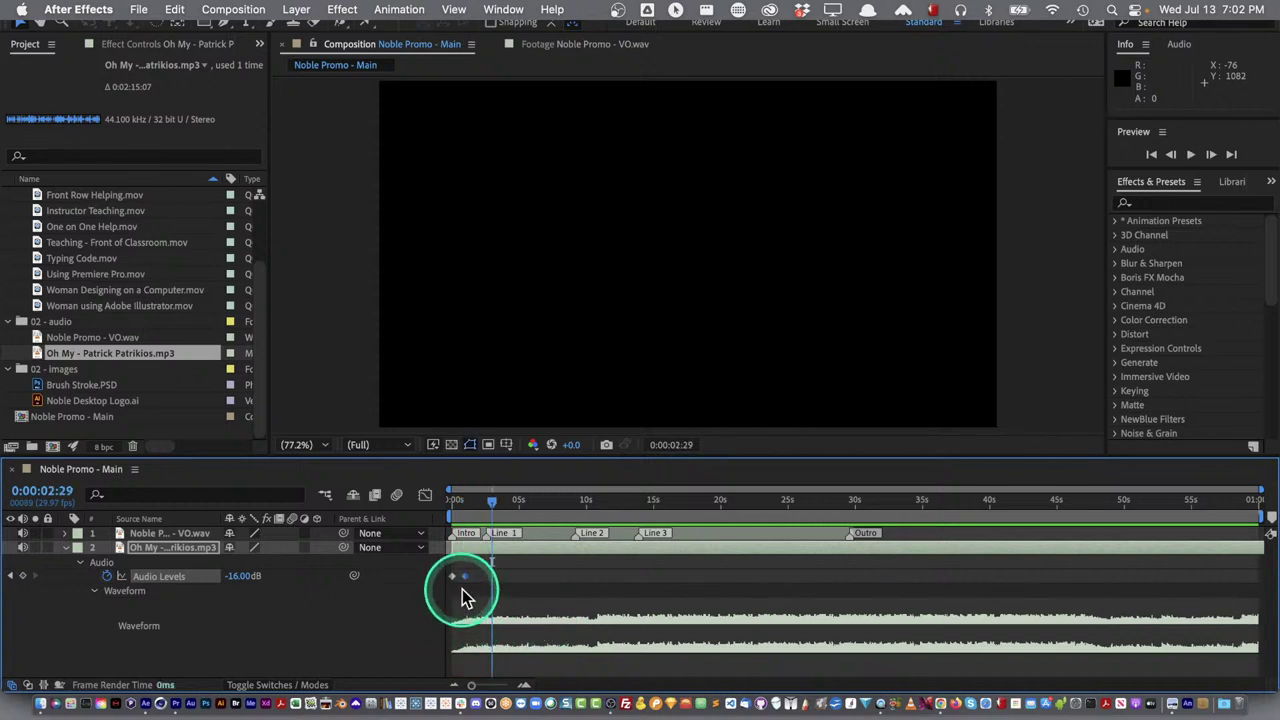
left_click(240, 577)
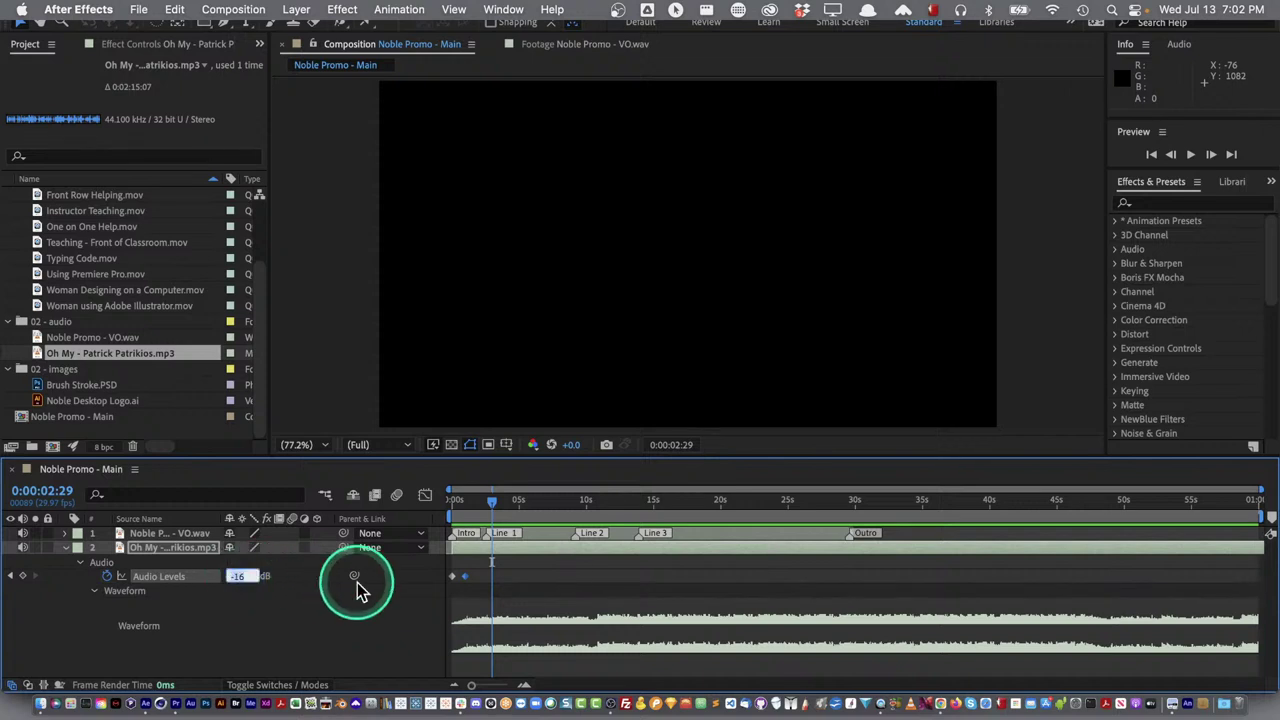
type("-20")
key("Return")
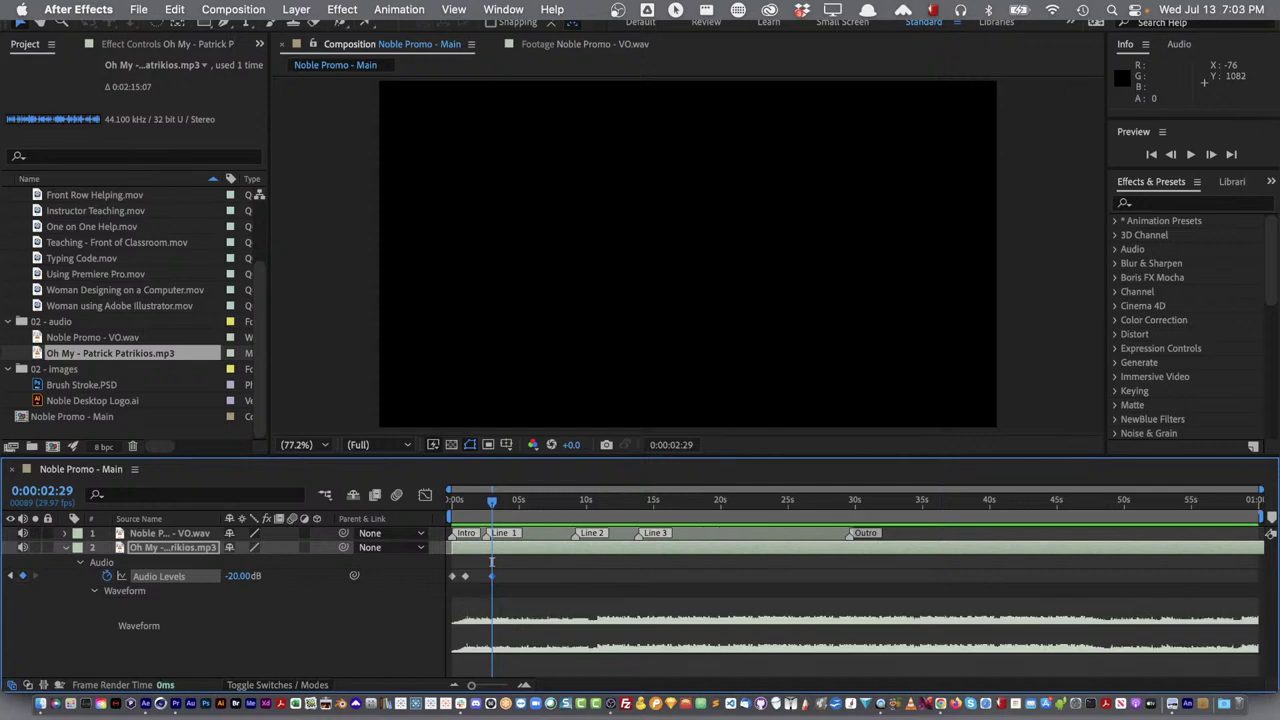
left_click_drag(445, 594, 498, 586)
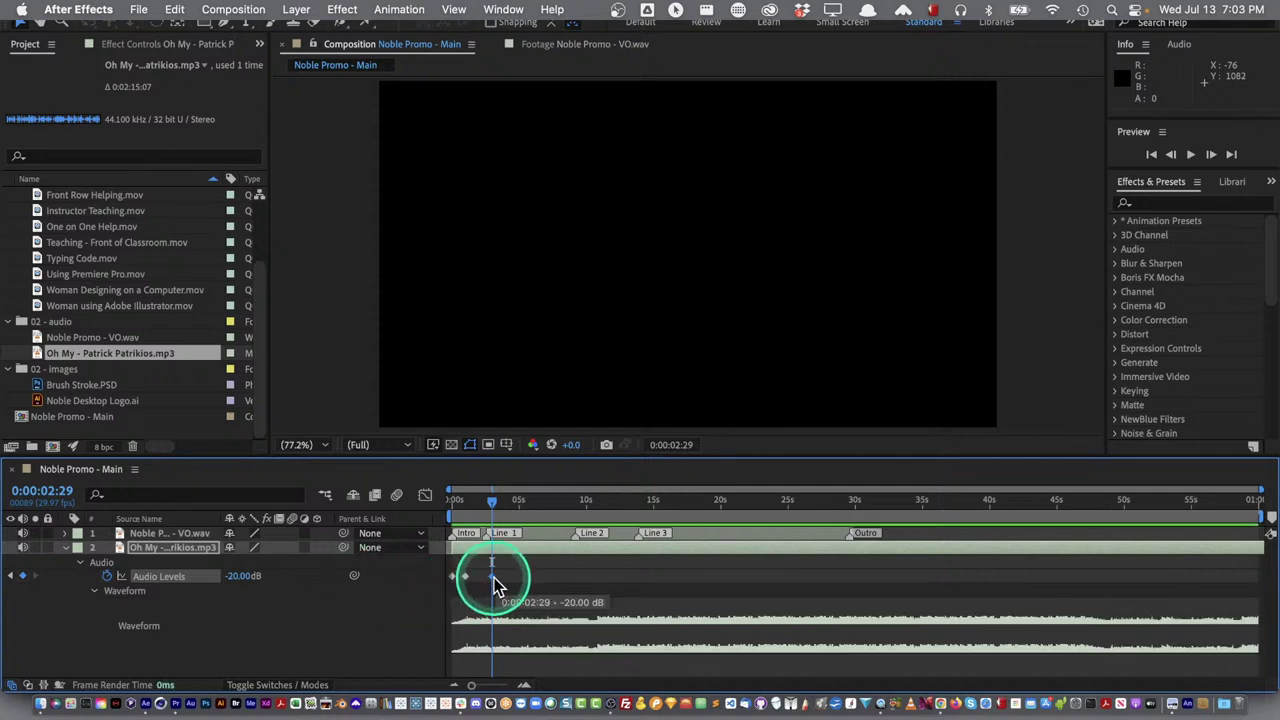
key("Delete")
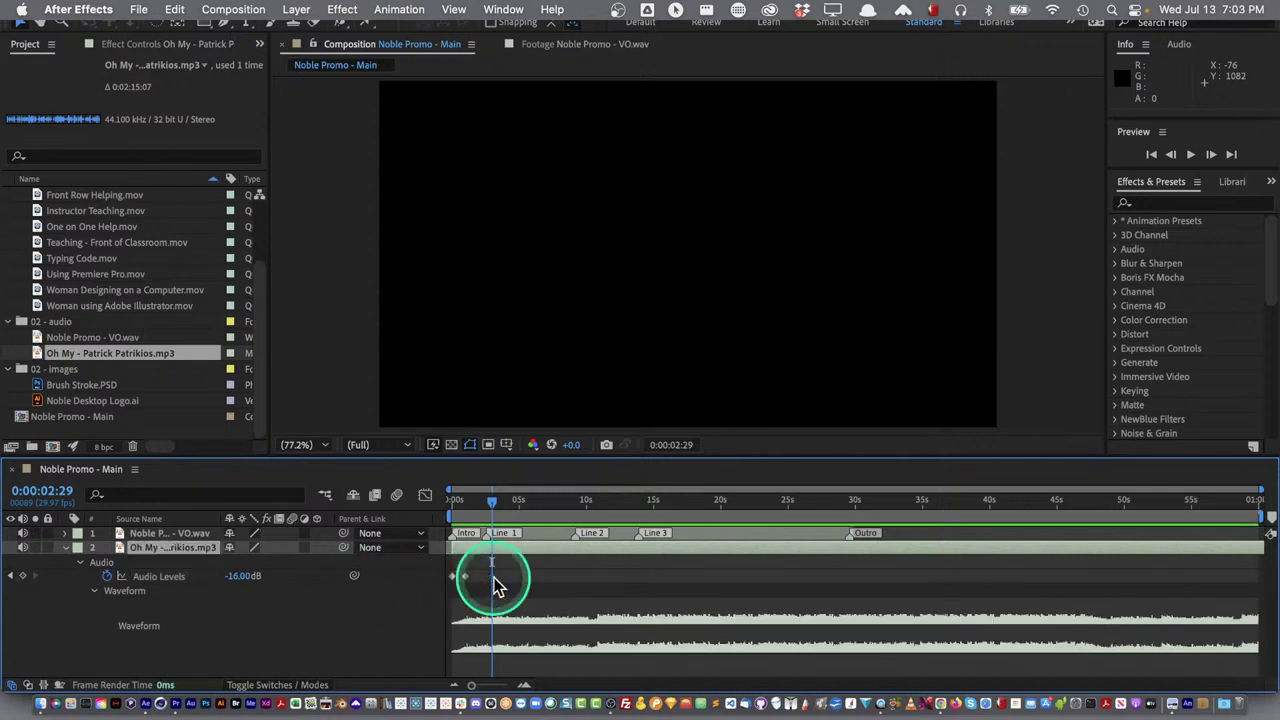
Set the music layer's existing Audio Levels keyframe at 0:00:01:00 to -20 dB
left_click_drag(497, 585, 472, 592)
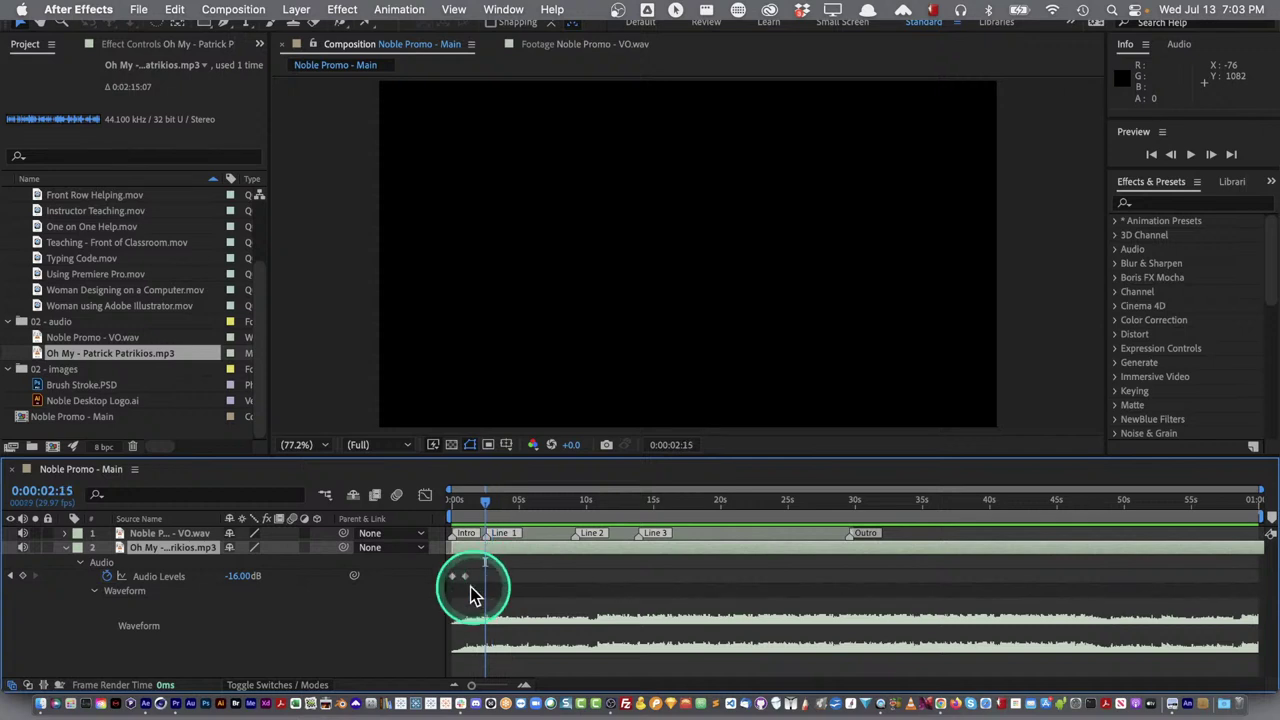
left_click_drag(486, 503, 466, 503)
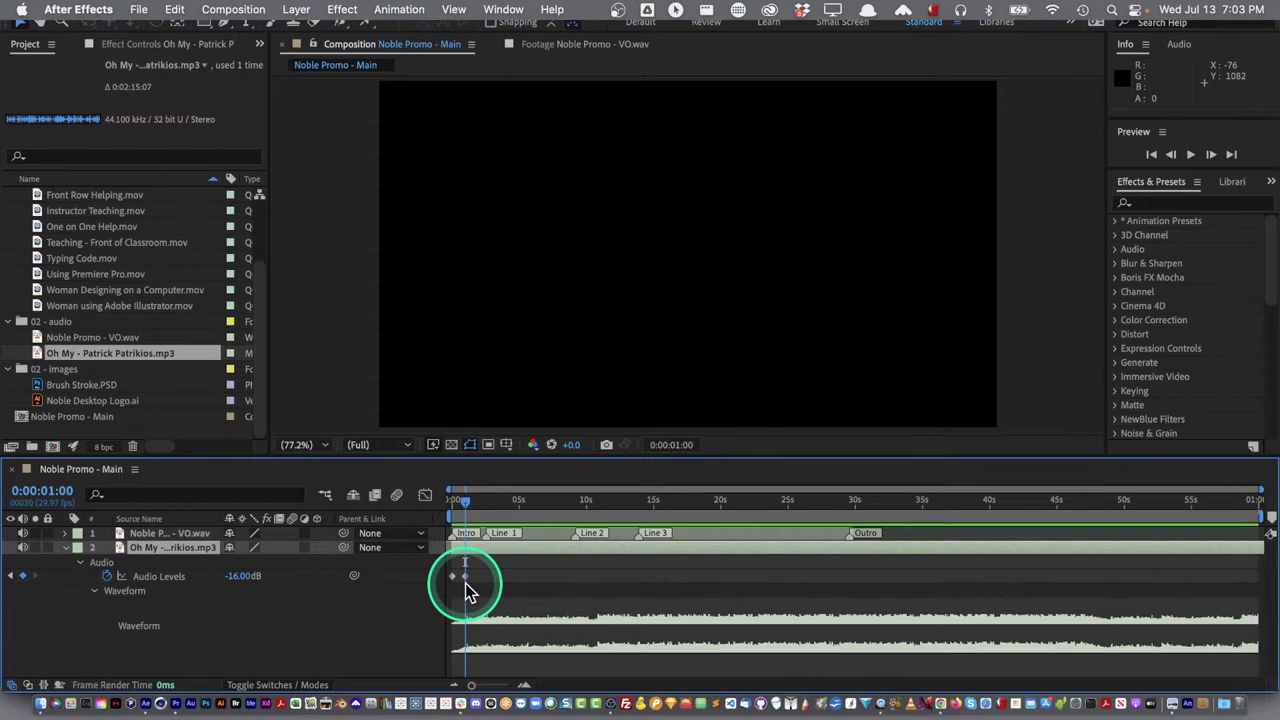
mouse_move(465, 582)
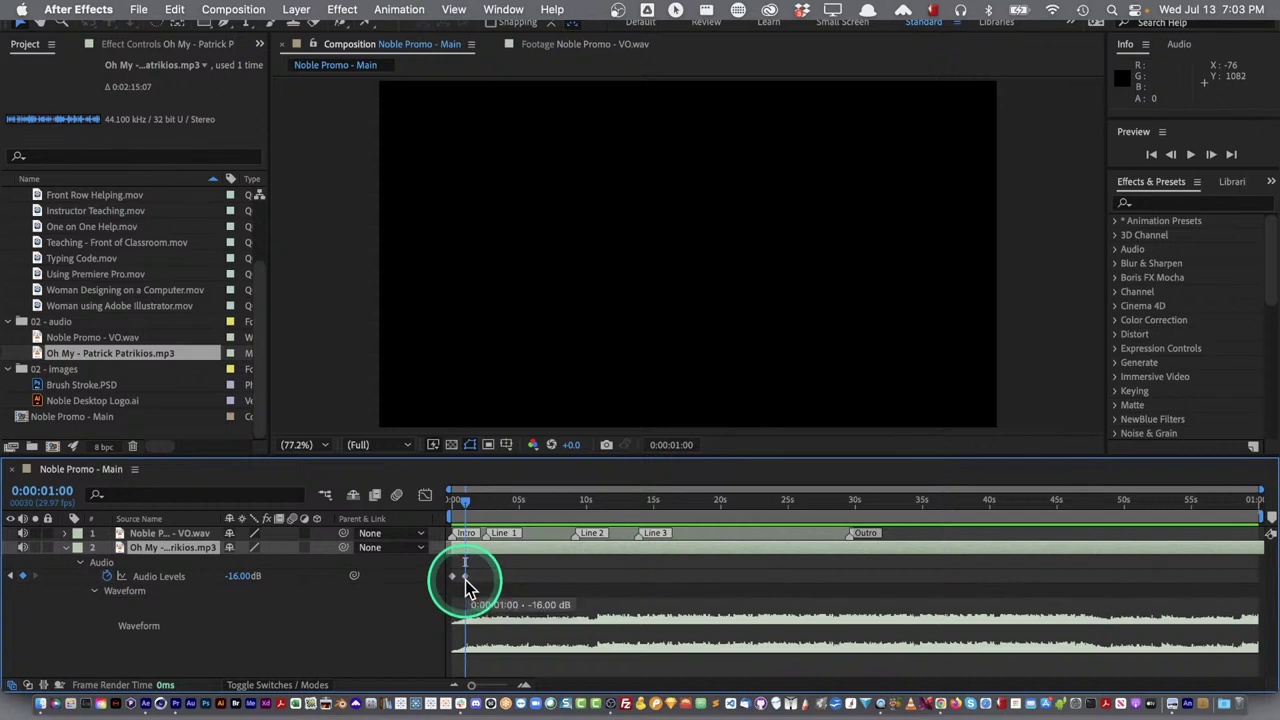
left_click(243, 576)
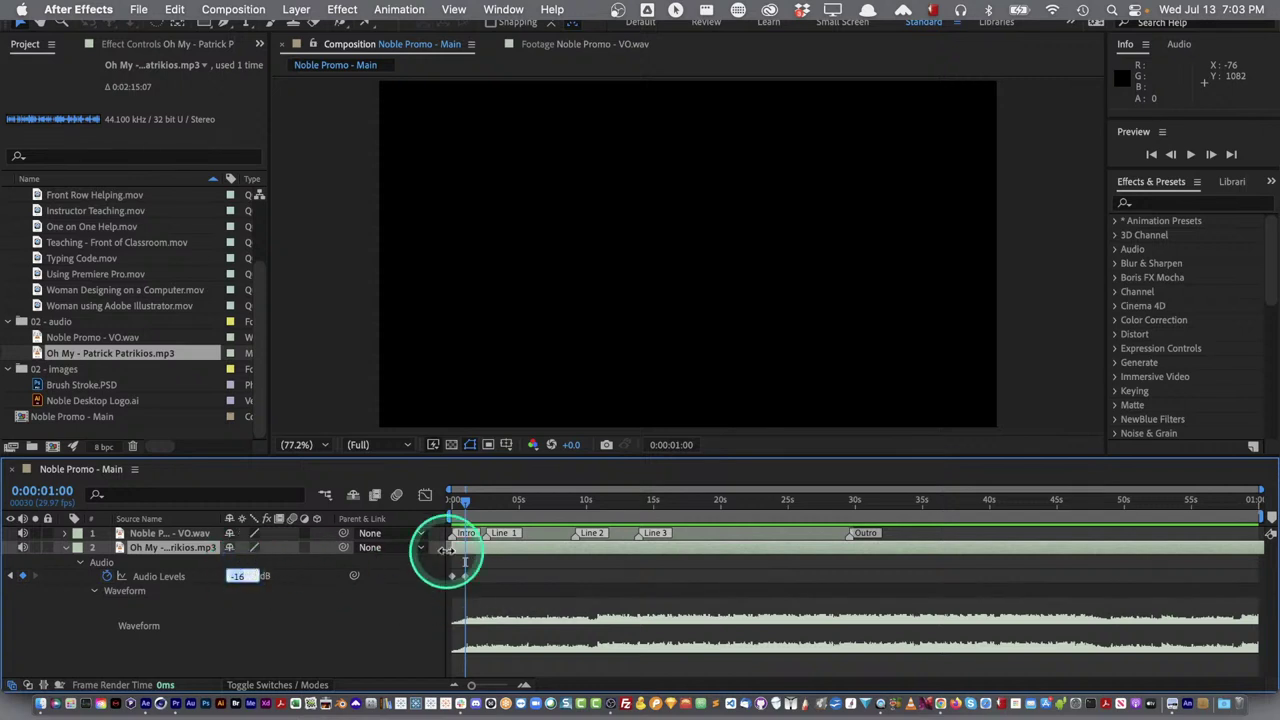
left_click(465, 562)
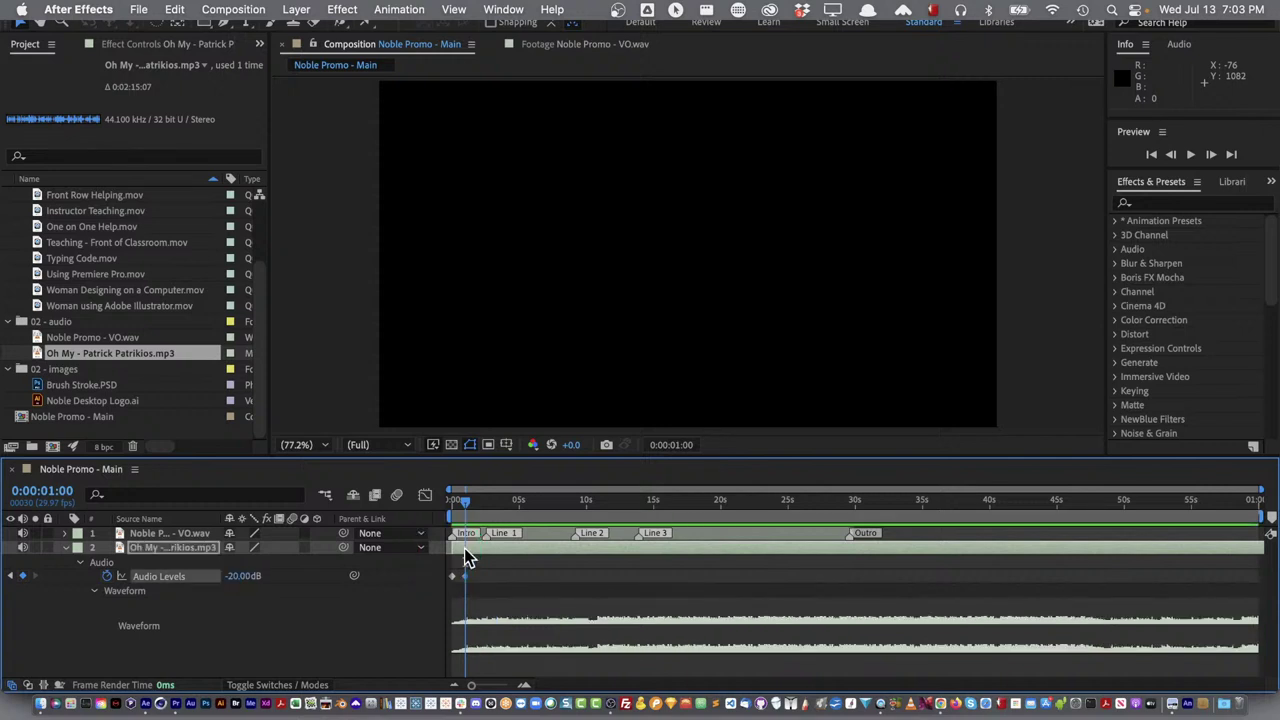
Preview the audio mix from the start, collapse the music layer's properties and return the playhead to 0:00:00:00
left_click_drag(462, 505, 430, 505)
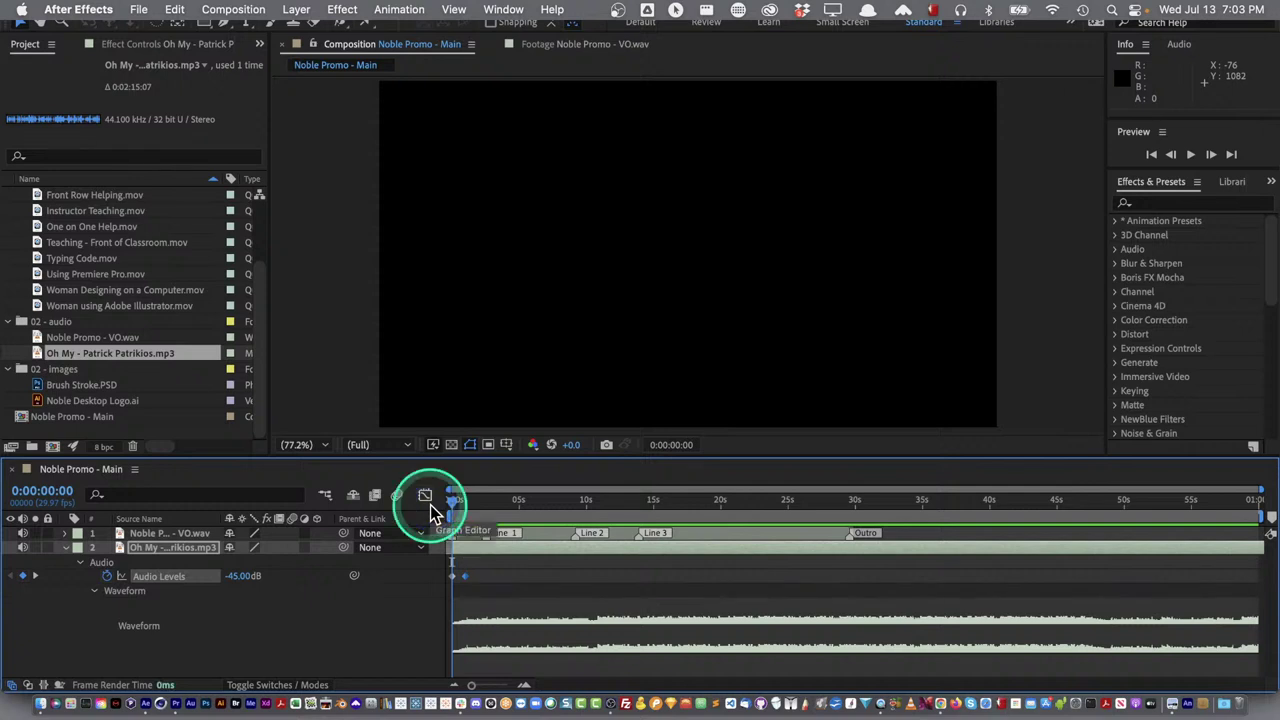
key("space")
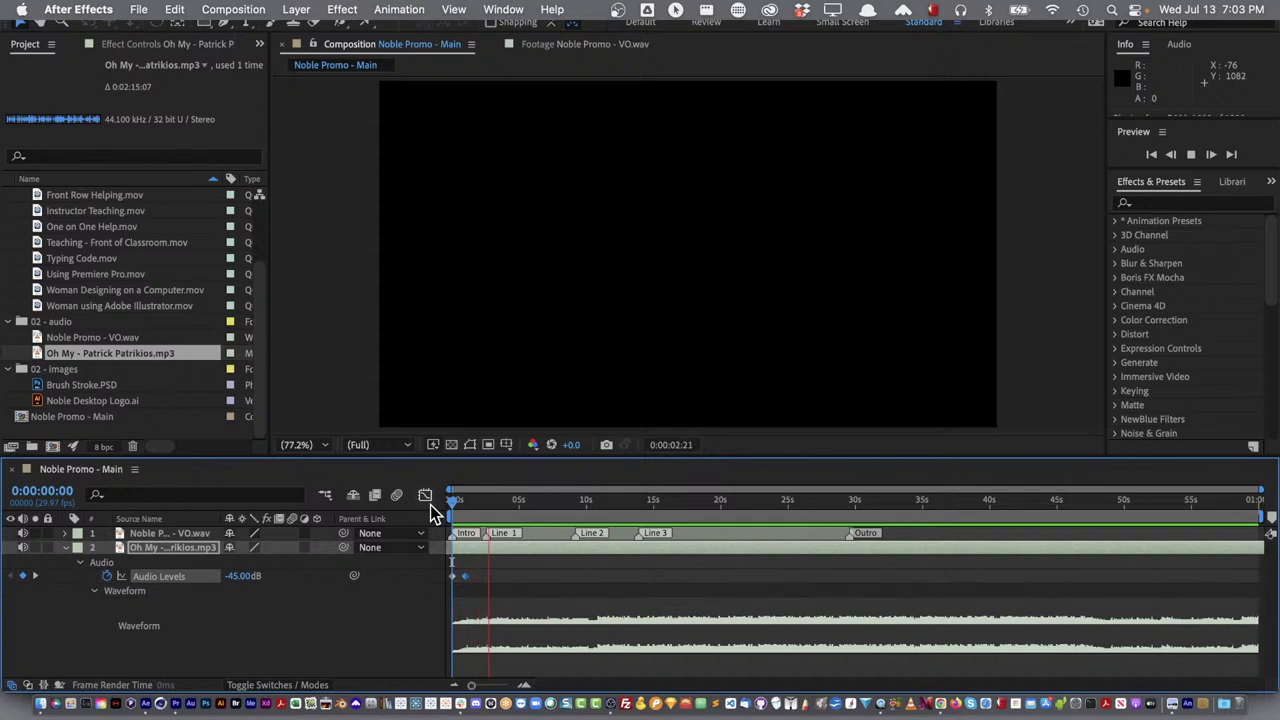
key("space")
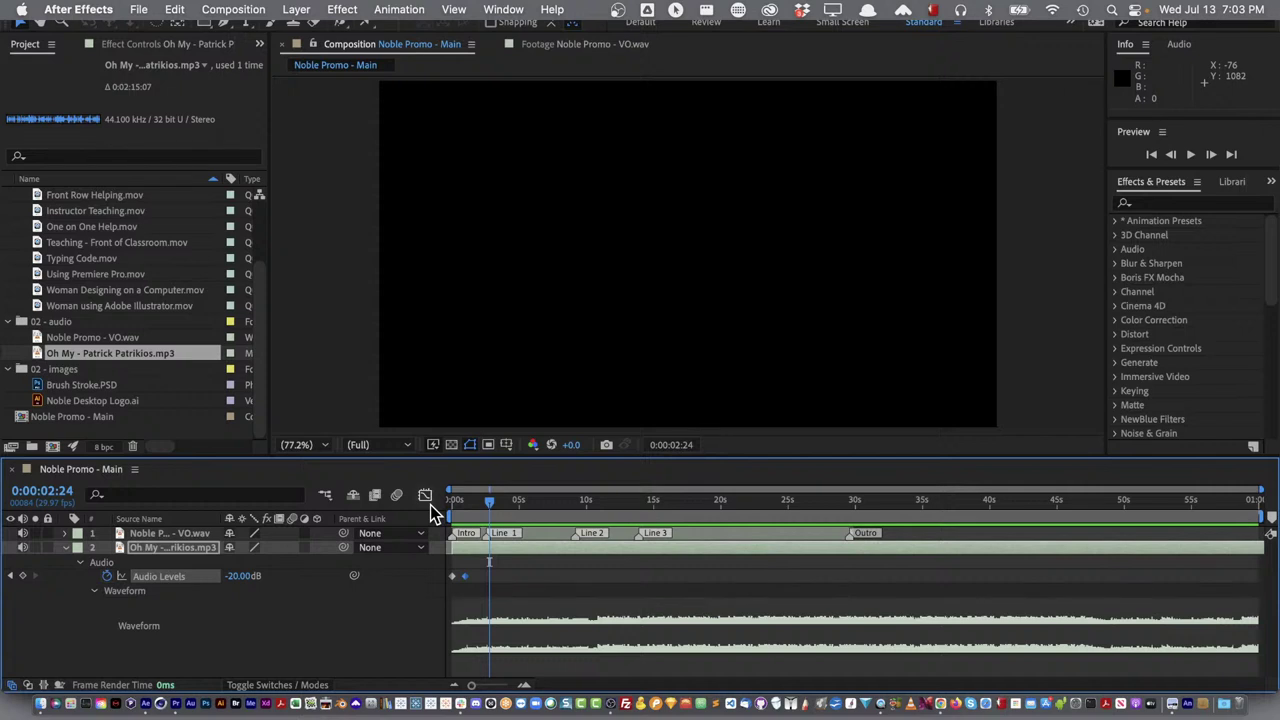
left_click(67, 549)
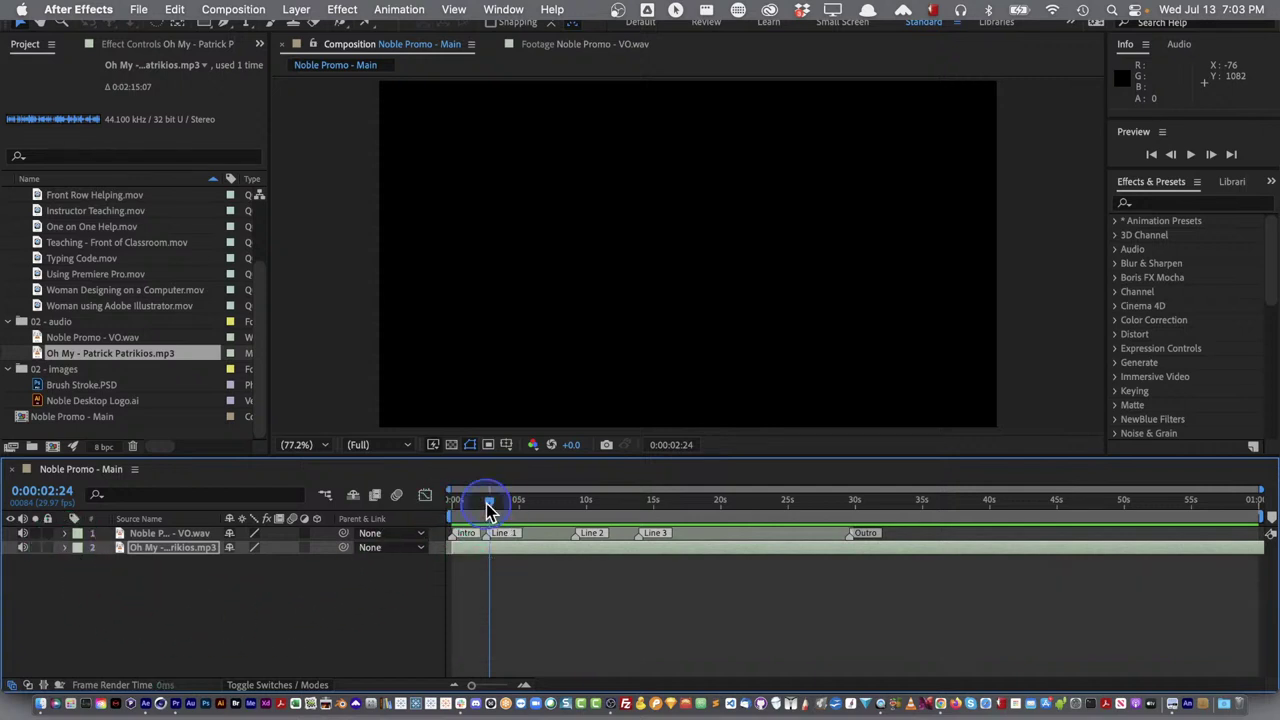
left_click_drag(486, 503, 337, 580)
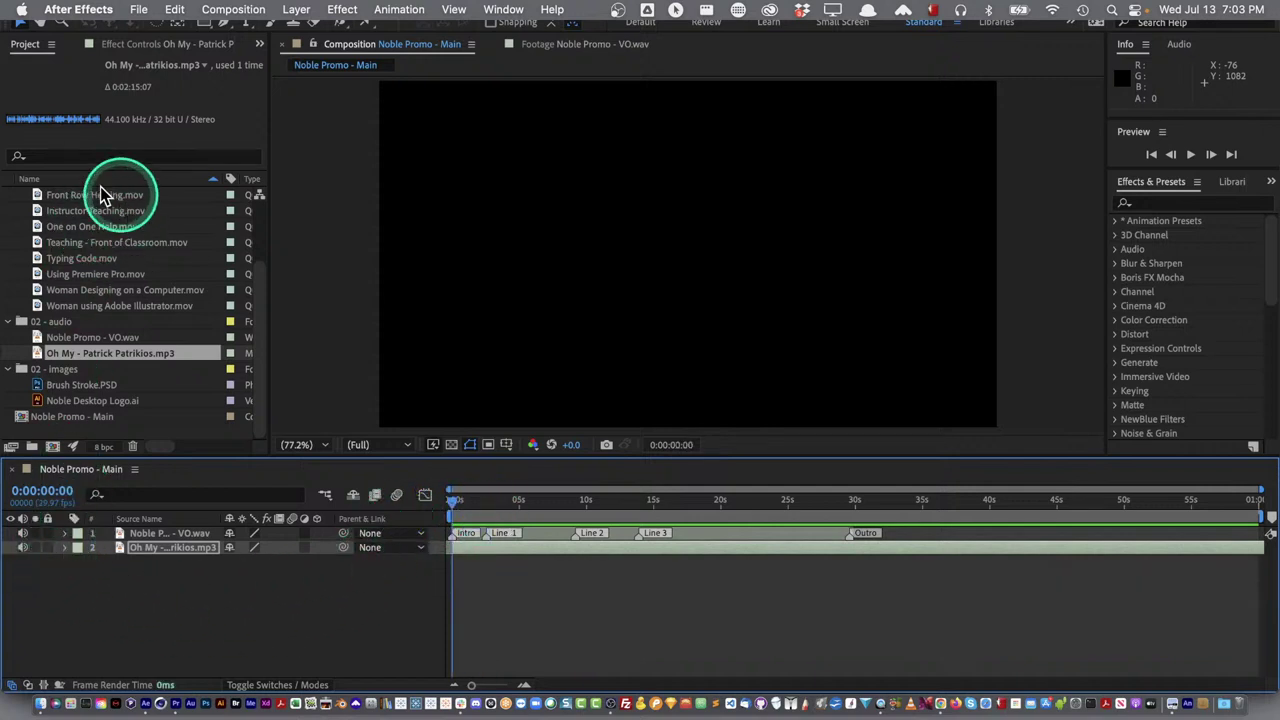
Open Instructor Teaching.mov in the footage viewer and set its In point at 0:00:06:01
left_click(42, 246)
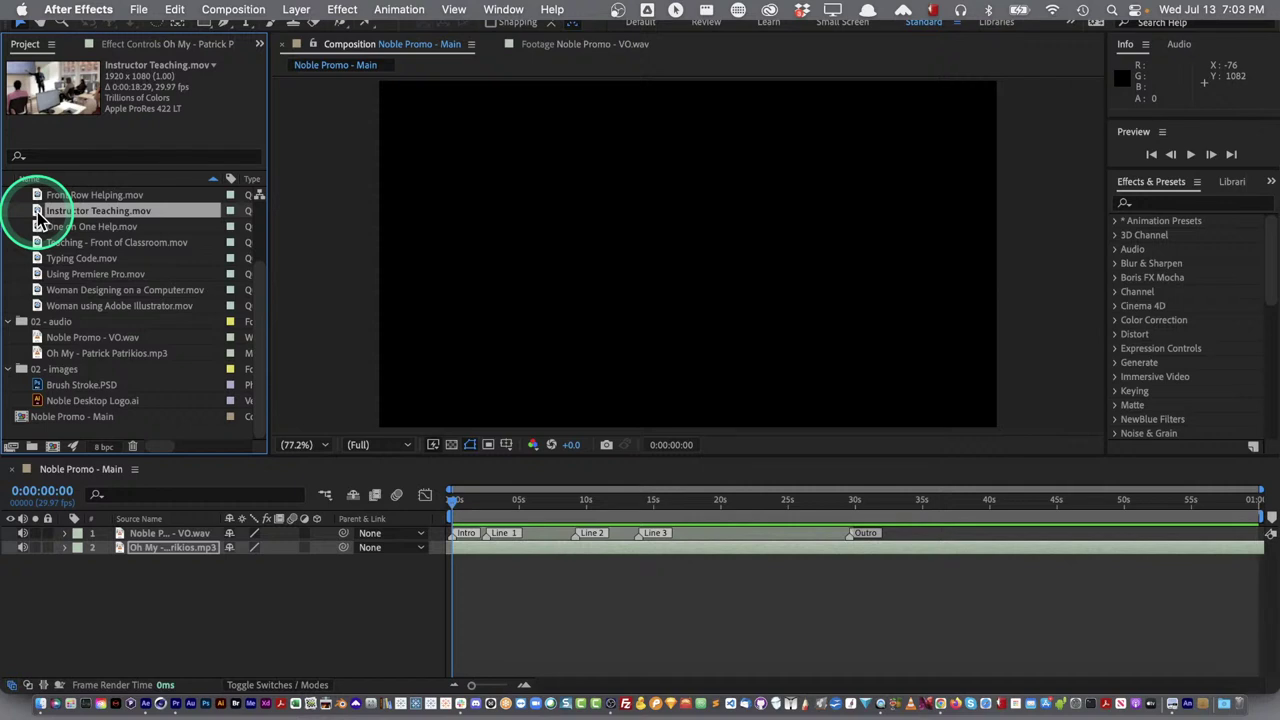
double_click(38, 220)
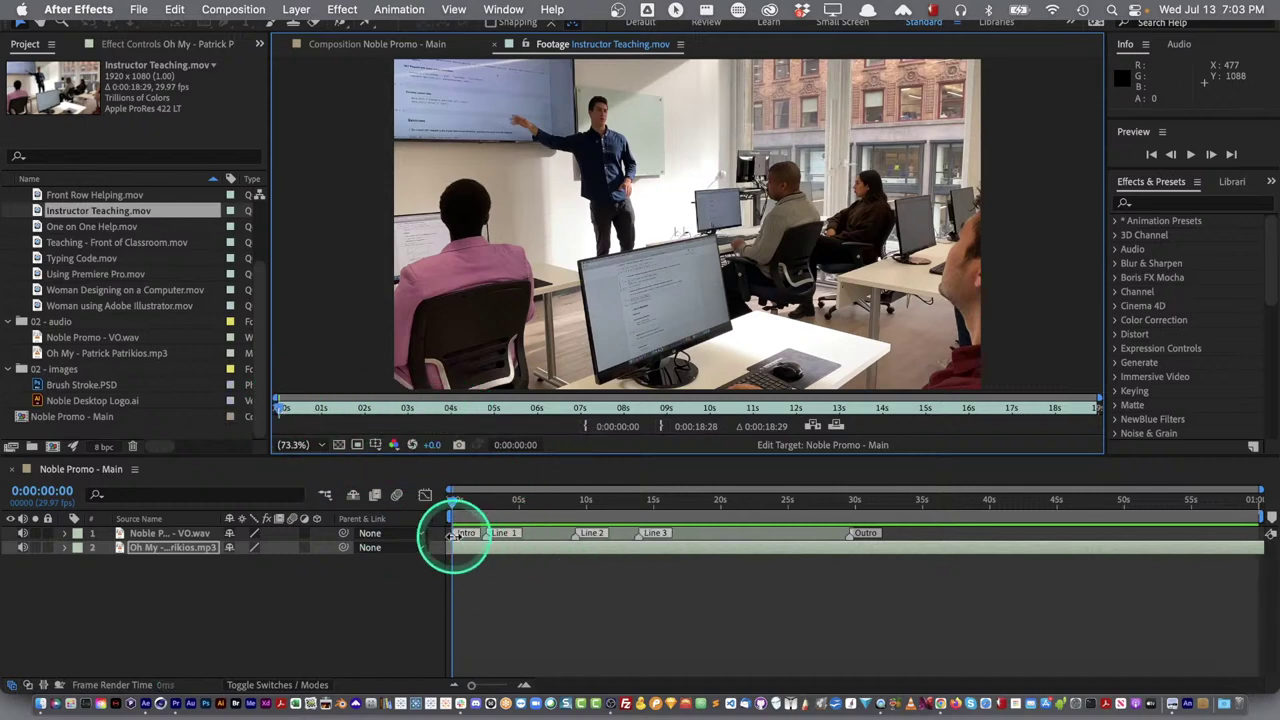
left_click(297, 411)
left_click_drag(297, 411, 537, 424)
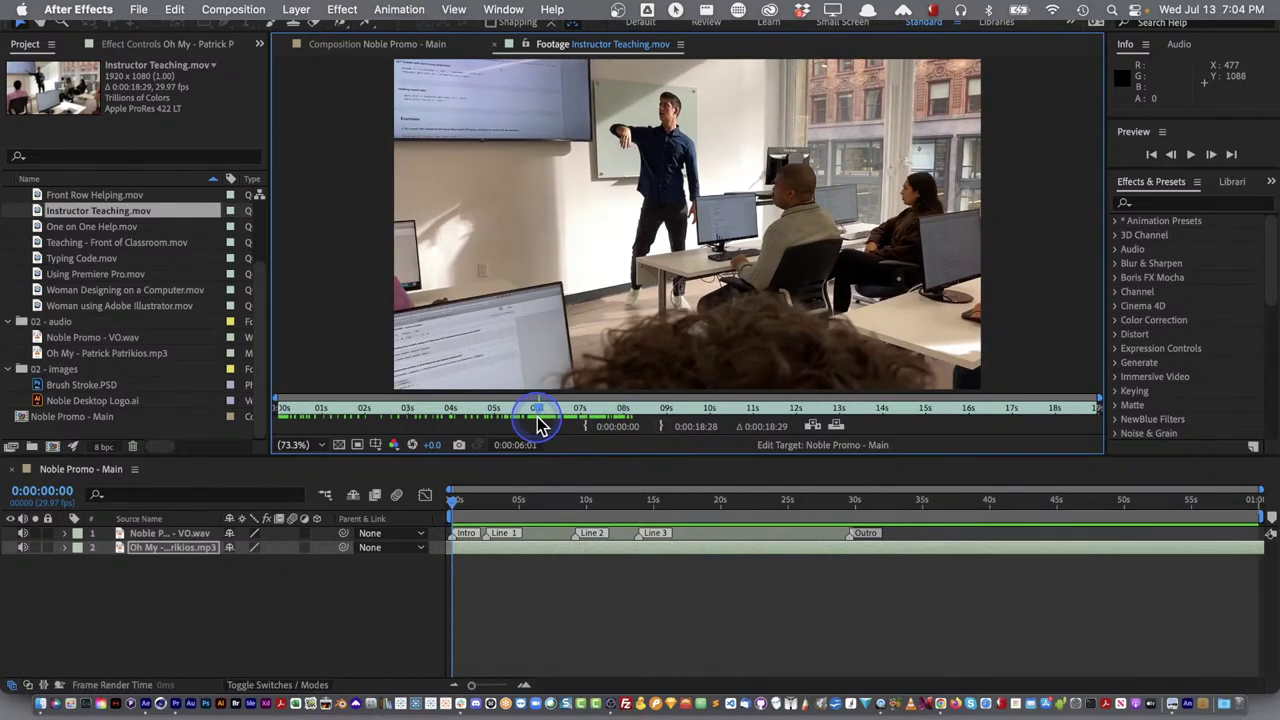
left_click(587, 432)
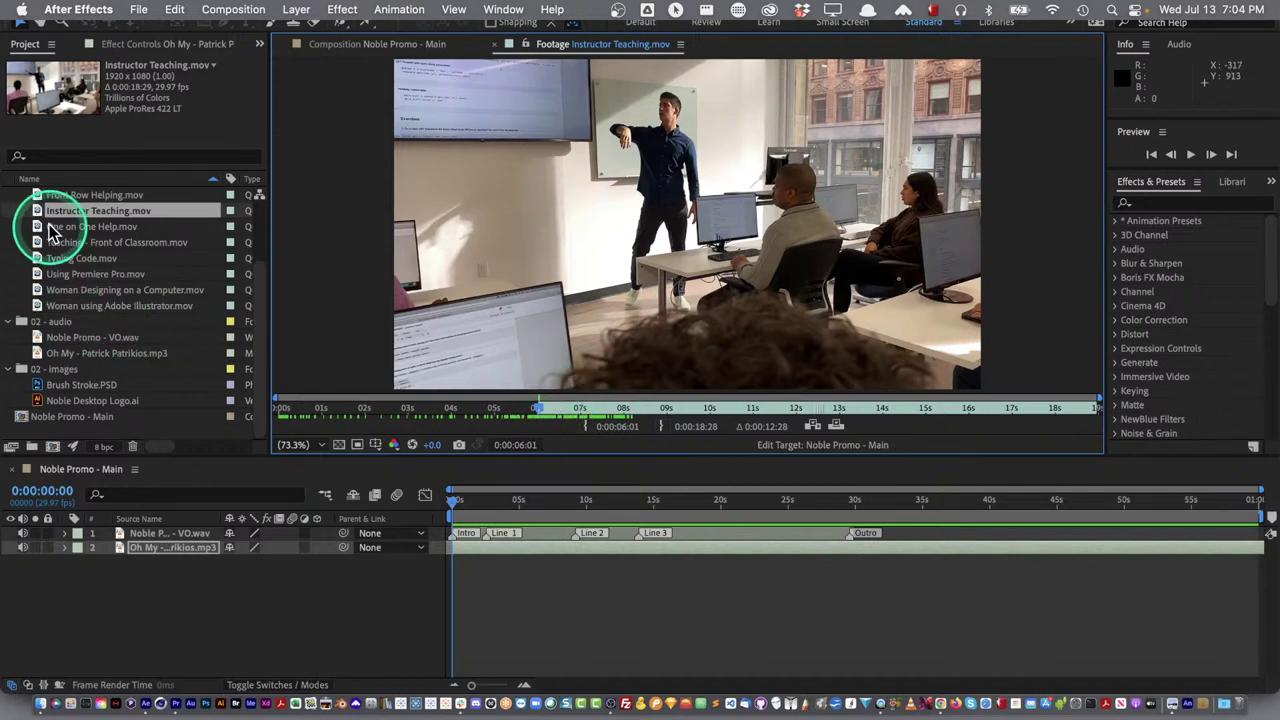
Add Instructor Teaching.mov as the top layer at 0:00:00:00, trim its end to the Line 1 marker and preview it
left_click_drag(52, 232, 145, 534)
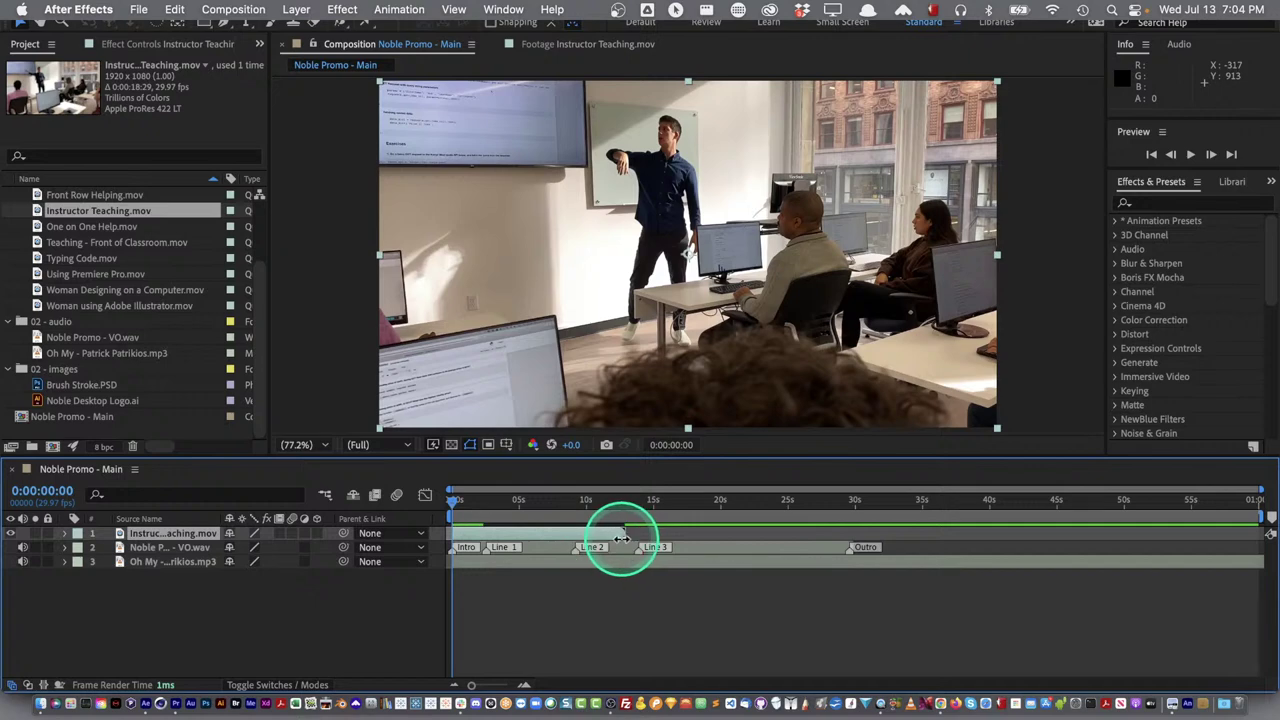
left_click_drag(623, 533, 606, 534)
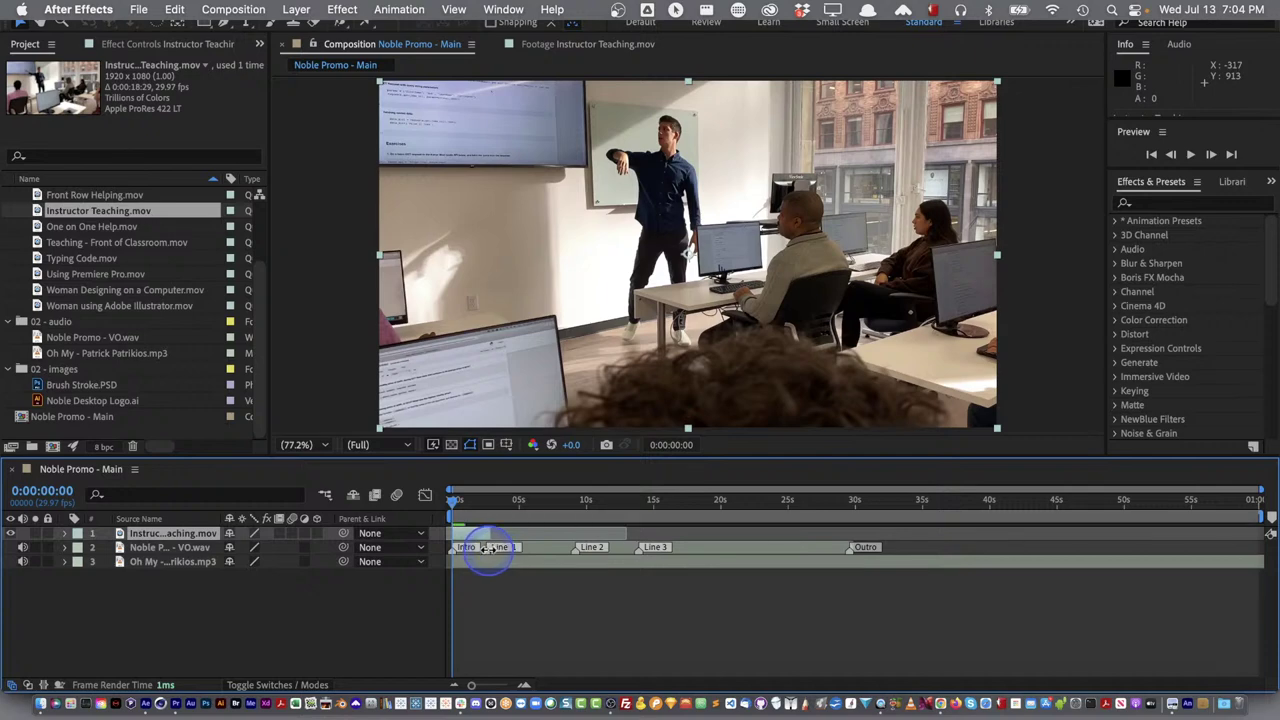
left_click(465, 530)
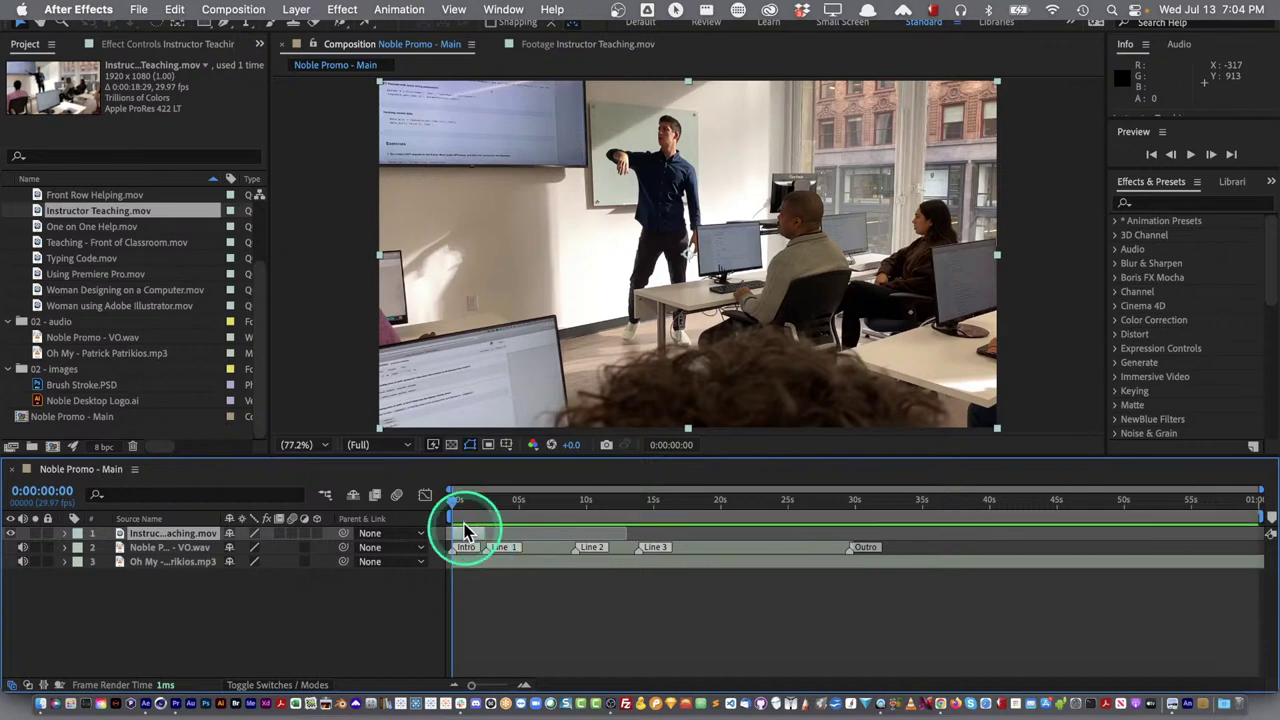
key("space")
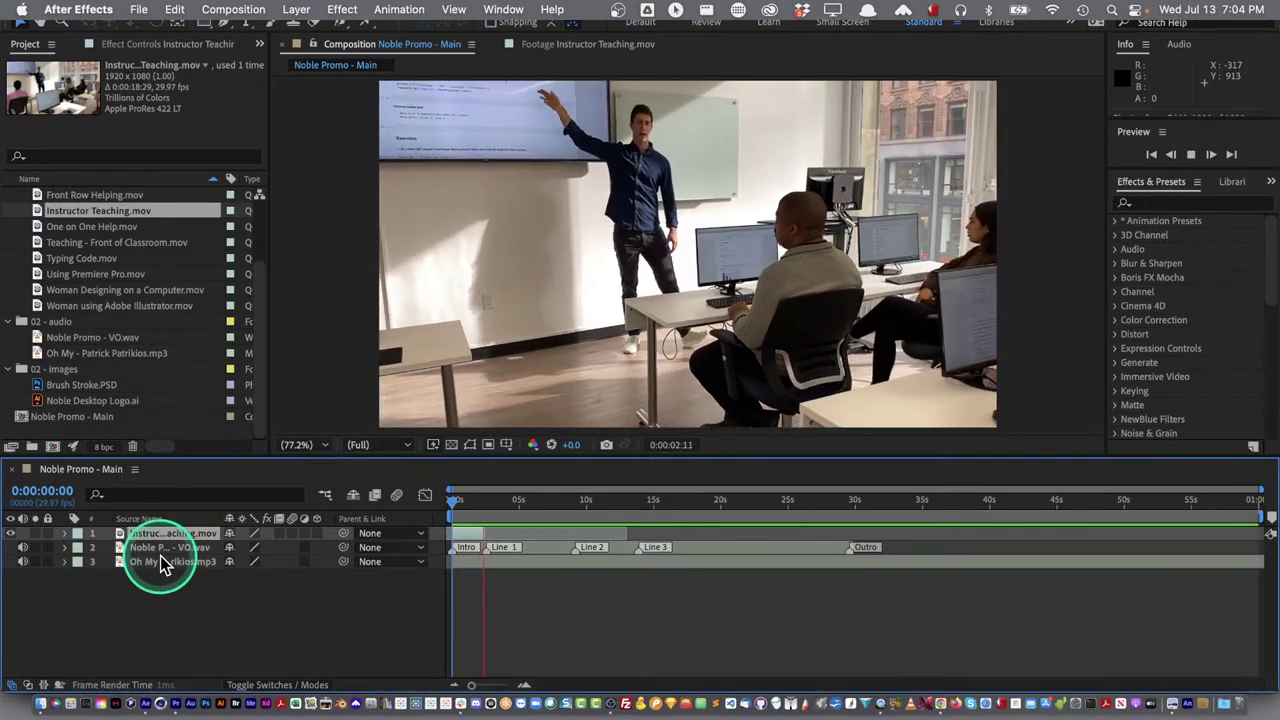
Open Woman using Adobe Illustrator.mov in the footage viewer and set its In point at 0:00:00:29
key("space")
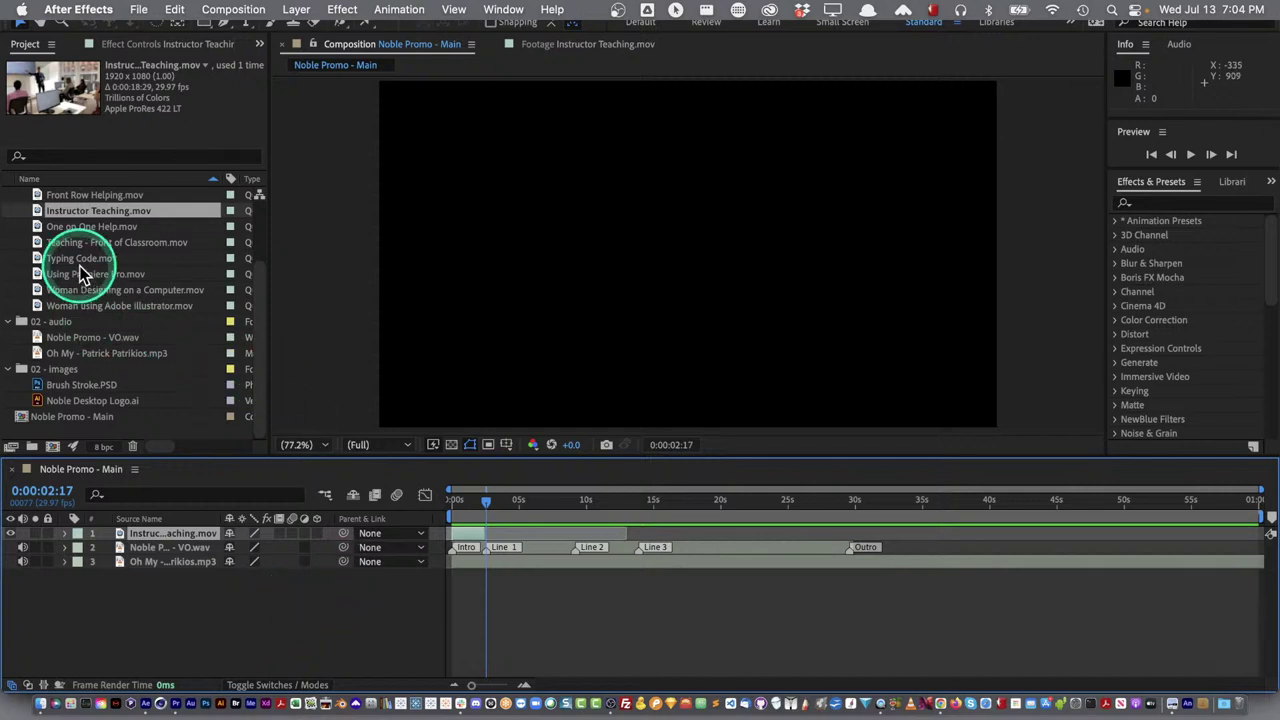
scroll(84, 272, "up", 5)
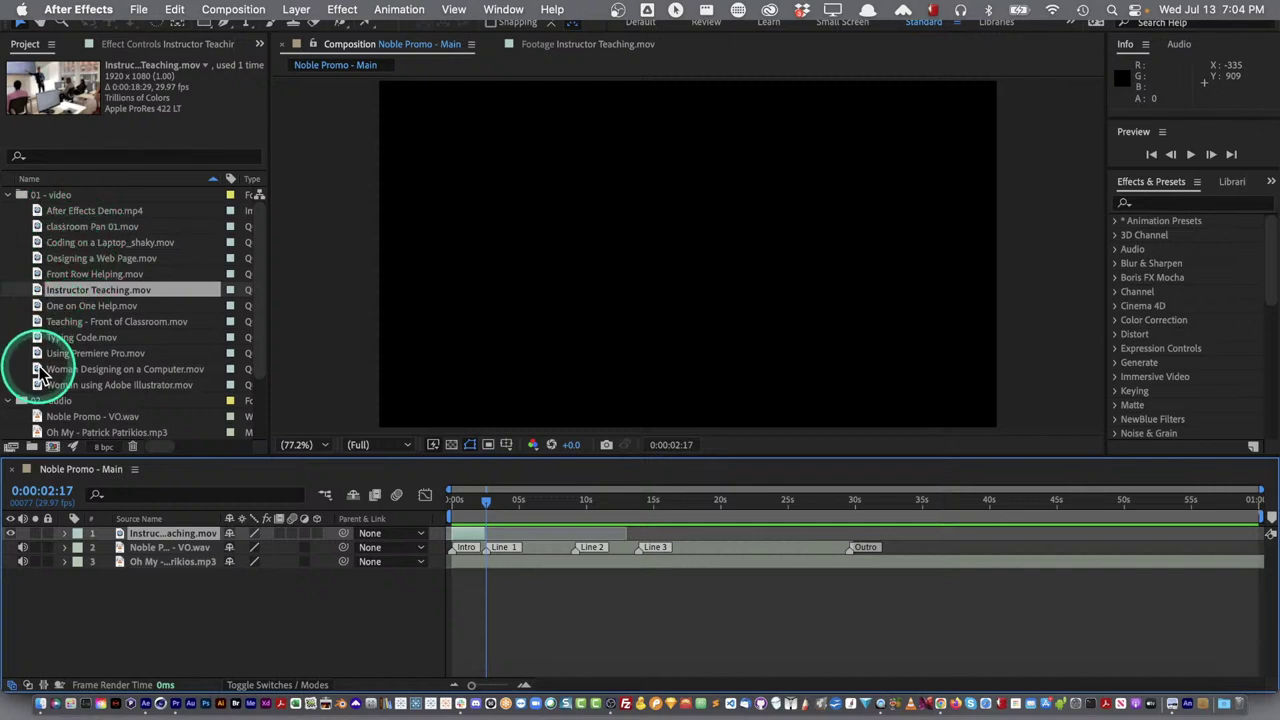
left_click(42, 370)
left_click(39, 387)
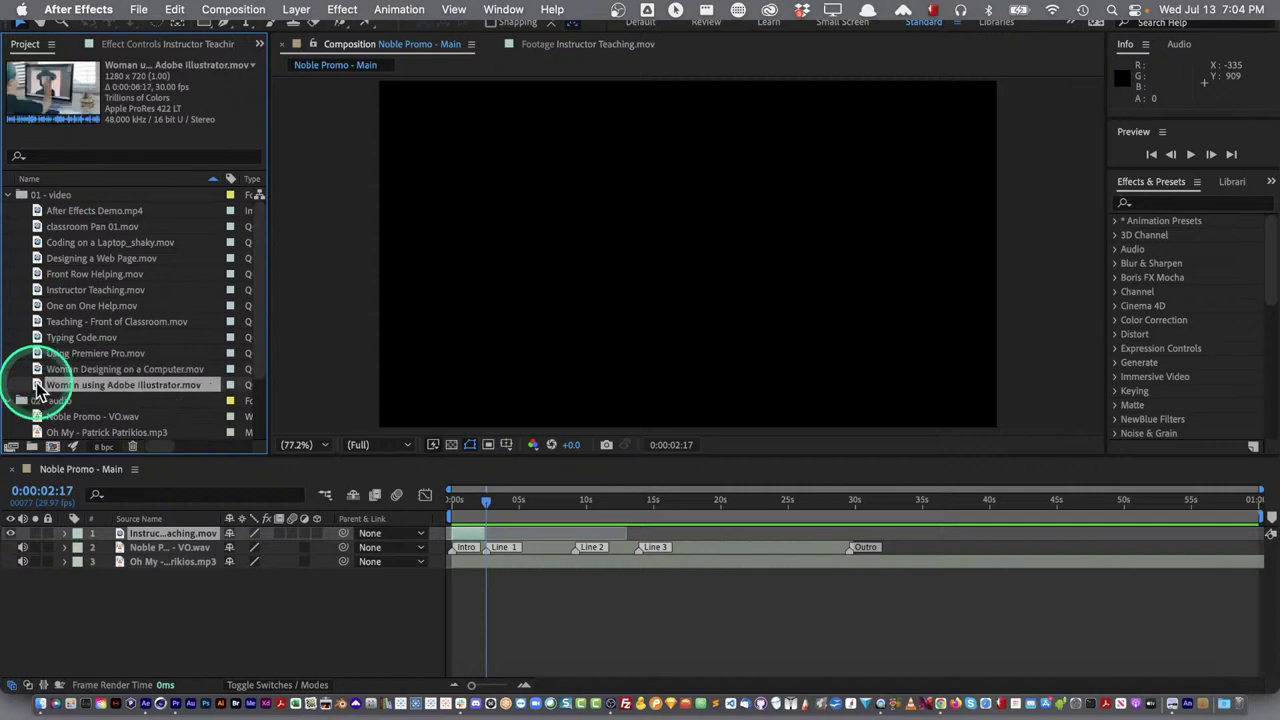
double_click(39, 387)
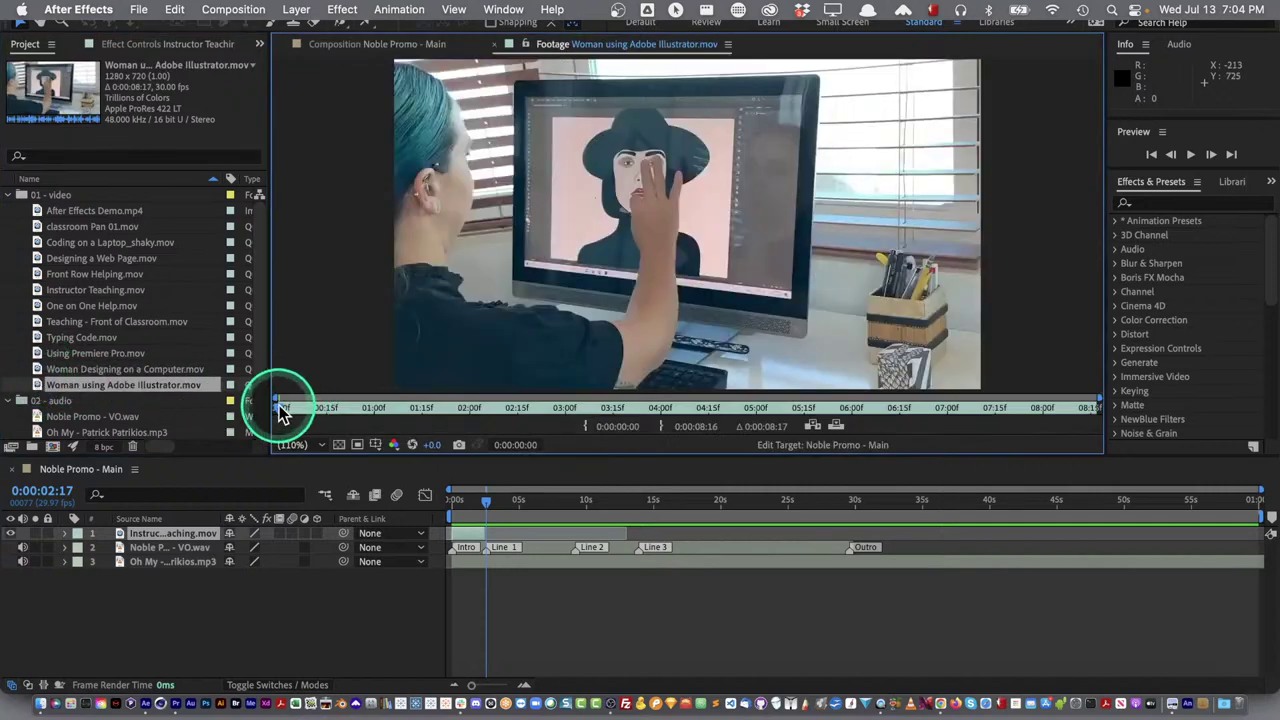
left_click_drag(282, 413, 372, 409)
left_click(593, 422)
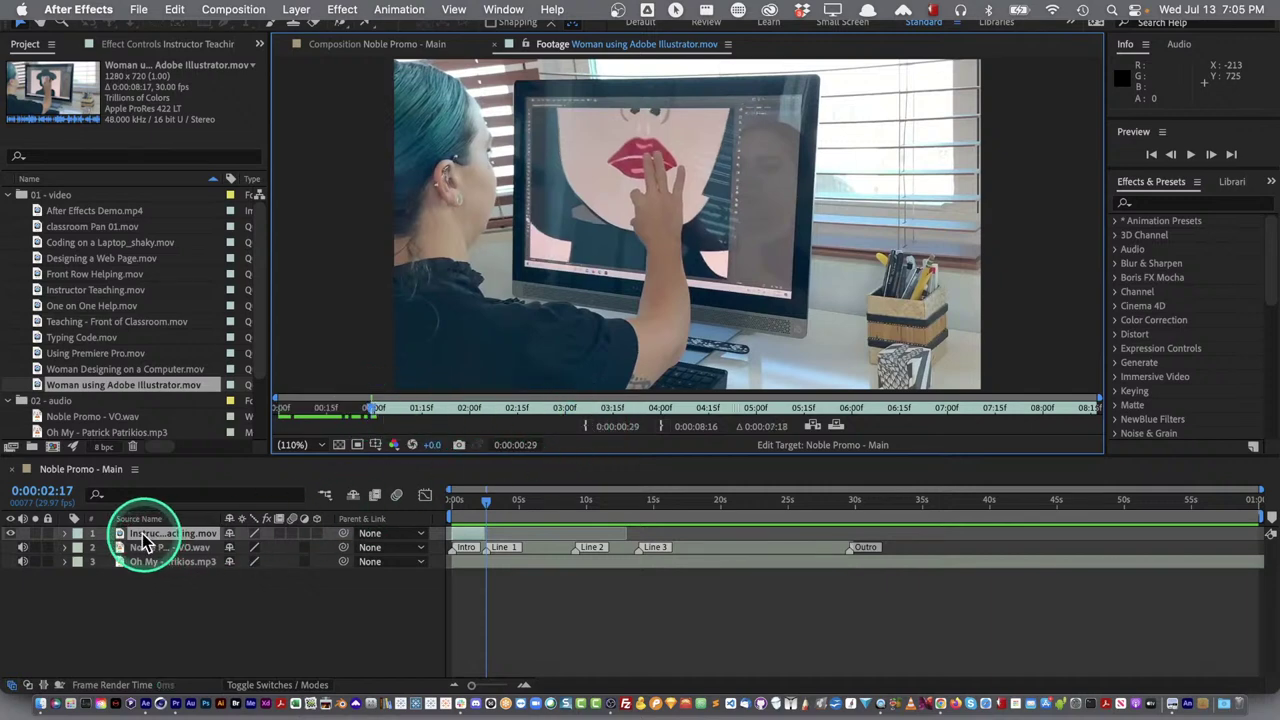
Add Woman using Adobe Illustrator.mov as the top layer, move its start to the Line 1 marker and preview from the beginning
left_click_drag(80, 380, 156, 529)
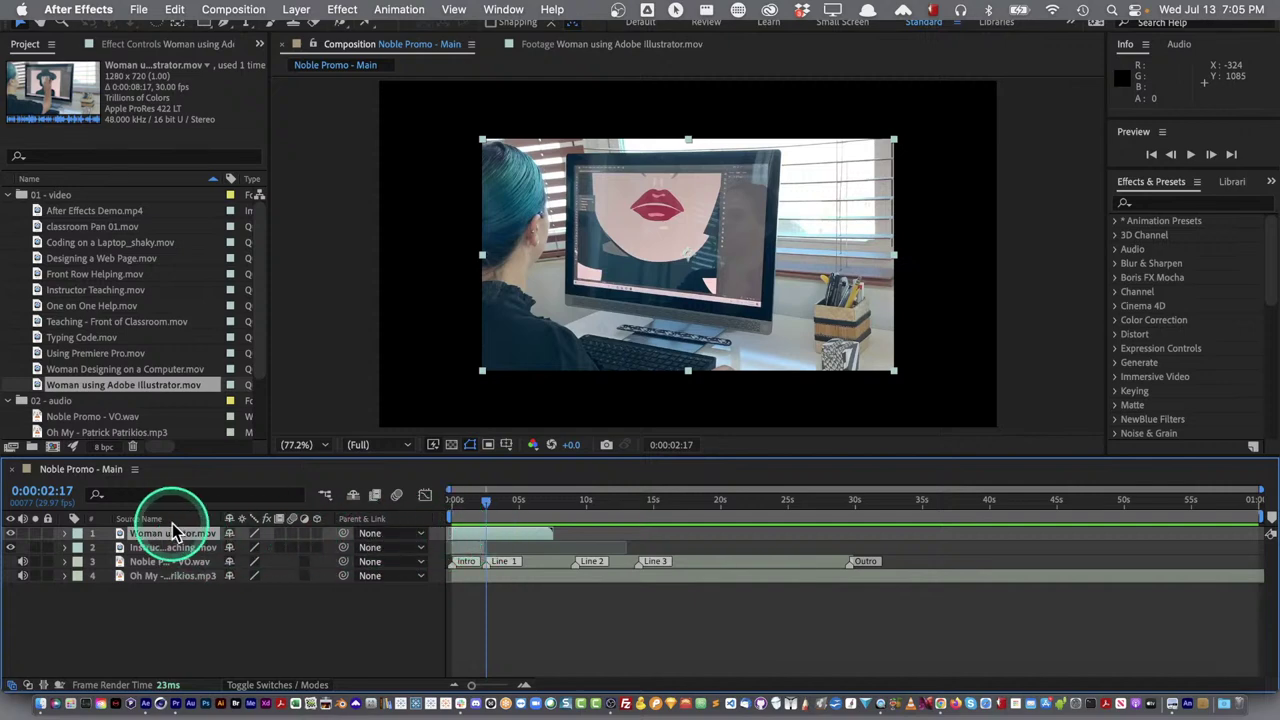
left_click_drag(471, 540, 488, 549)
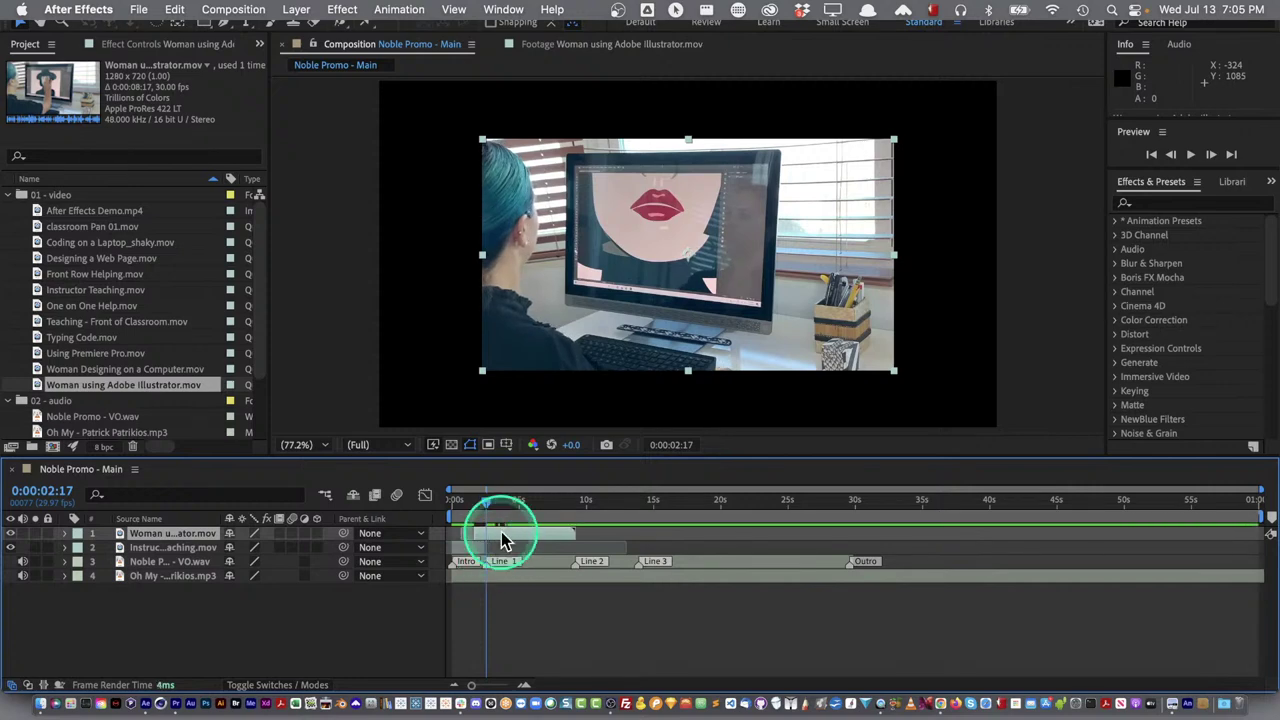
left_click_drag(500, 539, 420, 527)
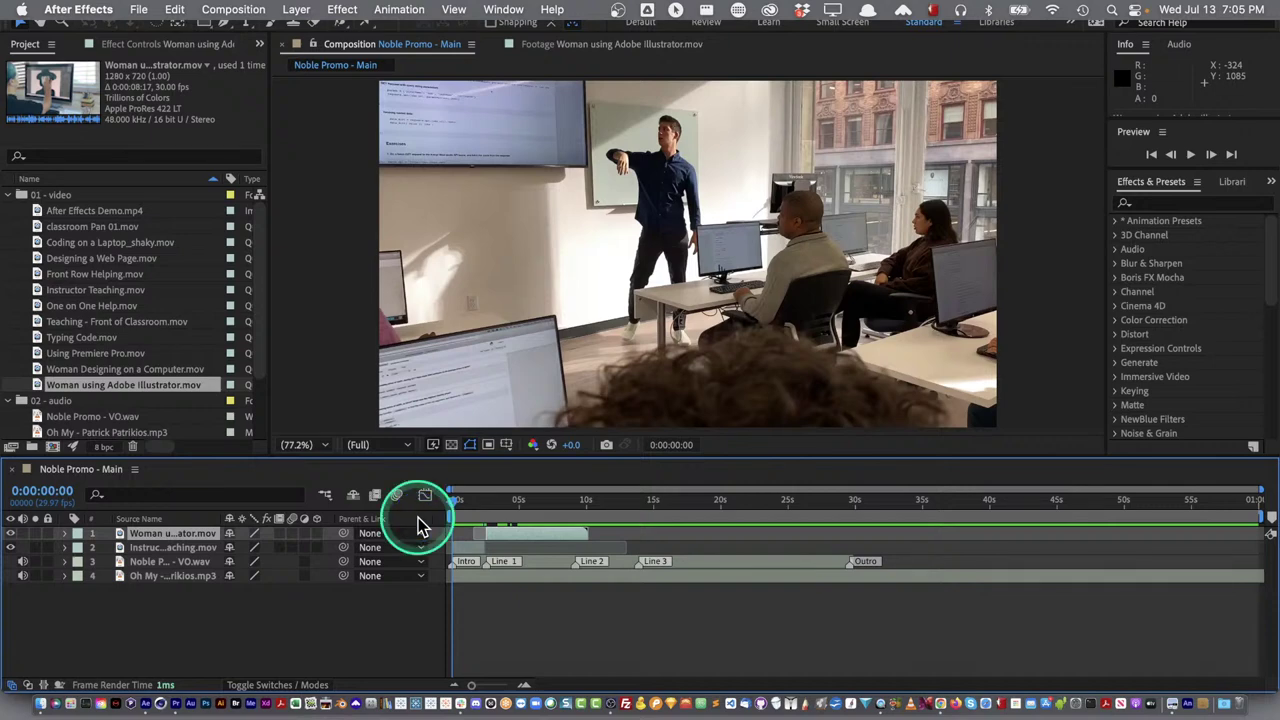
key("space")
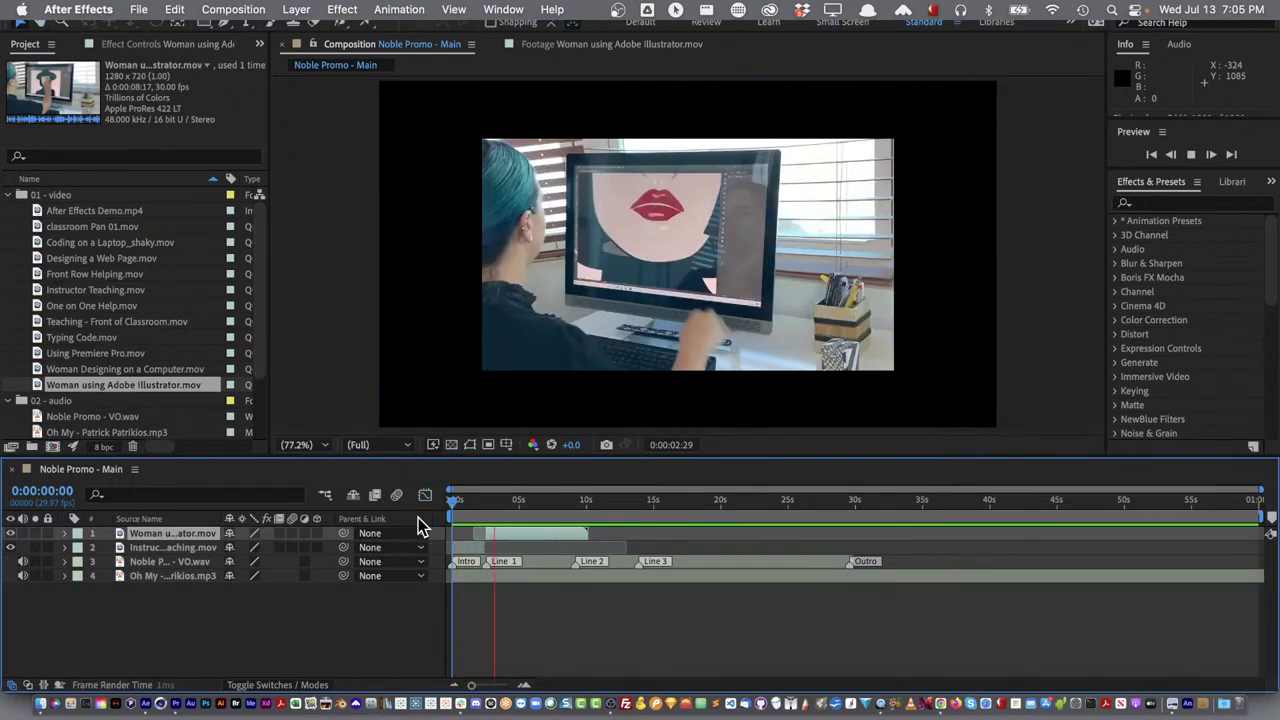
Fit the Woman using Adobe Illustrator.mov layer to the composition width and preview it from 0:00:00:00
left_click(170, 536)
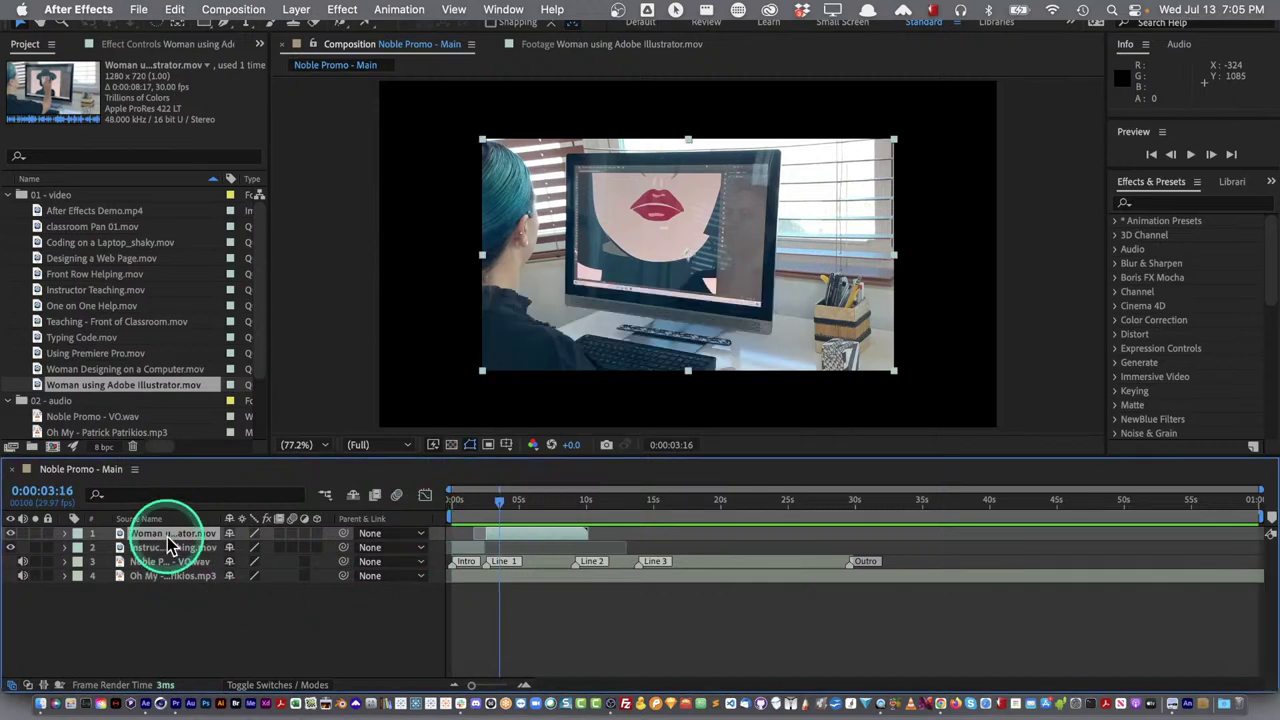
right_click(170, 545)
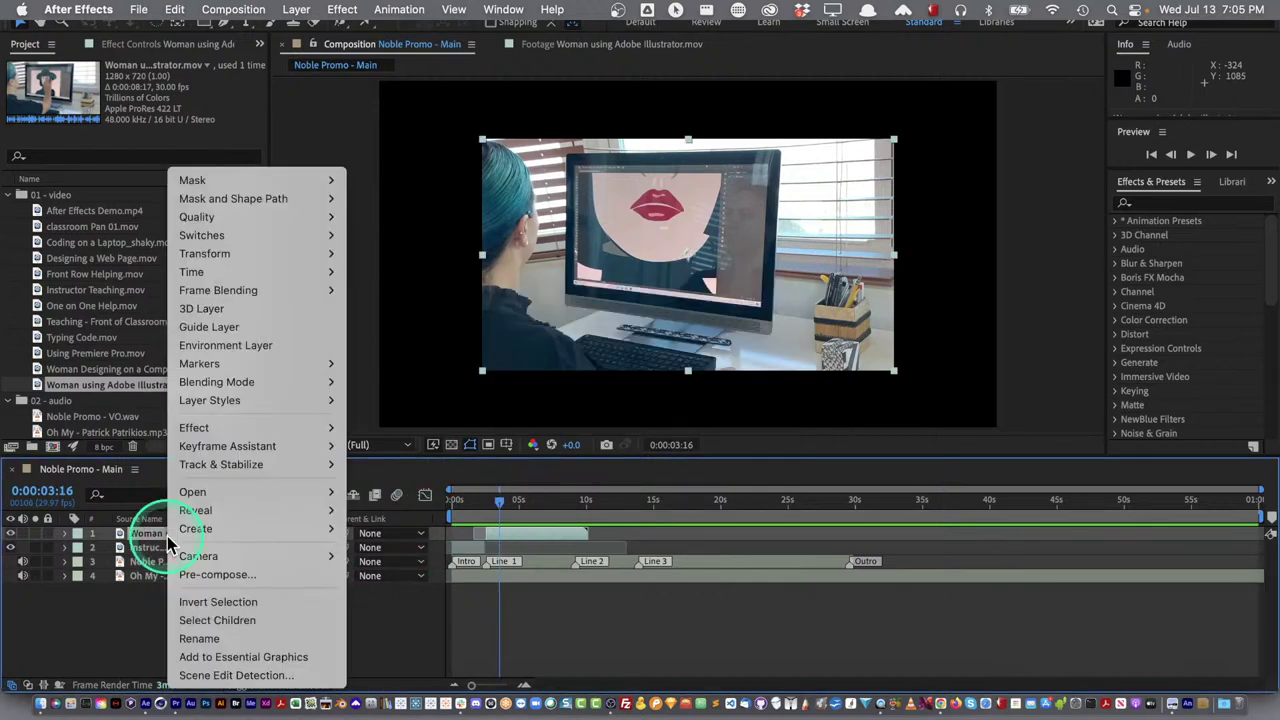
mouse_move(274, 262)
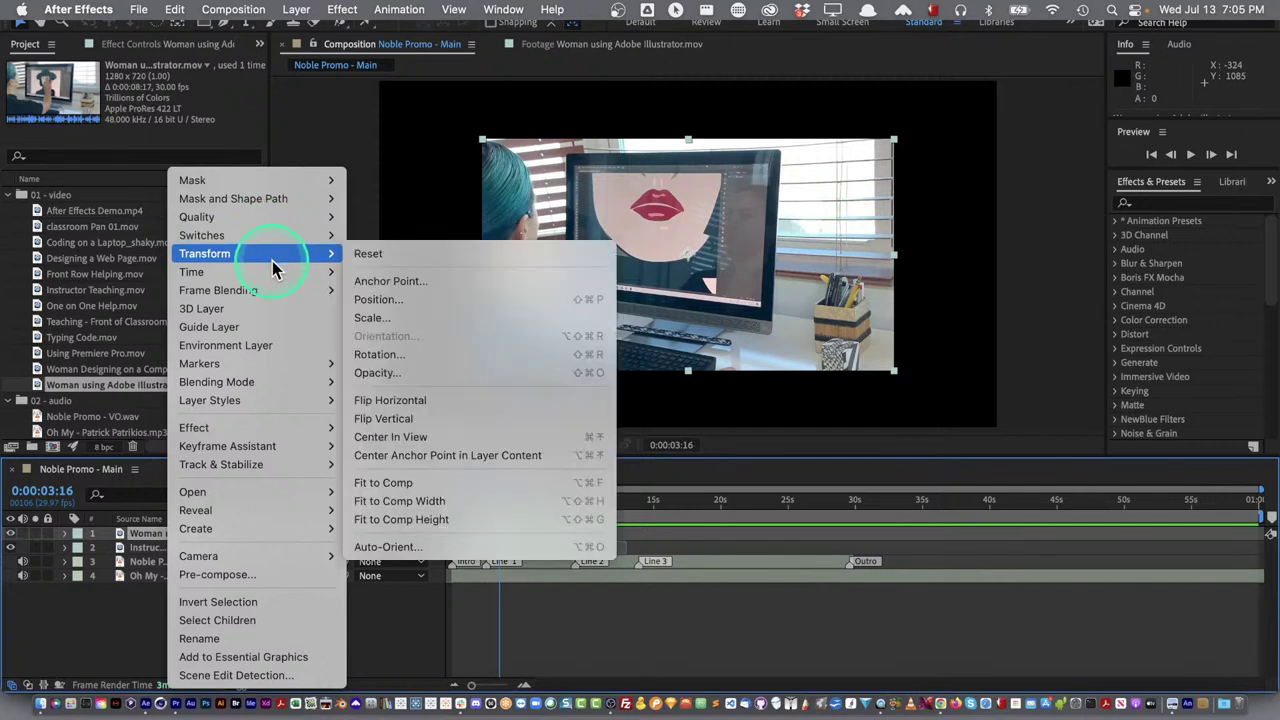
left_click(428, 501)
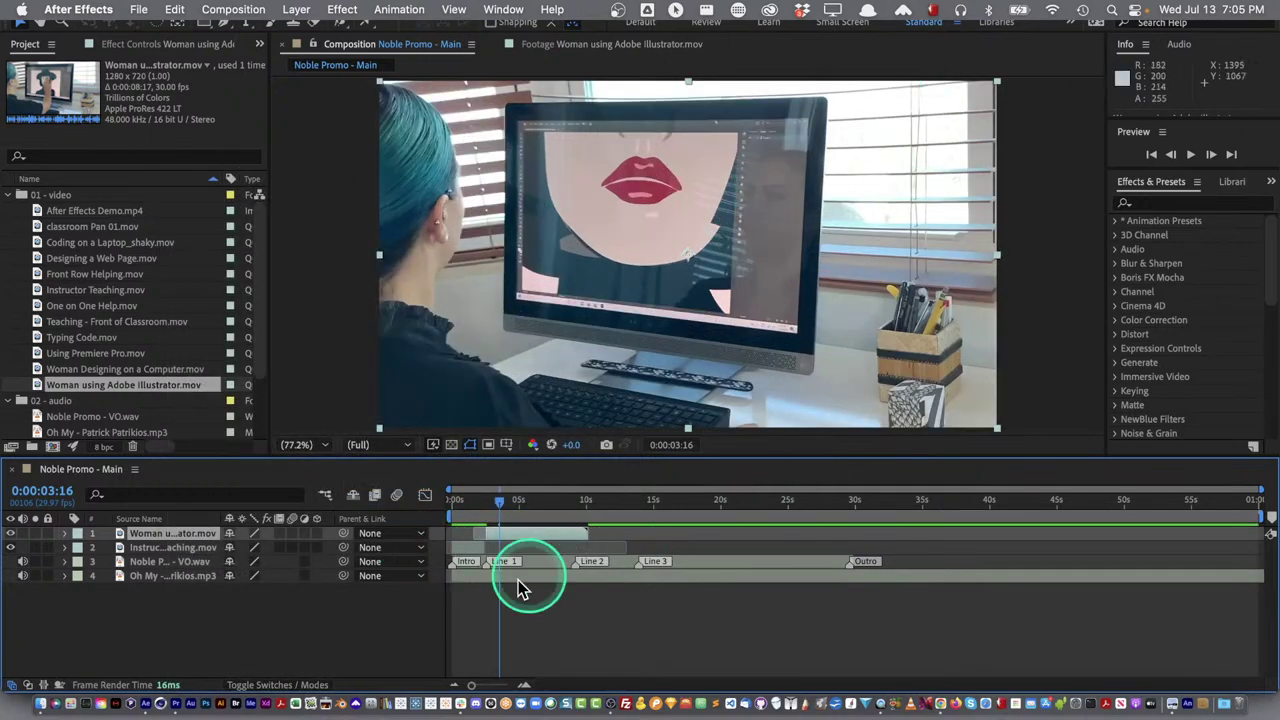
left_click_drag(469, 500, 430, 512)
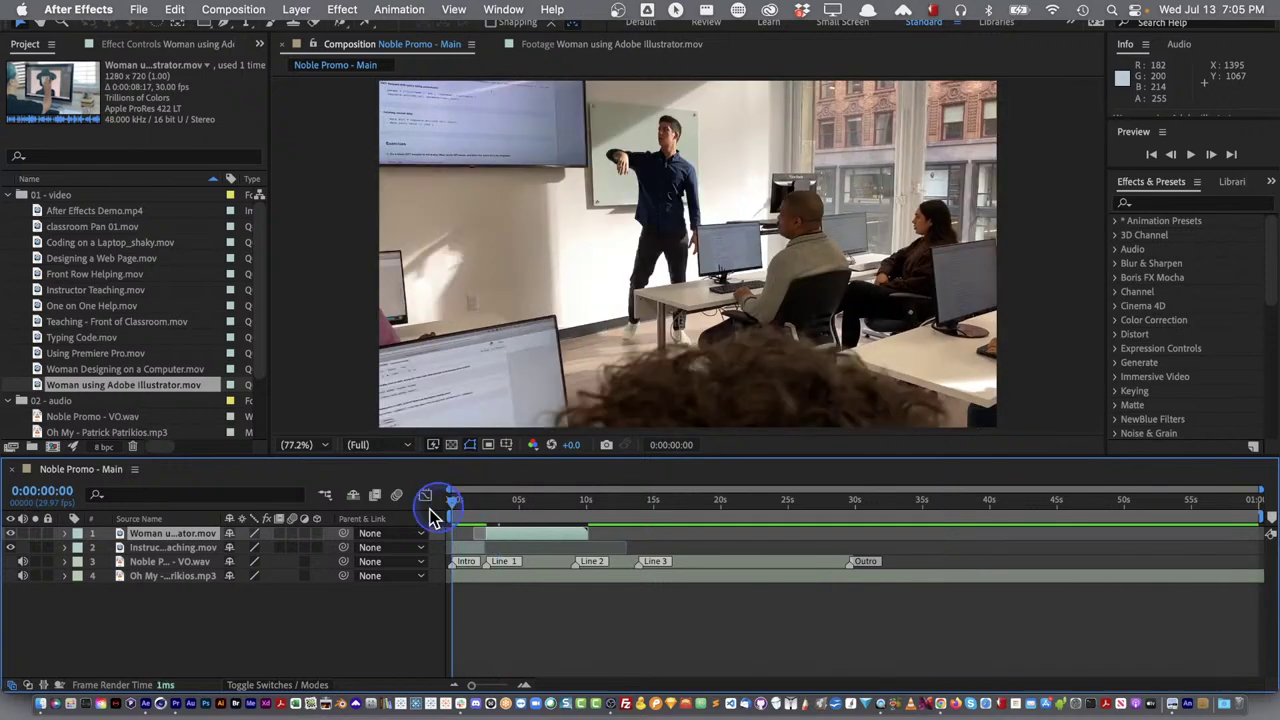
key("space")
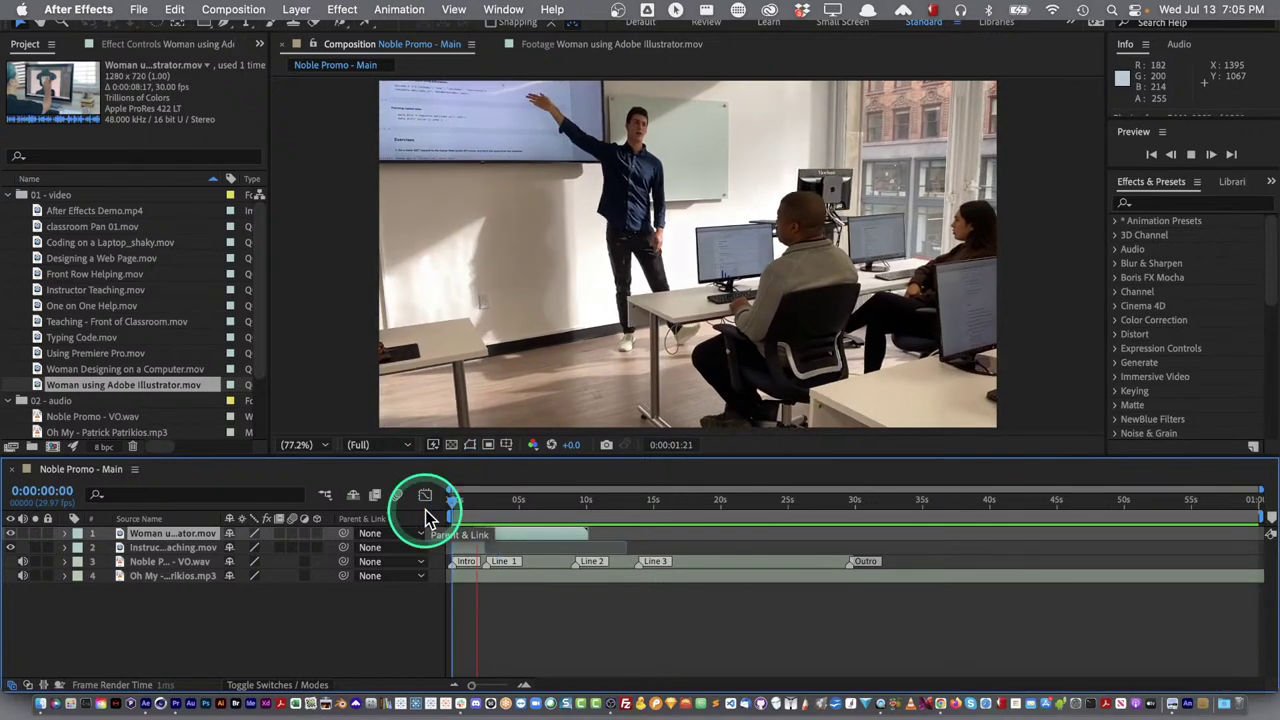
key("space")
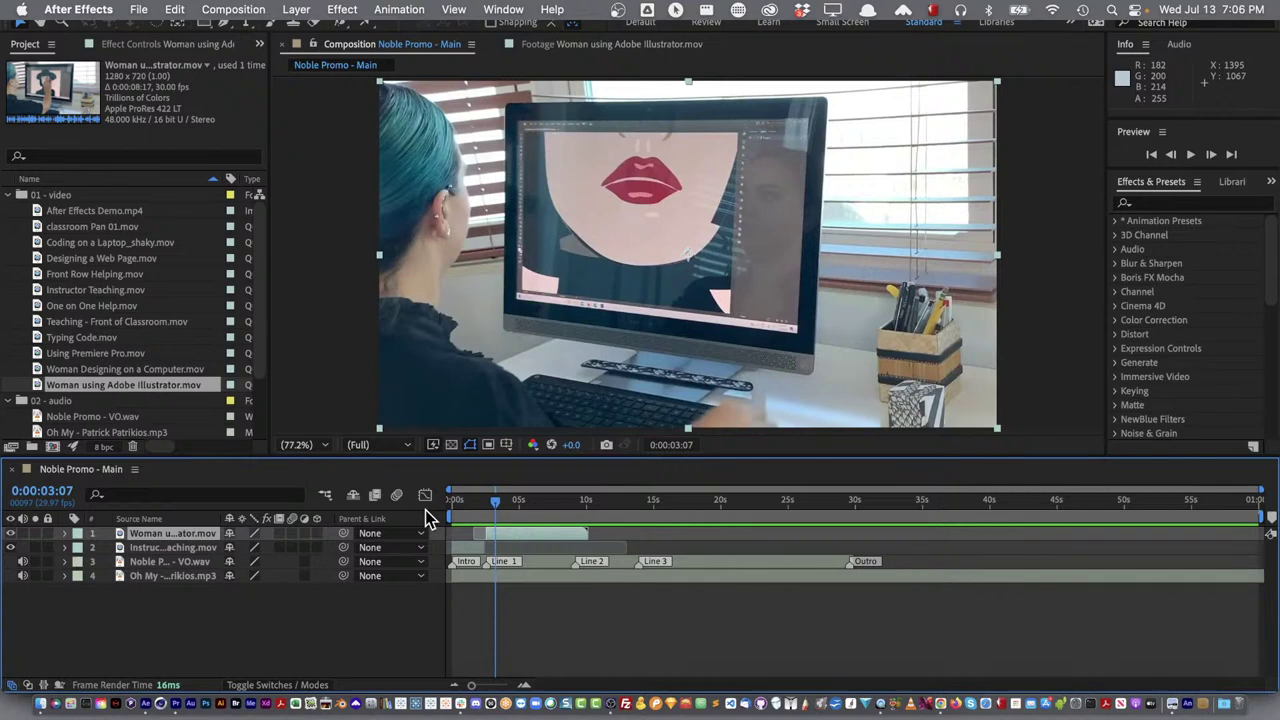
Align the start of the Woman using Adobe Illustrator.mov layer exactly with the end of the Instructor Teaching.mov layer and preview the cut
left_click(532, 532)
left_click_drag(490, 500, 481, 508)
key("equal")
key("equal")
key("equal")
key("equal")
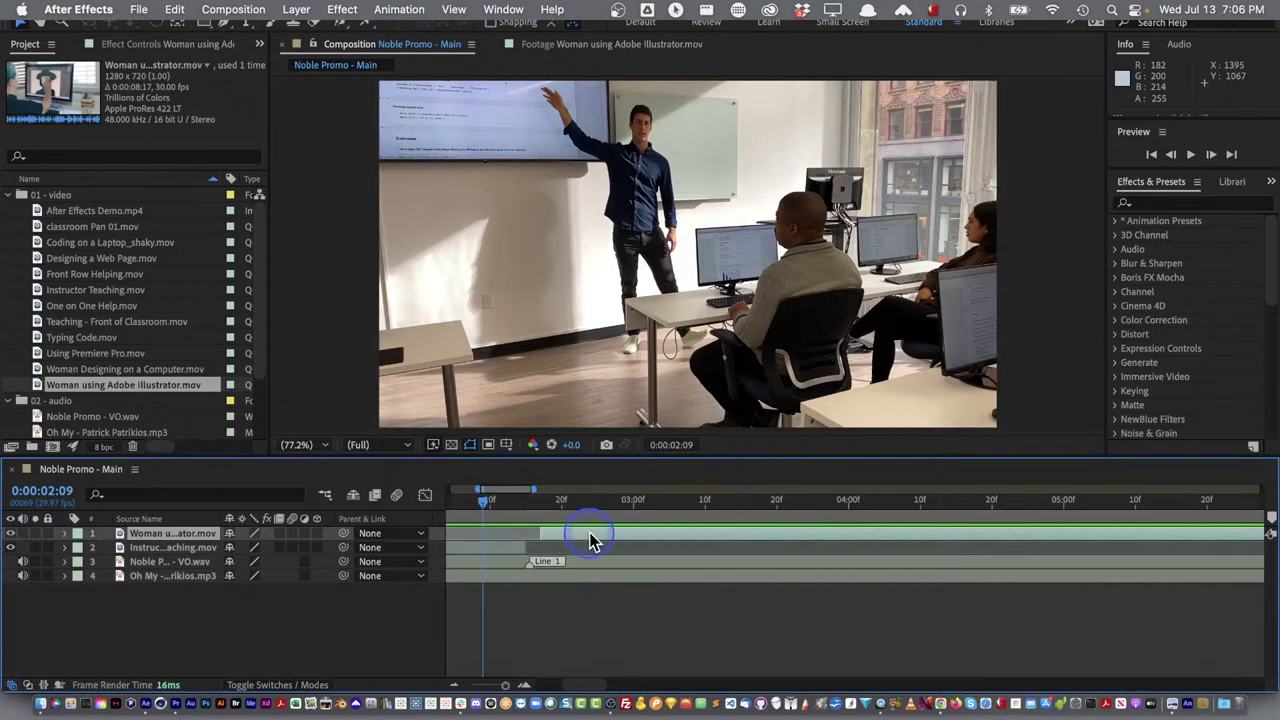
left_click_drag(585, 540, 506, 516)
key("space")
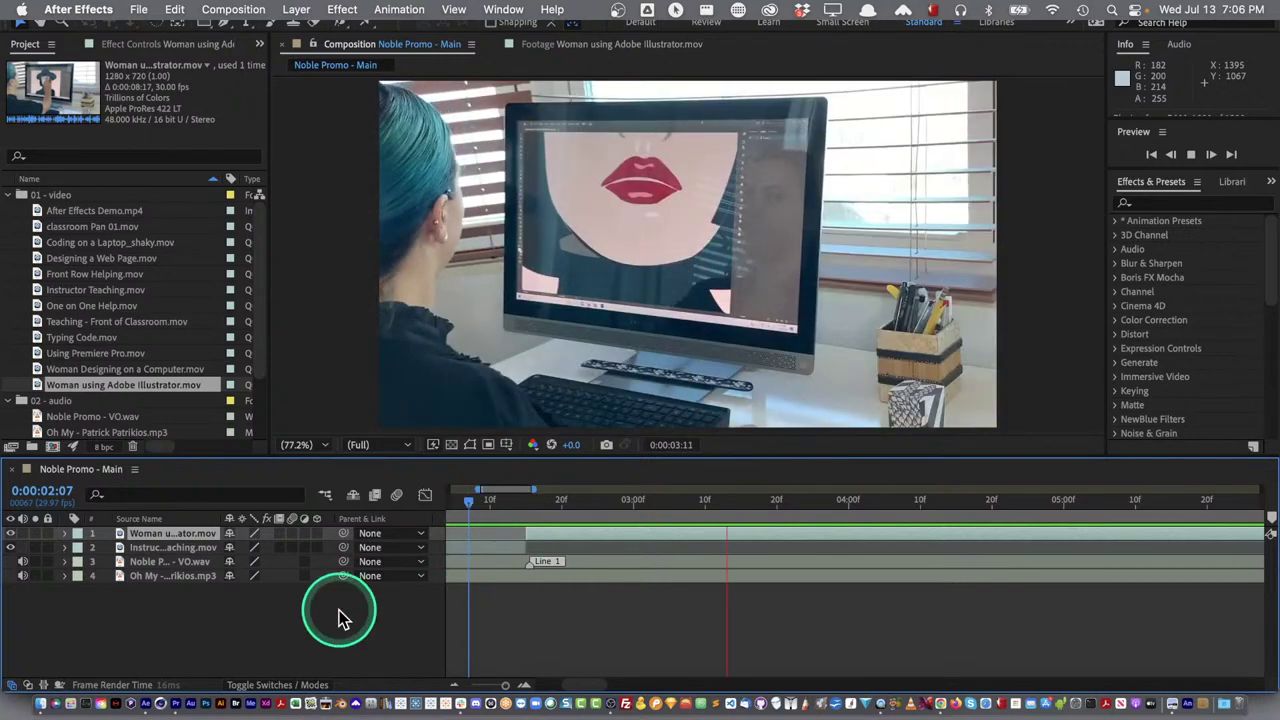
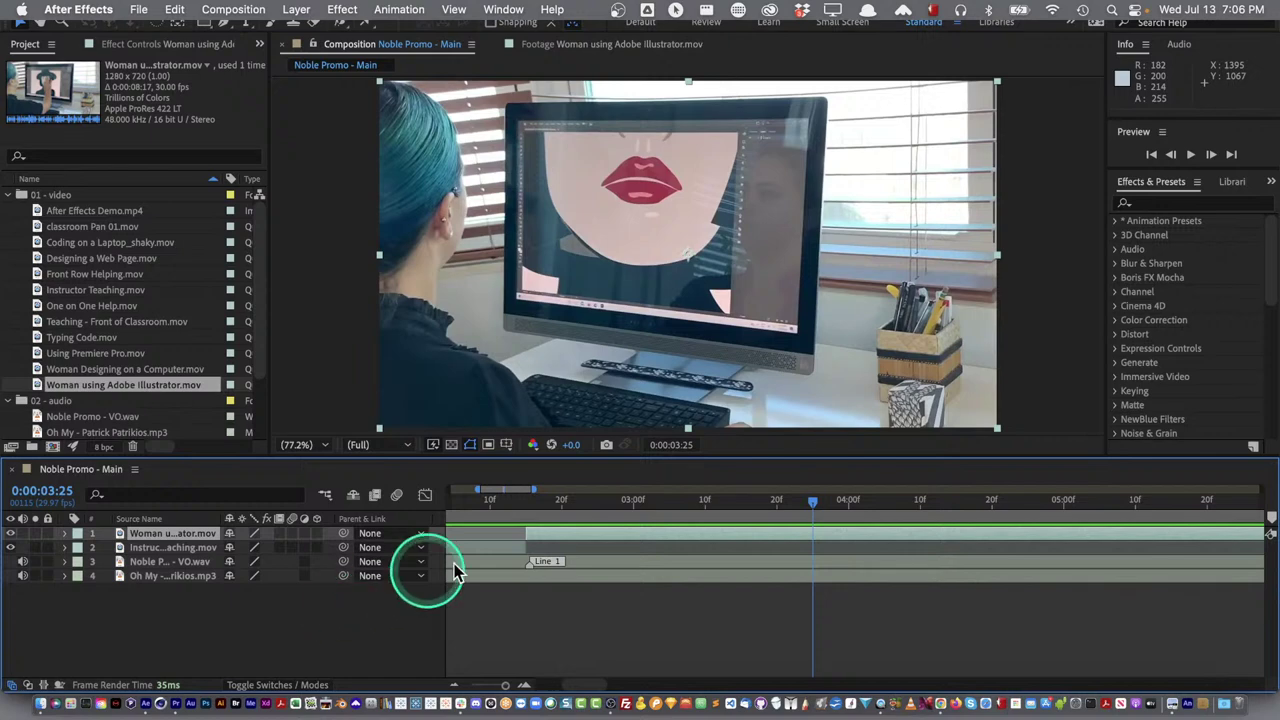
Reveal the audio waveform of the Noble Promo - VO.wav layer and move the playhead to 0:00:02:23, where the Line 1 speech starts
left_click(64, 563)
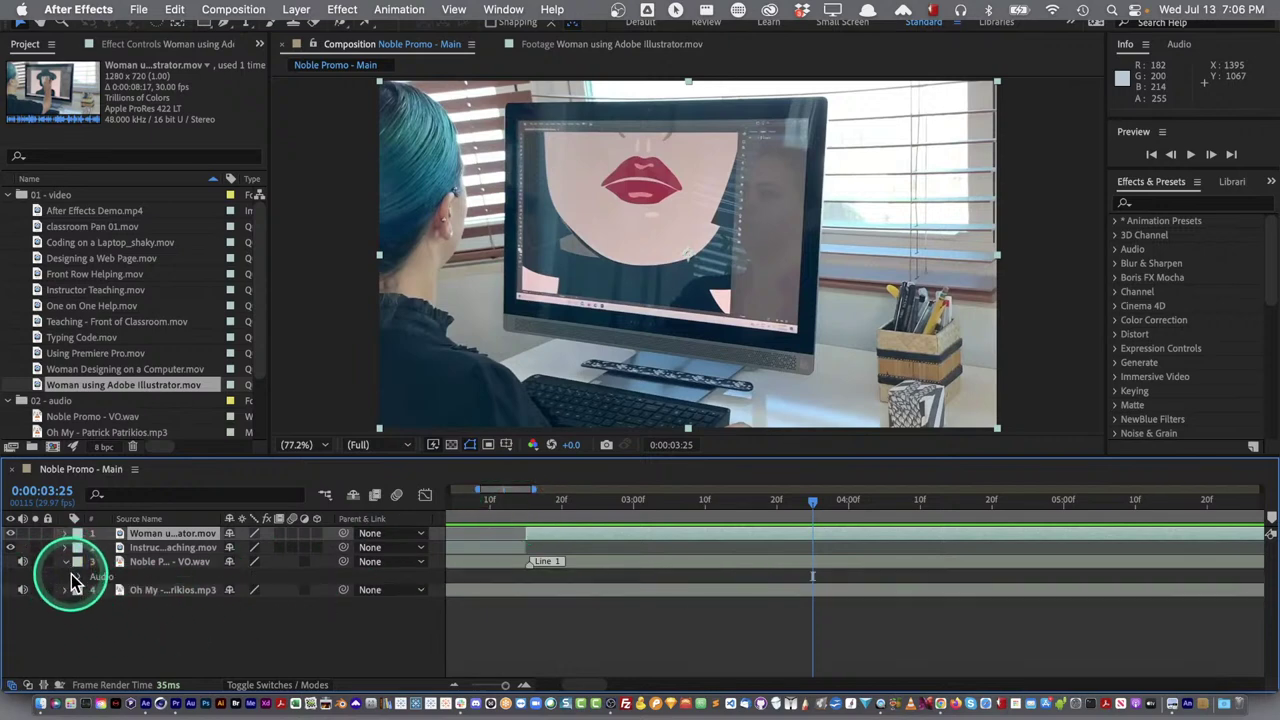
left_click(77, 577)
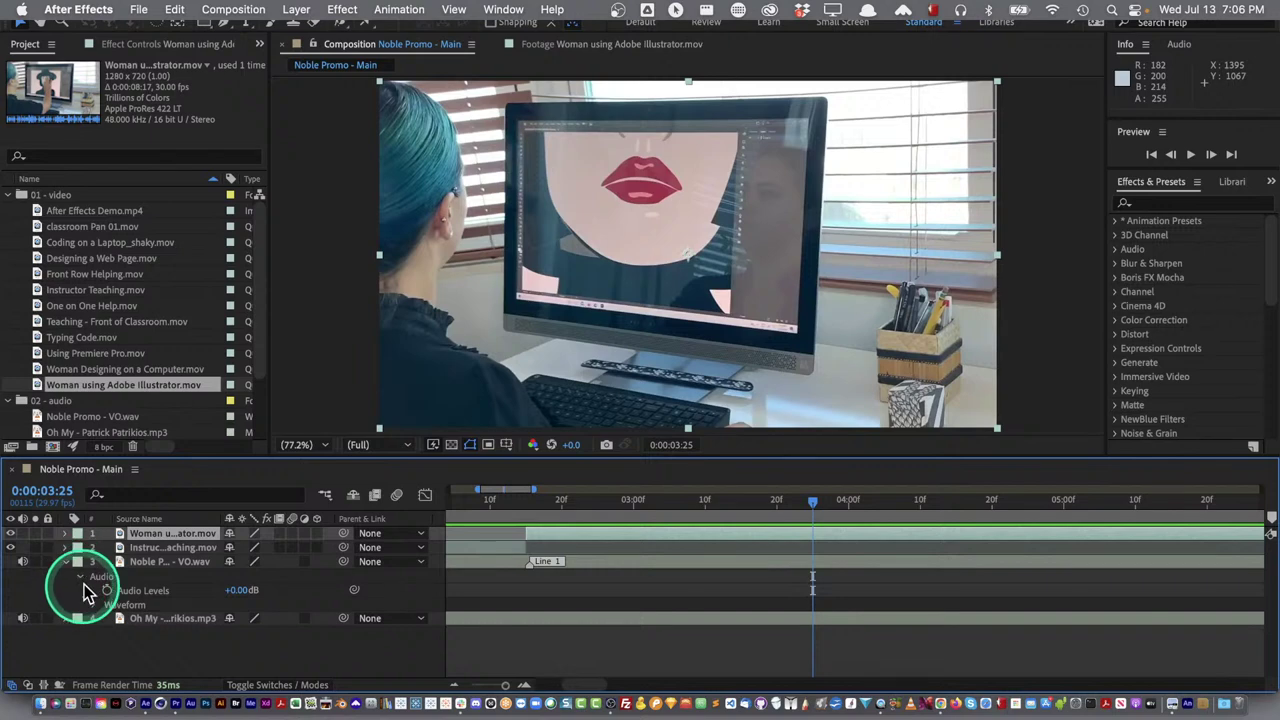
left_click(96, 608)
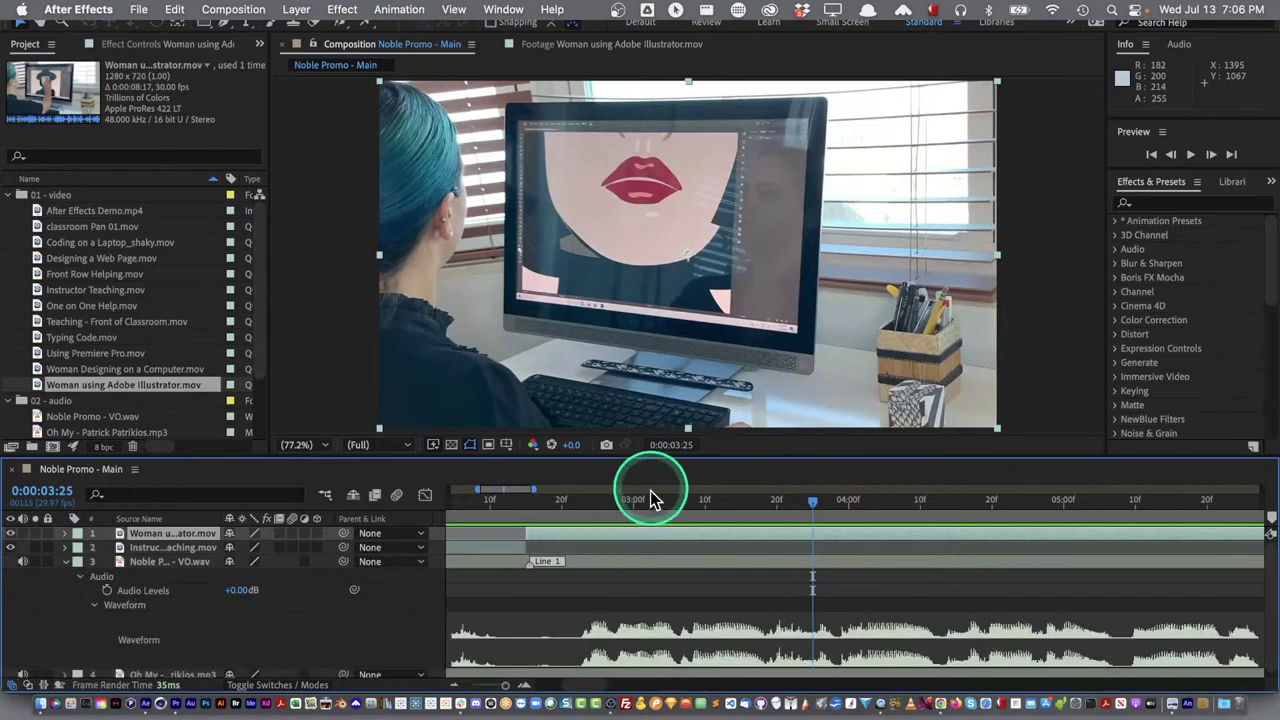
left_click_drag(650, 498, 583, 515)
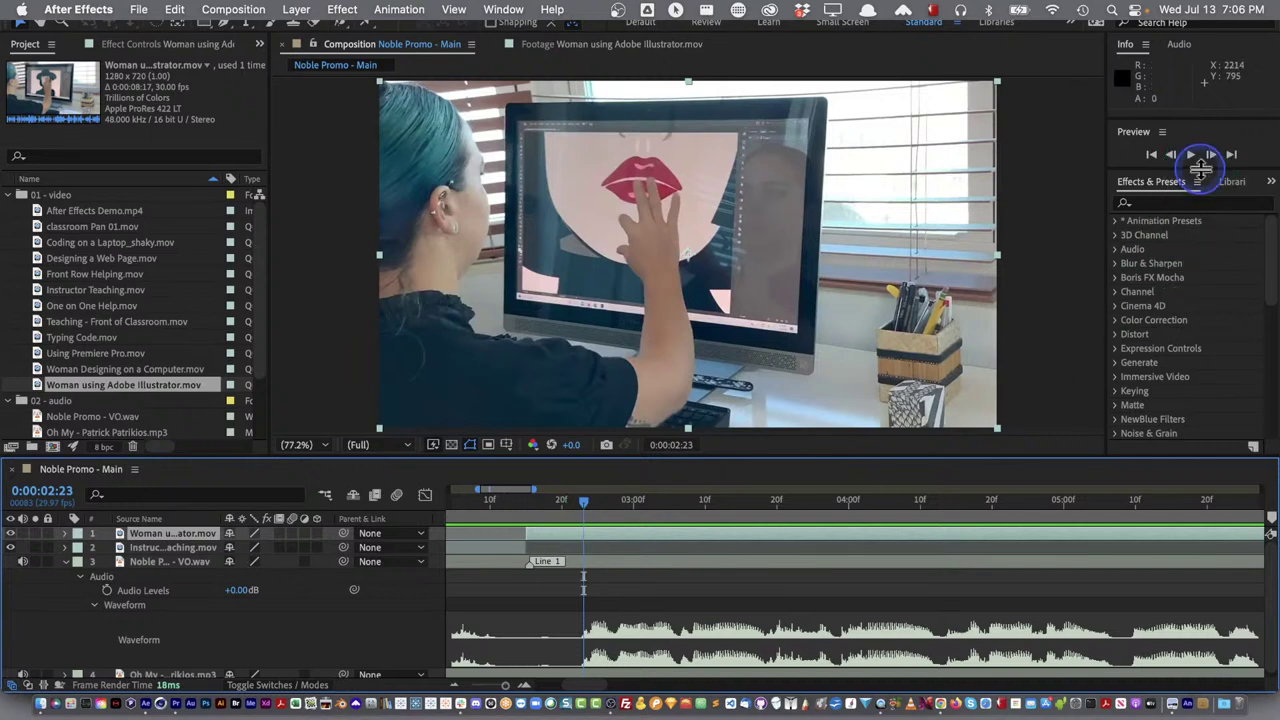
Expand the preview settings and set previews to play from the Current Time
left_click_drag(1200, 172, 1186, 383)
left_click_drag(1157, 176, 1155, 102)
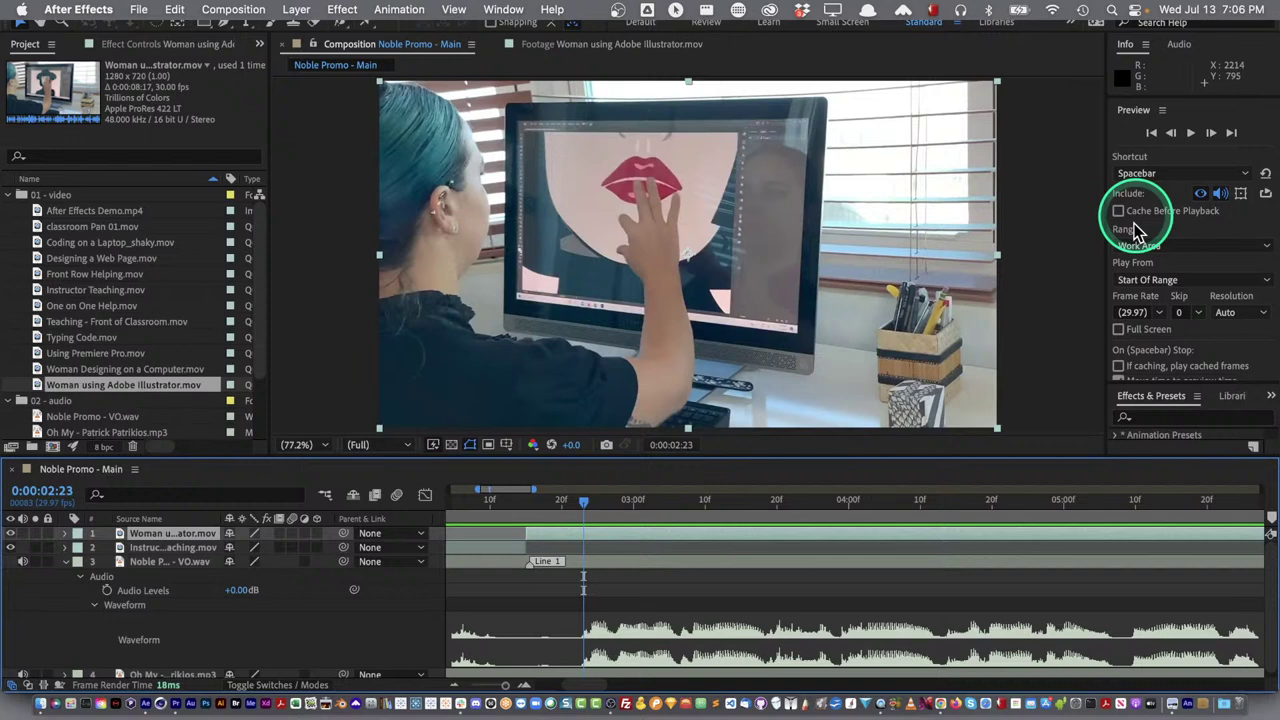
left_click(1160, 280)
left_click(1157, 314)
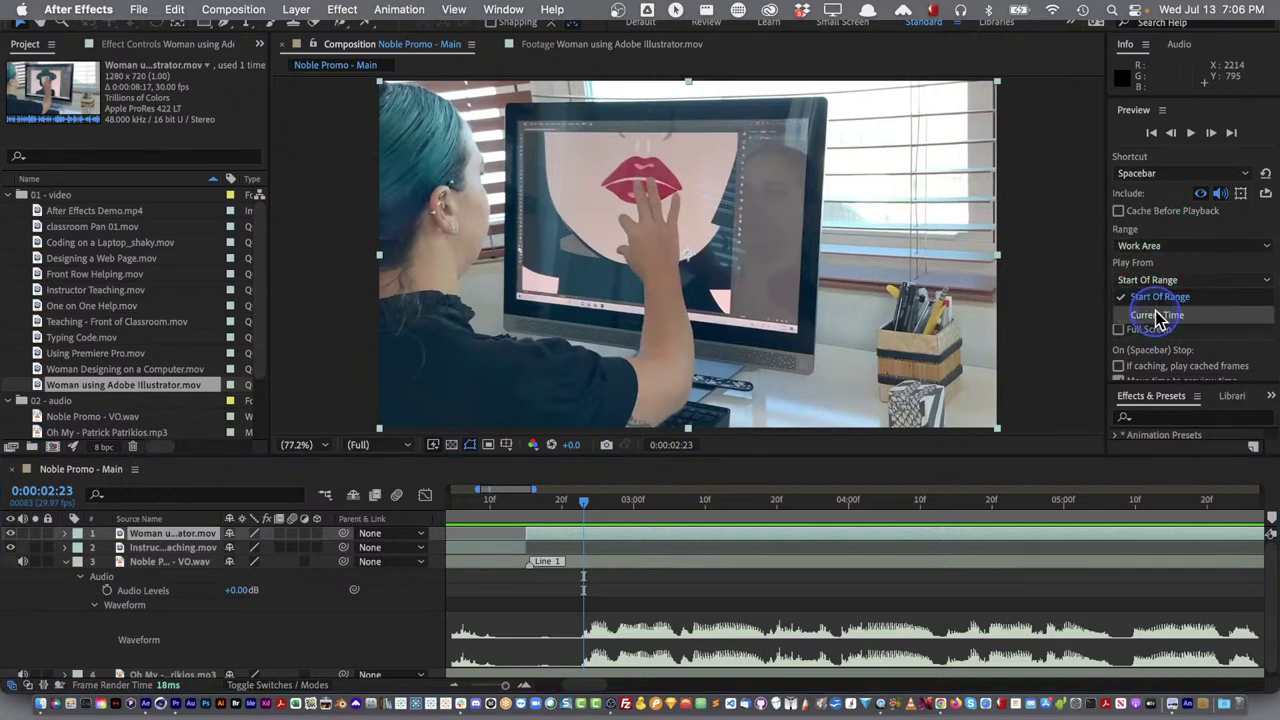
Play the voice-over from 0:00:02:24, place the playhead at 0:00:03:19 and trim the end of the Woman using Adobe Illustrator.mov layer there
left_click(584, 508)
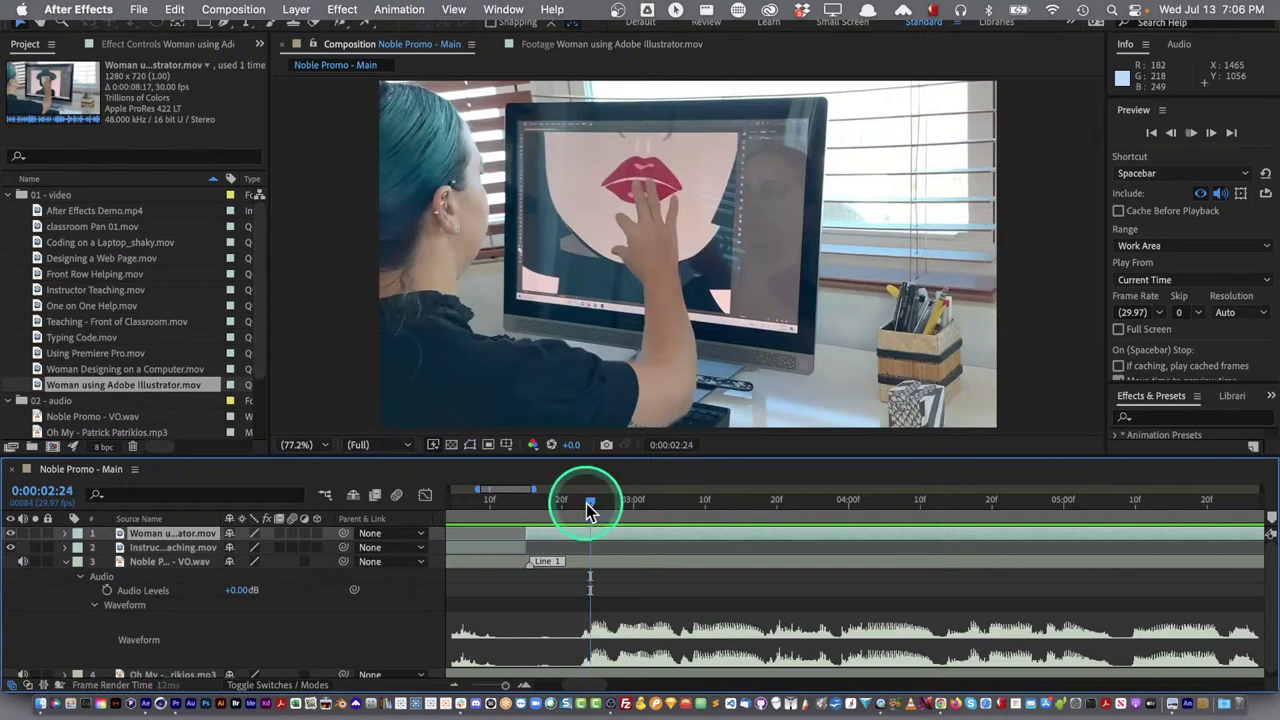
key("space")
left_click(771, 506)
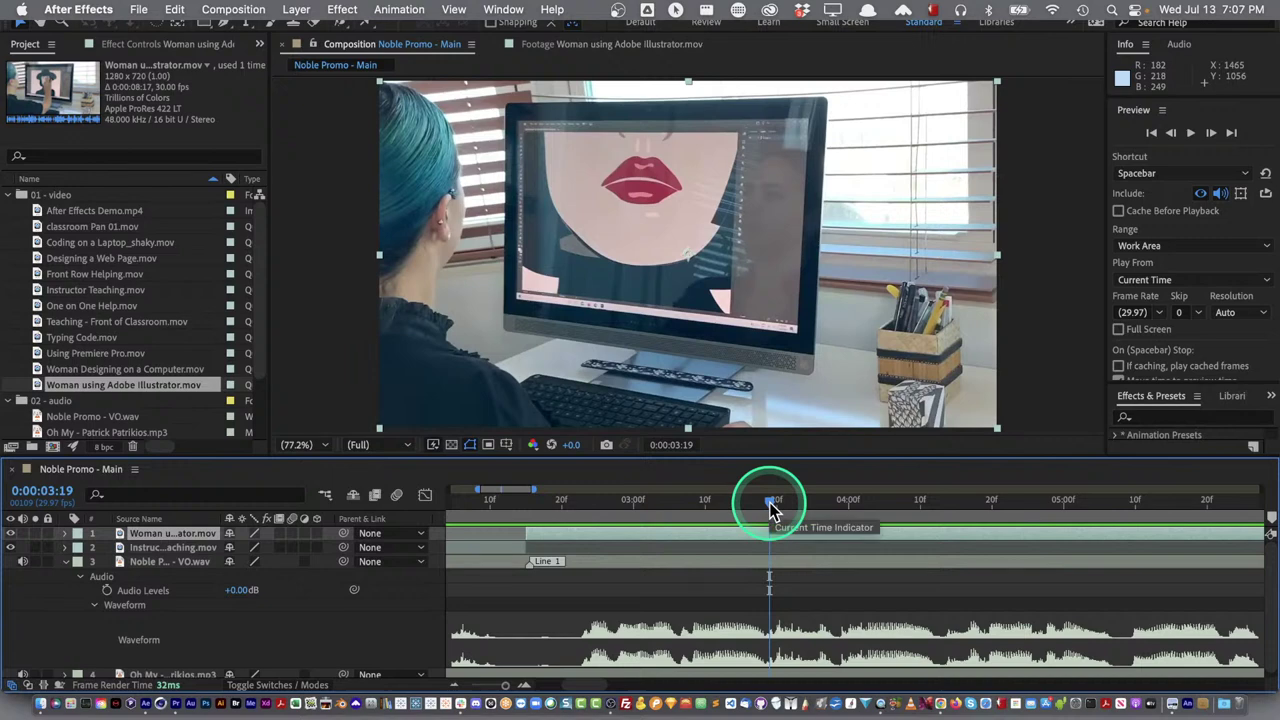
key("semicolon")
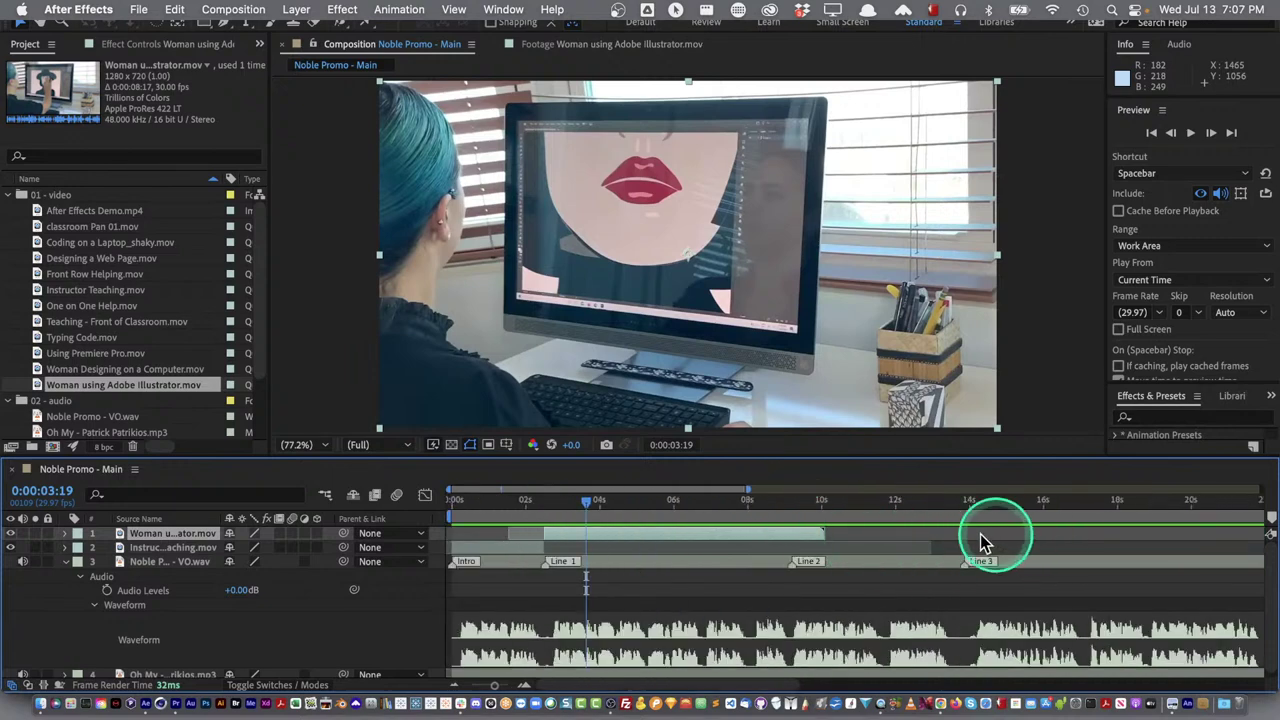
left_click_drag(986, 537, 809, 532)
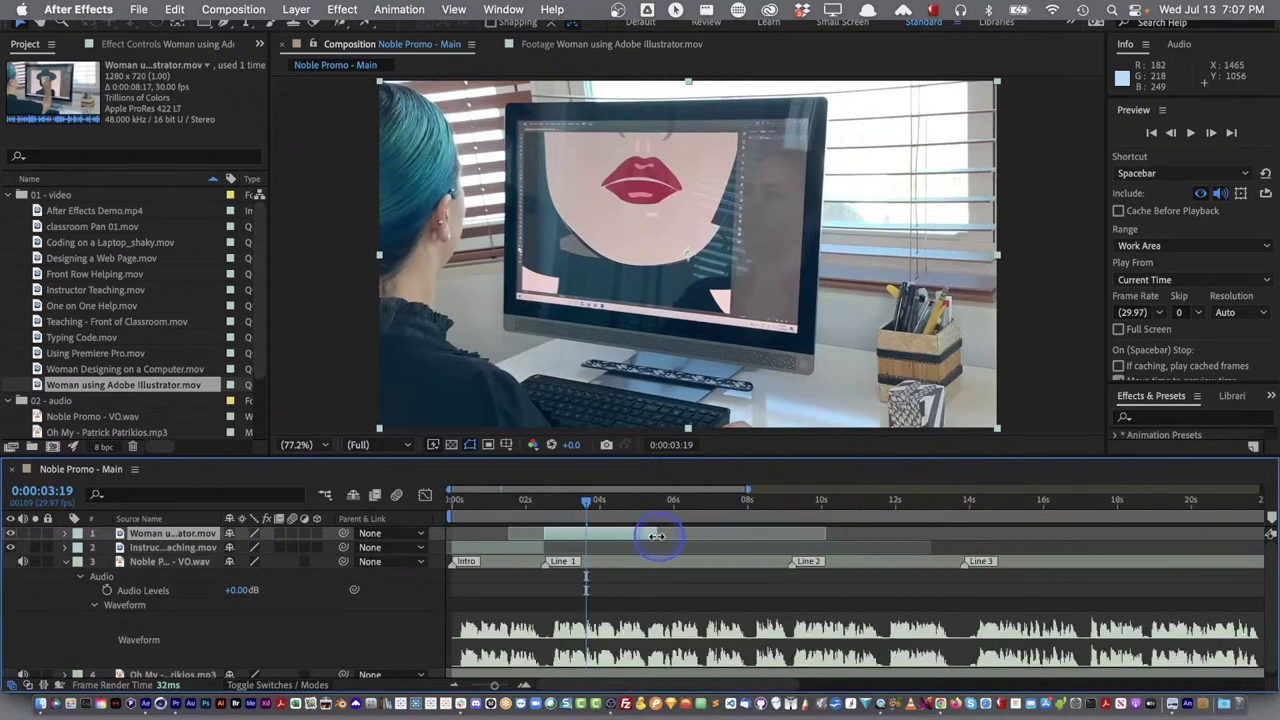
left_click_drag(656, 536, 587, 540)
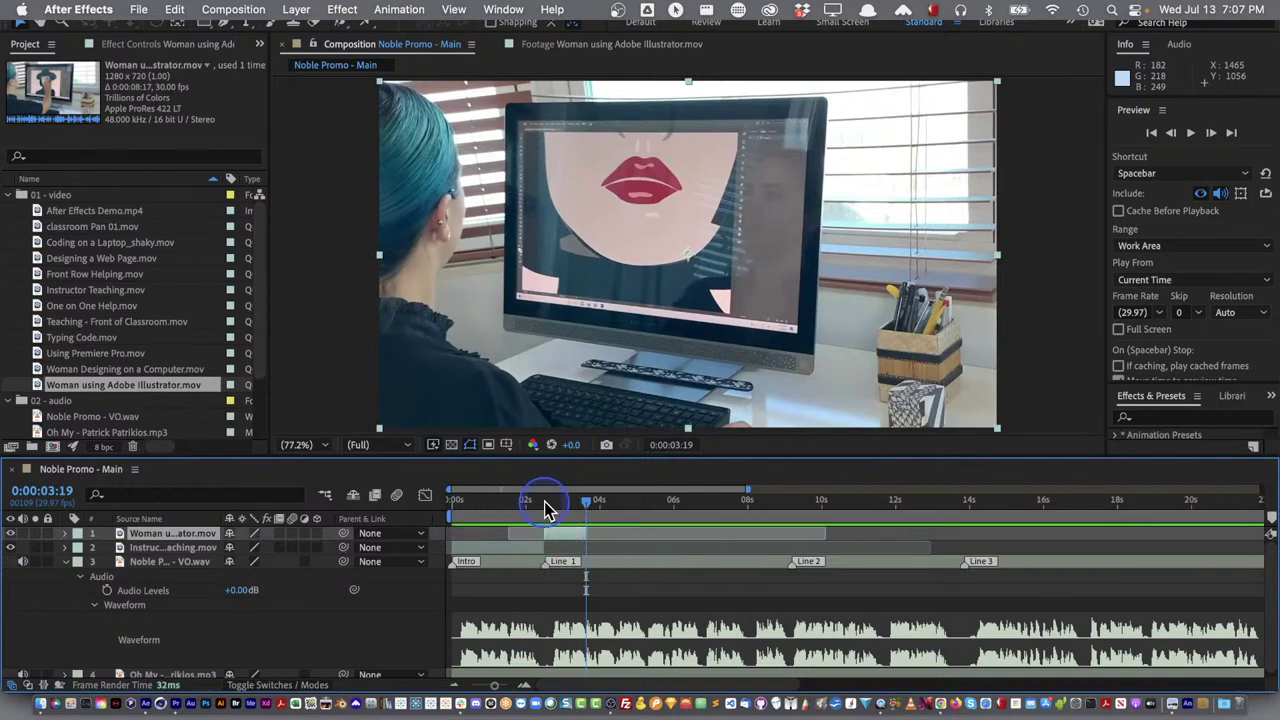
Preview both trimmed clips from the start of the composition and scrub to 0:00:03:02 to check the Illustrator clip
key("Home")
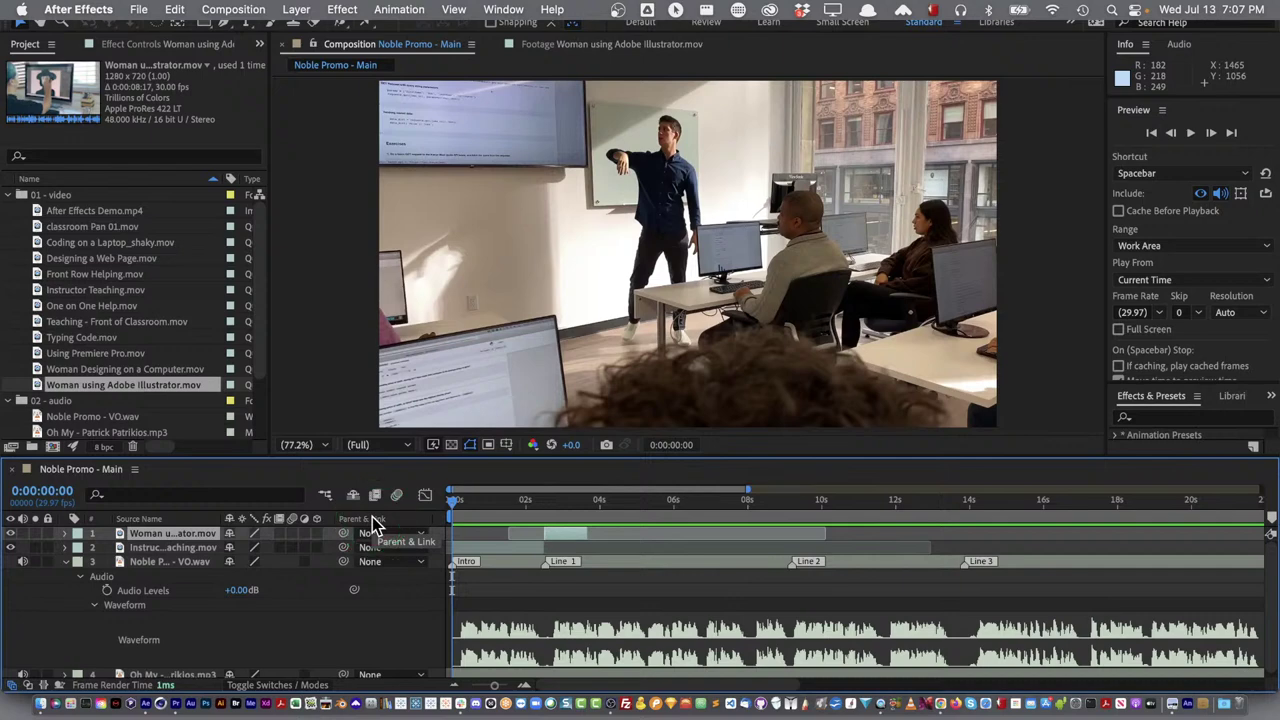
key("space")
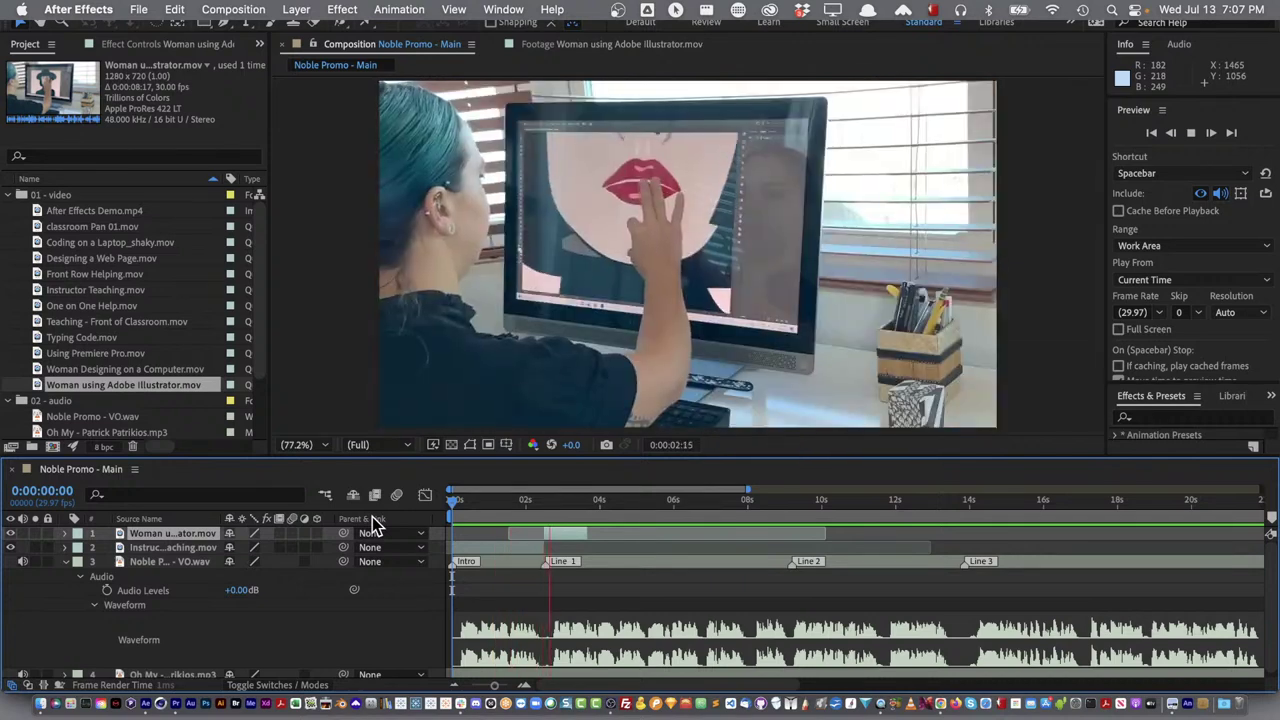
key("space")
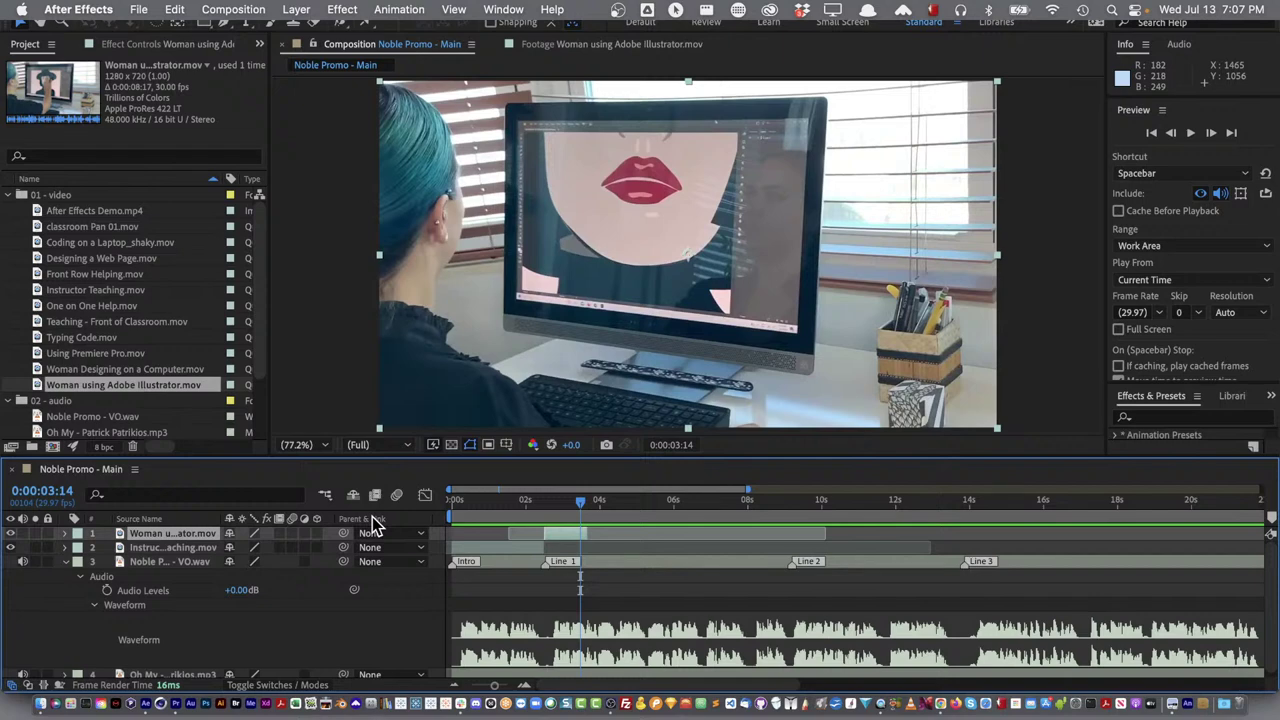
left_click_drag(455, 506, 565, 512)
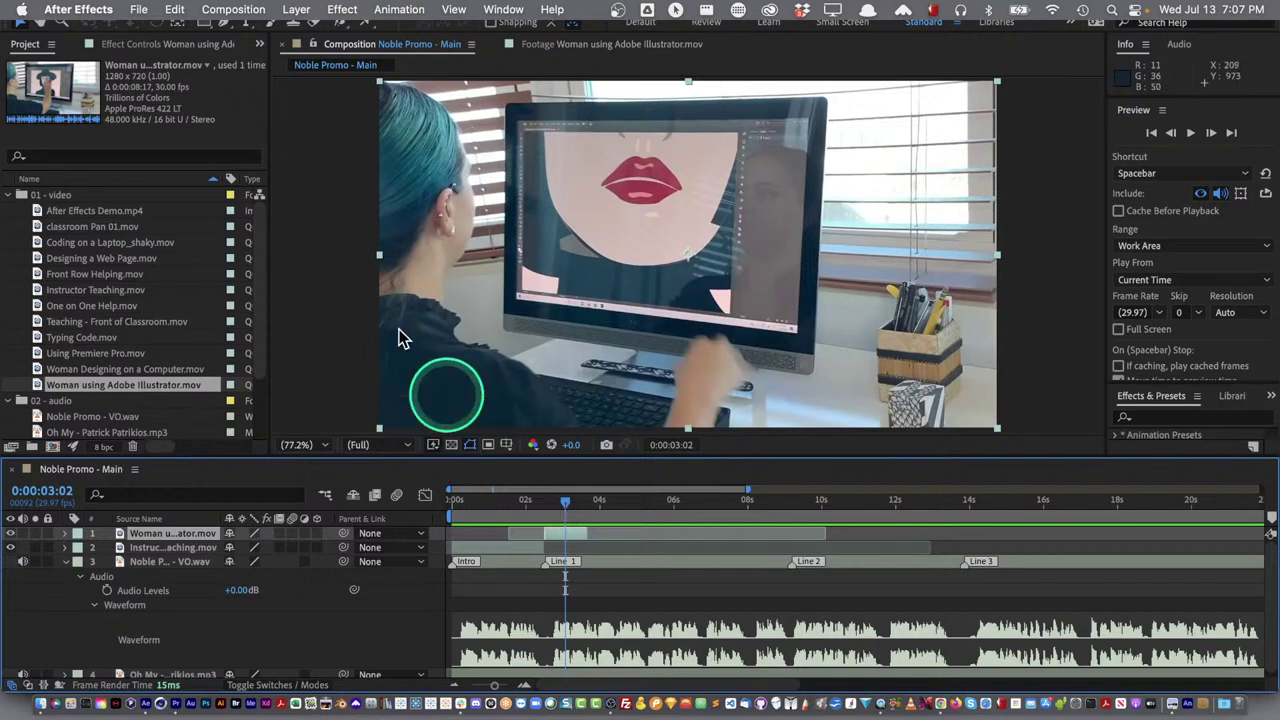
left_click(235, 116)
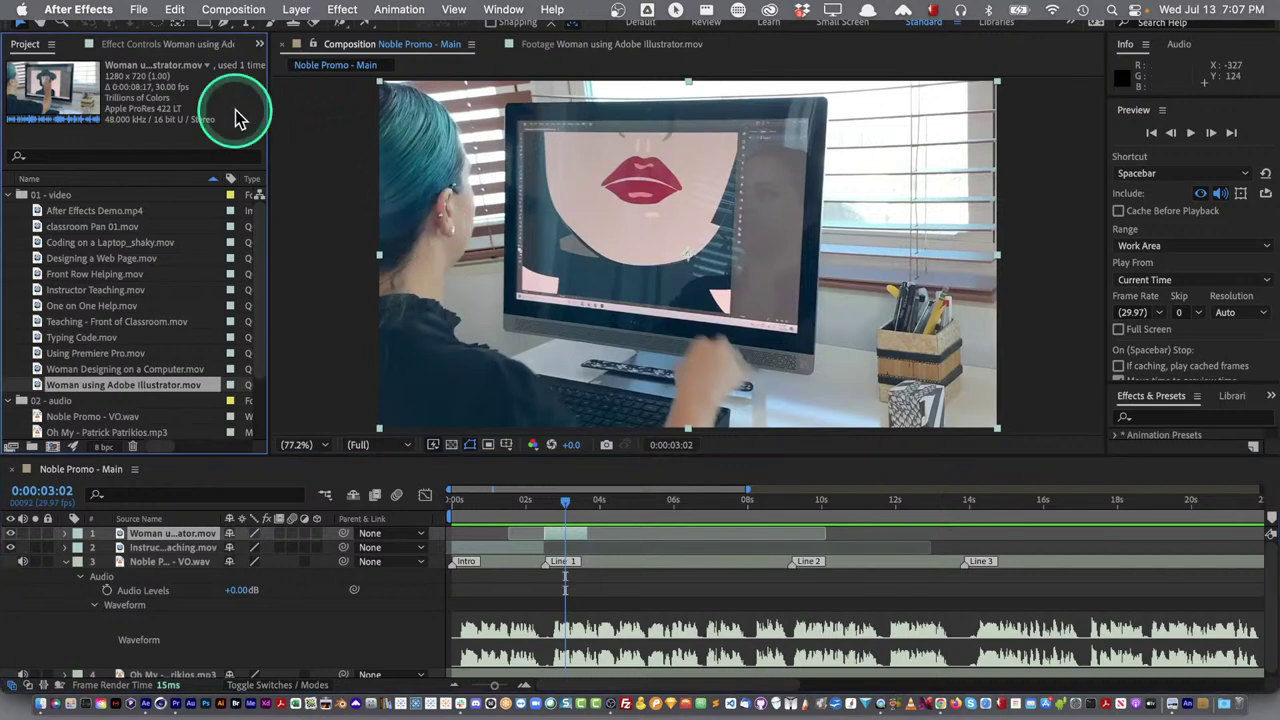
Save the Noble Desktop Promo - Demo project and close it
key("super+s")
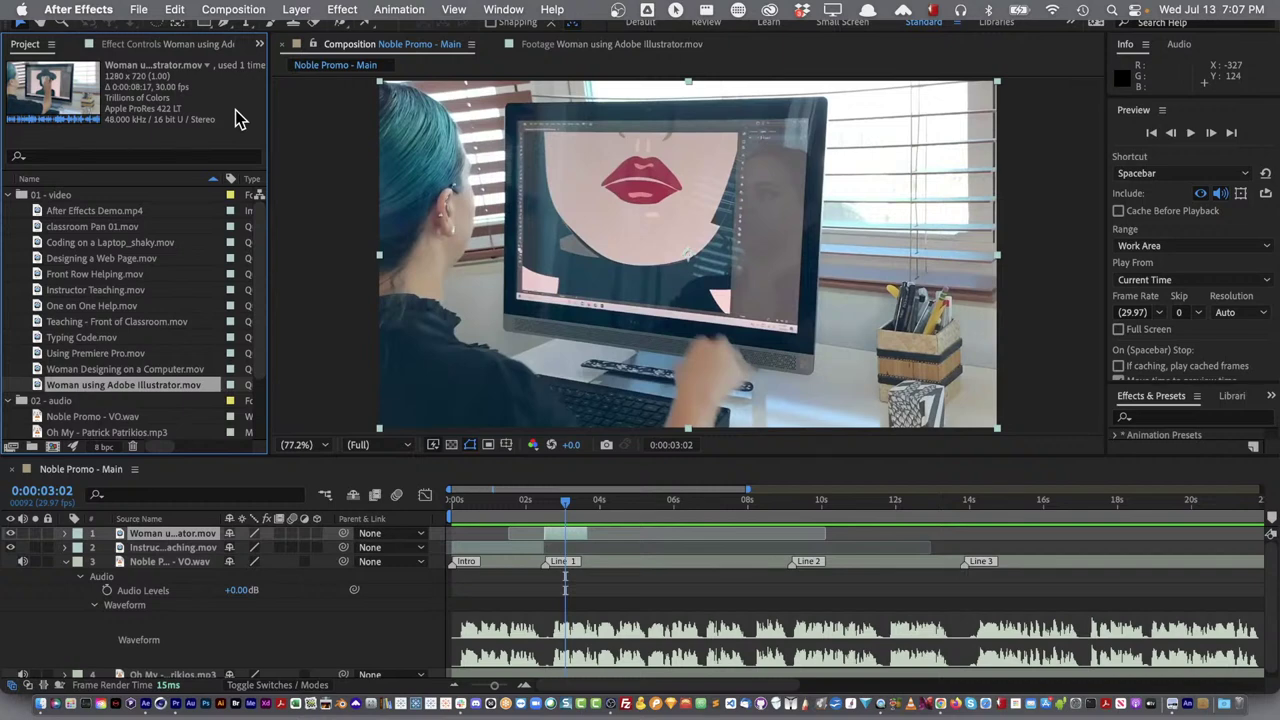
left_click(139, 9)
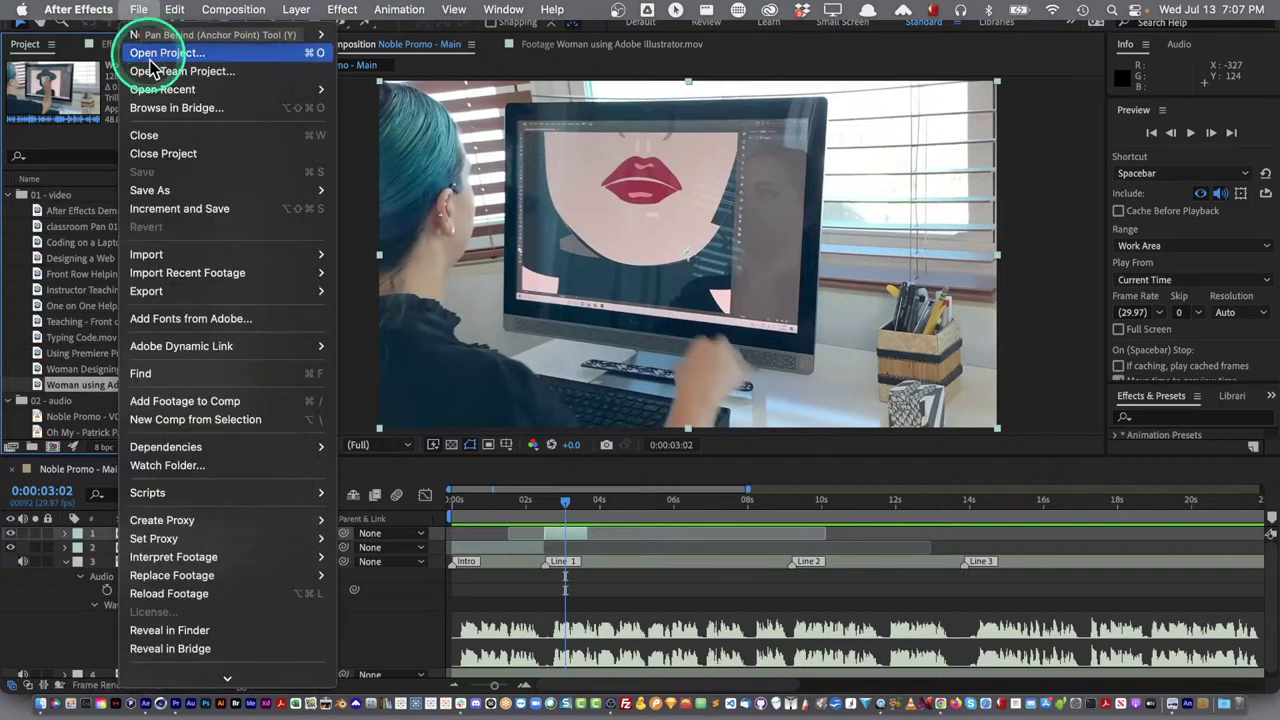
left_click(165, 153)
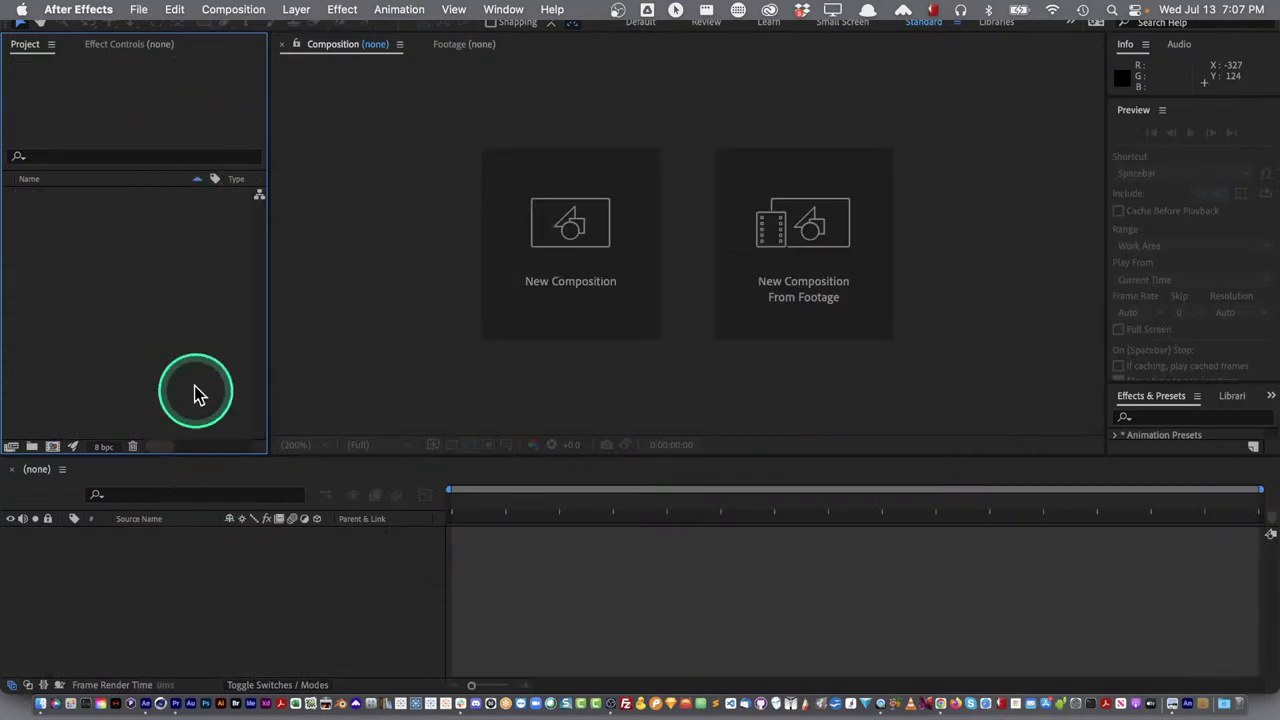
left_click(437, 515)
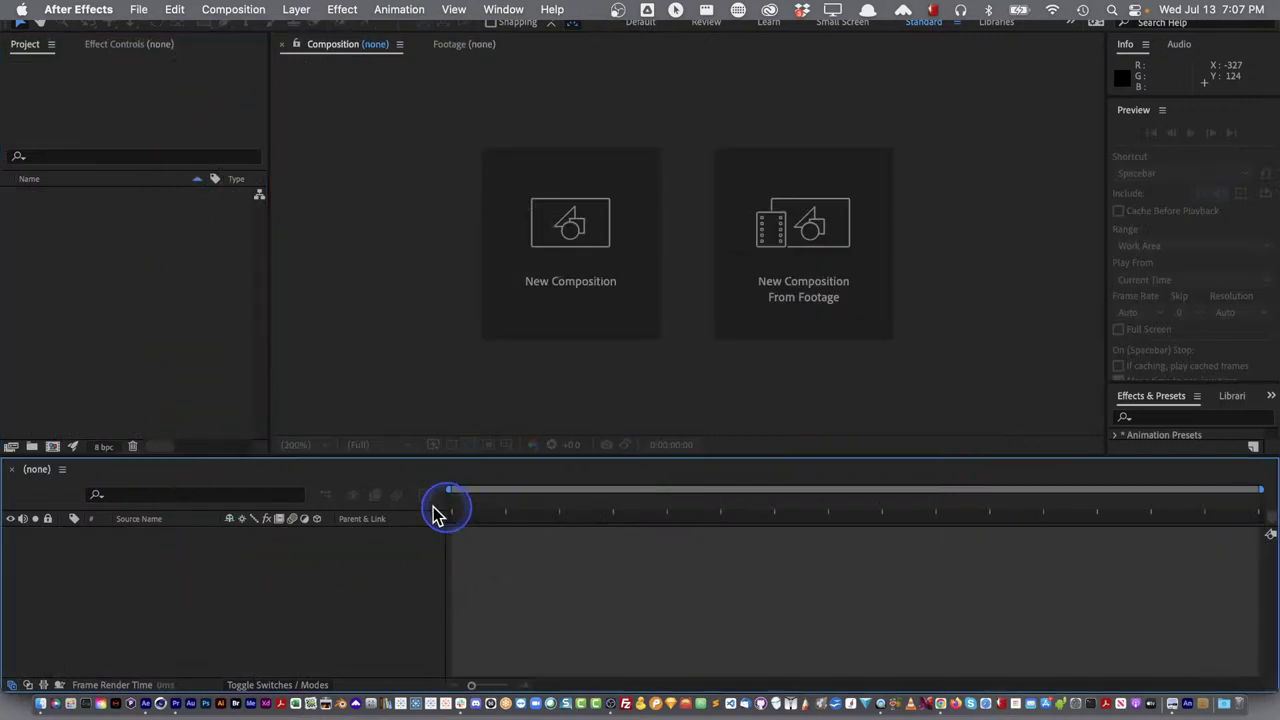
Switch to Premiere Pro and apply Set to Frame Size to the Woman using Adobe Illustrator.mov clip on Video 1
key("super+Tab")
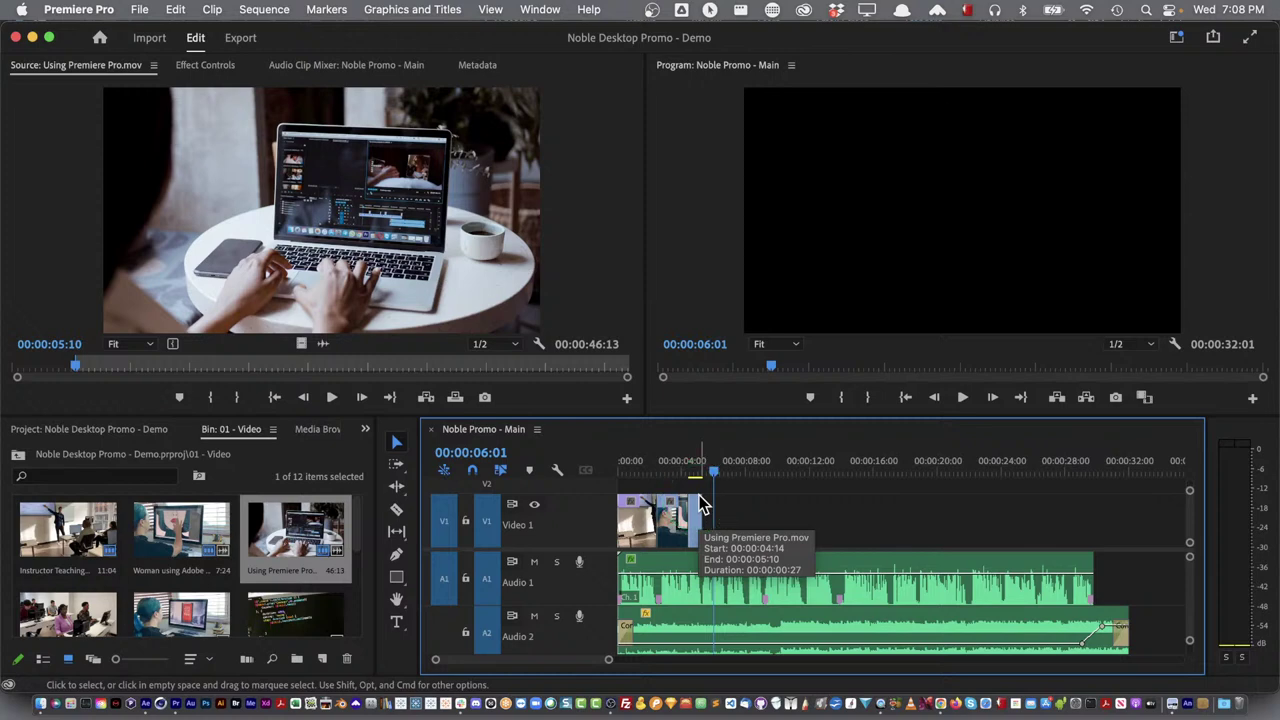
left_click_drag(686, 471, 674, 477)
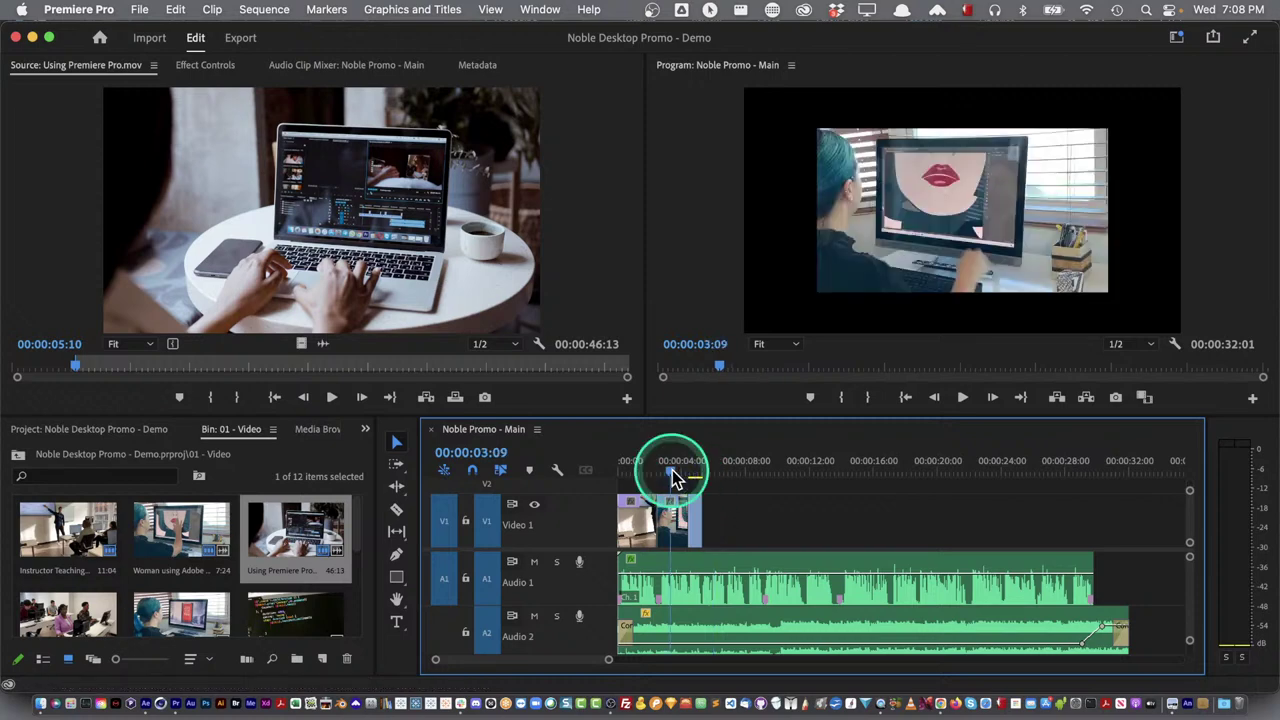
left_click(678, 525)
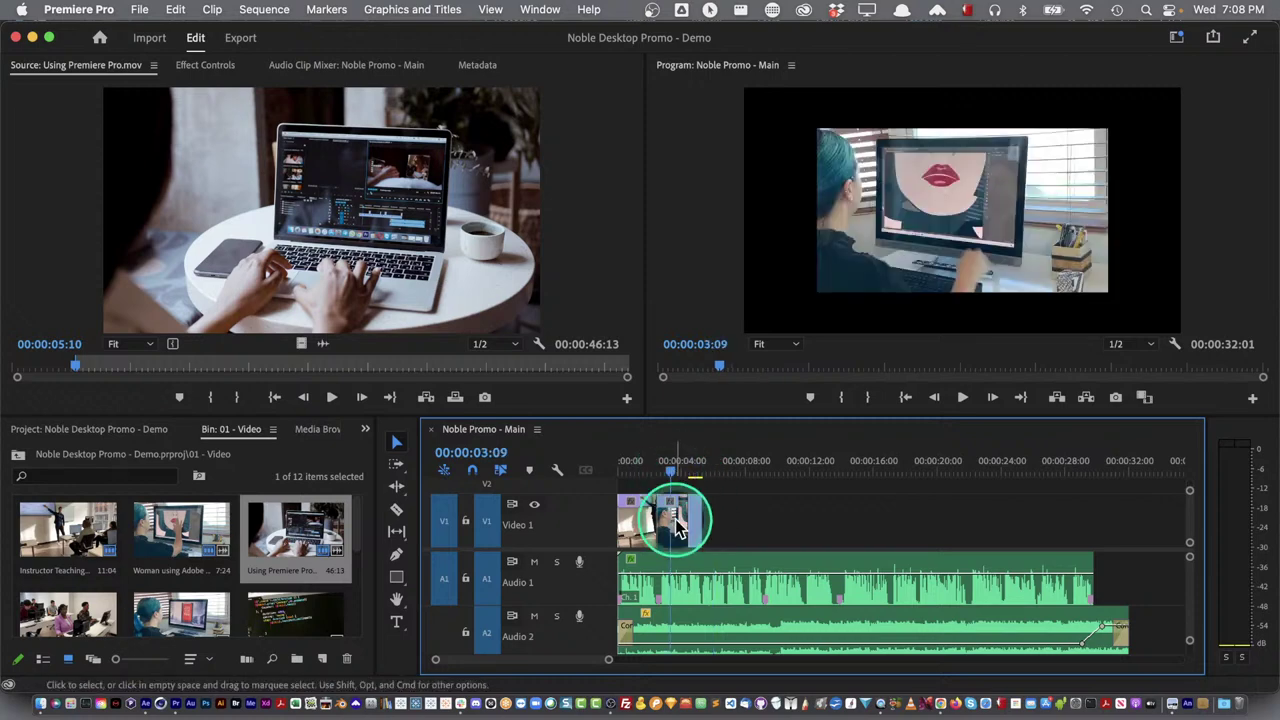
right_click(678, 525)
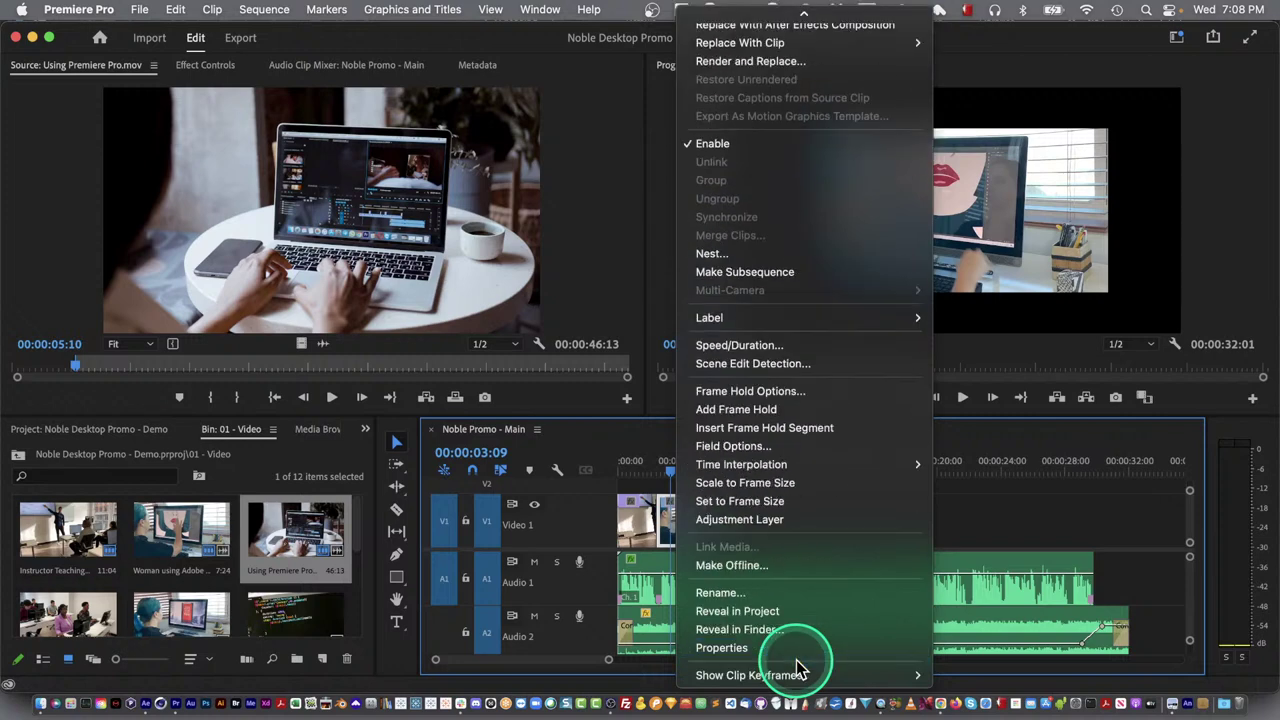
left_click(741, 509)
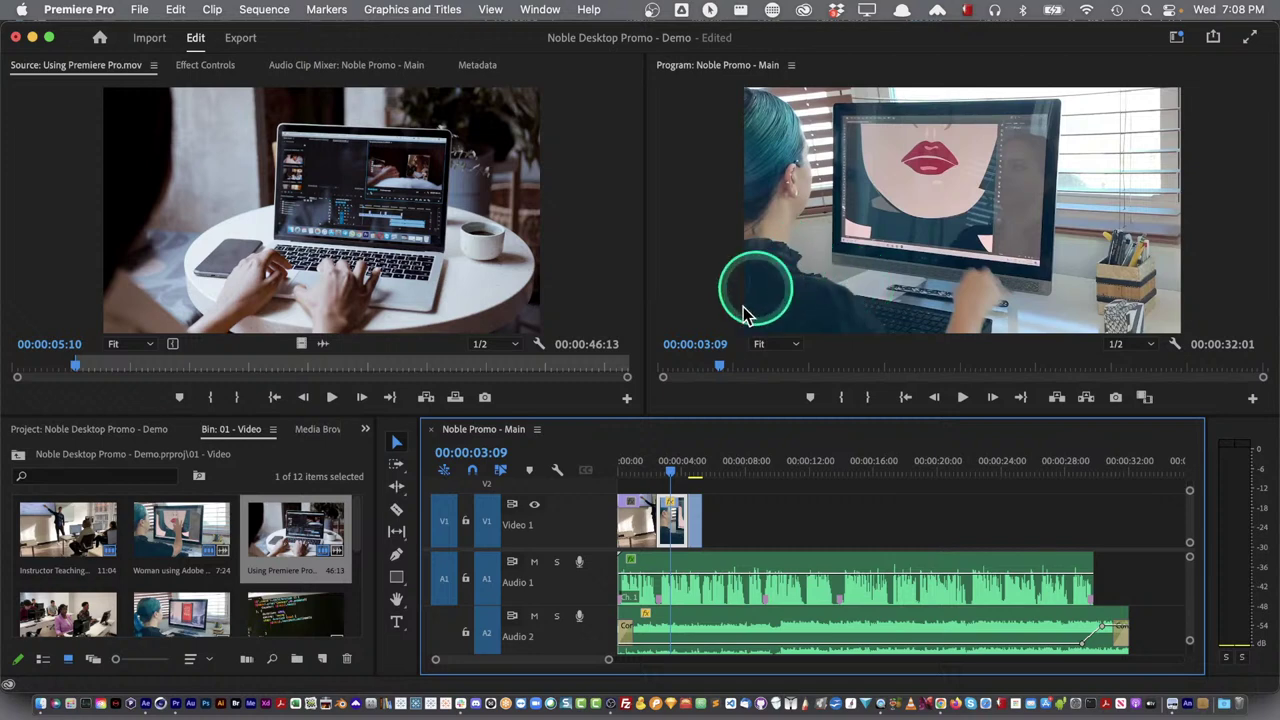
Add a Cross Dissolve at the cut between the Instructor Teaching.mov and Woman using Adobe Illustrator.mov clips
left_click_drag(670, 474, 657, 484)
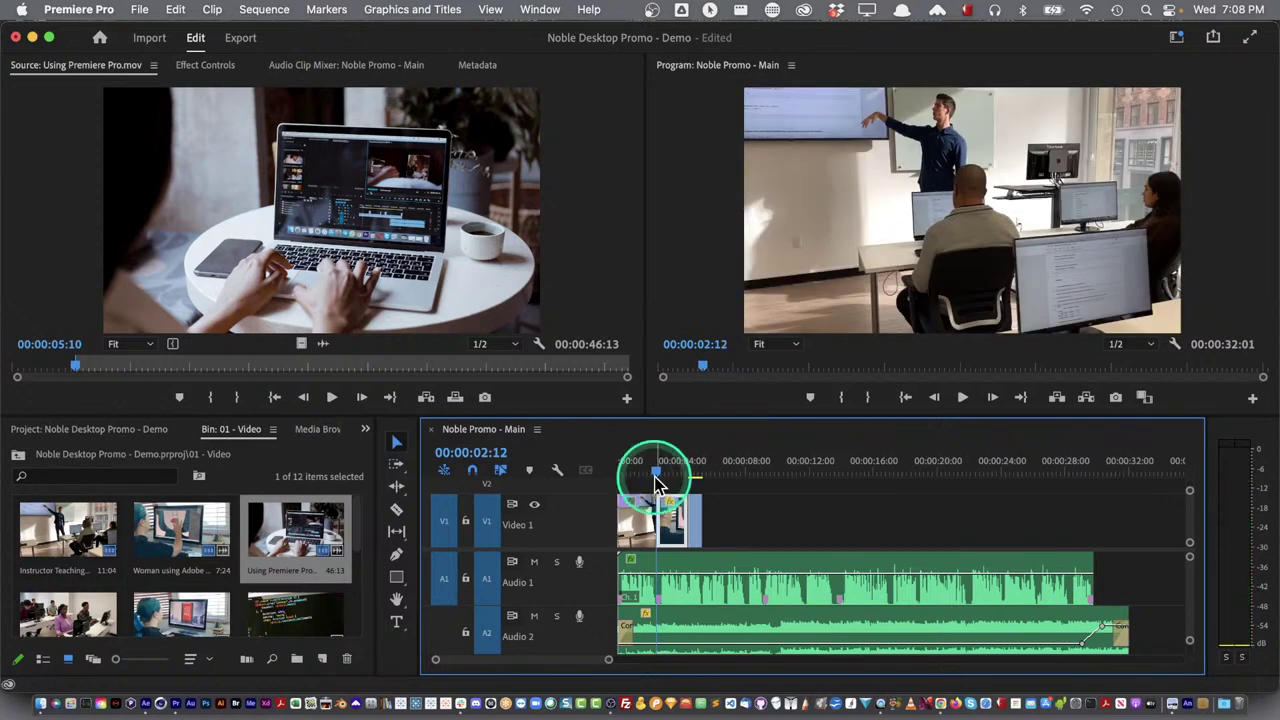
key("=")
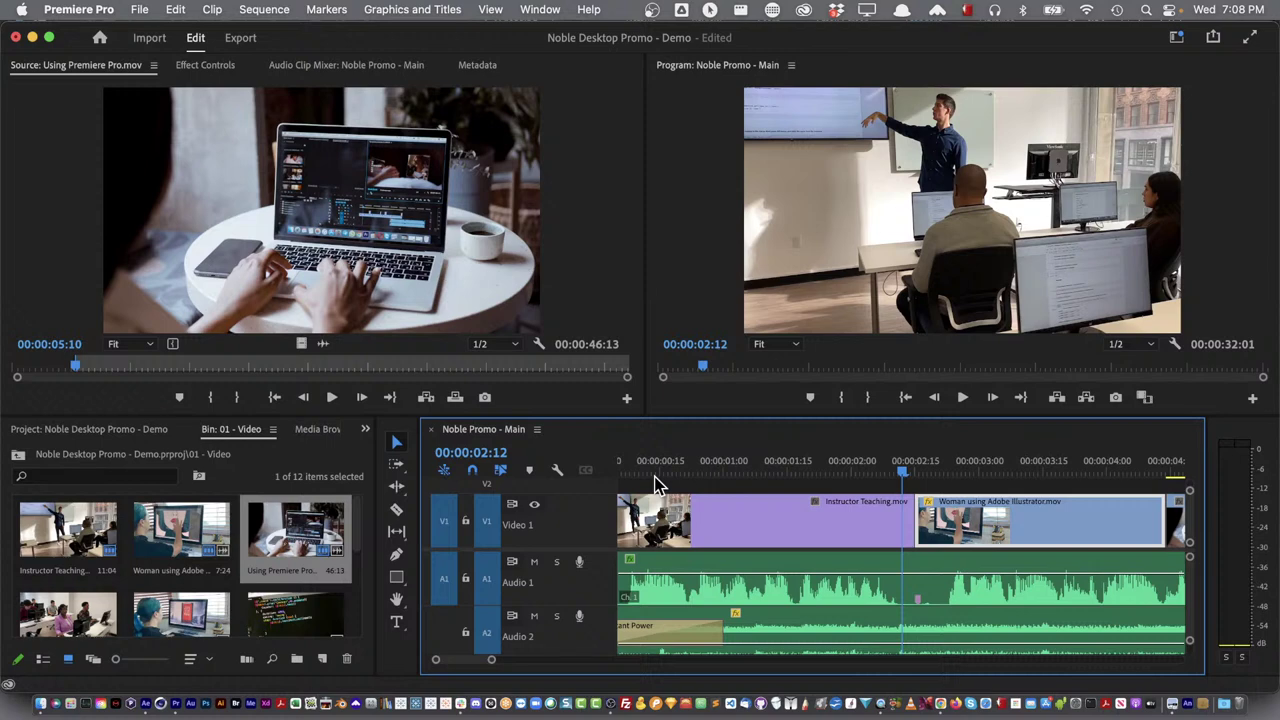
left_click(365, 429)
left_click(395, 540)
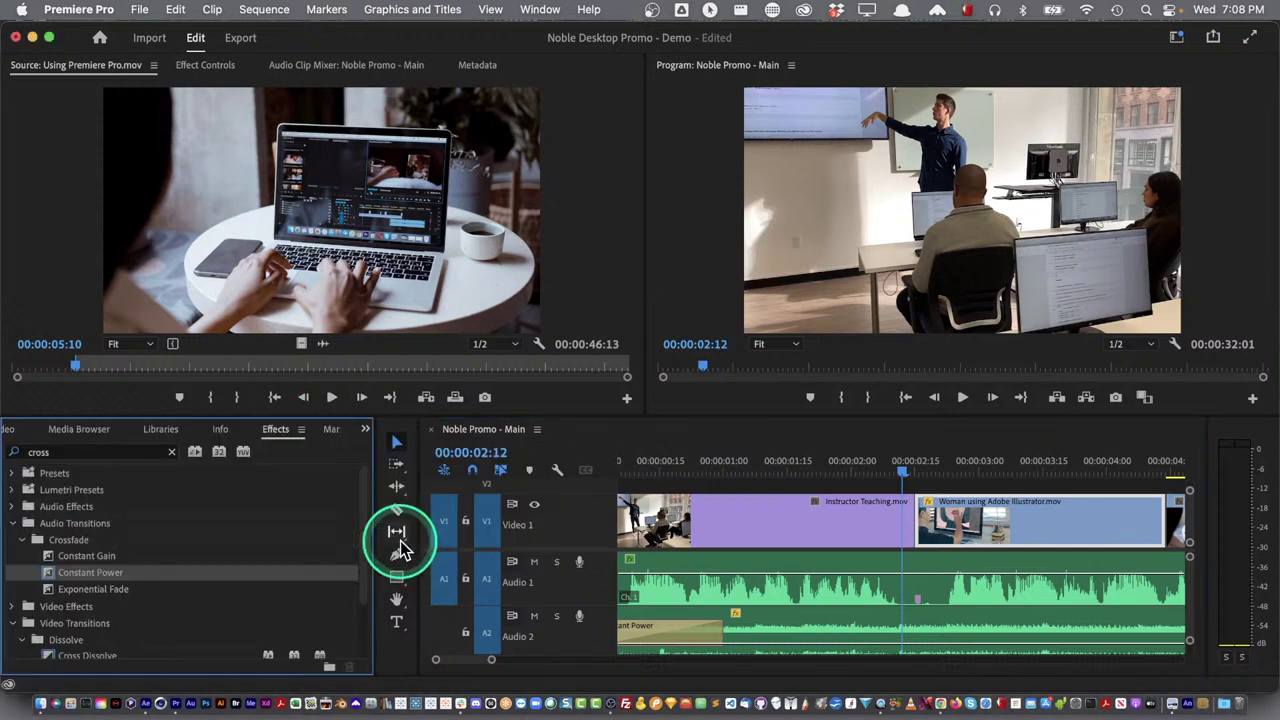
scroll(57, 560, "down", 3)
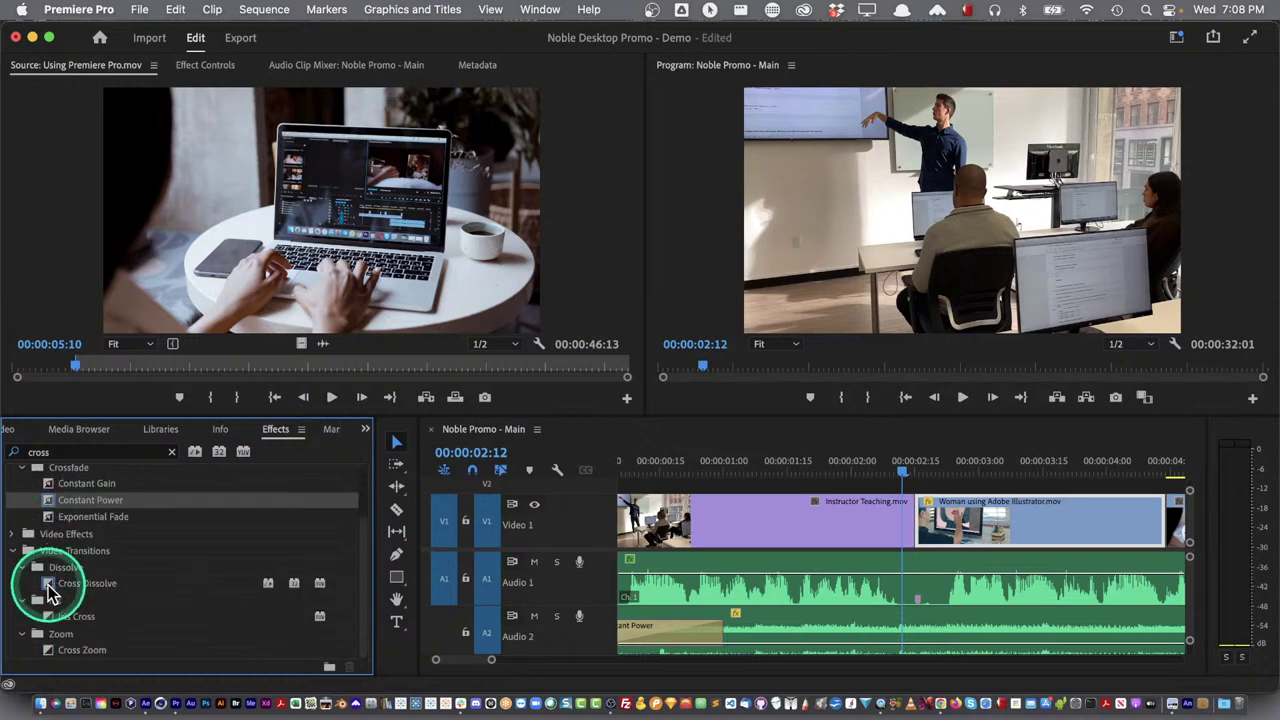
left_click_drag(50, 590, 925, 540)
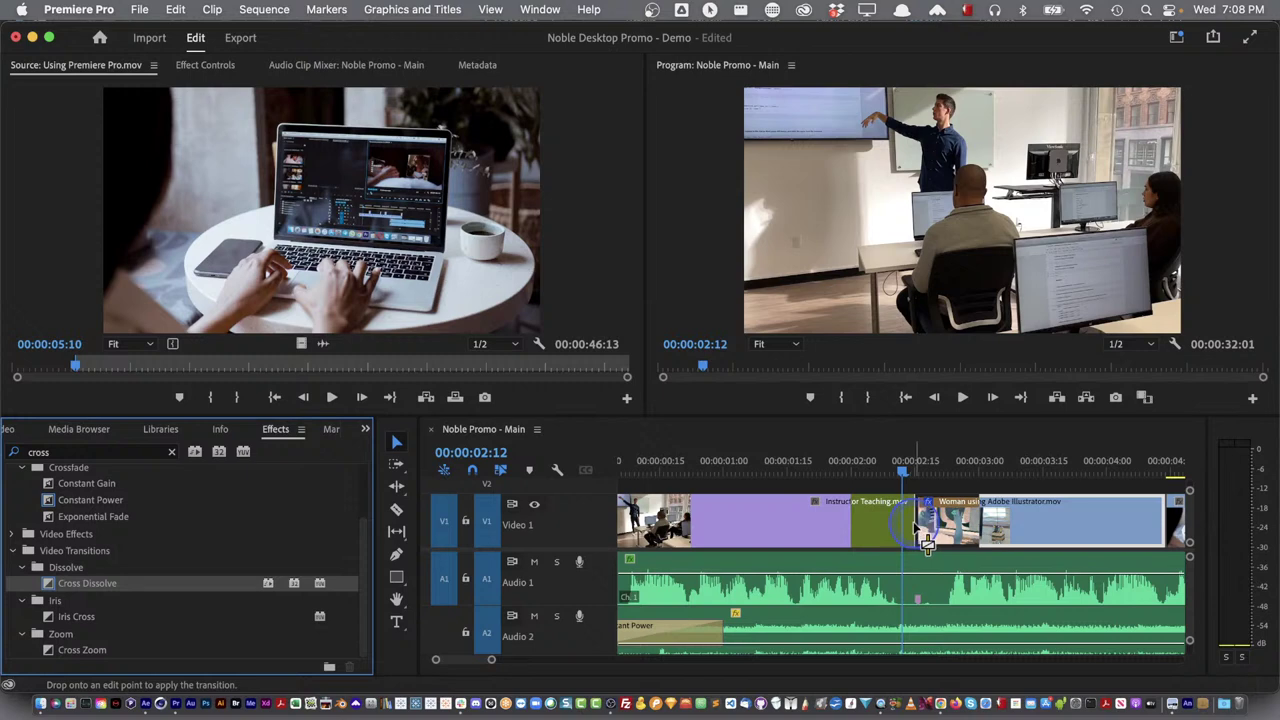
Play the sequence from 00:00:01:24 through the dissolve and stop at 00:00:03:14
left_click(824, 461)
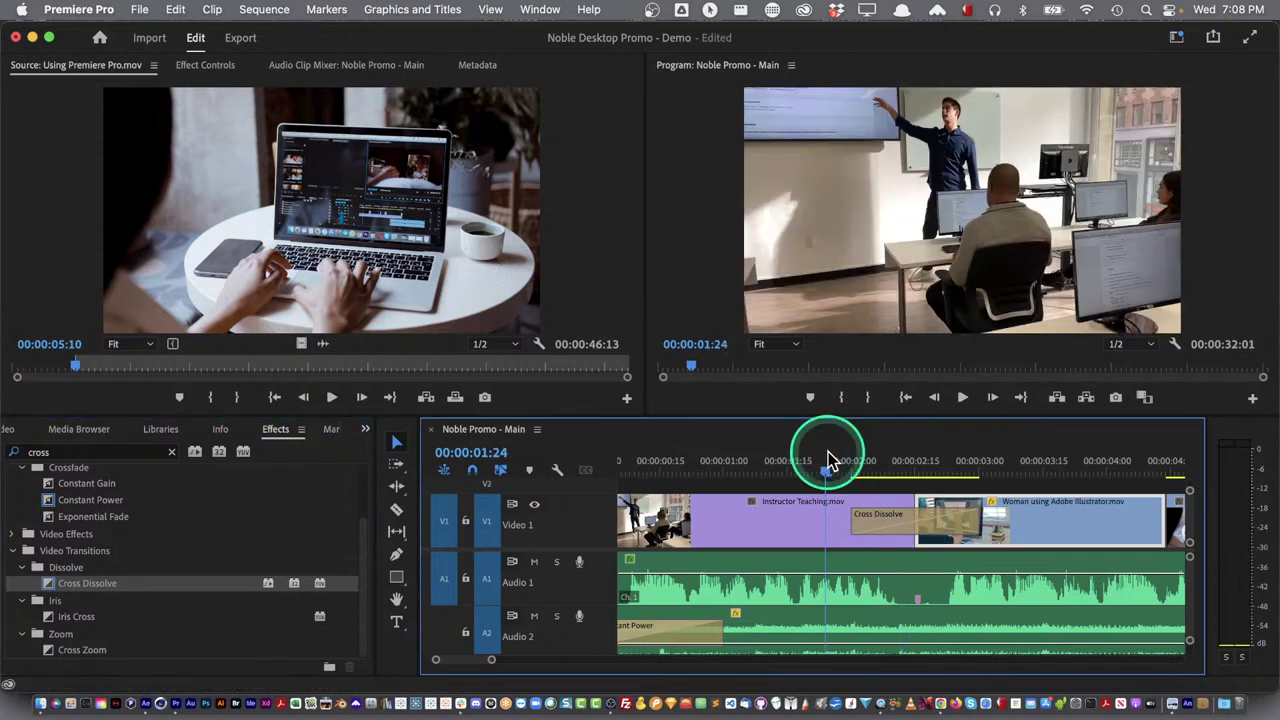
key("space")
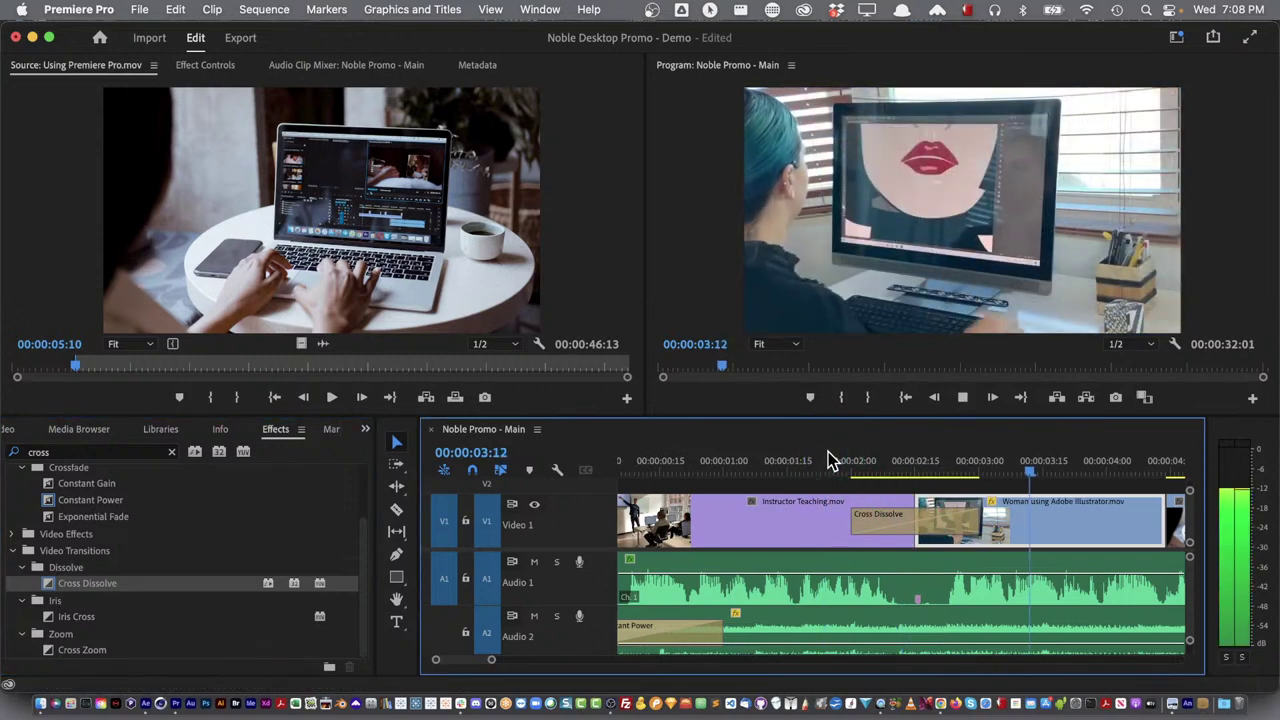
key("space")
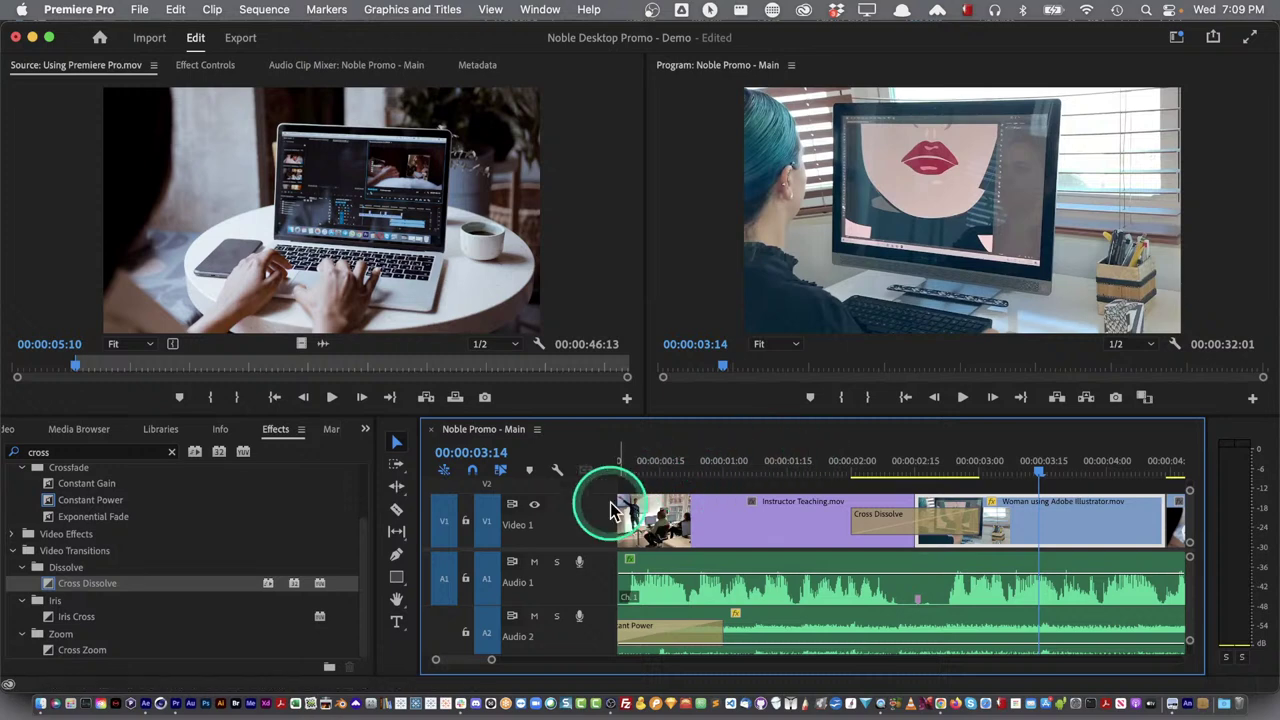
Minimize the track heights, scrub from the sequence start to the middle of the dissolve at 00:00:02:15, and return to 00:00:00:00
key("shift+minus")
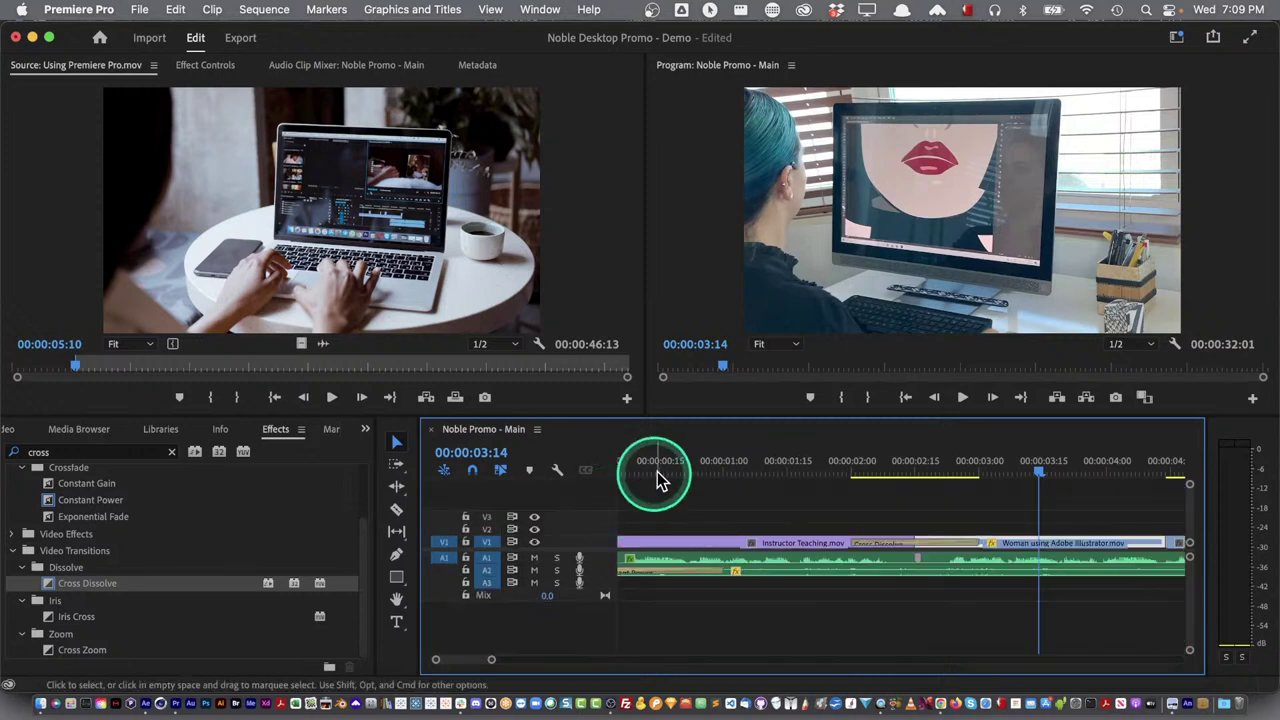
left_click(616, 472)
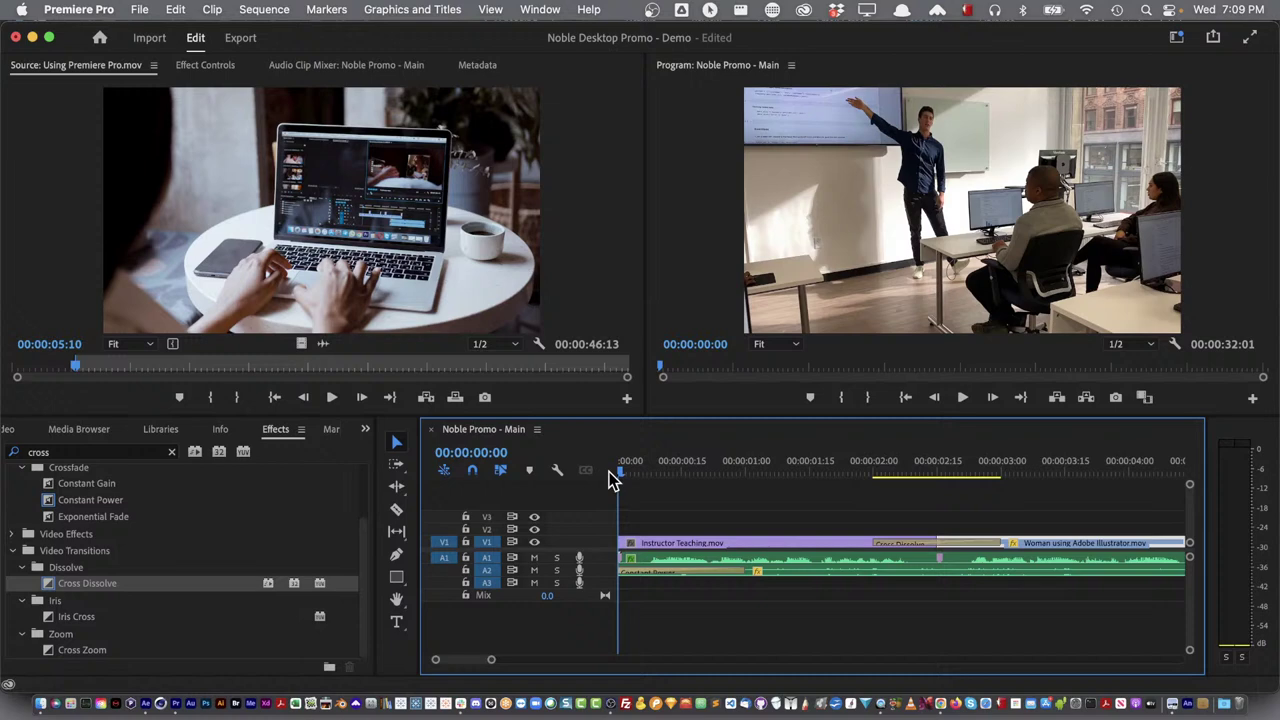
left_click(630, 476)
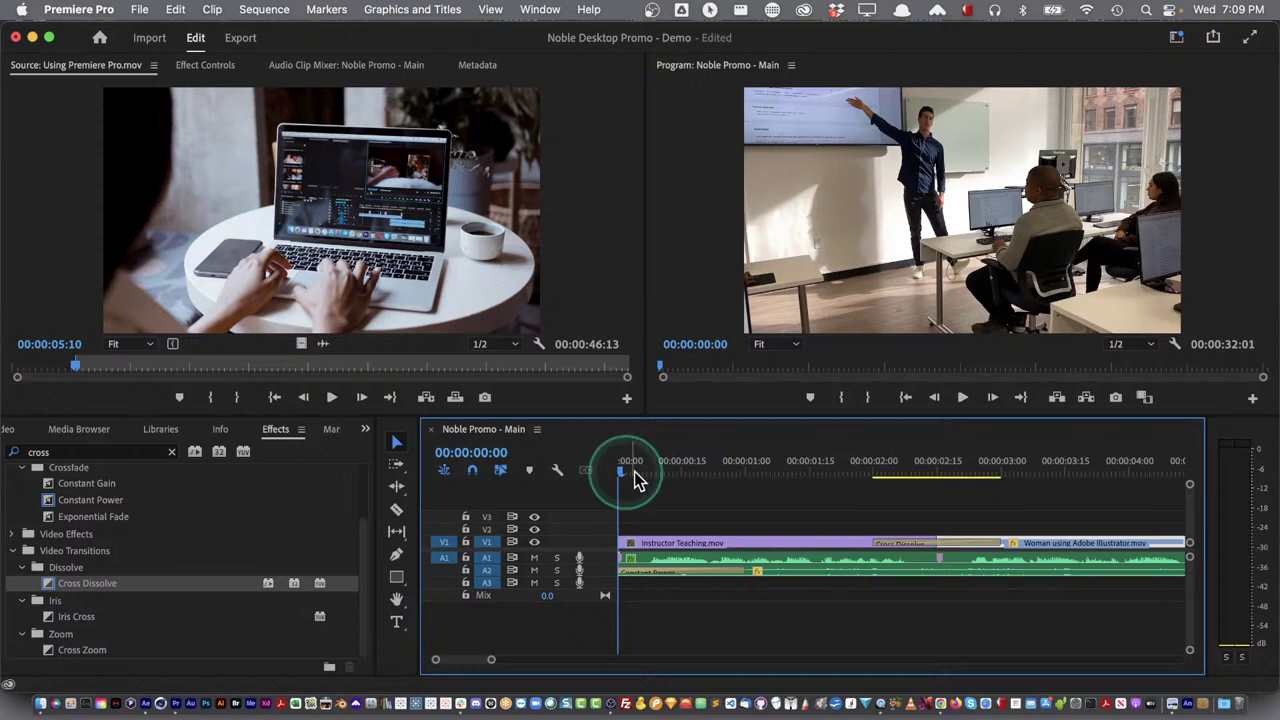
left_click(624, 472)
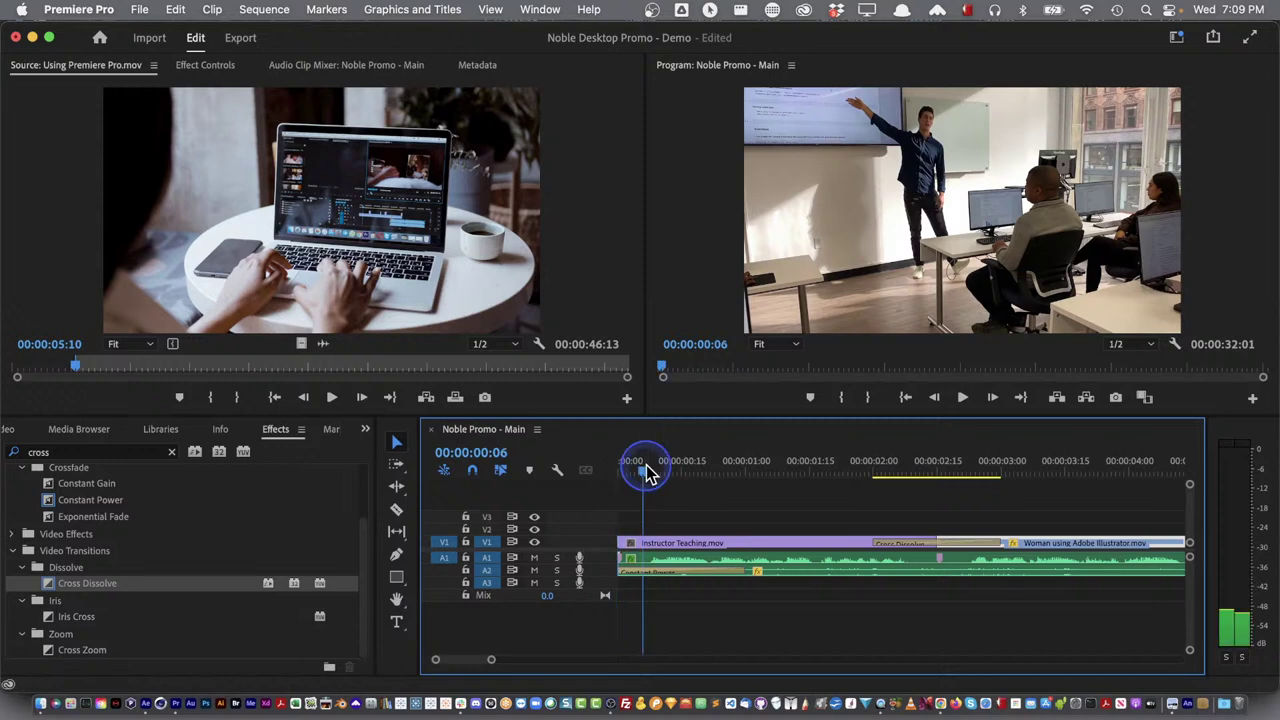
left_click_drag(622, 474, 943, 486)
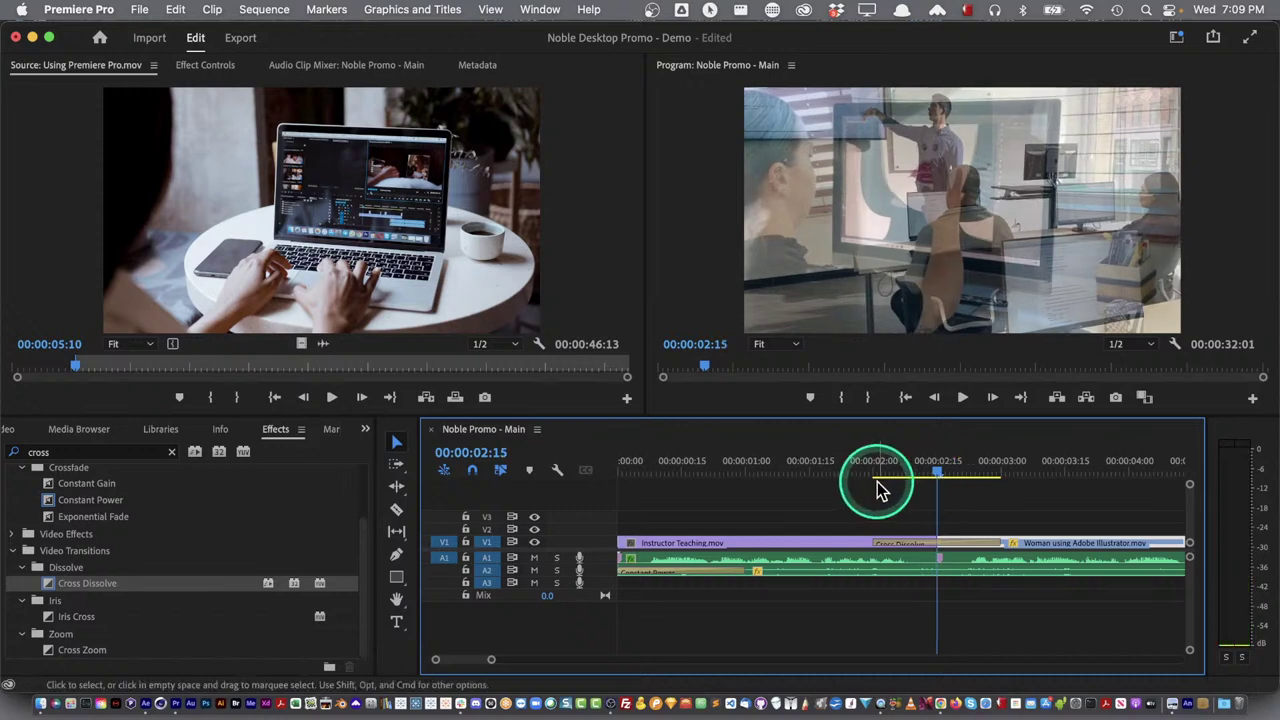
left_click_drag(628, 468, 605, 475)
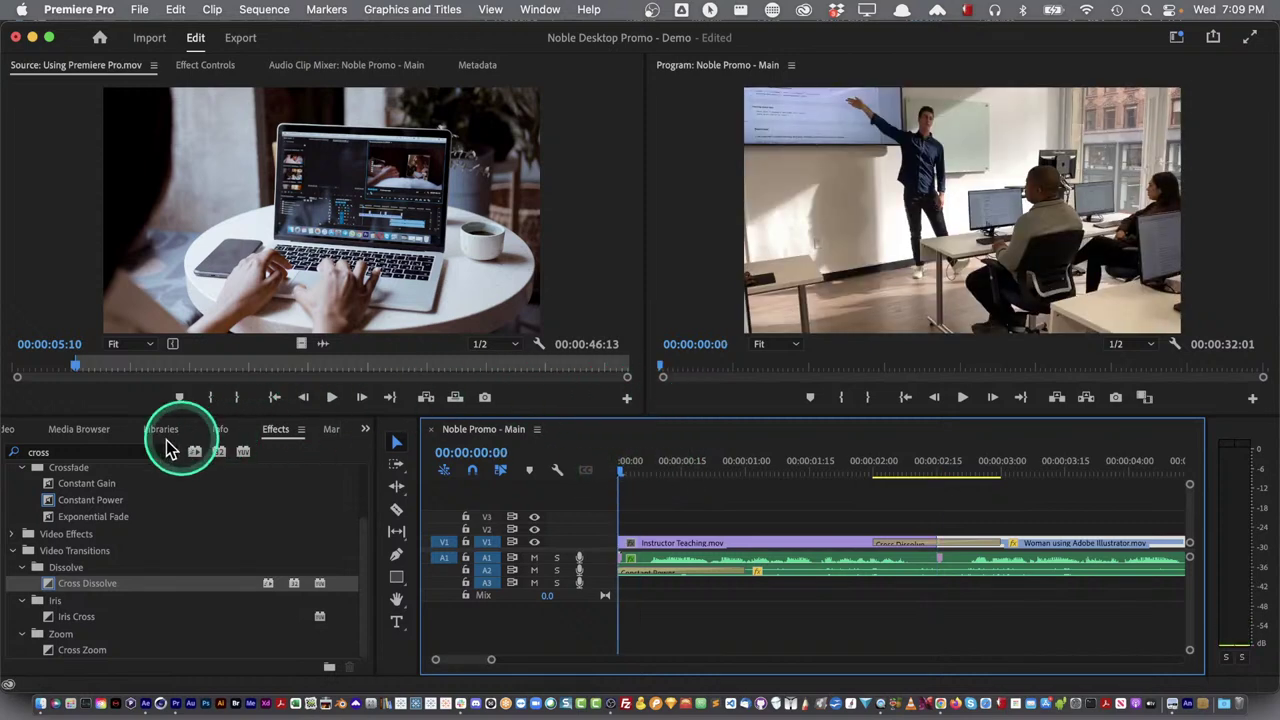
Show the top-level contents of the Noble Desktop Promo - Demo project in place of the effects list
scroll(50, 520, "up", 3)
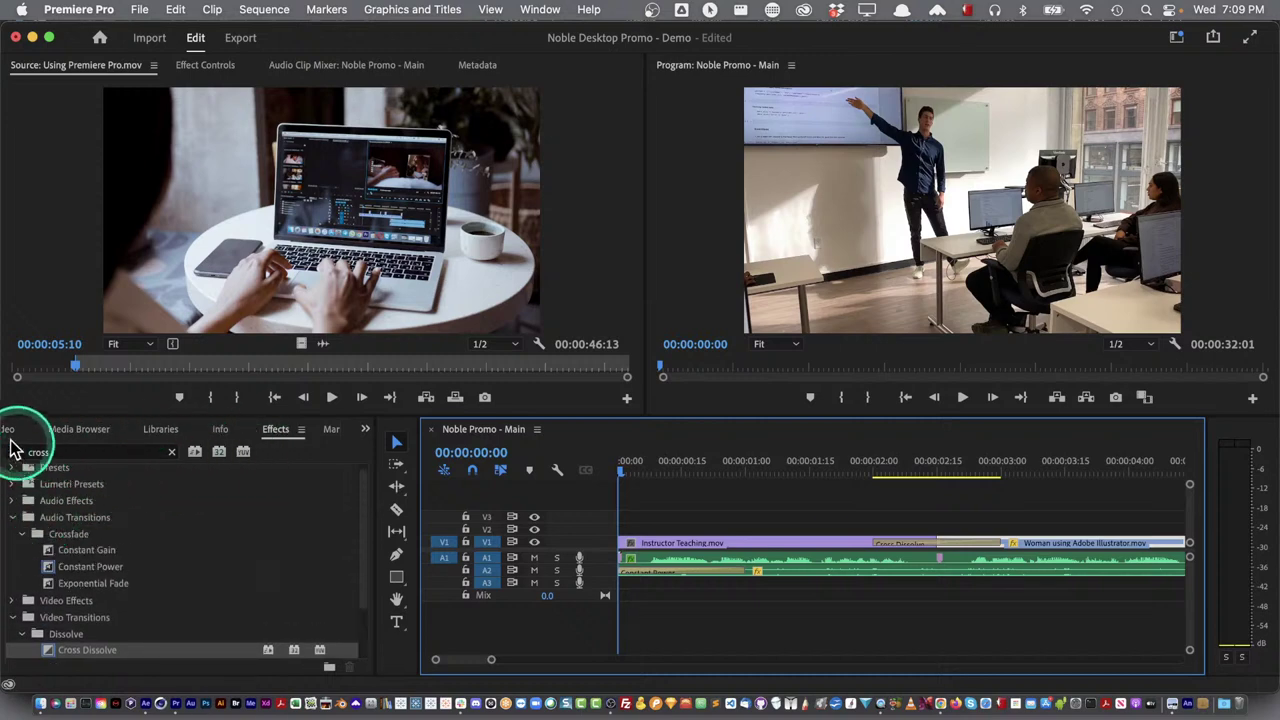
scroll(12, 436, "down", 2)
scroll(12, 436, "up", 6)
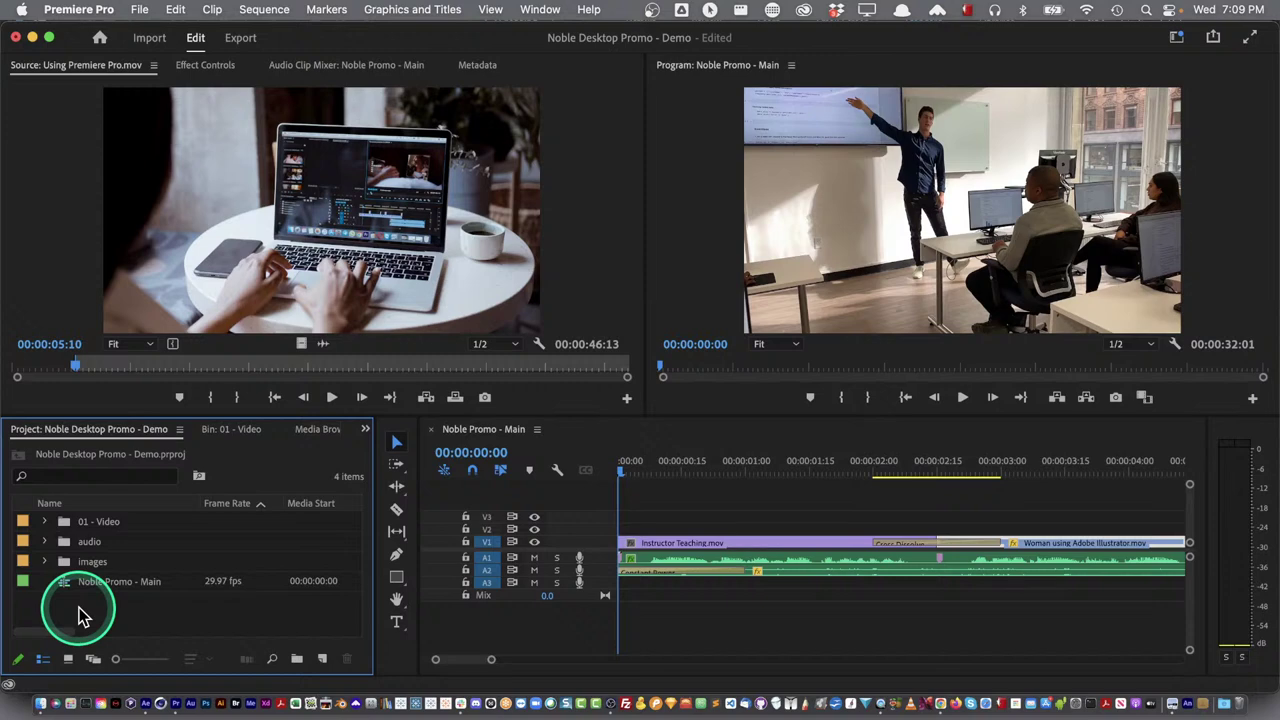
Switch to After Effects and open Complete - Noble Desktop - Logo Animation.aep from the AE folder
key("super+Tab")
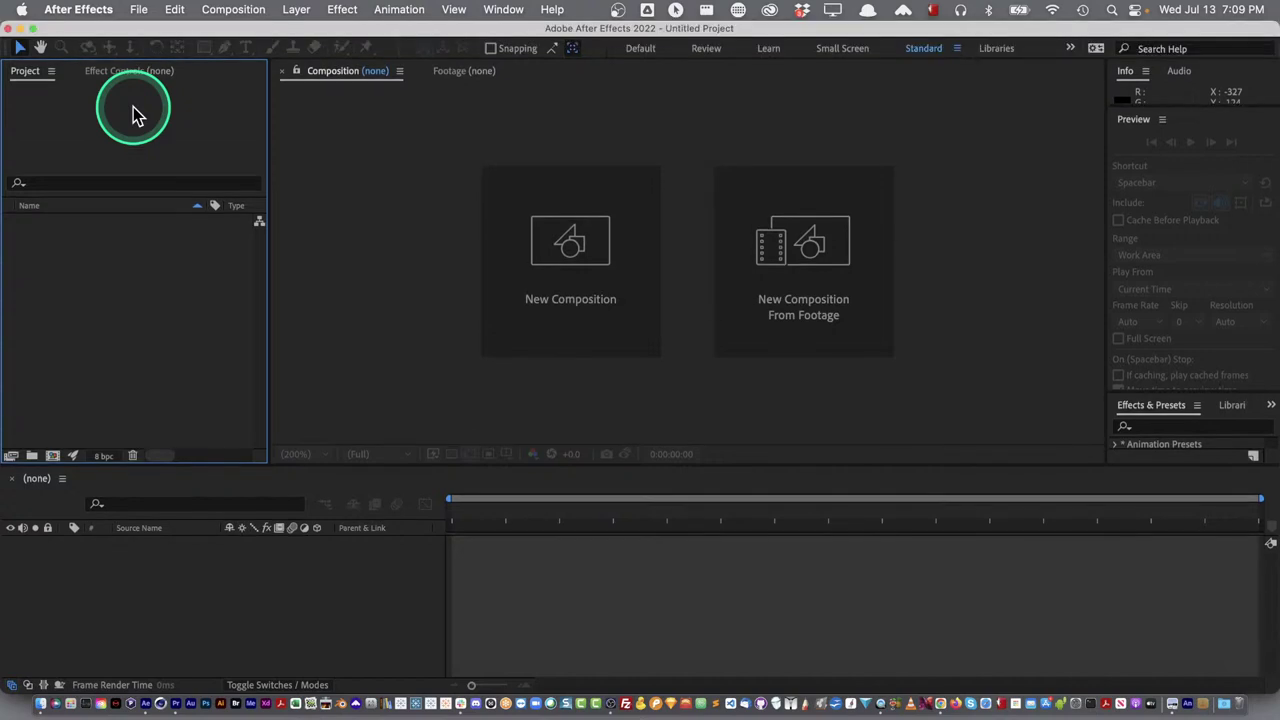
left_click(138, 12)
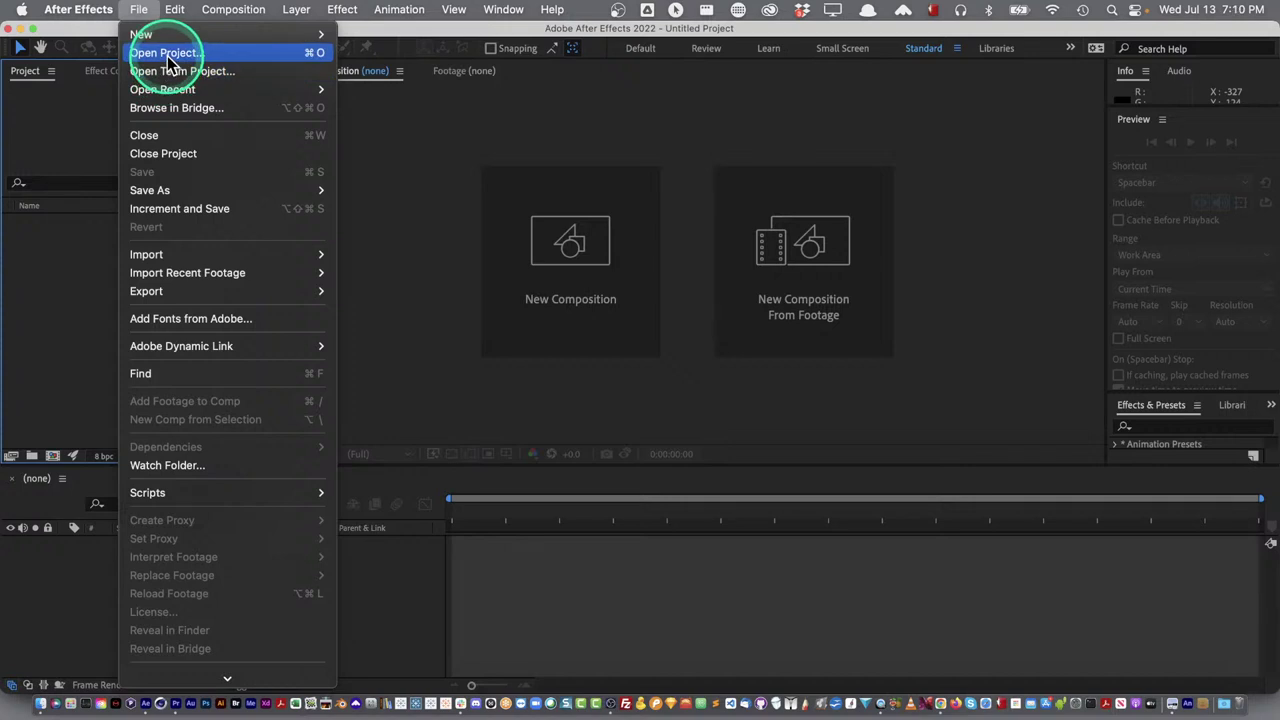
left_click(167, 54)
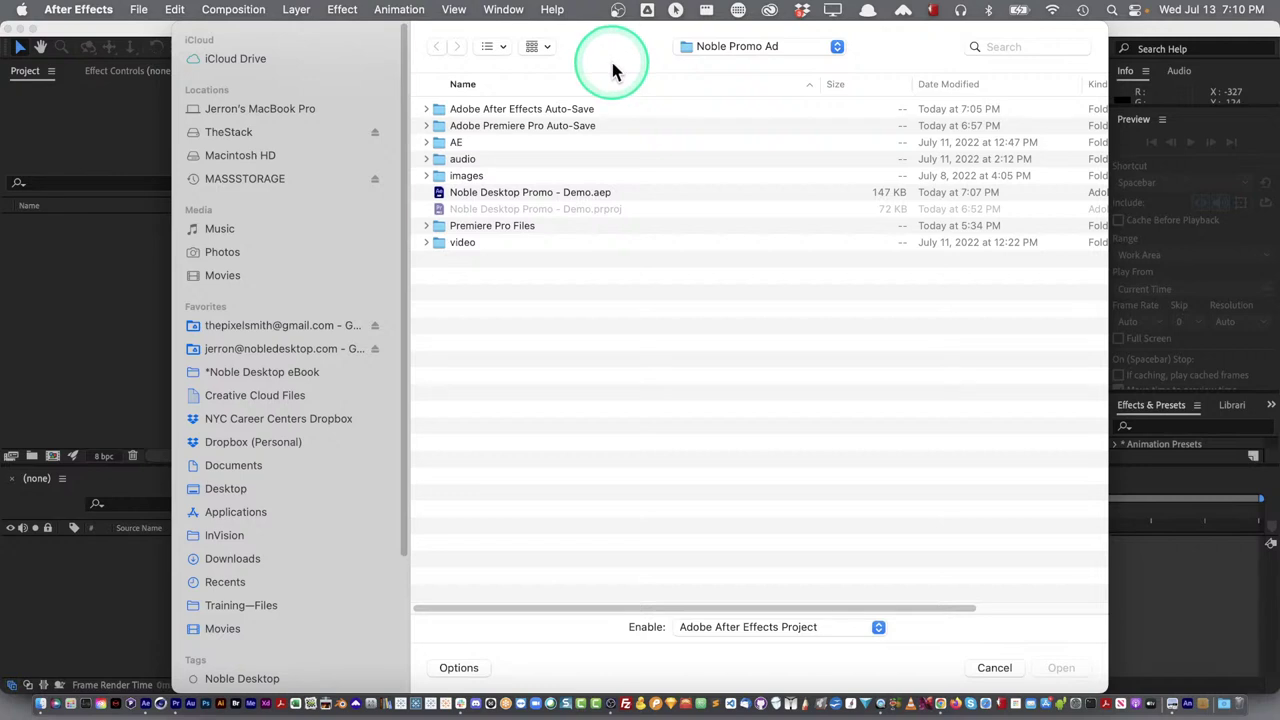
left_click(425, 144)
left_click(452, 160)
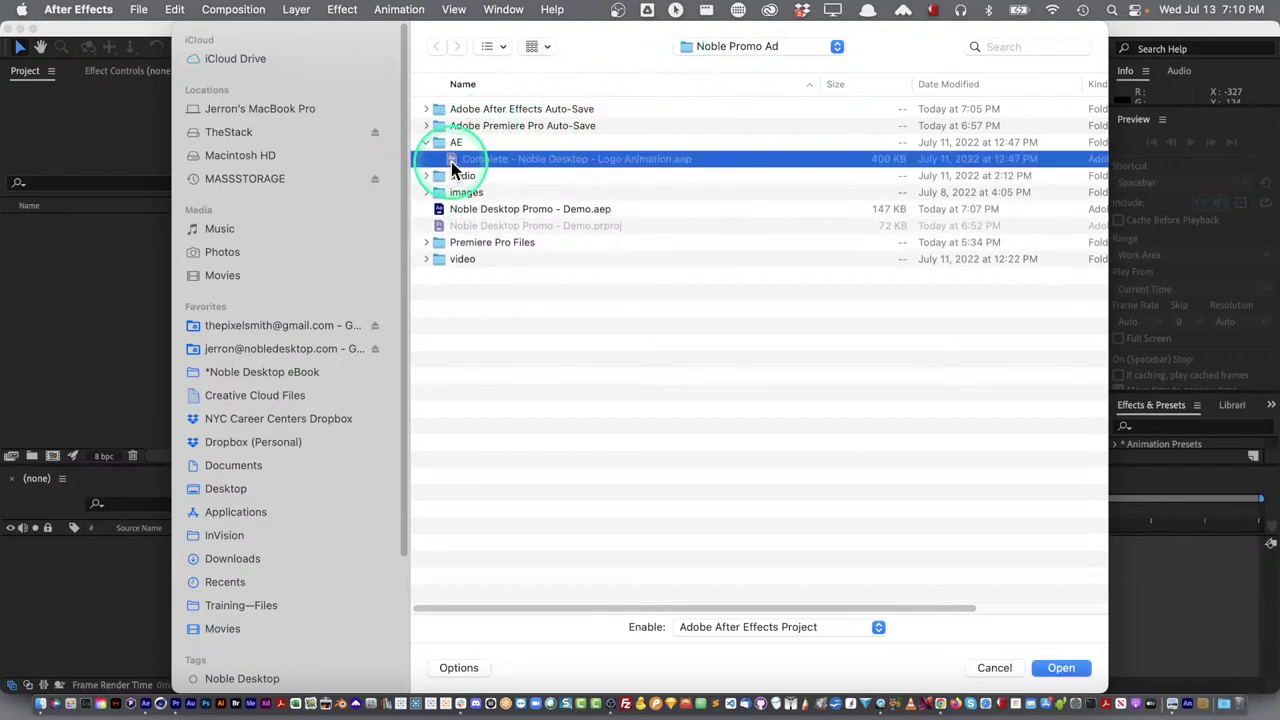
double_click(451, 161)
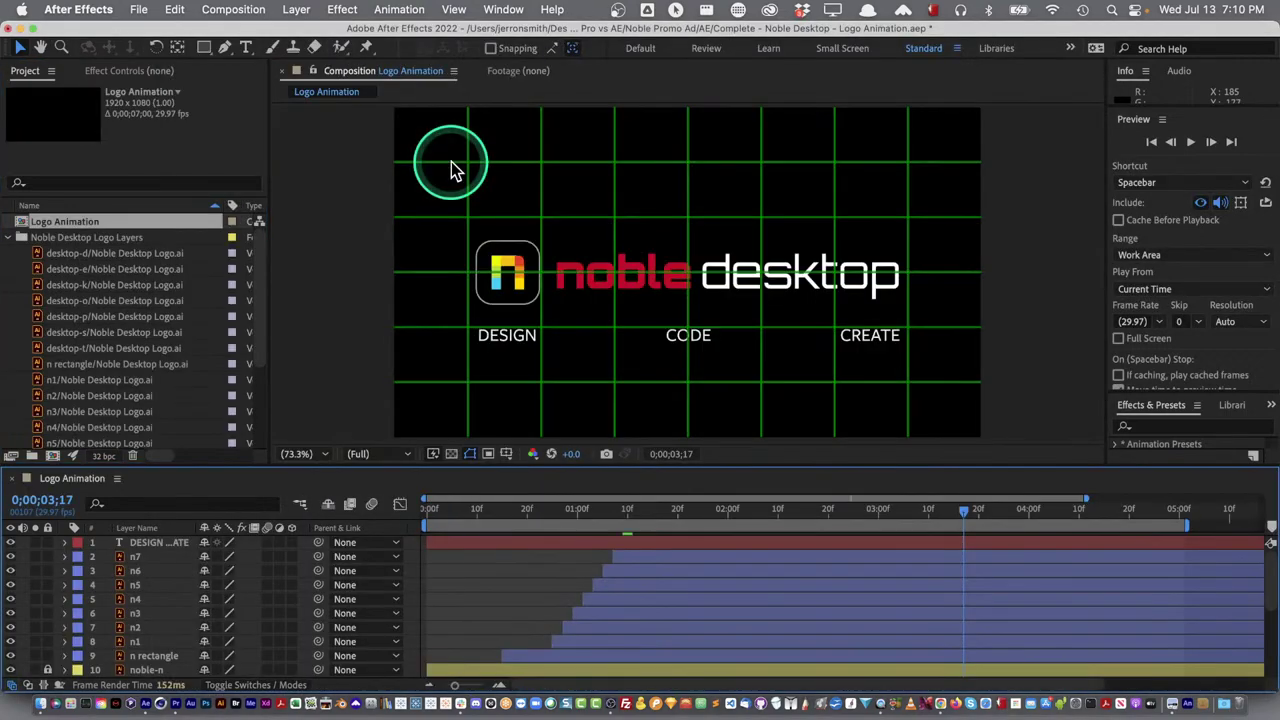
Preview the Logo Animation composition from the beginning and return the playhead to 0;00;00;00
left_click(42, 255)
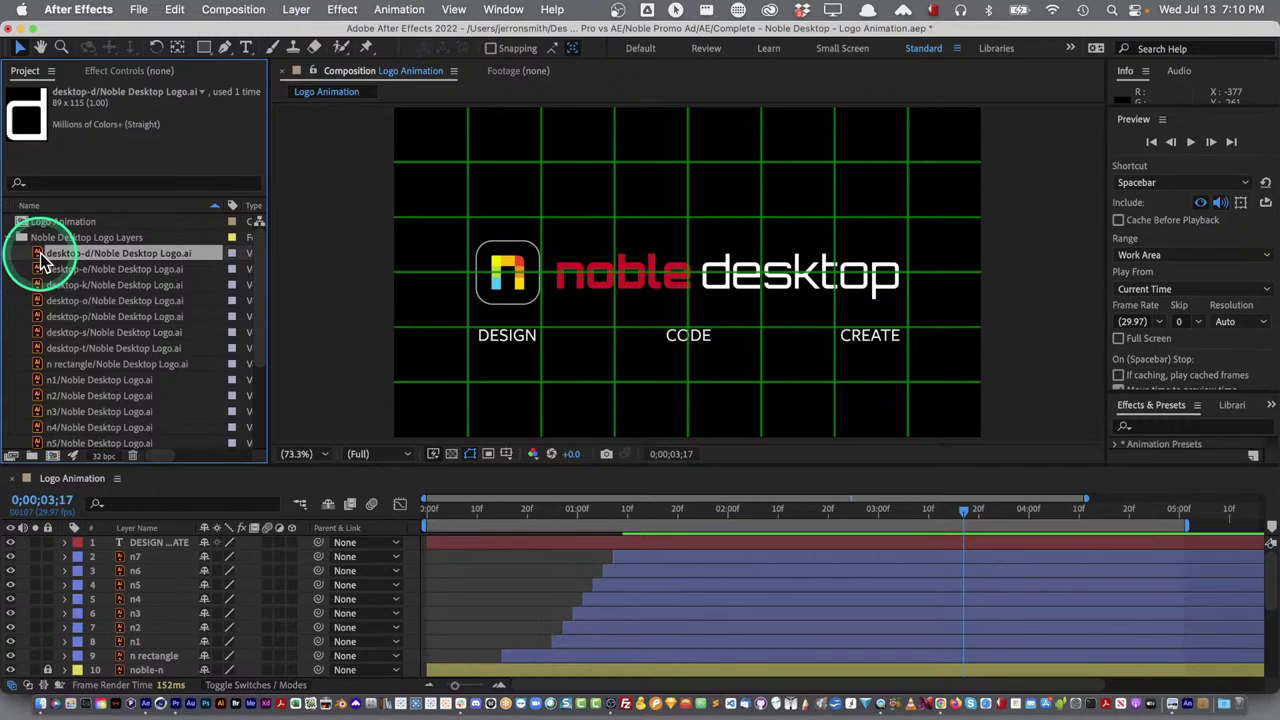
left_click(430, 508)
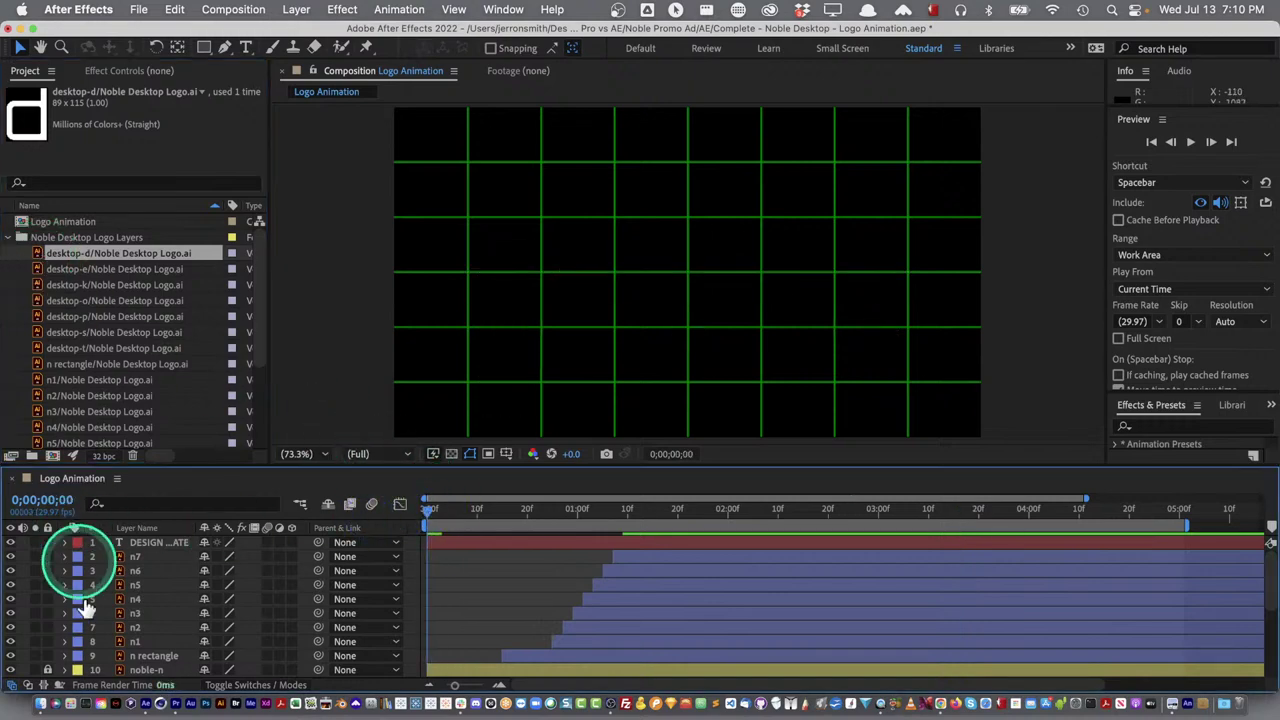
key("space")
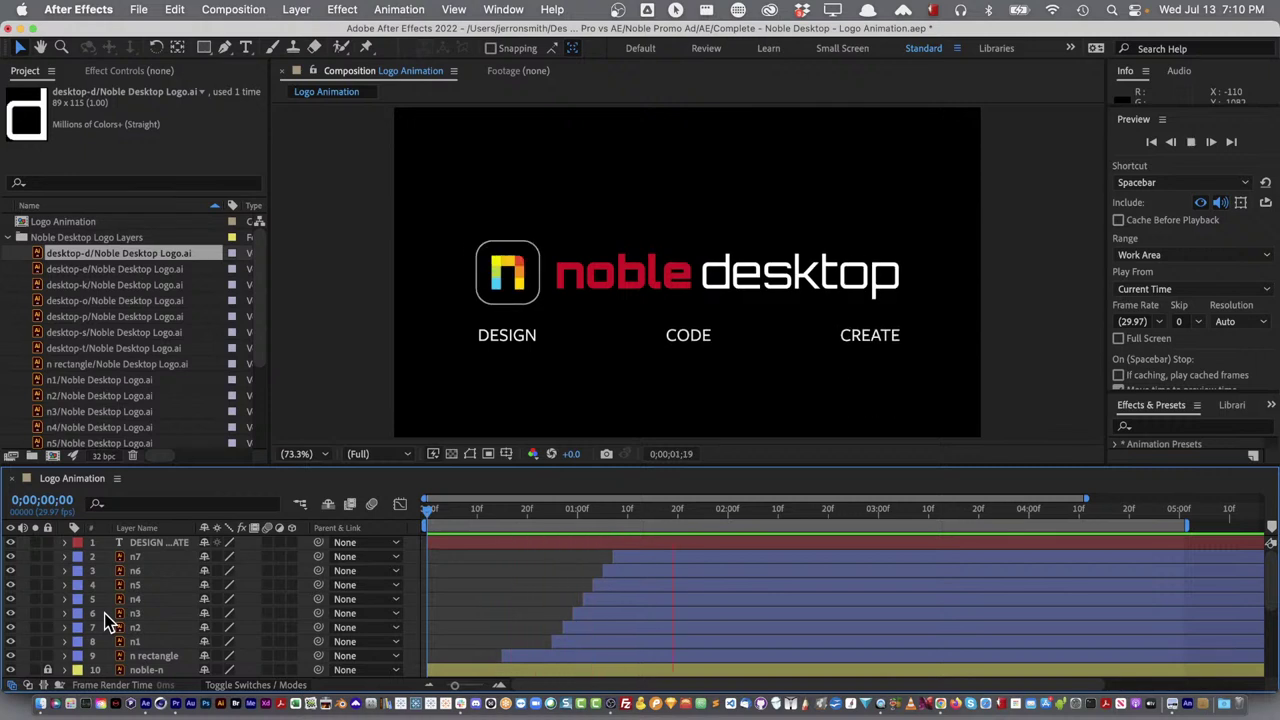
key("space")
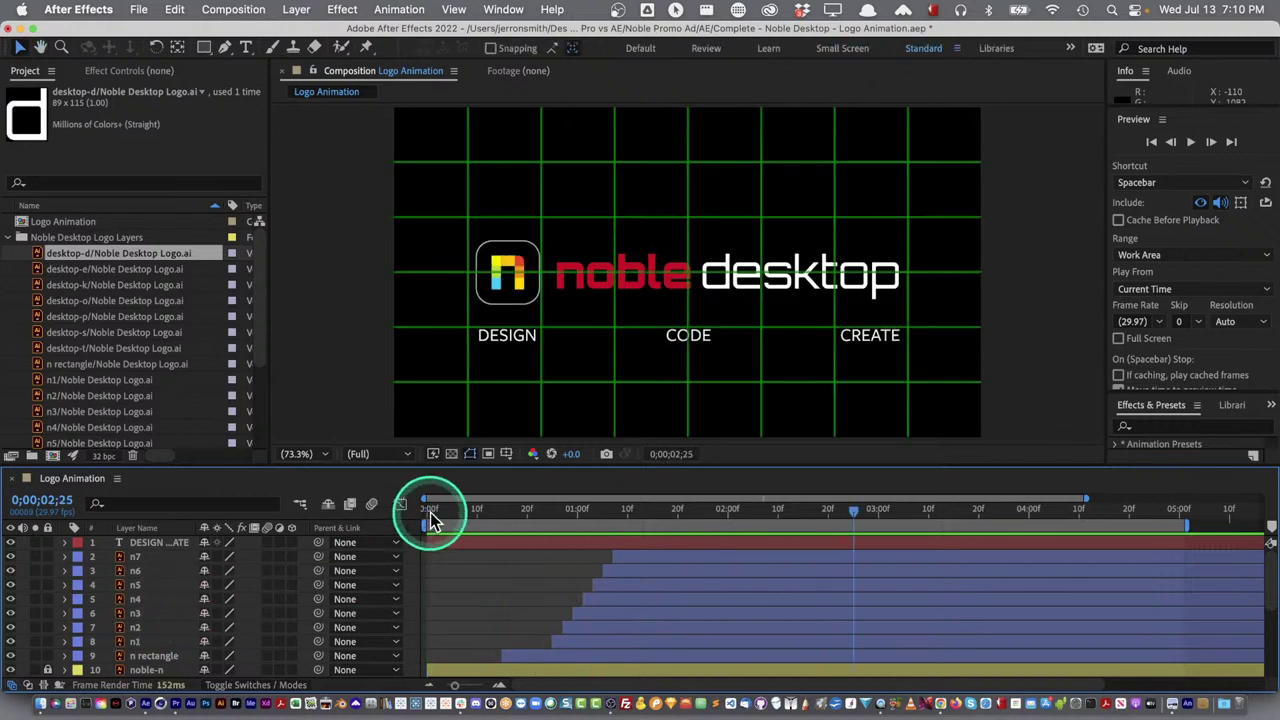
left_click(430, 512)
left_click(127, 544)
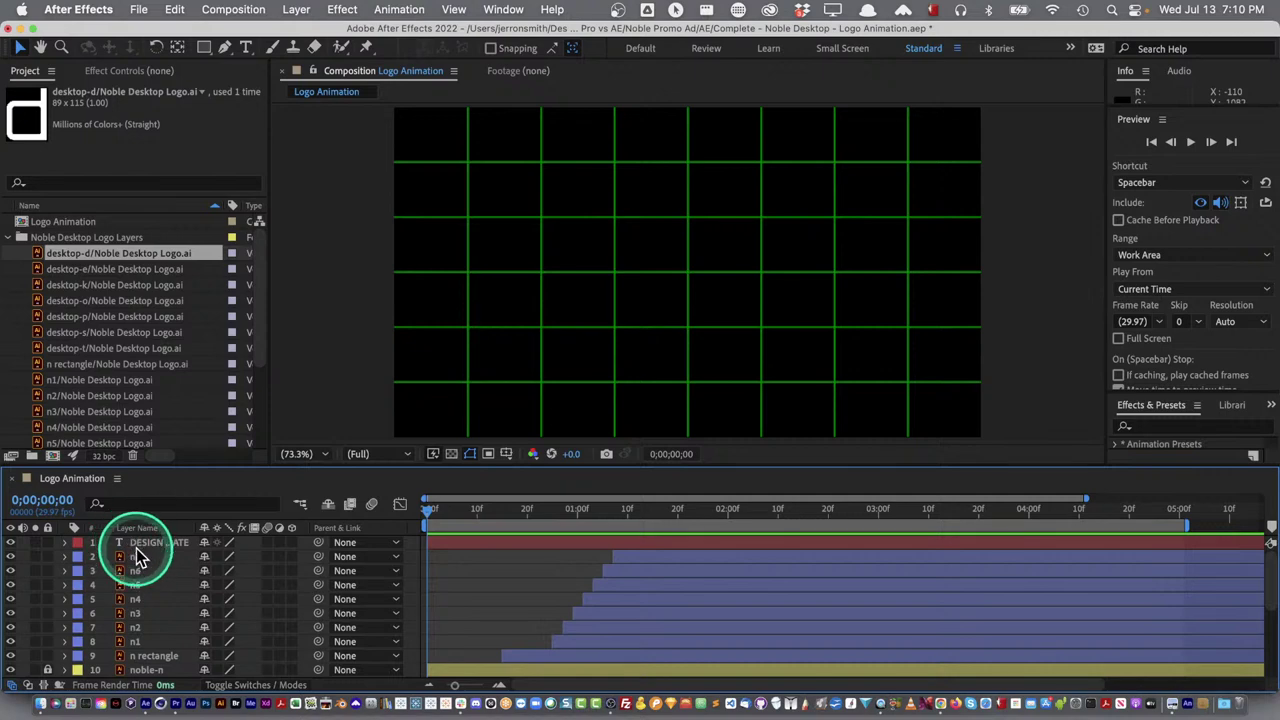
Scrub the Logo Animation composition to 0;00;01;04, then preview it from the beginning and stop at 0;00;01;27
left_click_drag(443, 518, 592, 515)
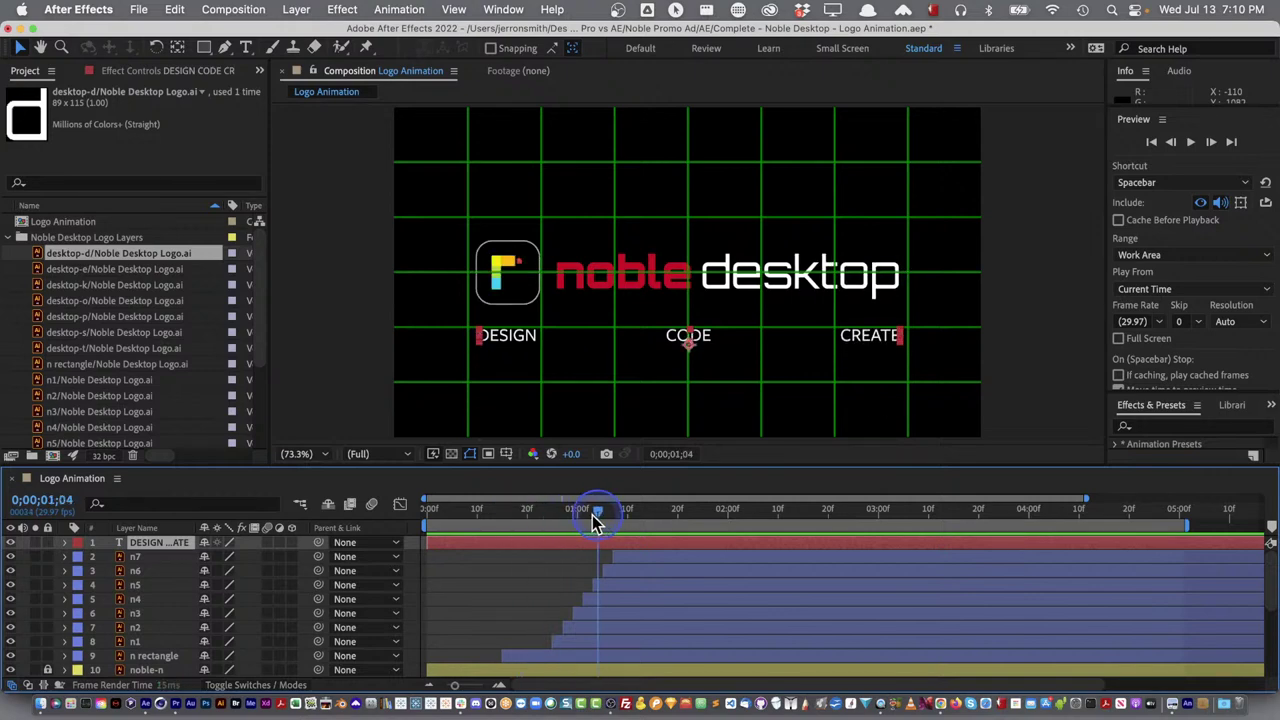
key("Home")
left_click(338, 528)
key("space")
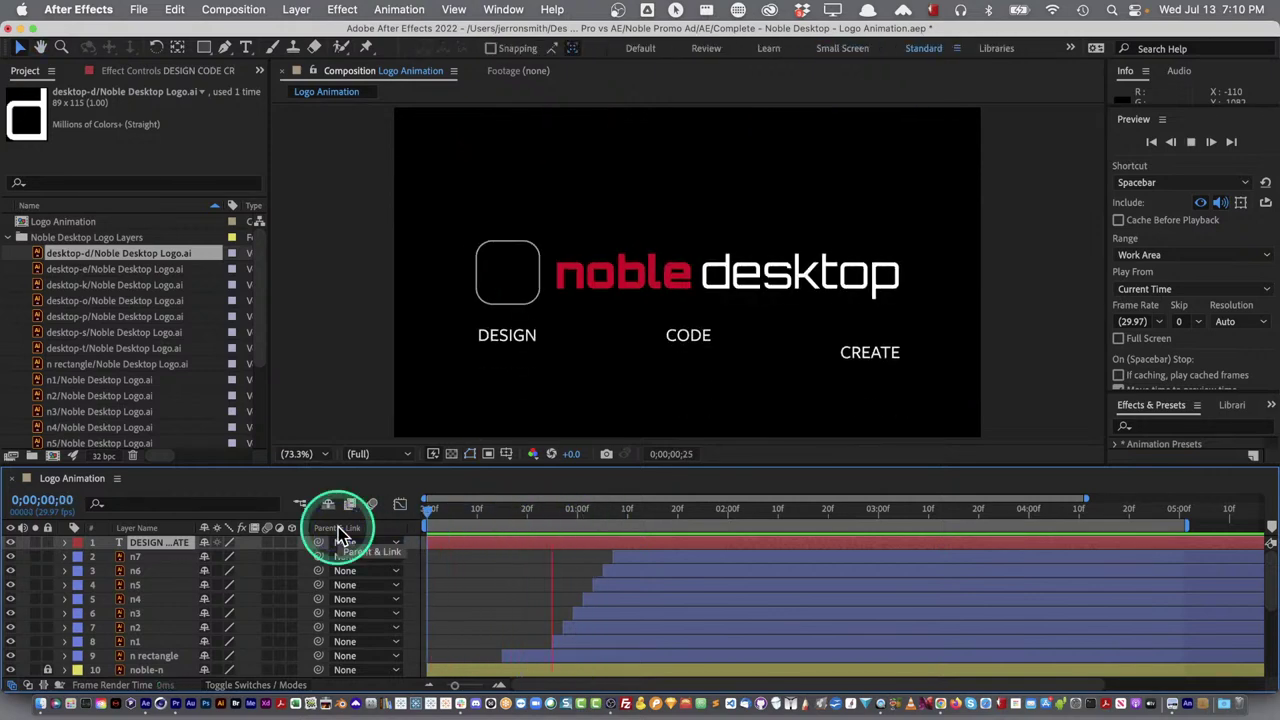
key("space")
Replace the proportional grid with the transparency grid in the Logo Animation composition view and save the project
key("super+apostrophe")
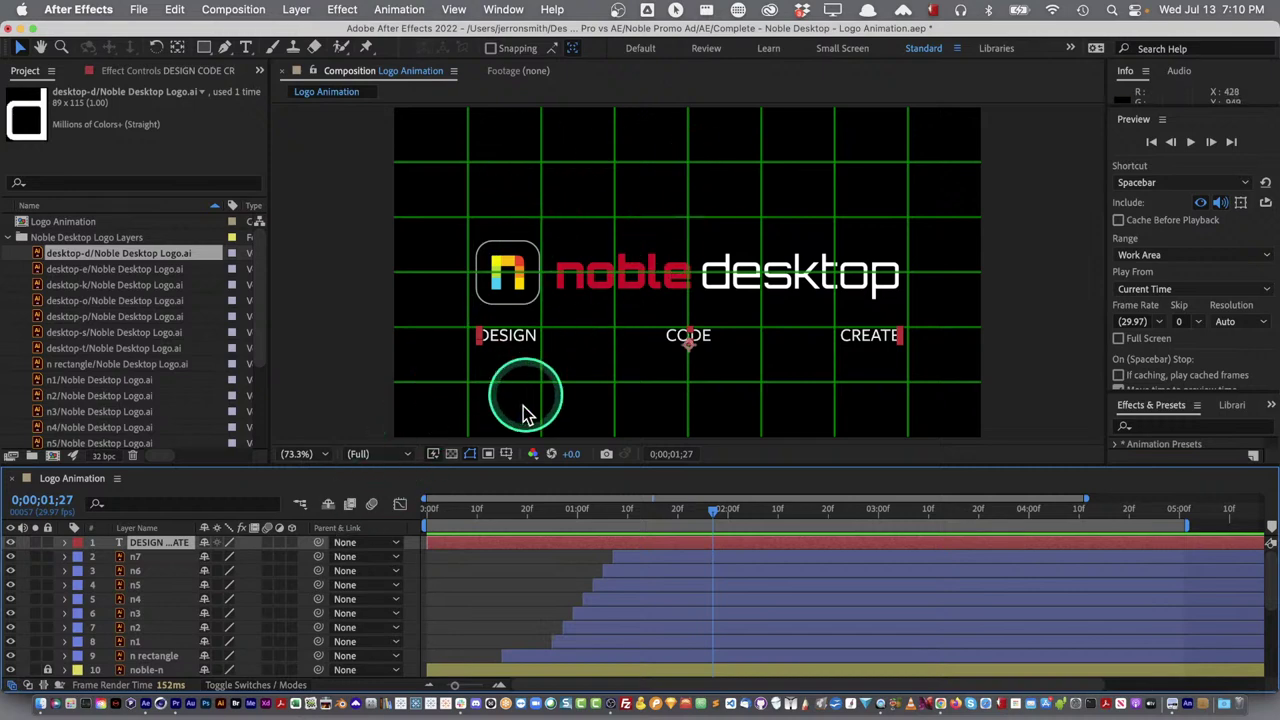
left_click(510, 451)
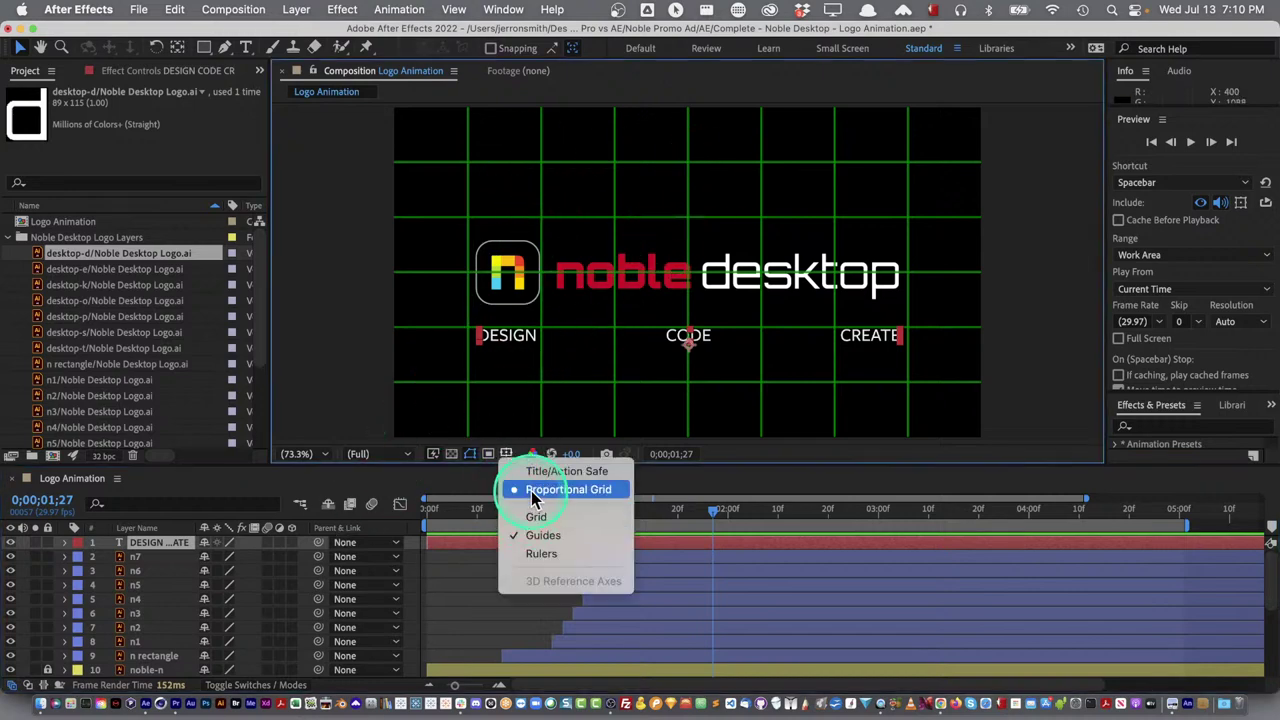
left_click(531, 491)
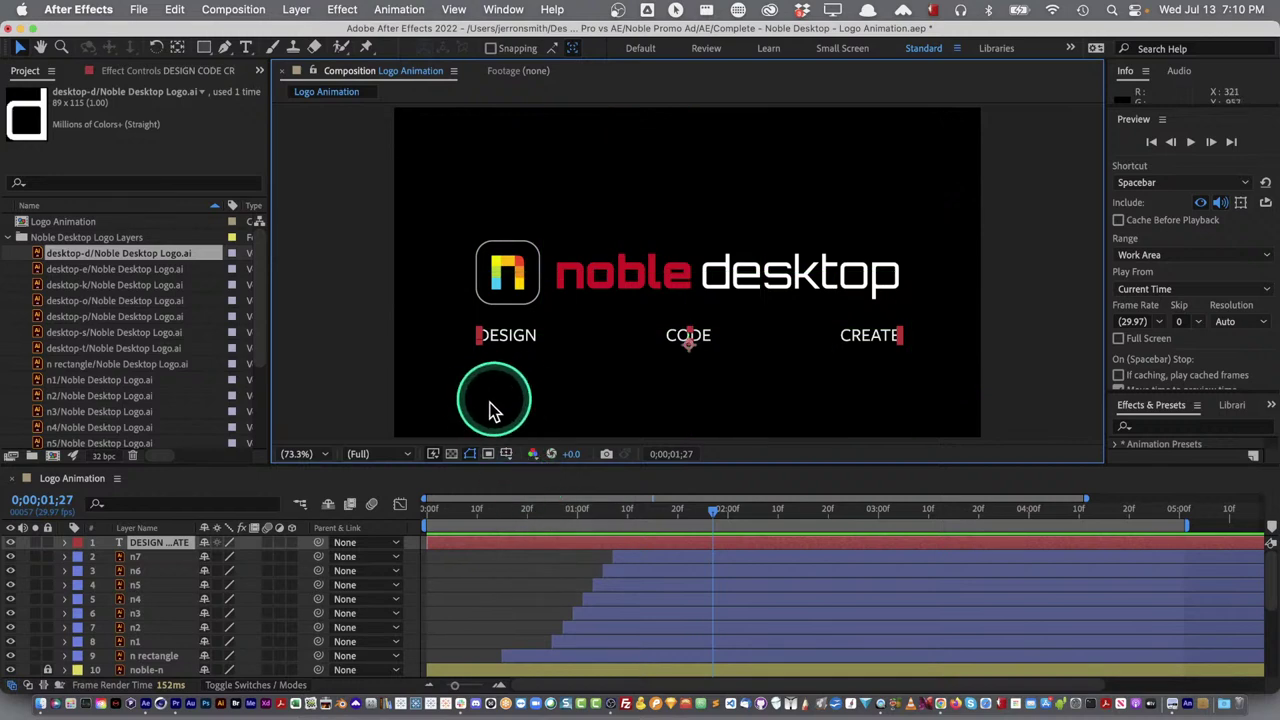
left_click(452, 454)
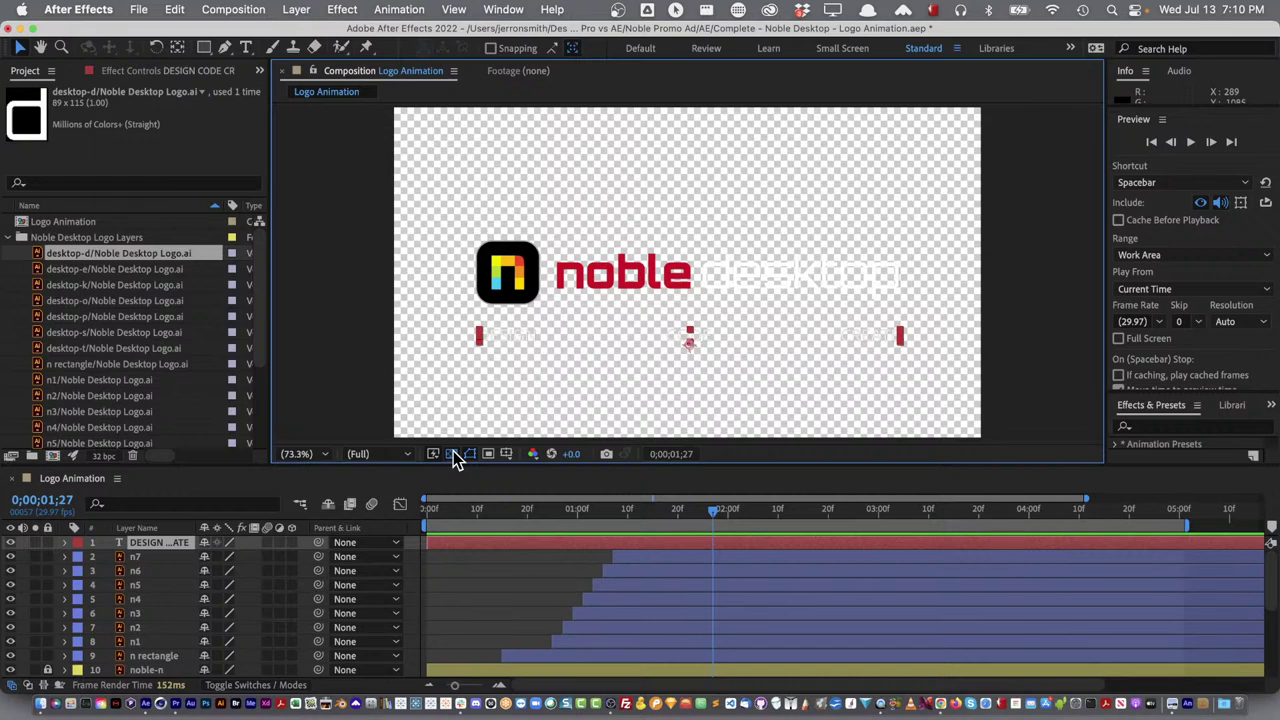
left_click(220, 152)
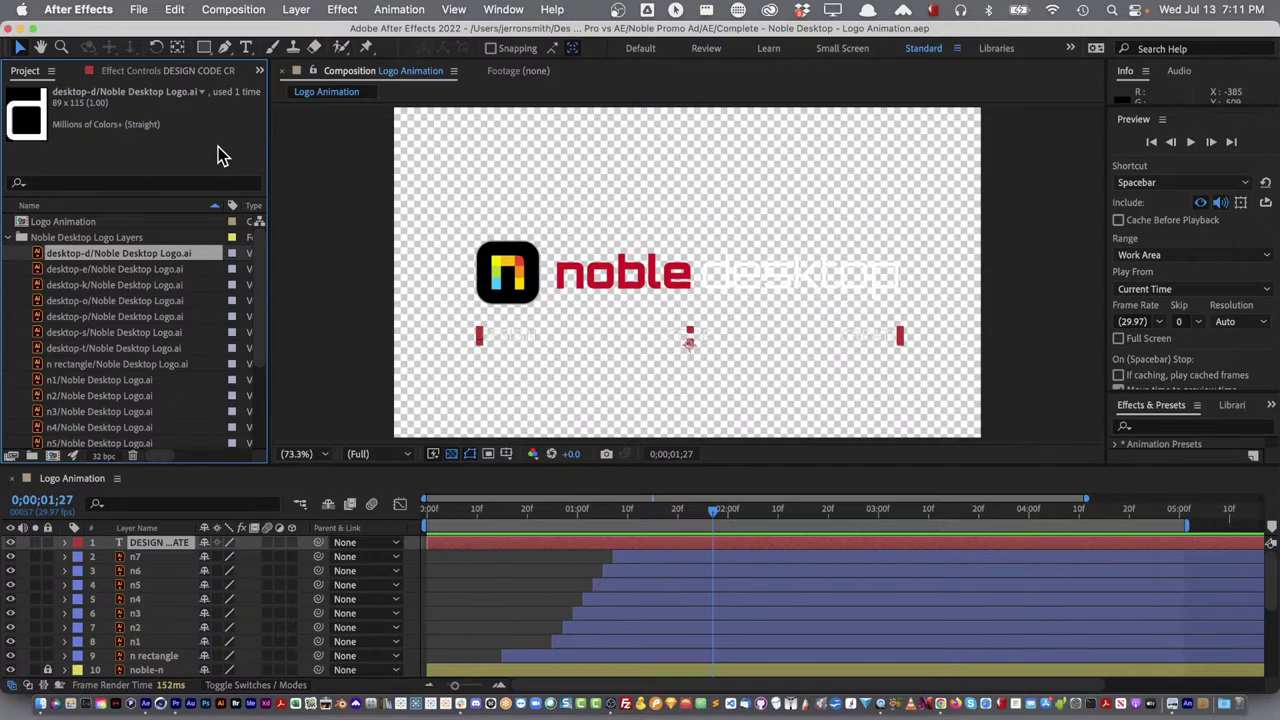
Switch to Premiere Pro and rename the audio bin as 02 - audio
key("super+Tab")
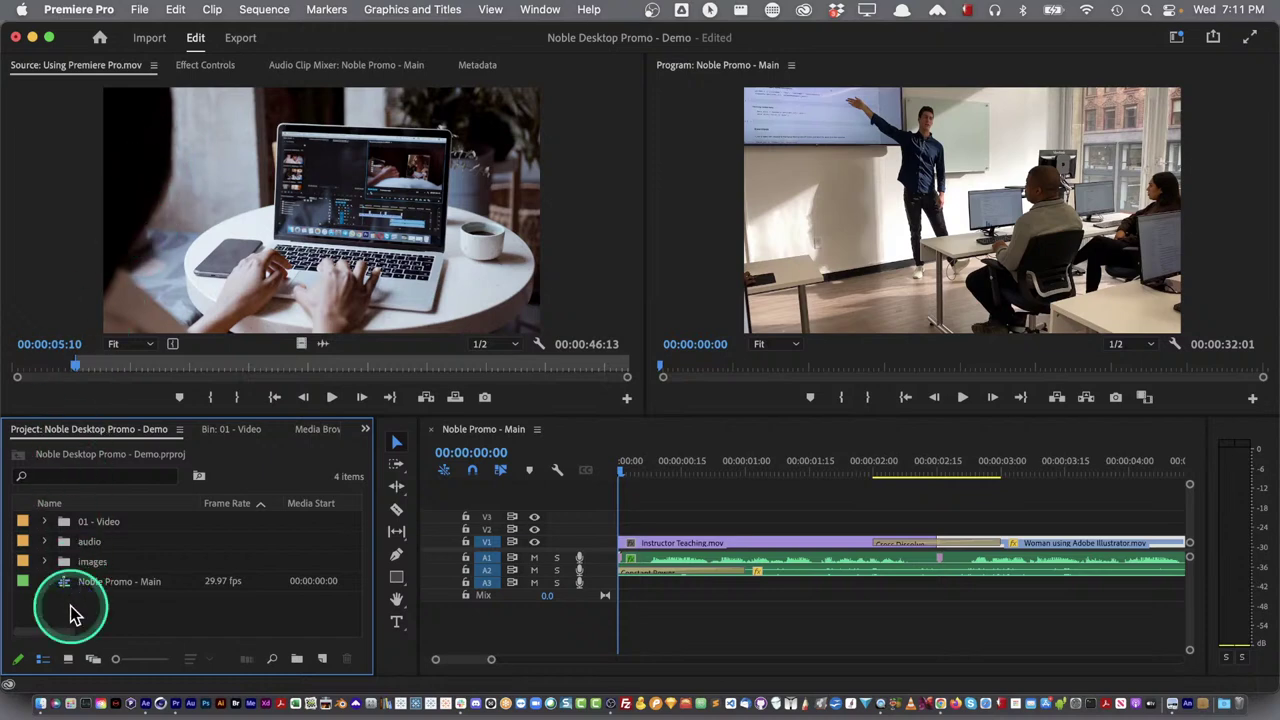
left_click(86, 540)
left_click(86, 540)
left_click(84, 542)
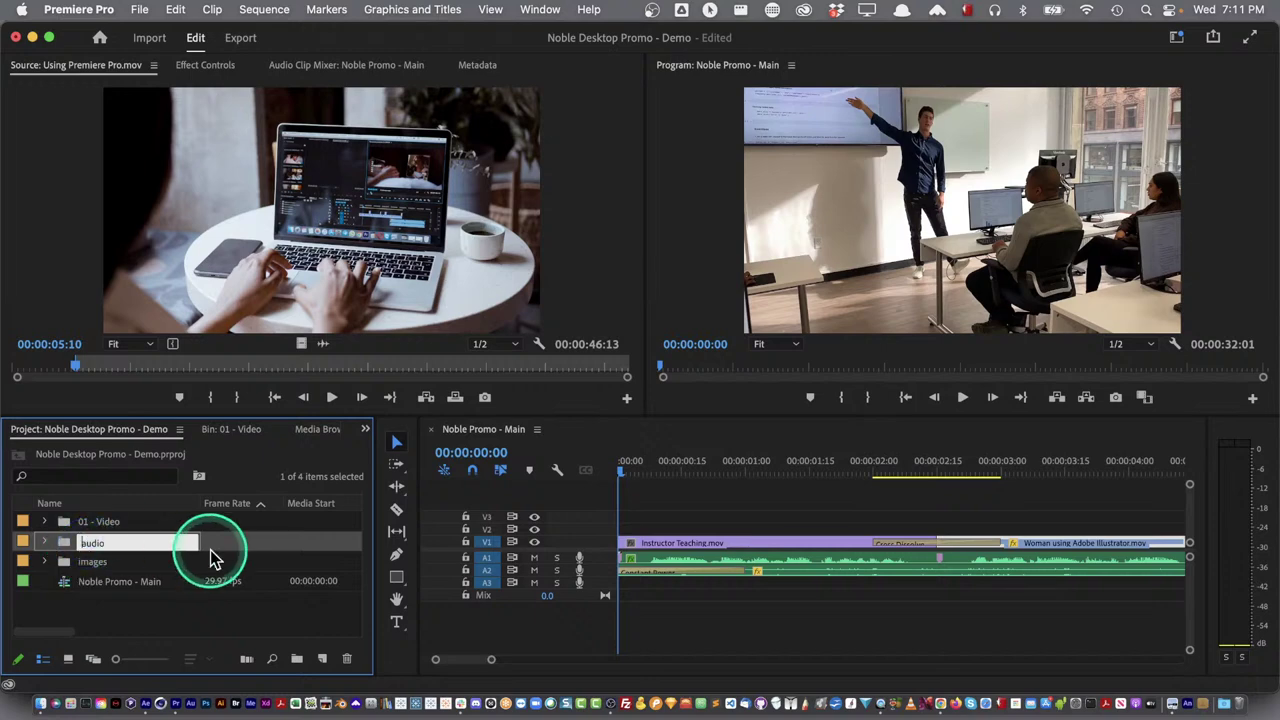
type("02 -")
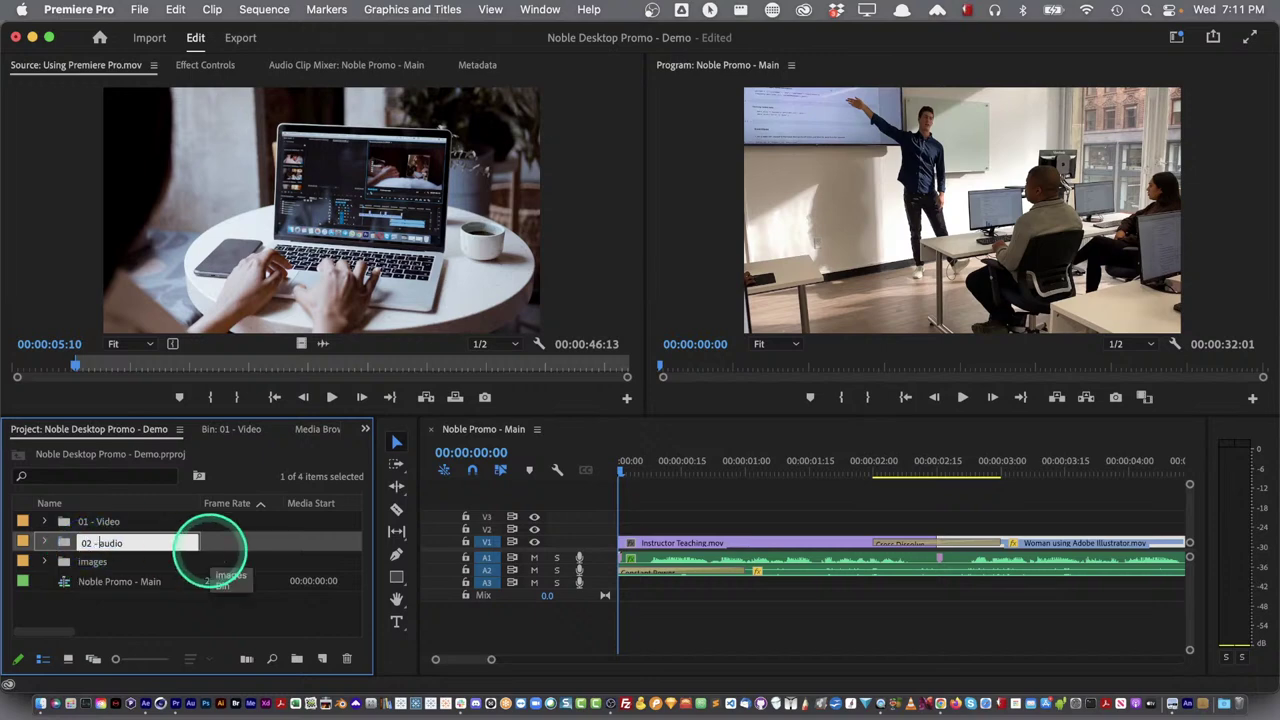
Rename the images bin as 03 - images
left_click(86, 562)
left_click(86, 562)
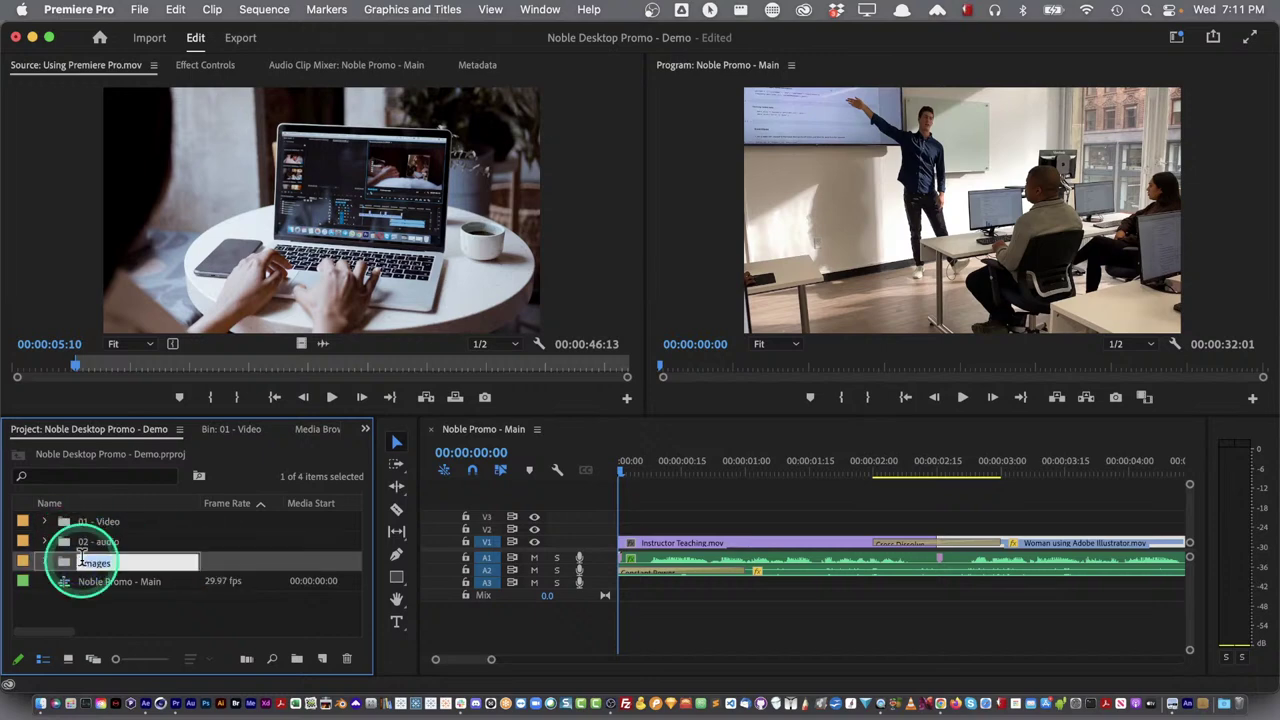
left_click(148, 560)
type("02 -")
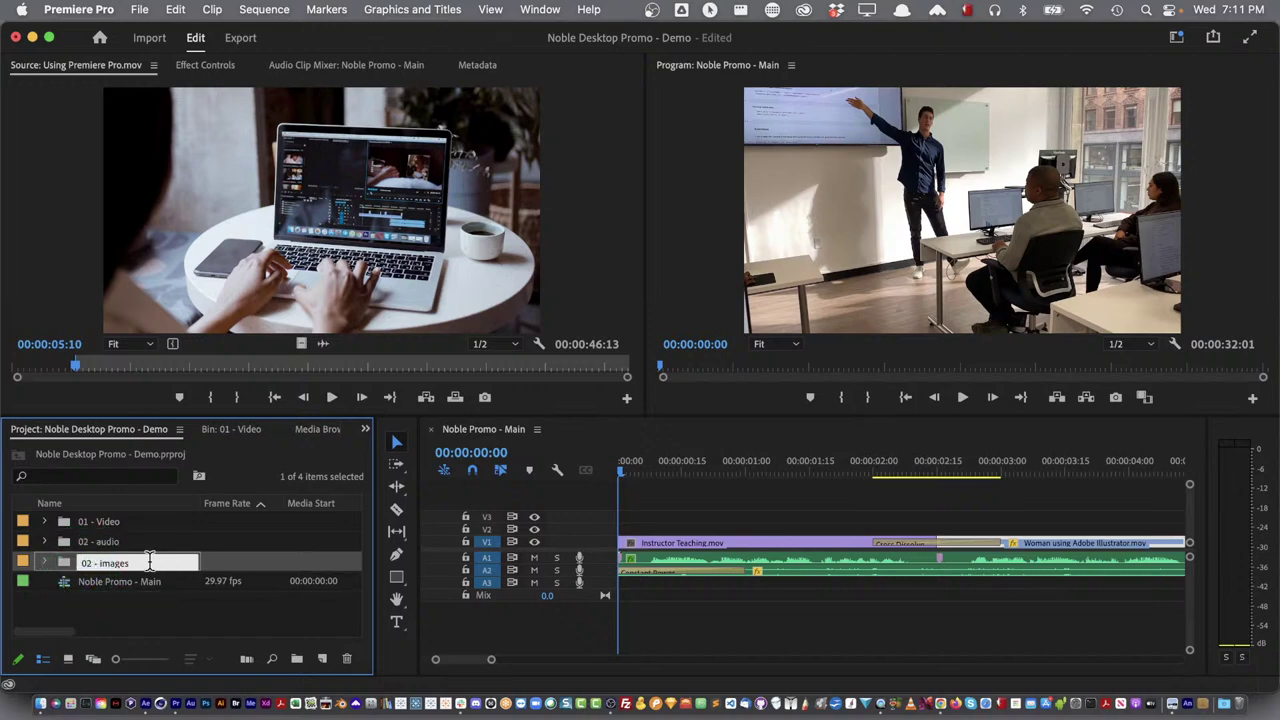
left_click(150, 560)
key("Left")
key("Left")
key("Left")
key("Left")
key("Left")
key("Left")
key("BackSpace")
key("BackSpace")
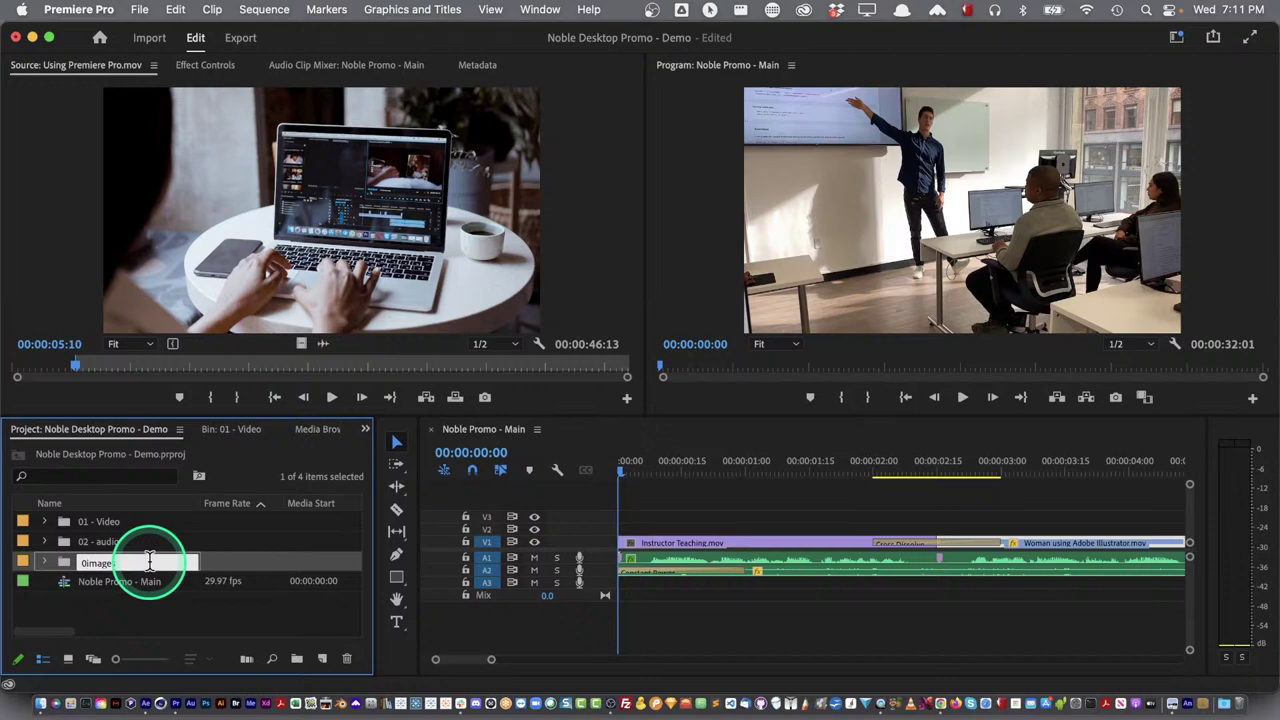
type("3 -")
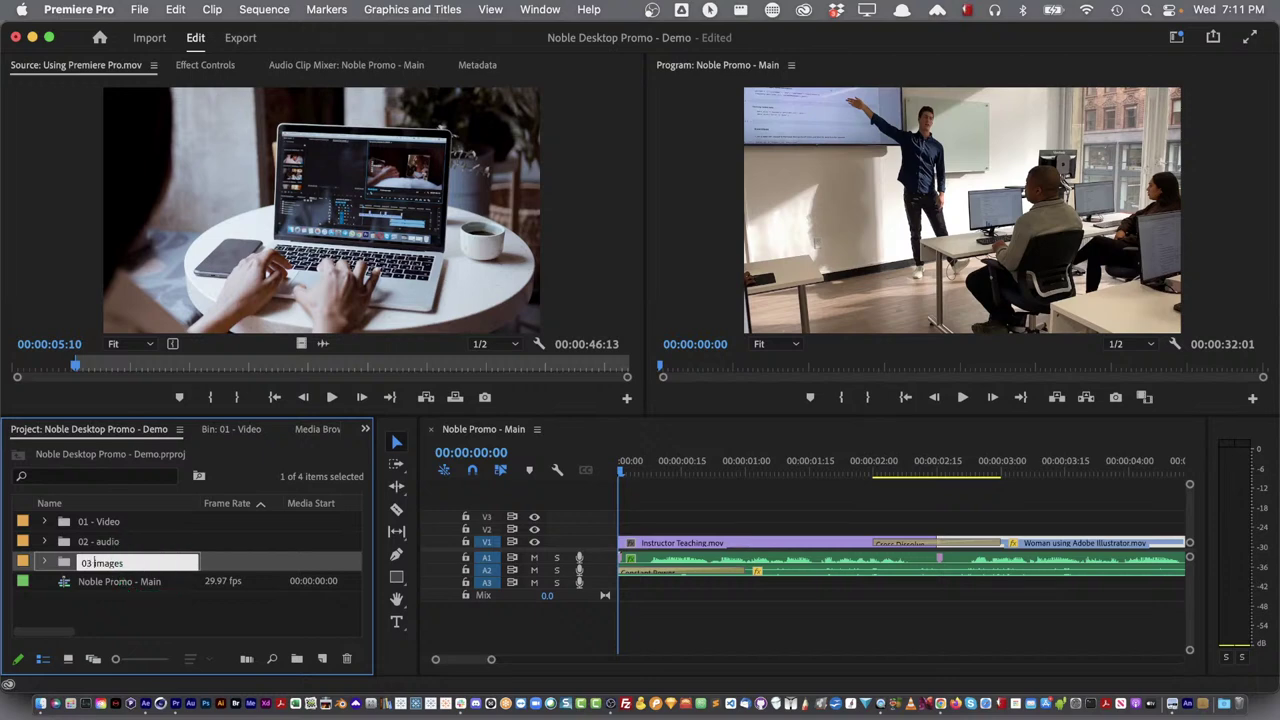
left_click(149, 600)
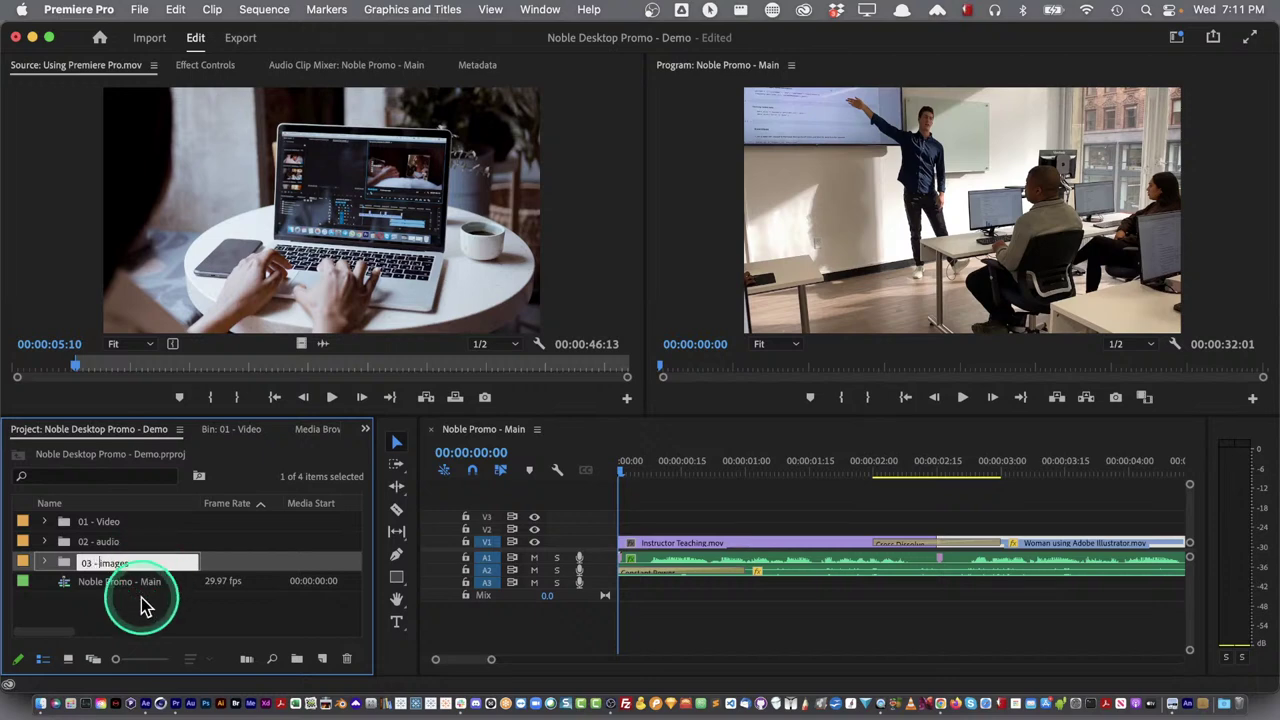
Sort the project items by name in ascending order and leave nothing selected
left_click(110, 504)
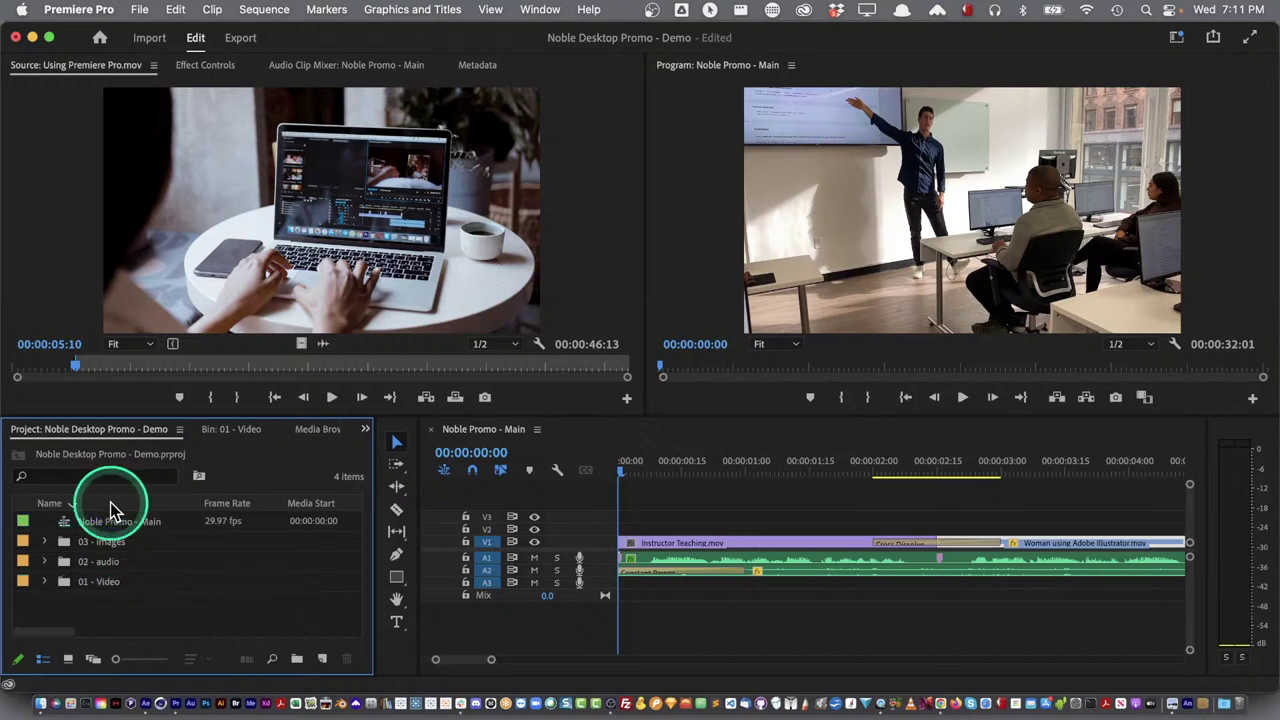
left_click(110, 502)
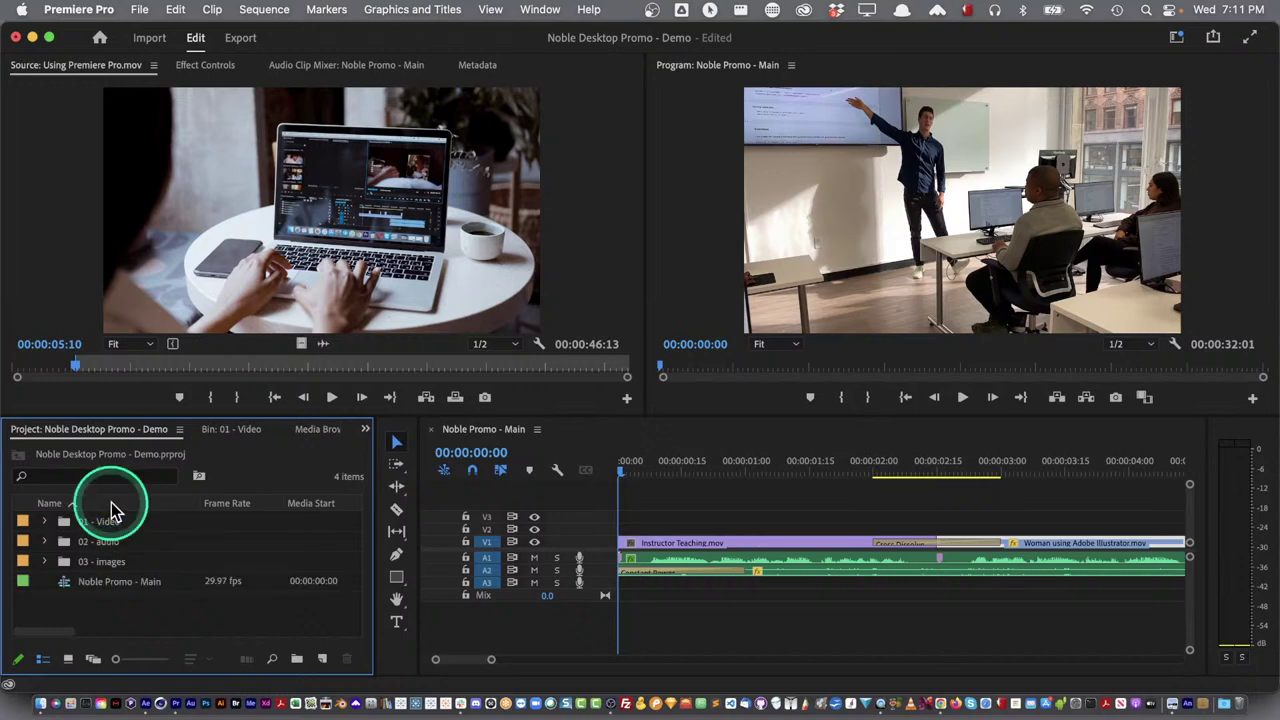
left_click(63, 601)
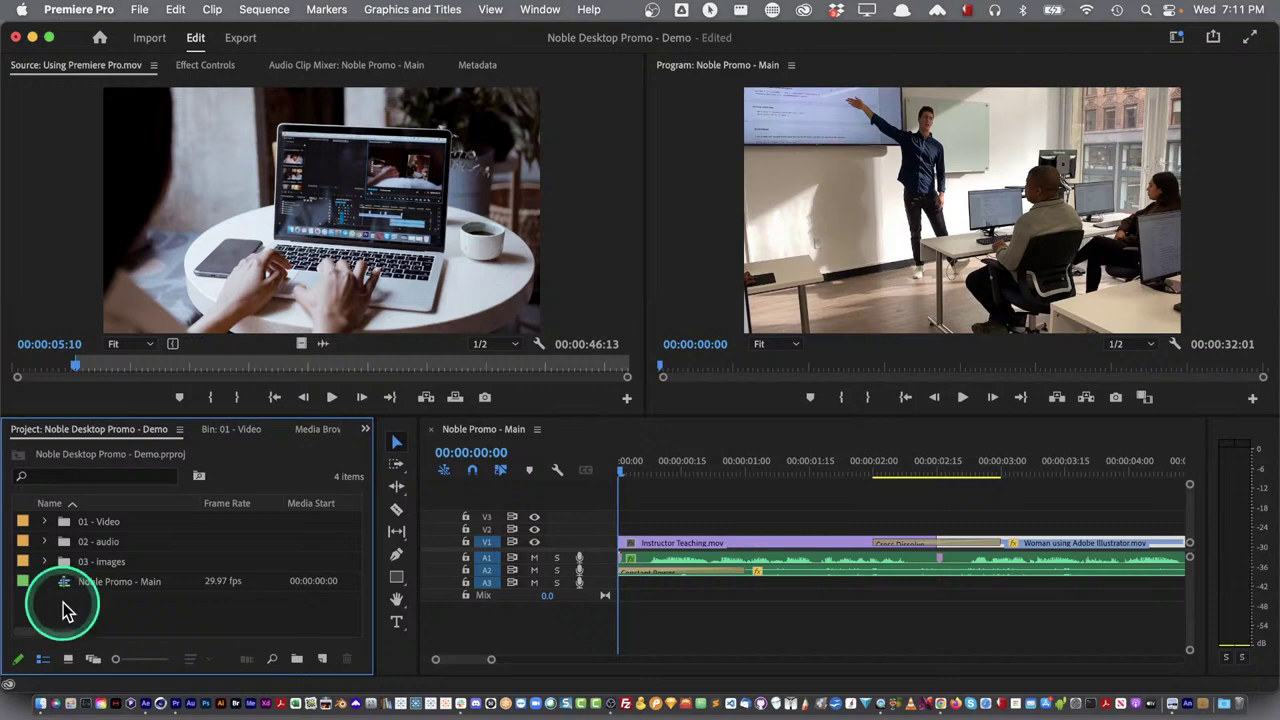
Create a top-level bin named 04 - AE and keep it selected
left_click(306, 660)
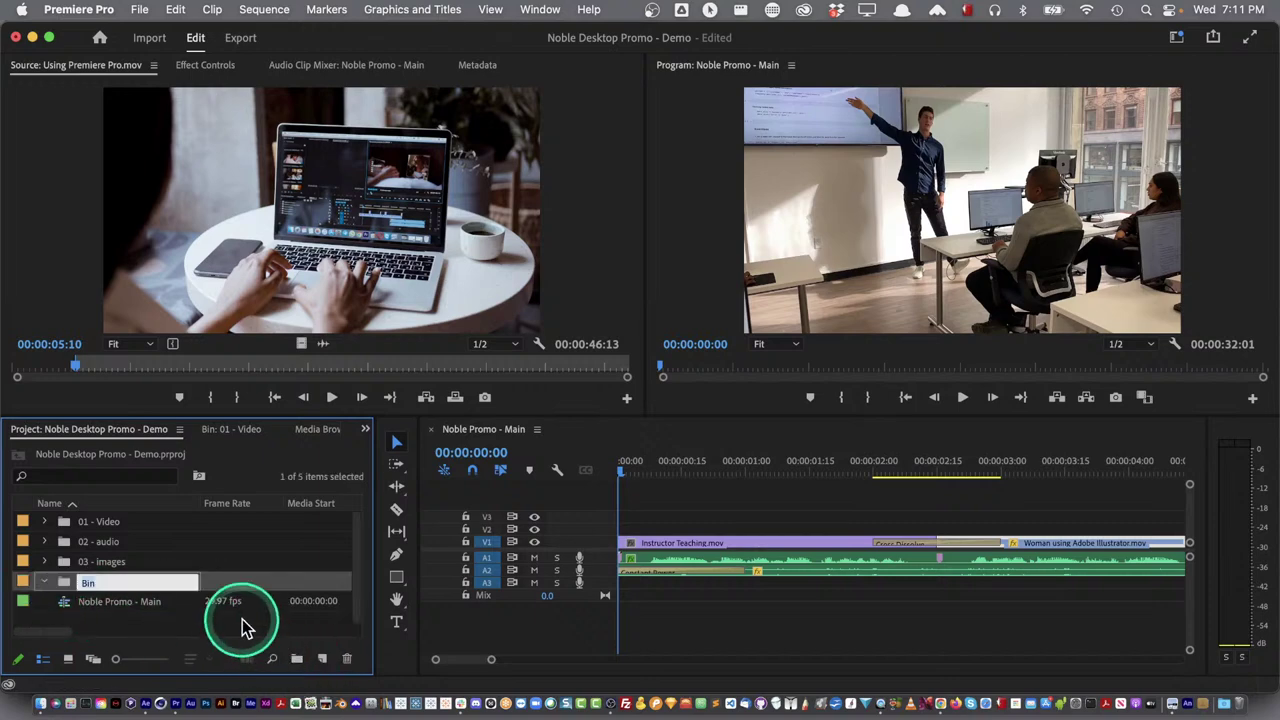
type("04")
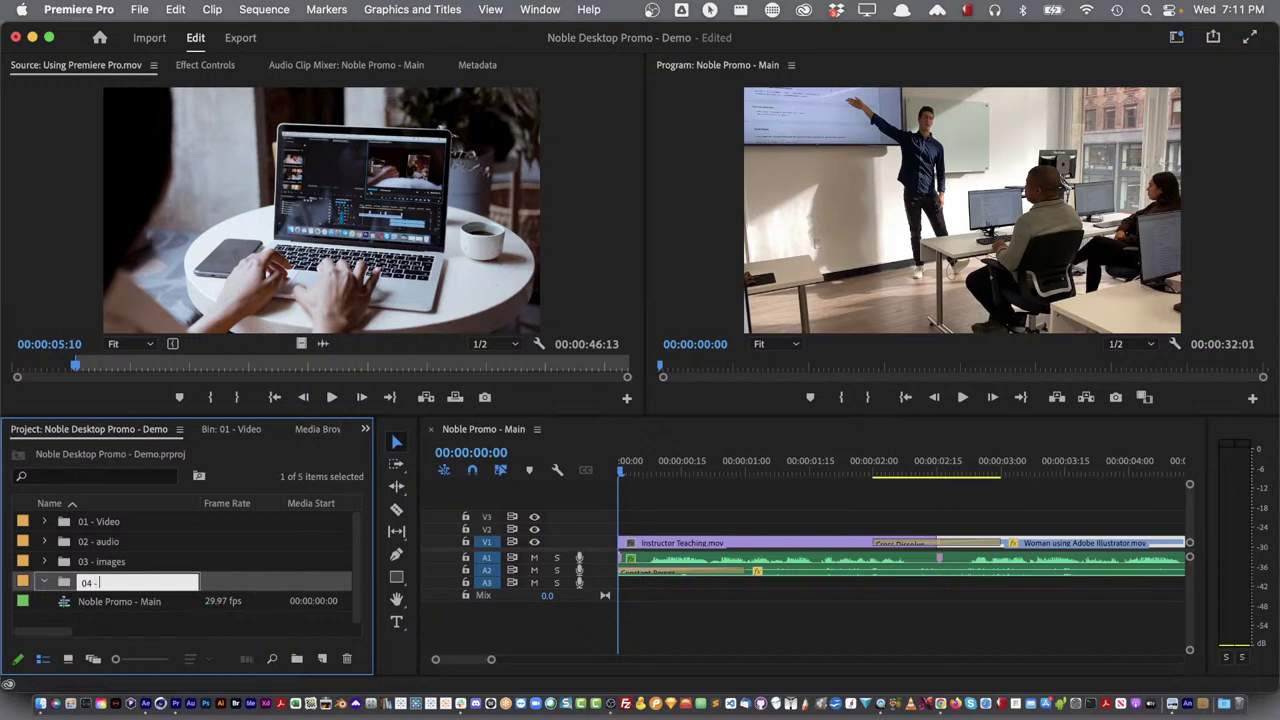
type(" - AE")
left_click(240, 634)
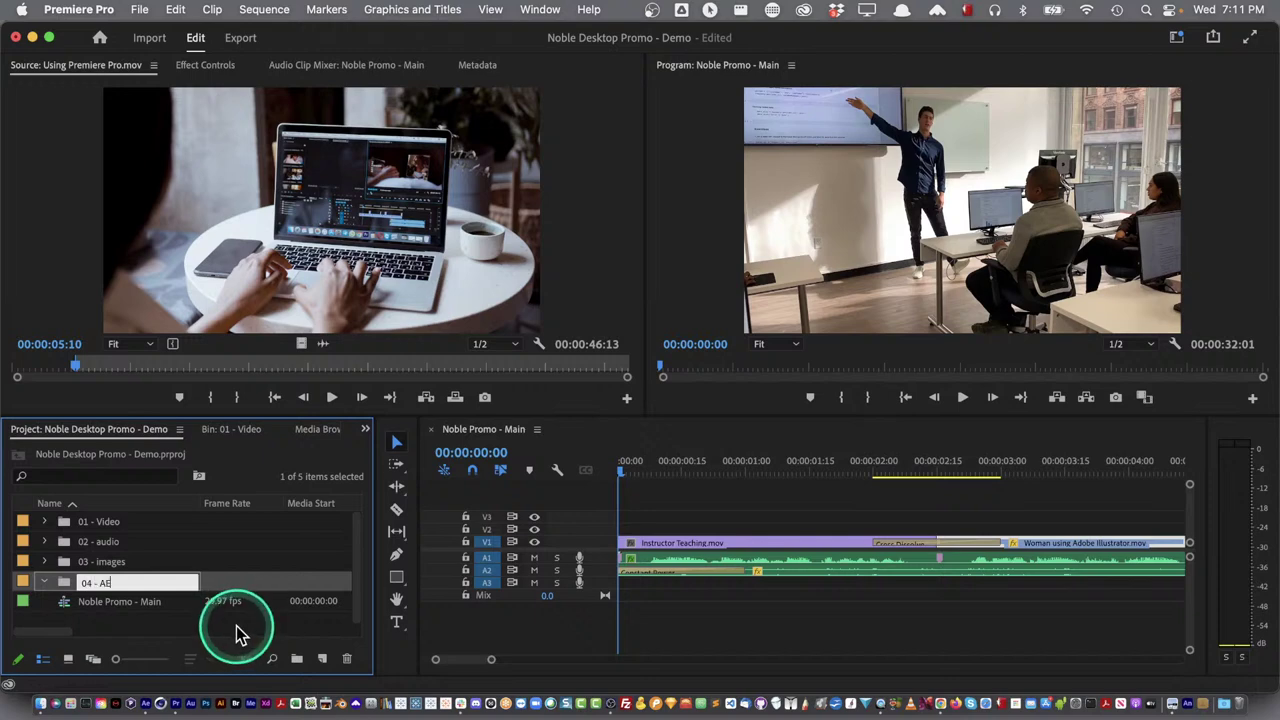
left_click(70, 588)
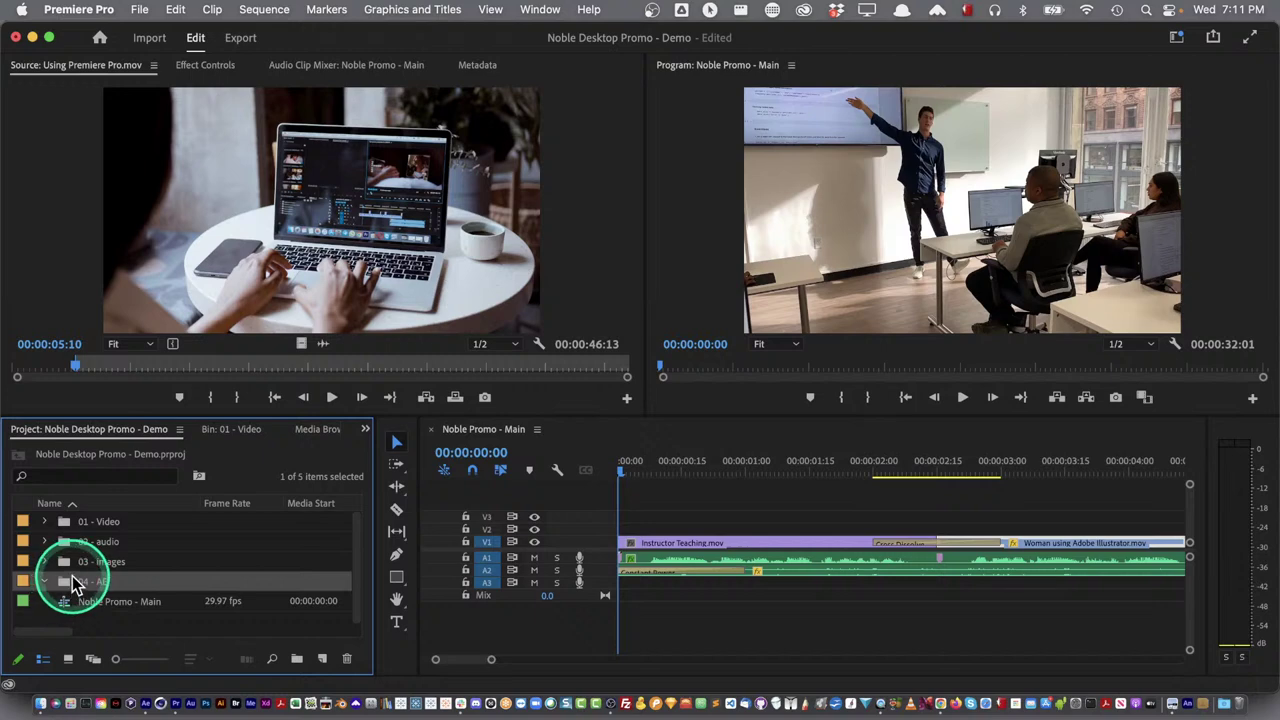
left_click_drag(70, 590, 72, 590)
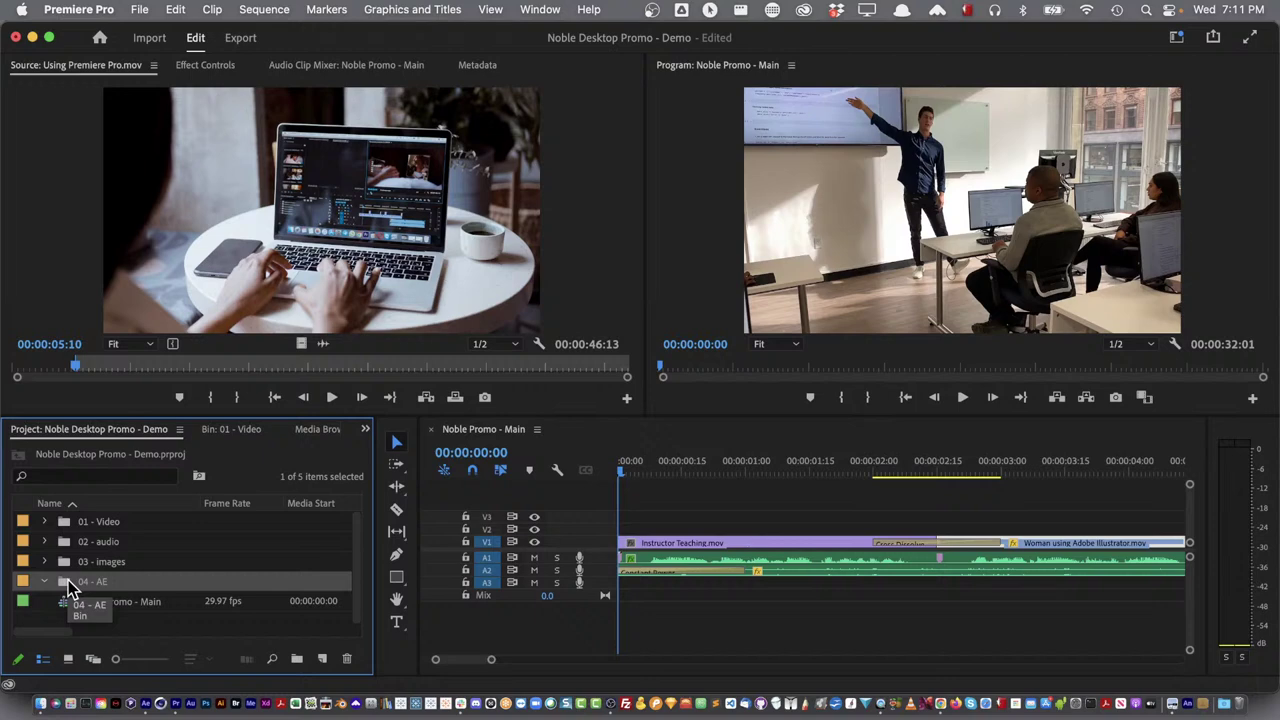
Start importing Complete - Noble Desktop - Logo Animation.aep from the AE folder of Noble Promo Ad into the 04 - AE bin
key("super+i")
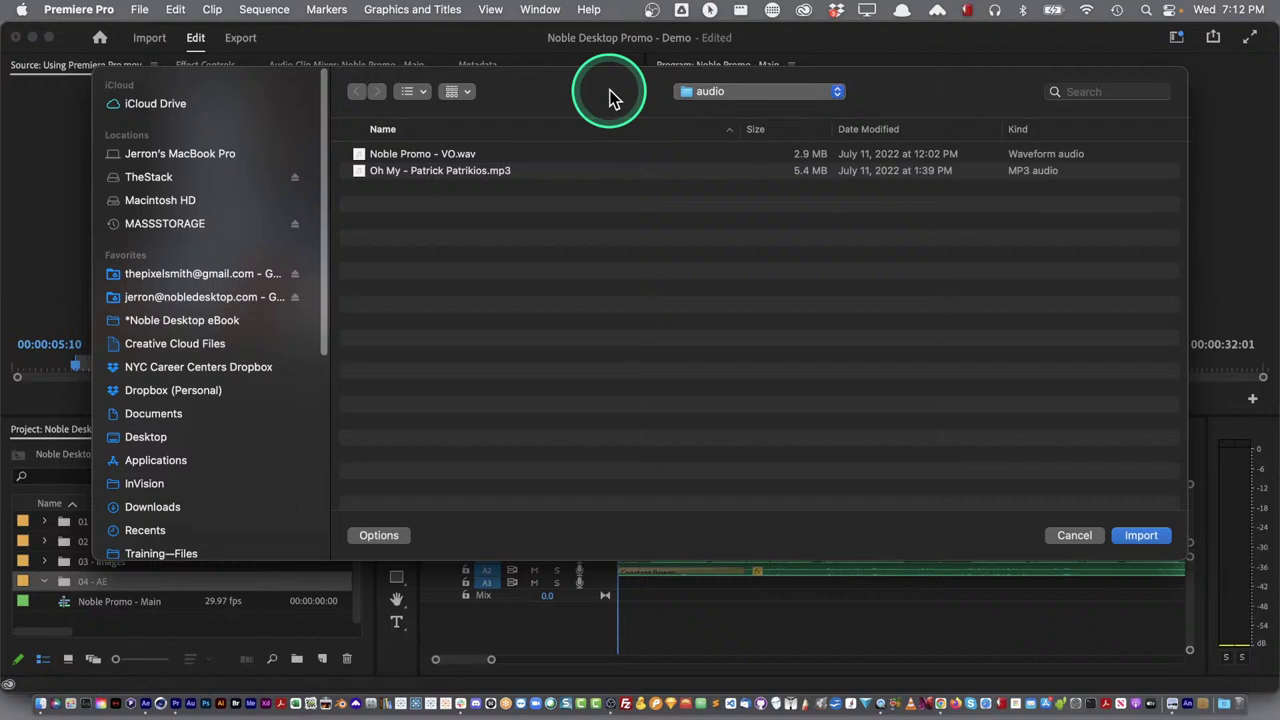
left_click_drag(613, 97, 611, 95)
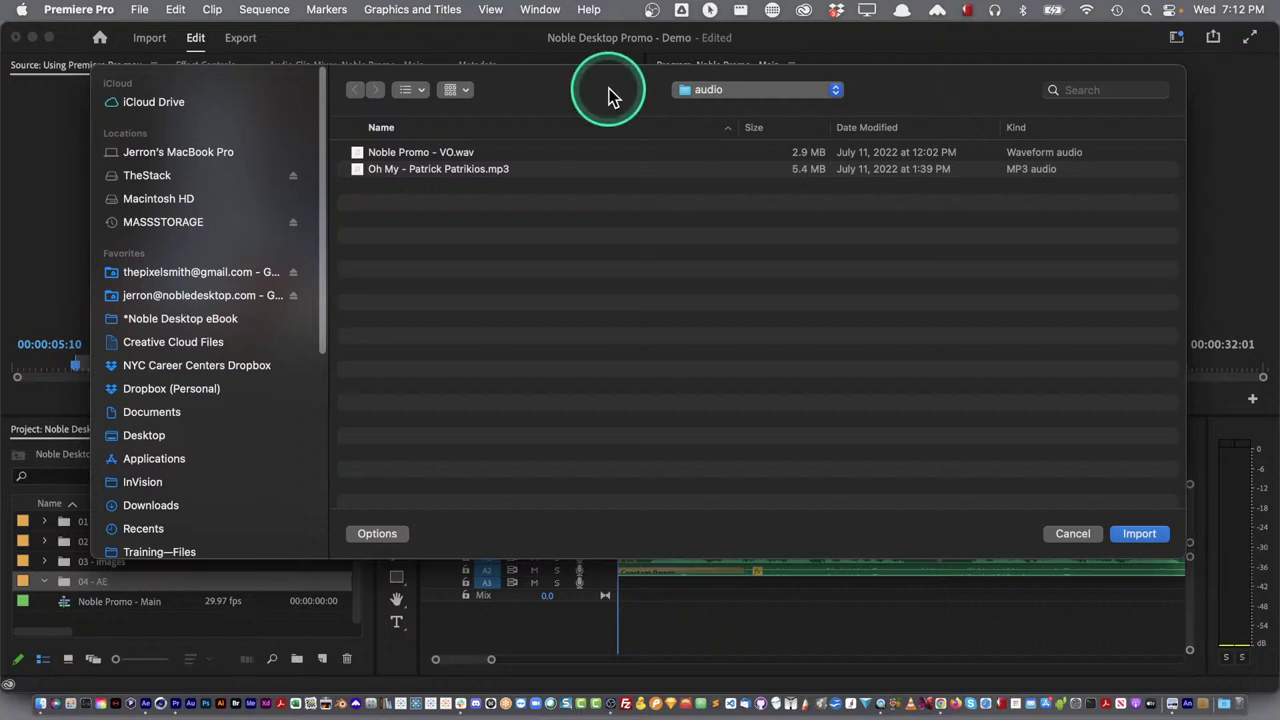
left_click(609, 88)
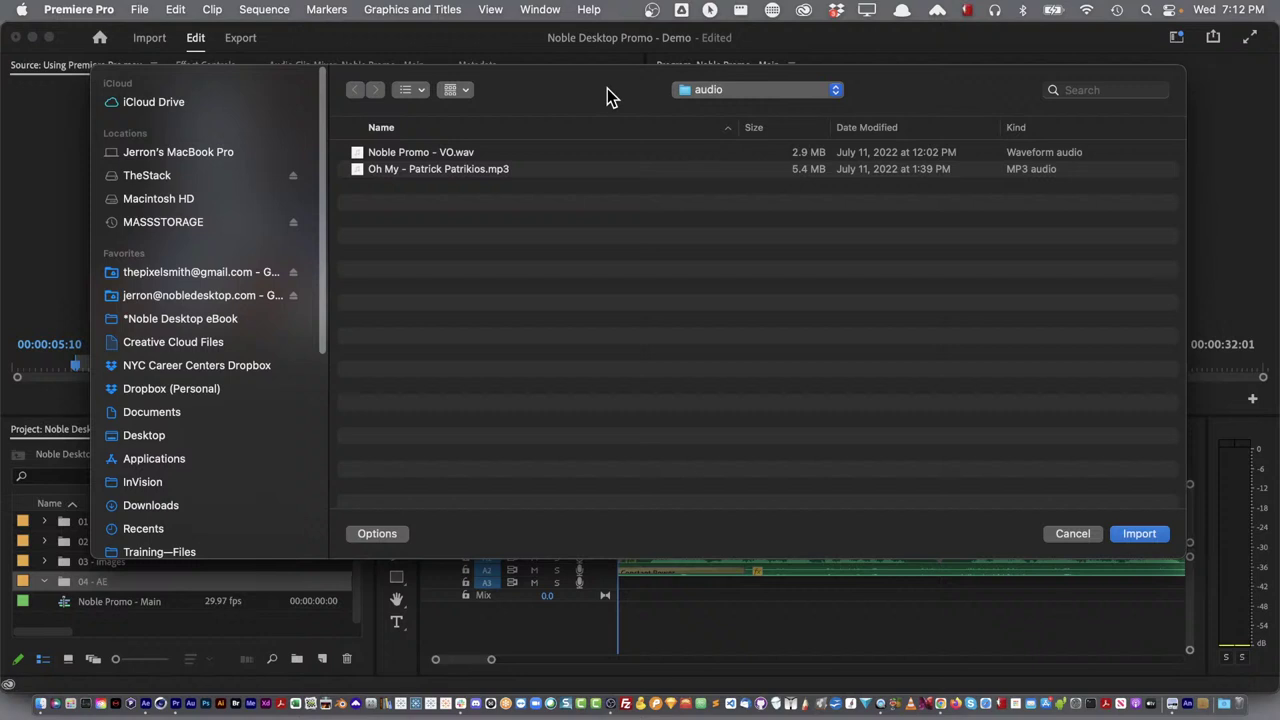
left_click_drag(607, 88, 619, 80)
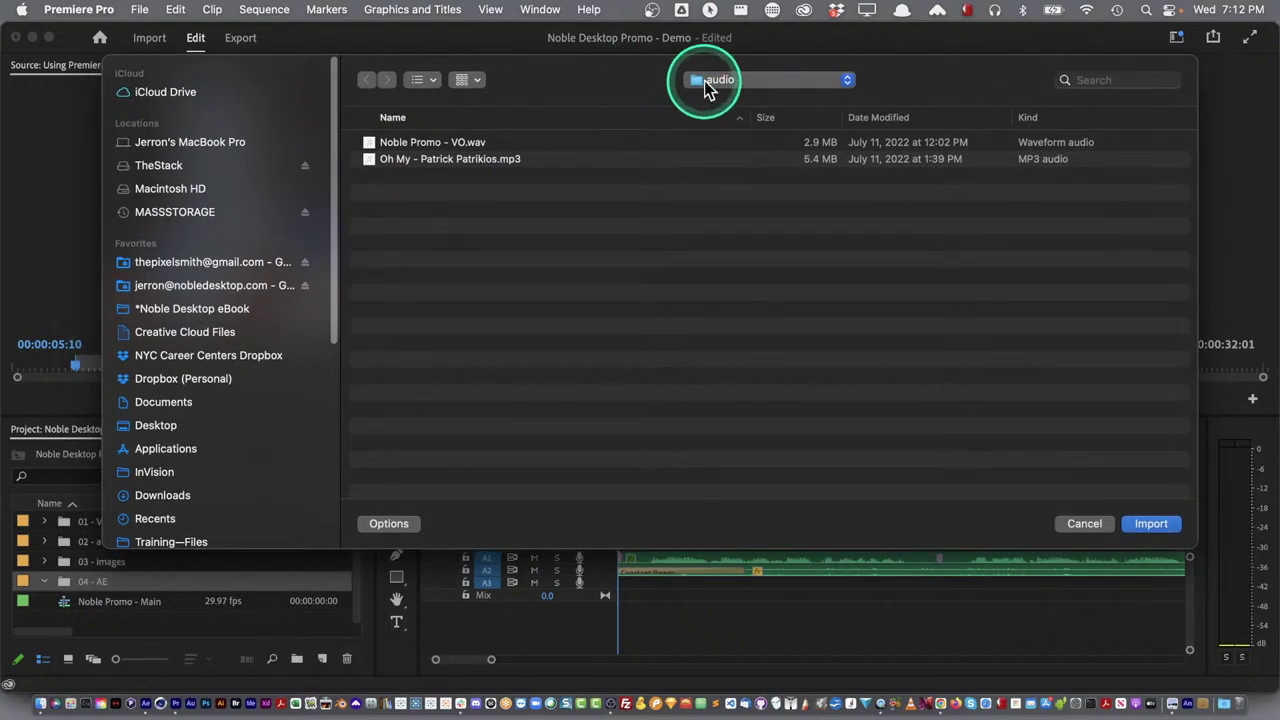
left_click(718, 81)
left_click(727, 101)
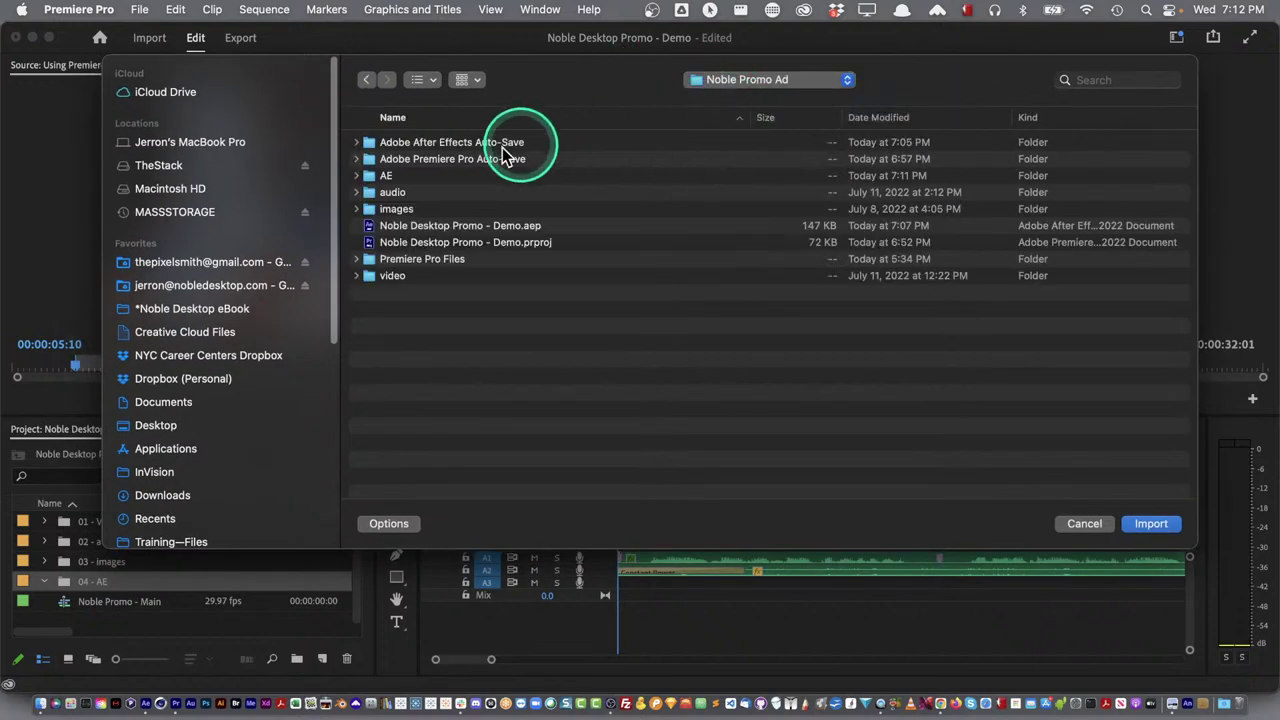
double_click(401, 177)
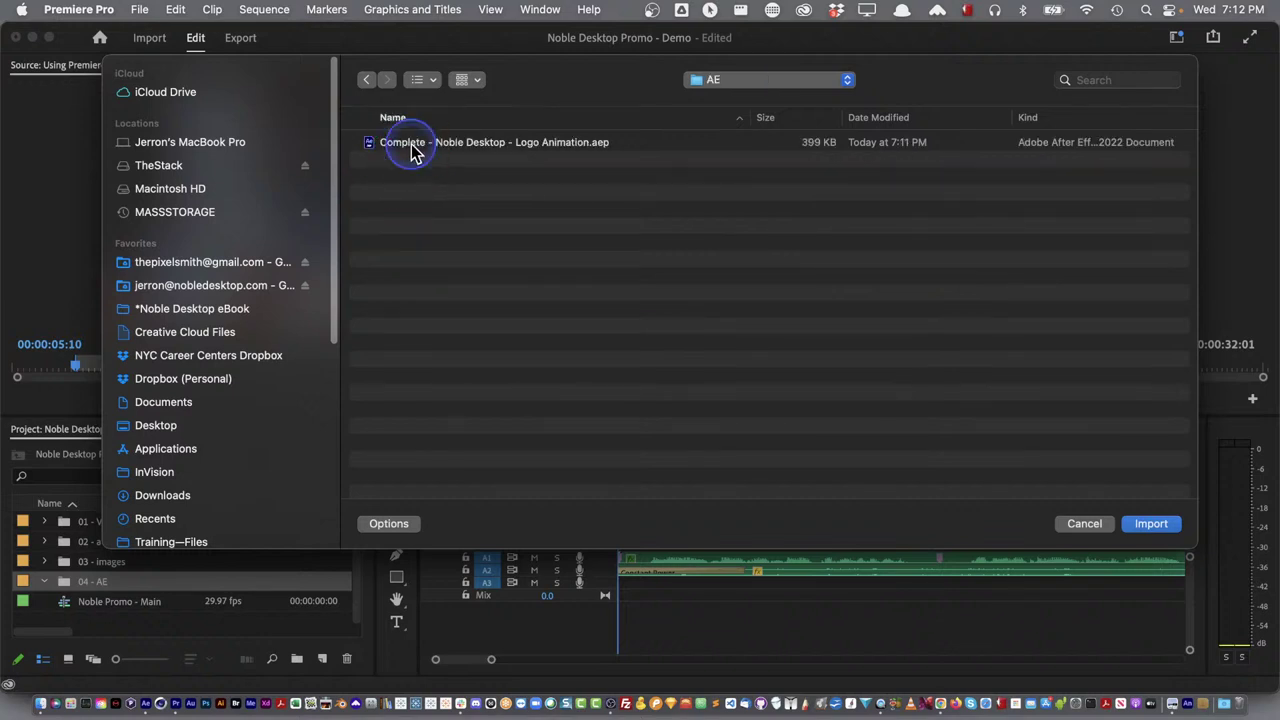
left_click(411, 144)
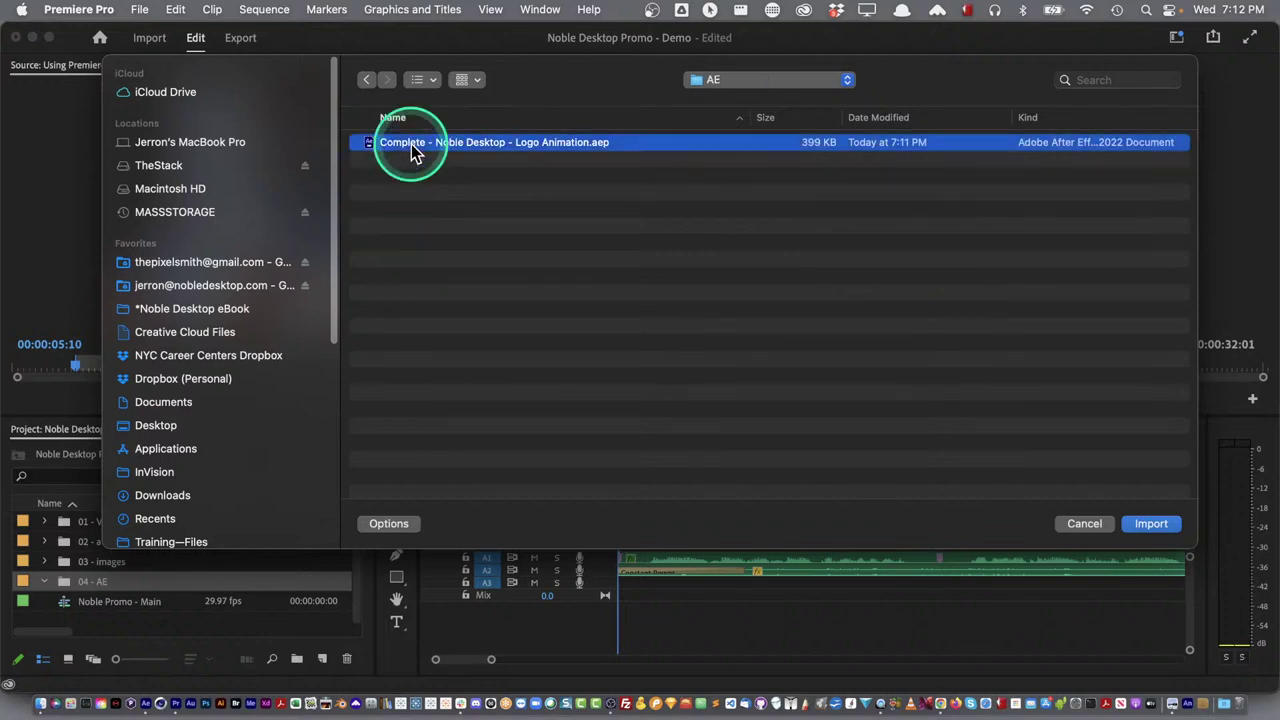
double_click(588, 143)
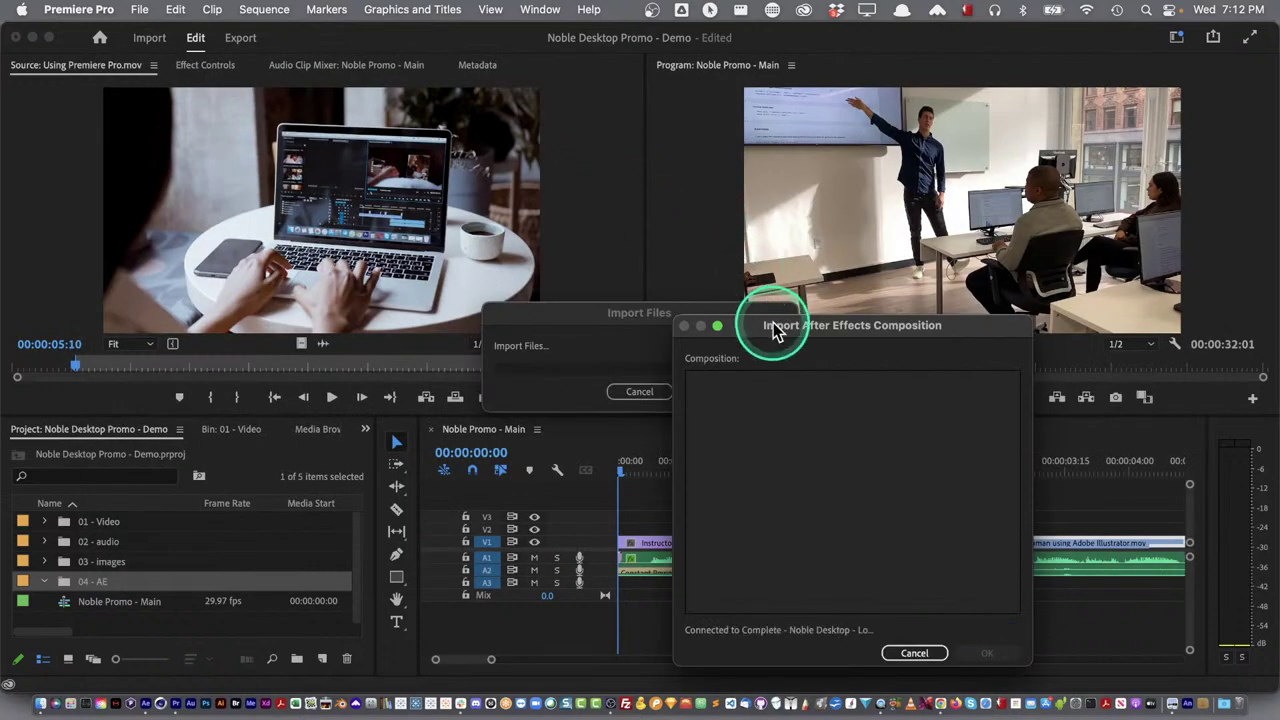
Check the composition's name in After Effects and import the Logo Animation composition into the 04 - AE bin
left_click_drag(775, 328, 573, 137)
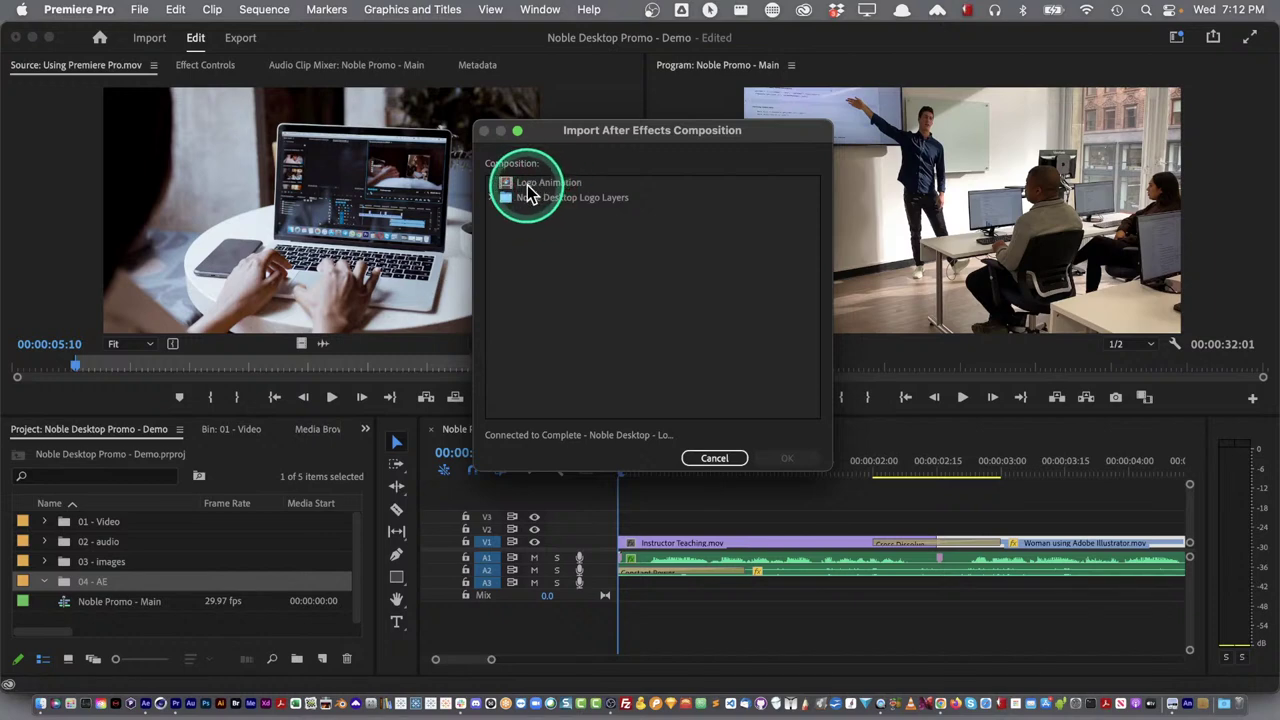
key("super+Tab")
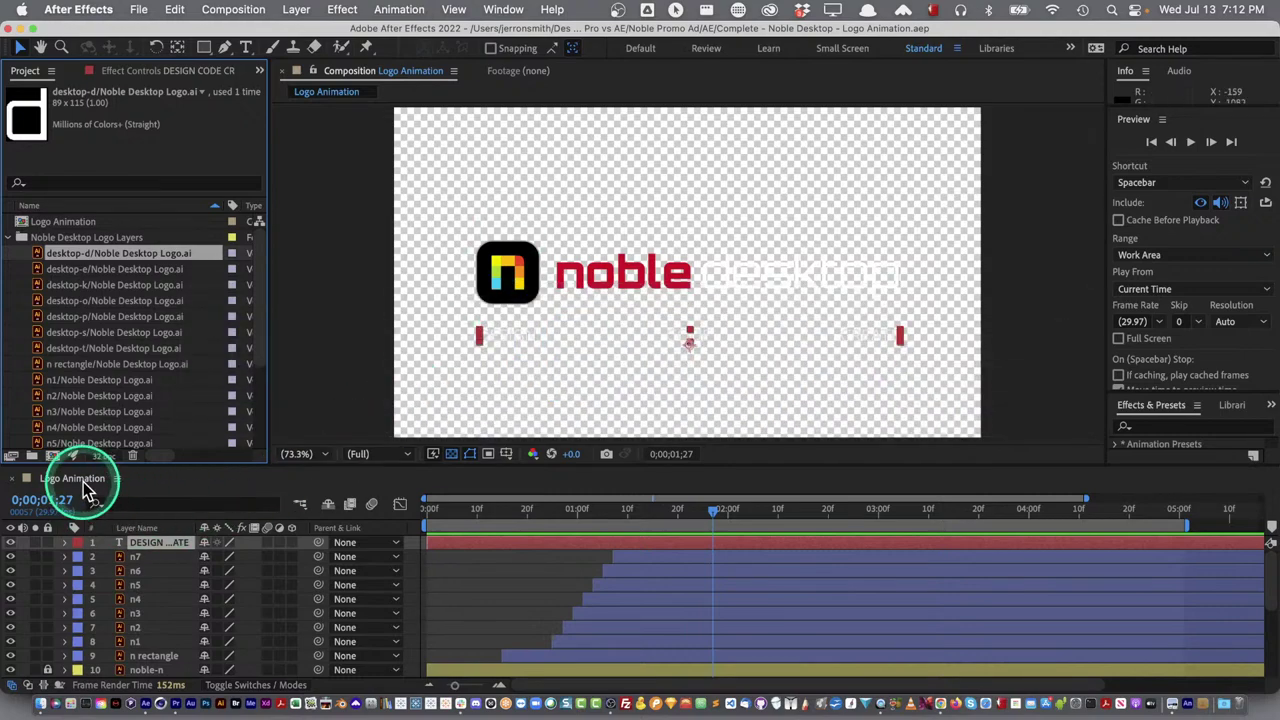
key("super+Tab")
left_click(505, 186)
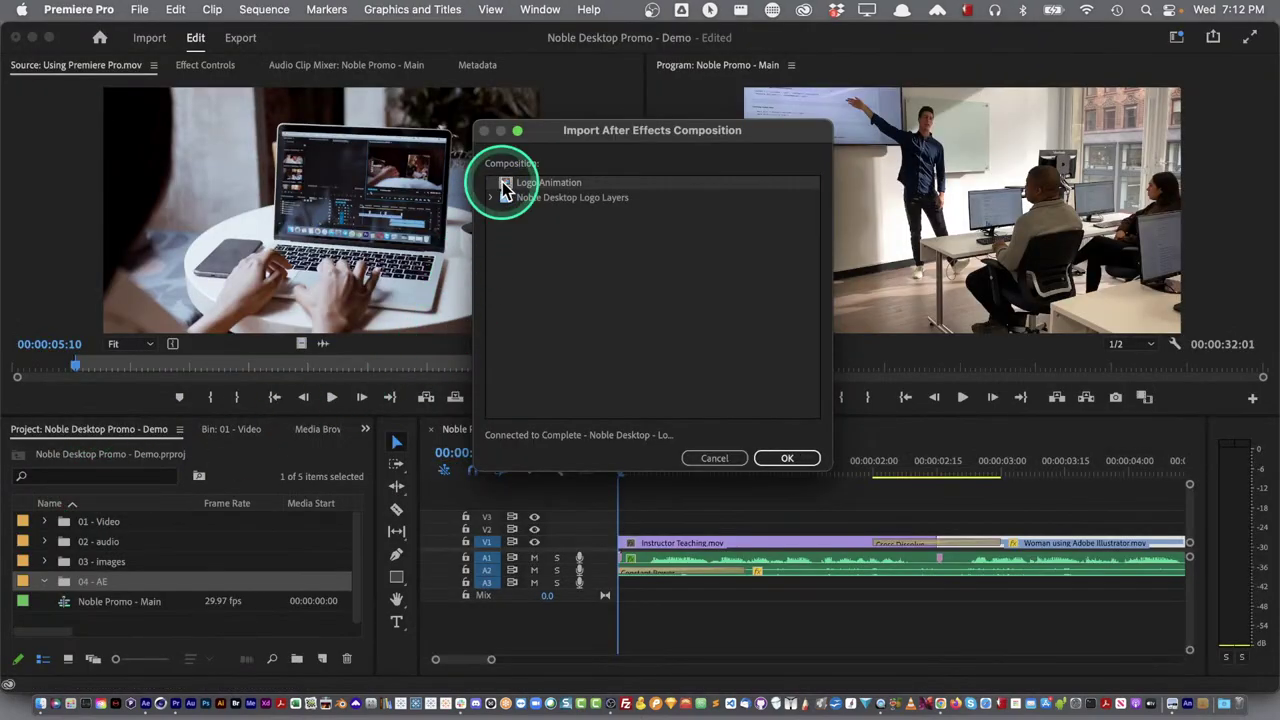
left_click(787, 458)
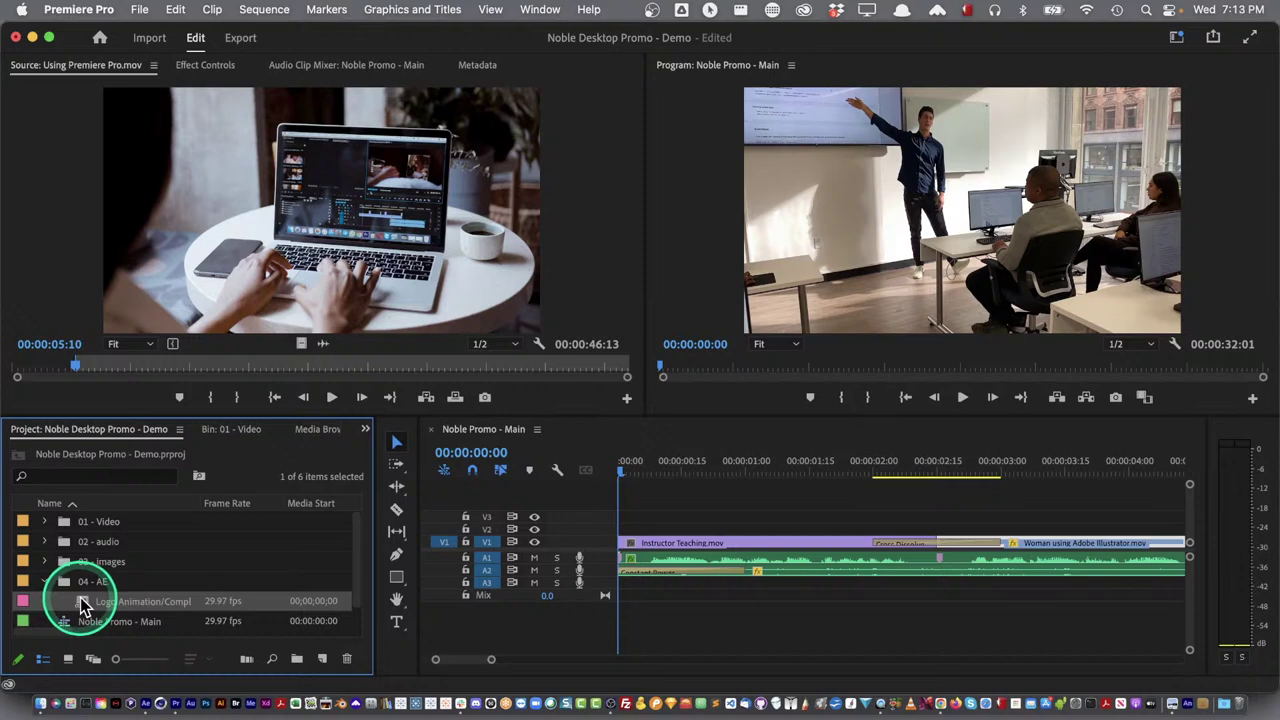
Place the Logo Animation composition on V2 at the start of Noble Promo - Main and trim its end to about 00:00:02:15
left_click_drag(83, 605, 592, 532)
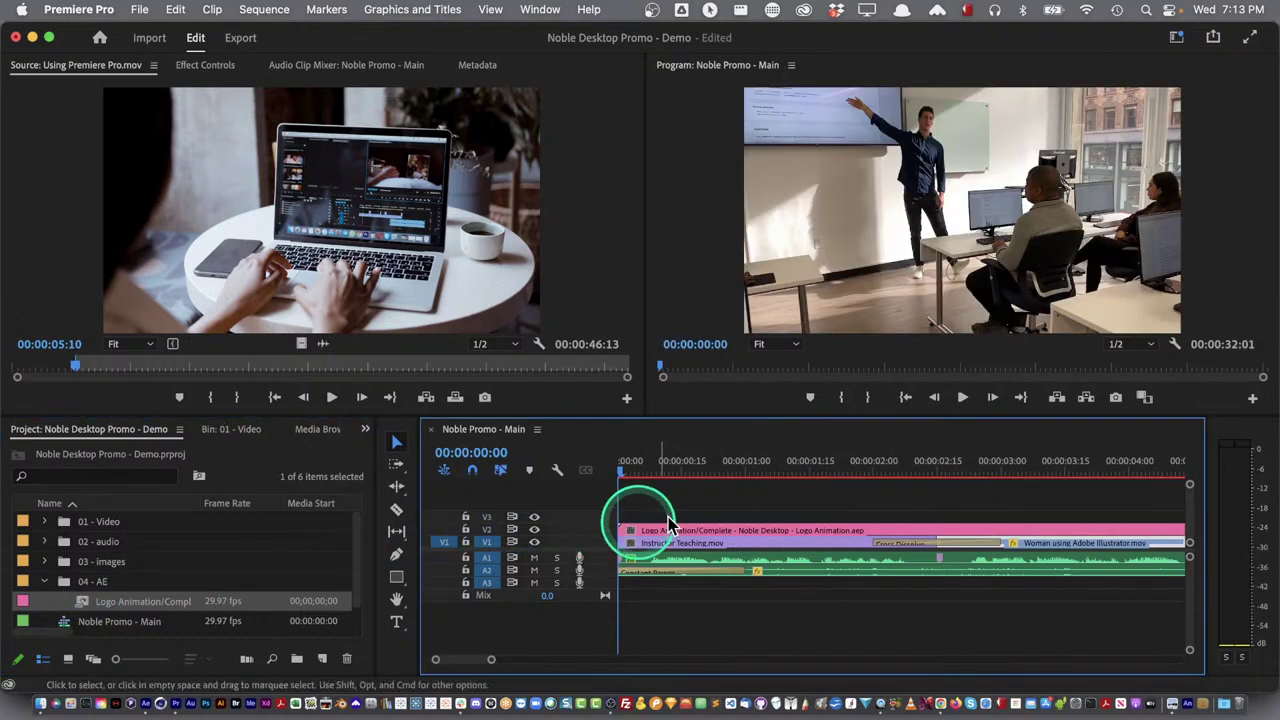
mouse_move(925, 460)
left_mouse_down()
mouse_move(938, 462)
mouse_move(935, 480)
left_mouse_up()
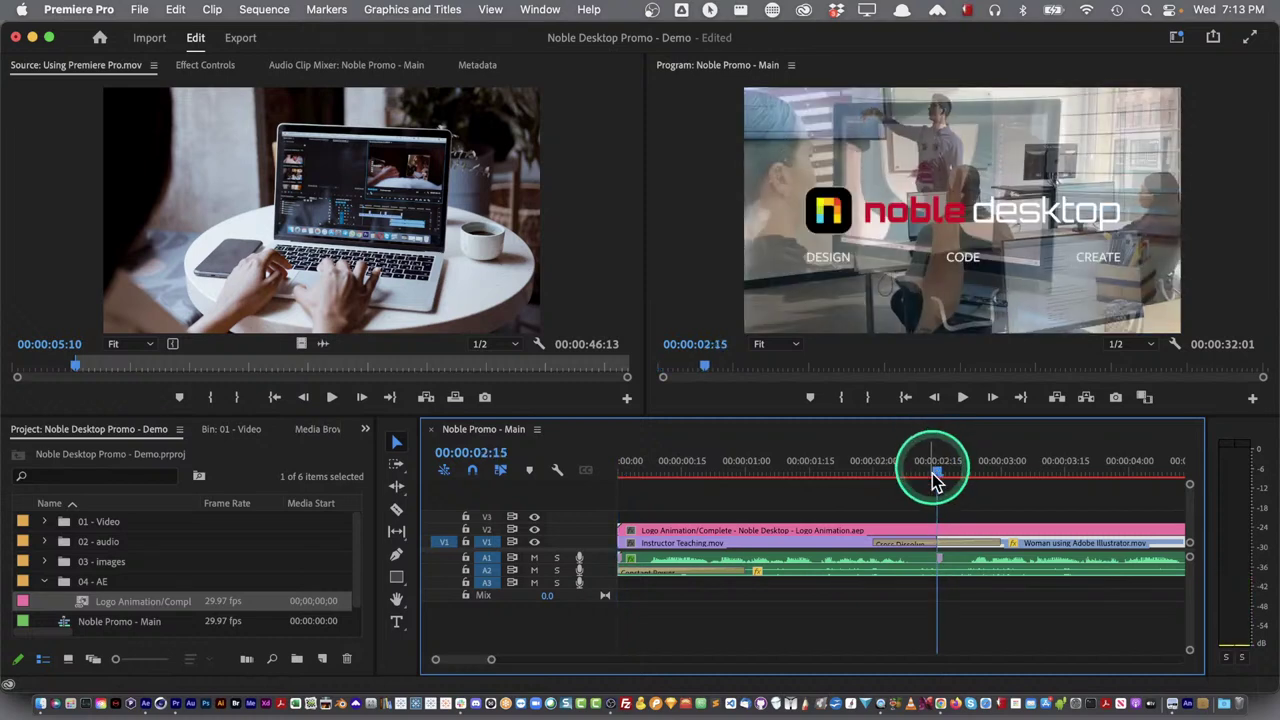
left_click(920, 530)
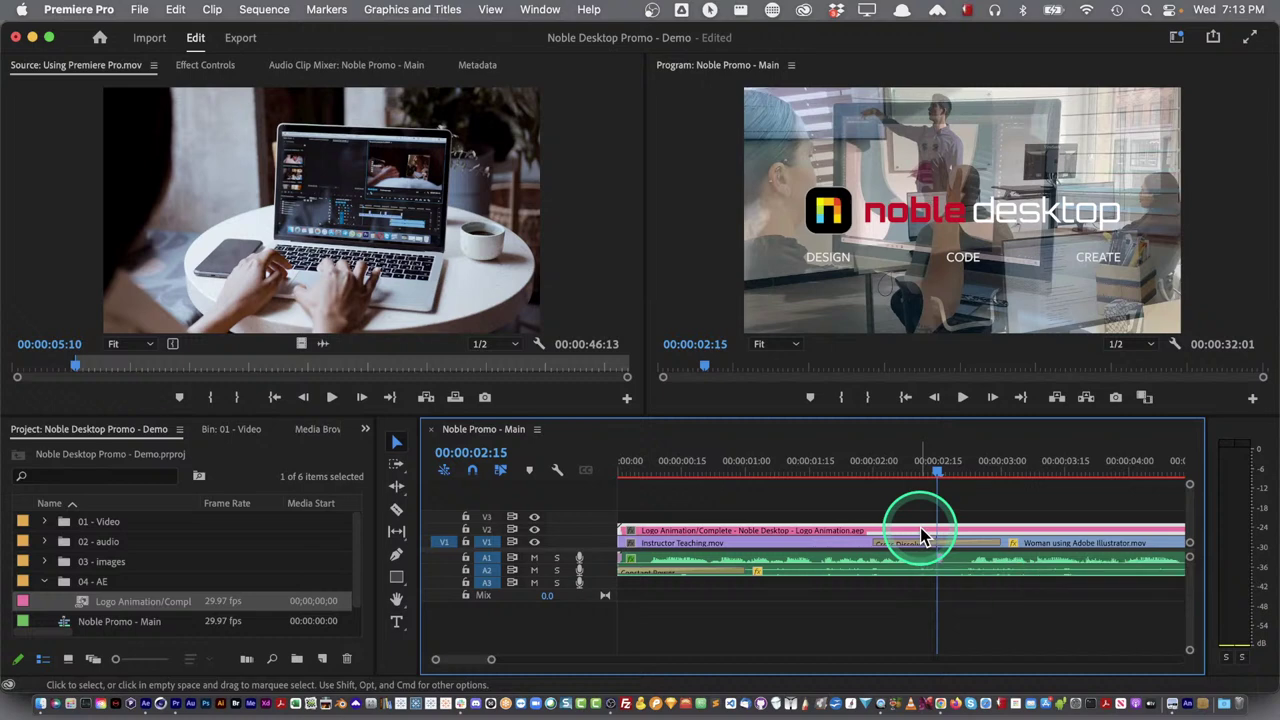
key("backslash")
left_click_drag(719, 527, 656, 527)
left_click_drag(646, 458, 576, 478)
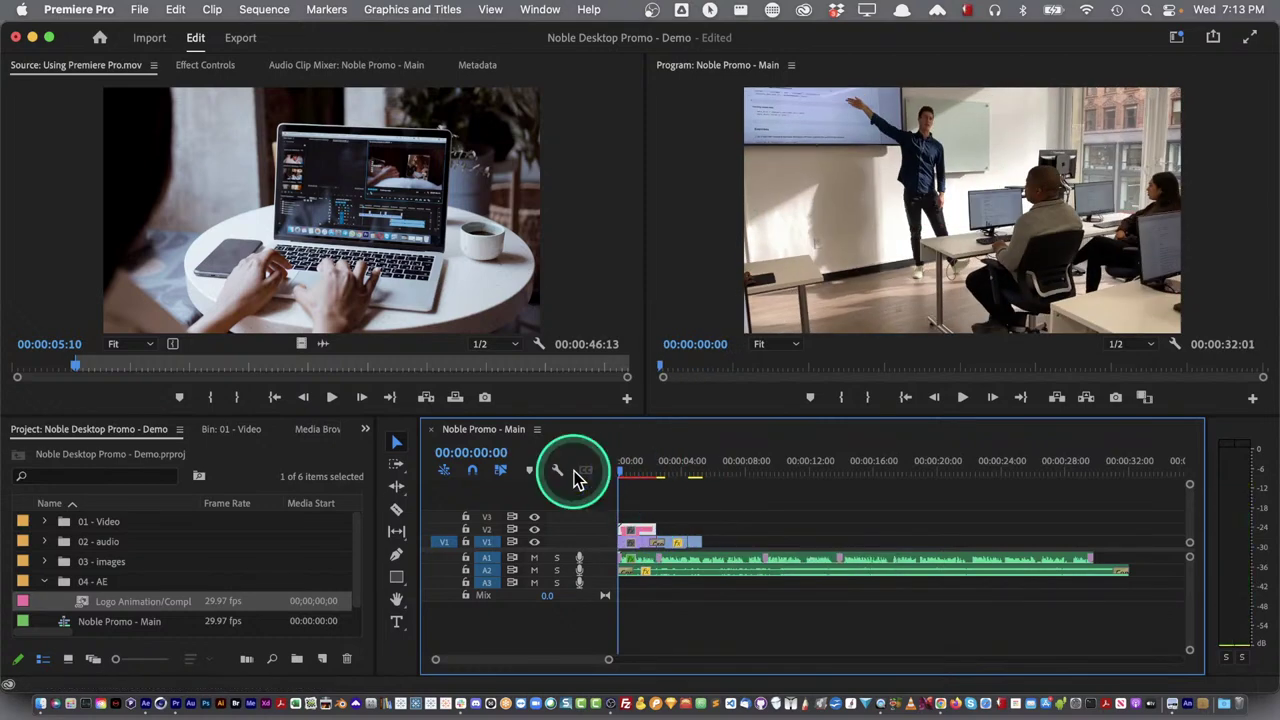
Enlarge the timeline's video tracks to show clip thumbnails, give the video area more room, and keep the audio tracks compact
key("shift+equal")
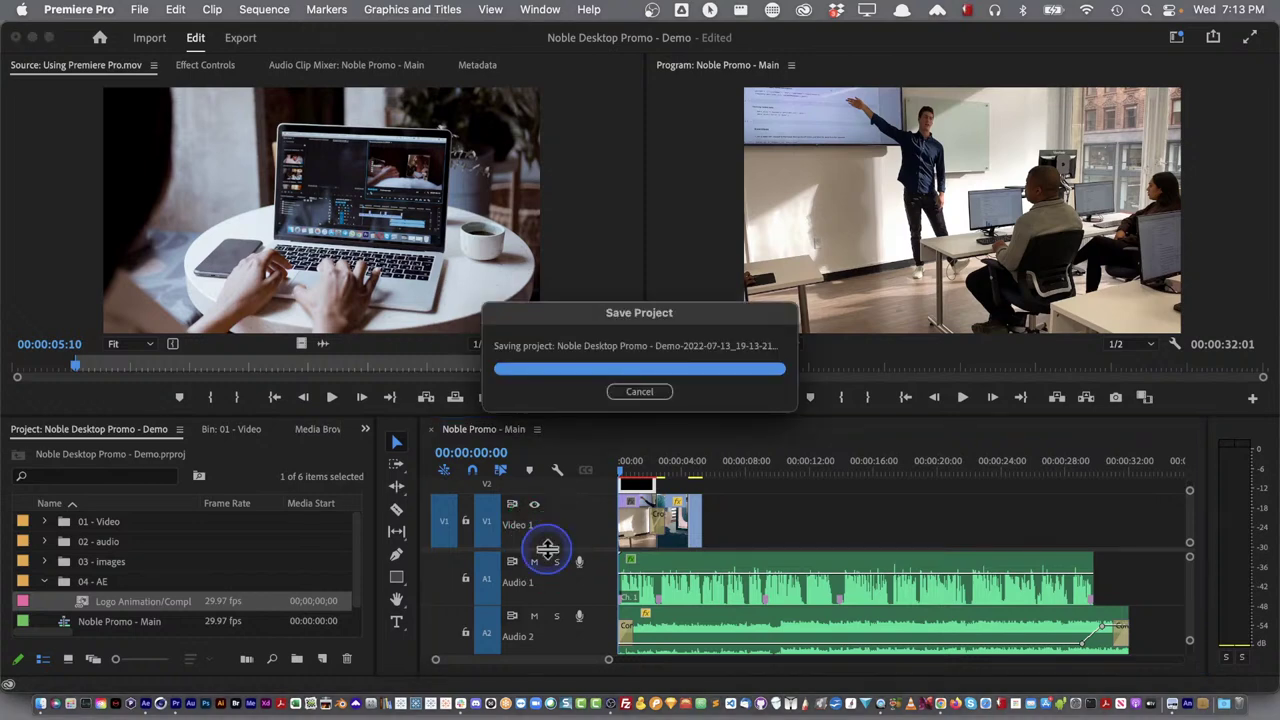
left_click(543, 543)
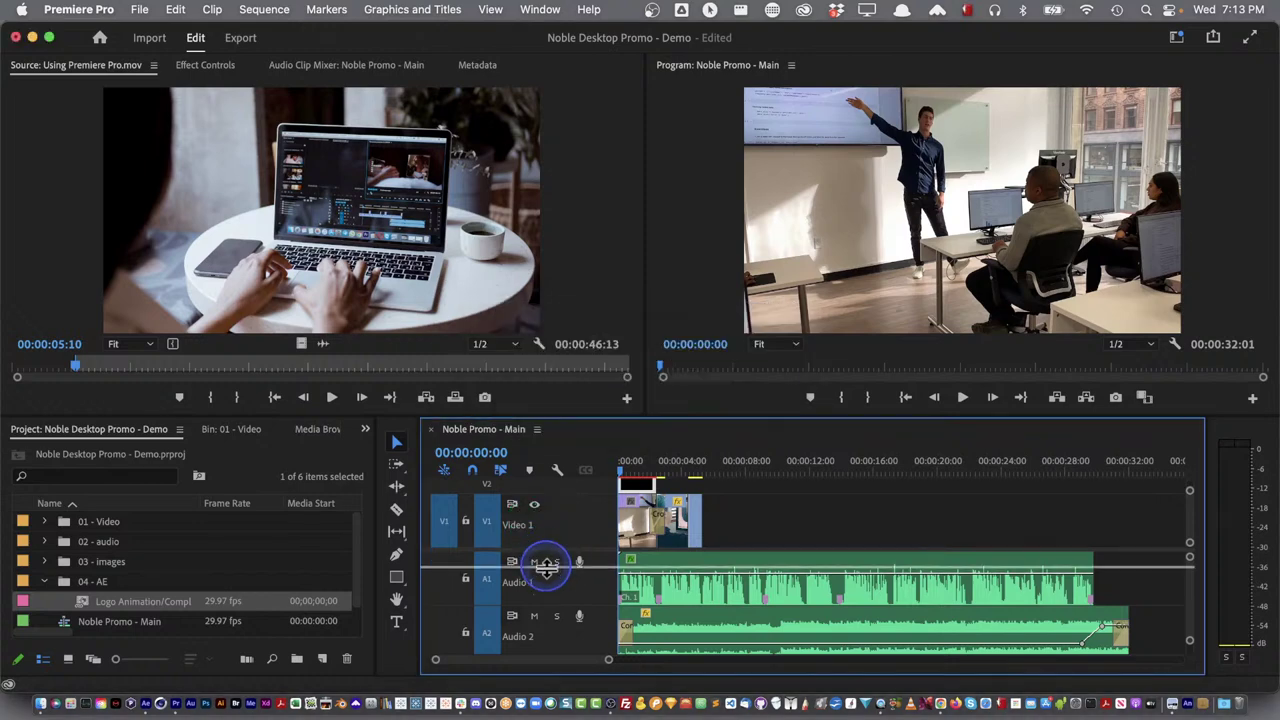
left_click_drag(545, 565, 578, 575)
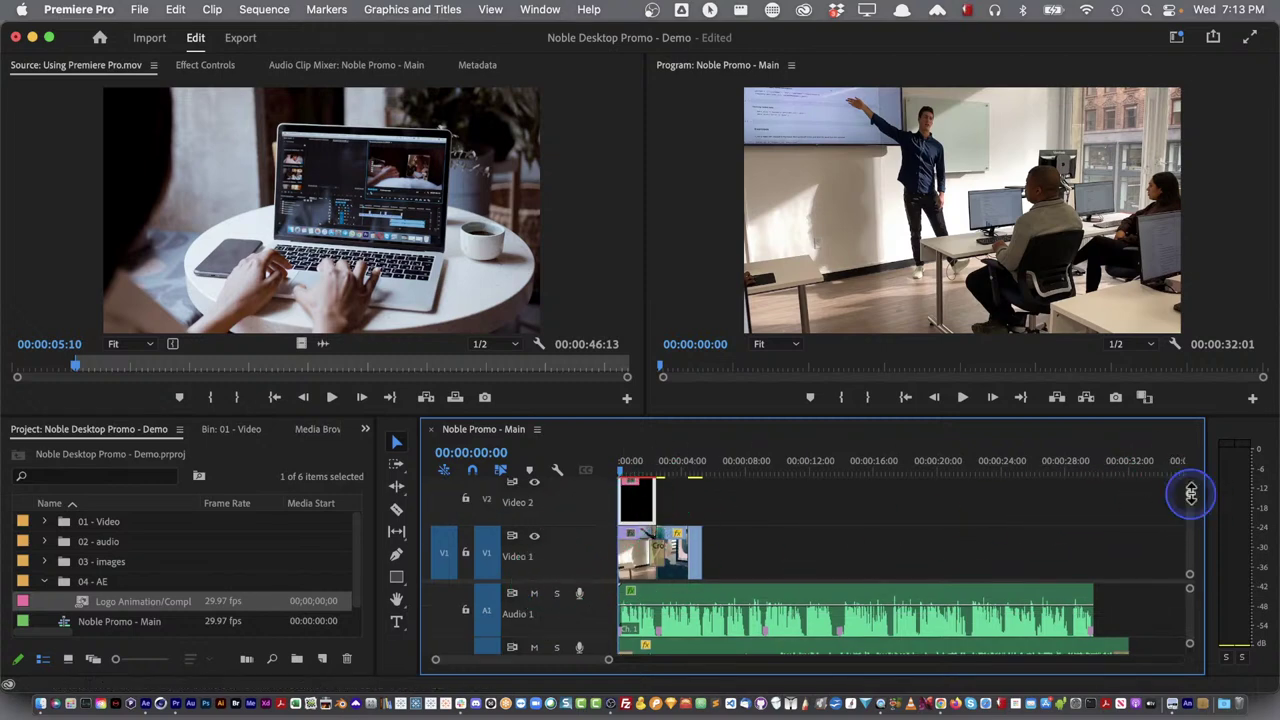
scroll(1191, 493, "down", 2)
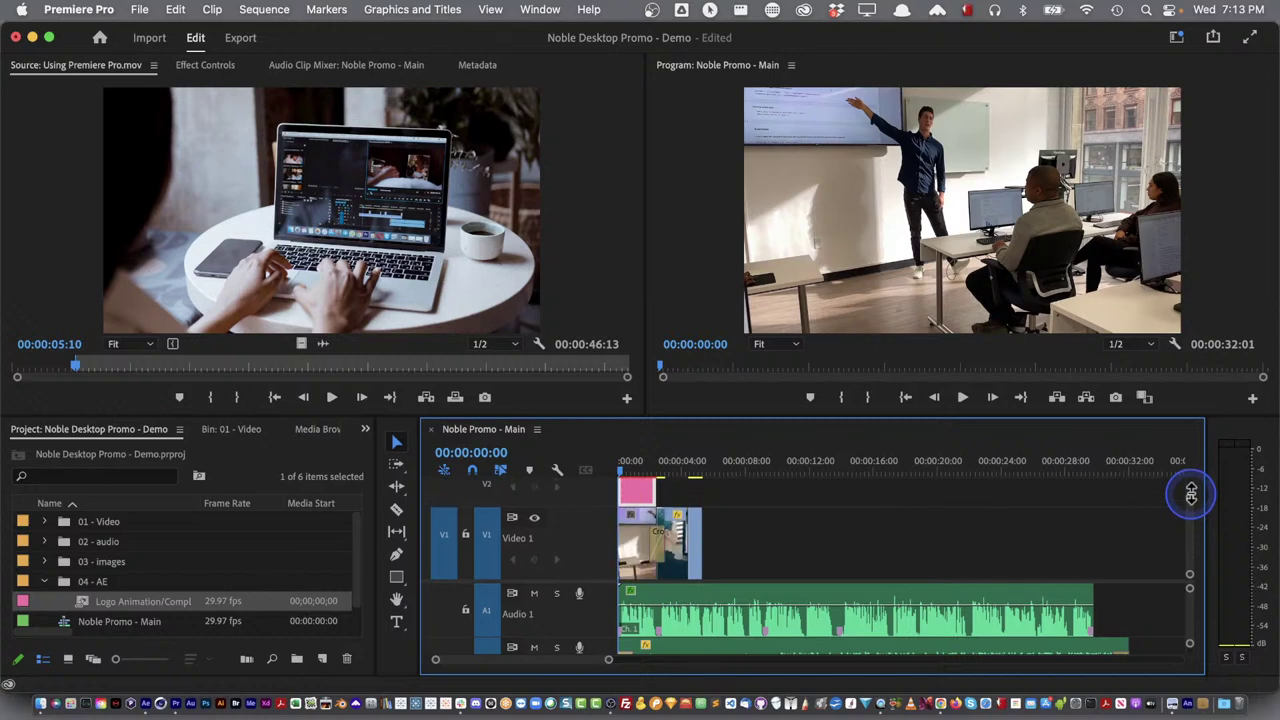
scroll(1191, 490, "up", 3)
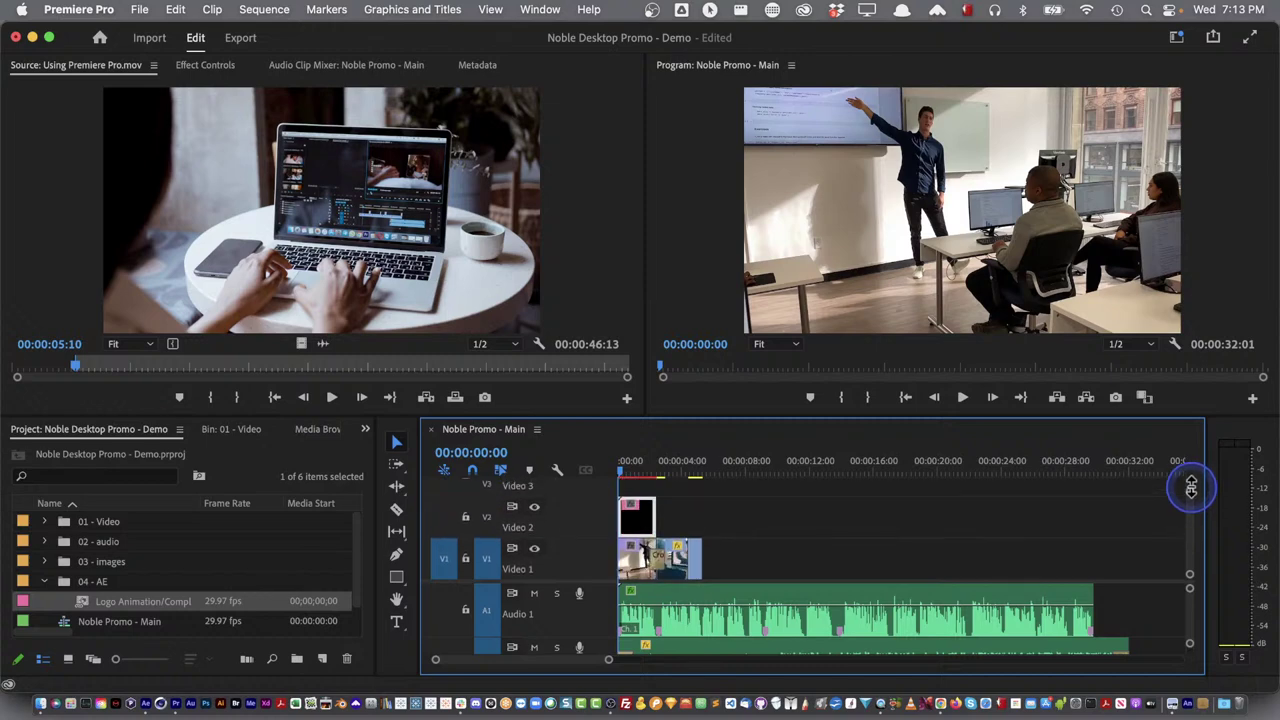
left_click_drag(1180, 586, 1193, 574)
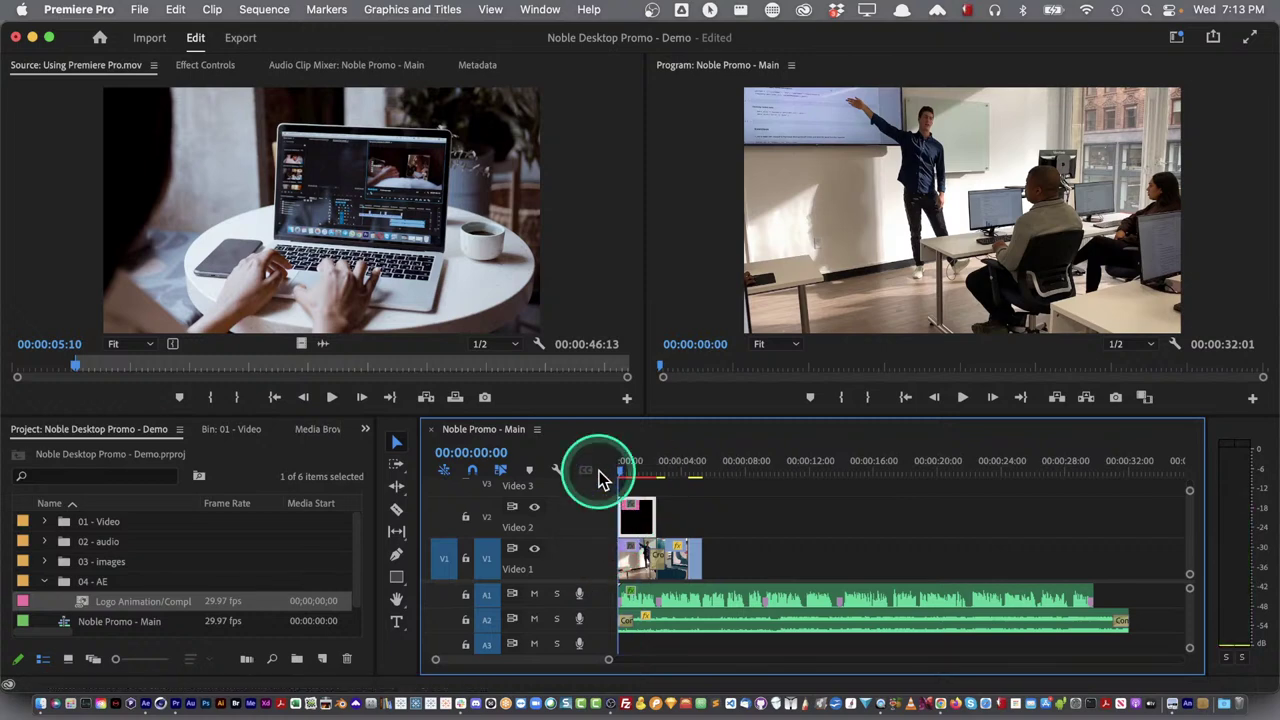
Play and scrub the opening seconds of the sequence to review the logo animation over the footage
key("space")
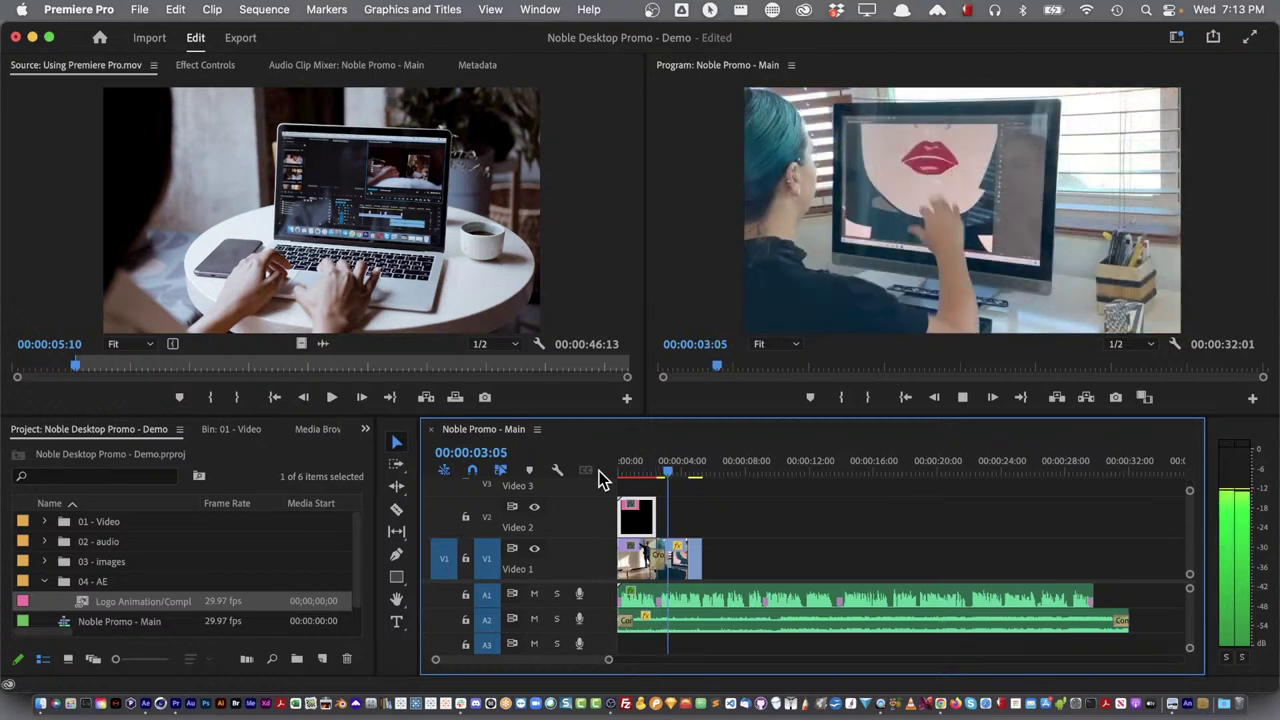
key("space")
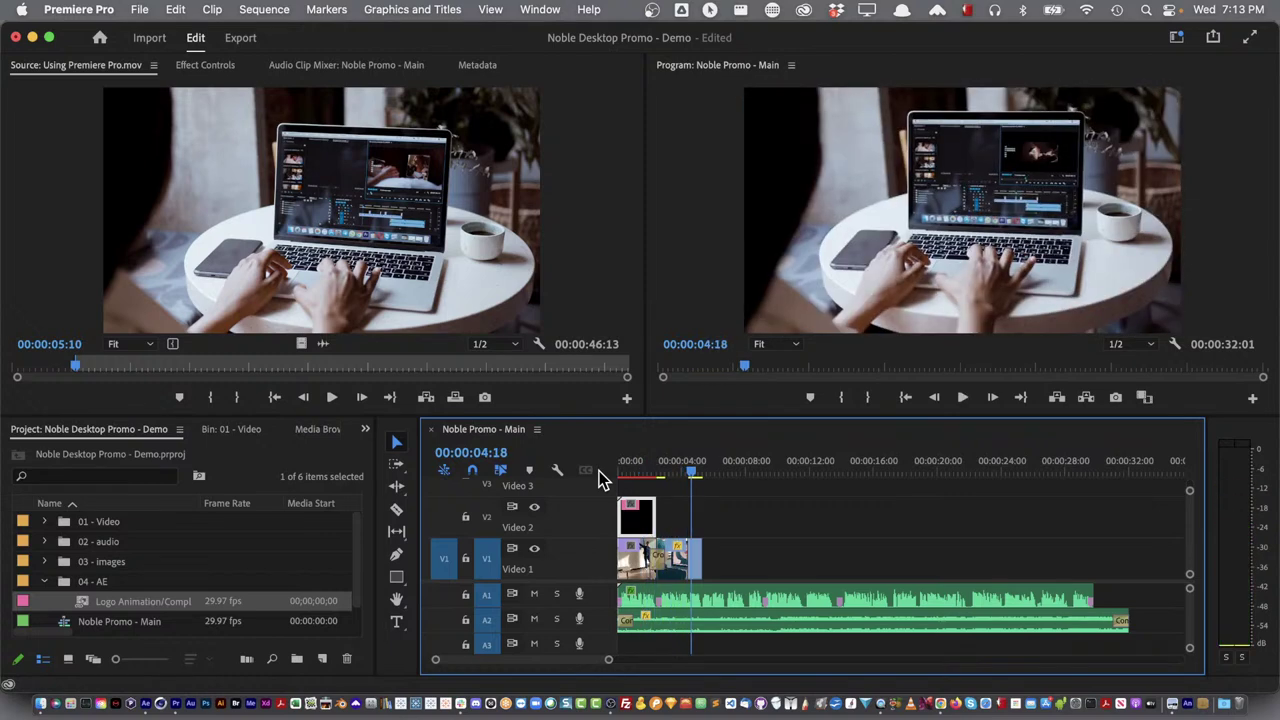
left_click_drag(599, 471, 631, 470)
left_click_drag(618, 470, 653, 472)
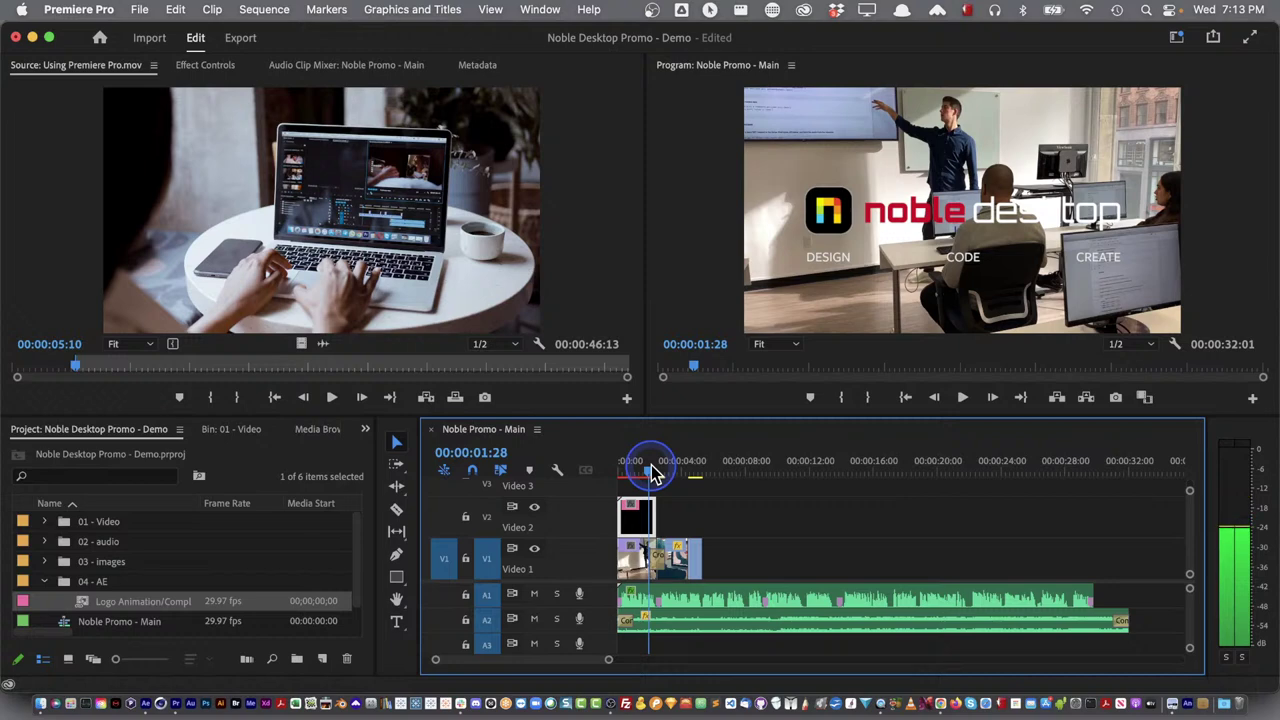
left_click_drag(653, 472, 603, 470)
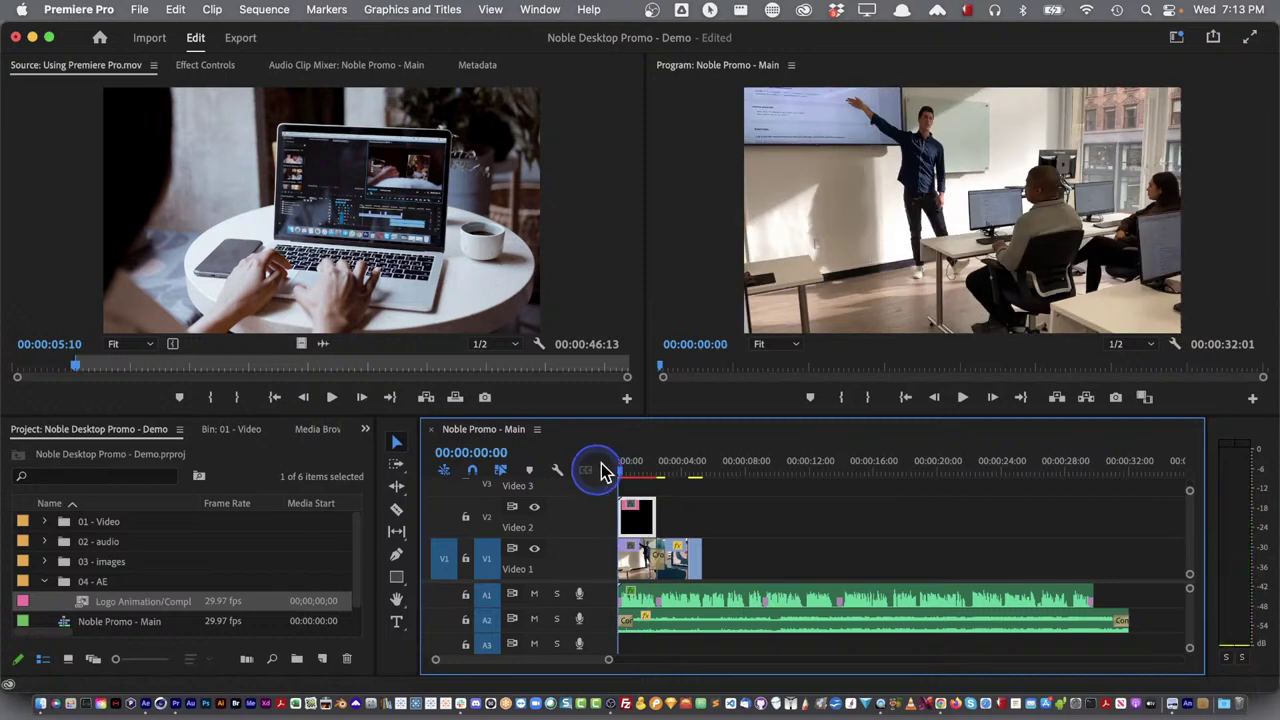
key("space")
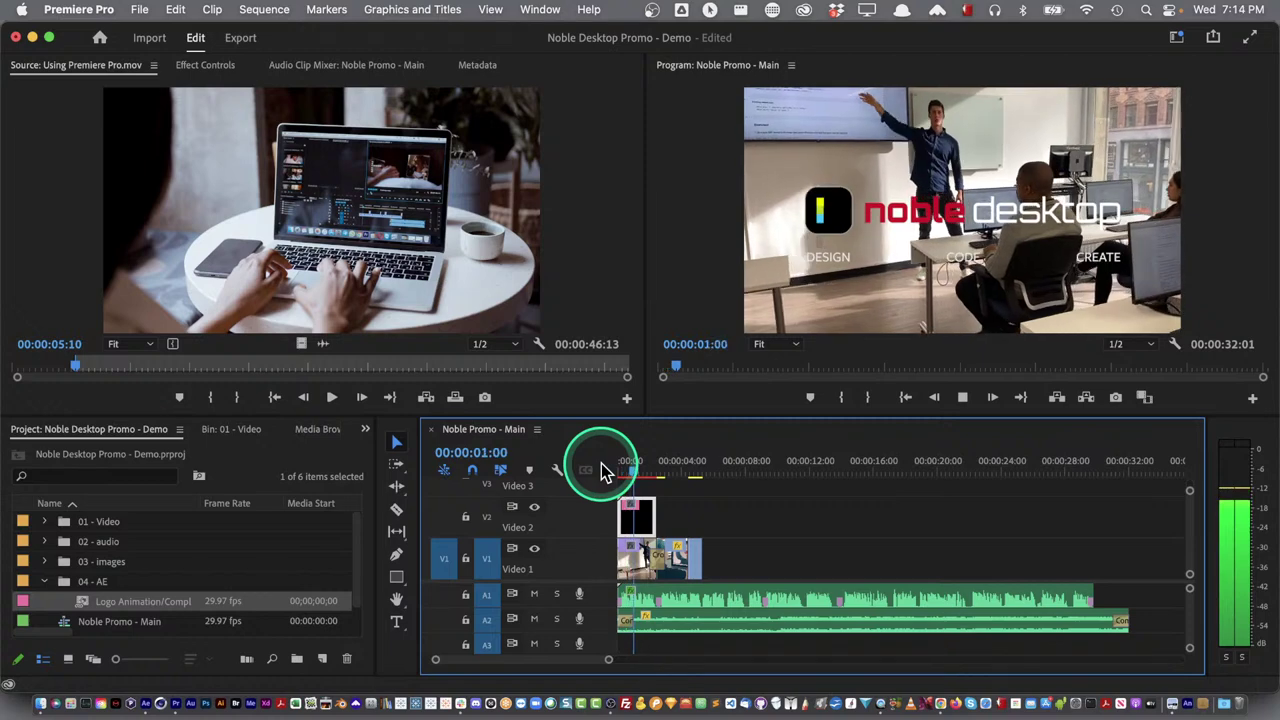
key("space")
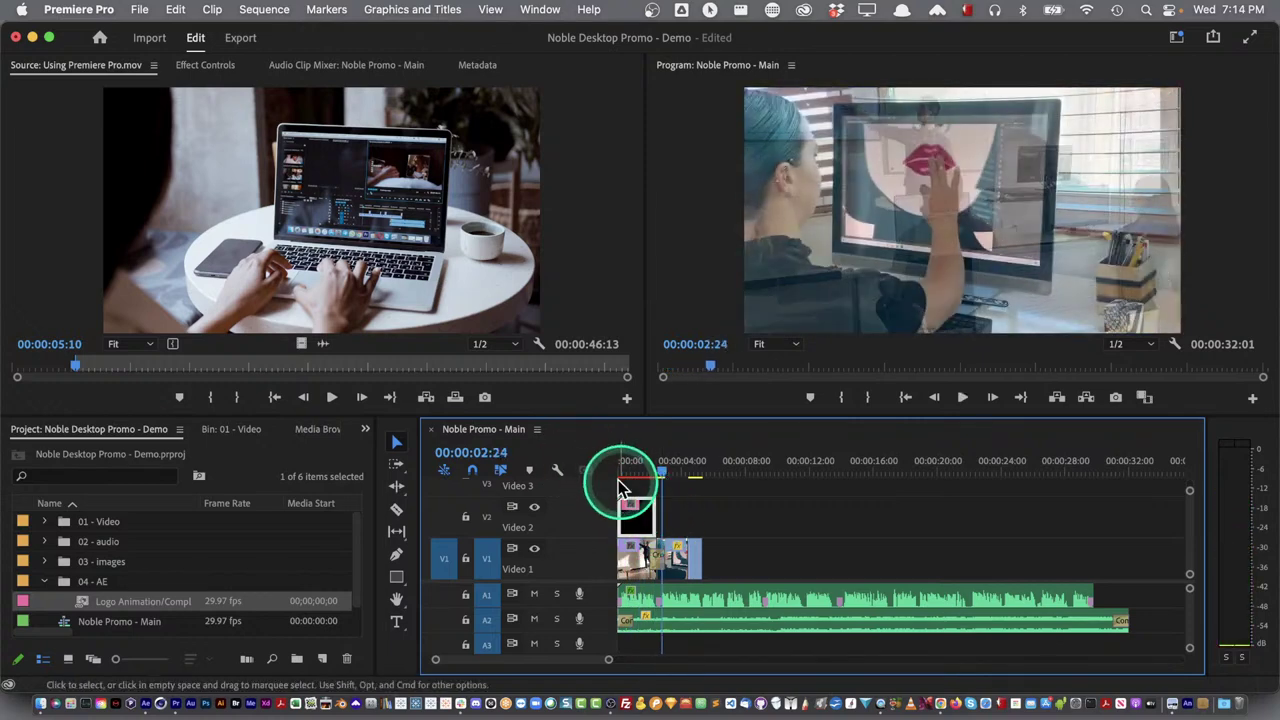
Extend the end of the Logo Animation clip on V2 to 00:00:03:00
left_click(492, 456)
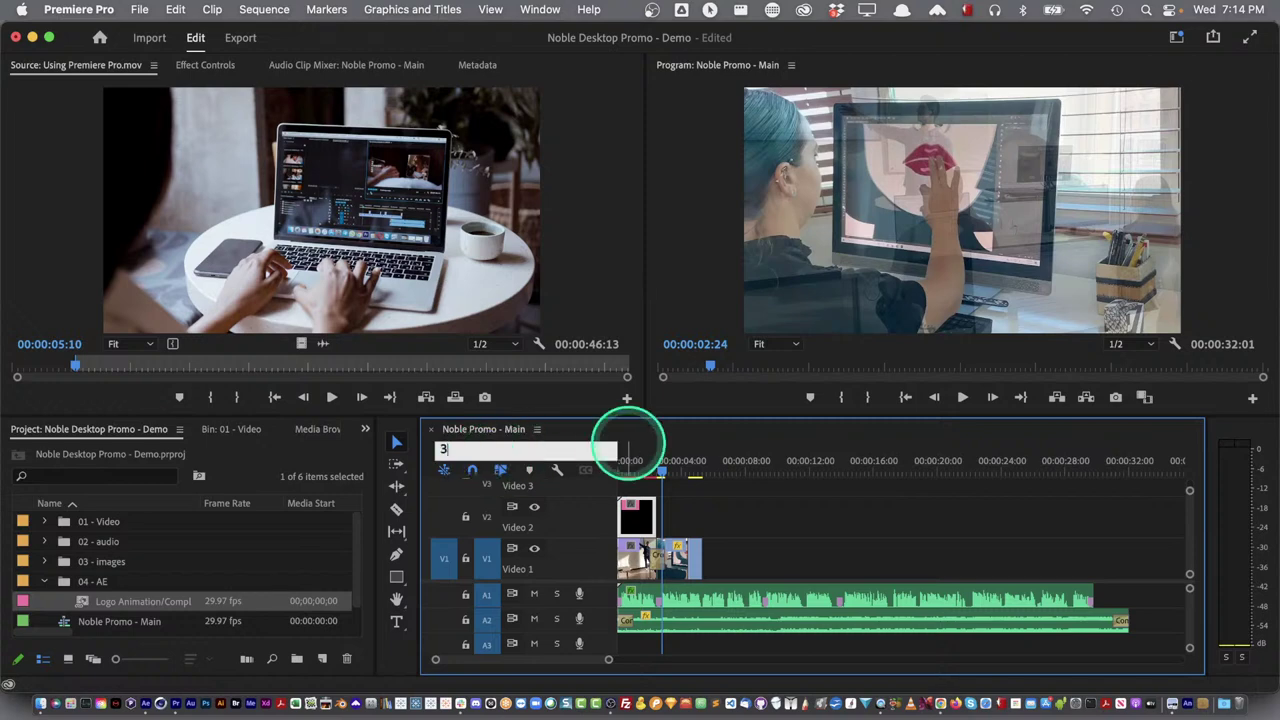
key("Return")
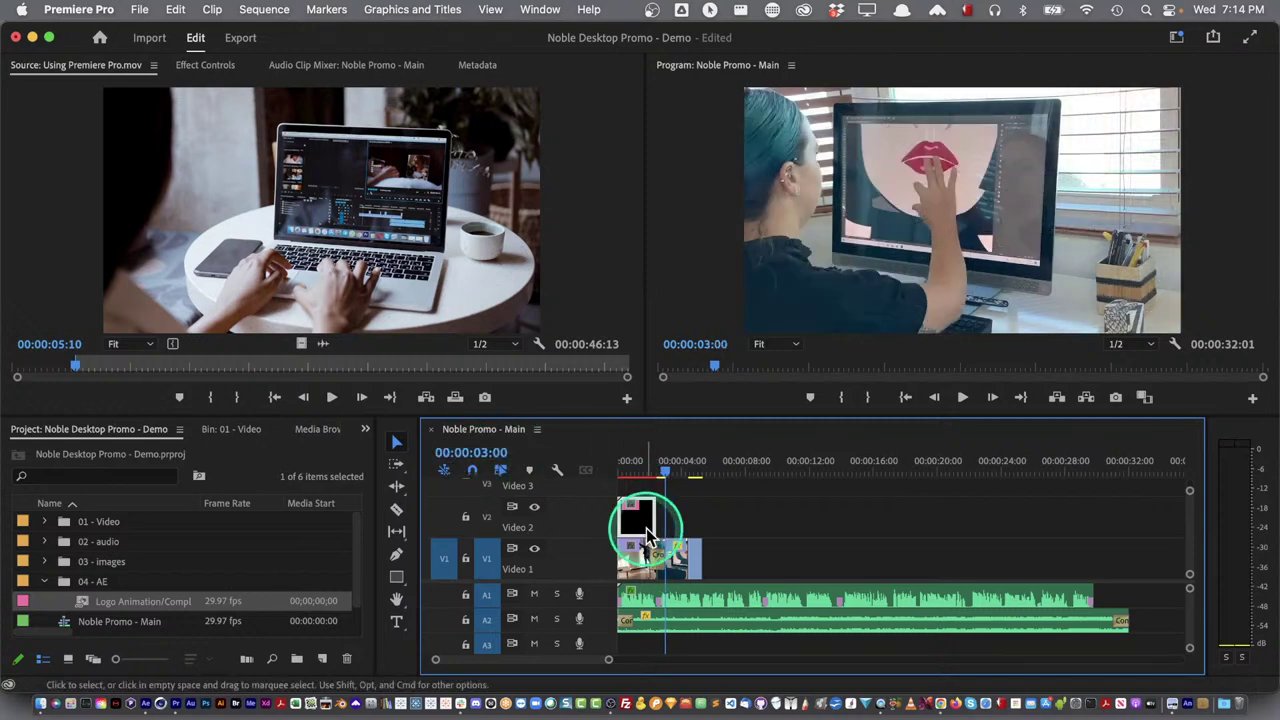
left_click_drag(648, 513, 664, 512)
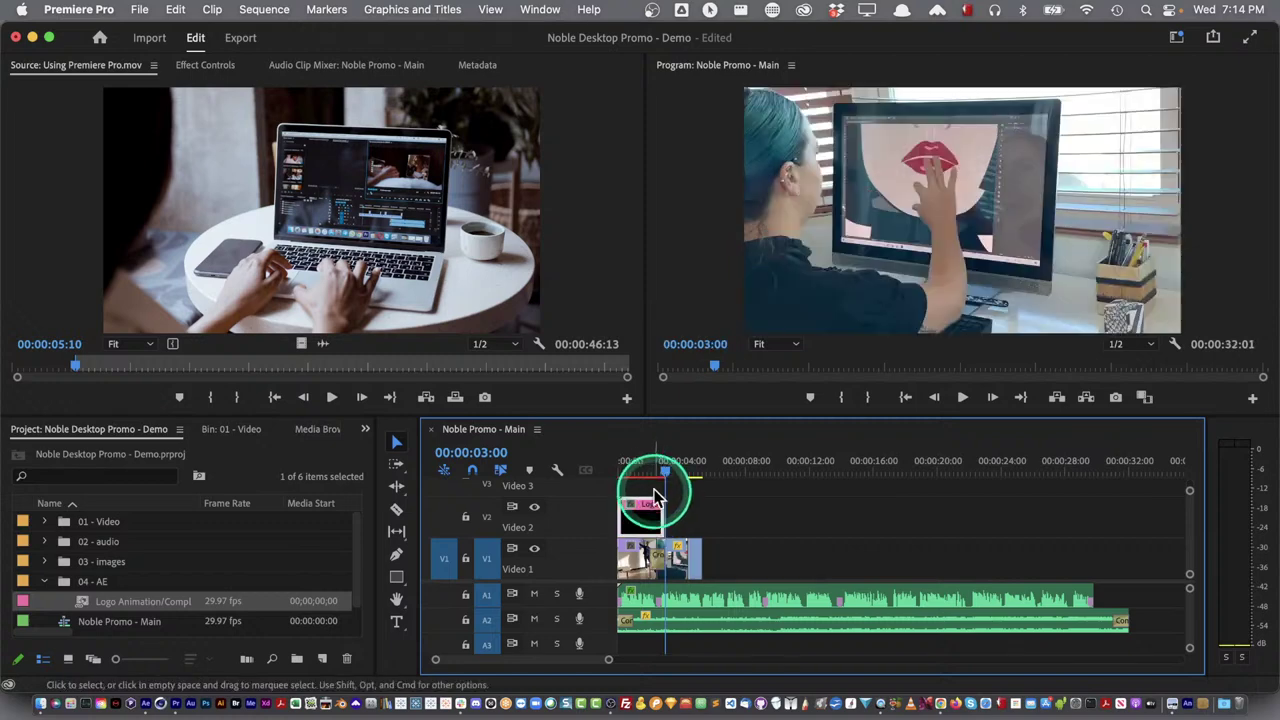
Play the sequence from the beginning to review the logo clip's extended duration
left_click_drag(644, 470, 573, 482)
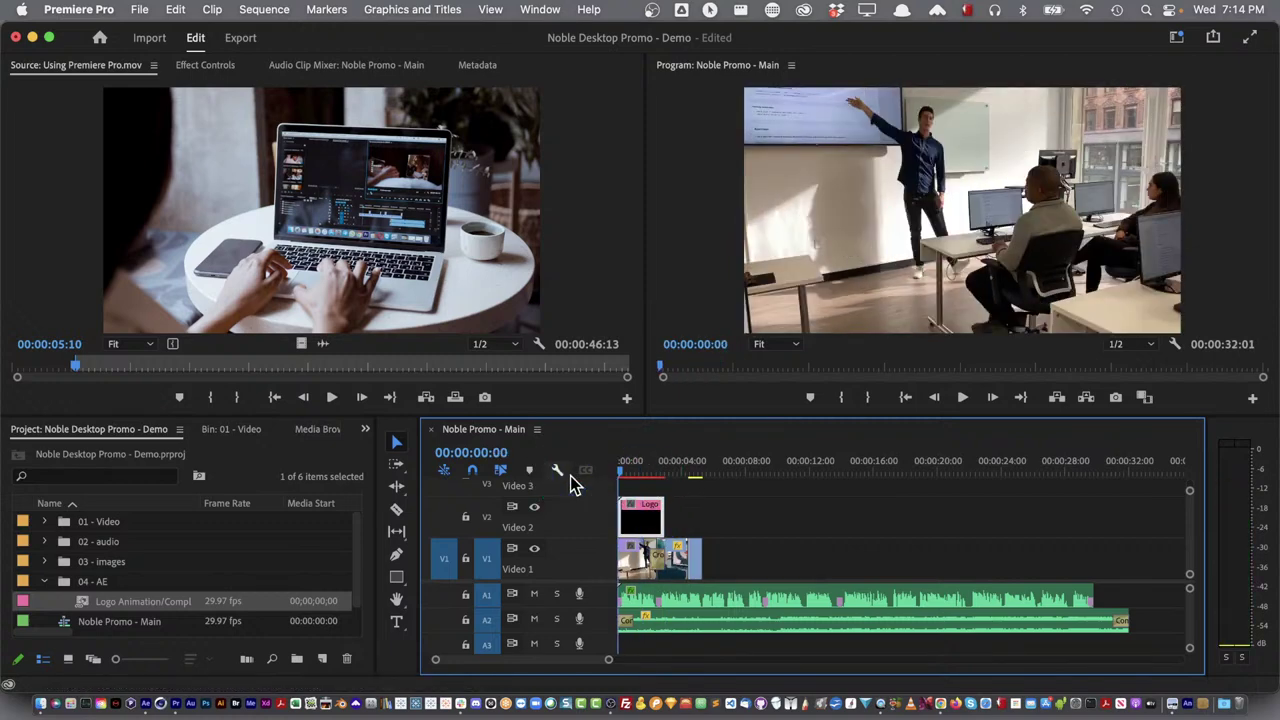
key("space")
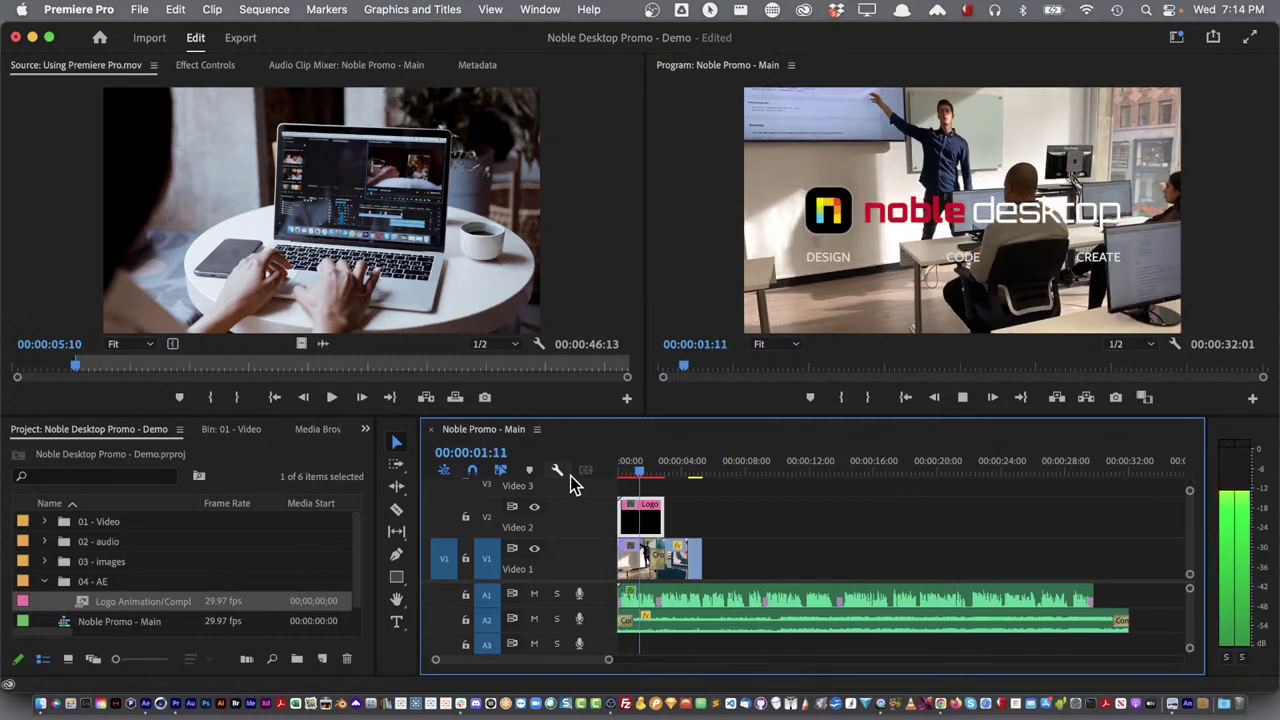
key("space")
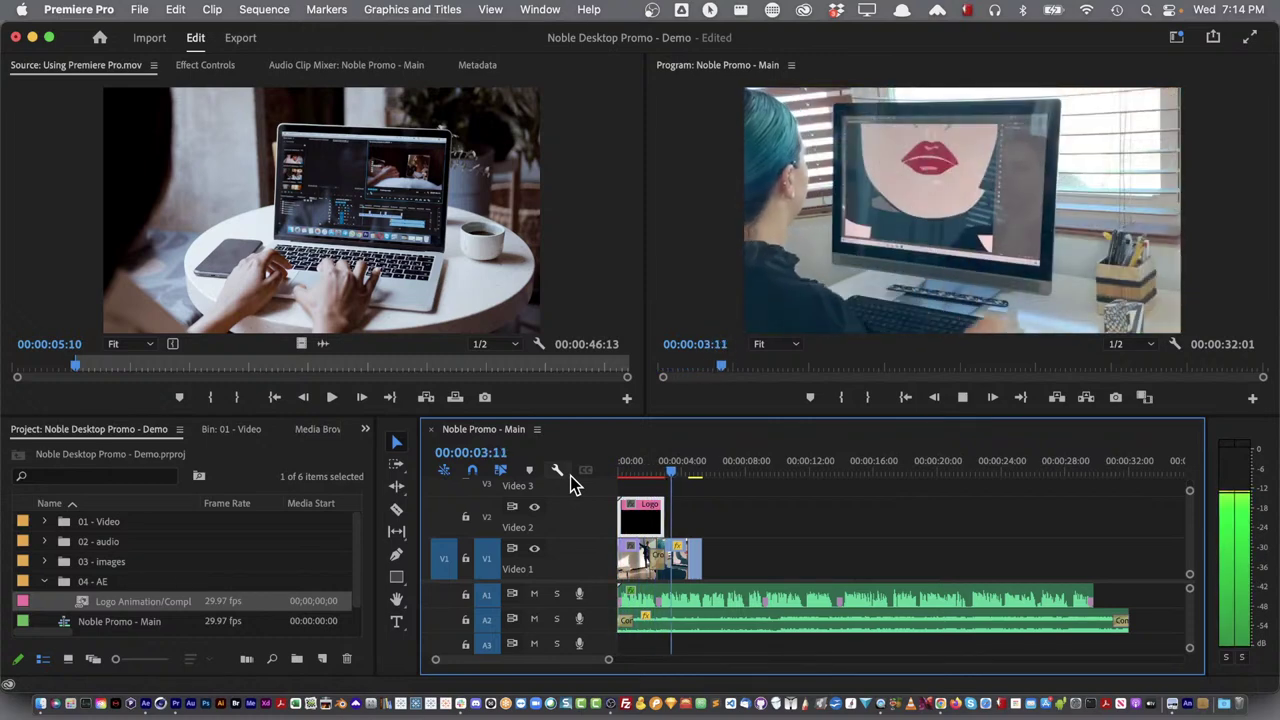
Park the playhead at 00:00:01:04 and open the Logo Animation clip's original composition in After Effects for editing
left_click(638, 468)
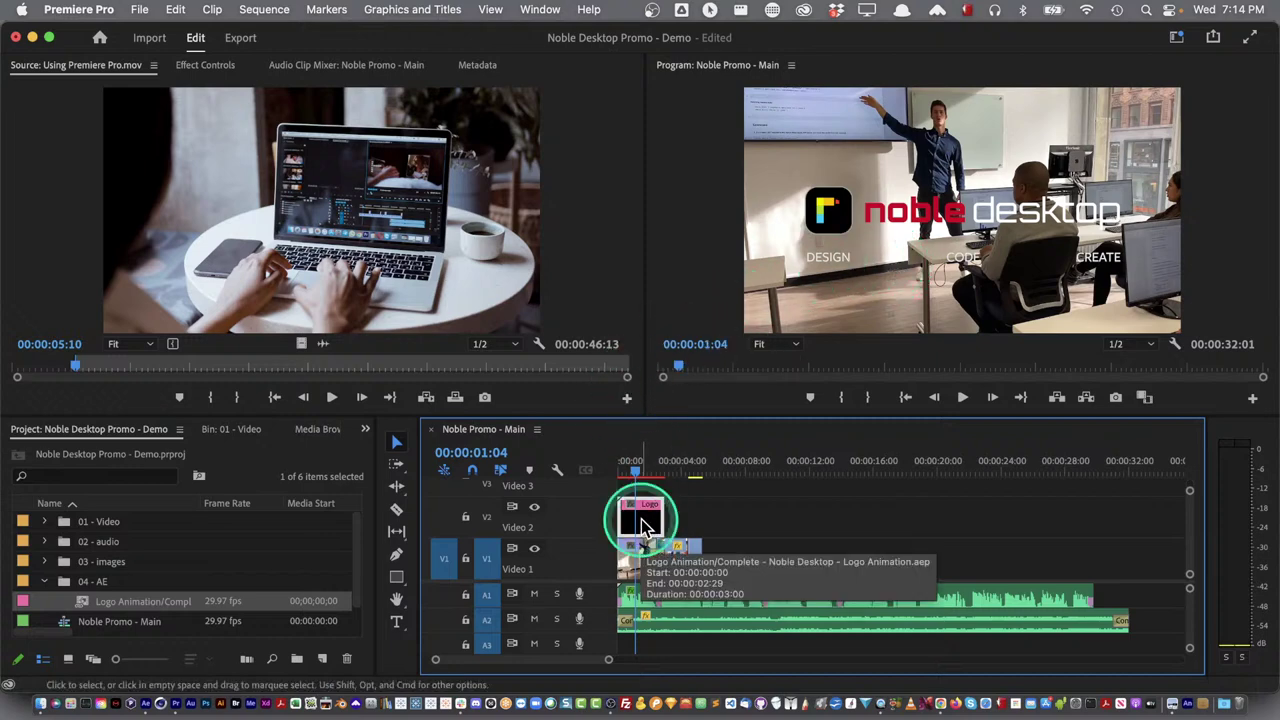
left_click(644, 515)
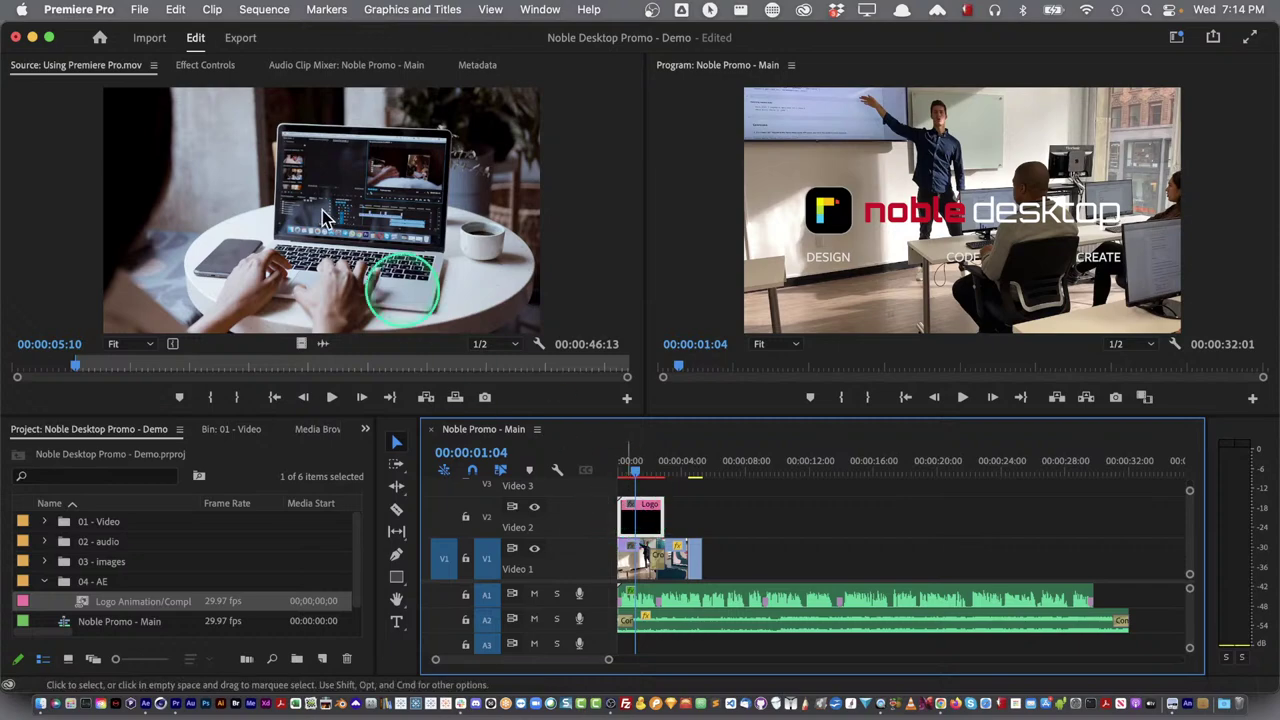
left_click(175, 9)
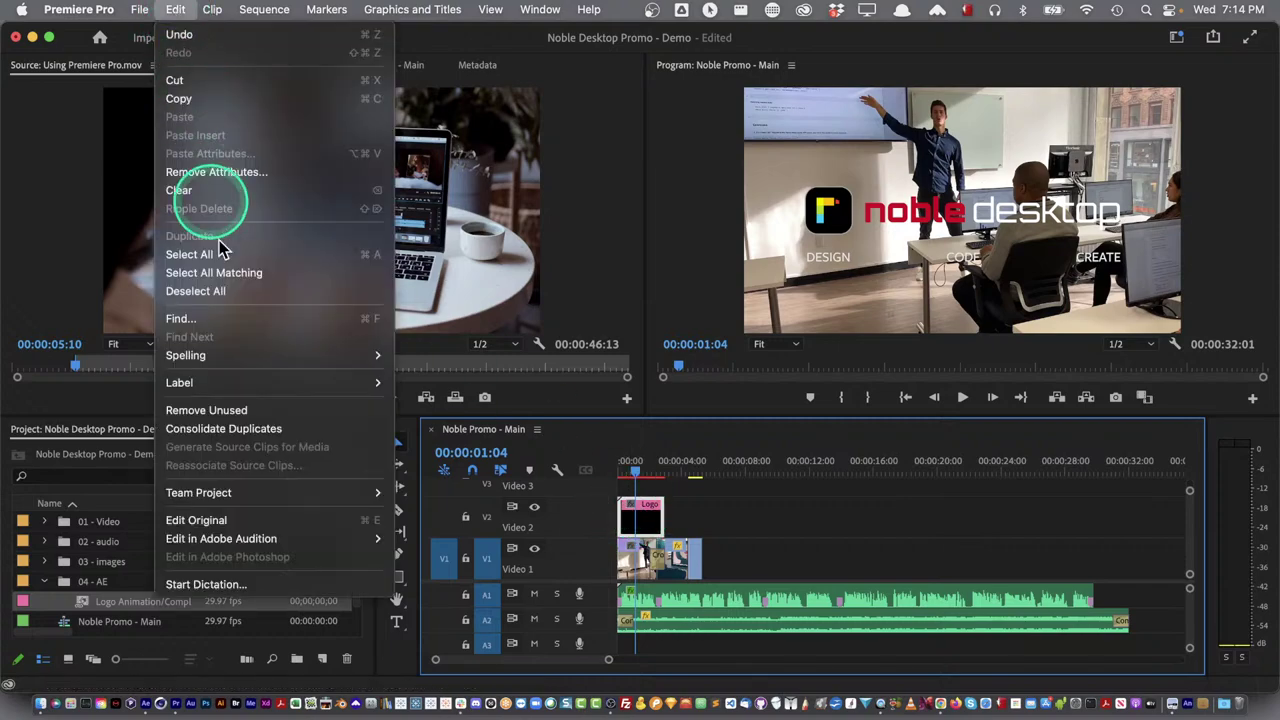
left_click(248, 520)
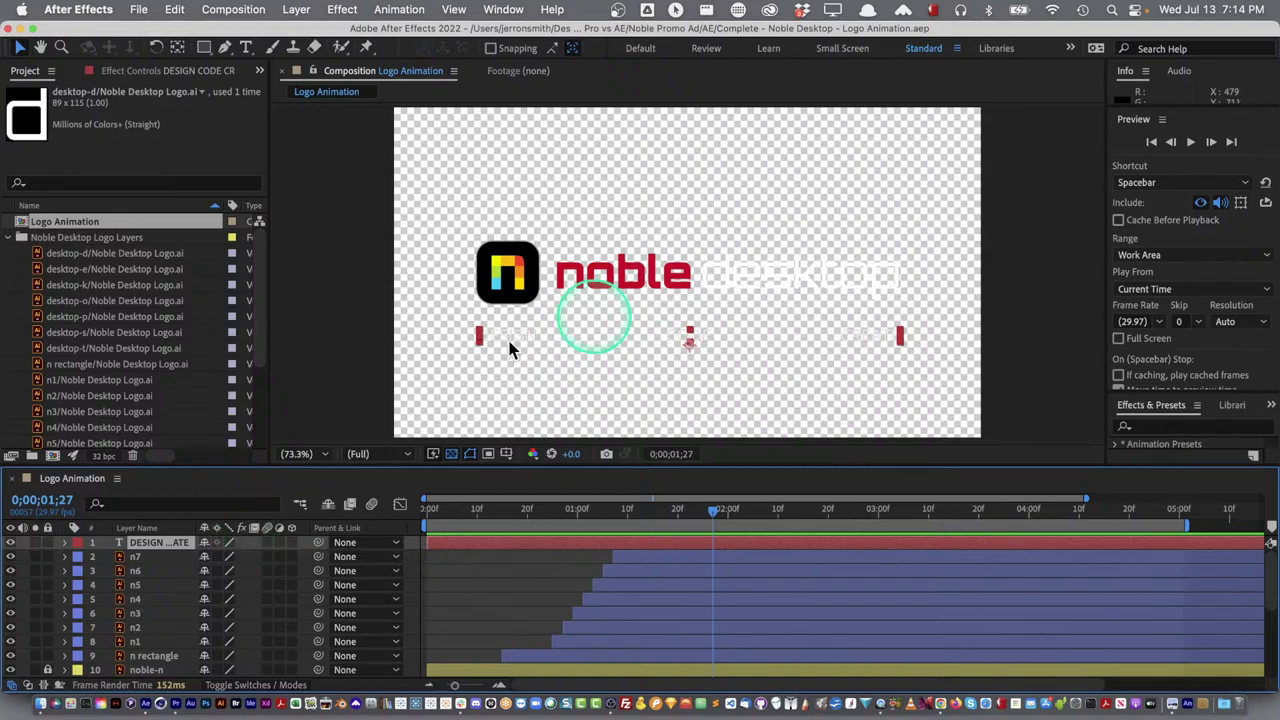
Move to 0;00;02;23 without the transparency grid, select the DESIGN CODE CREATE layer, and shrink the Preview panel to make room
mouse_move(820, 518)
left_mouse_down()
mouse_move(871, 511)
mouse_move(843, 513)
left_mouse_up()
left_click(452, 458)
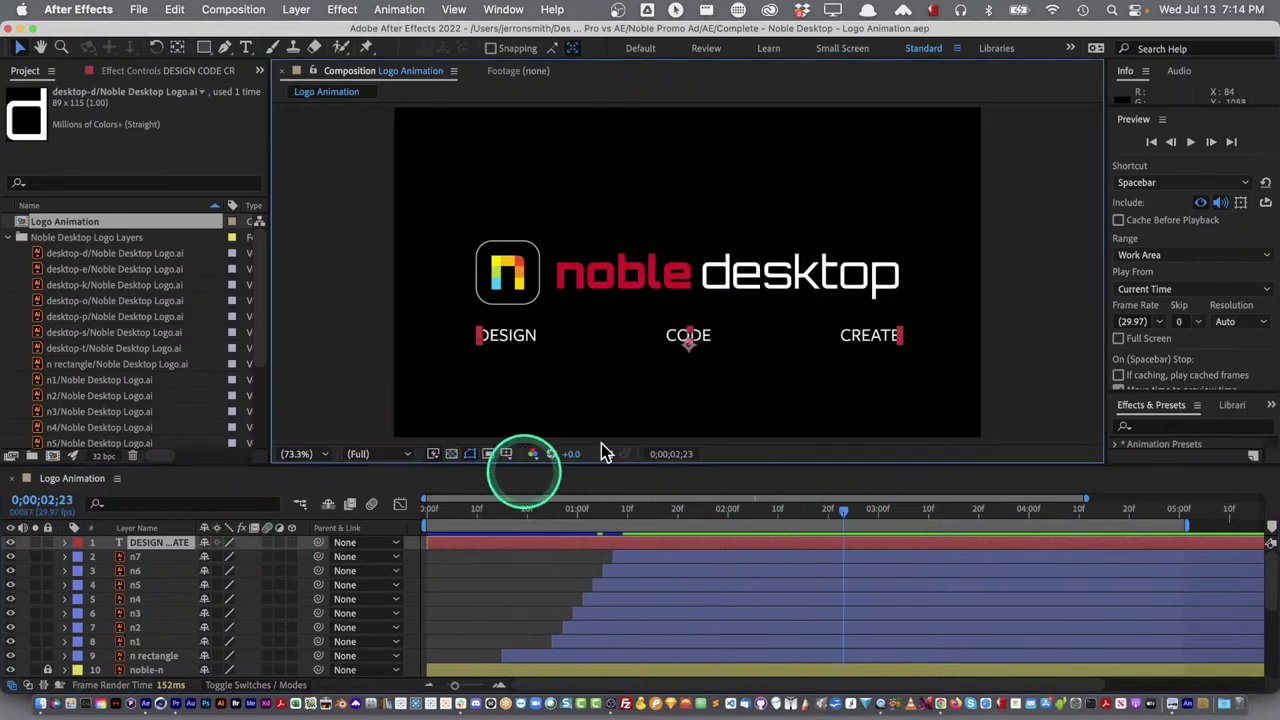
left_click(145, 545)
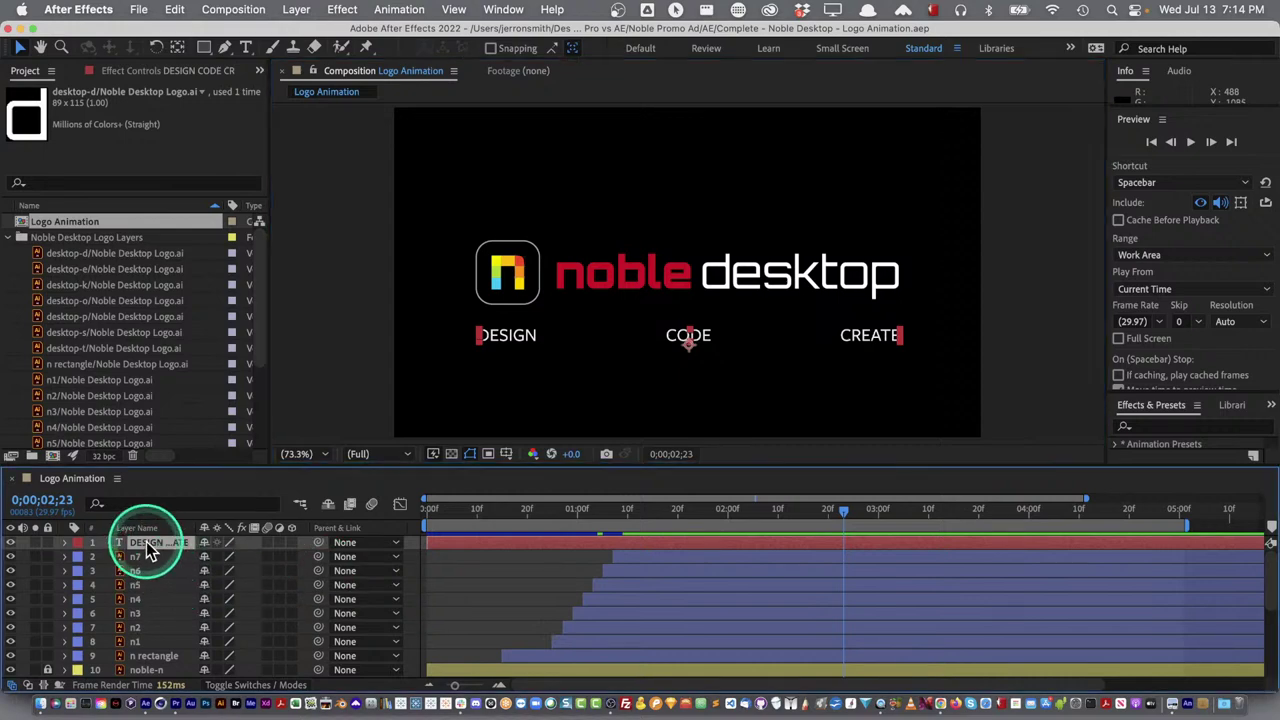
left_click_drag(1145, 393, 1150, 162)
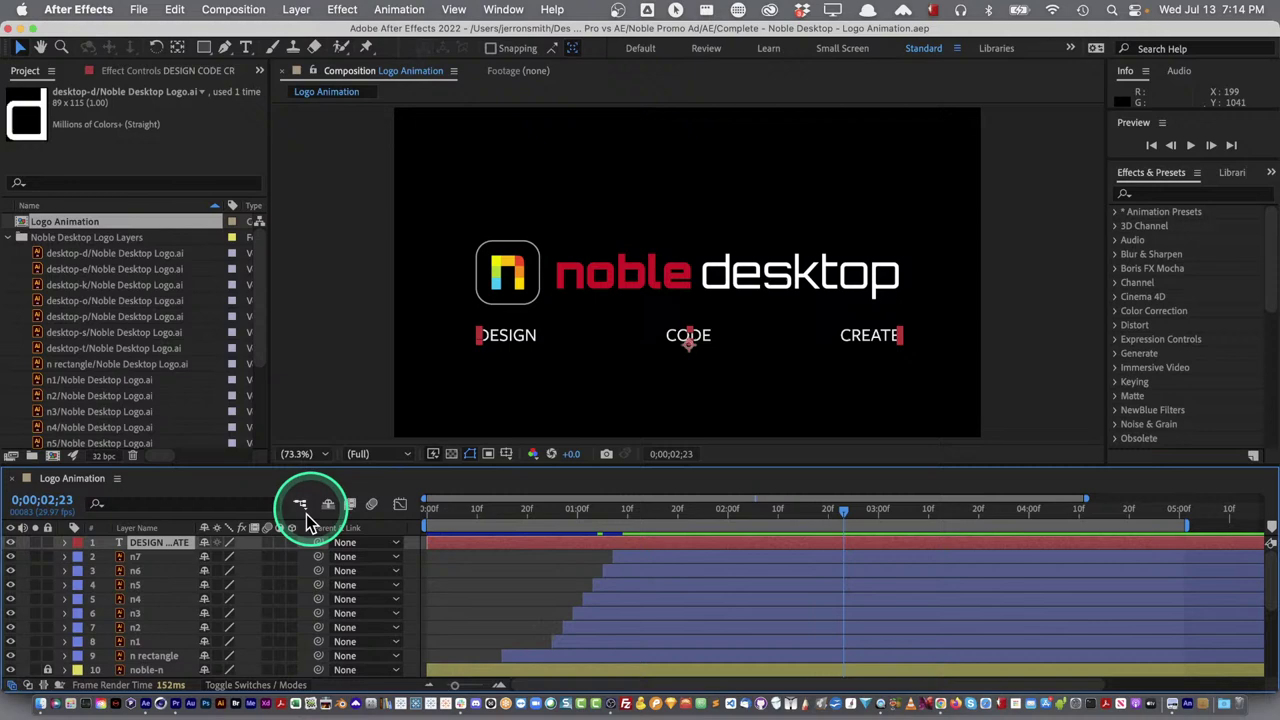
Select all the text in the DESIGN CODE CREATE layer and set its font style to Bold
double_click(128, 545)
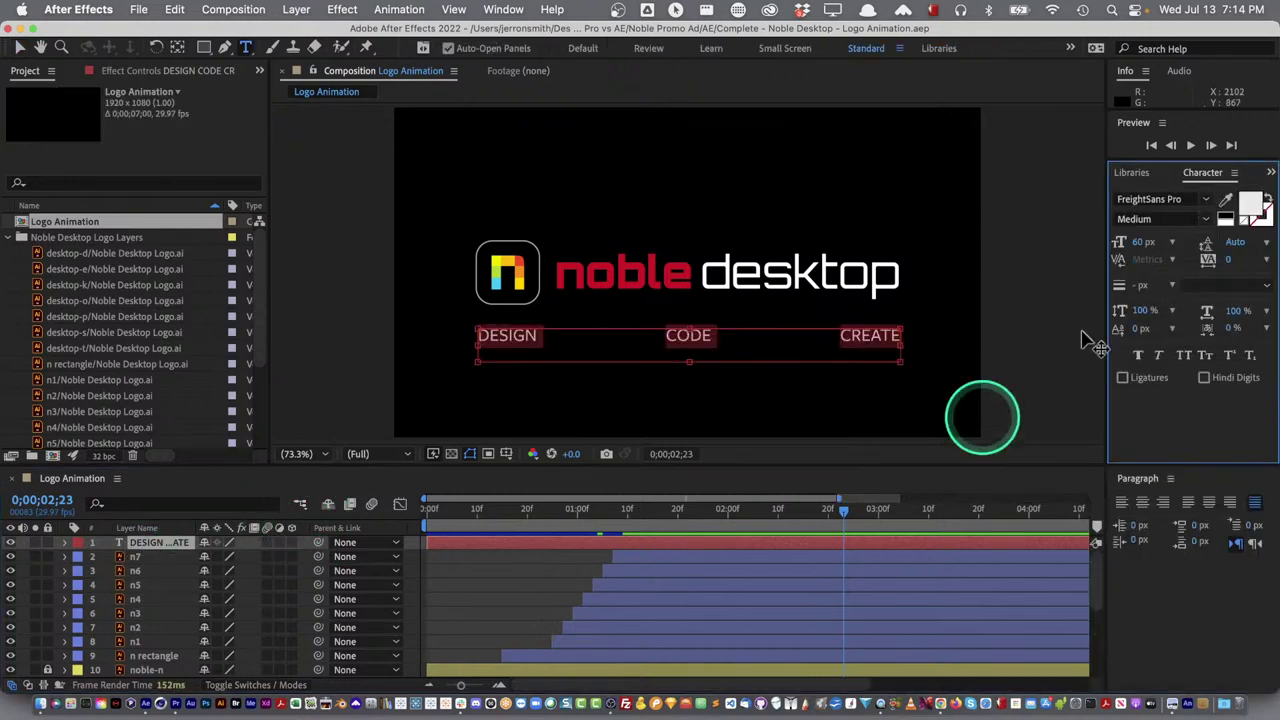
left_click(1195, 219)
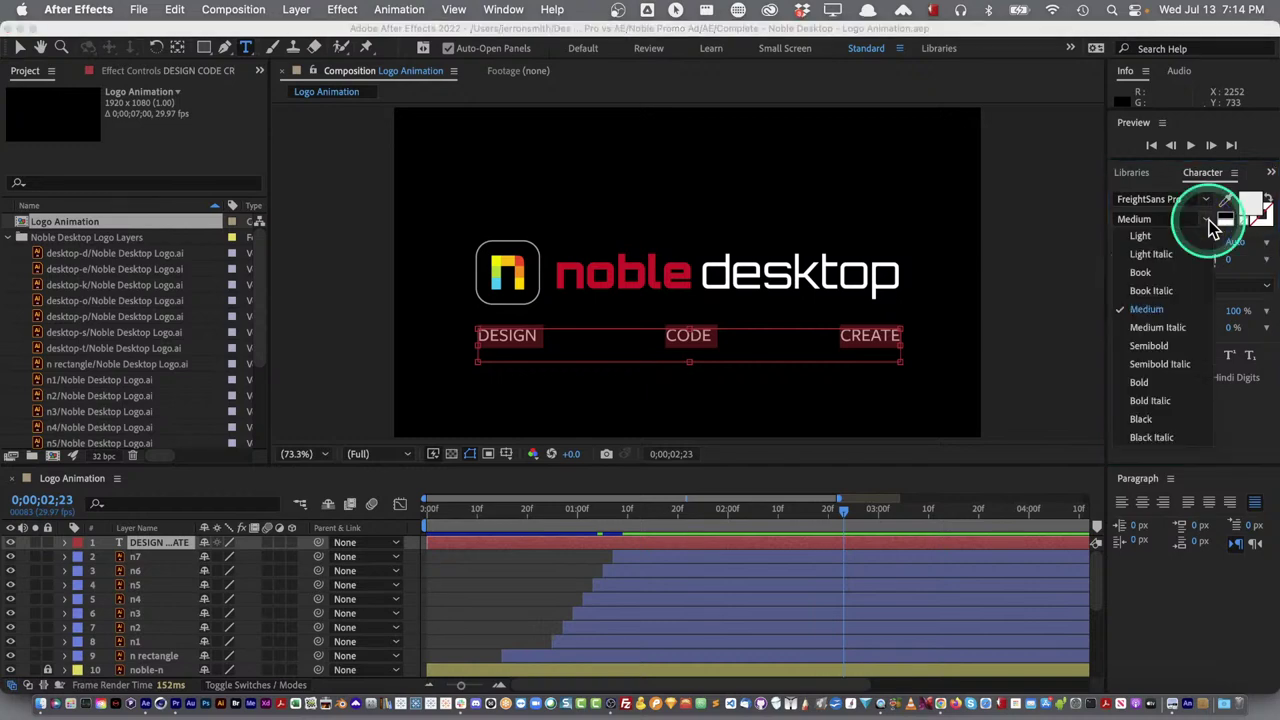
left_click(1139, 382)
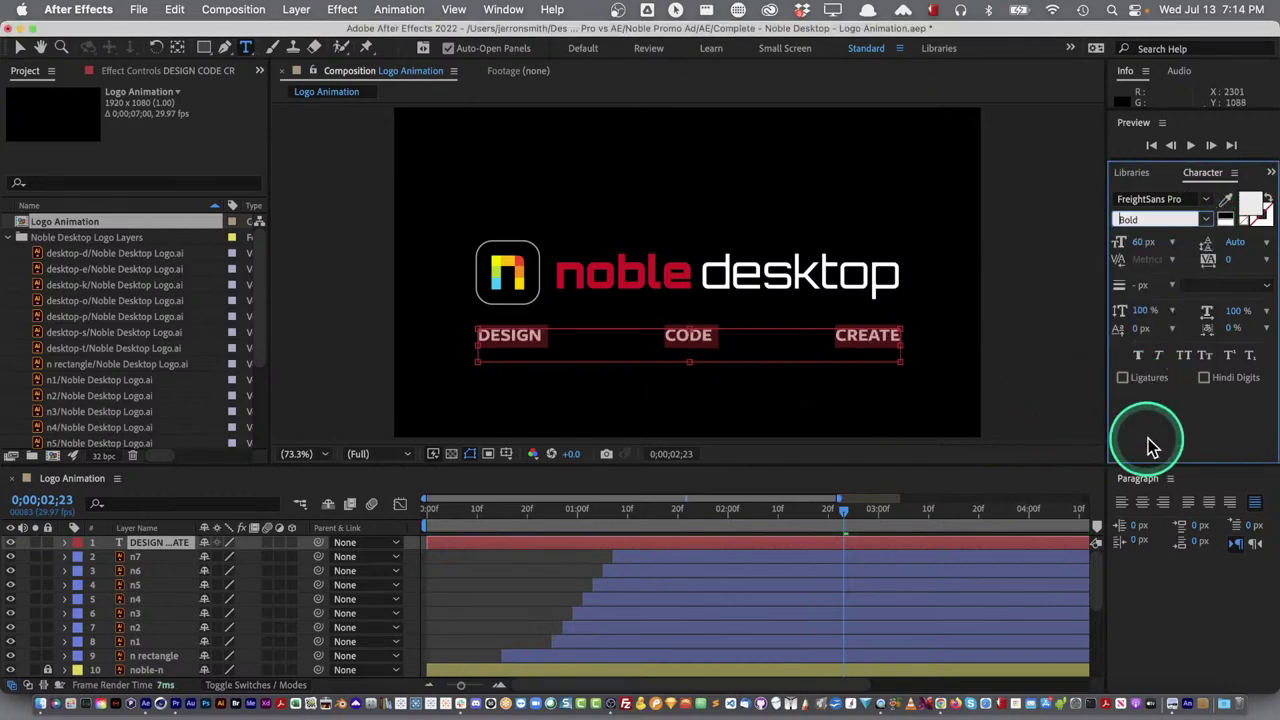
Add a black 1 px stroke over the fill of the selected DESIGN CODE CREATE text
left_click(1261, 220)
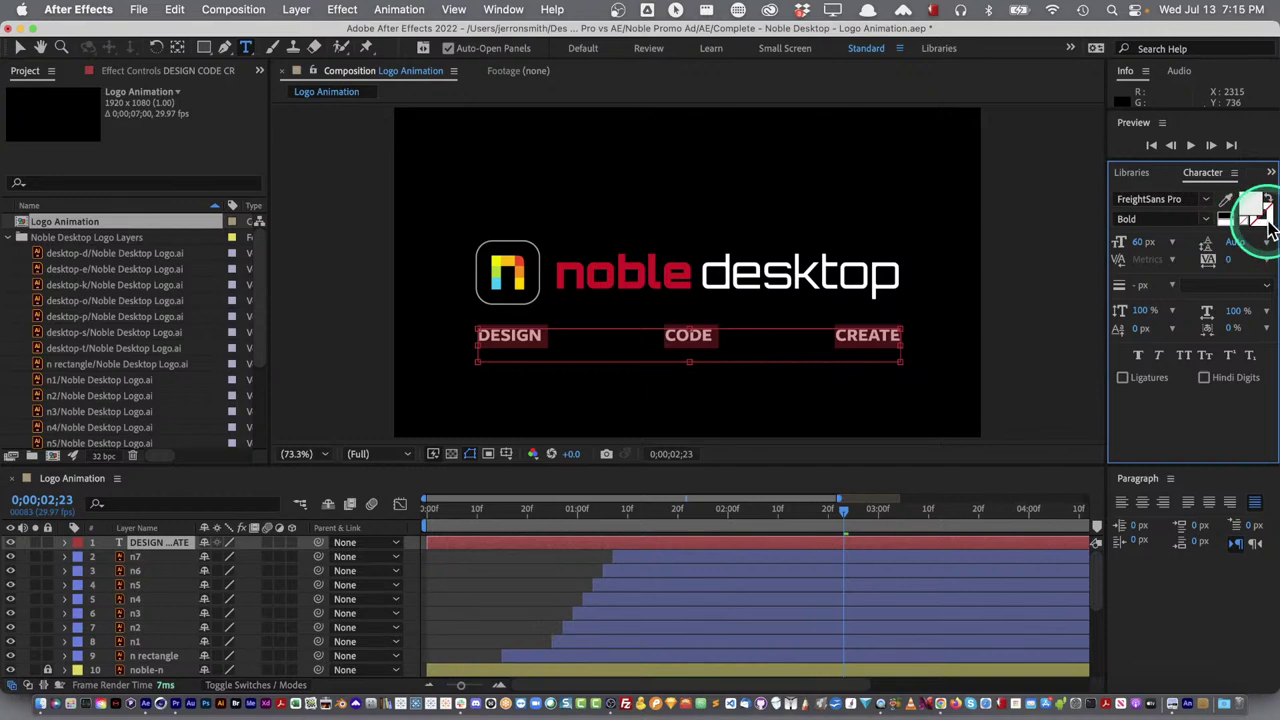
left_click(1266, 228)
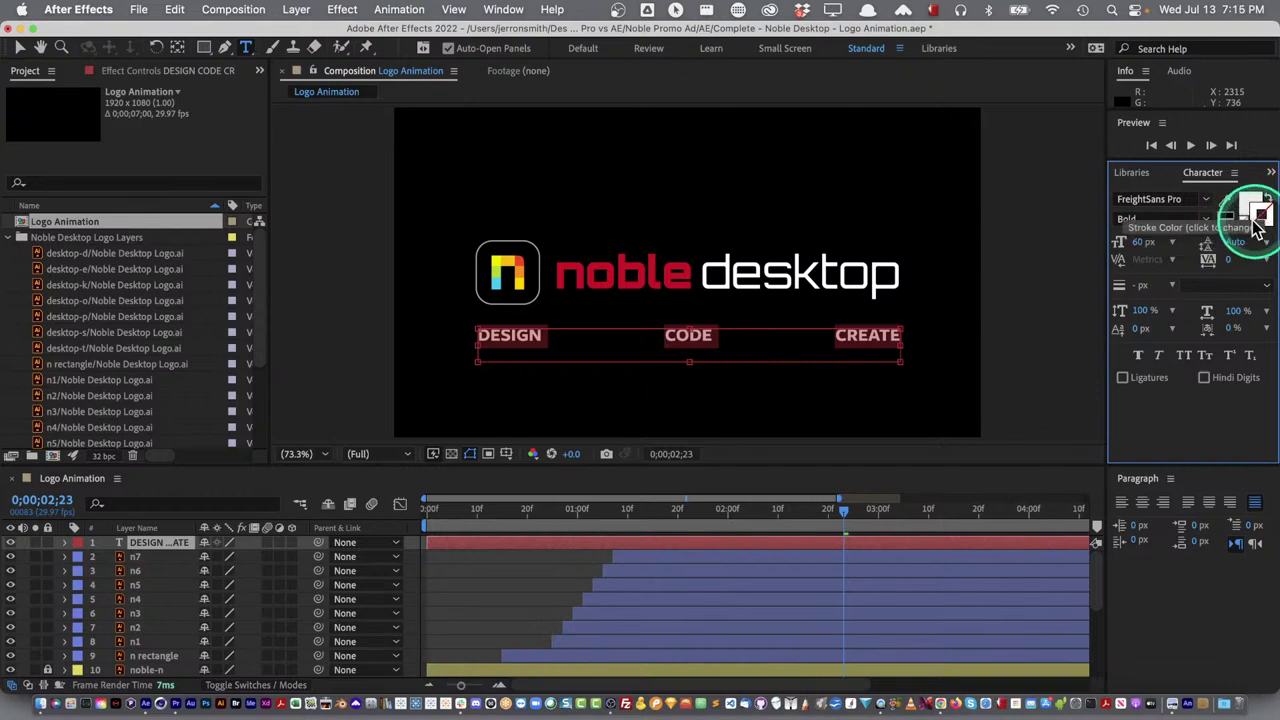
left_click(1228, 210)
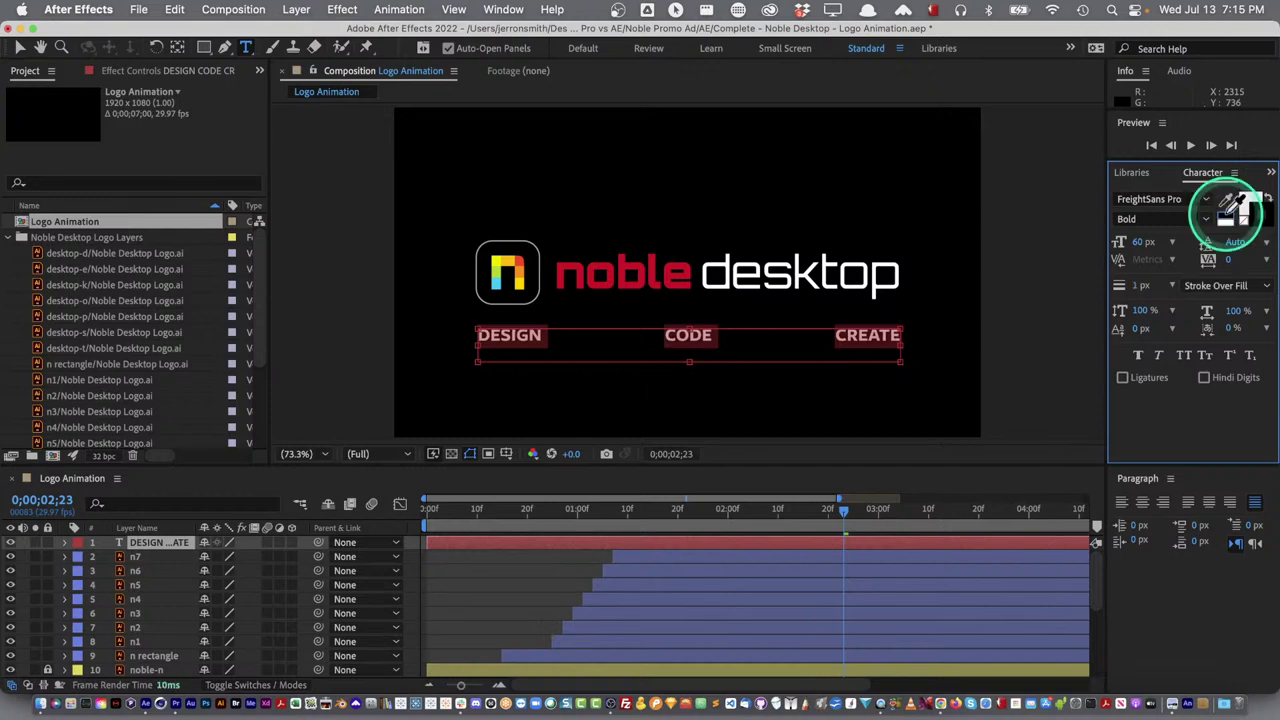
Set the selected DESIGN CODE CREATE text's stroke width to 5 px and its stroke order to Fill Over Stroke
left_click(1150, 286)
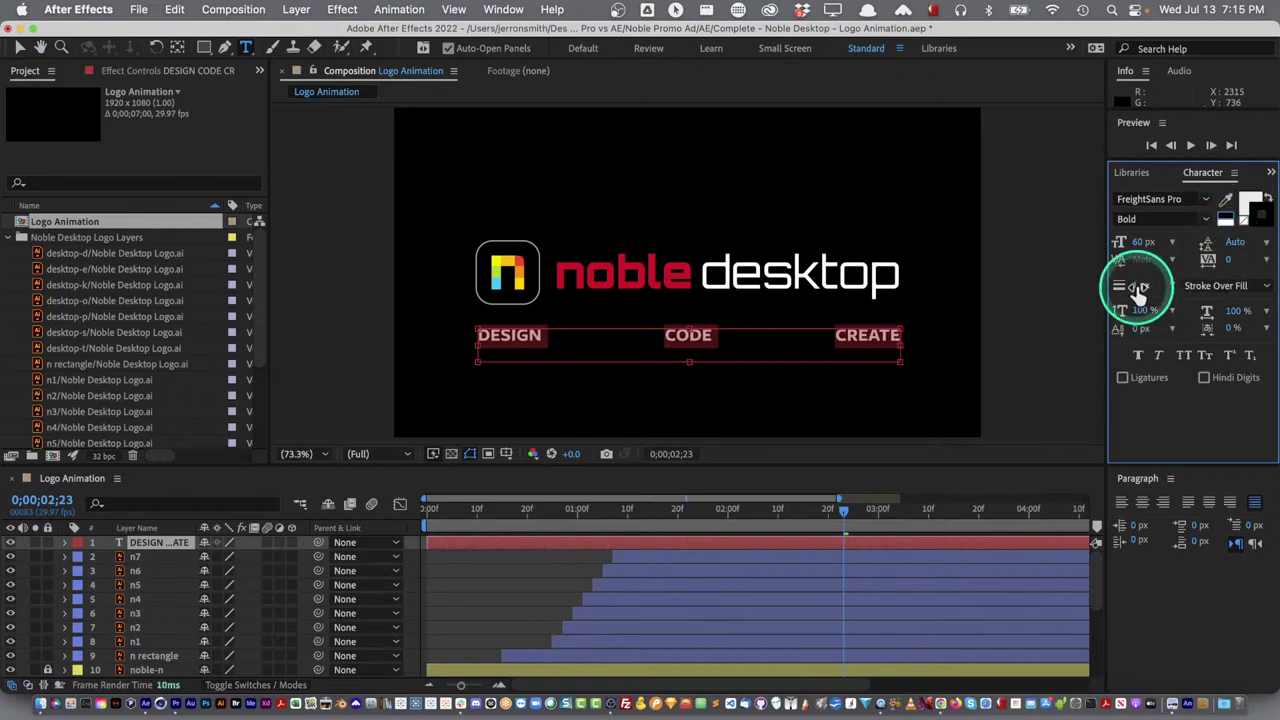
type("5")
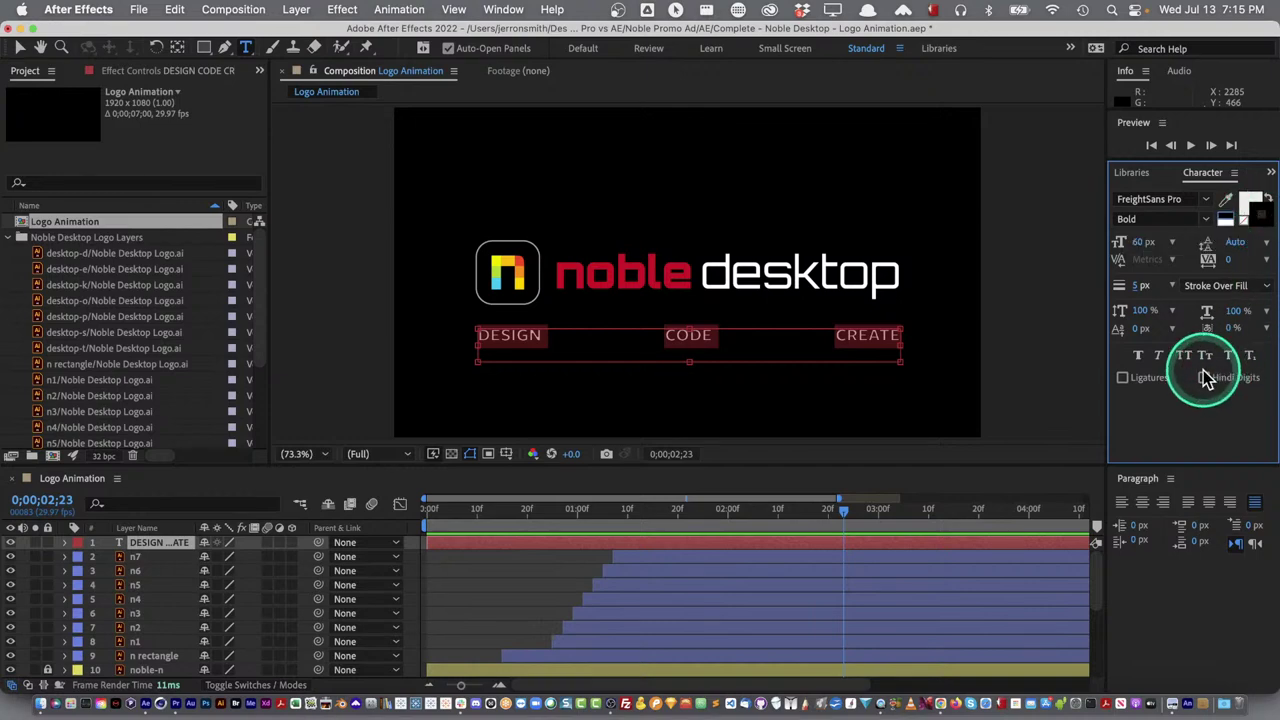
left_click(1265, 289)
left_click_drag(1265, 289, 1218, 312)
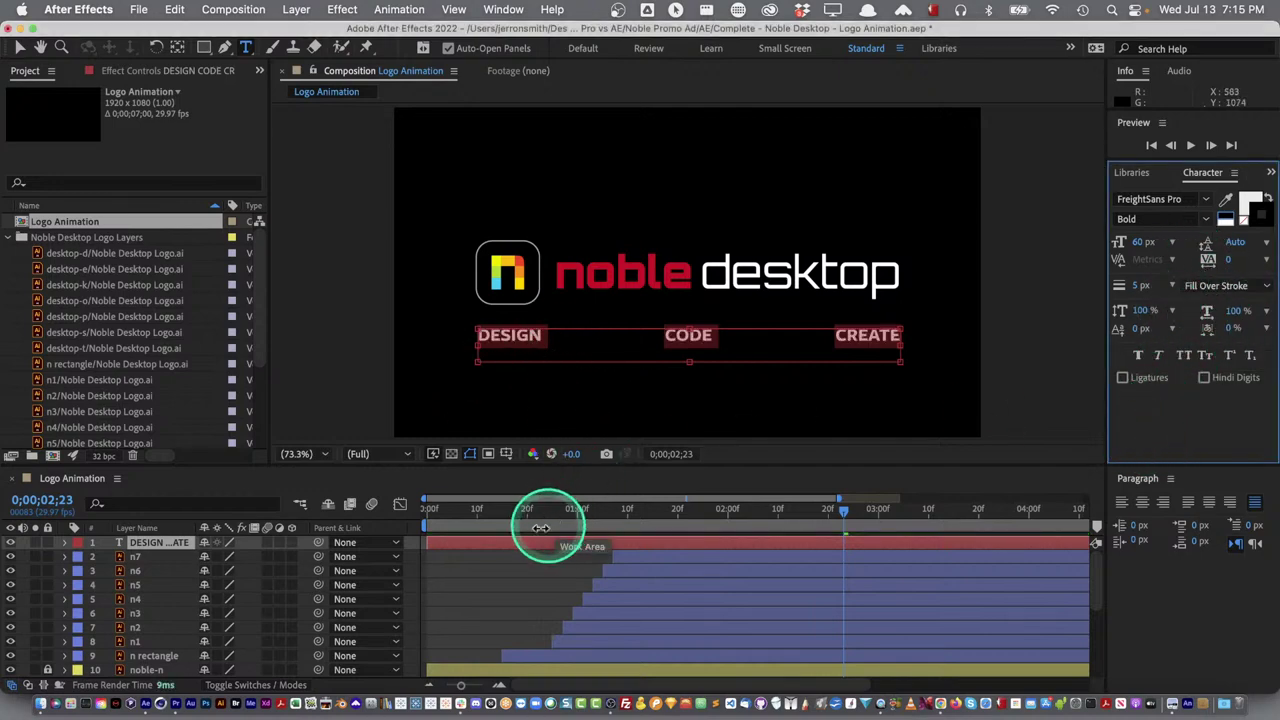
Switch to Premiere Pro to check the outlined DESIGN CODE CREATE text over the footage, and return to After Effects
left_click(511, 555)
key("super+Tab")
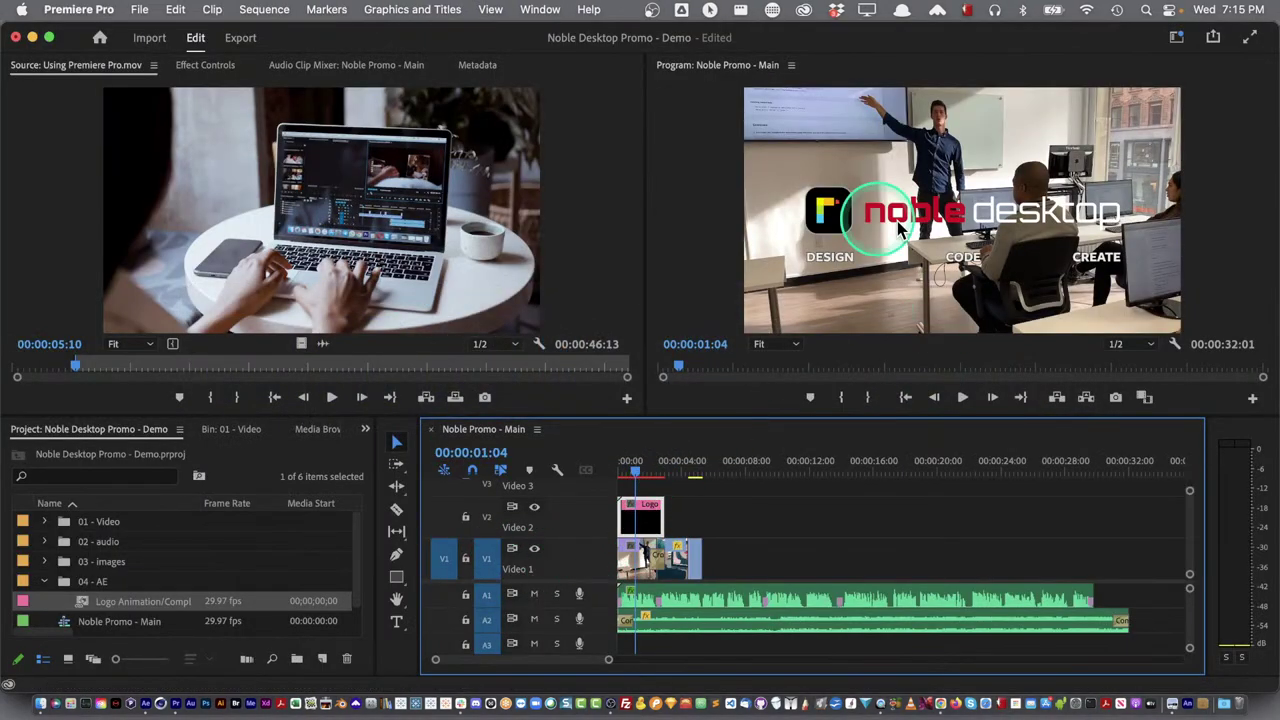
left_click(872, 265)
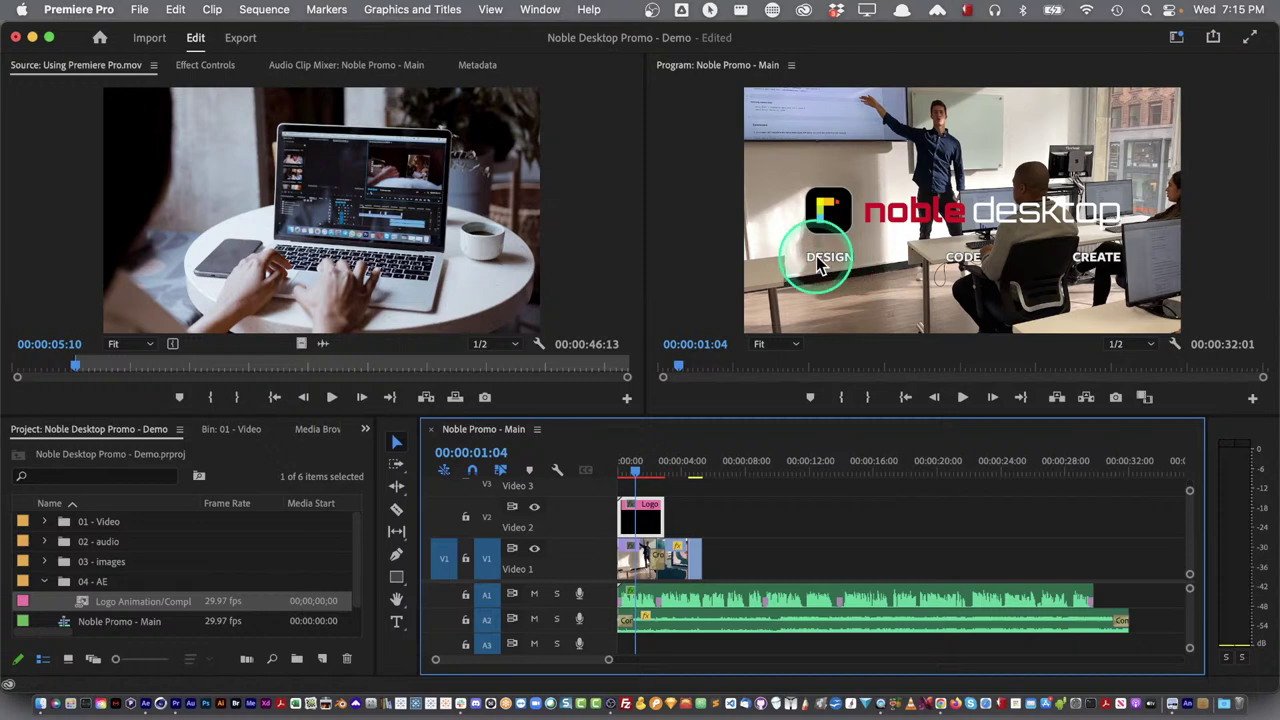
key("super+Tab")
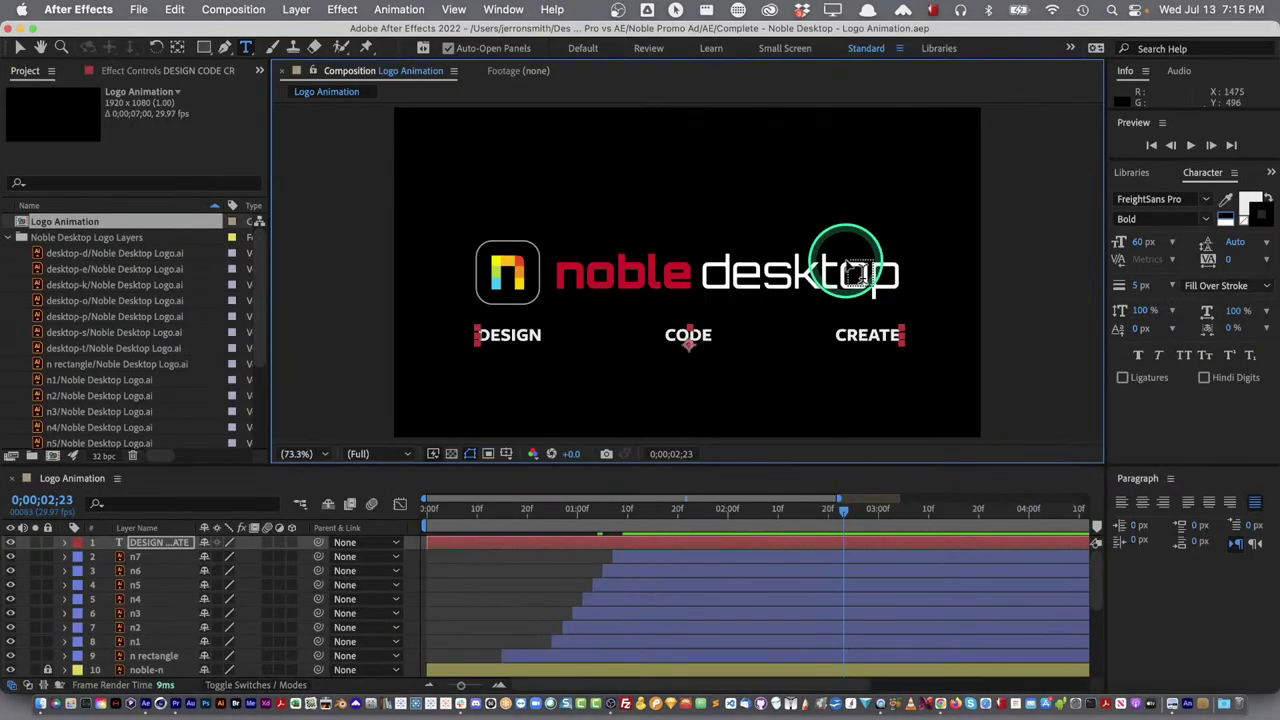
Set the tracking of the DESIGN CODE CREATE text layer to 25 and deselect its text
left_click(150, 545)
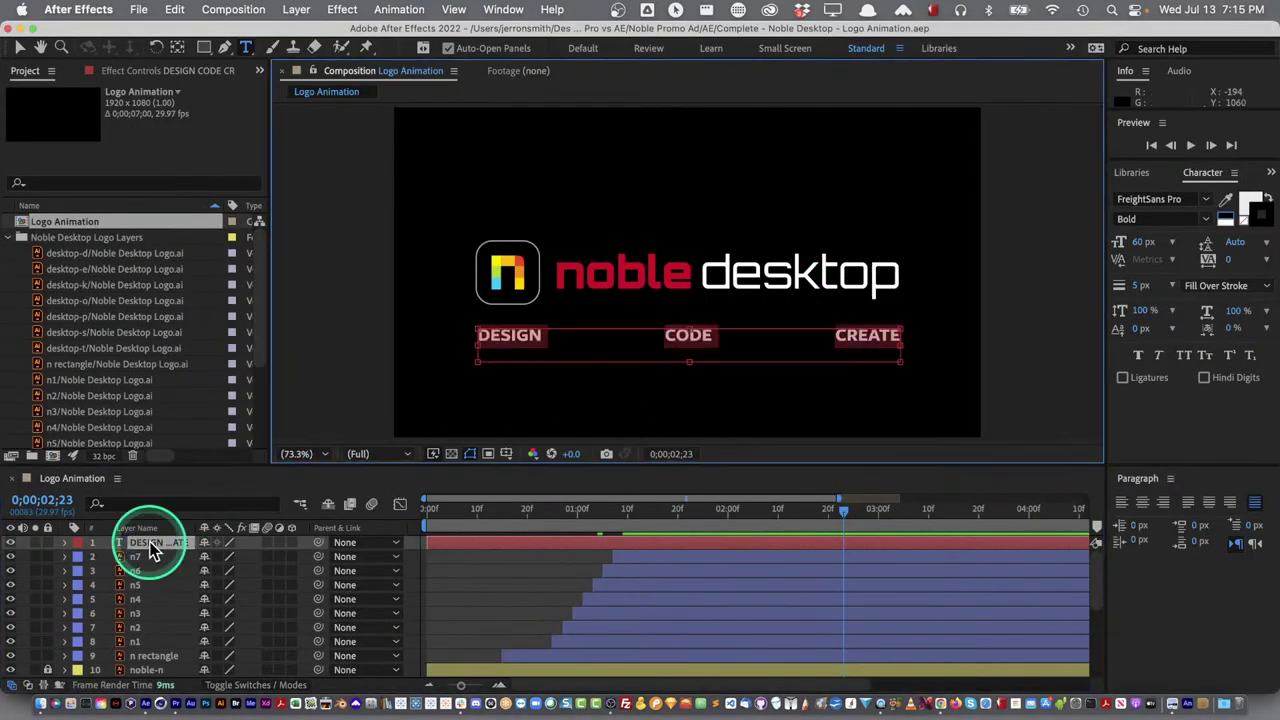
left_click(1233, 261)
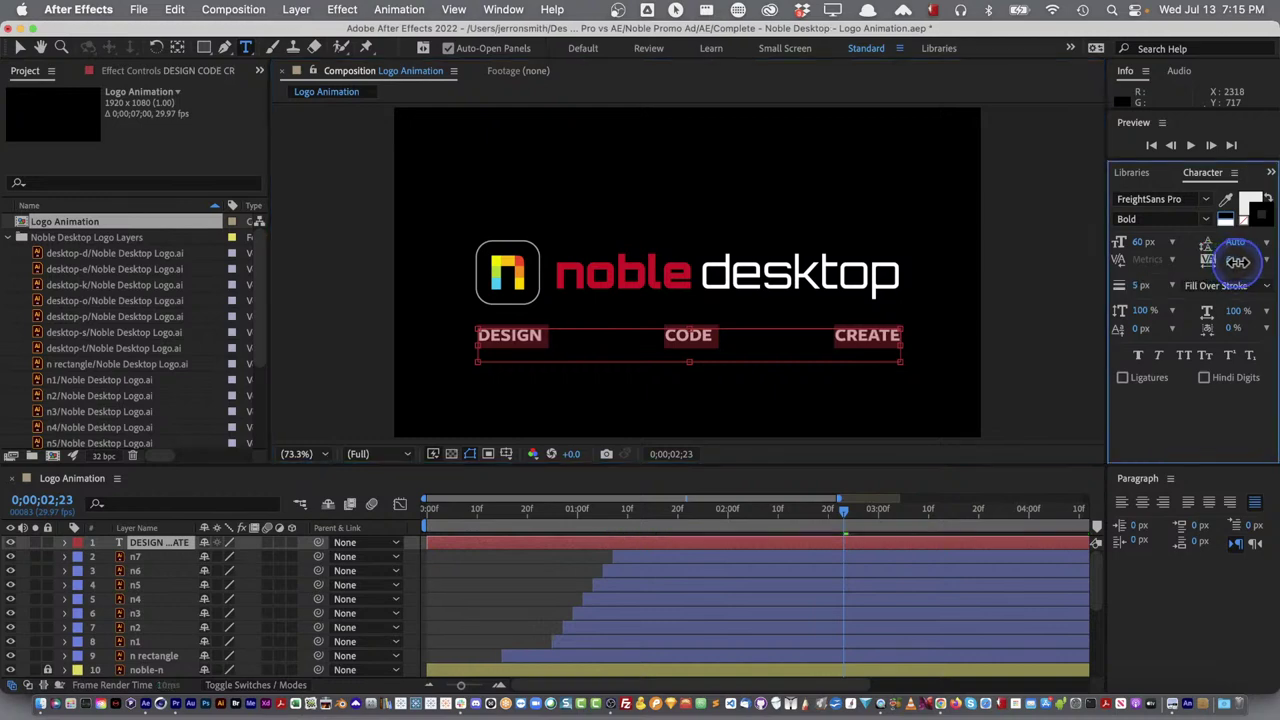
left_click(1267, 261)
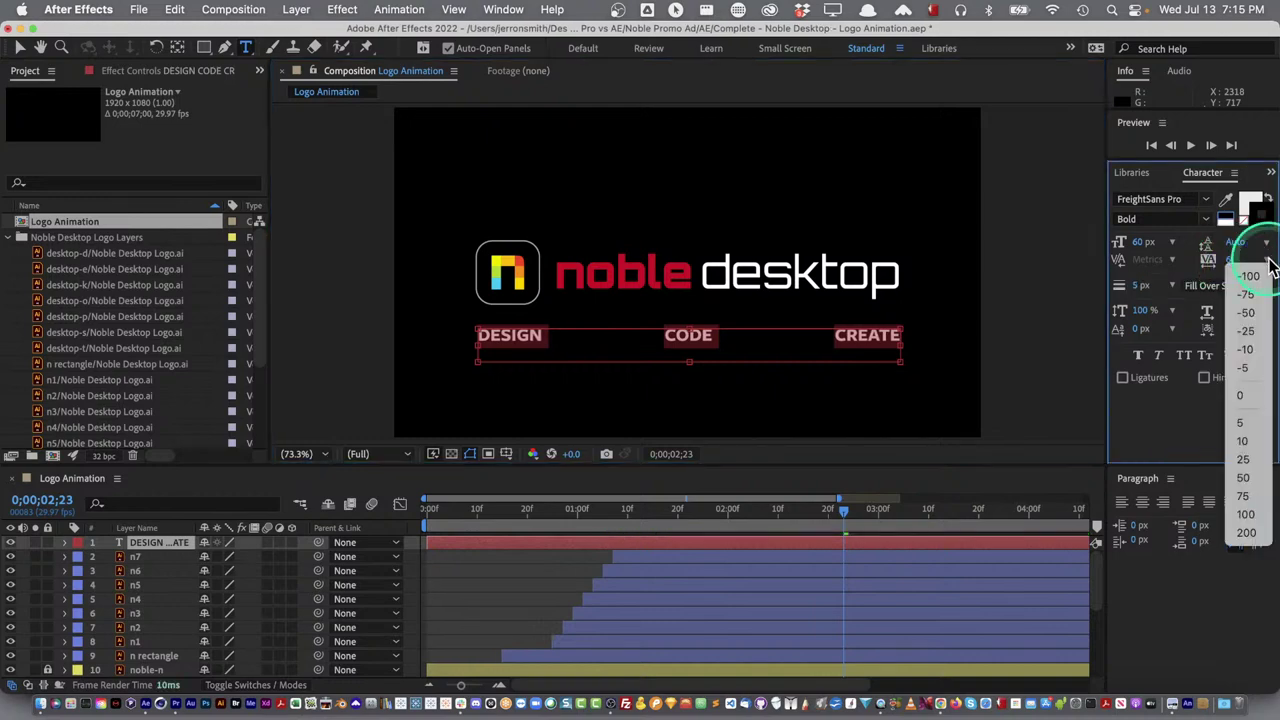
left_click(1246, 462)
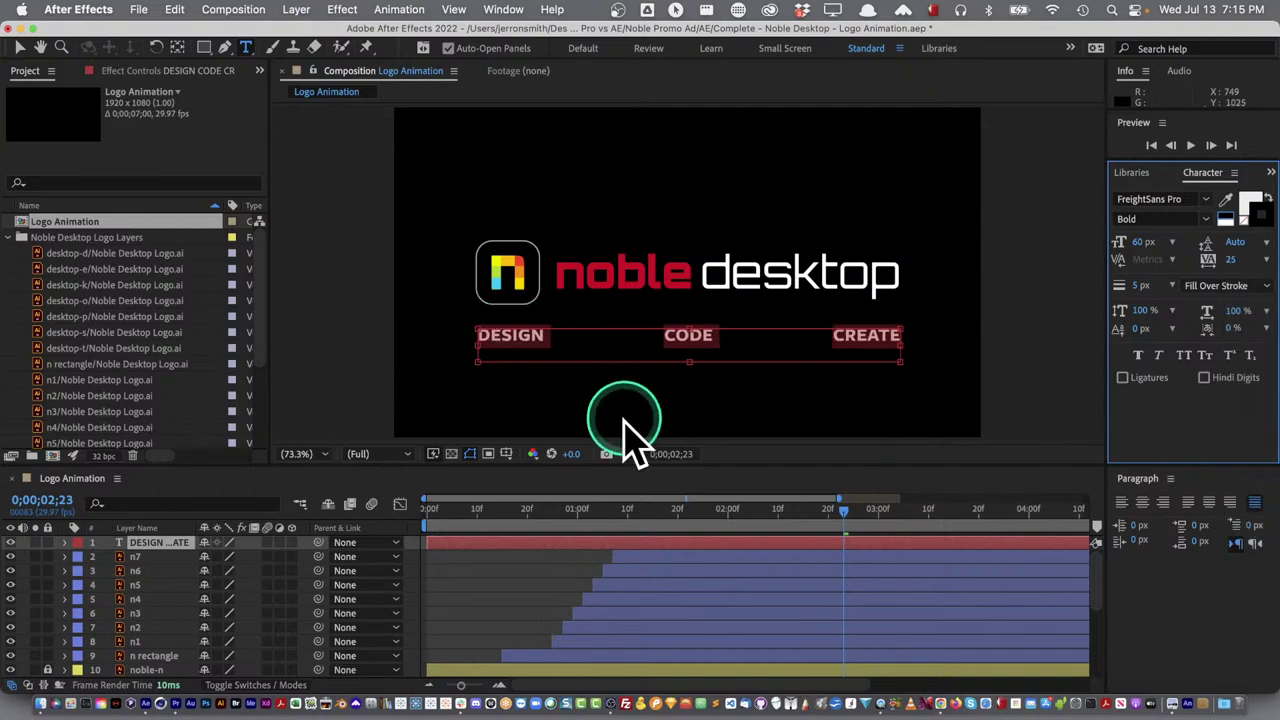
left_click(618, 424)
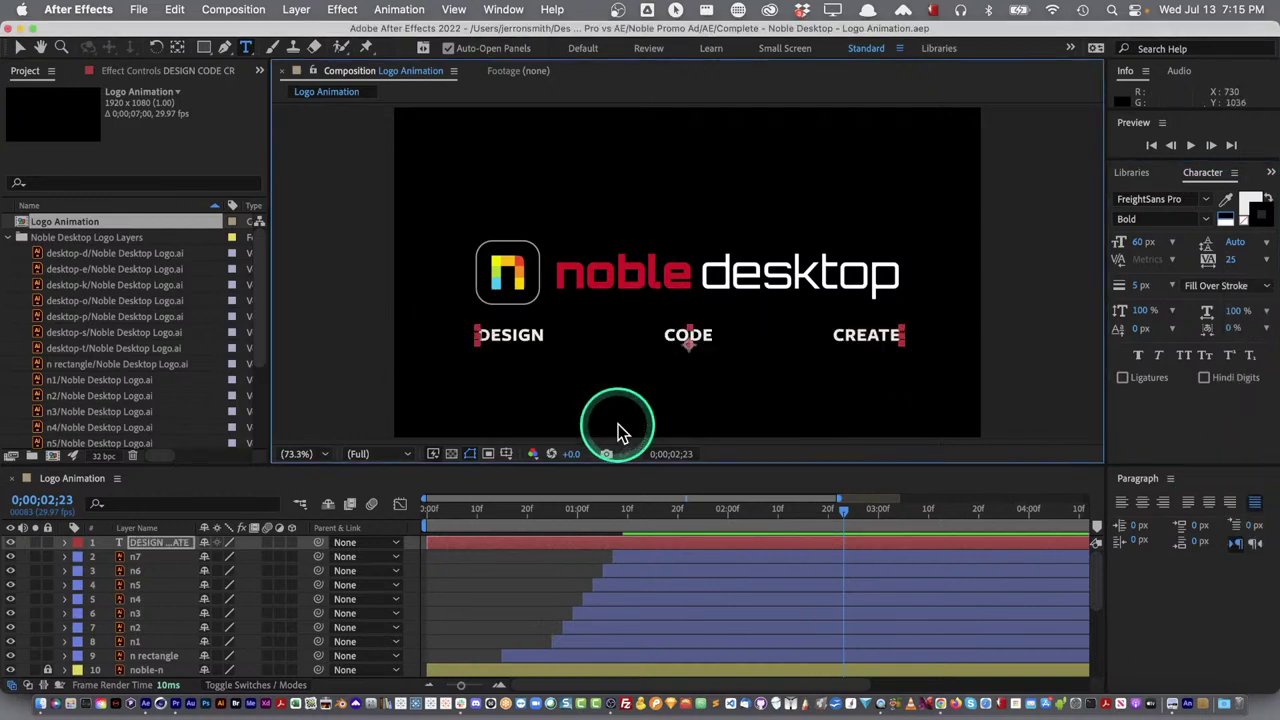
Switch to Premiere Pro, check the updated logo at 00:00:02:12, and hide the Video 2 track
key("super+Tab")
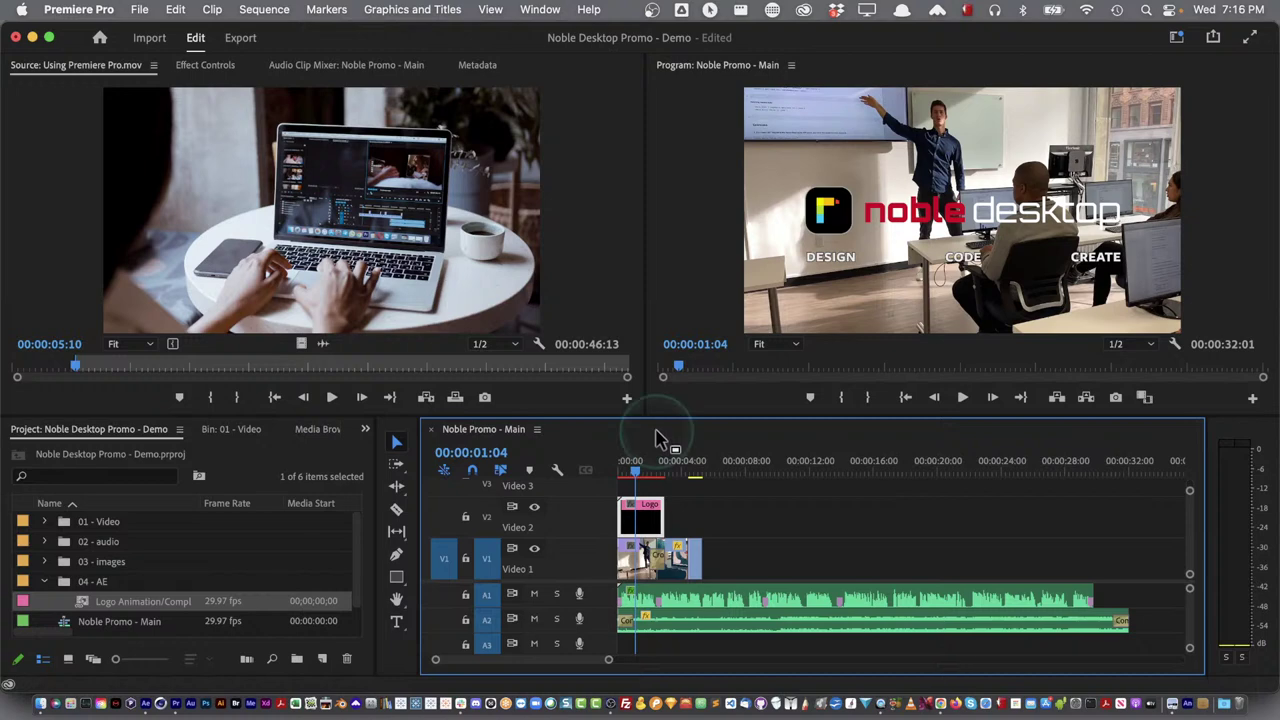
left_click_drag(654, 458, 660, 472)
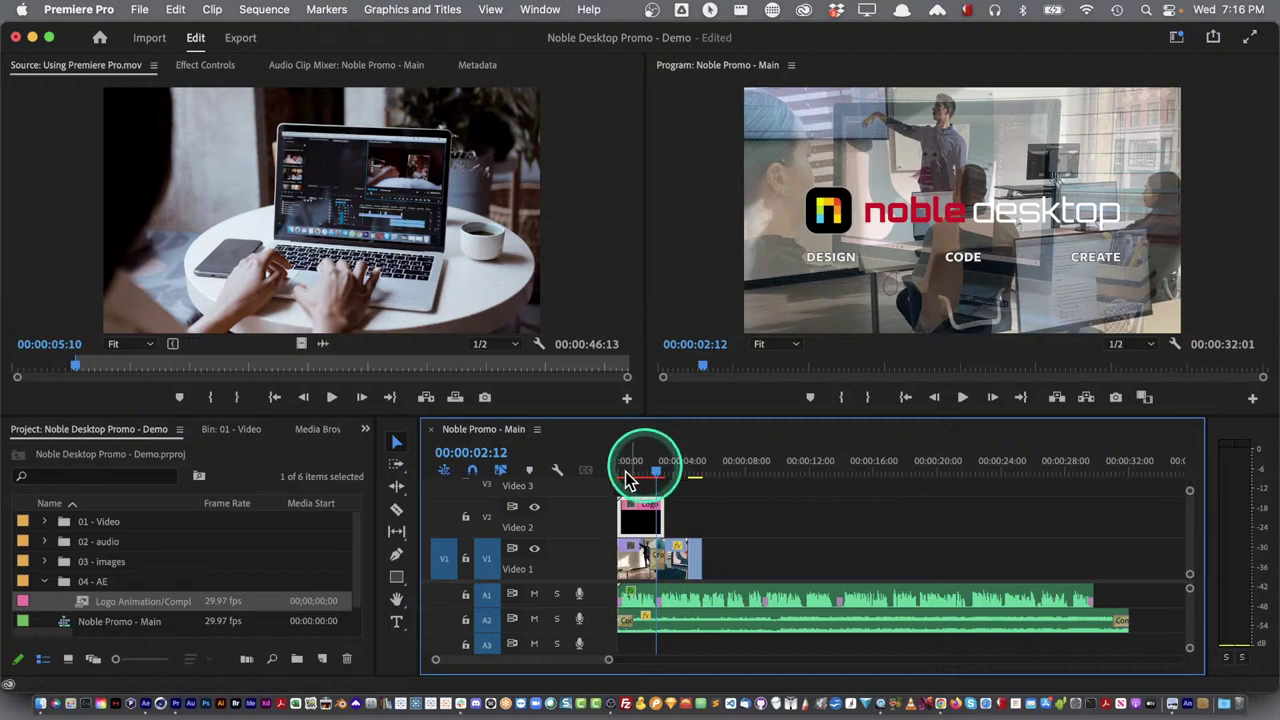
left_click(534, 507)
Play the footage without the logo and examine the Cross Dissolve between the instructor and Illustrator clips at 00:00:02:14
left_click(647, 469)
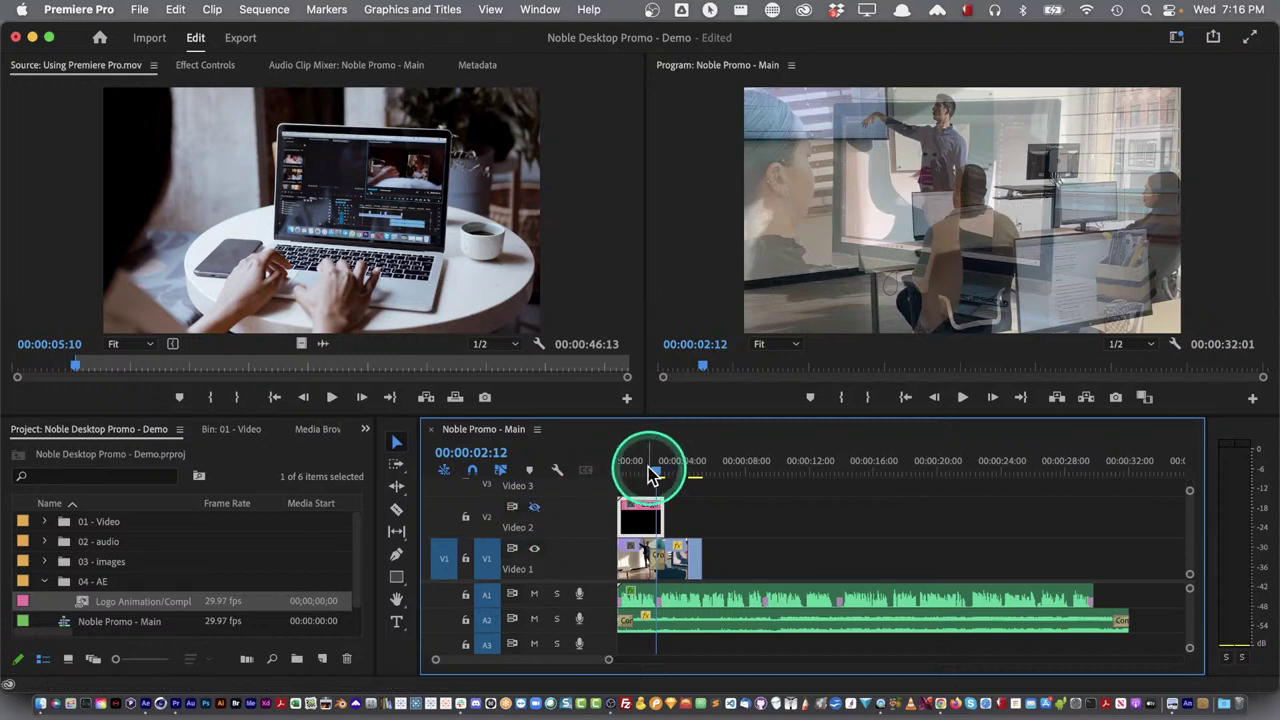
key("space")
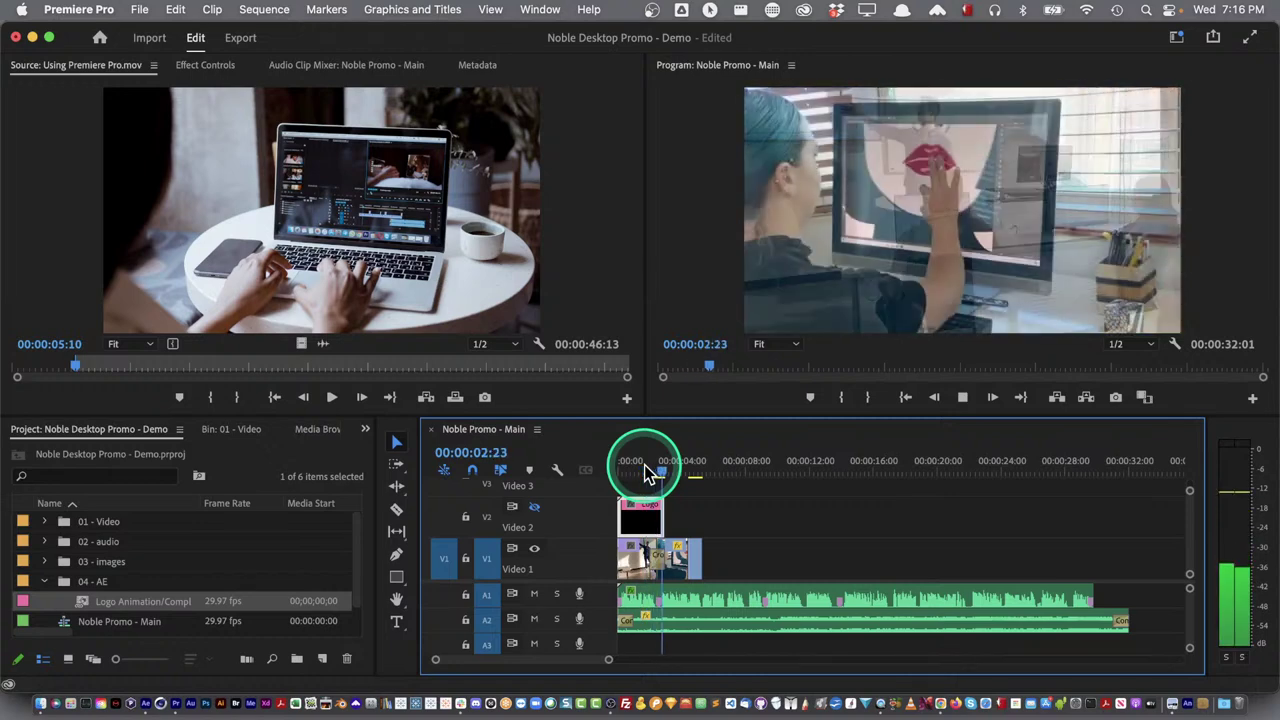
left_click(648, 508)
key("=")
key("=")
key("=")
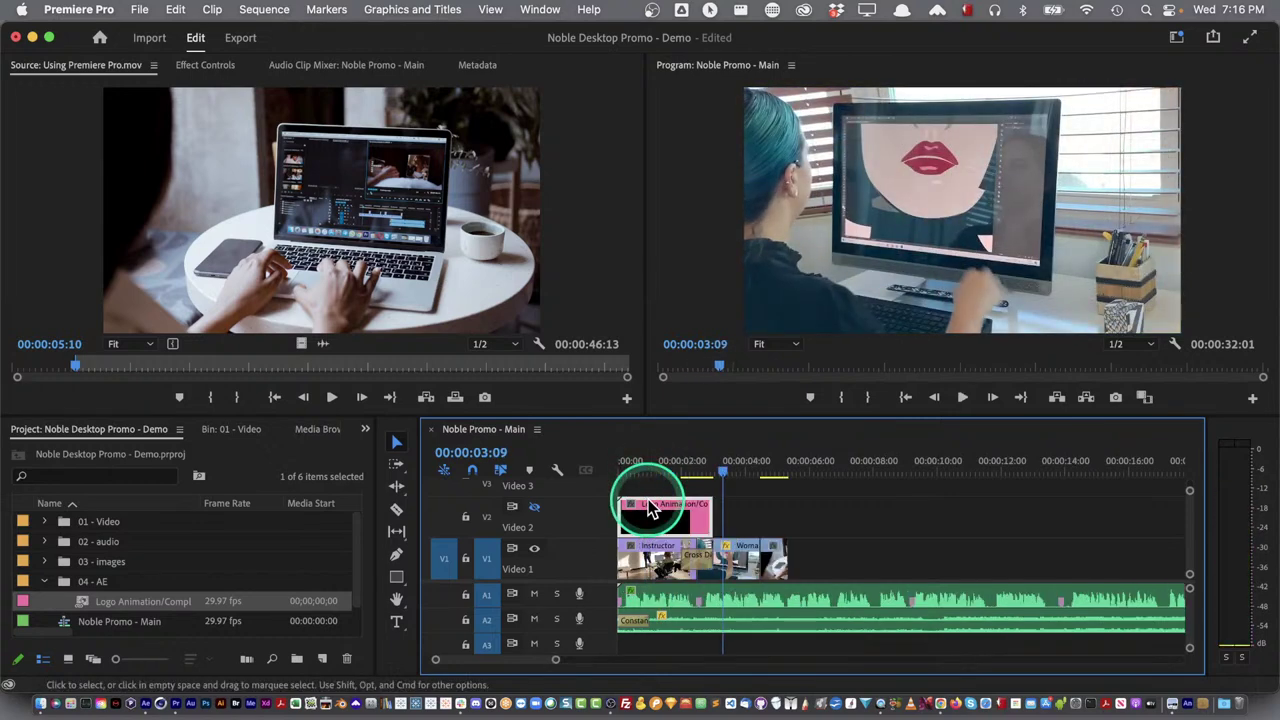
left_click(803, 552)
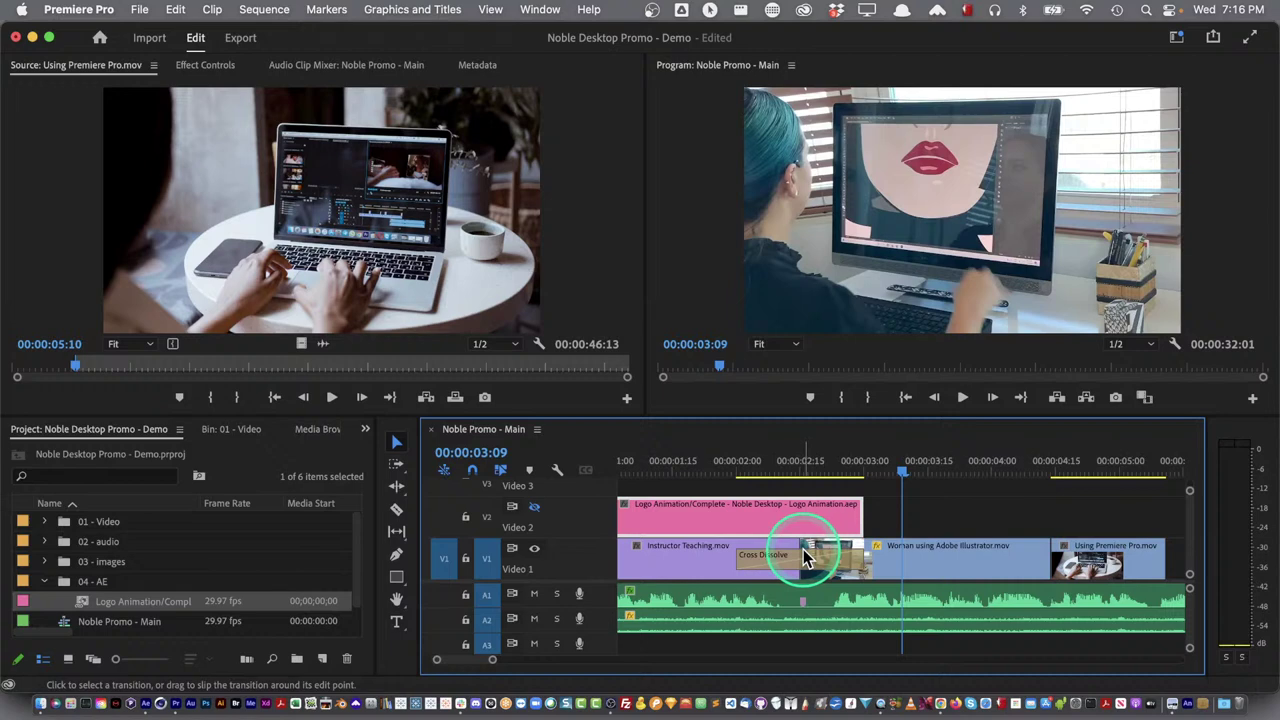
left_click(797, 465)
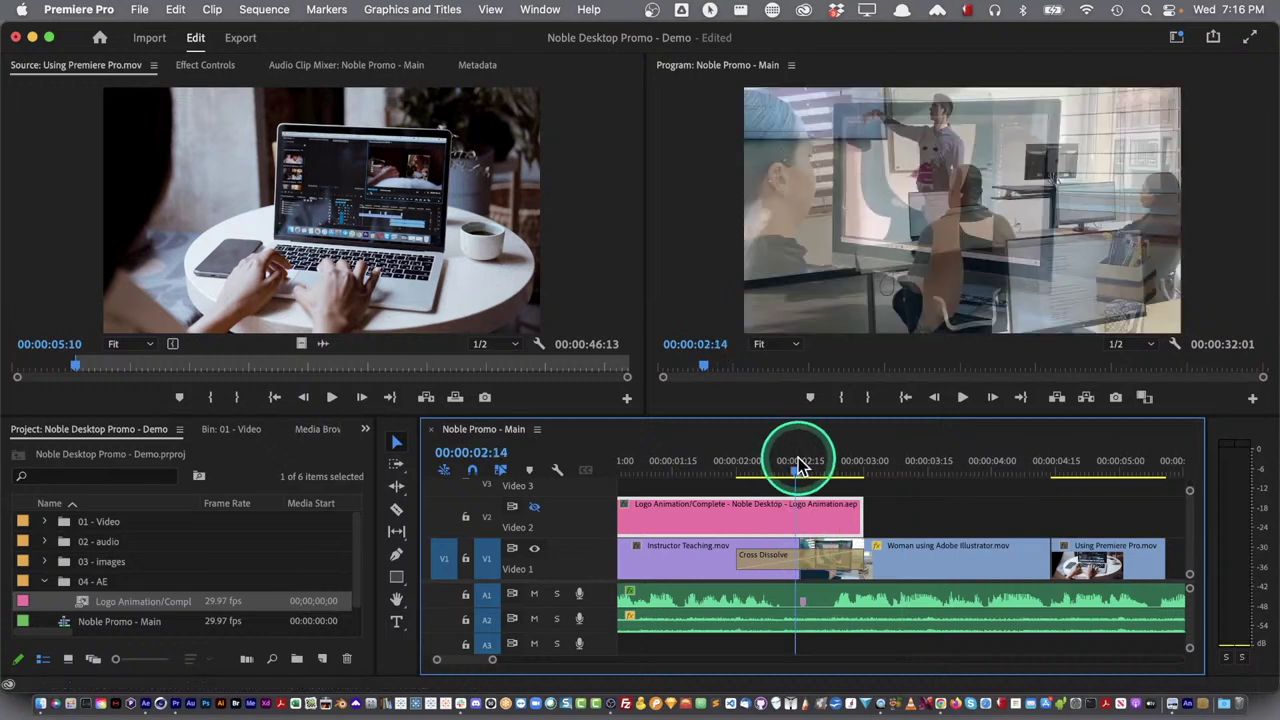
Set the duration of the Cross Dissolve between the Instructor Teaching and Woman using Adobe Illustrator clips to 15 frames
left_click(781, 560)
left_click(755, 562)
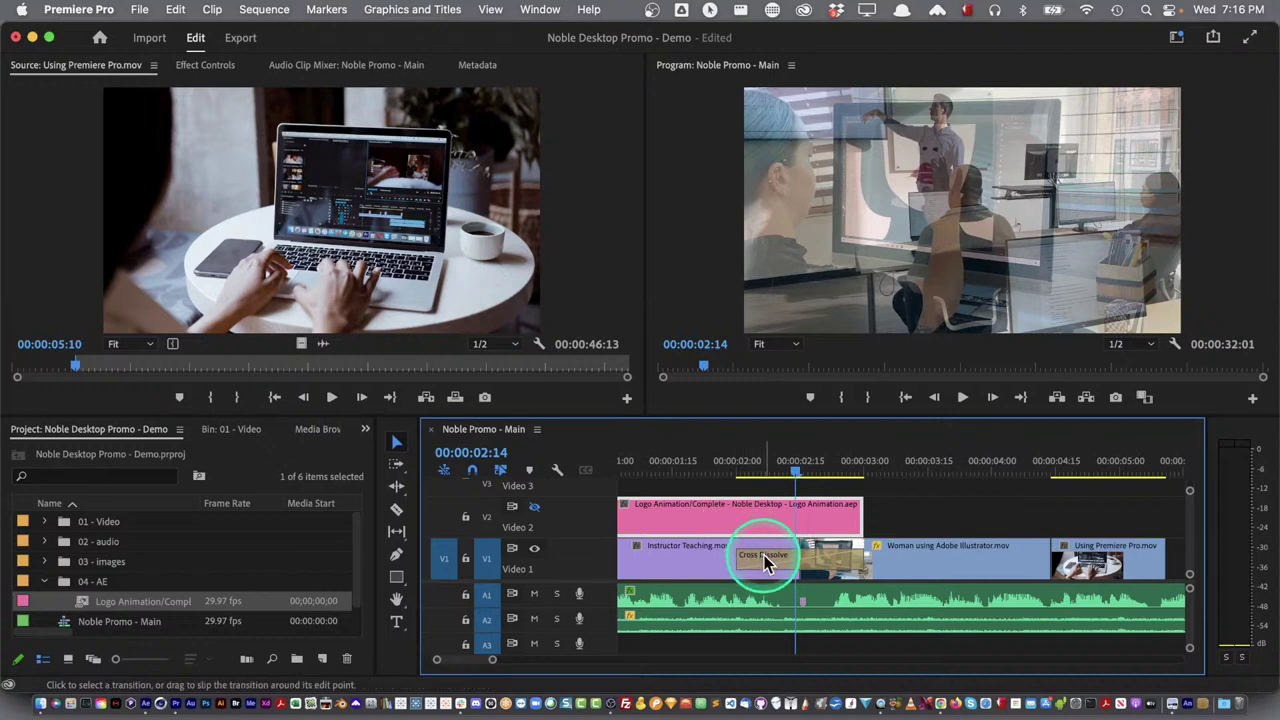
left_click(764, 555)
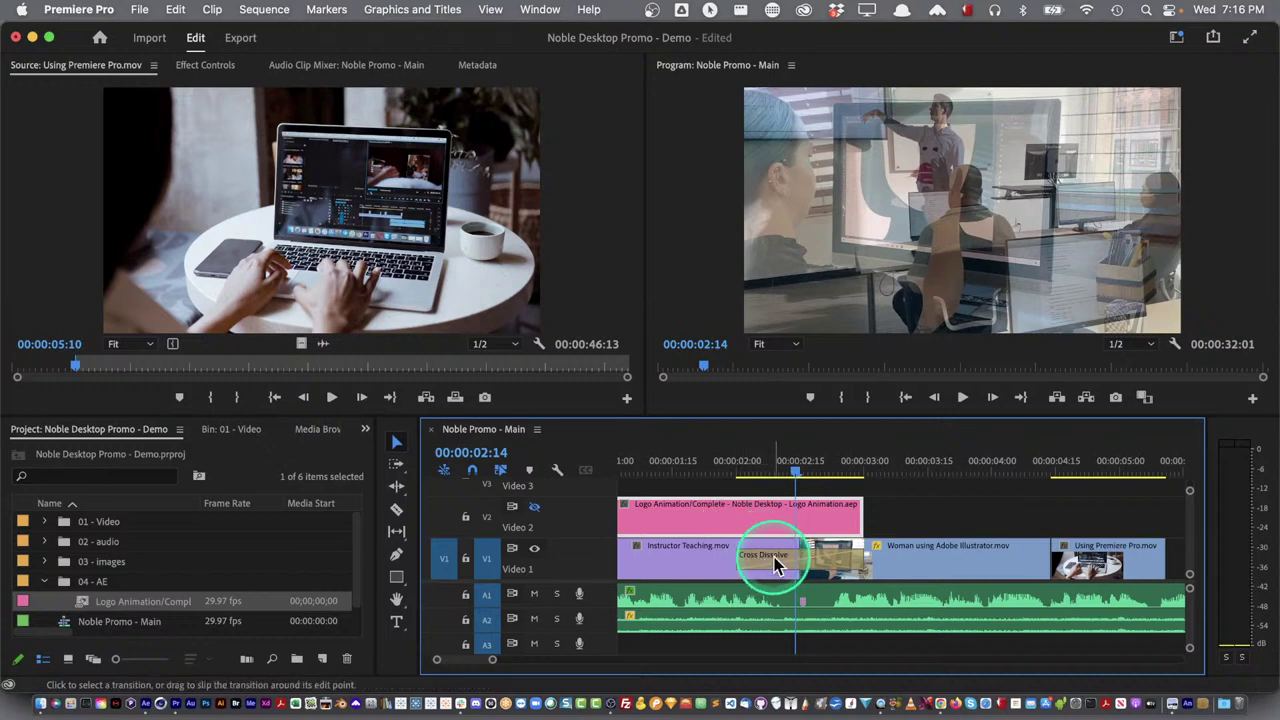
double_click(778, 563)
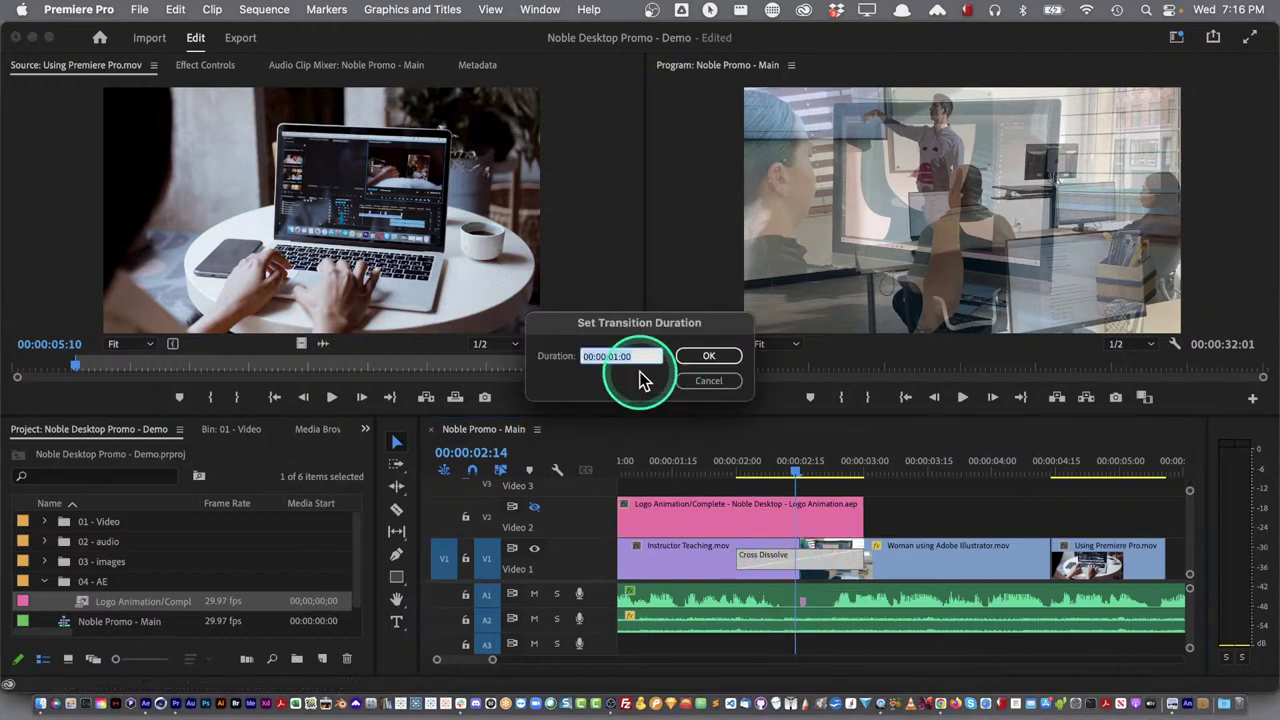
left_click(641, 376)
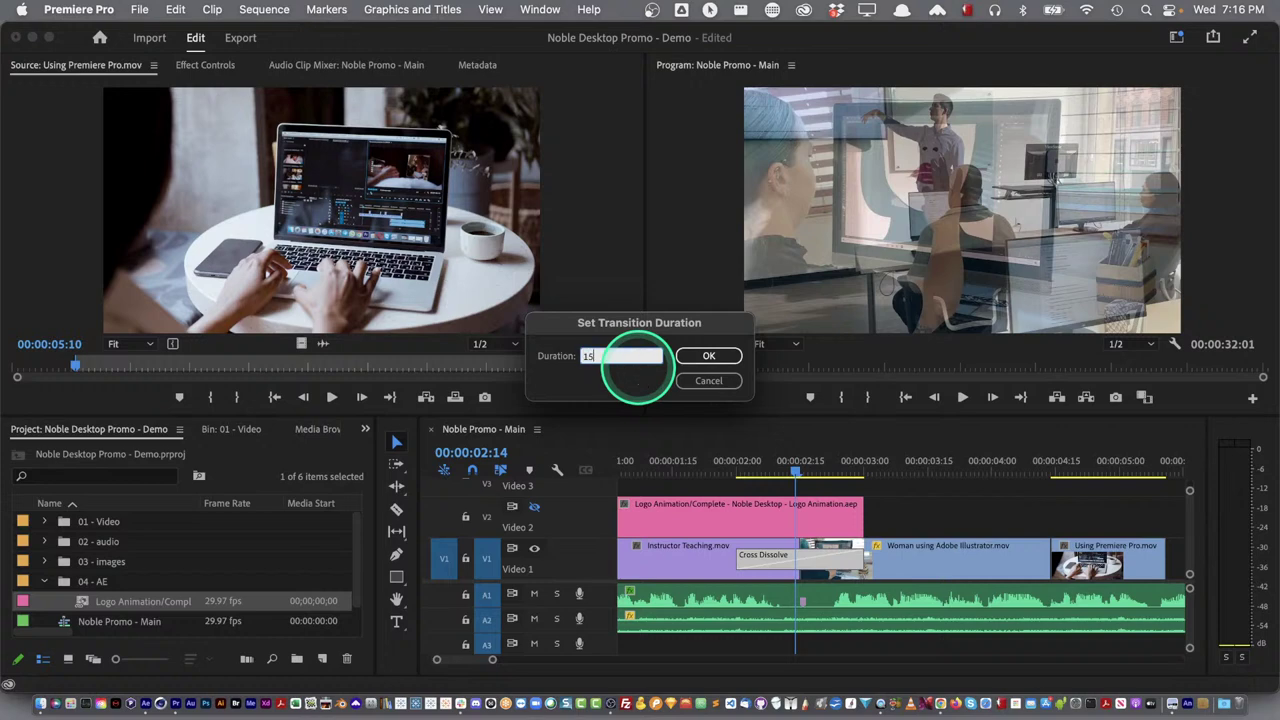
type("15")
left_click(708, 356)
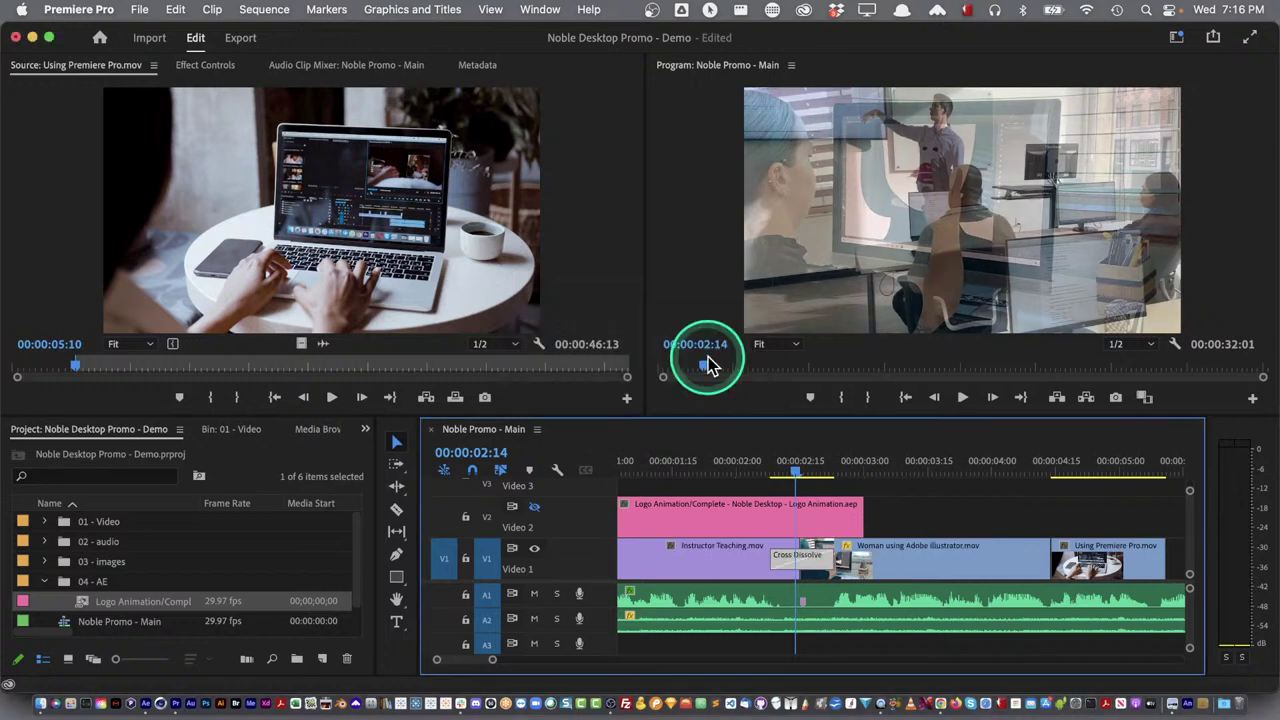
Play the sequence from 00:00:02:05 to review the shortened Cross Dissolve
left_click_drag(800, 440, 760, 468)
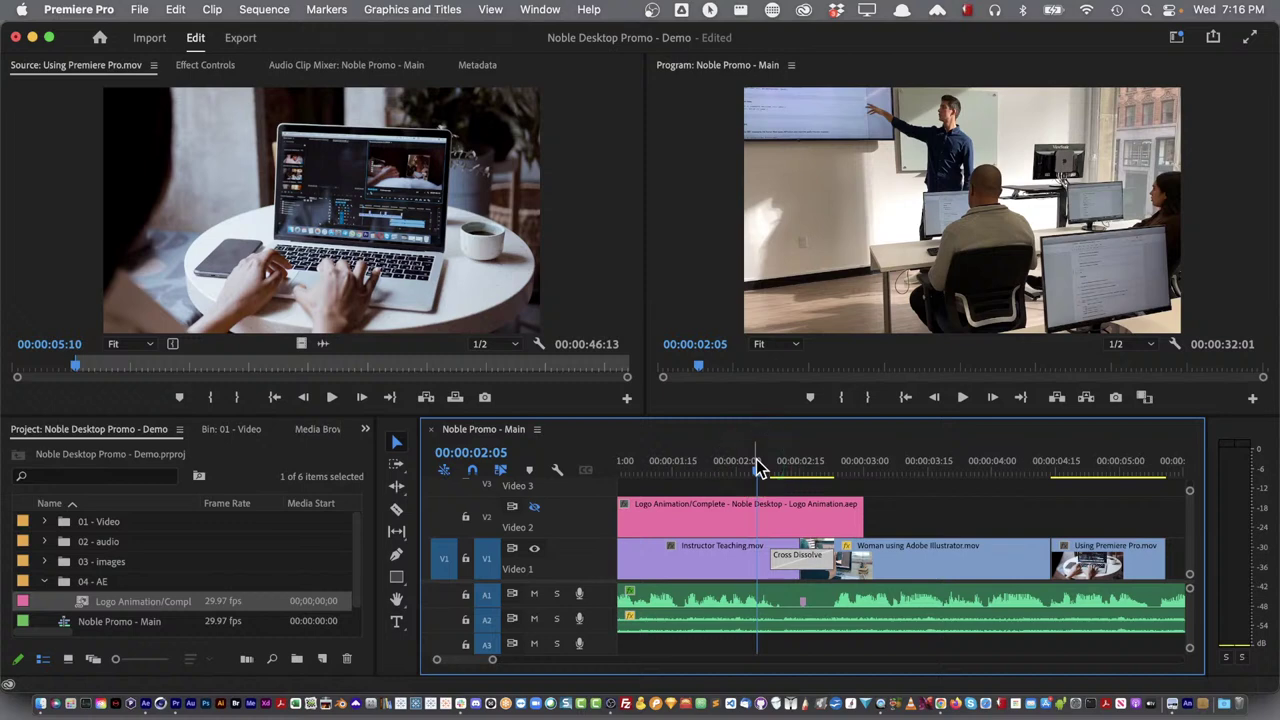
key("space")
key("space")
Set the duration of the Cross Dissolve between the instructor and Illustrator clips to 200, meaning two seconds
left_click(779, 524)
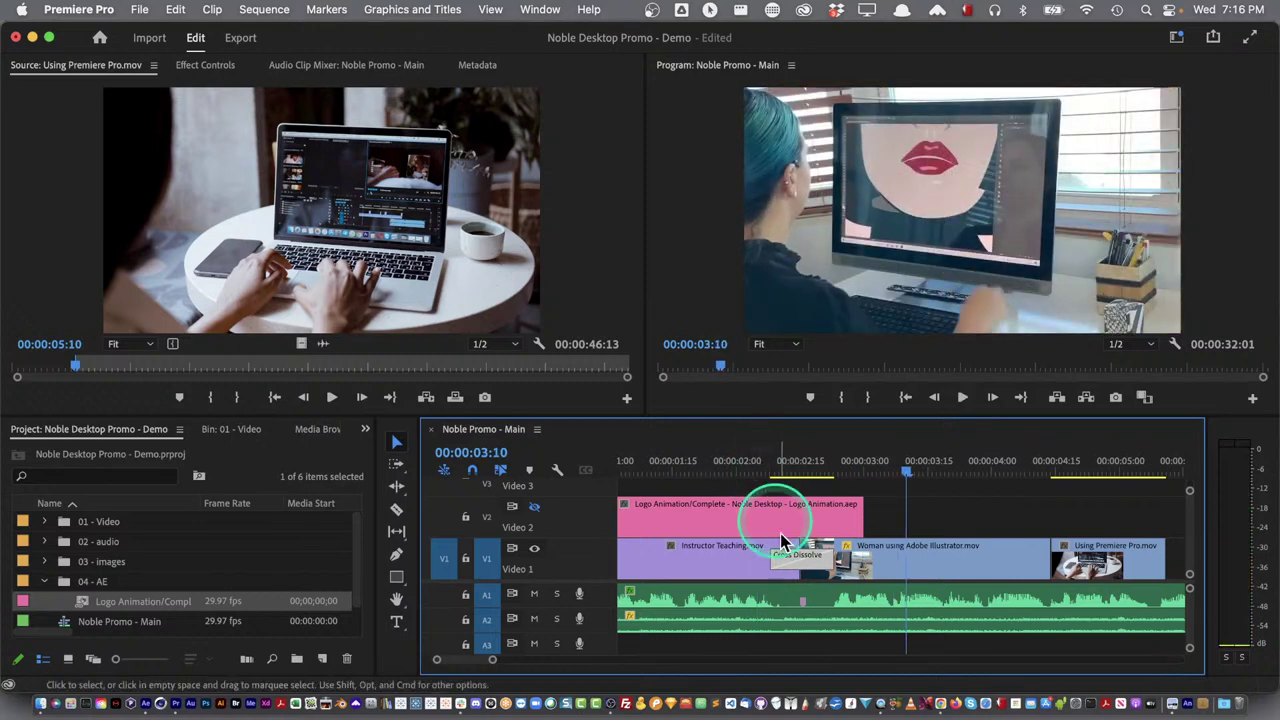
double_click(790, 556)
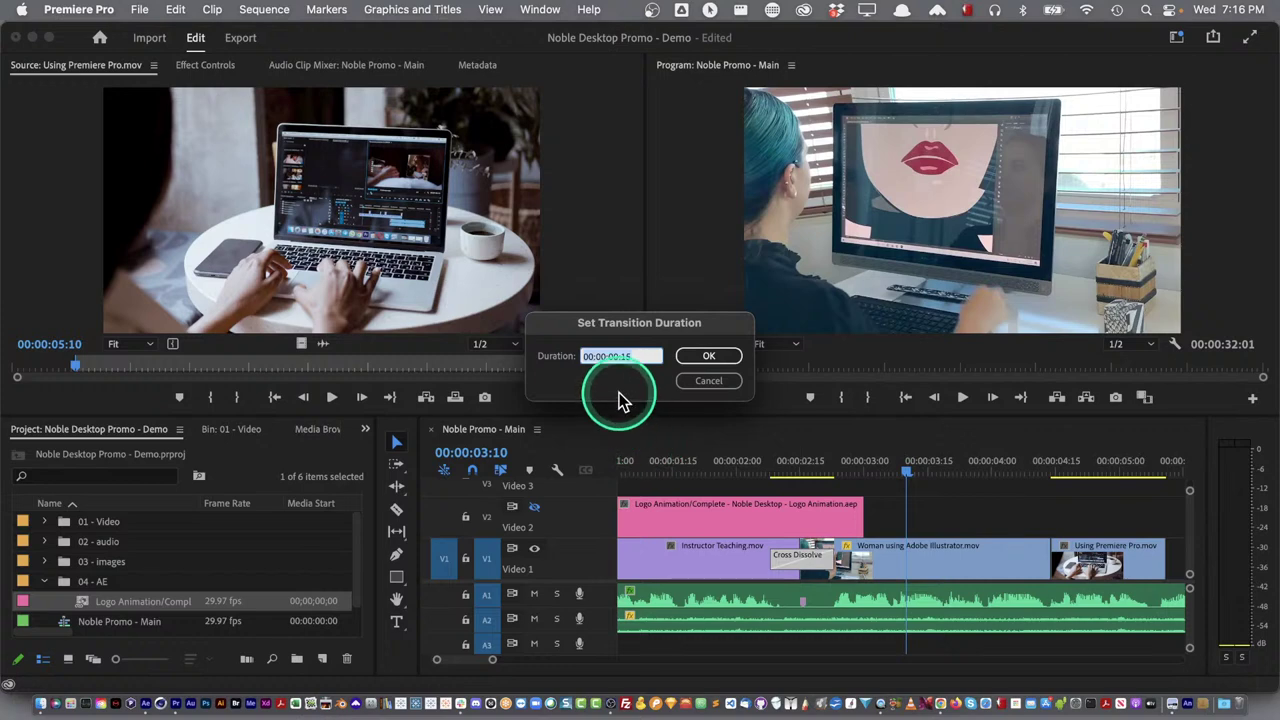
type("200")
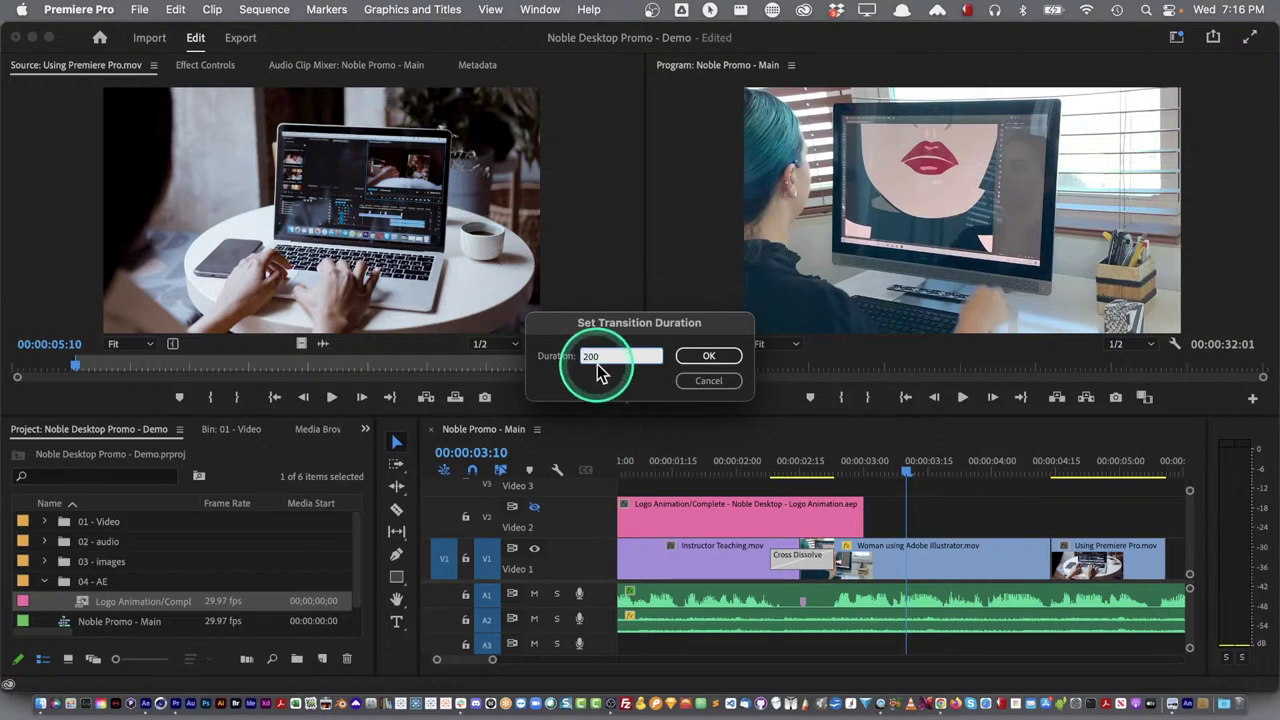
double_click(589, 360)
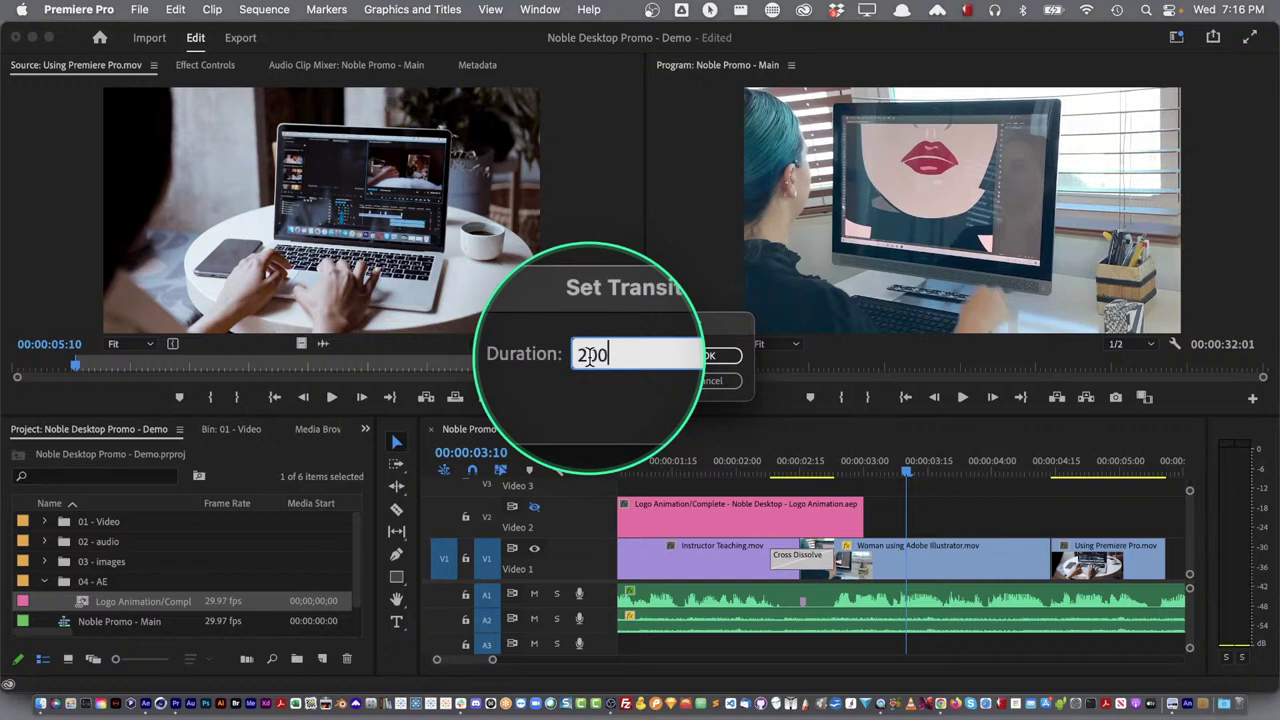
left_click(722, 355)
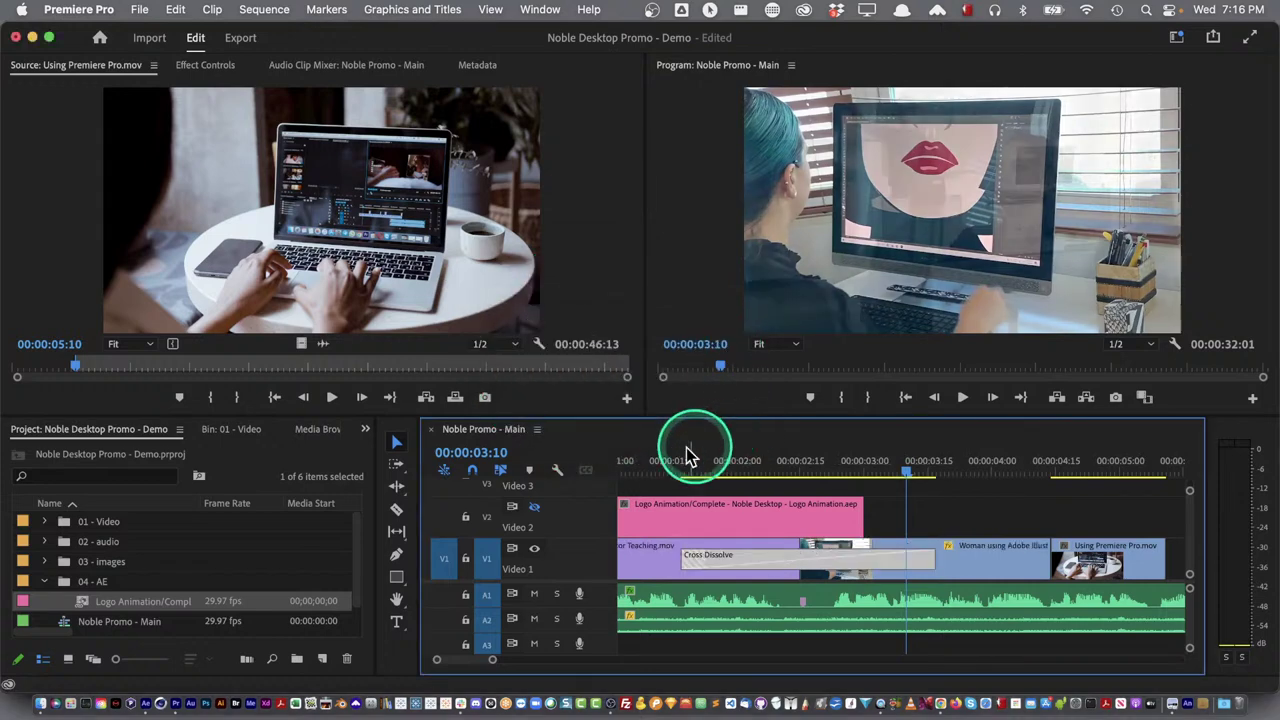
Play the sequence from 00:00:01:10 to review the two-second Cross Dissolve, and return the playhead to 00:00:01:13
left_click(653, 462)
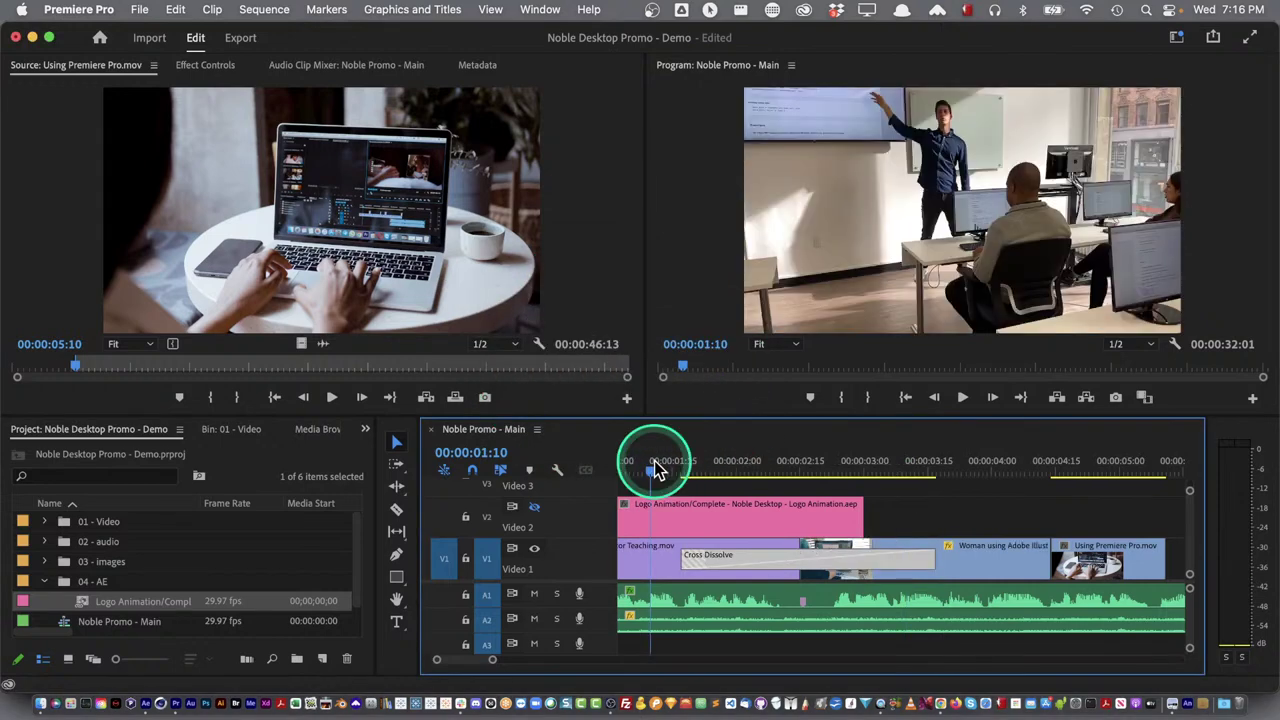
key("space")
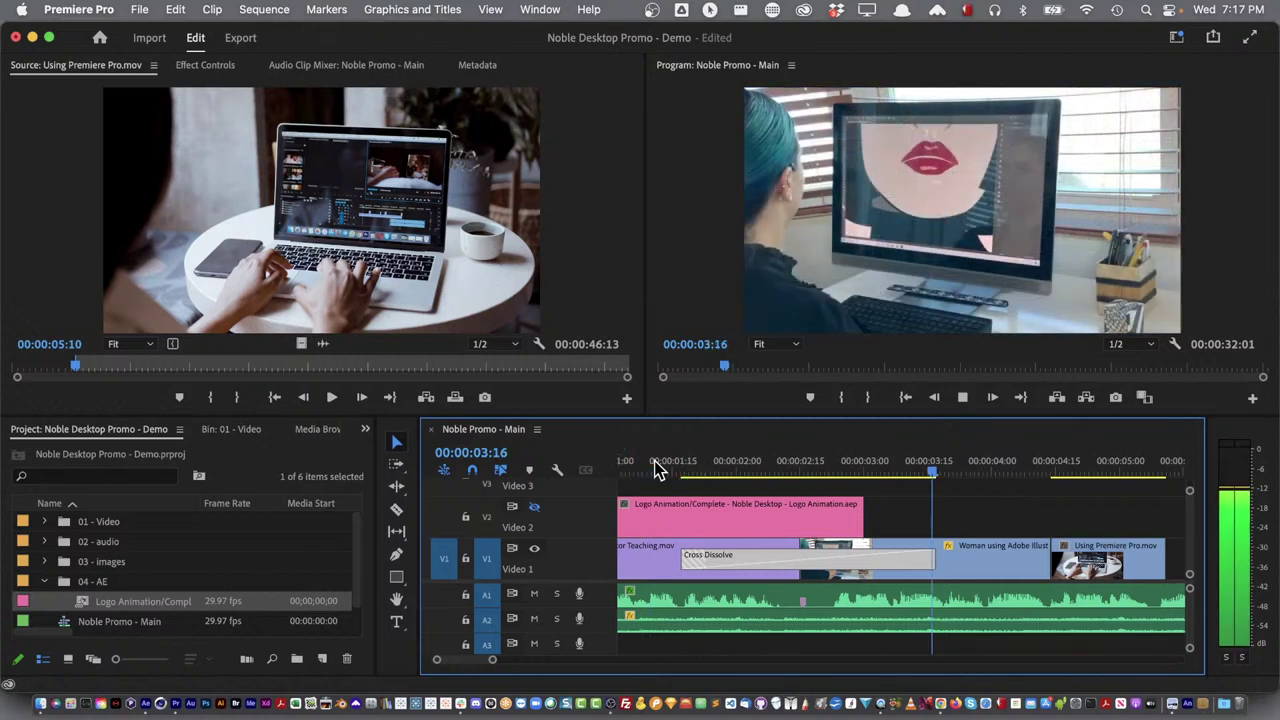
key("space")
left_click(655, 465)
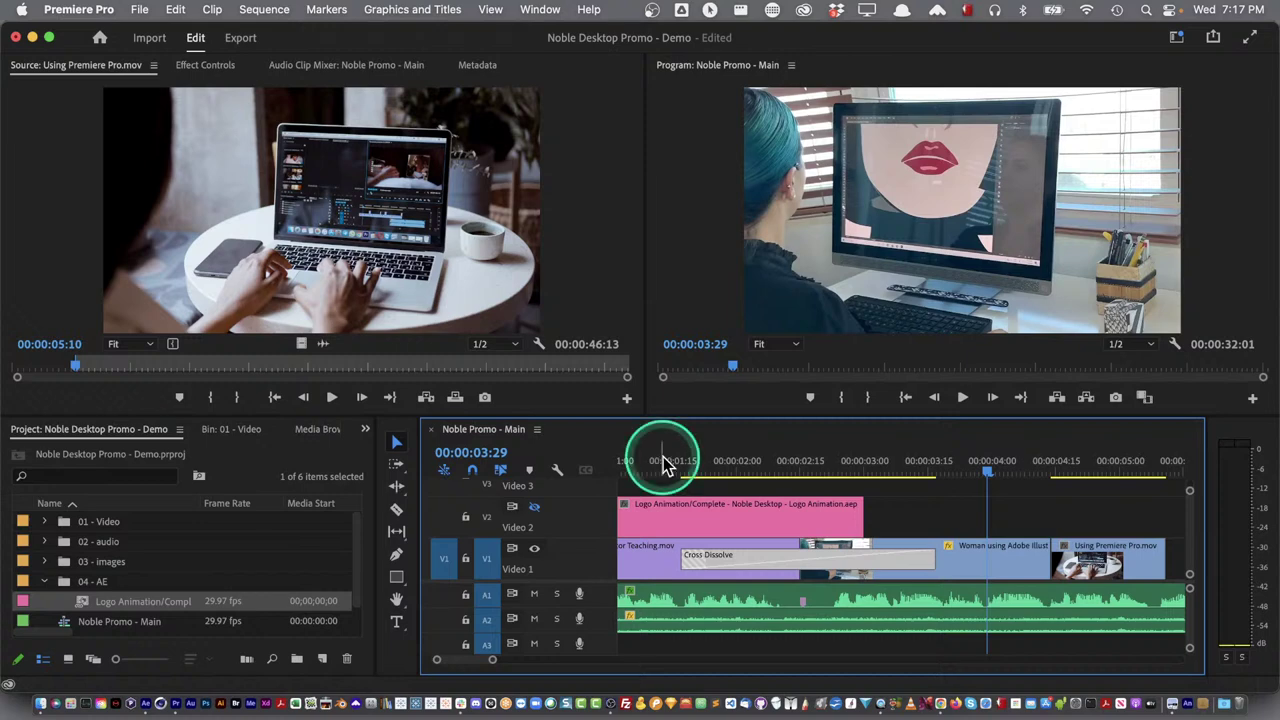
left_click(663, 461)
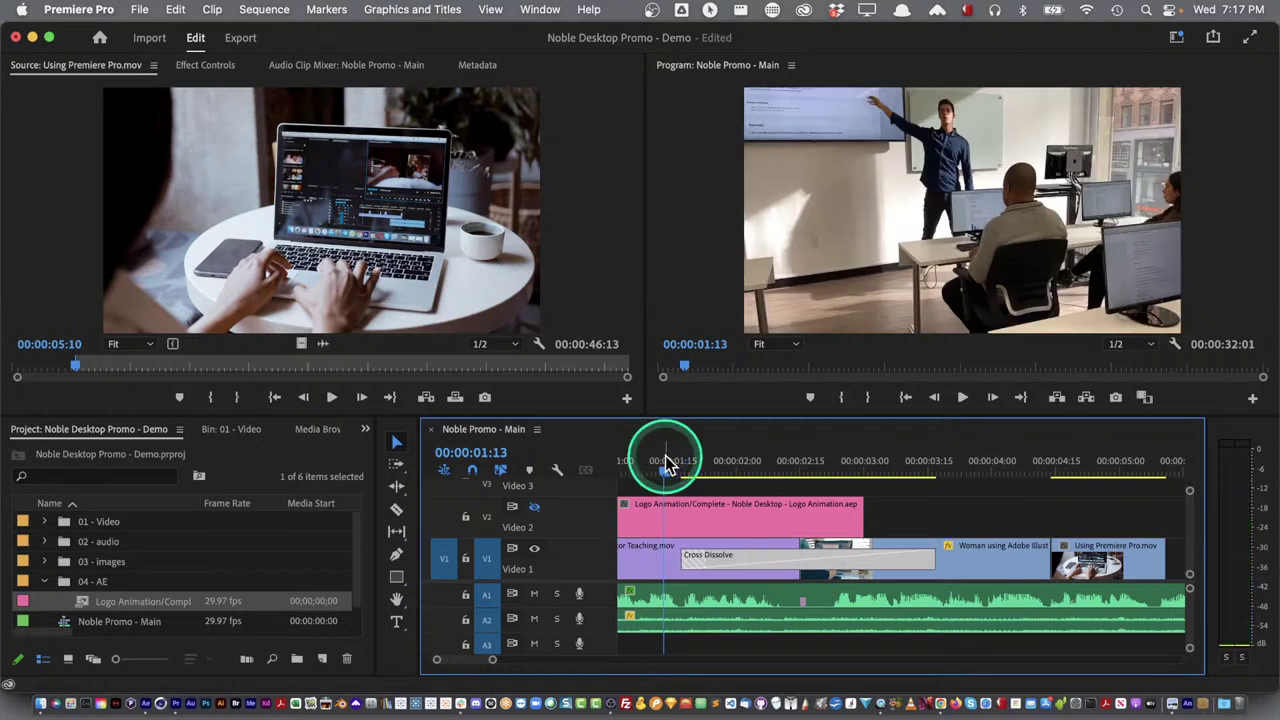
Play the sequence from its beginning through the last video clip and turn the Video 2 track's output back on
key("Home")
key("space")
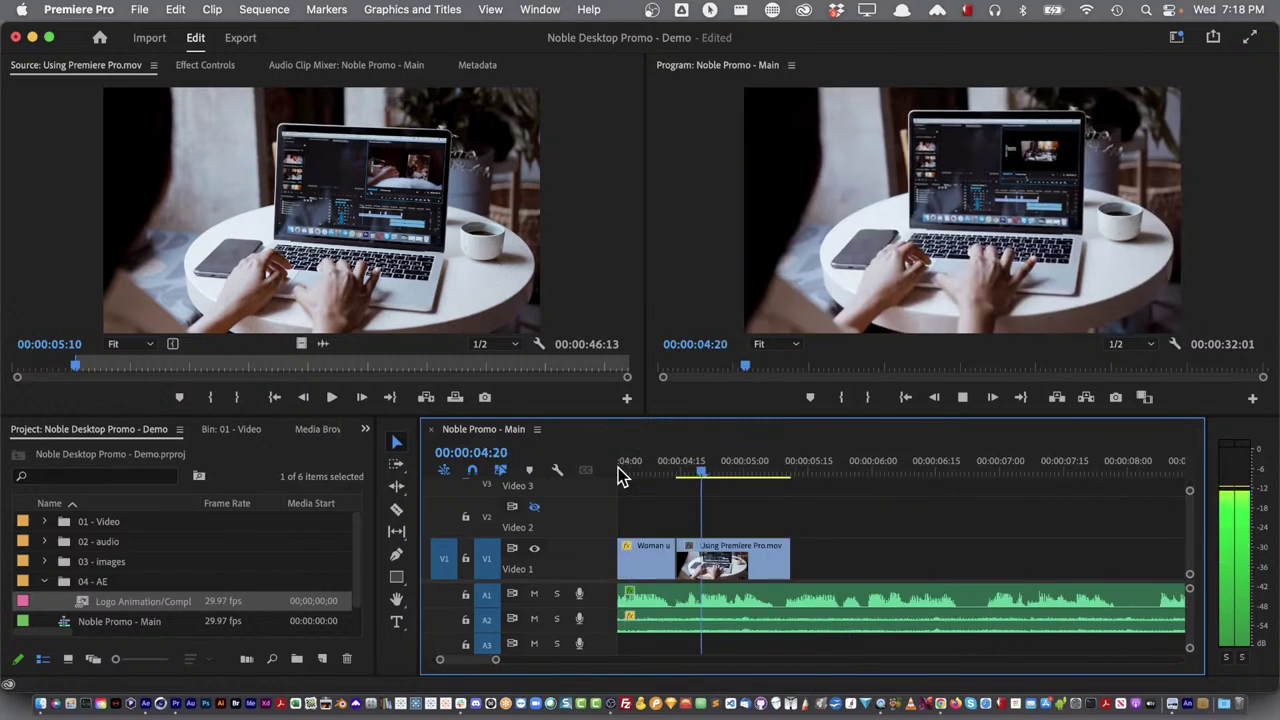
key("space")
left_click(604, 518)
left_click(534, 509)
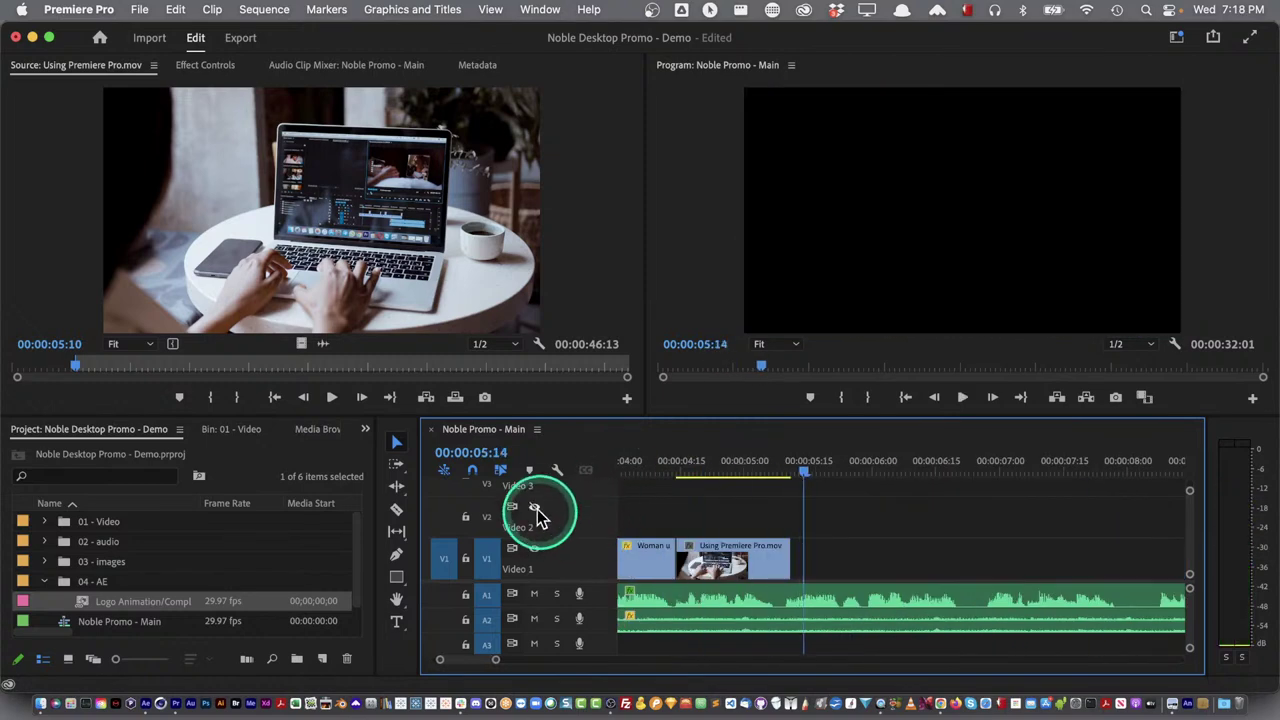
Play the sequence from its beginning and stop at 00:00:03:07 to review the logo animation over the two-second Cross Dissolve
left_click(700, 514)
left_click(701, 512)
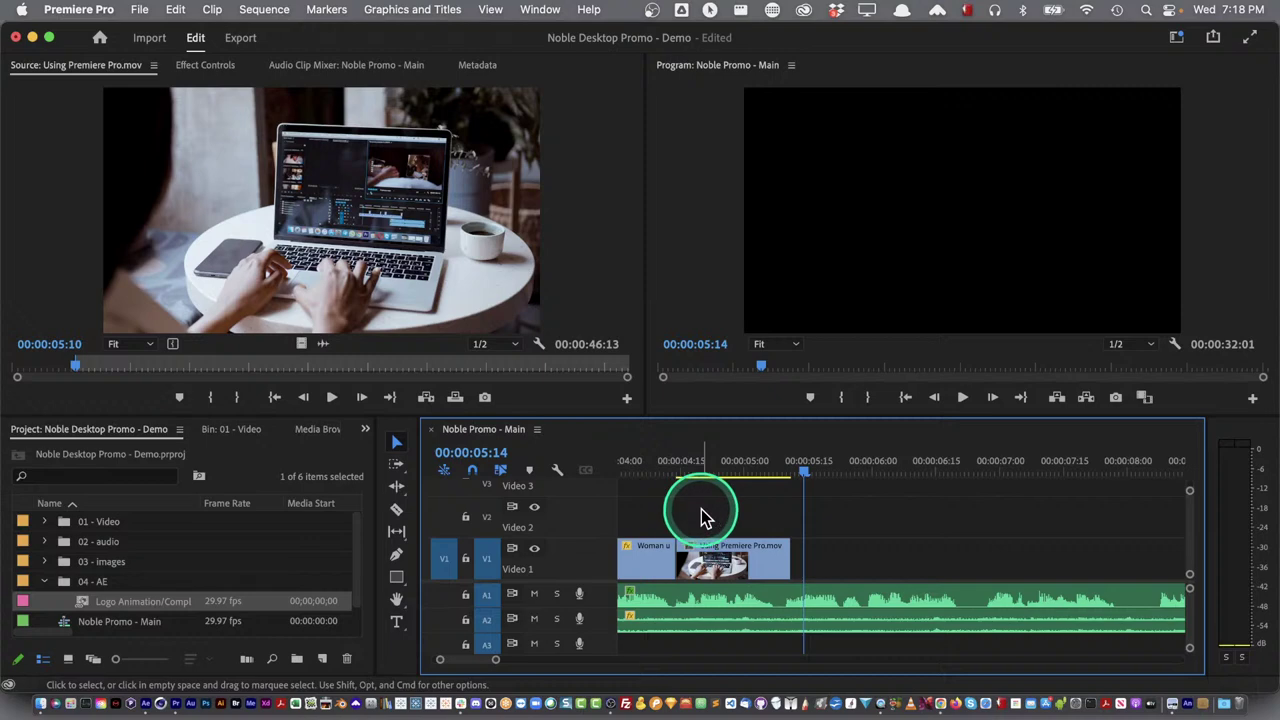
key("Home")
key("space")
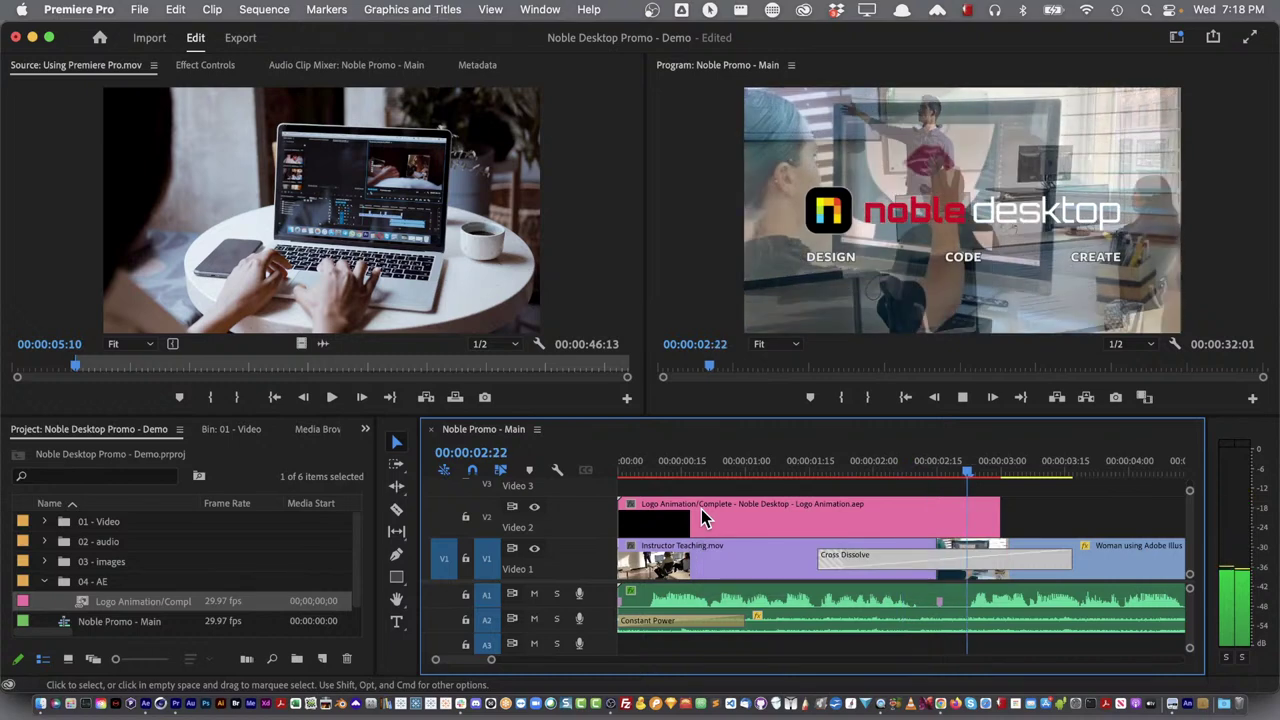
key("space")
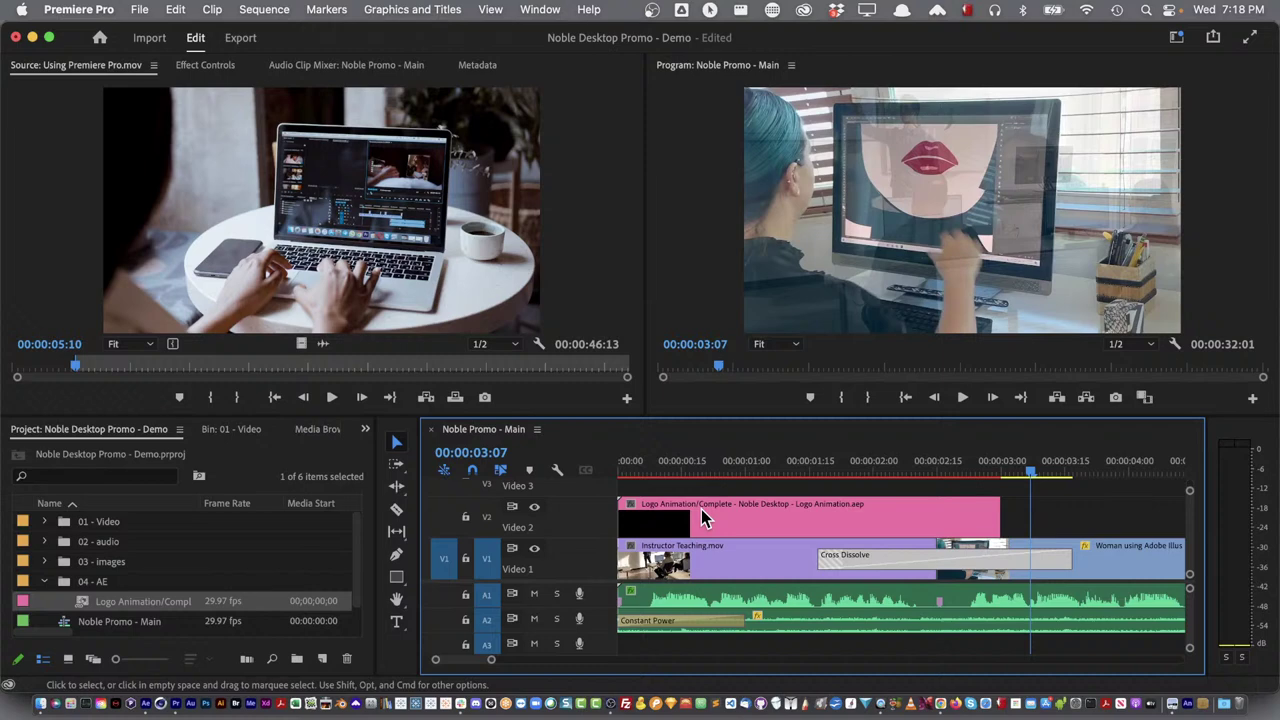
left_click(714, 508)
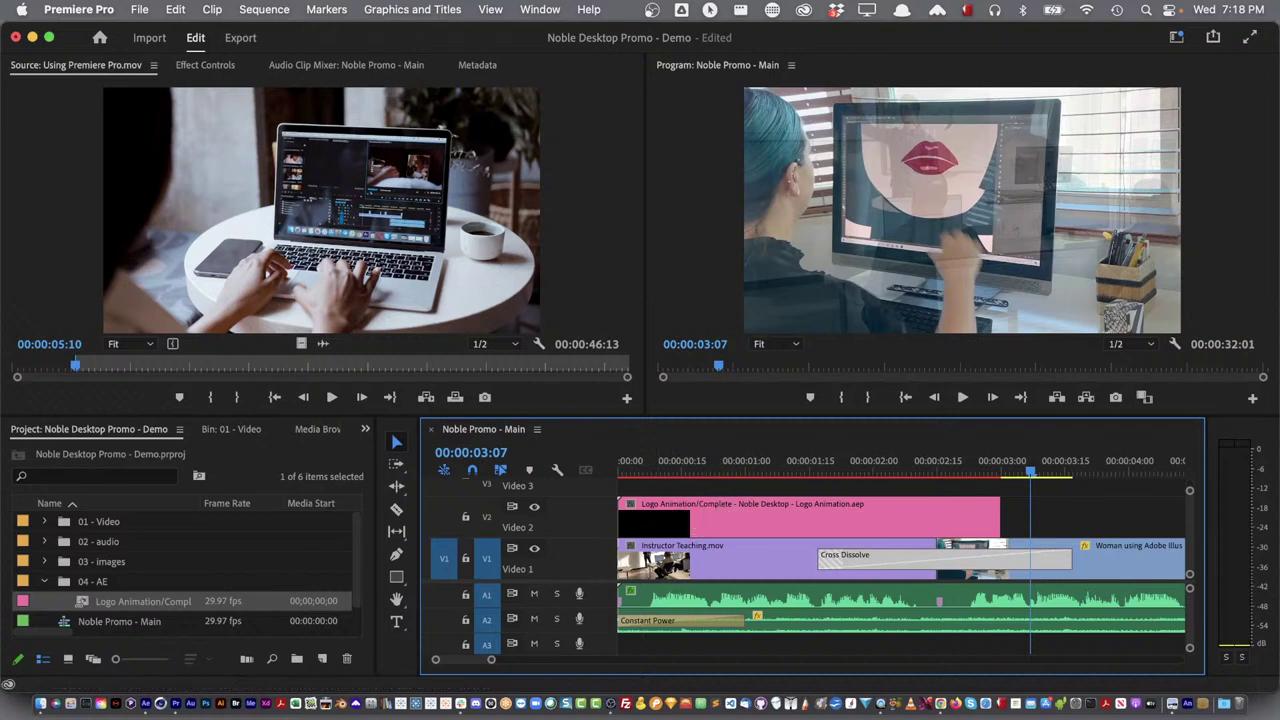
Review the Adobe Dynamic Link options for After Effects compositions, and save the project
left_click(140, 12)
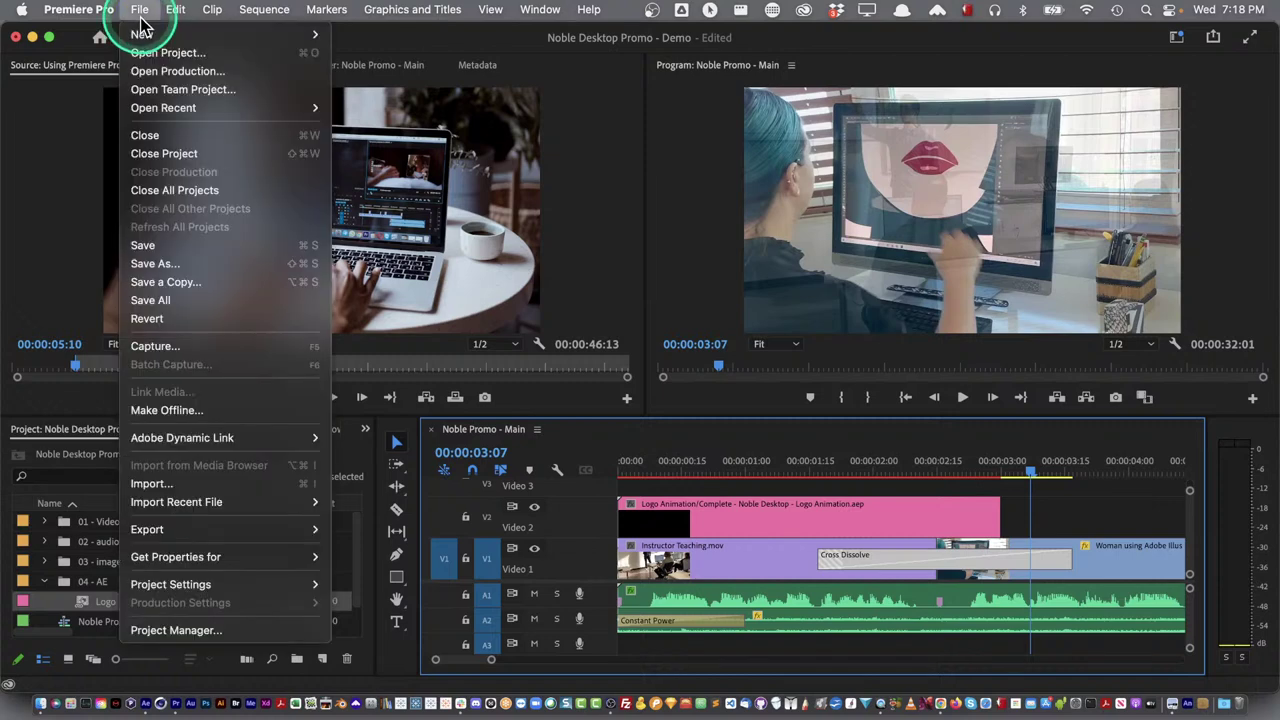
mouse_move(237, 446)
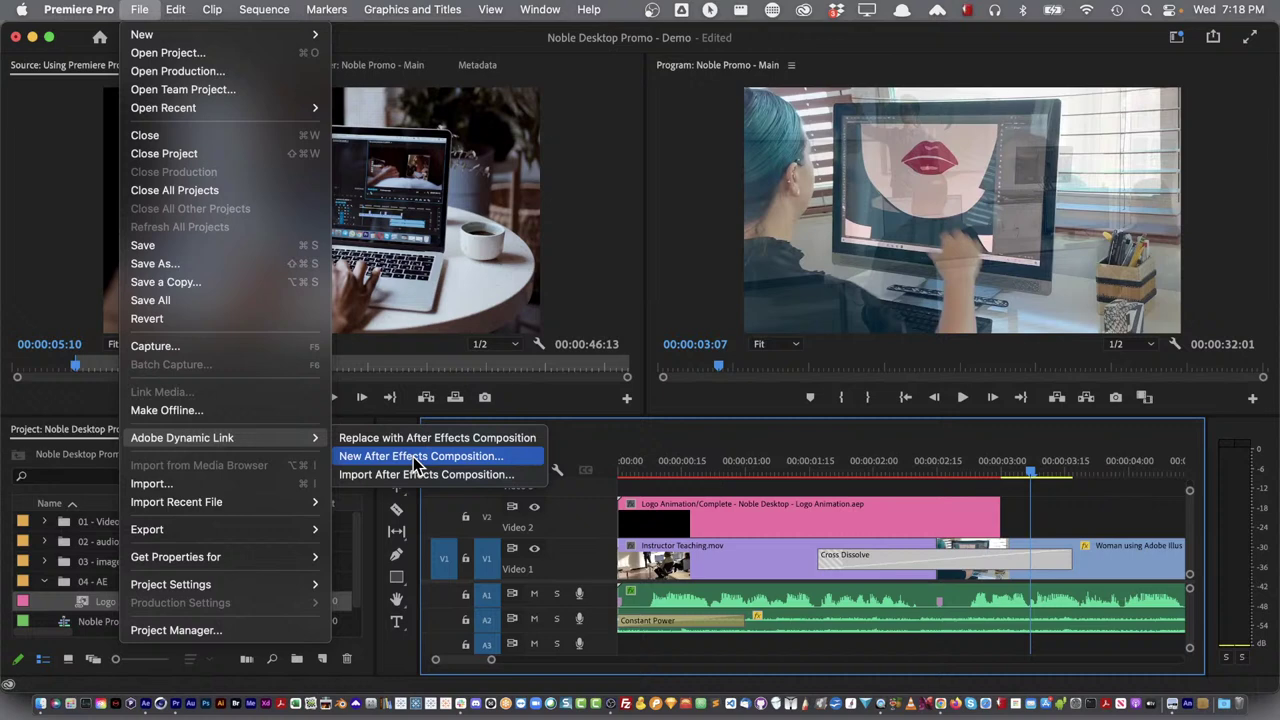
left_click(70, 496)
key("super+s")
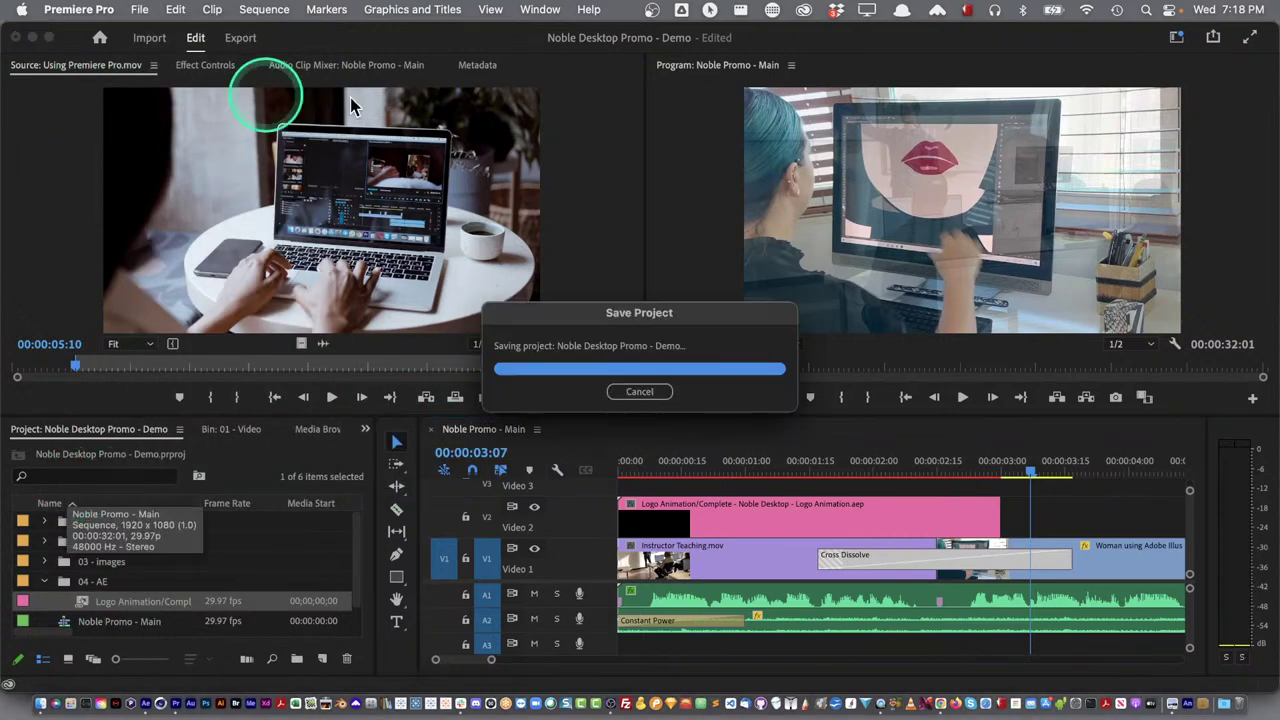
Close all open projects and open the recent project Noble Promo Ad - All Clips on Timeline
left_click(140, 9)
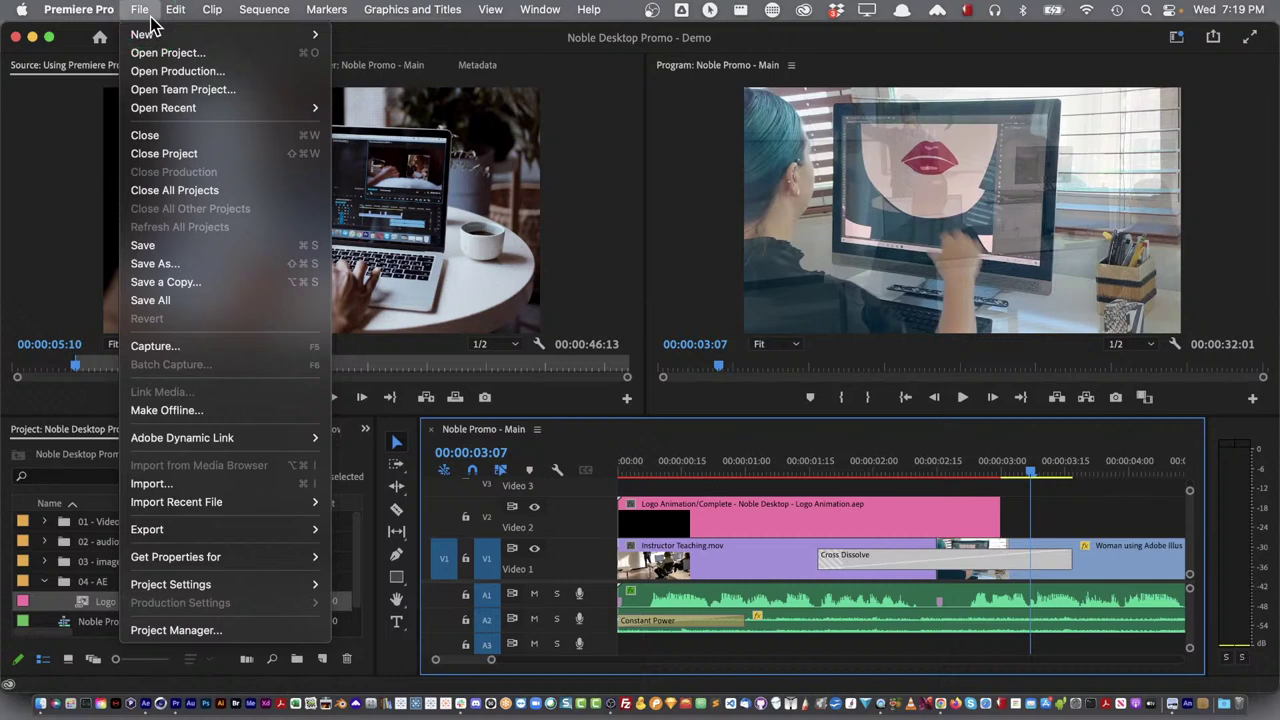
left_click(163, 108)
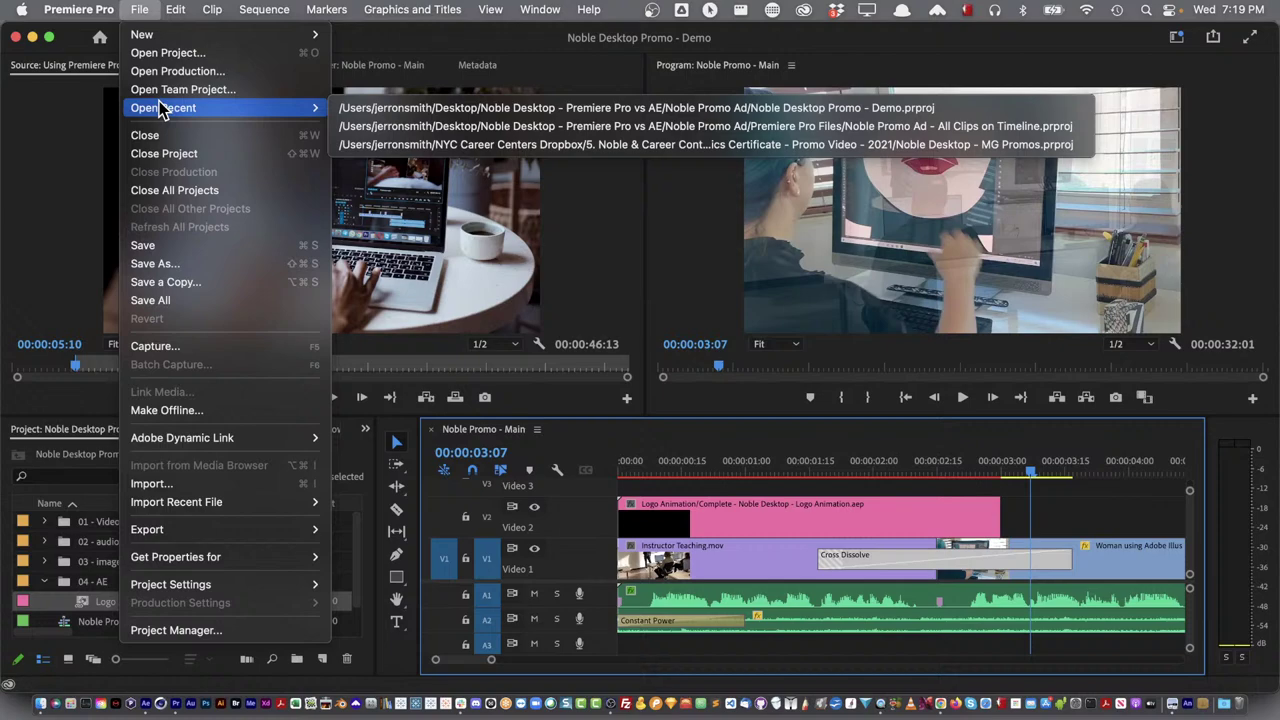
left_click(183, 192)
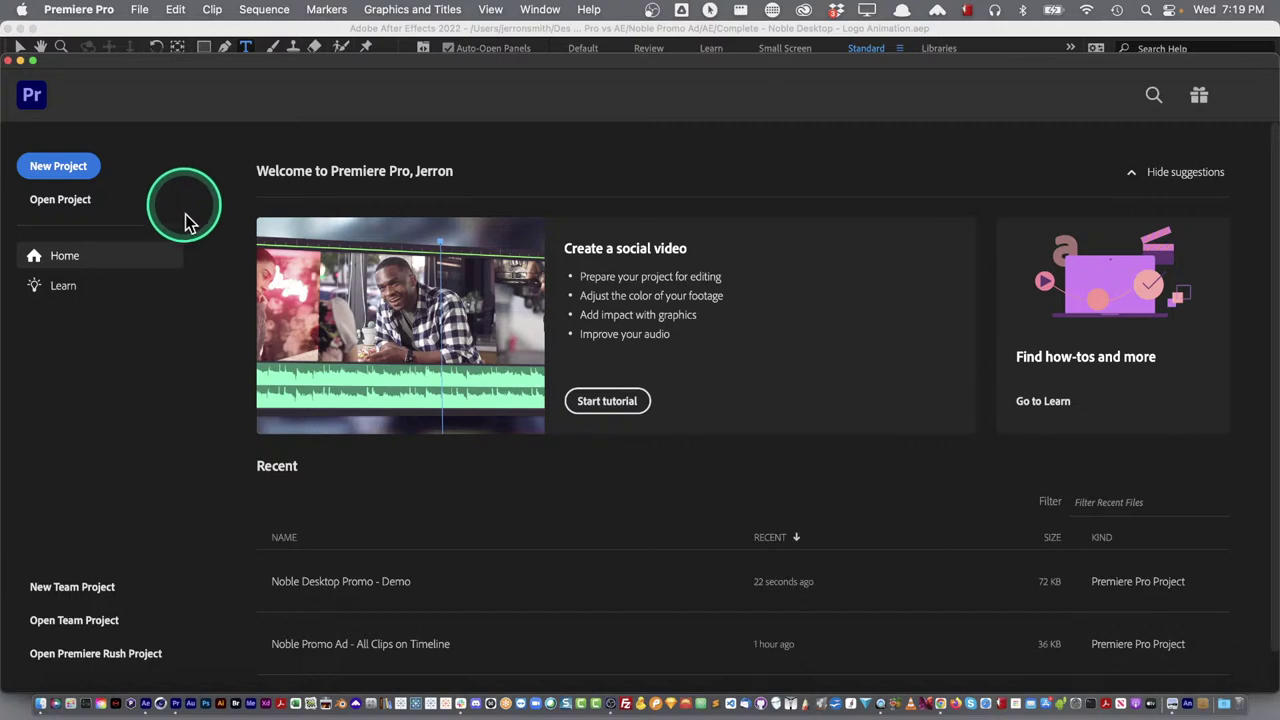
left_click(335, 643)
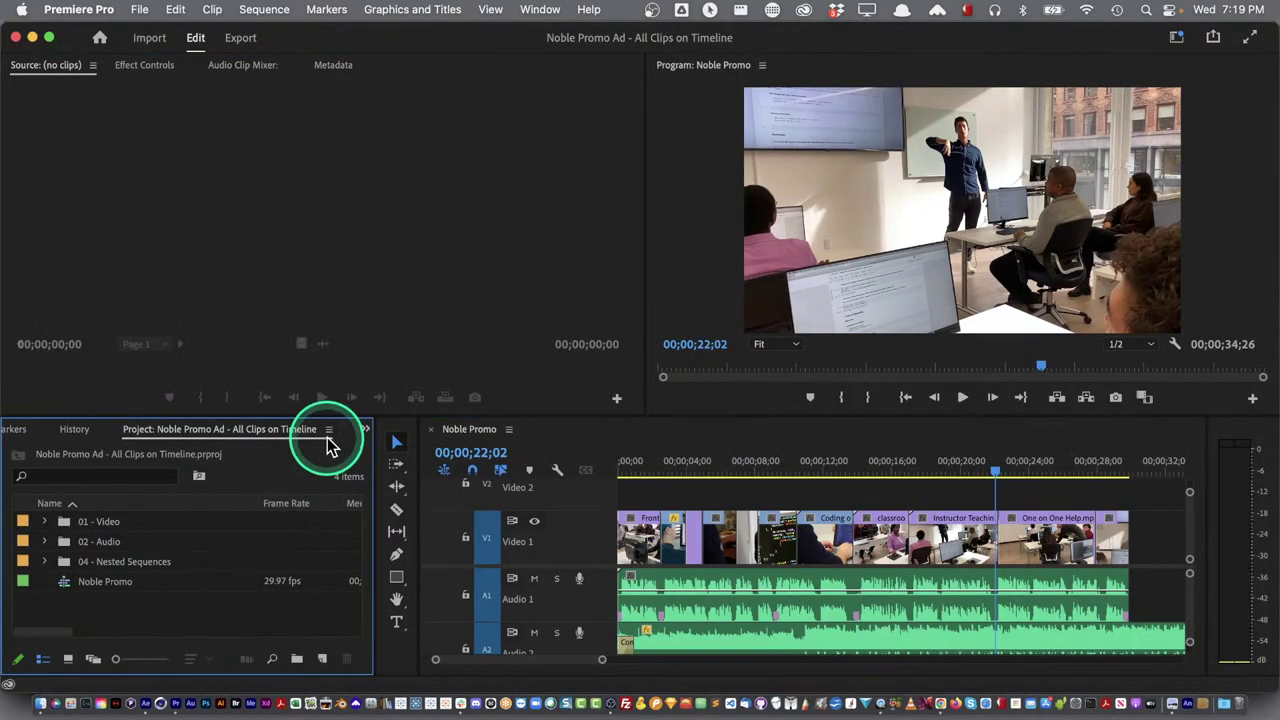
Play the Noble Promo sequence from its beginning, and return the playhead to 00;00;05;25 in the laptop clip
left_click_drag(677, 470, 590, 478)
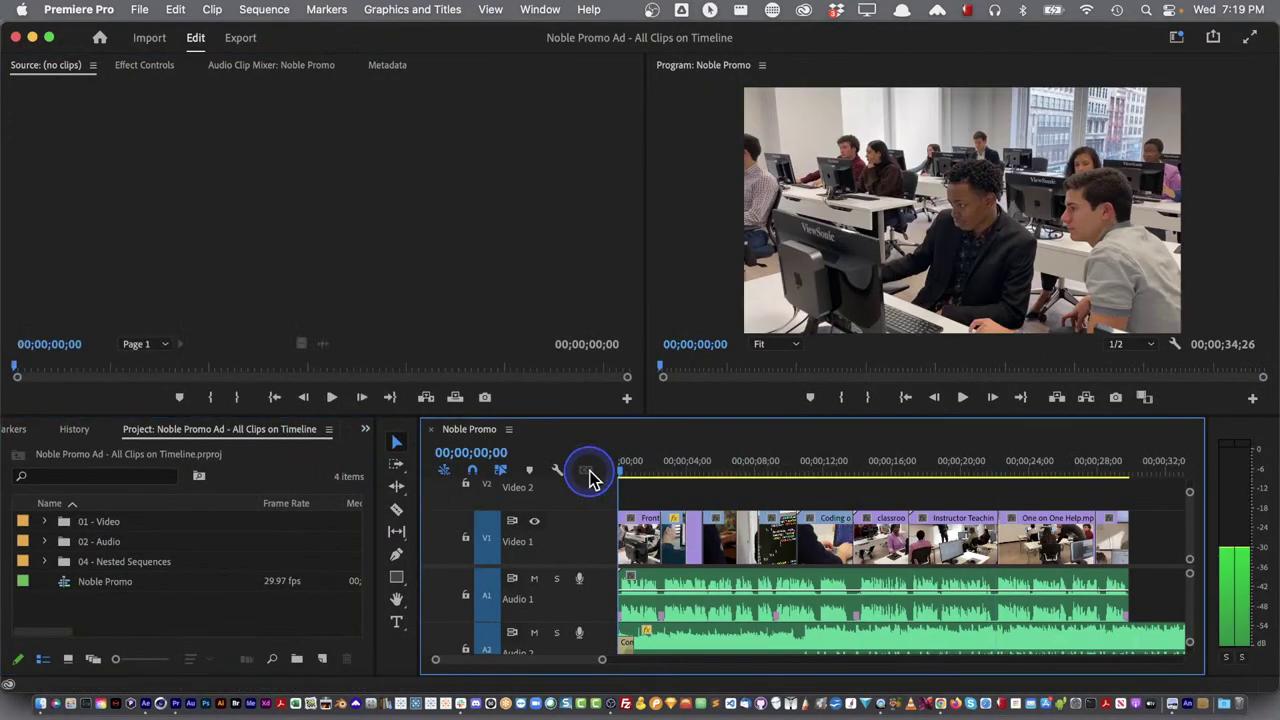
key("space")
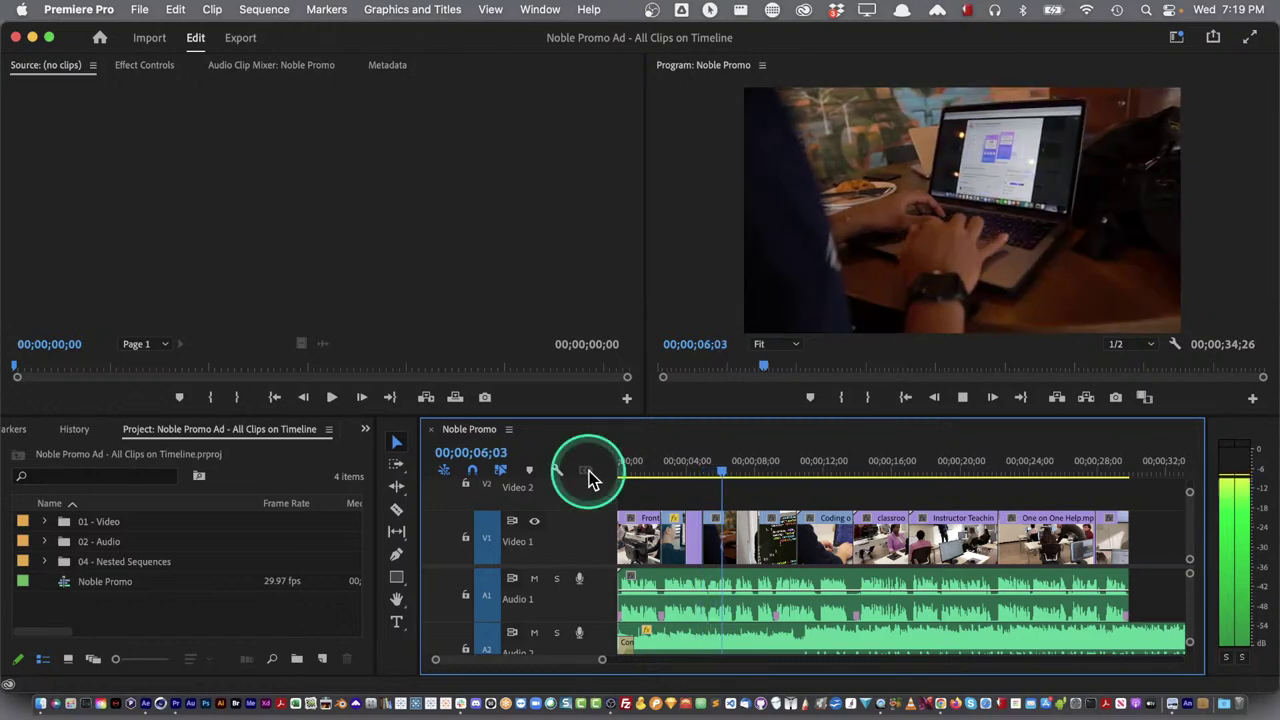
key("space")
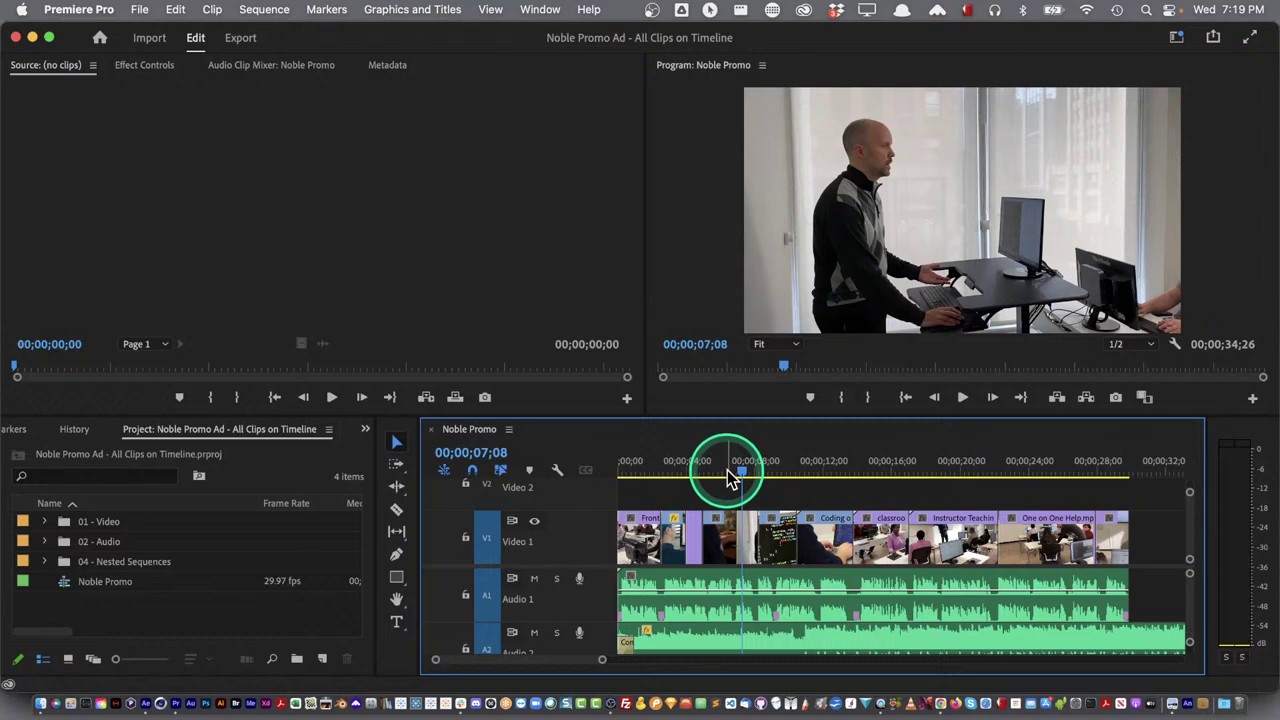
left_click_drag(728, 471, 722, 478)
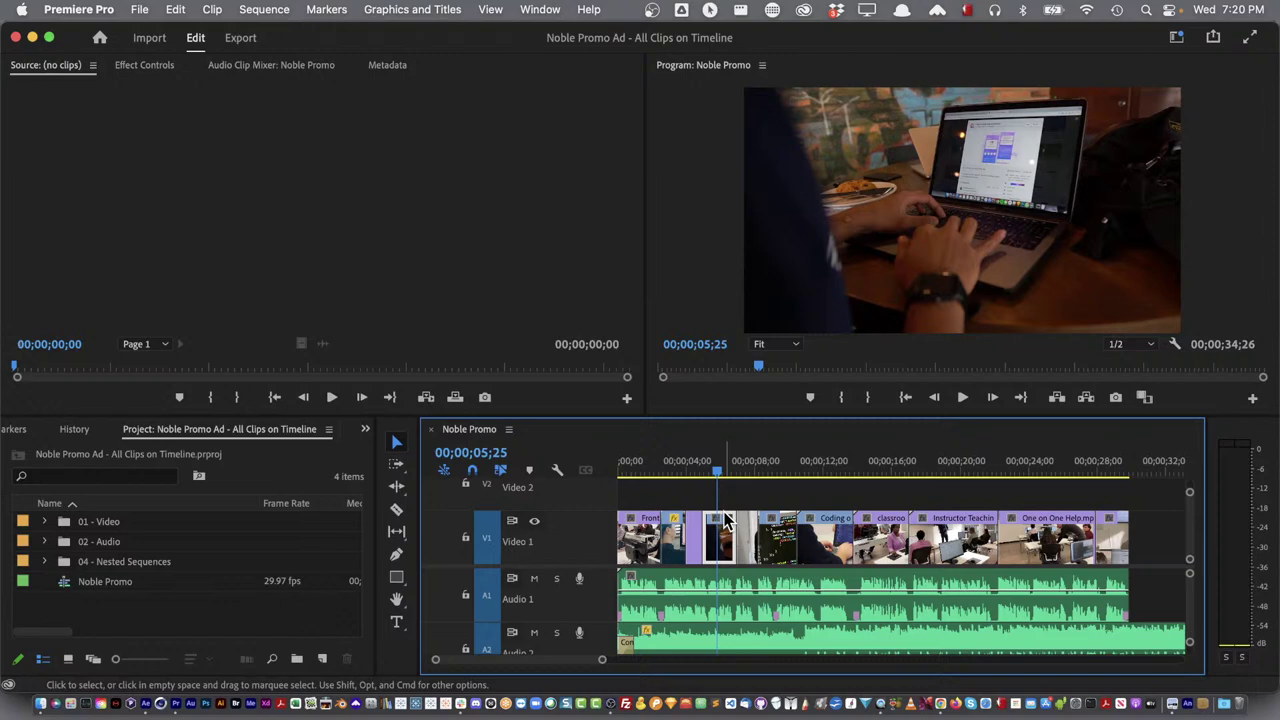
Search the effects for "gaus" and apply the Gaussian Blur video effect to the Designing a Web Page.mp4 clip
left_click(714, 540)
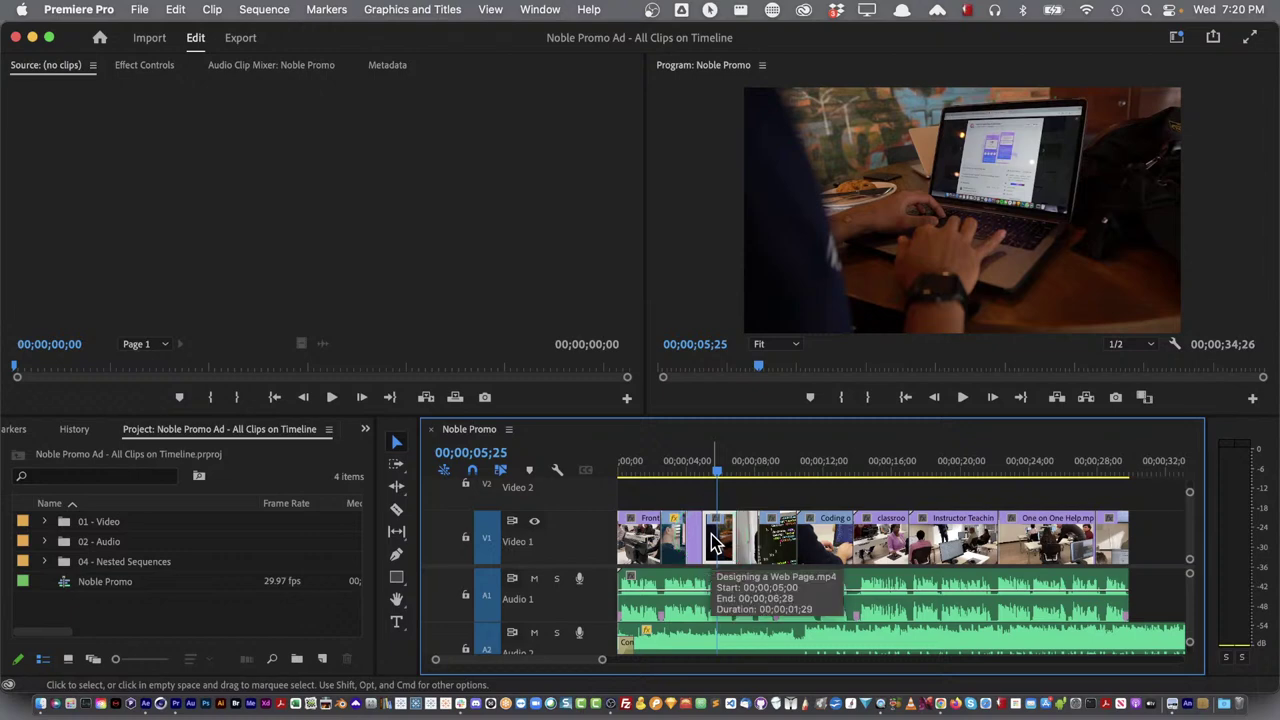
left_click(714, 540)
left_click(177, 178)
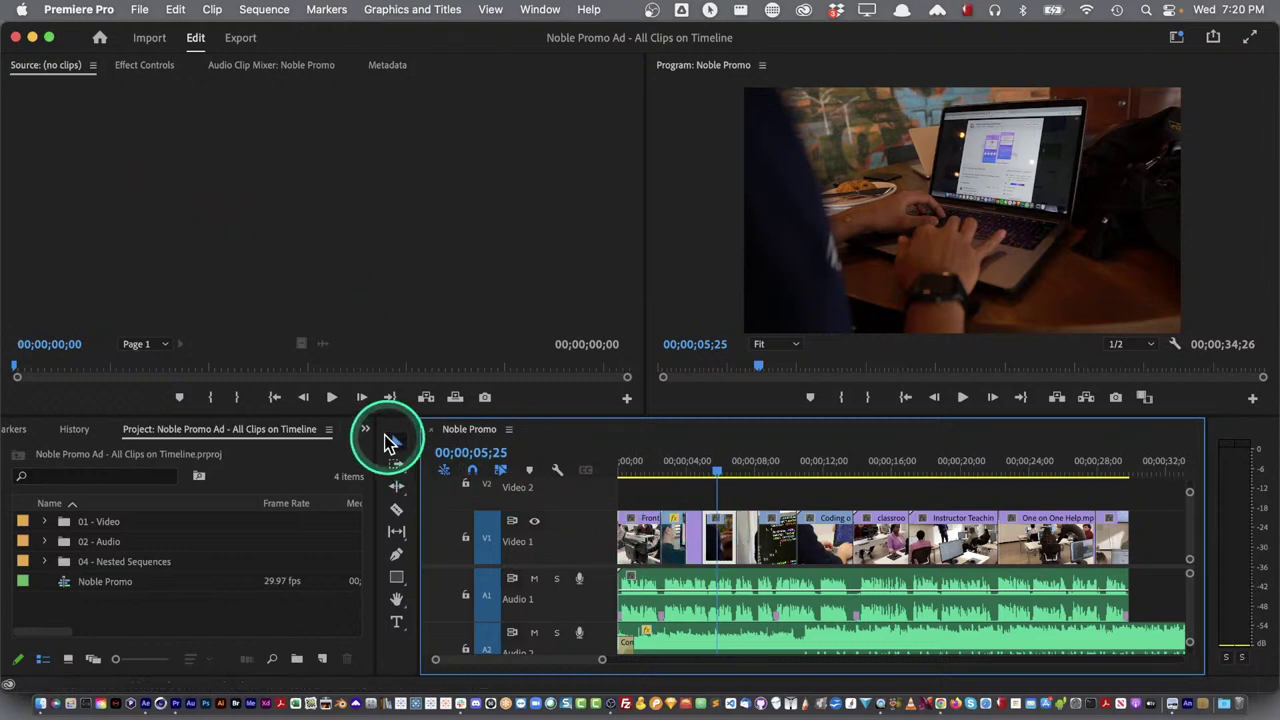
left_click_drag(260, 436, 343, 434)
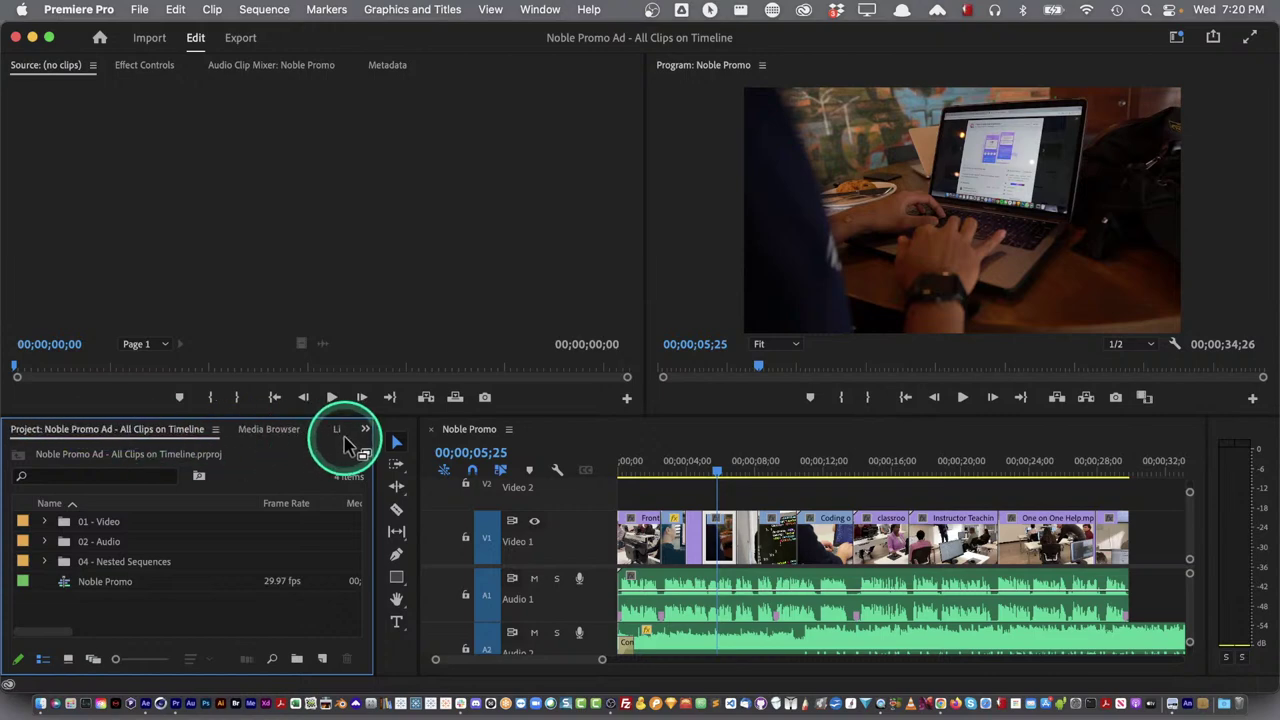
left_click(365, 429)
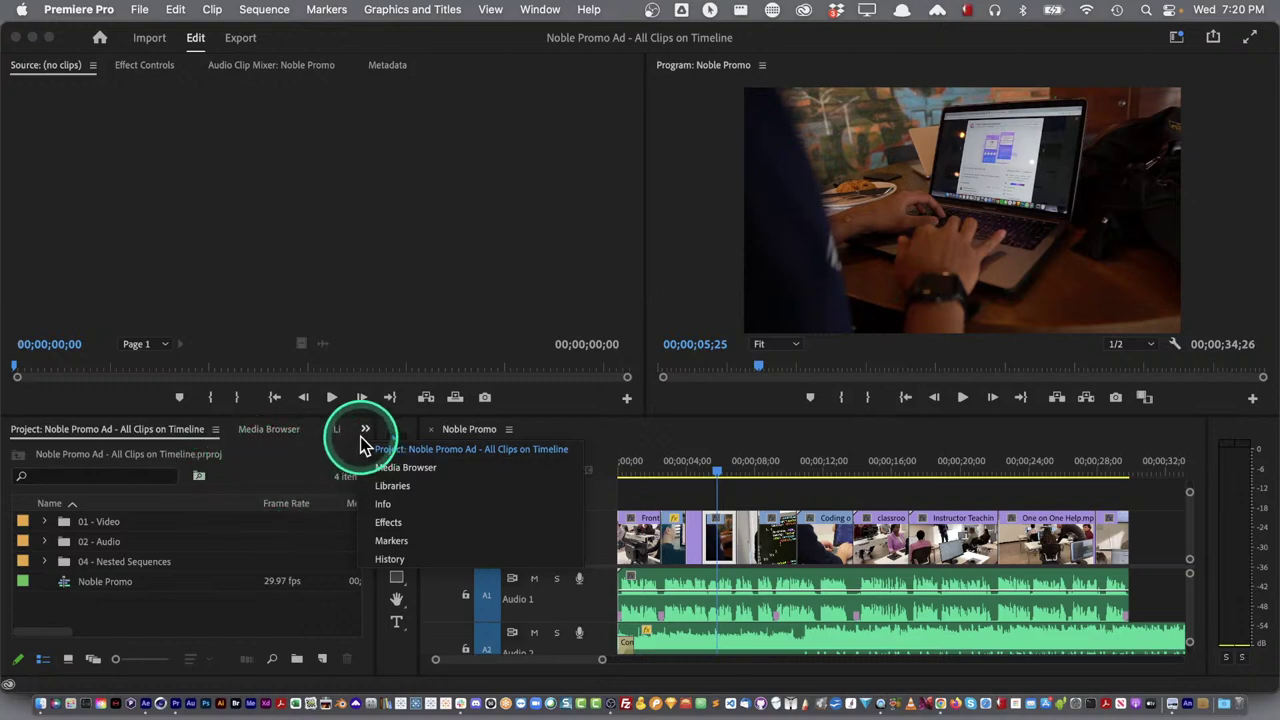
left_click(389, 523)
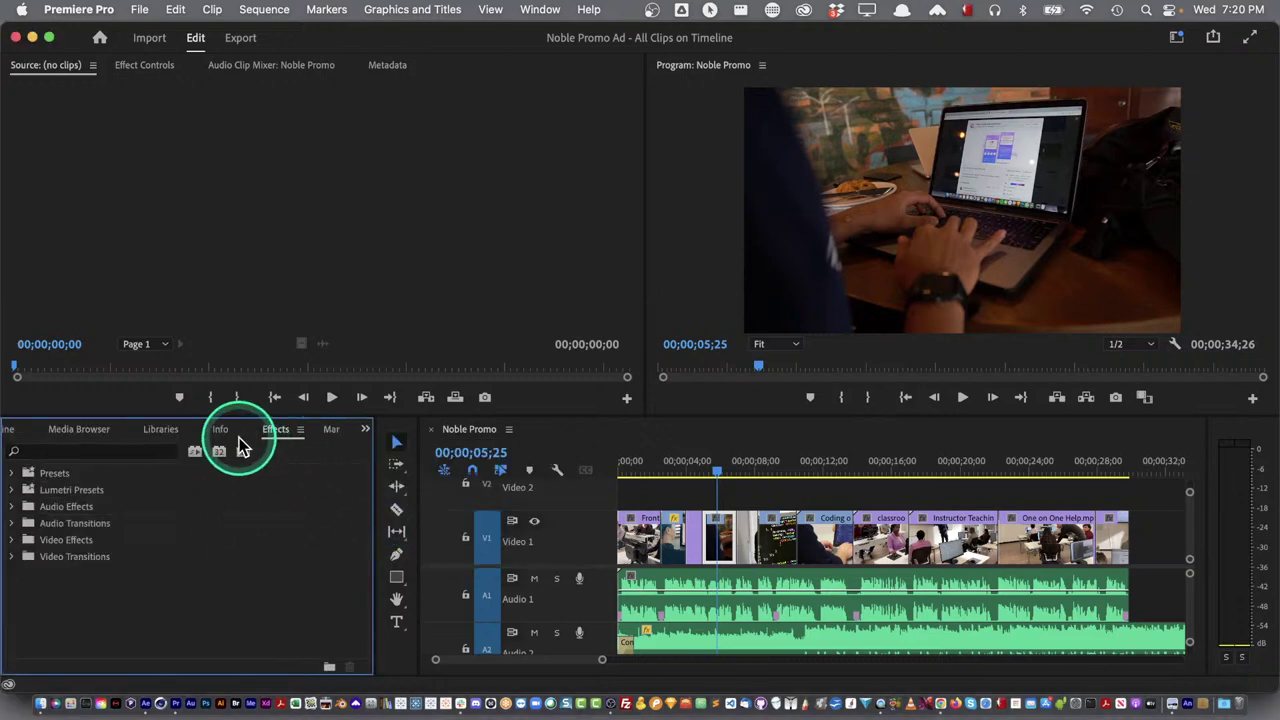
left_click(131, 452)
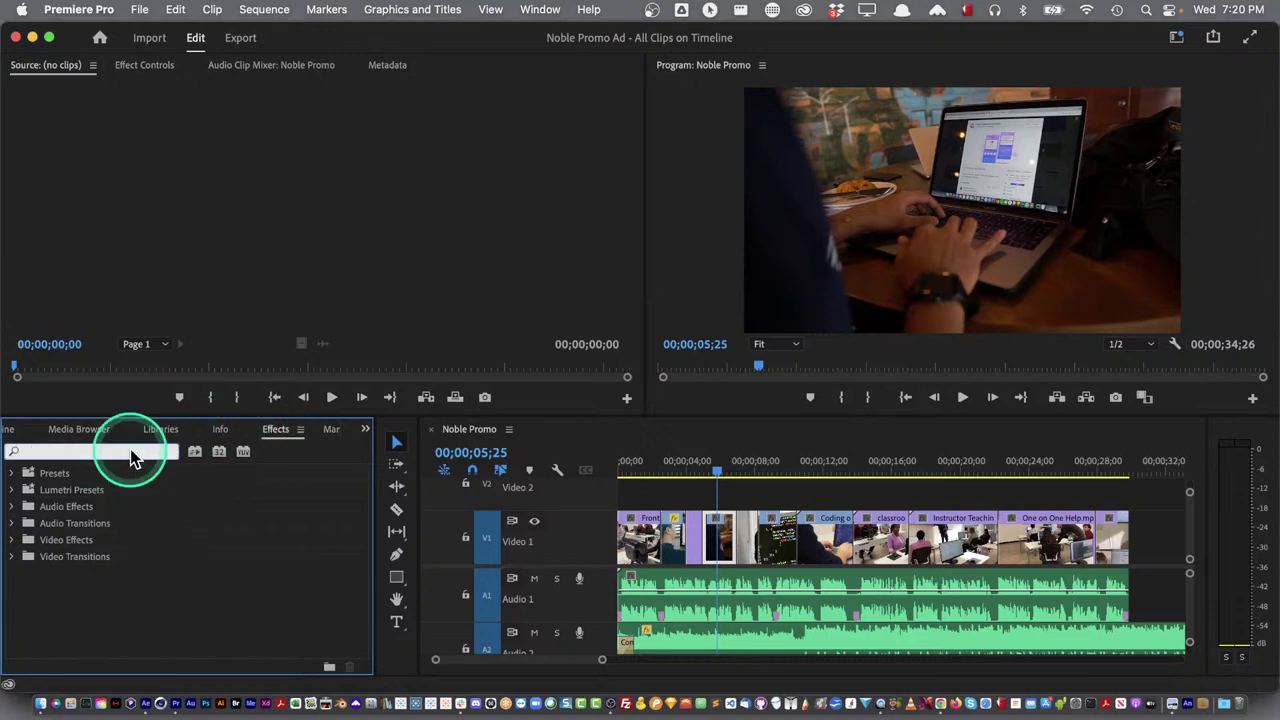
type("gaus")
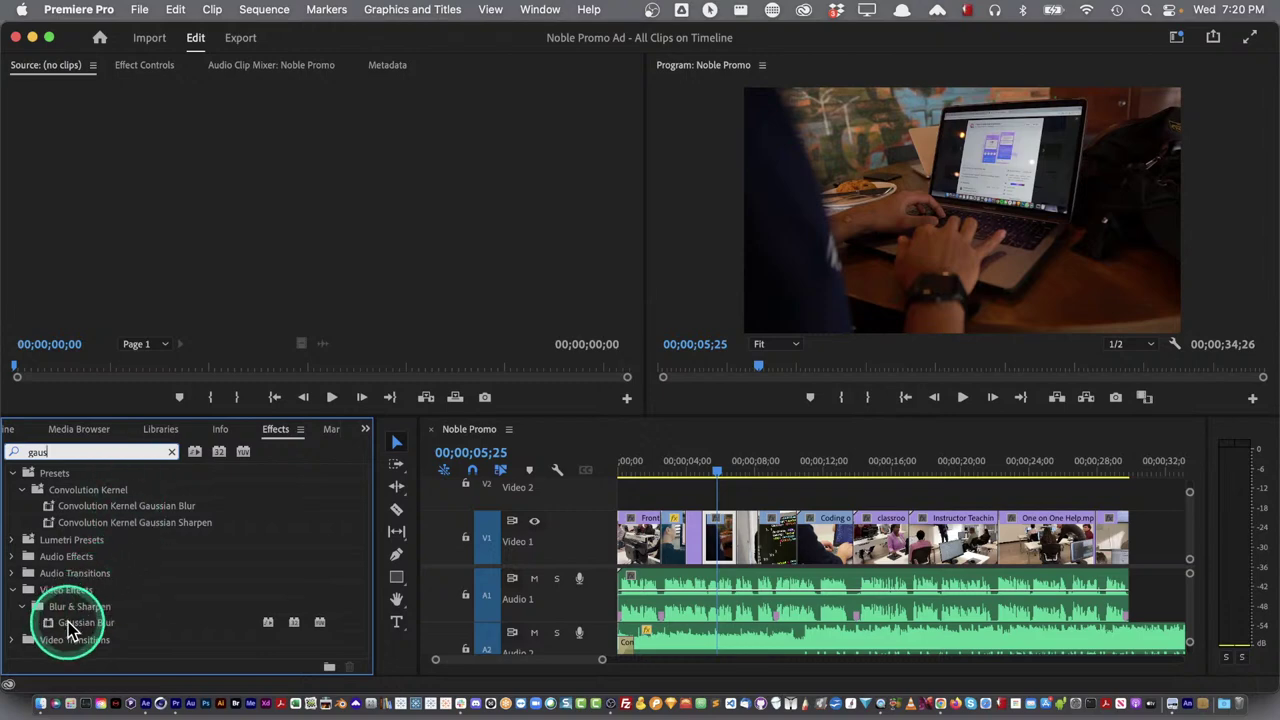
left_click_drag(70, 630, 722, 538)
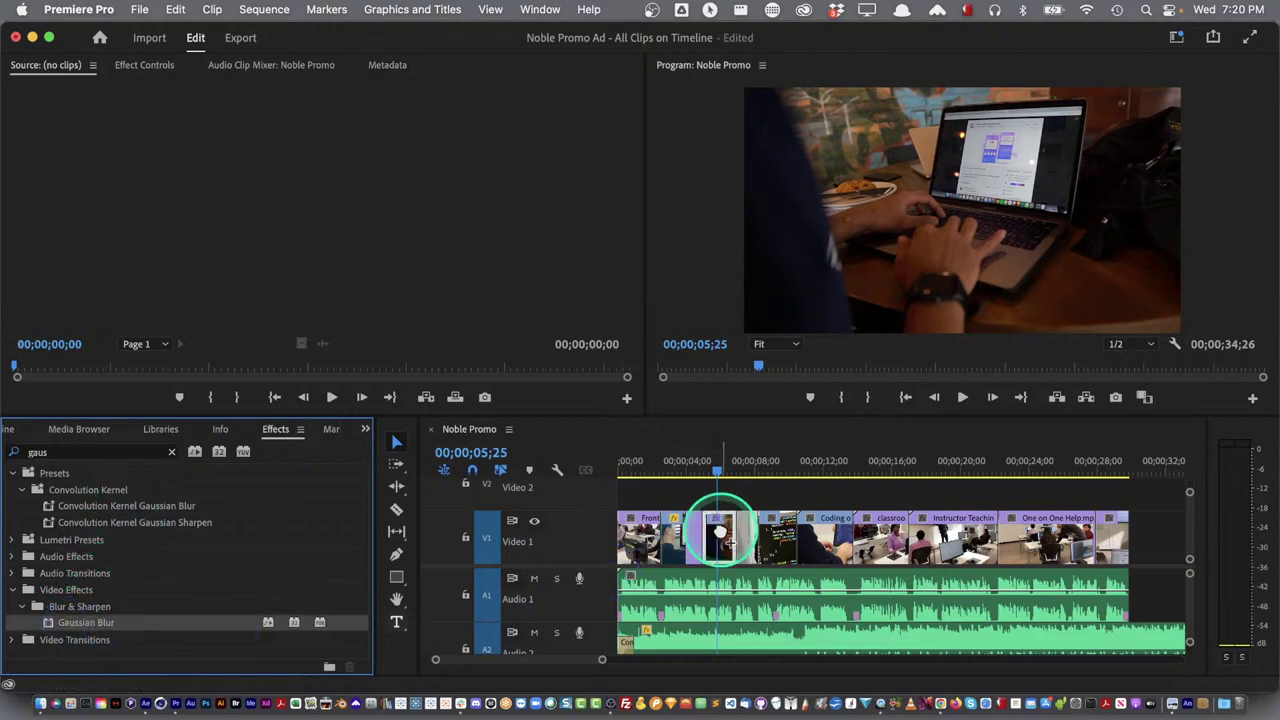
Set the Gaussian Blur's Blurriness to 50 on the Designing a Web Page.mp4 clip
key("=")
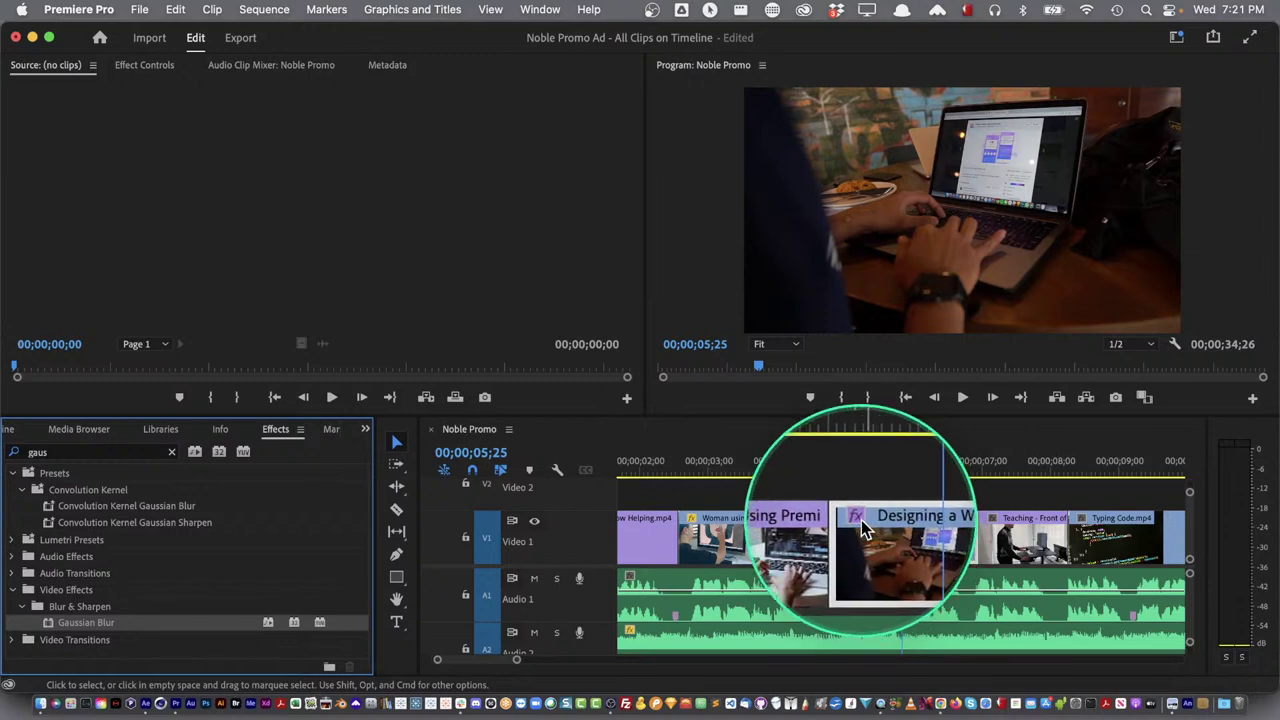
left_click(860, 528)
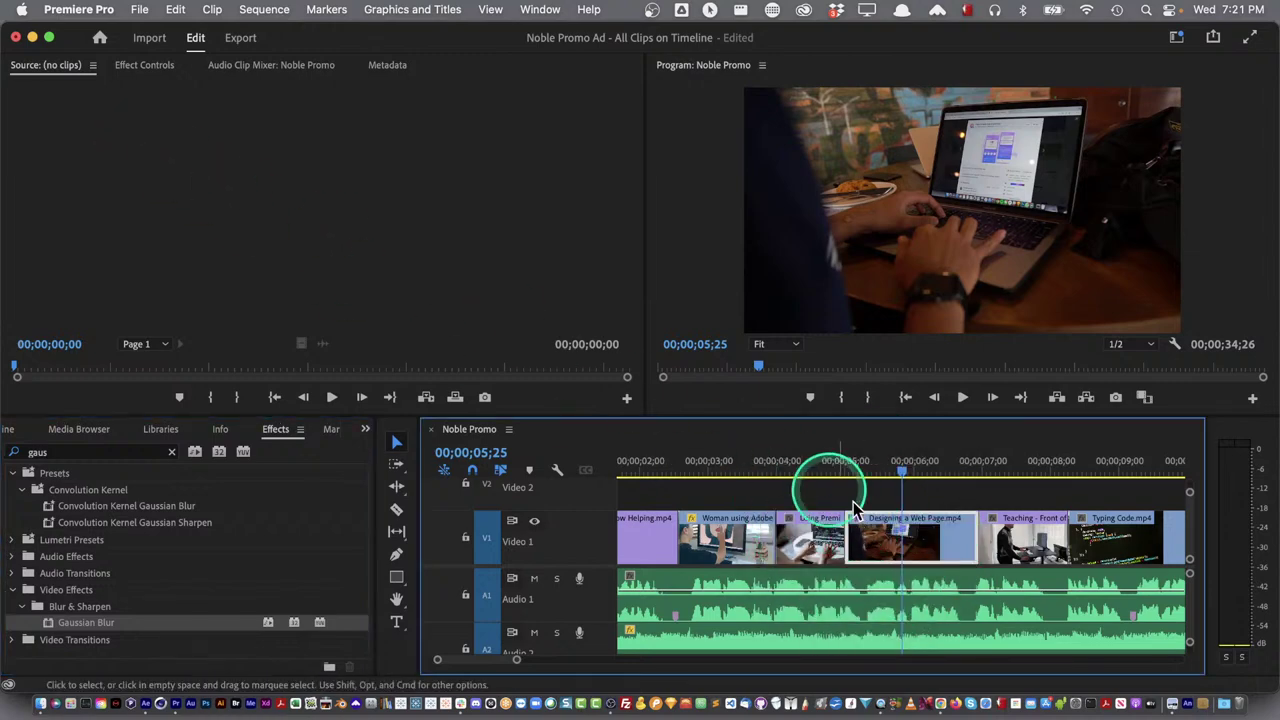
left_click(140, 68)
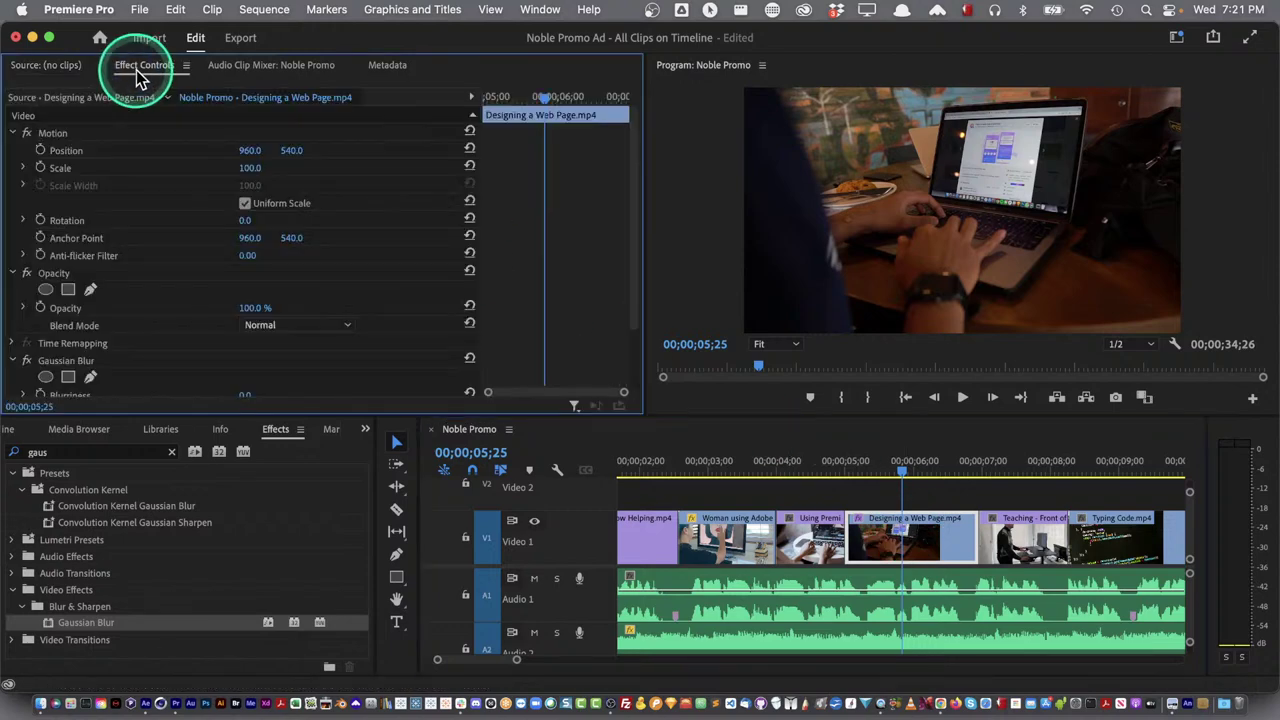
scroll(152, 269, "down", 3)
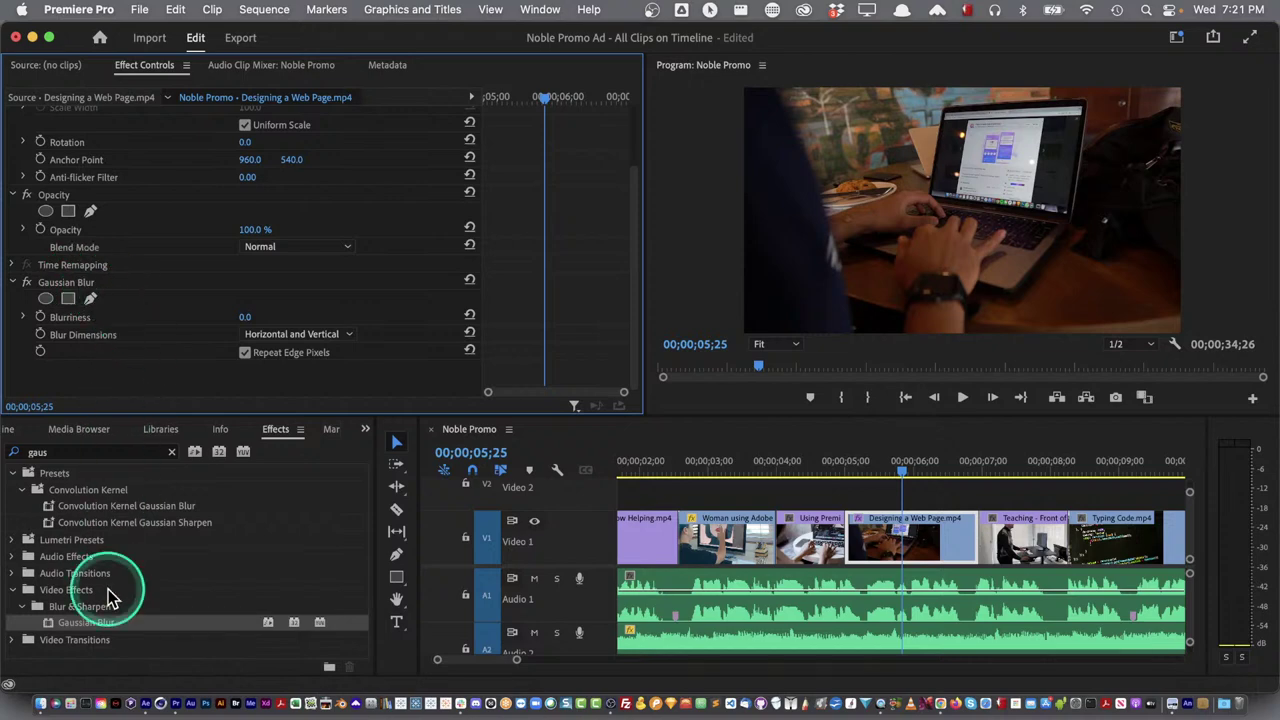
left_click(244, 316)
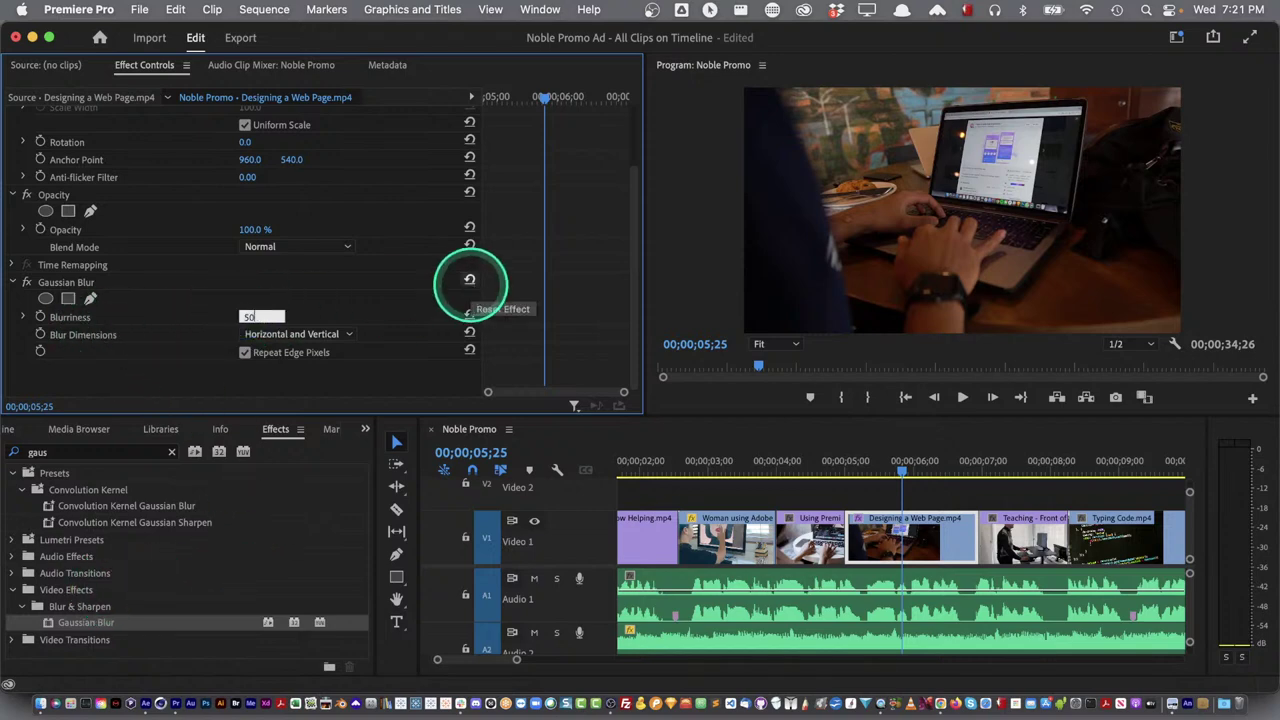
type("50")
key("Return")
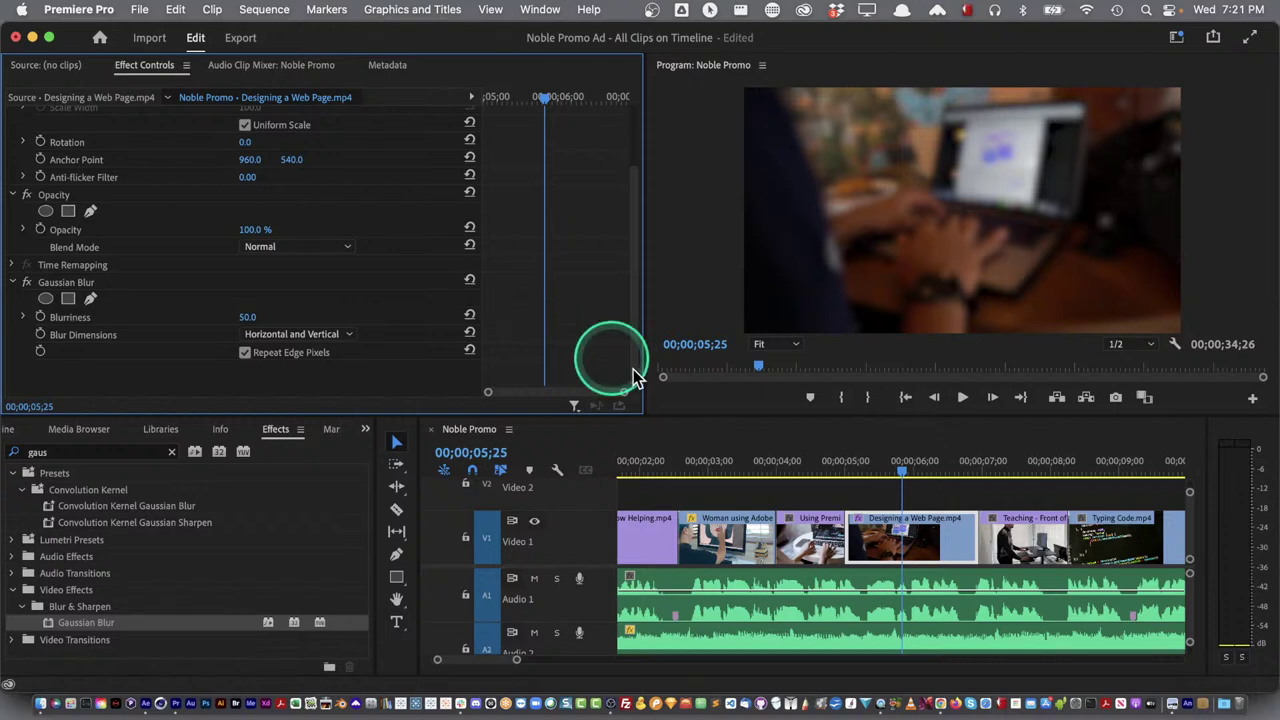
At 00;00;05;00, add a four-point polygon mask to the Gaussian Blur and fit its corners to the laptop screen
left_click_drag(905, 478, 845, 482)
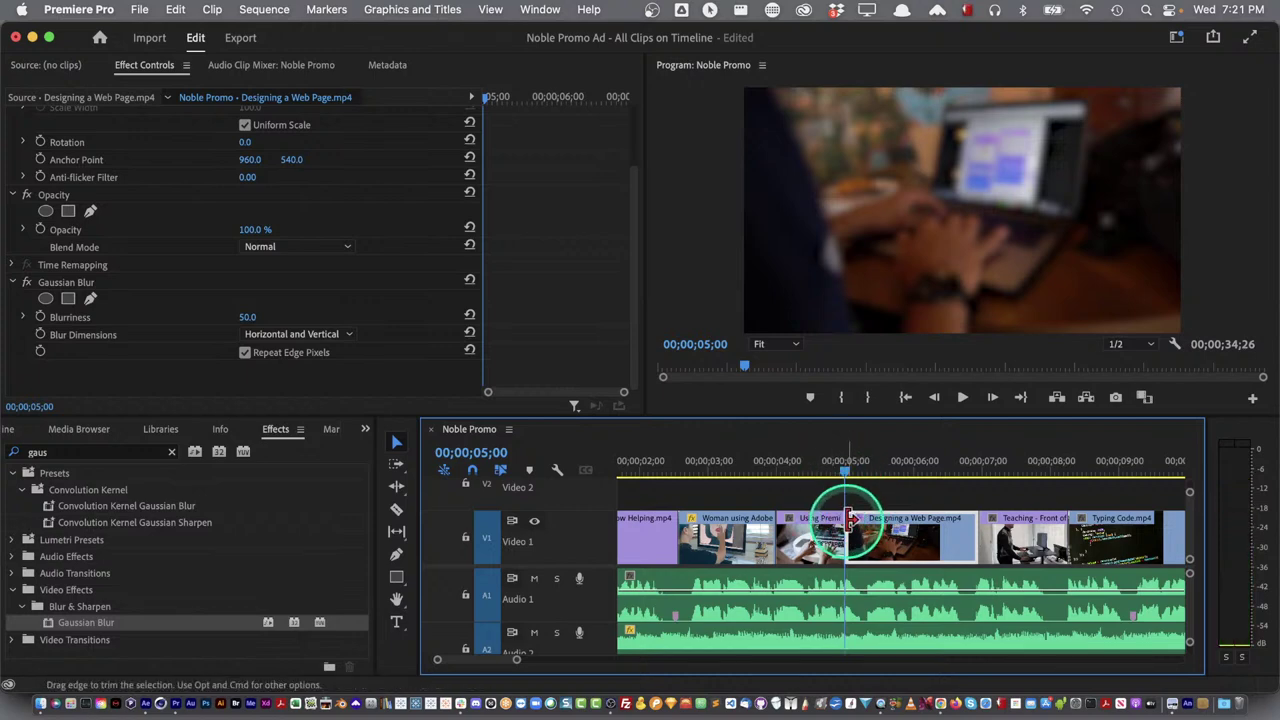
left_click(68, 299)
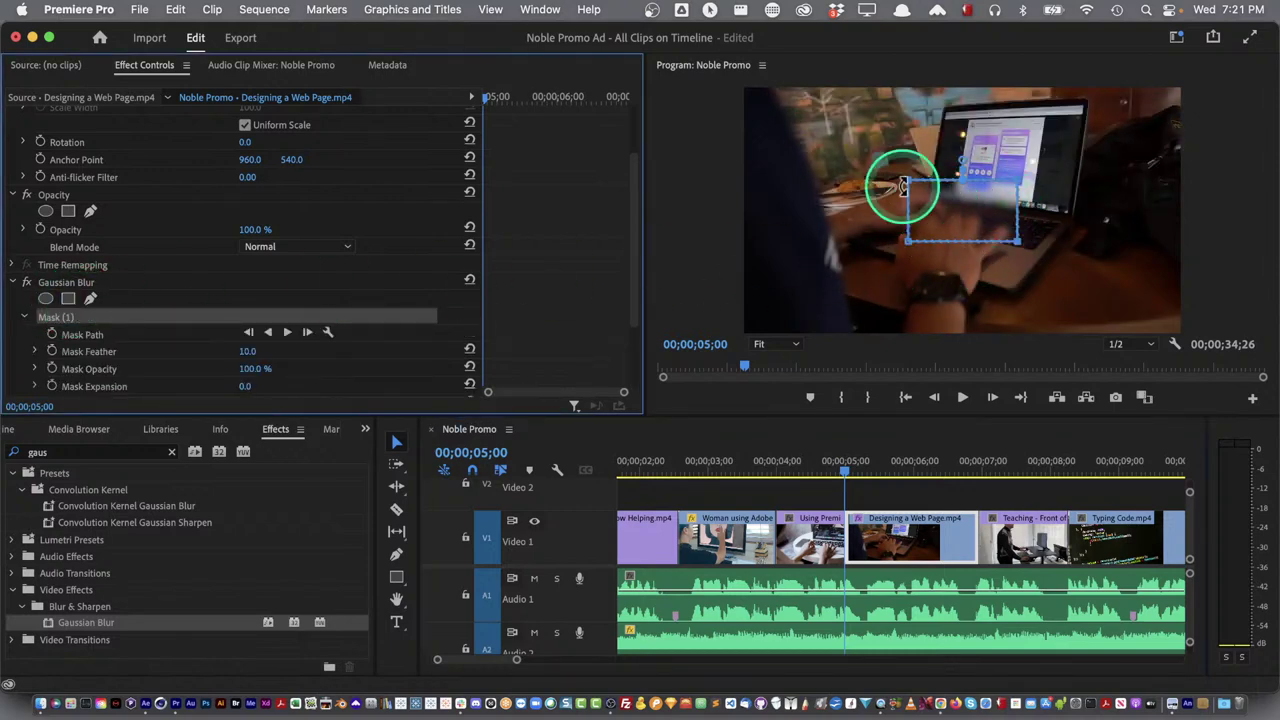
left_click_drag(906, 190, 955, 122)
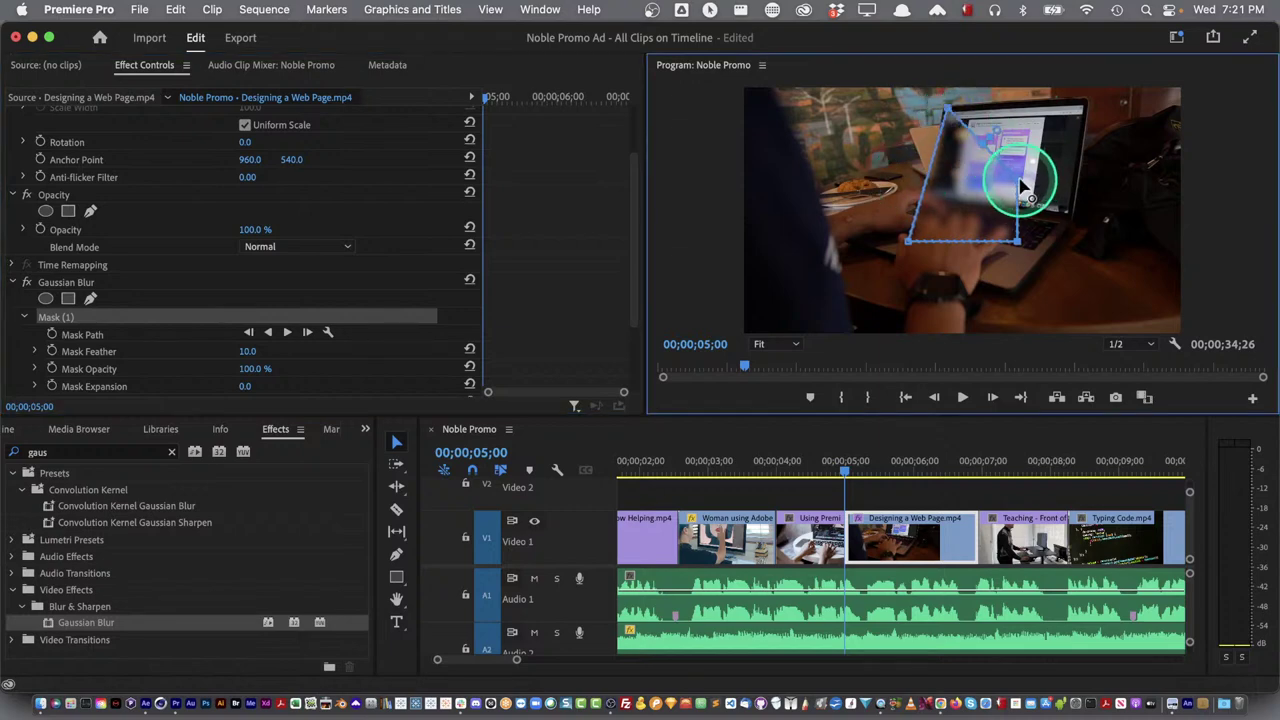
left_click_drag(1020, 185, 1087, 104)
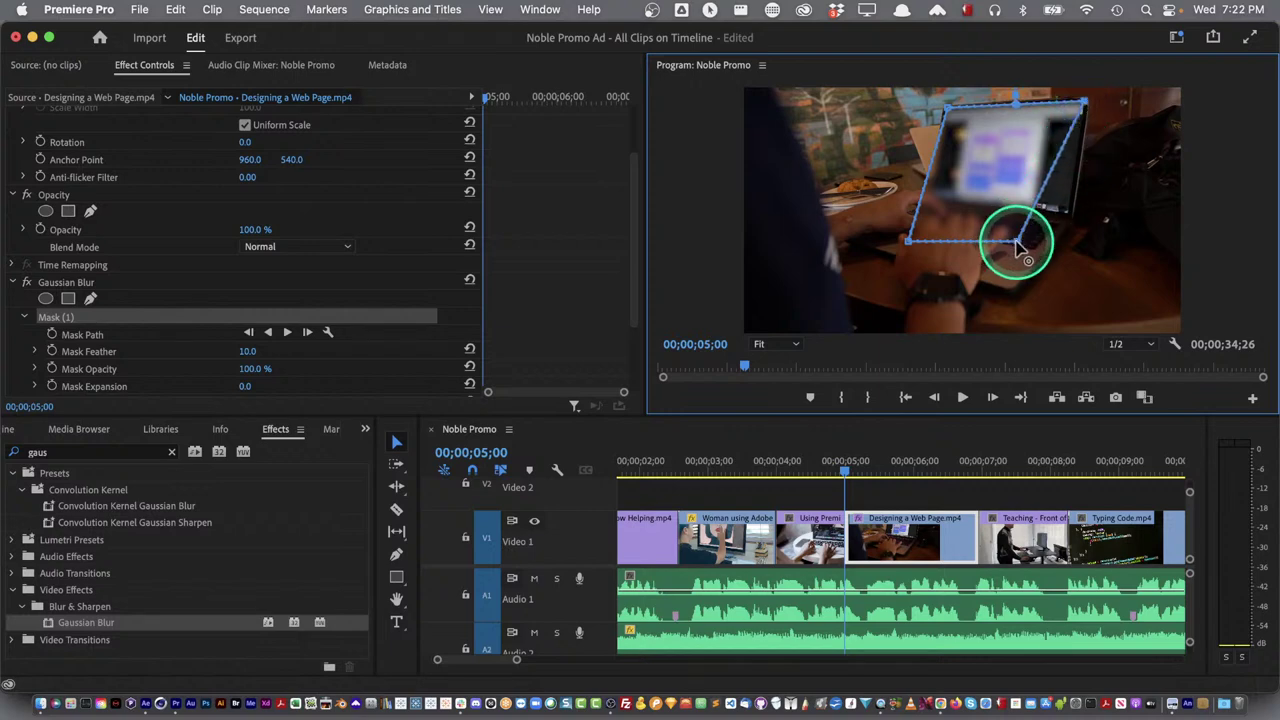
left_click_drag(1016, 240, 1067, 218)
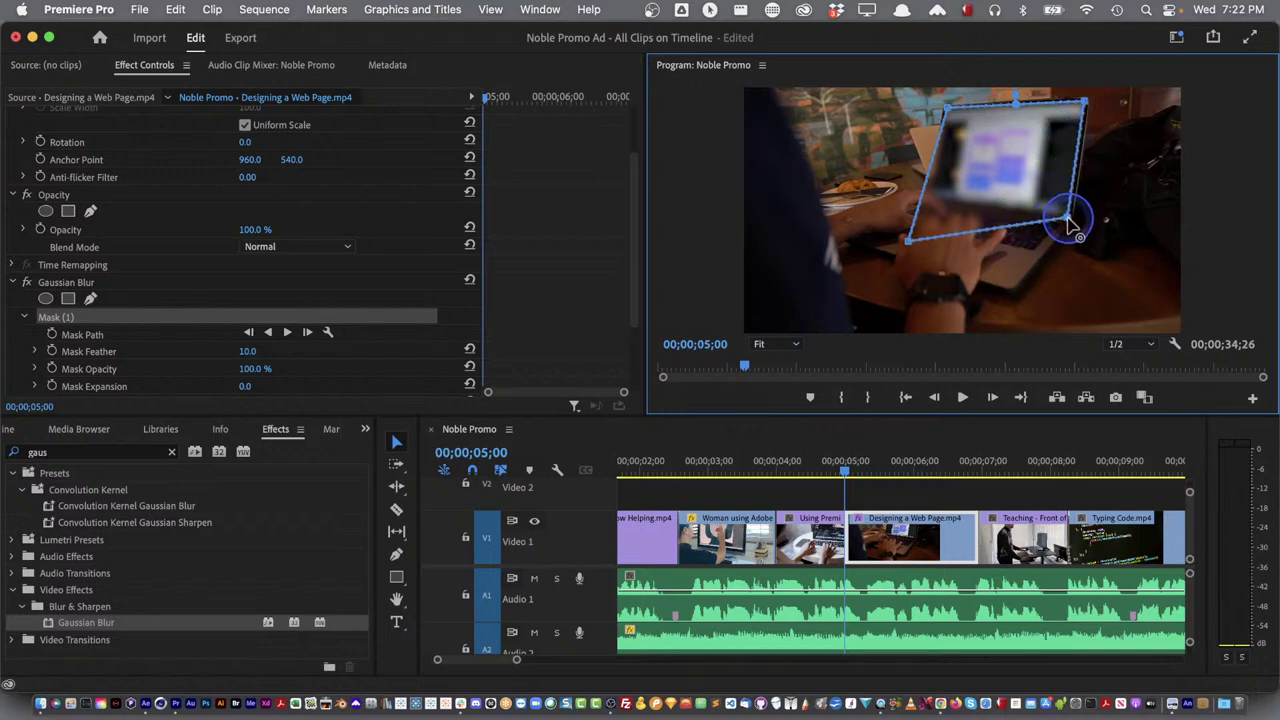
left_click_drag(908, 238, 929, 200)
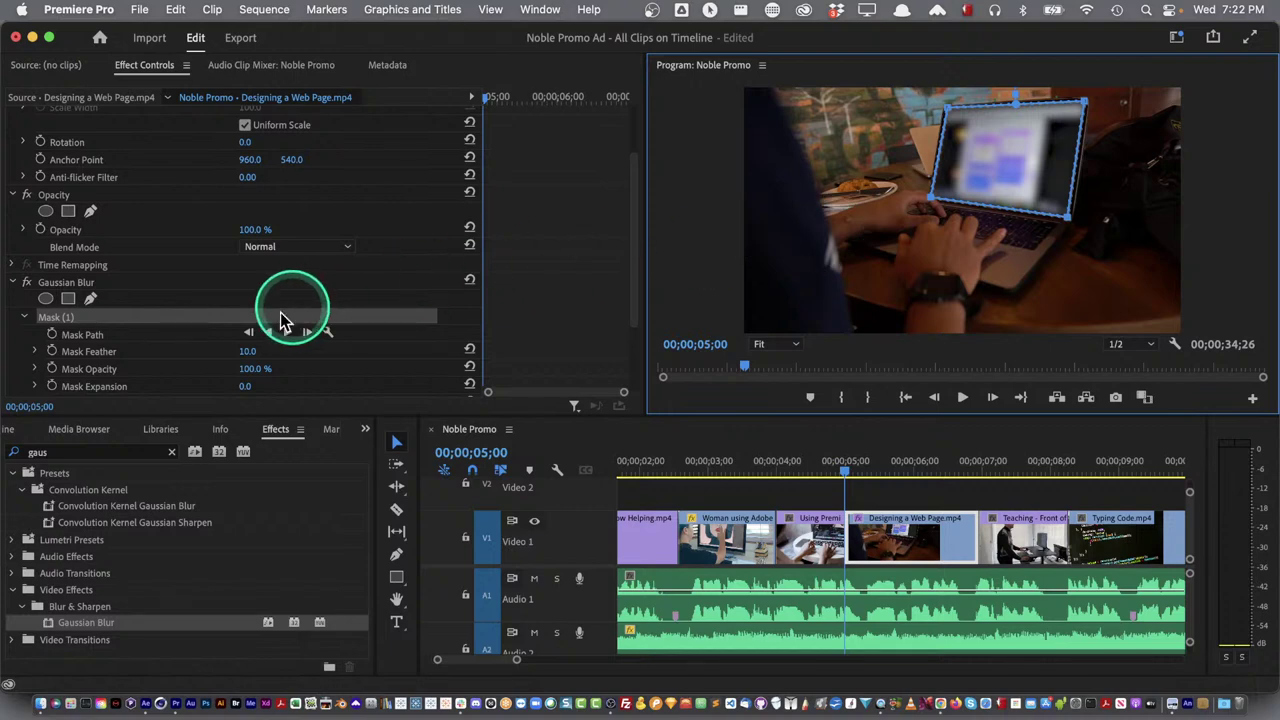
Set the Gaussian Blur mask's feather to 40 and its expansion to 4
scroll(200, 330, "down", 1)
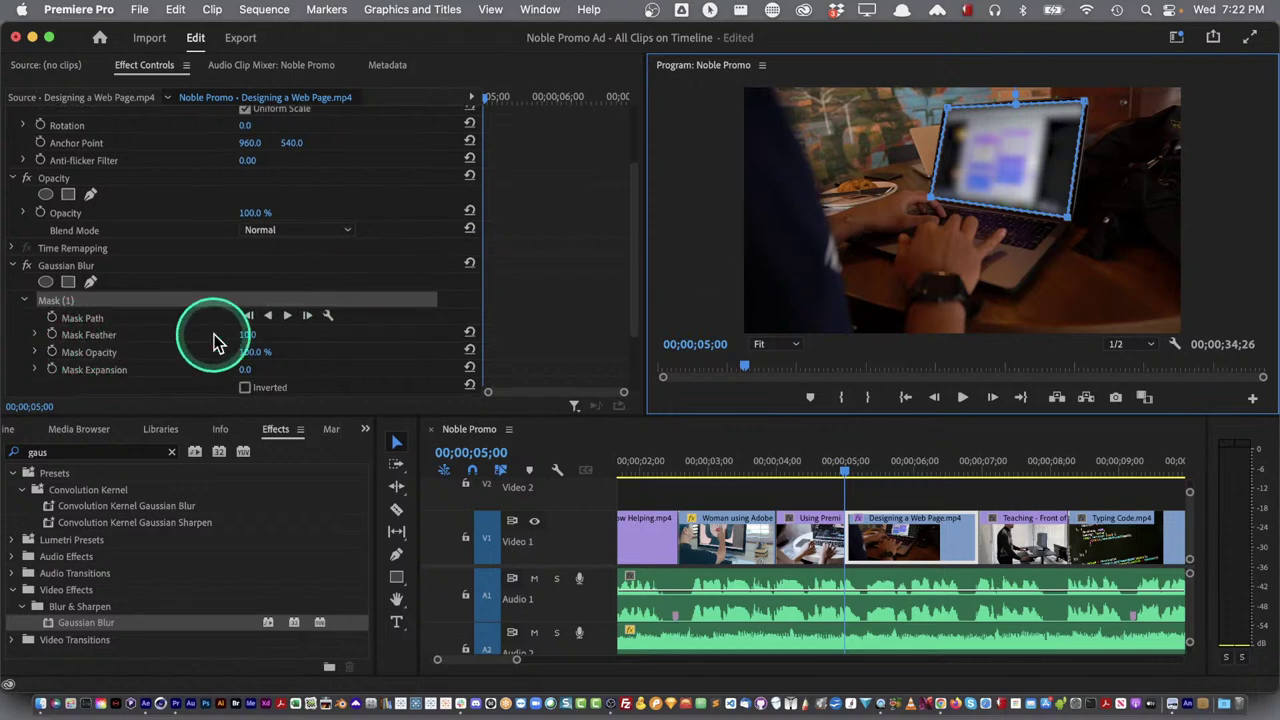
left_click(245, 335)
type("40")
key("Return")
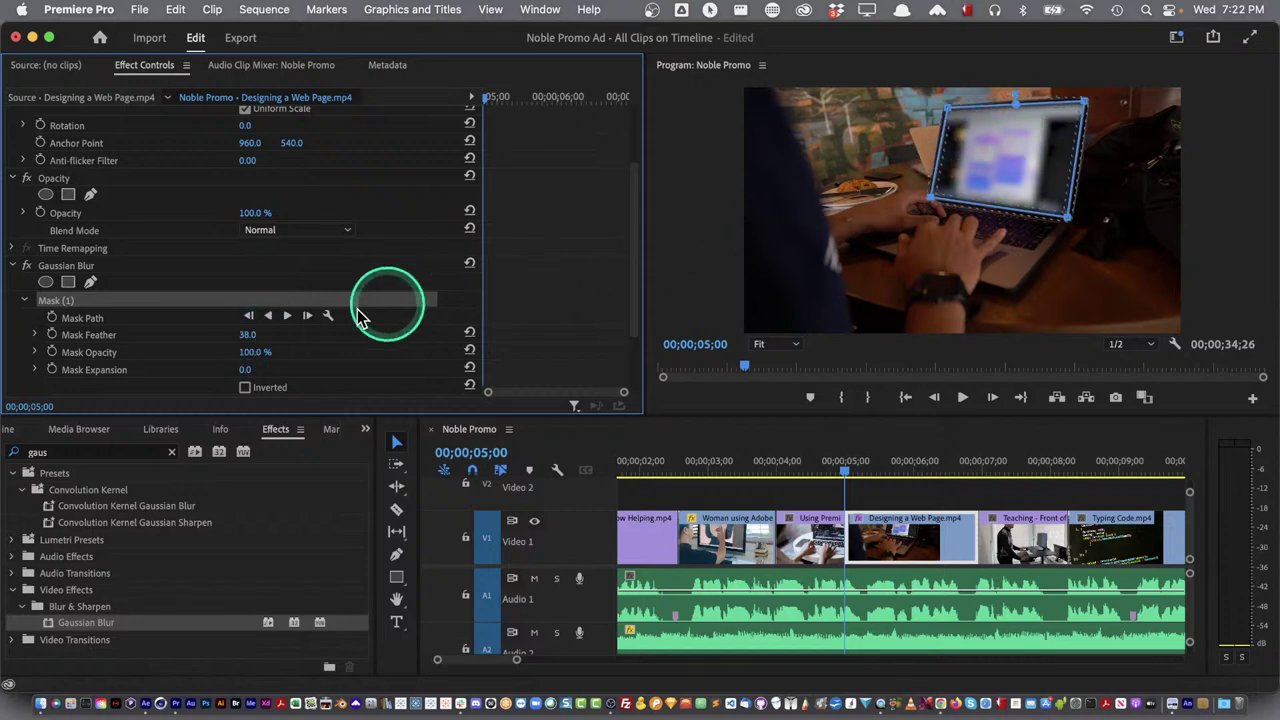
left_click(143, 266)
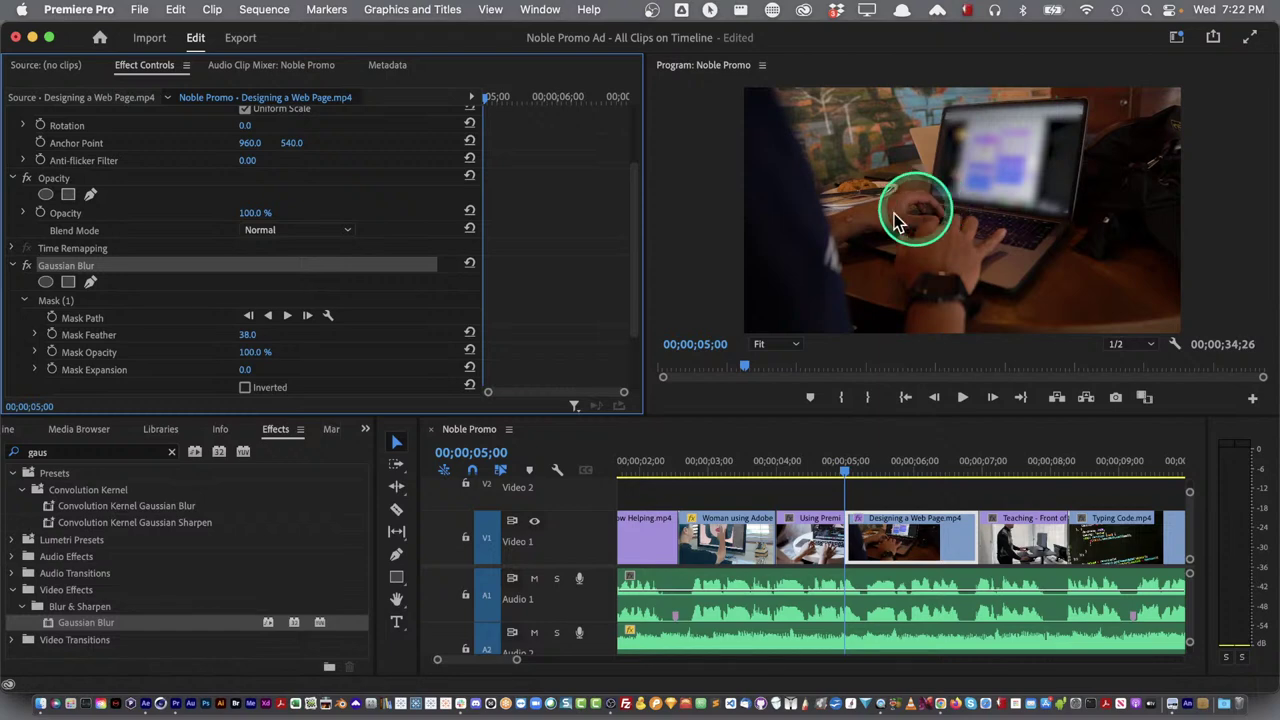
left_click(250, 336)
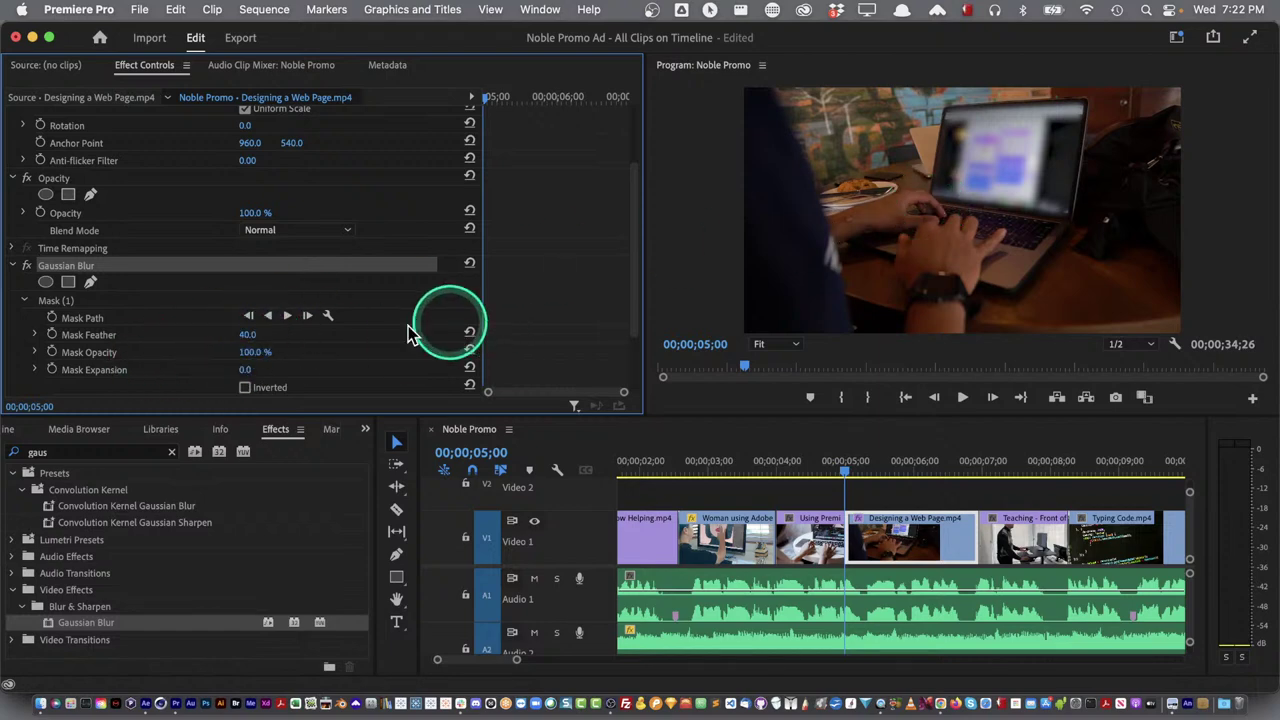
left_click_drag(248, 374, 248, 371)
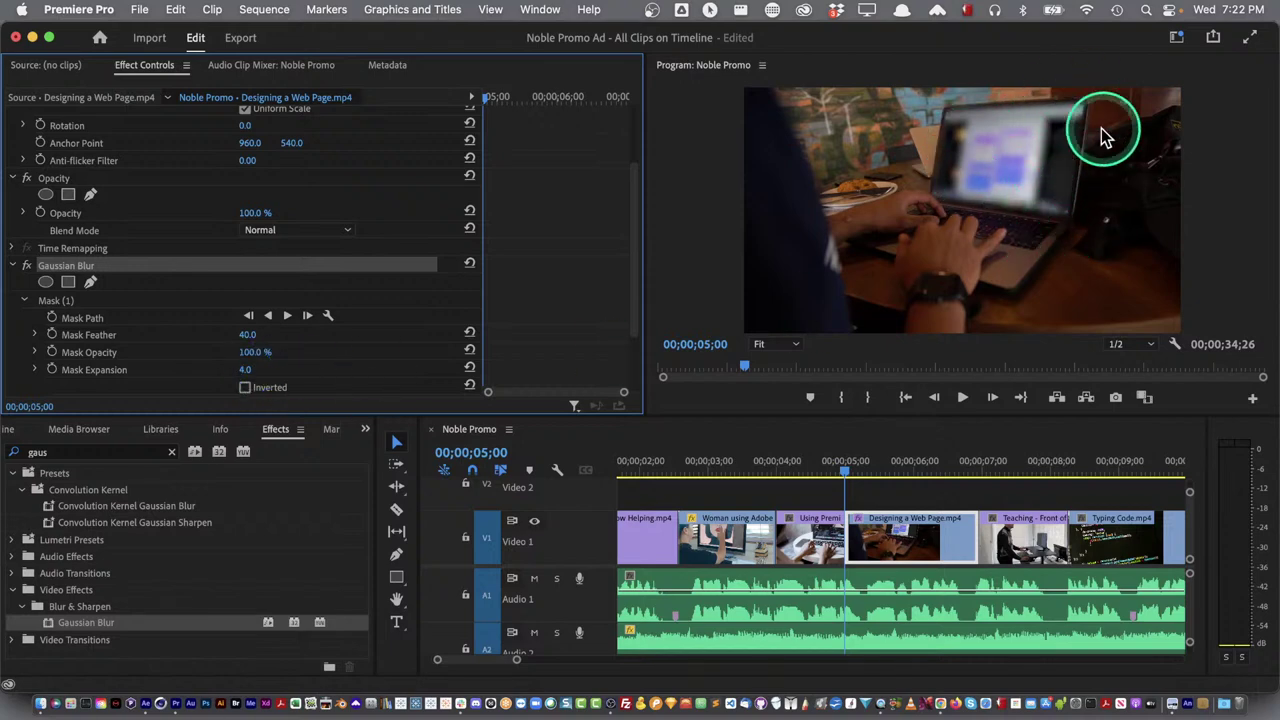
Nudge the blur mask's lower-right corner inward slightly and track the mask path forward from 00;00;05;00
left_click(73, 301)
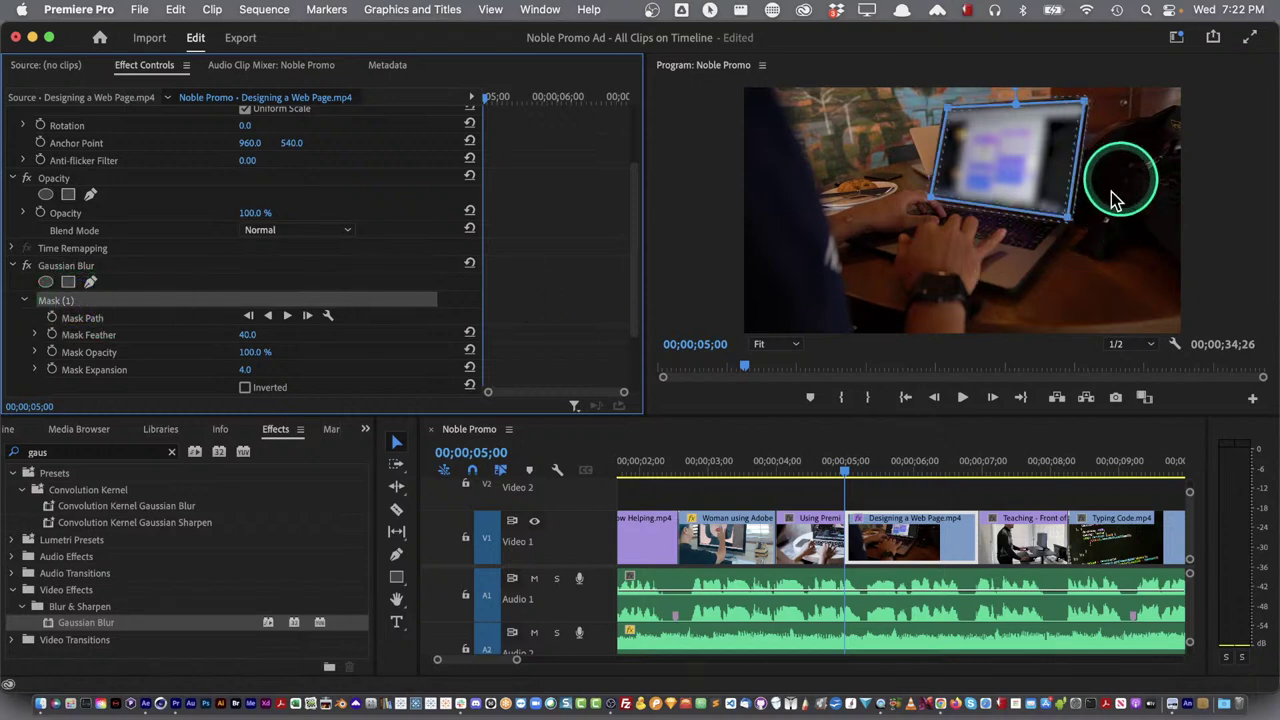
left_click(1067, 220)
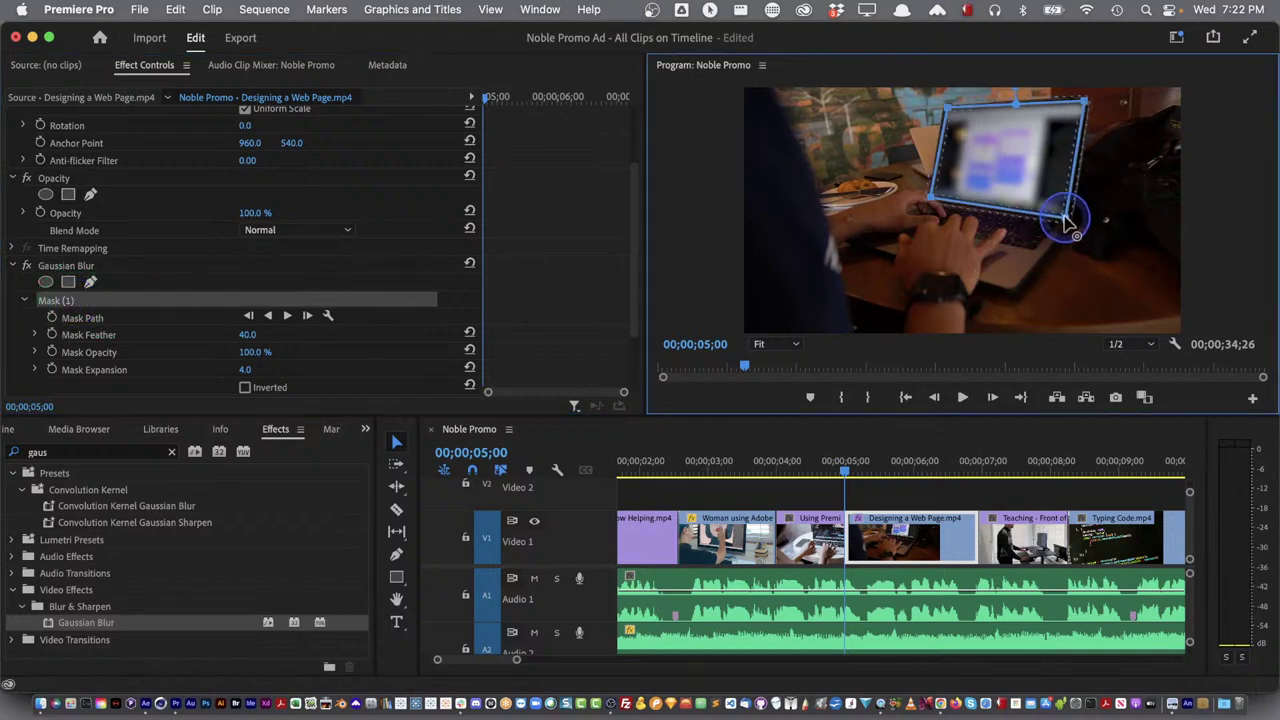
left_click(851, 472)
mouse_move(852, 468)
left_mouse_down()
mouse_move(934, 468)
mouse_move(956, 474)
mouse_move(930, 483)
mouse_move(963, 483)
mouse_move(847, 488)
left_mouse_up()
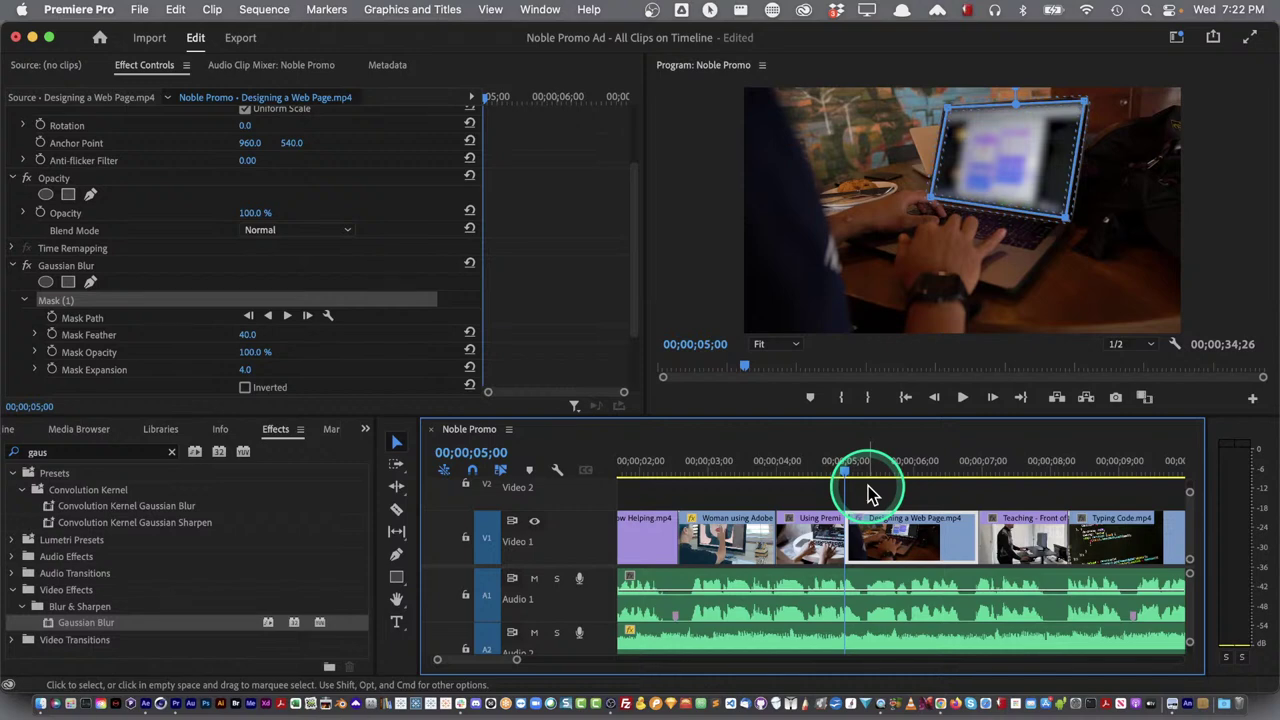
left_click(288, 315)
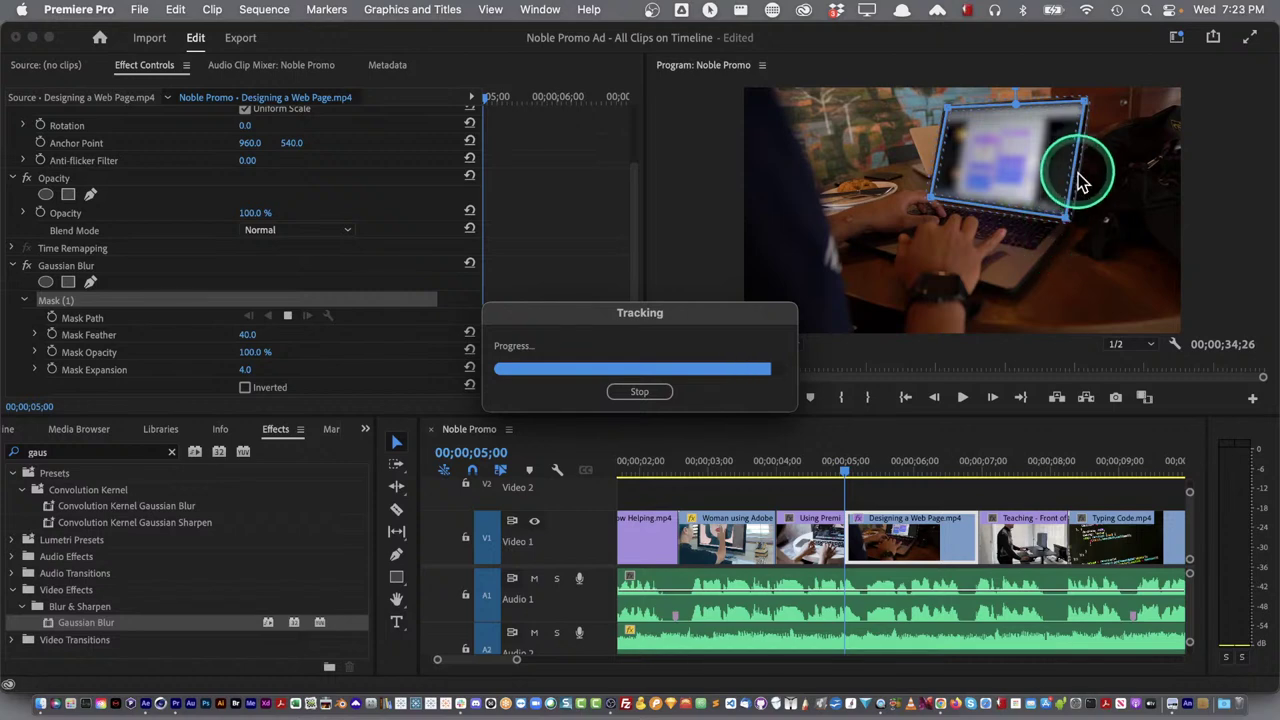
Scrub through the Designing a Web Page.mp4 clip with the mask outline hidden to check the tracked blur
left_click_drag(938, 472, 905, 470)
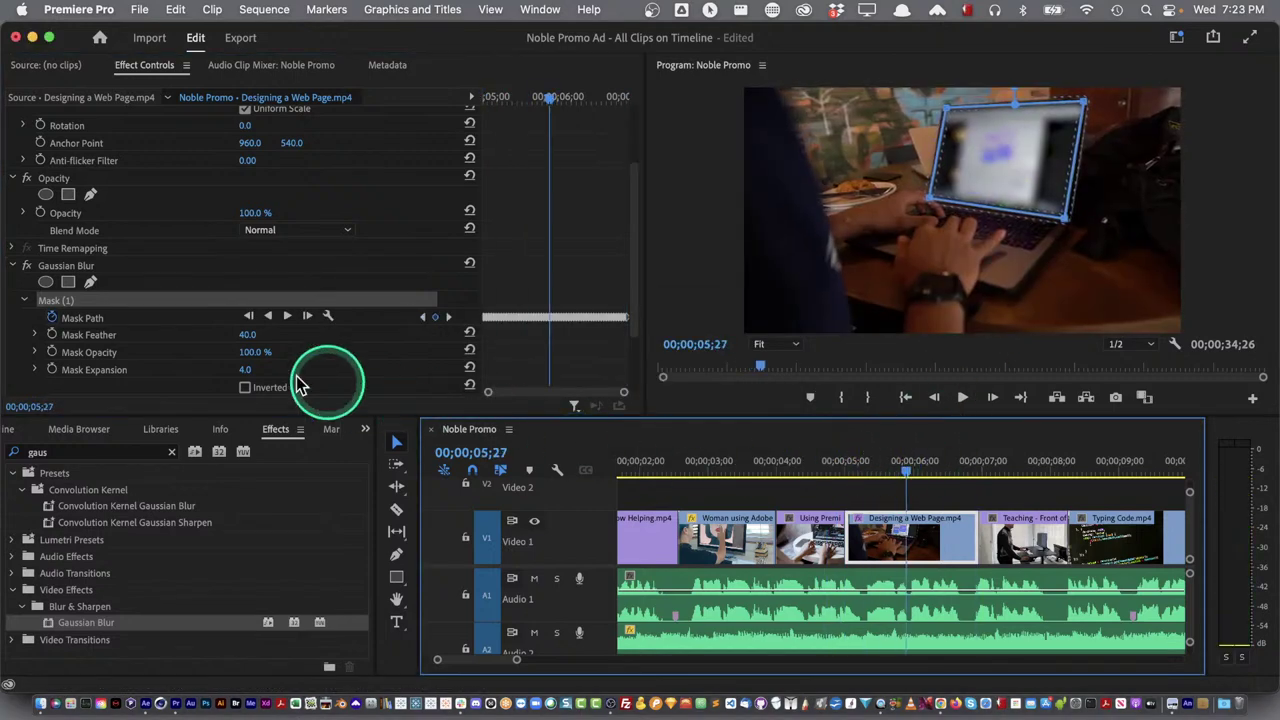
left_click(139, 284)
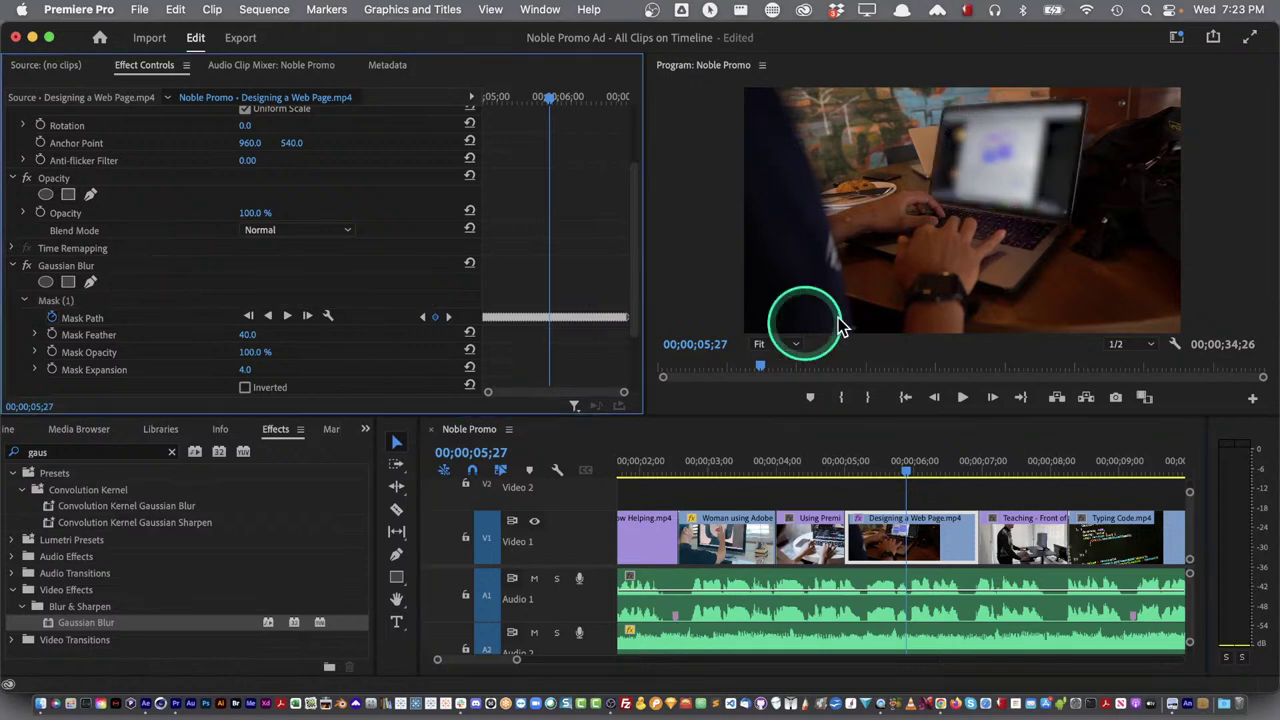
left_click_drag(898, 473, 962, 468)
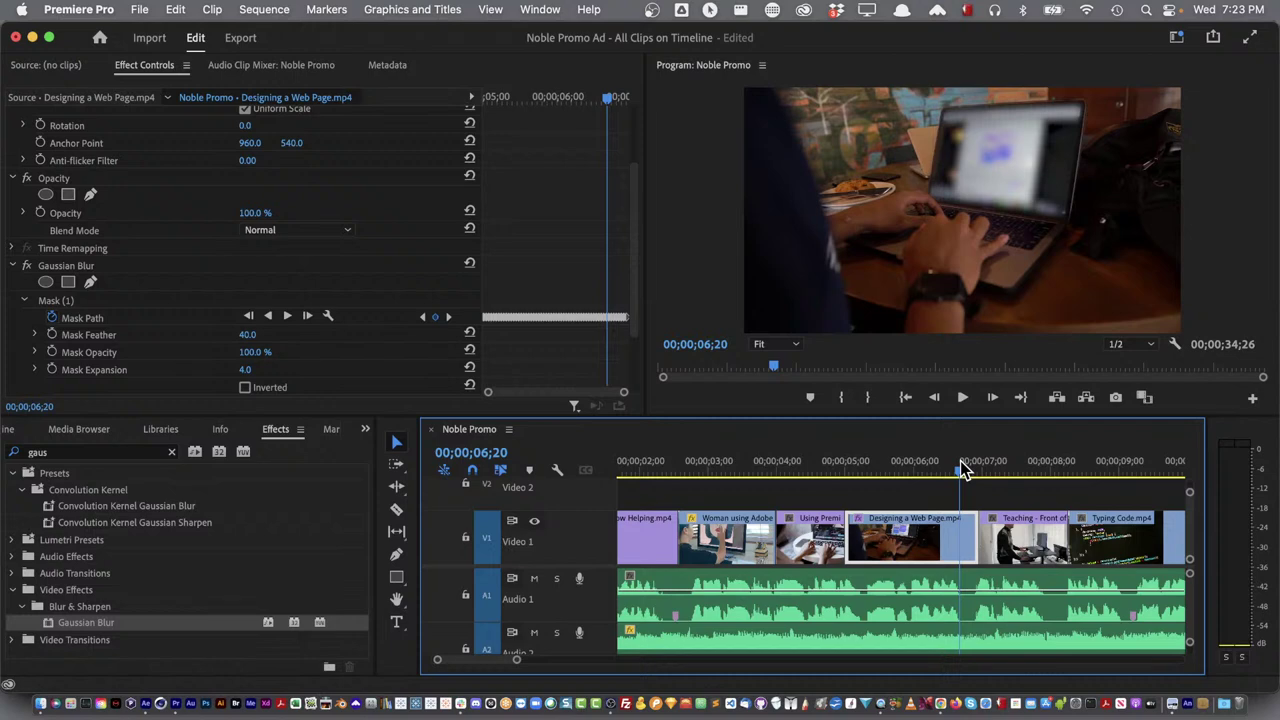
Scrub the sequence around 00;00;04;00 to review the cut into the Using Premiere Pro.mp4 clip
left_click_drag(849, 461, 820, 458)
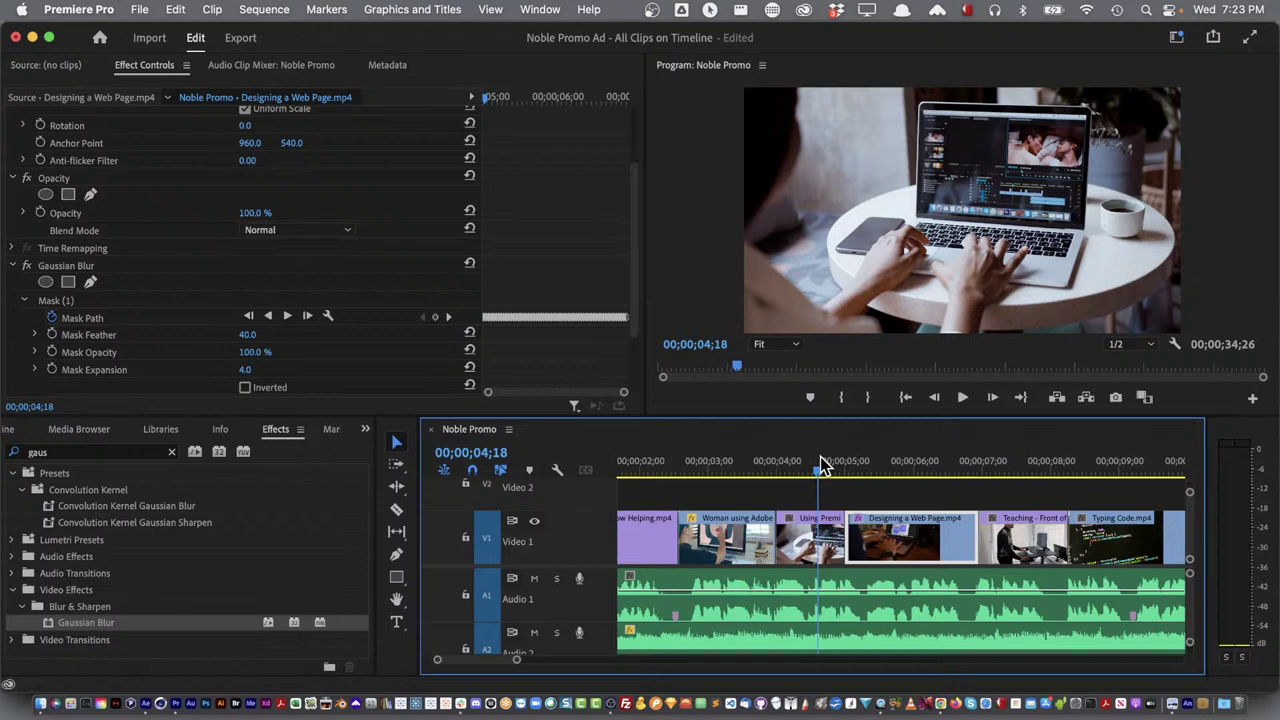
left_click(773, 468)
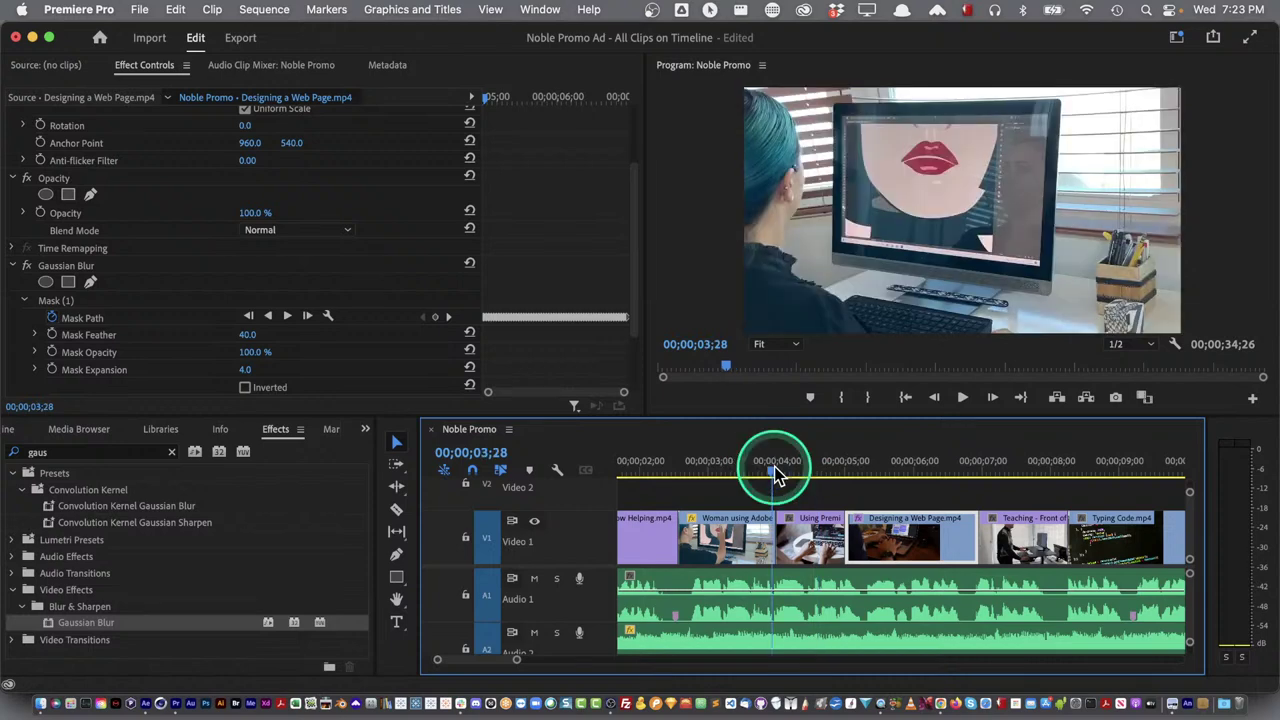
mouse_move(776, 475)
left_mouse_down()
mouse_move(771, 460)
mouse_move(781, 470)
left_mouse_up()
left_click(652, 512)
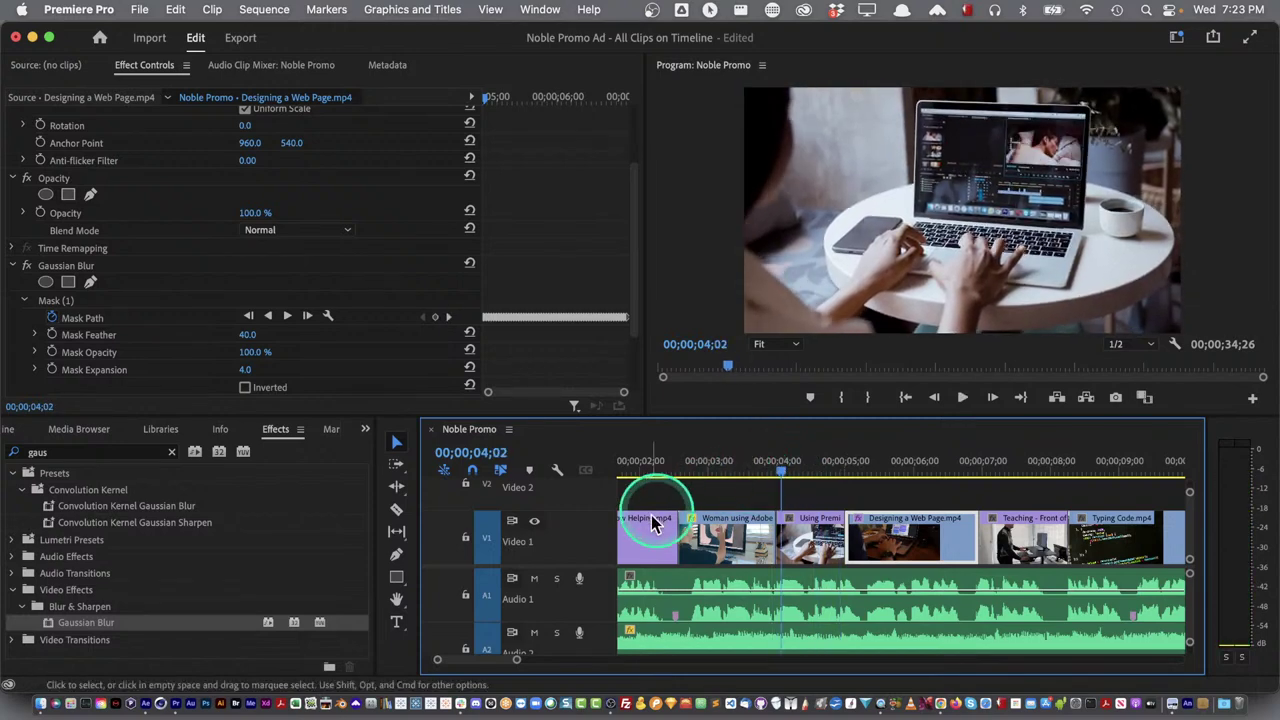
left_click(776, 470)
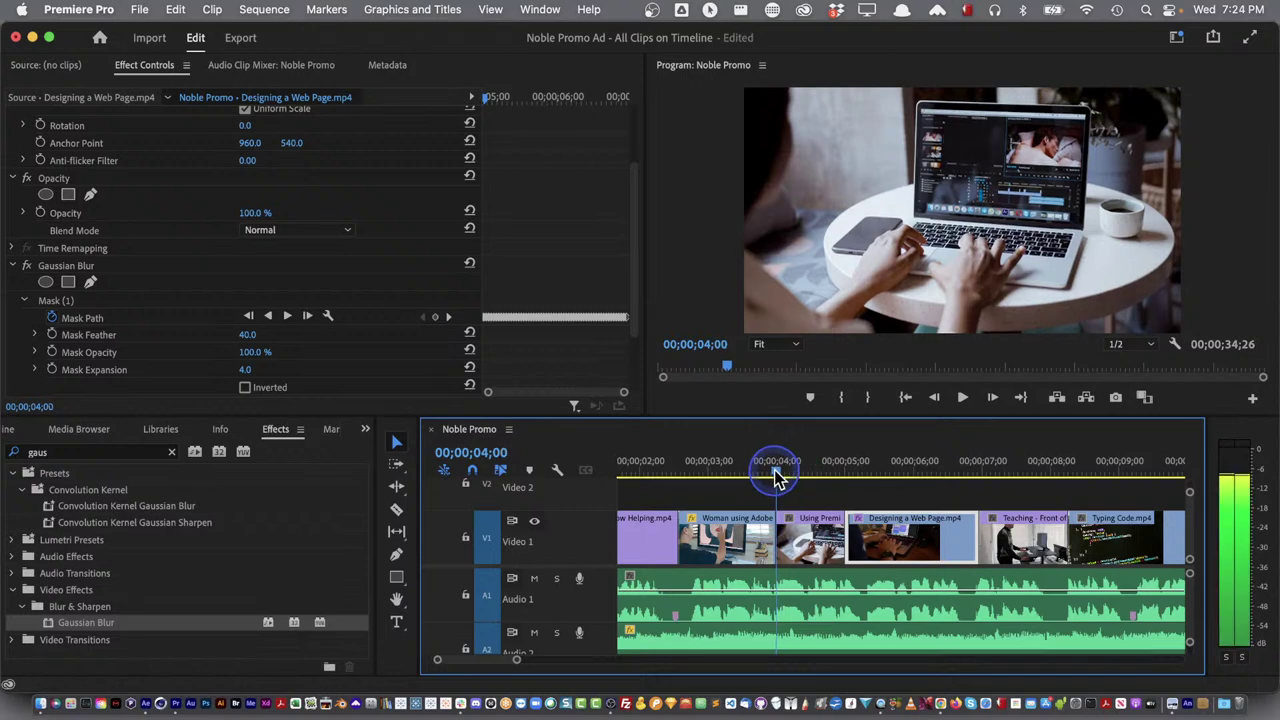
left_click_drag(778, 478, 787, 472)
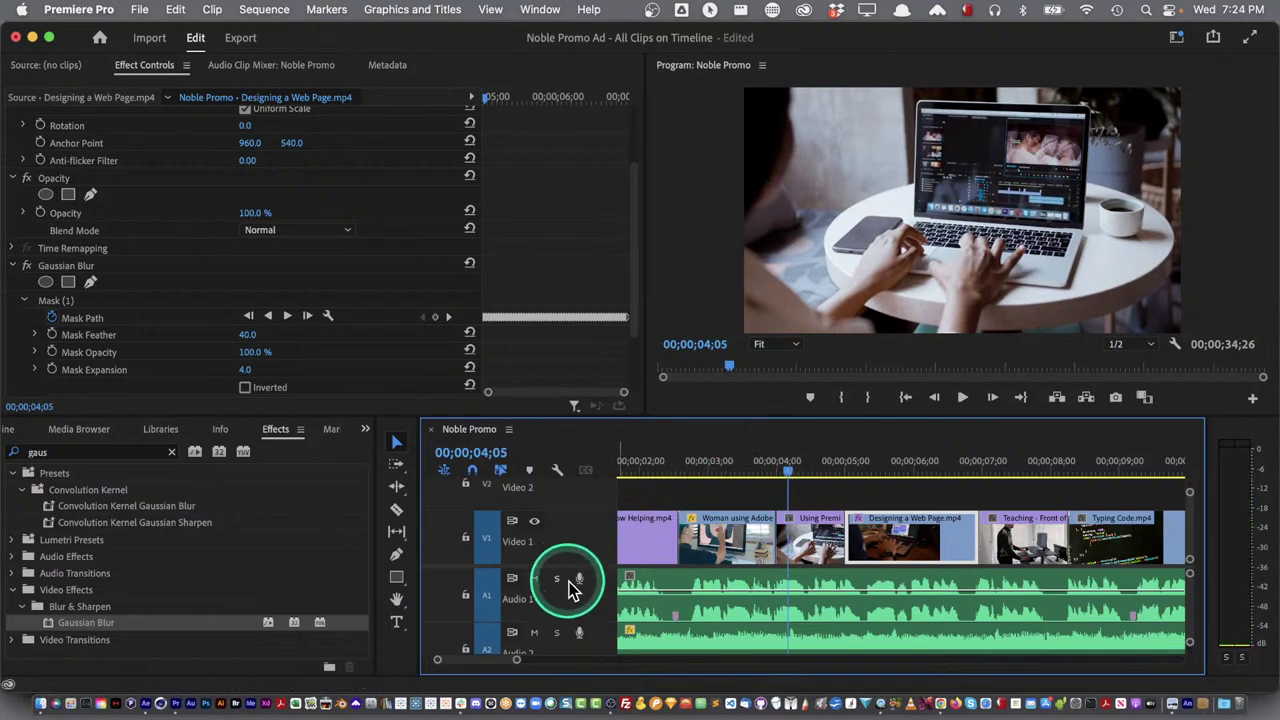
Mute the Audio 1 and Audio 2 tracks and play the sequence from 00;00;03;27
left_click(534, 578)
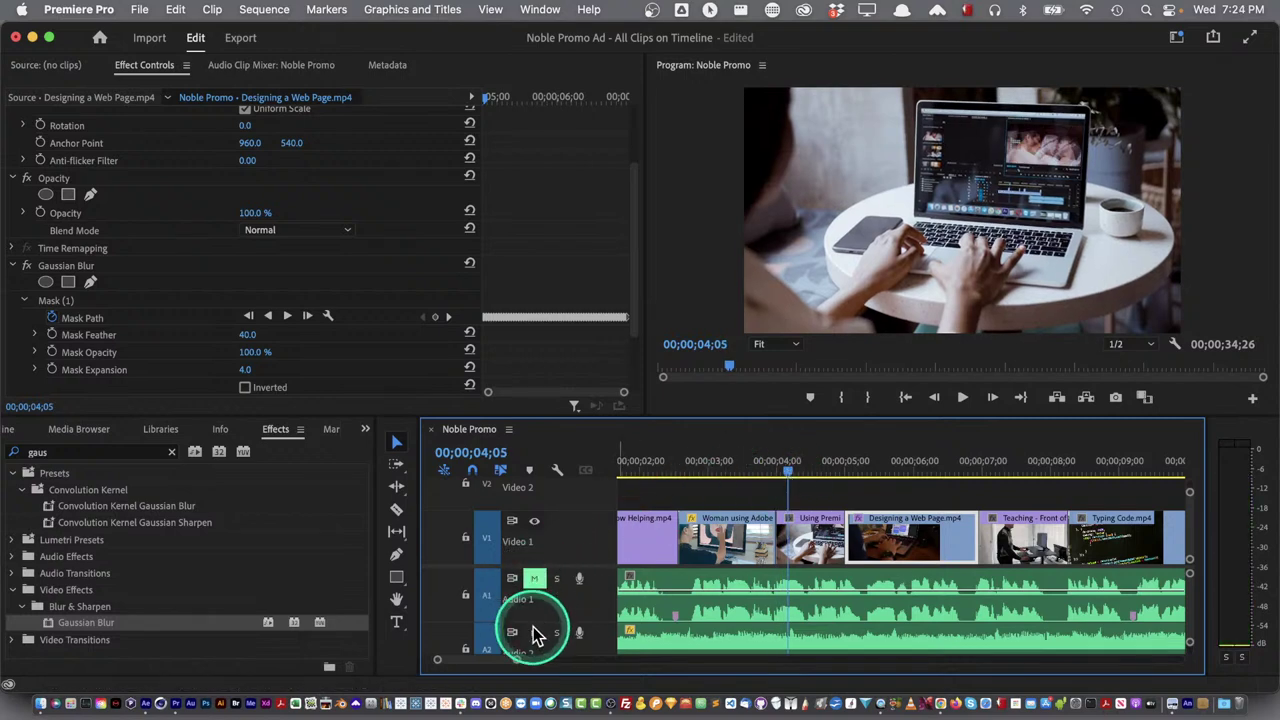
left_click(534, 632)
left_click_drag(789, 460, 772, 467)
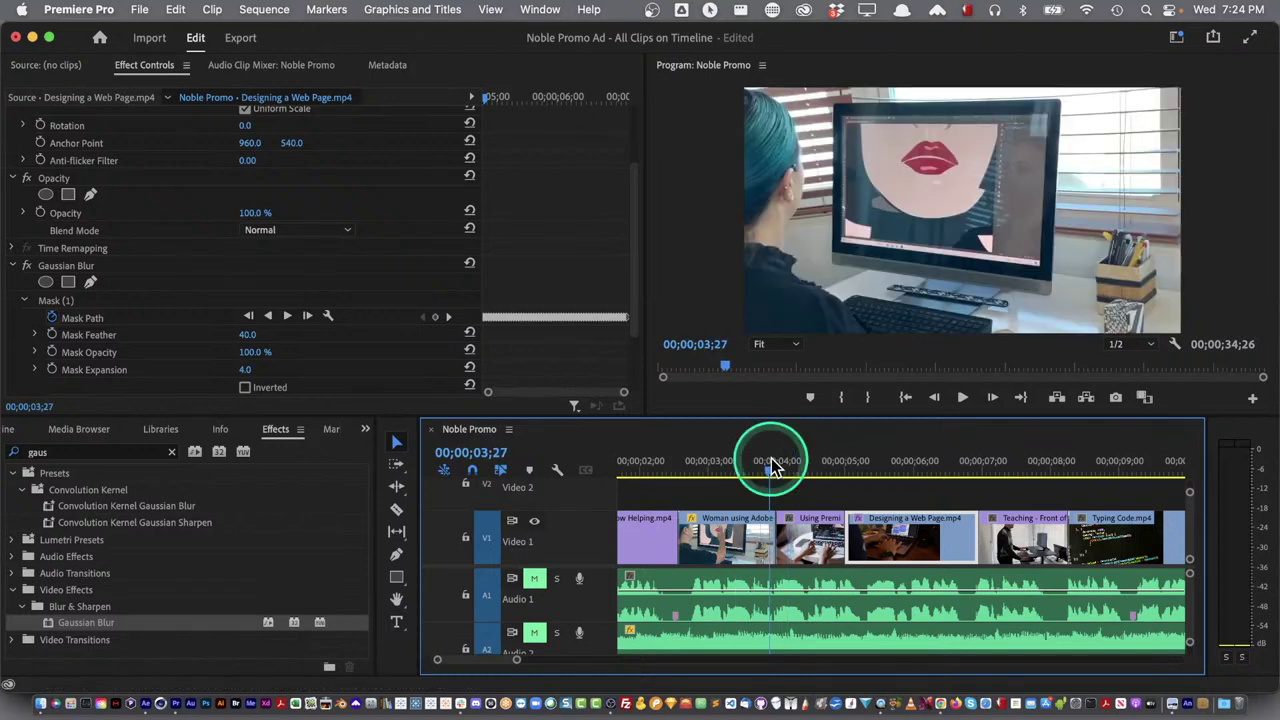
key("space")
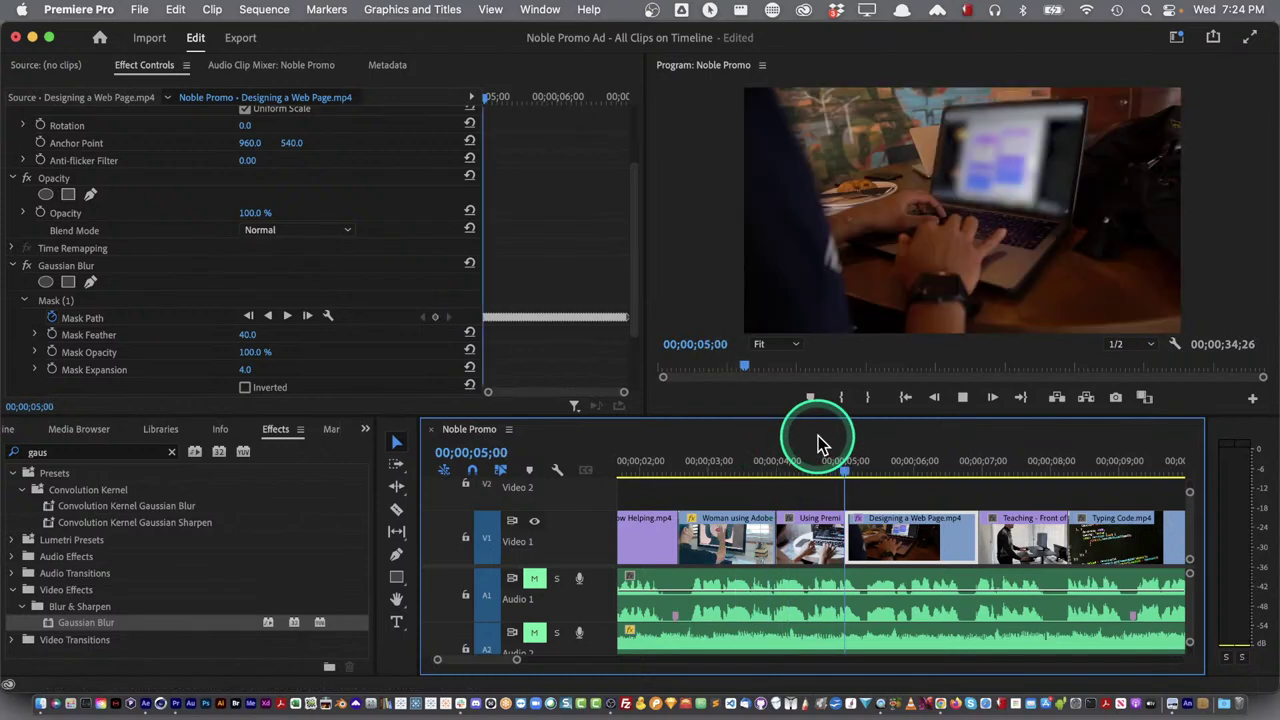
Move the playhead to 00;00;04;17 and select the Using Premiere Pro.mp4 clip on Video 1
mouse_move(795, 461)
left_mouse_down()
mouse_move(843, 463)
mouse_move(781, 476)
left_mouse_up()
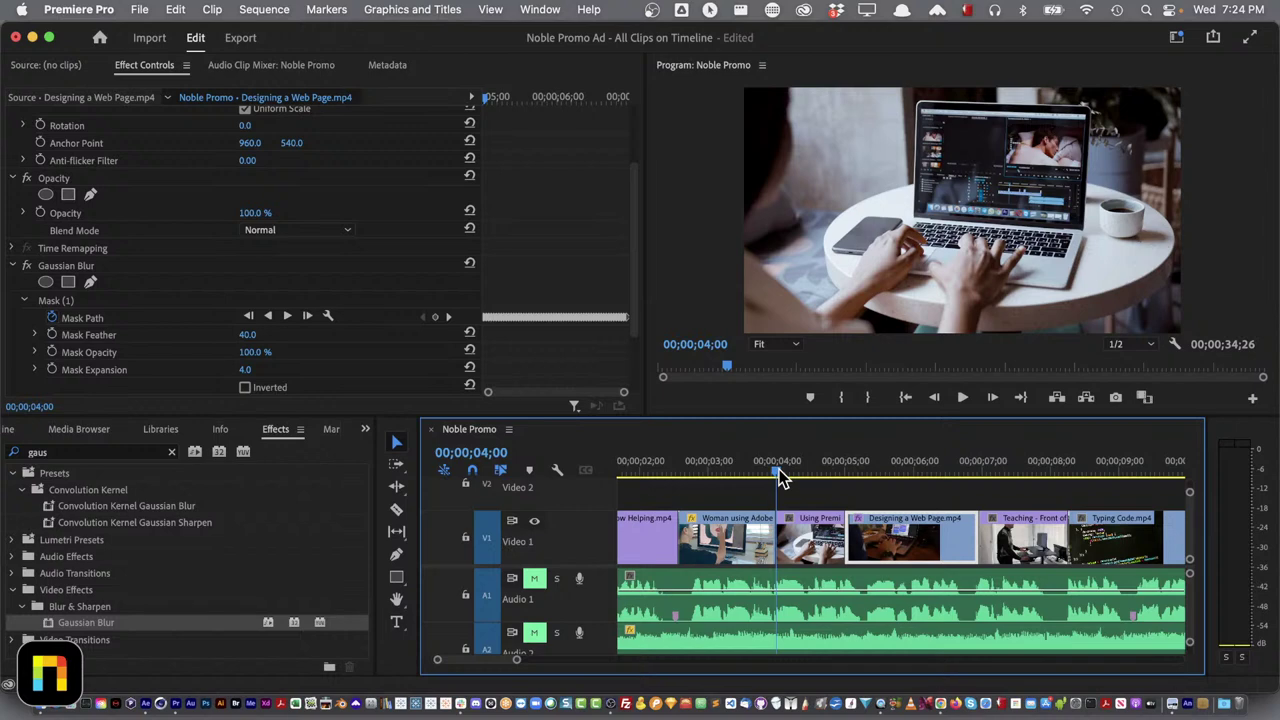
left_click_drag(780, 477, 820, 460)
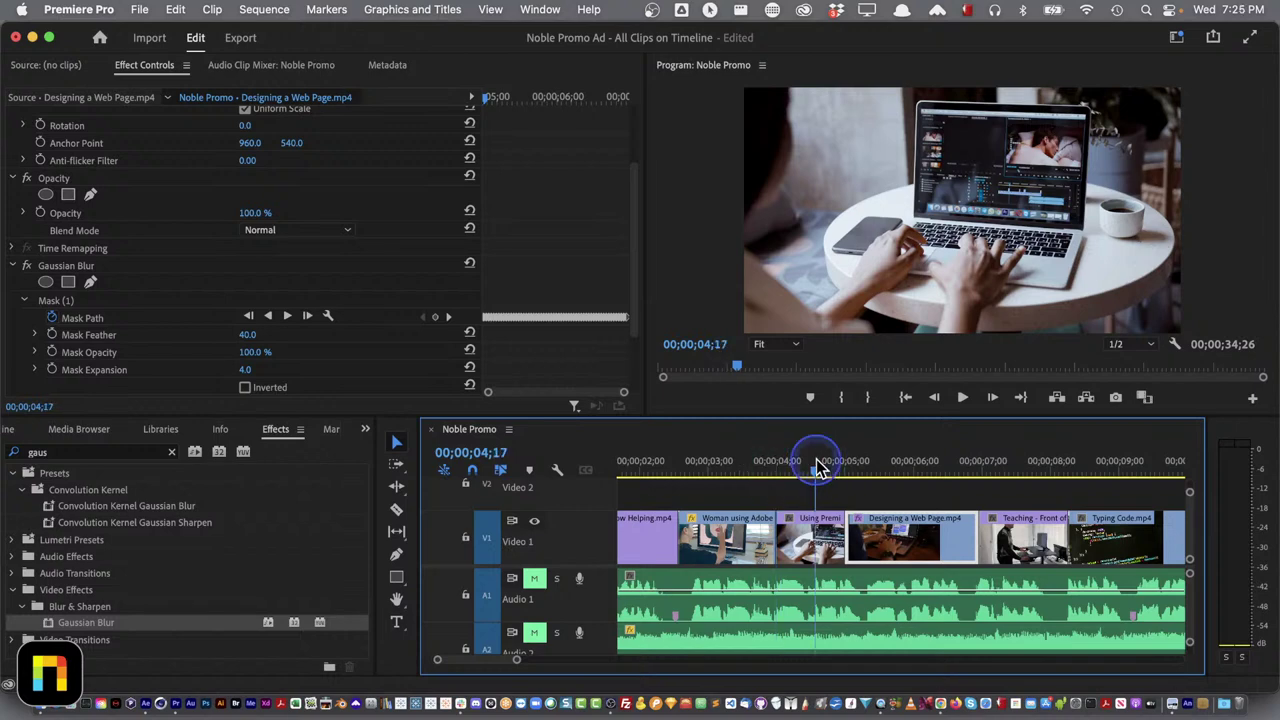
left_click(799, 535)
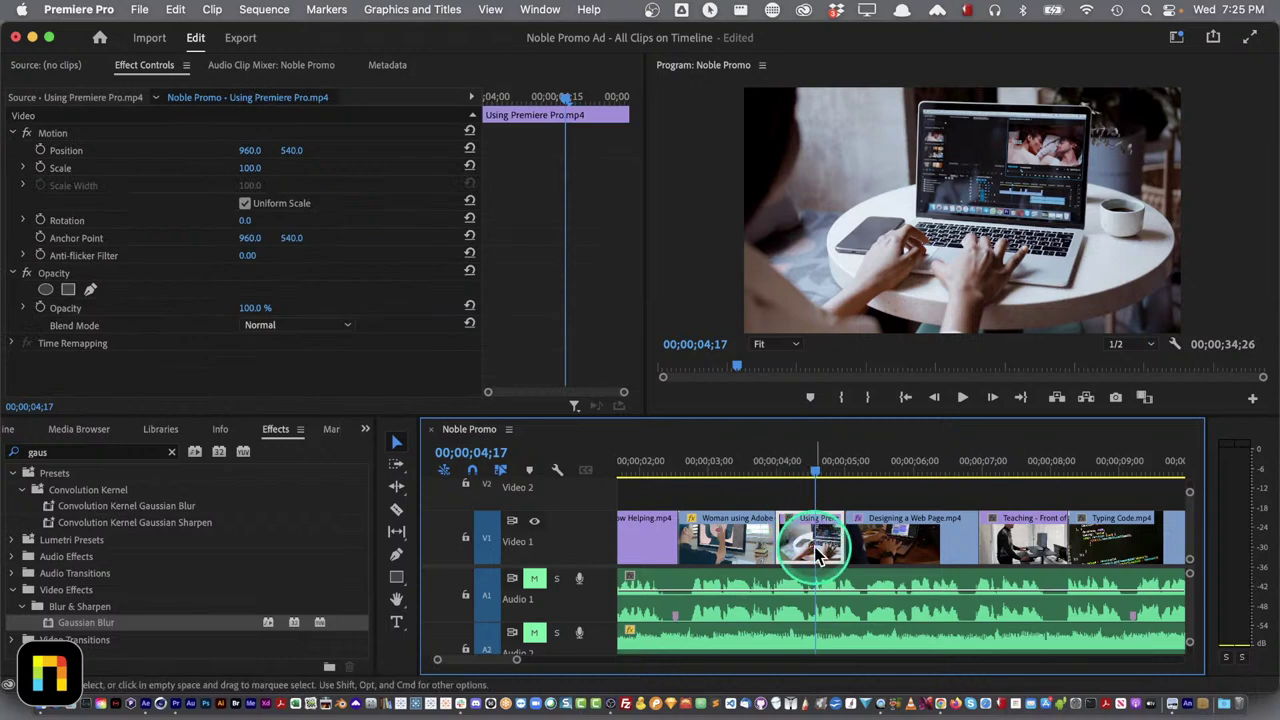
Switch to After Effects and close the open Logo Animation project
key("super+Tab")
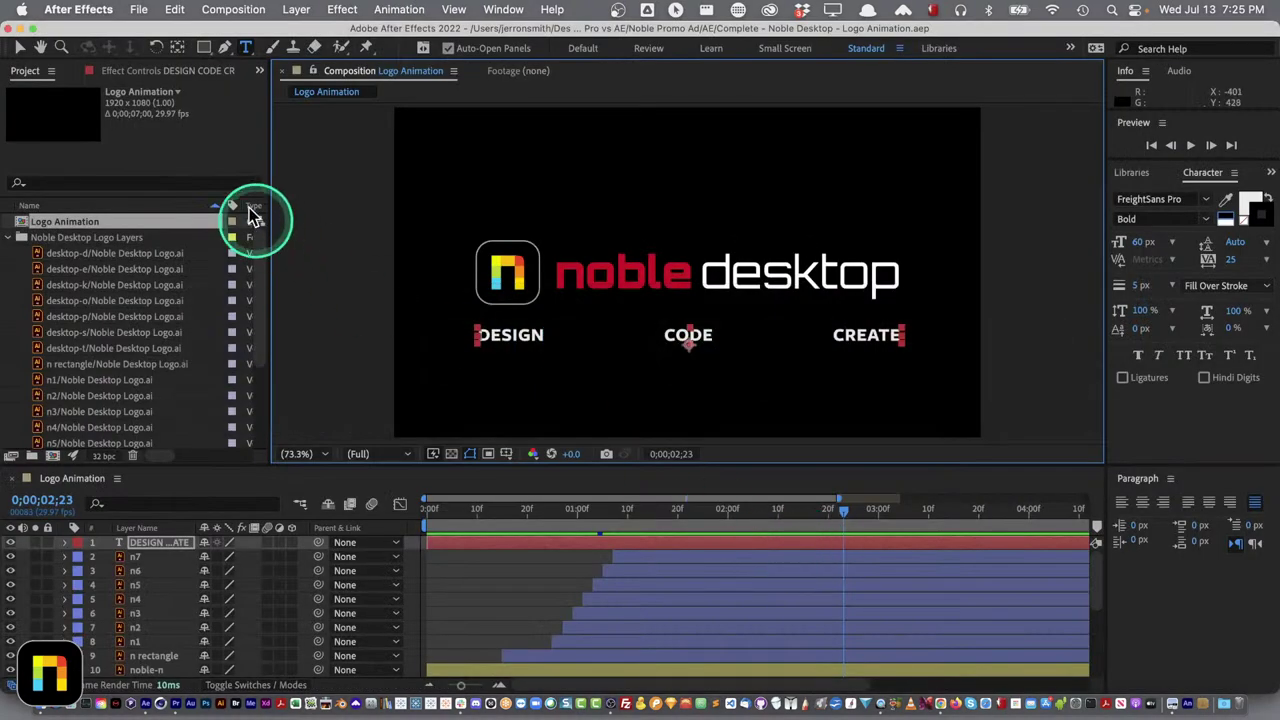
left_click(140, 10)
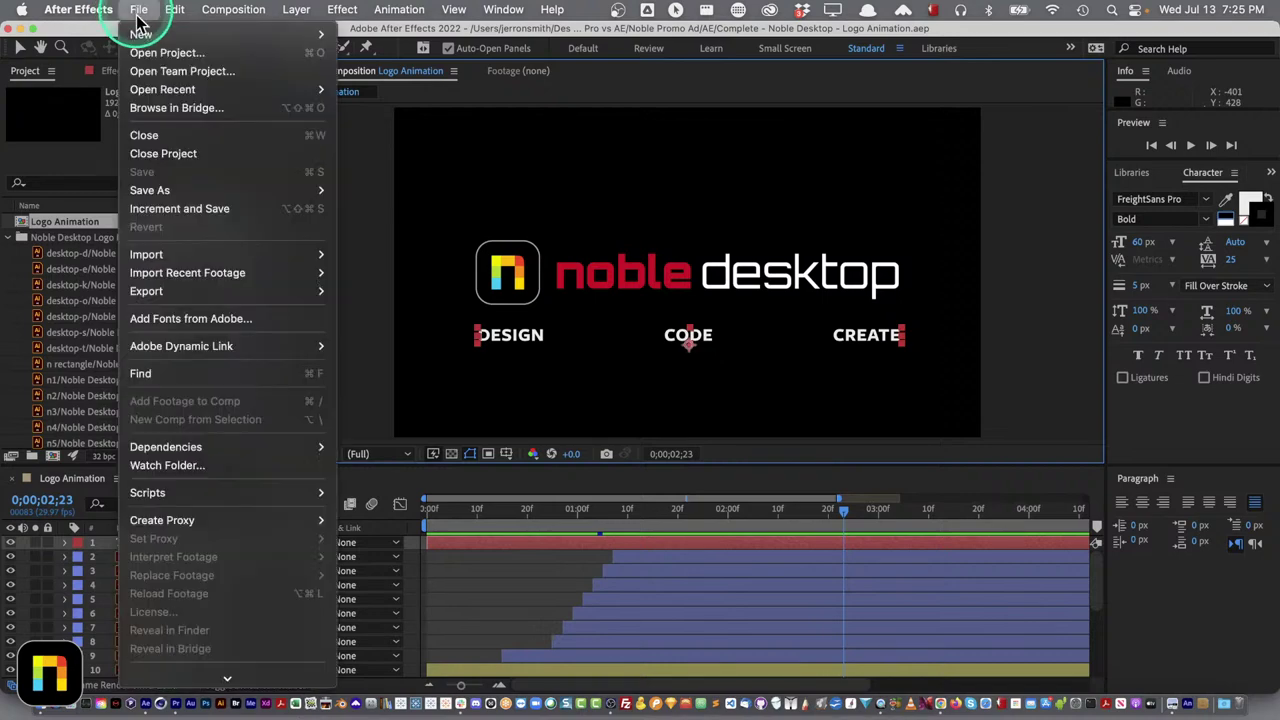
left_click(172, 163)
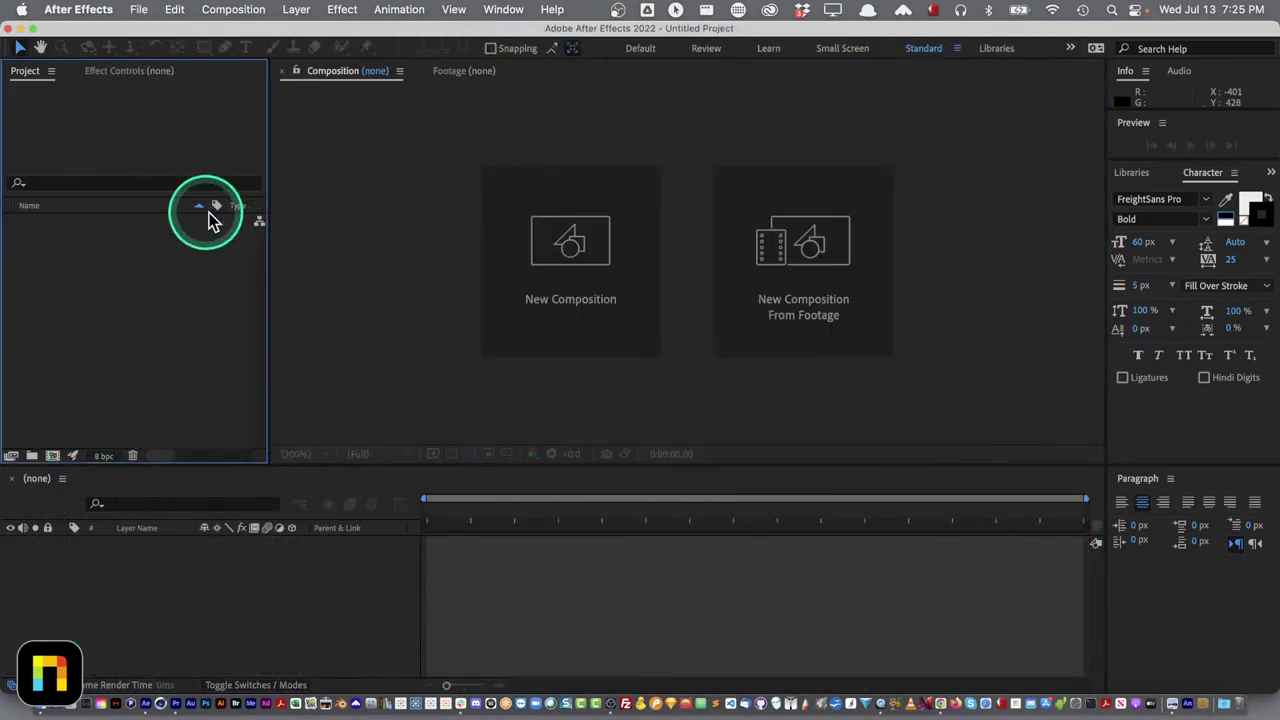
Switch back to Premiere Pro and replace the Using Premiere Pro.mp4 clip with an After Effects composition
key("super+Tab")
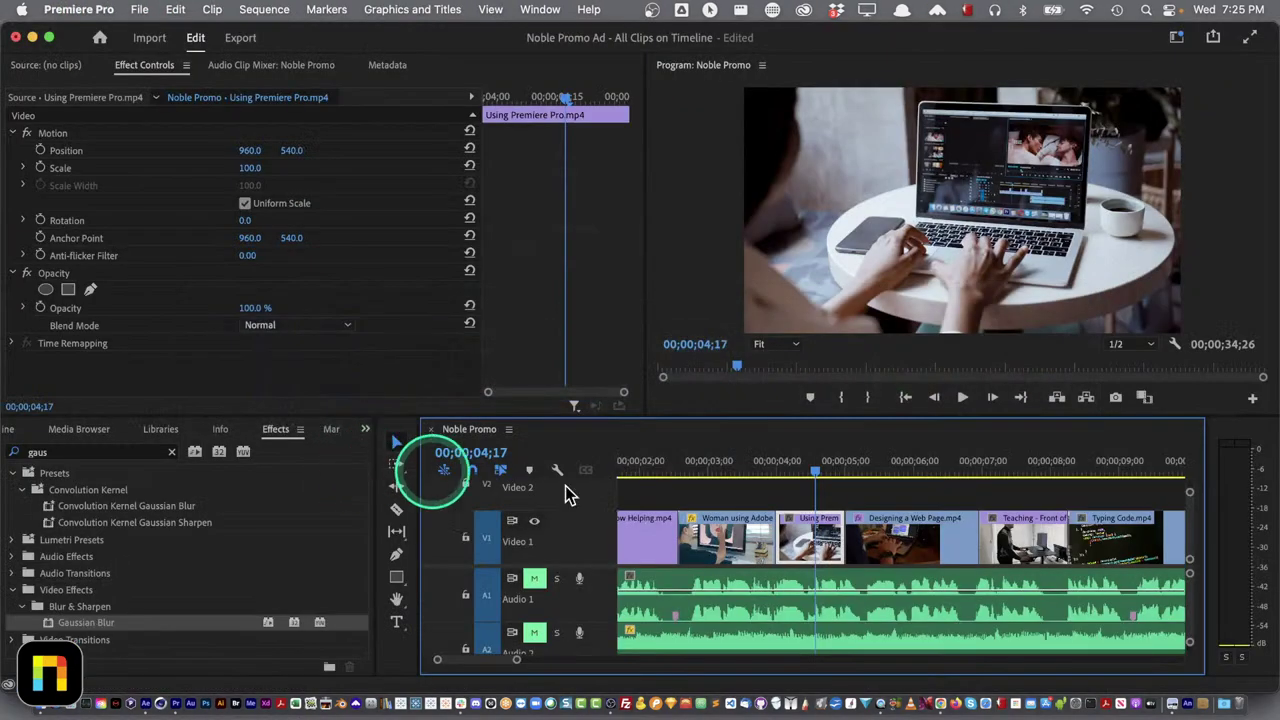
left_click(802, 545)
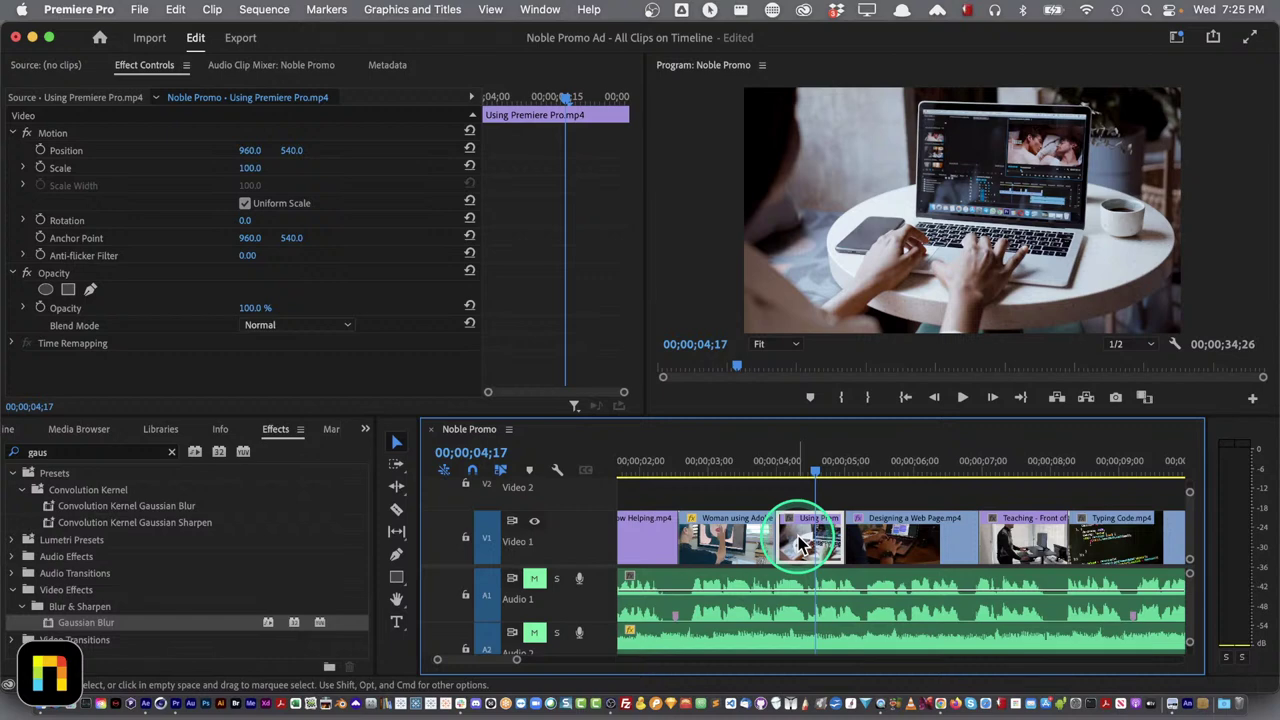
right_click(802, 545)
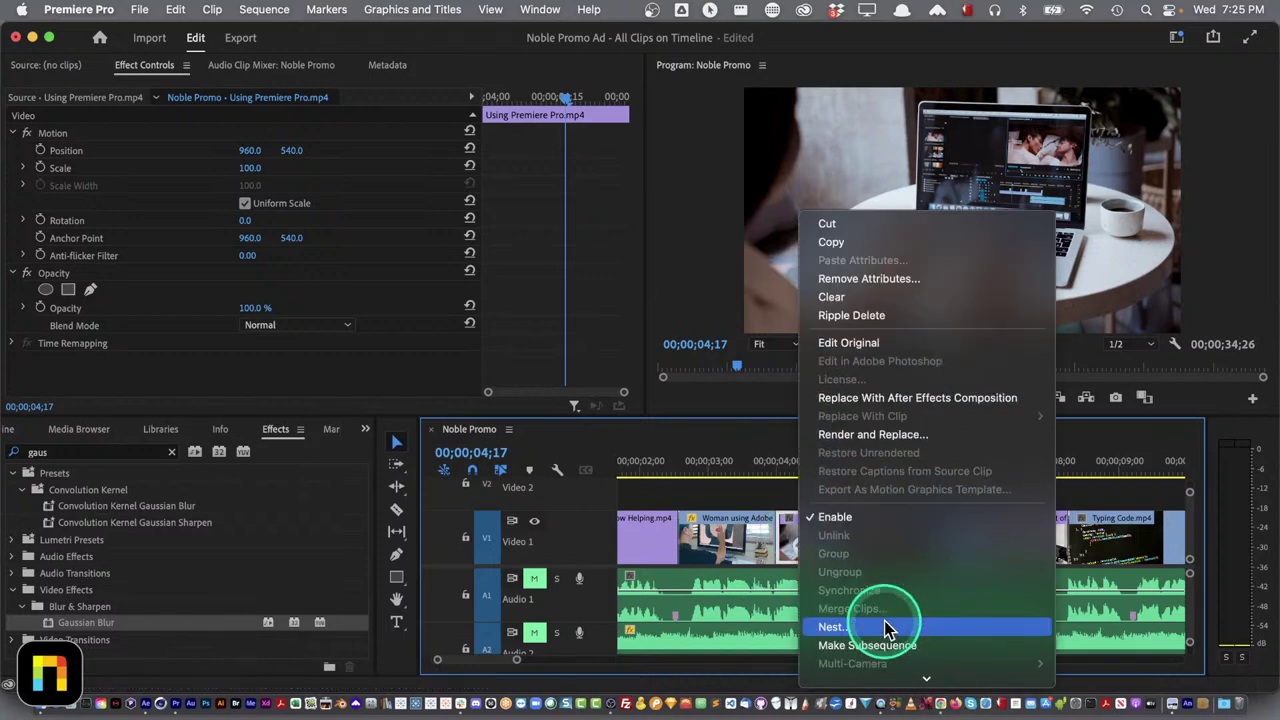
left_click(897, 398)
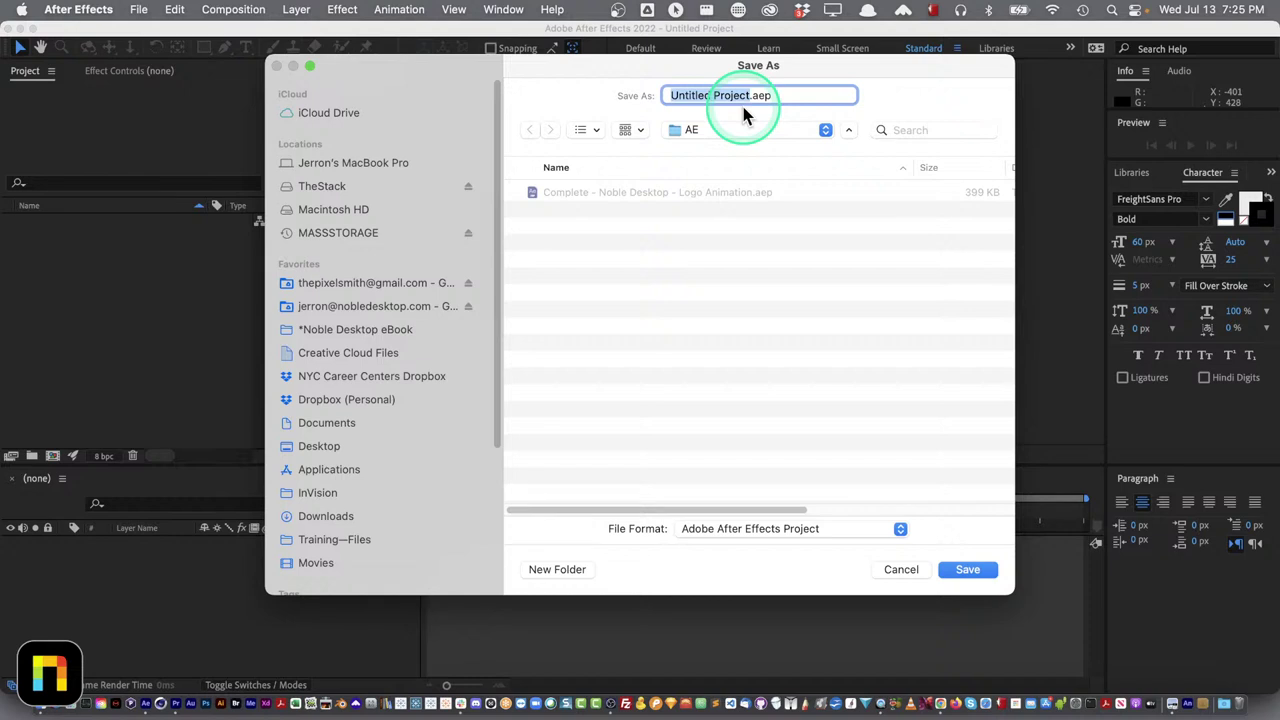
Save the new After Effects project in the AE folder as Promo Ad - Tracking.aep
type("Tracking")
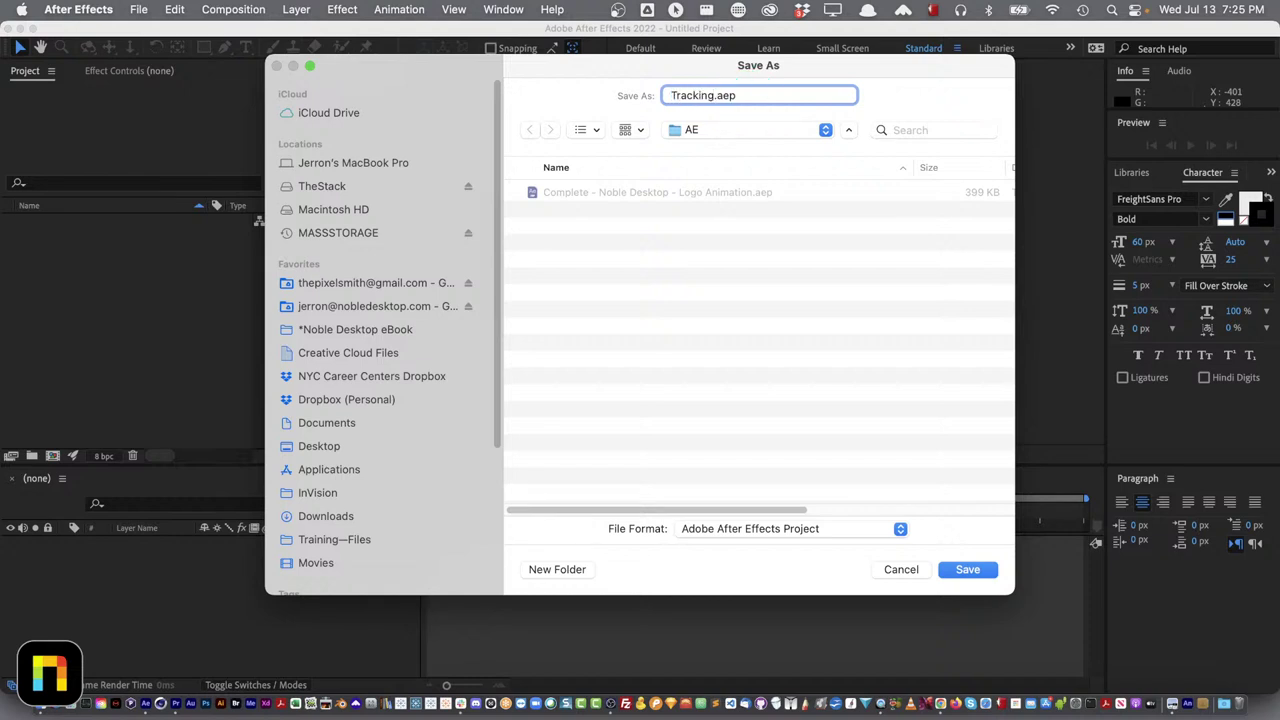
key("BackSpace")
key("BackSpace")
key("BackSpace")
type("Promo Ad - Track")
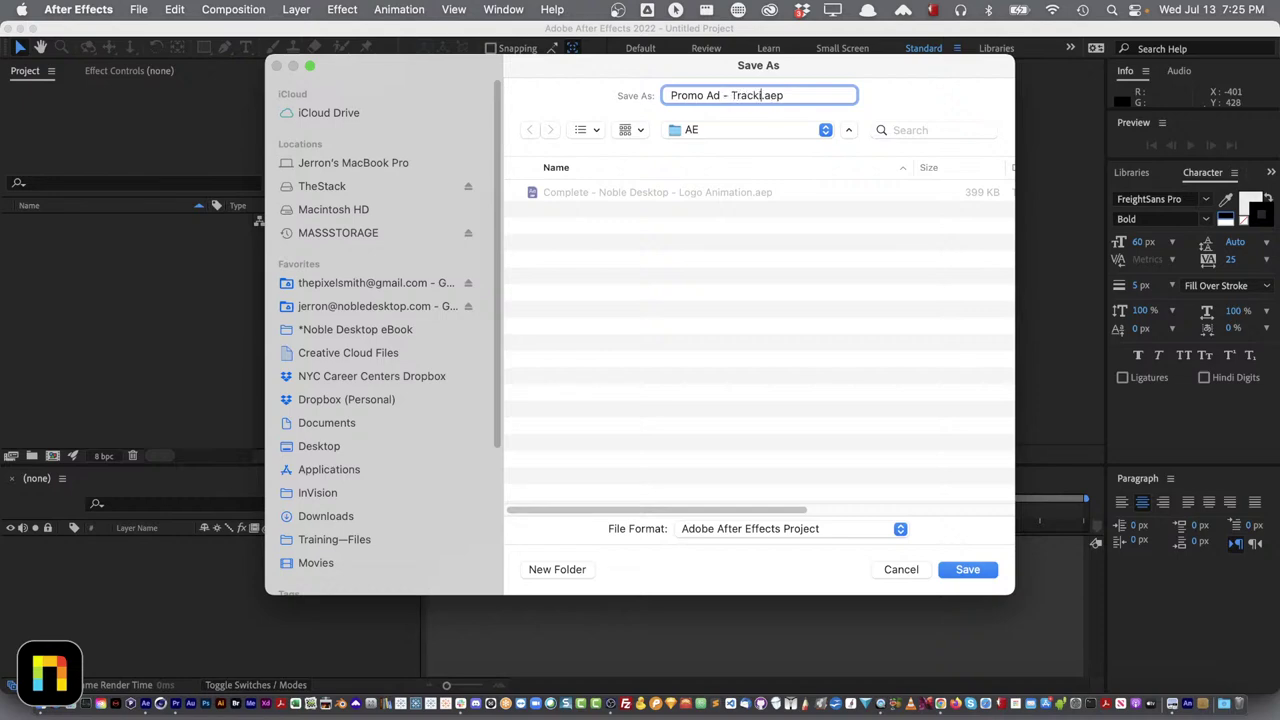
type("ing")
key("Return")
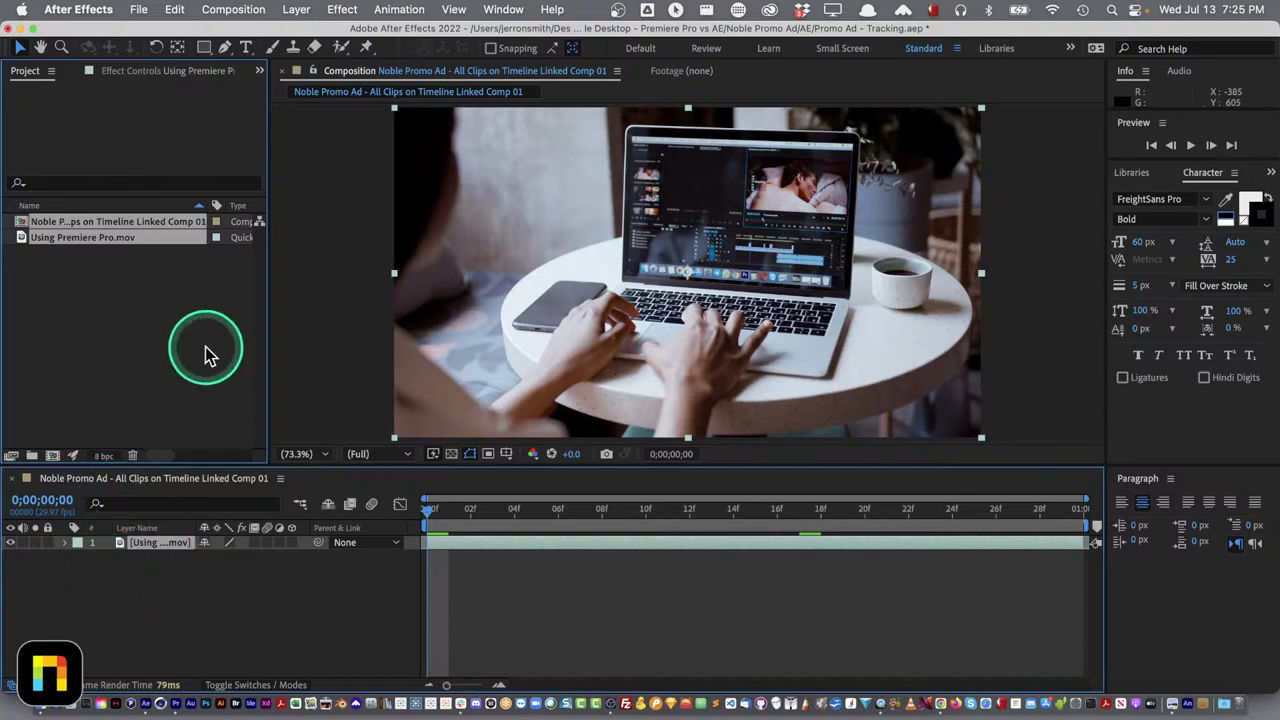
Inspect the linked composition clip in the Premiere Pro timeline, and return to After Effects with its layer deselected
key("super+Tab")
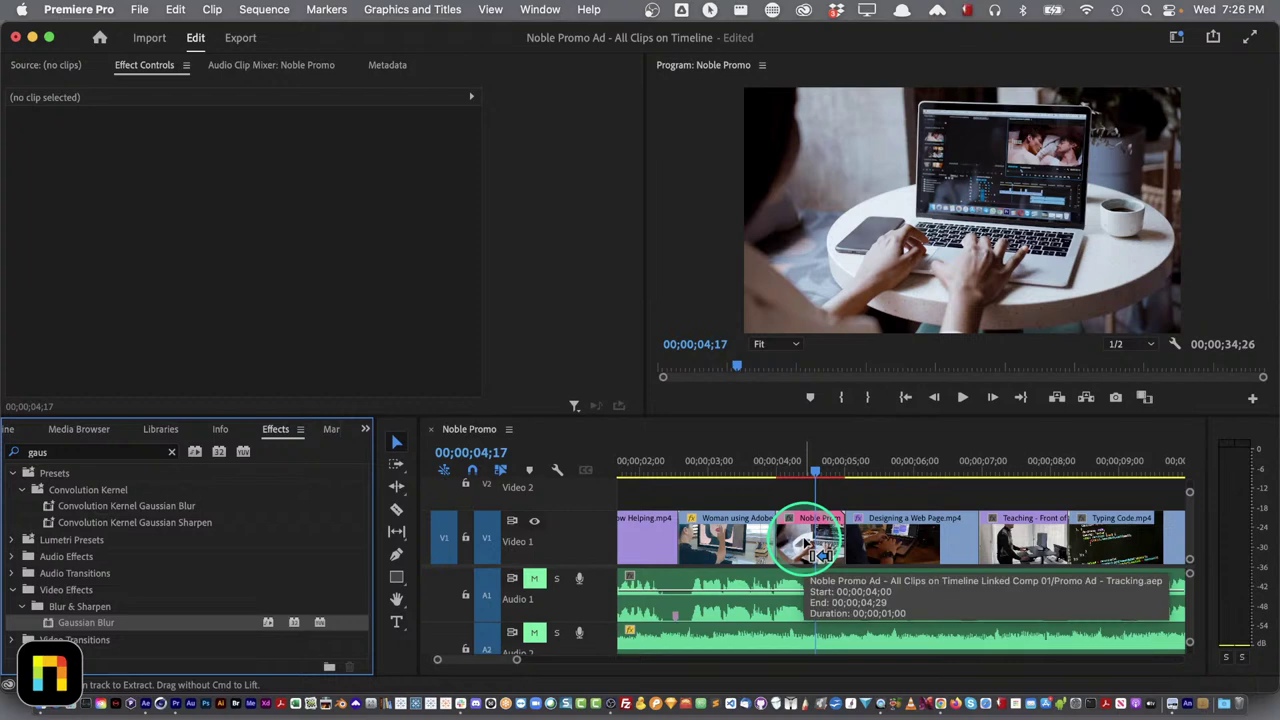
double_click(808, 545)
left_click(226, 606)
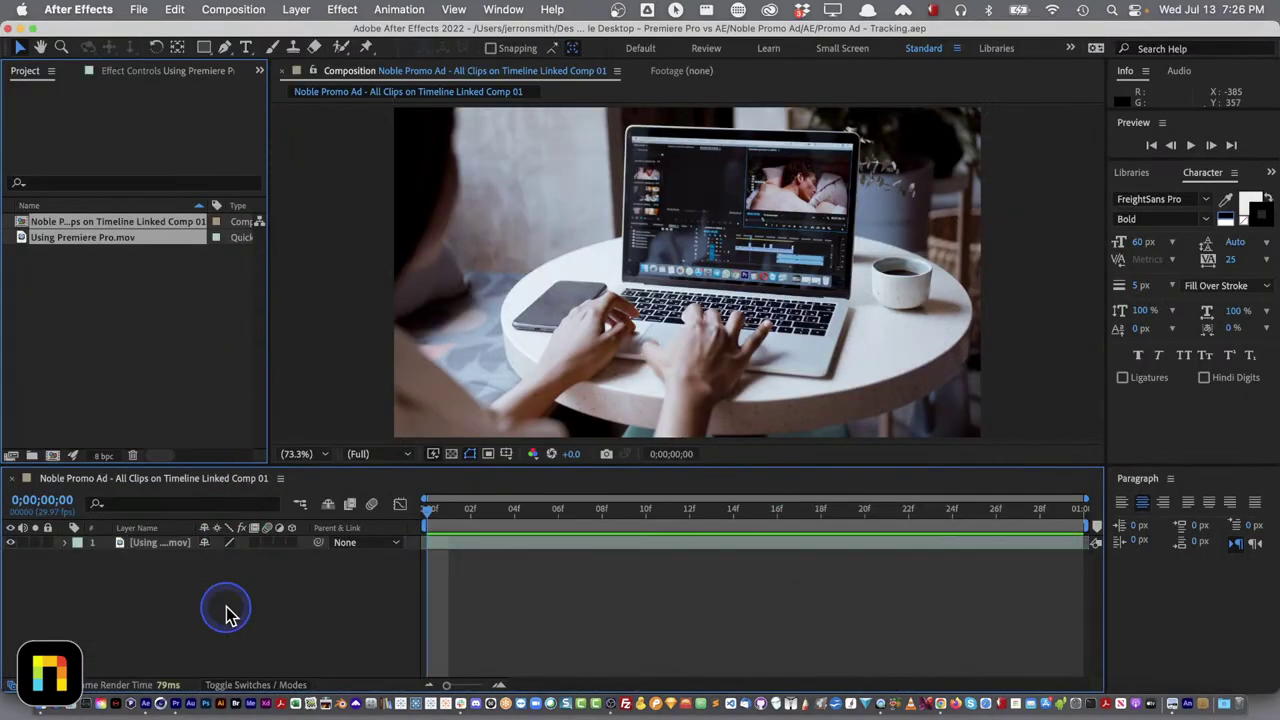
Apply the Posterize effect to the Using Premiere Pro.mov footage in the linked composition and set its Level to 3
key("super+5")
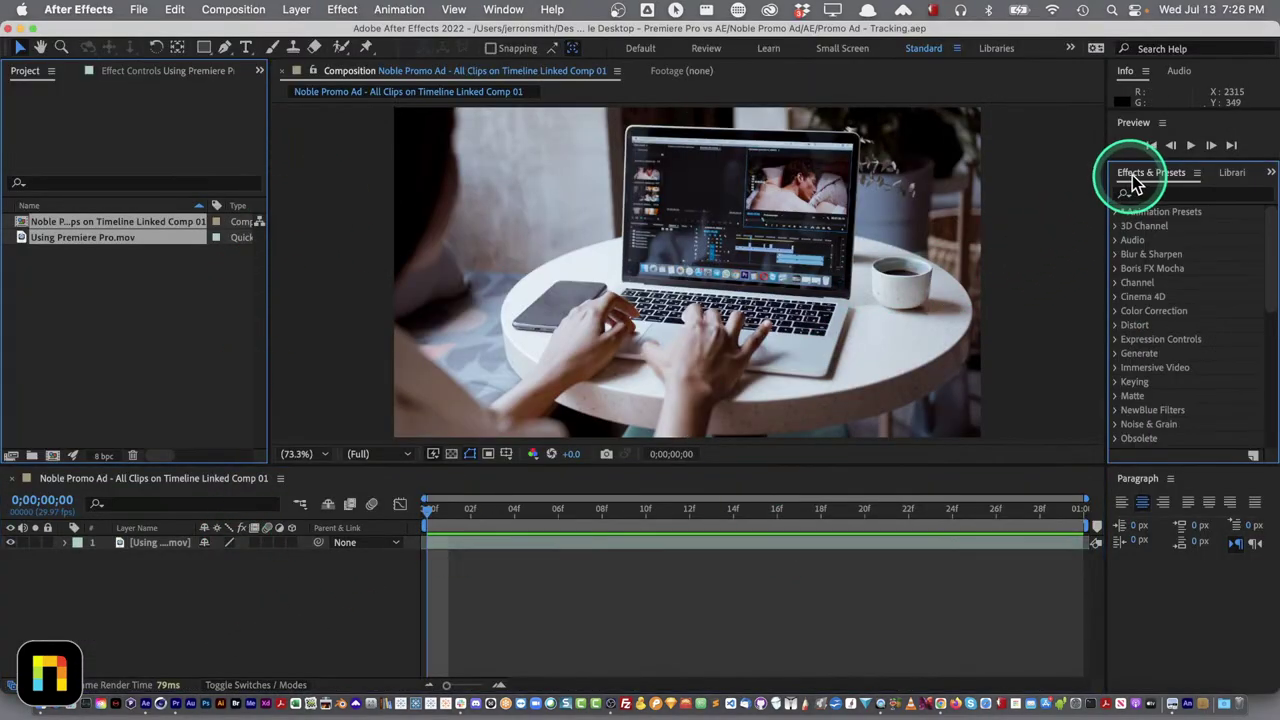
left_click(1154, 194)
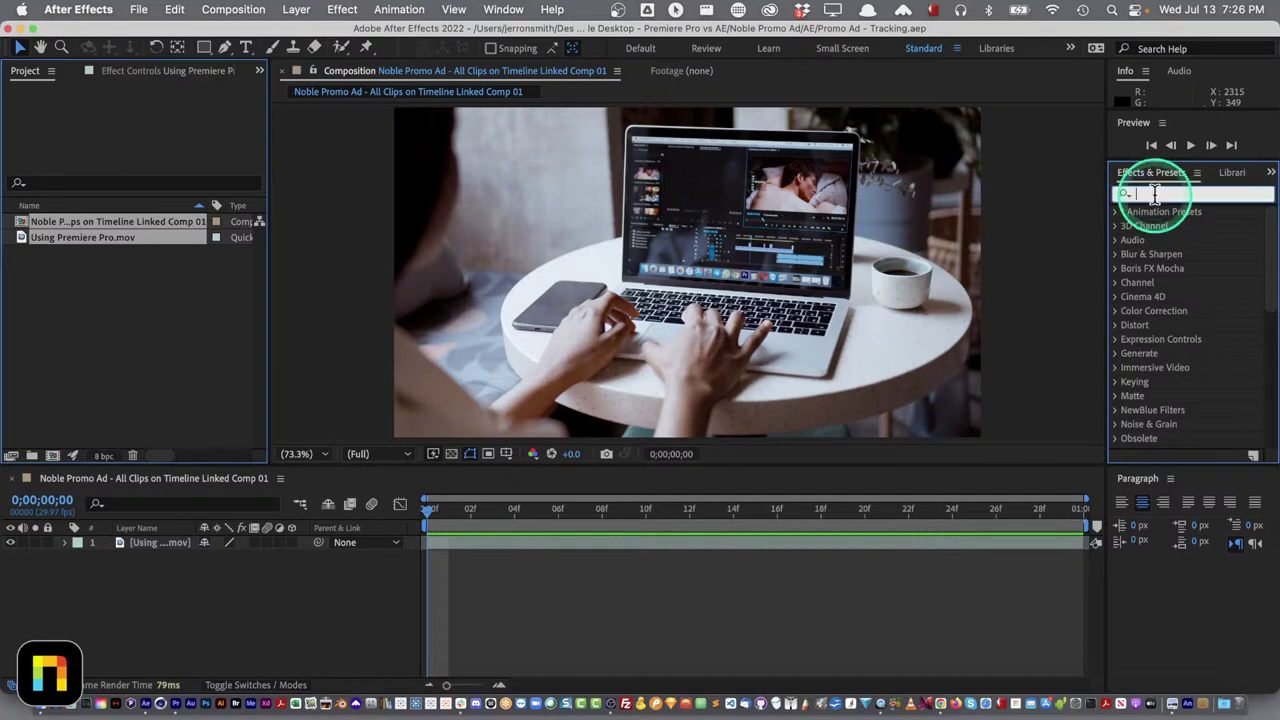
type("poster")
left_click(1166, 226)
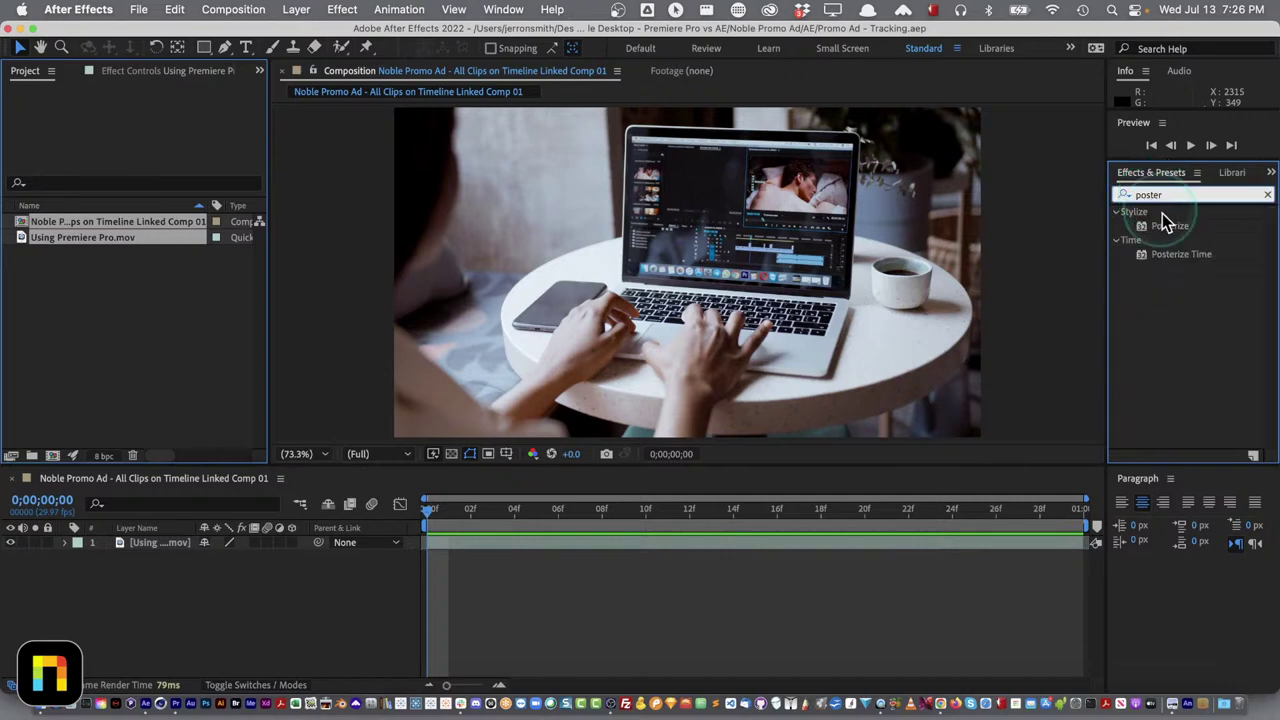
left_click_drag(1166, 229, 751, 235)
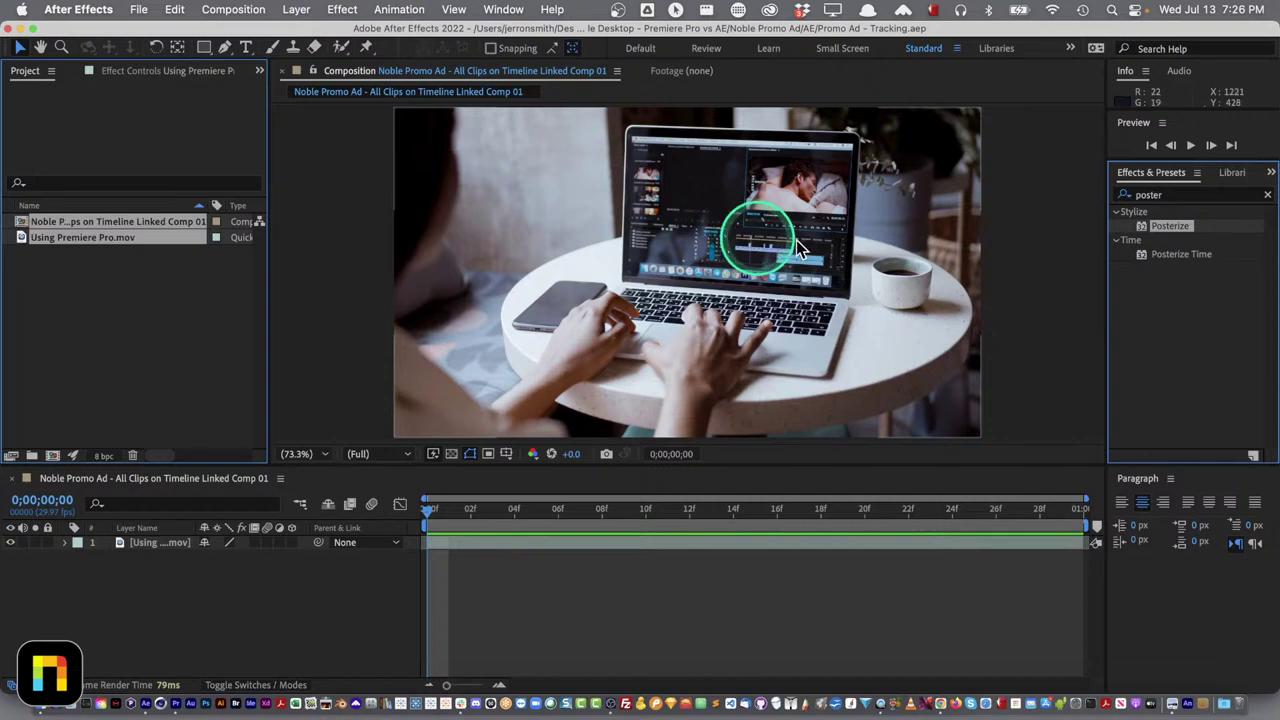
left_click(1163, 228)
left_click_drag(1163, 228, 670, 420)
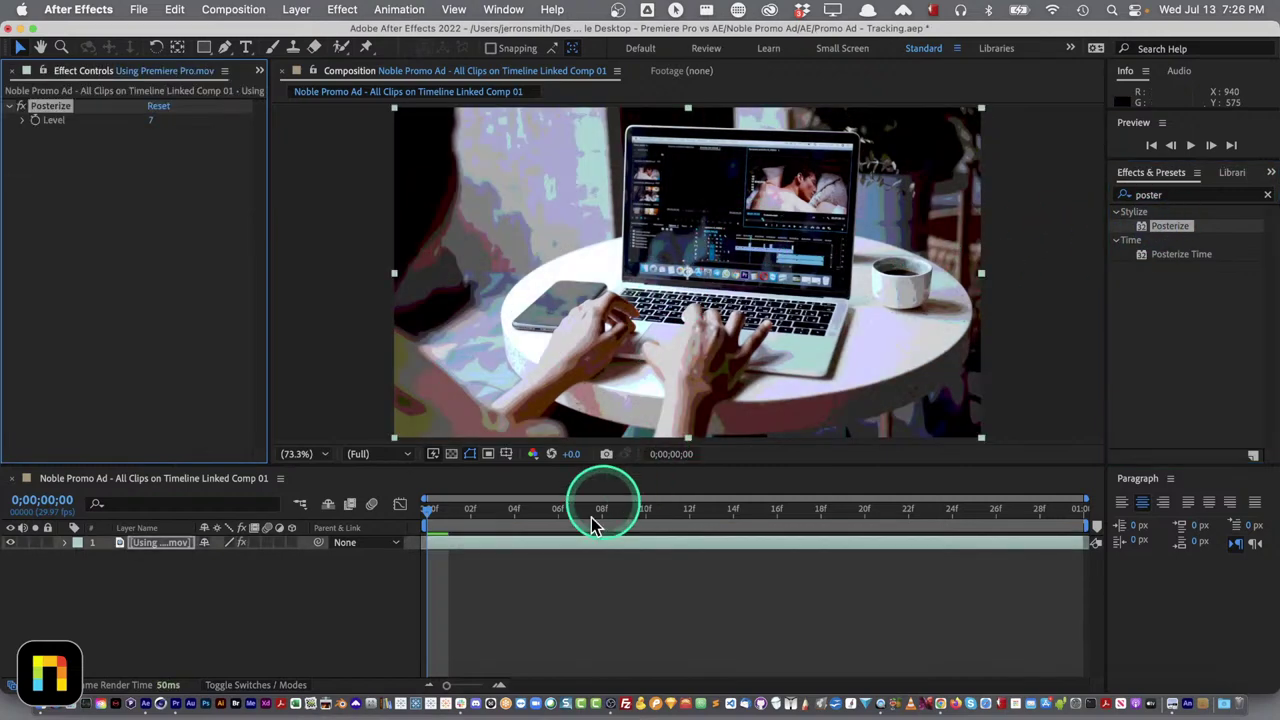
left_click(151, 121)
type("3")
key("Return")
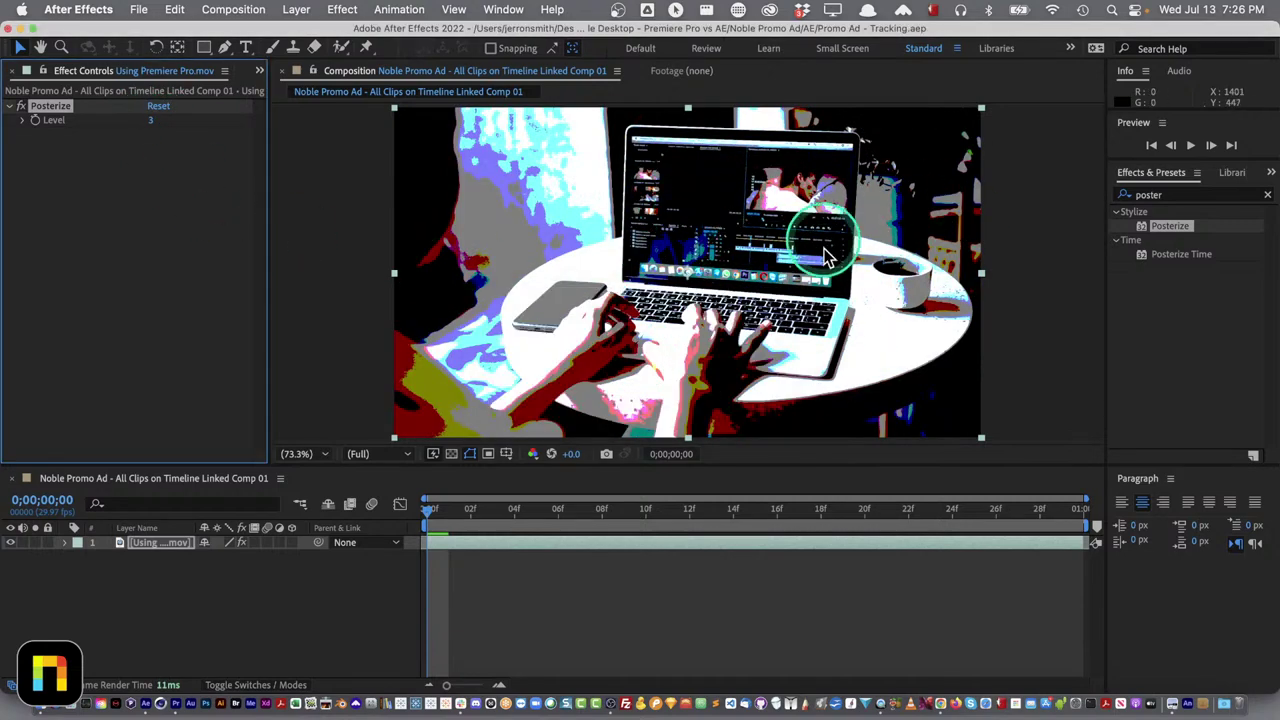
Check the posterized linked clip in the Premiere Pro timeline, and return to After Effects to delete the Posterize effect
key("super+Tab")
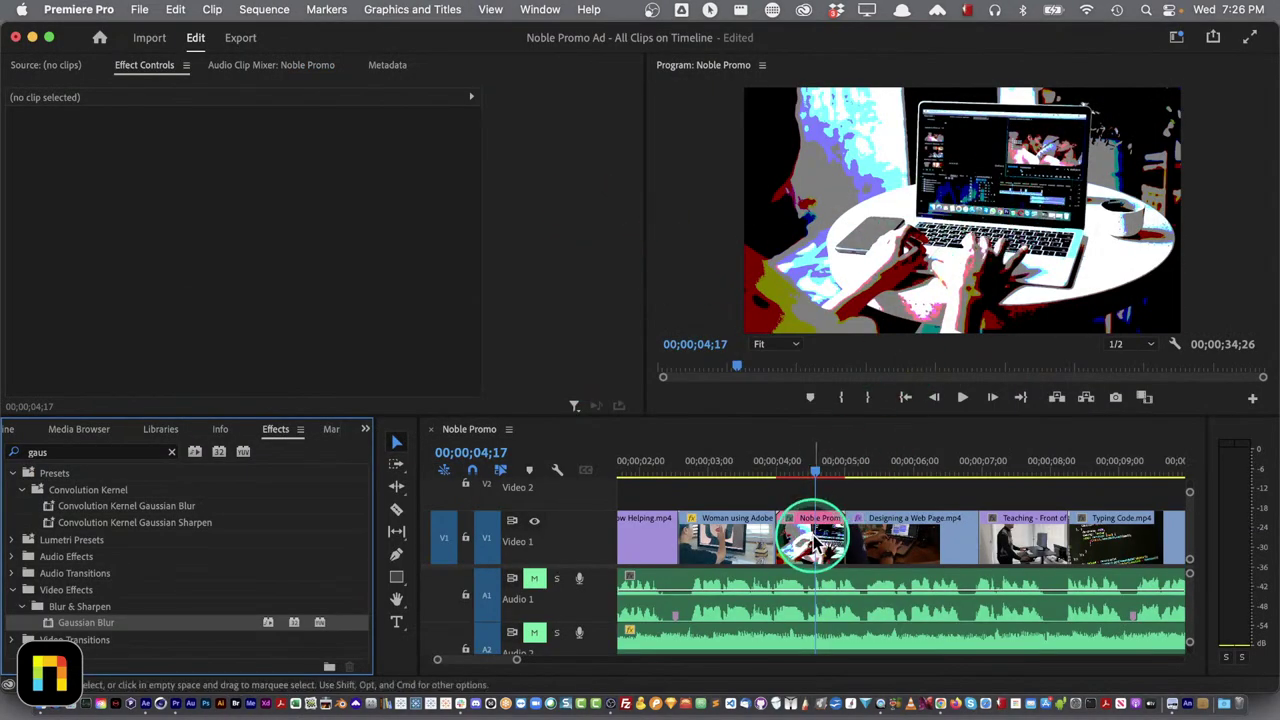
double_click(815, 540)
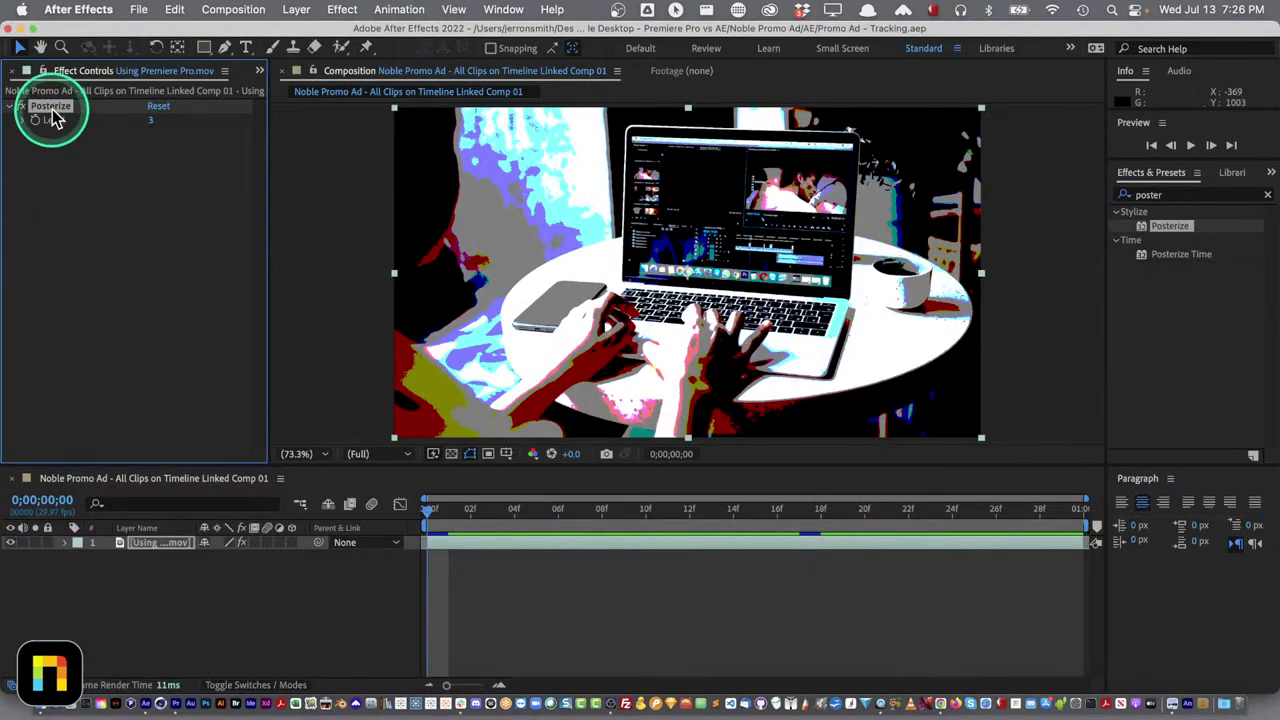
key("Delete")
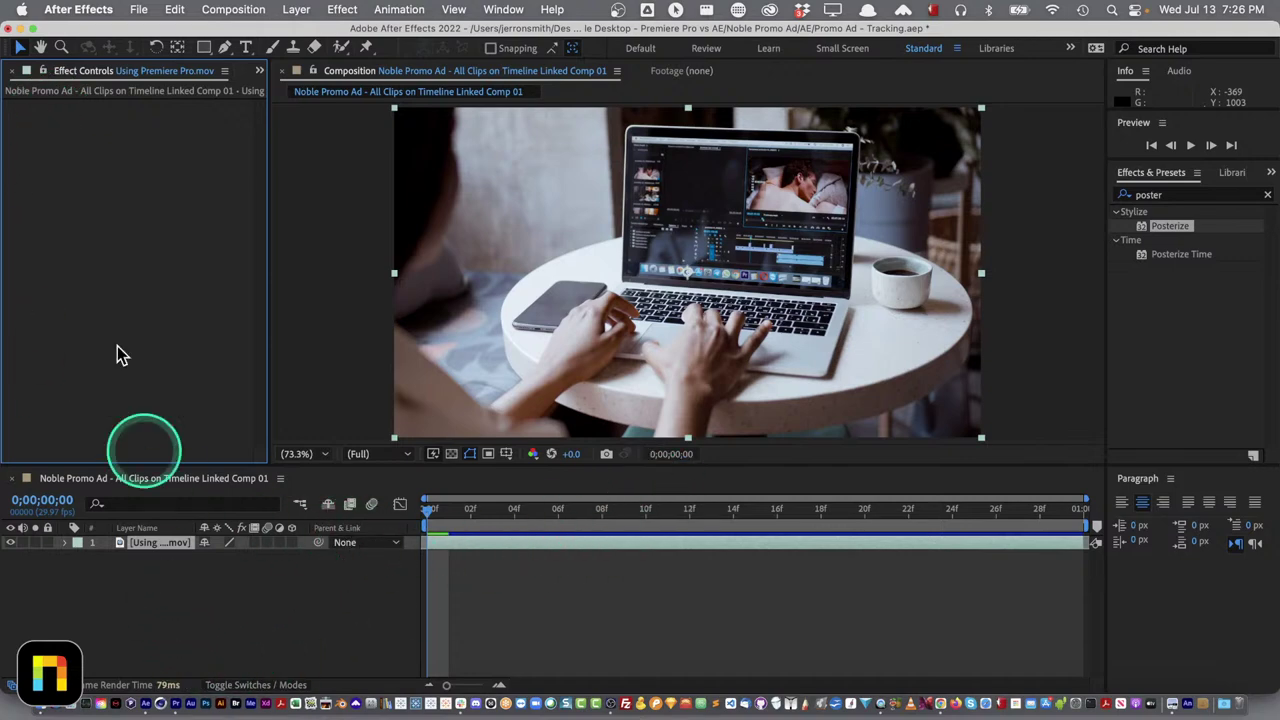
Import After Effects Demo.mp4 from the Noble Promo Ad video folder into the project
left_click(25, 72)
left_click(64, 319)
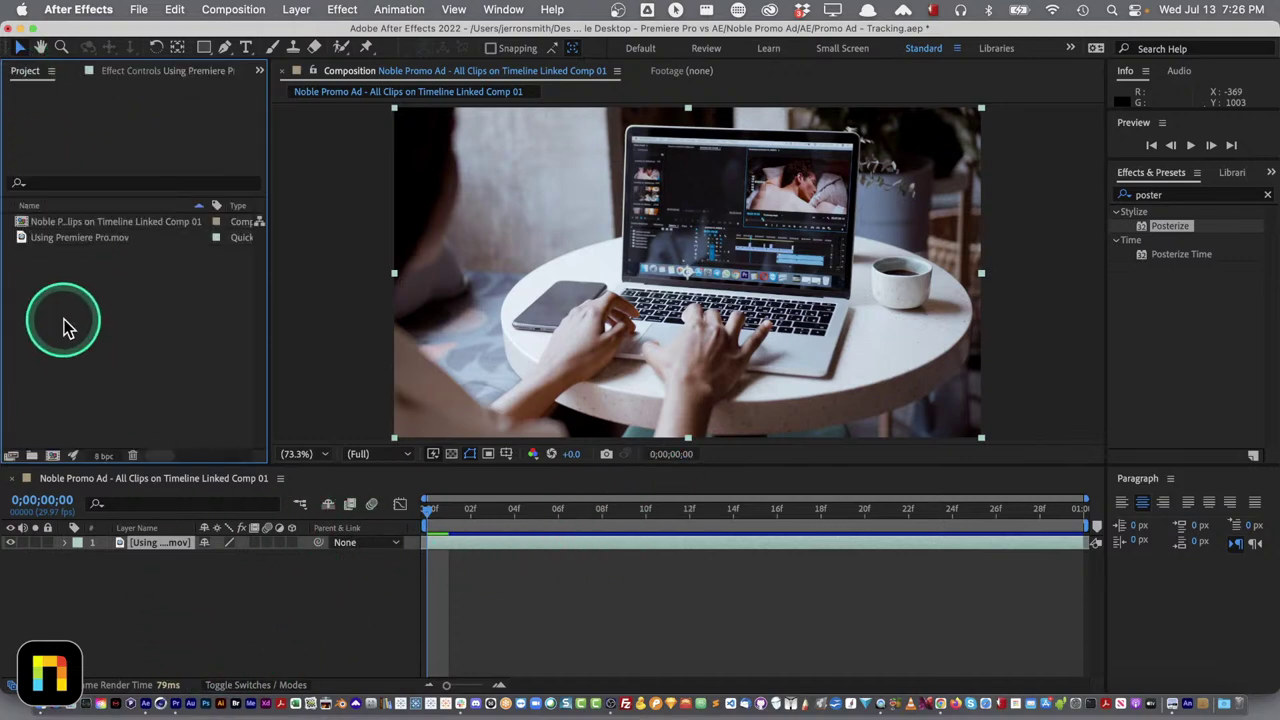
double_click(64, 319)
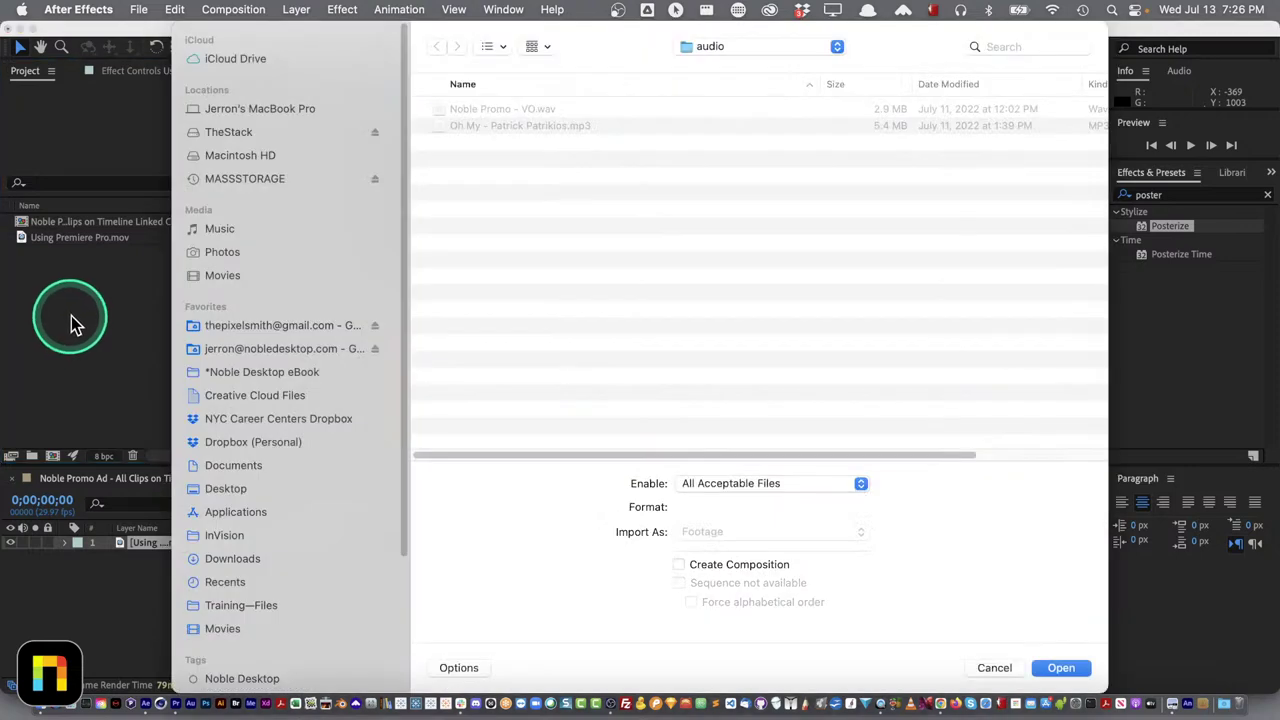
left_click(740, 49)
left_click(740, 67)
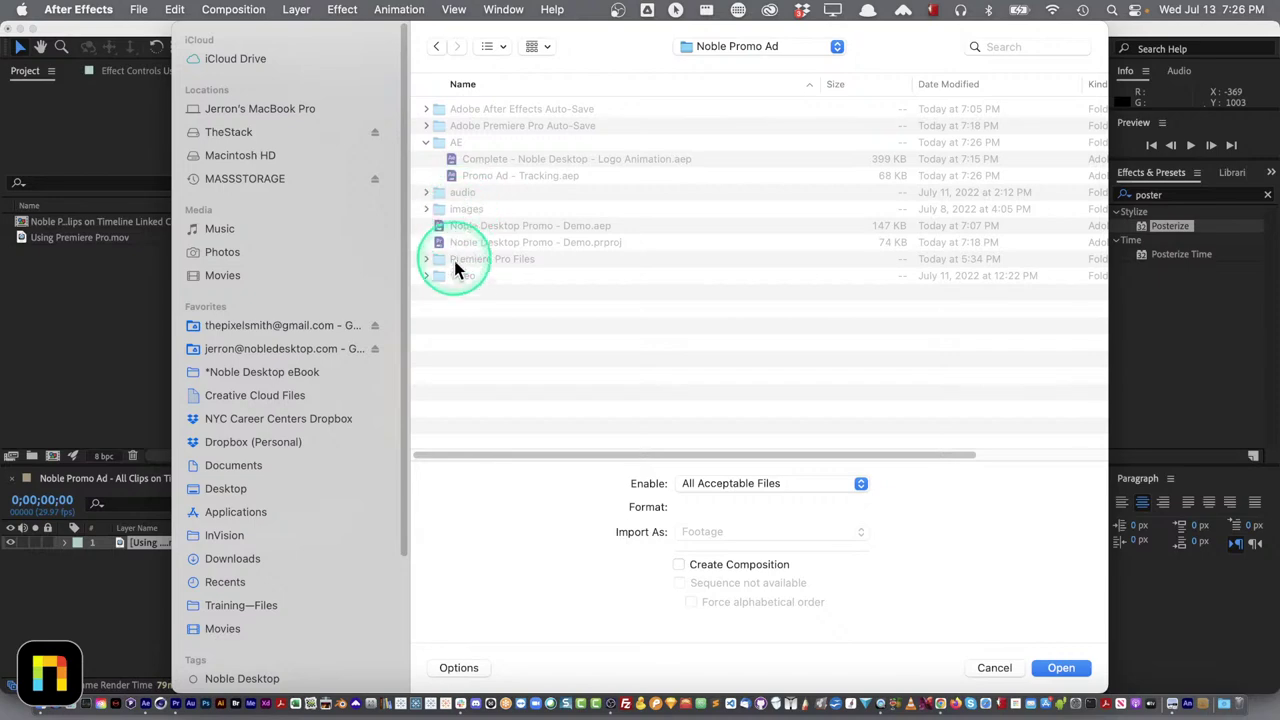
double_click(456, 275)
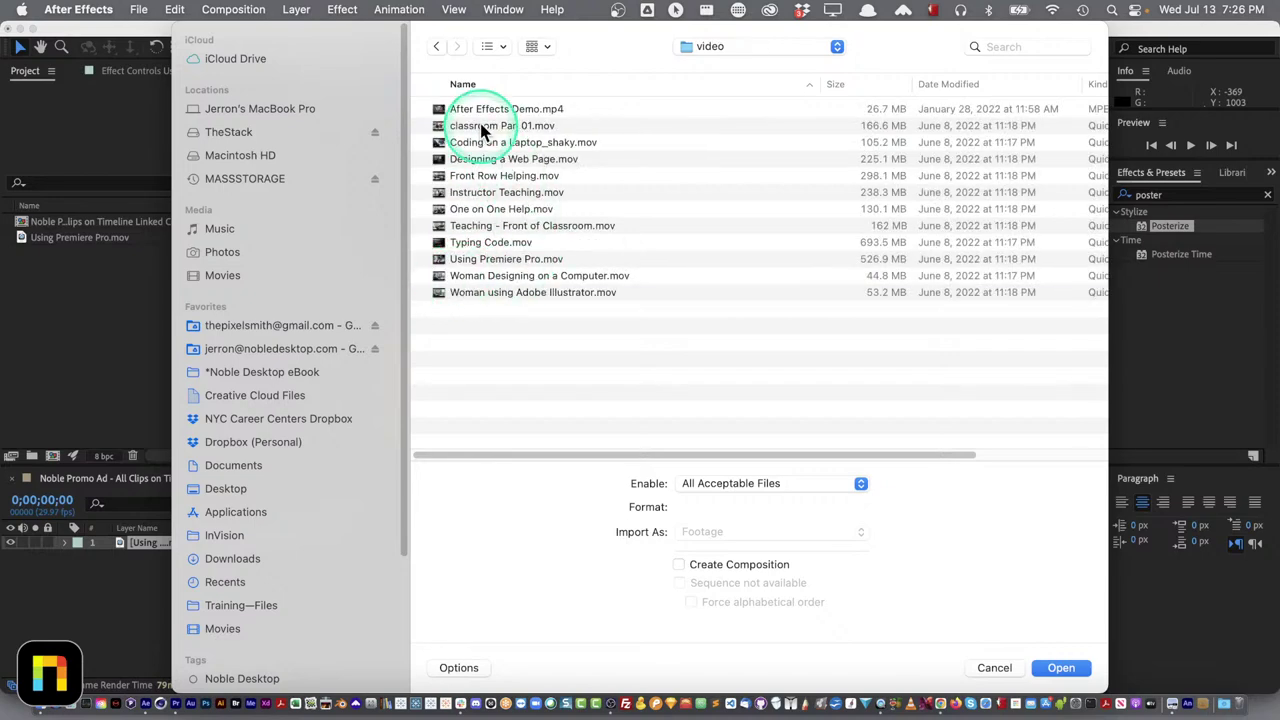
double_click(484, 110)
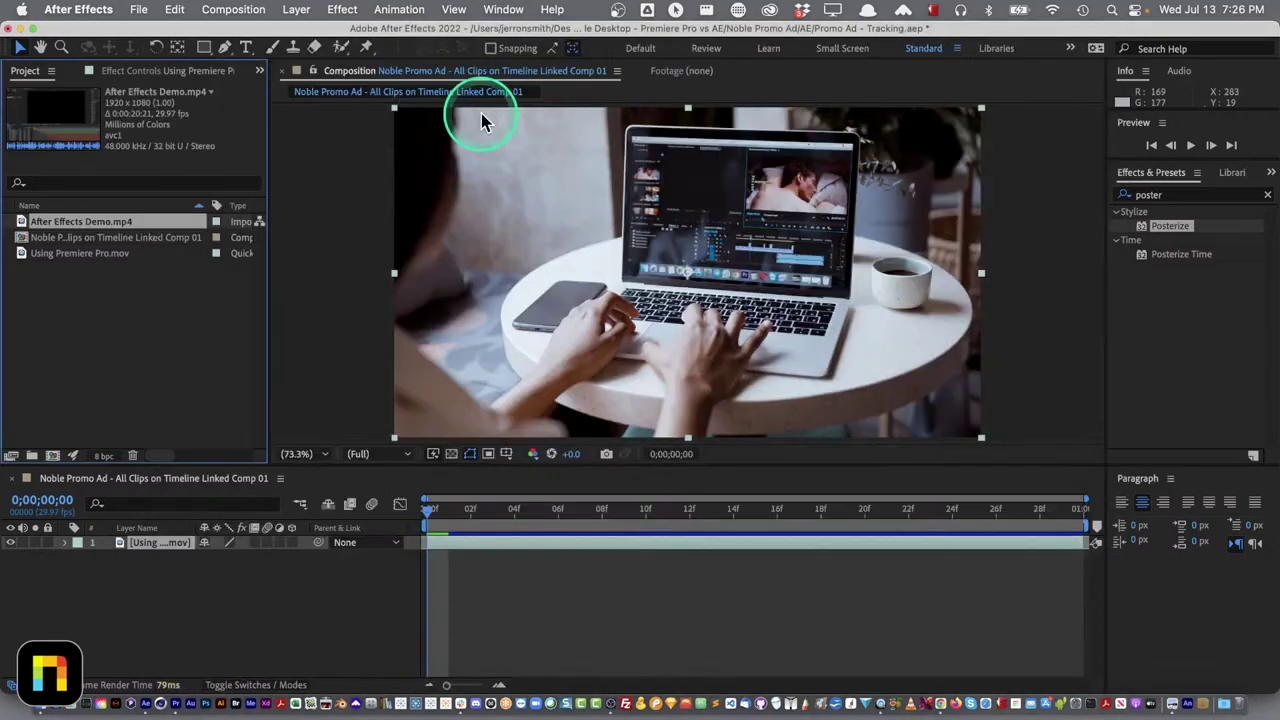
Preview the start of the After Effects Demo.mp4 footage and return to the linked composition with its layer deselected
double_click(67, 130)
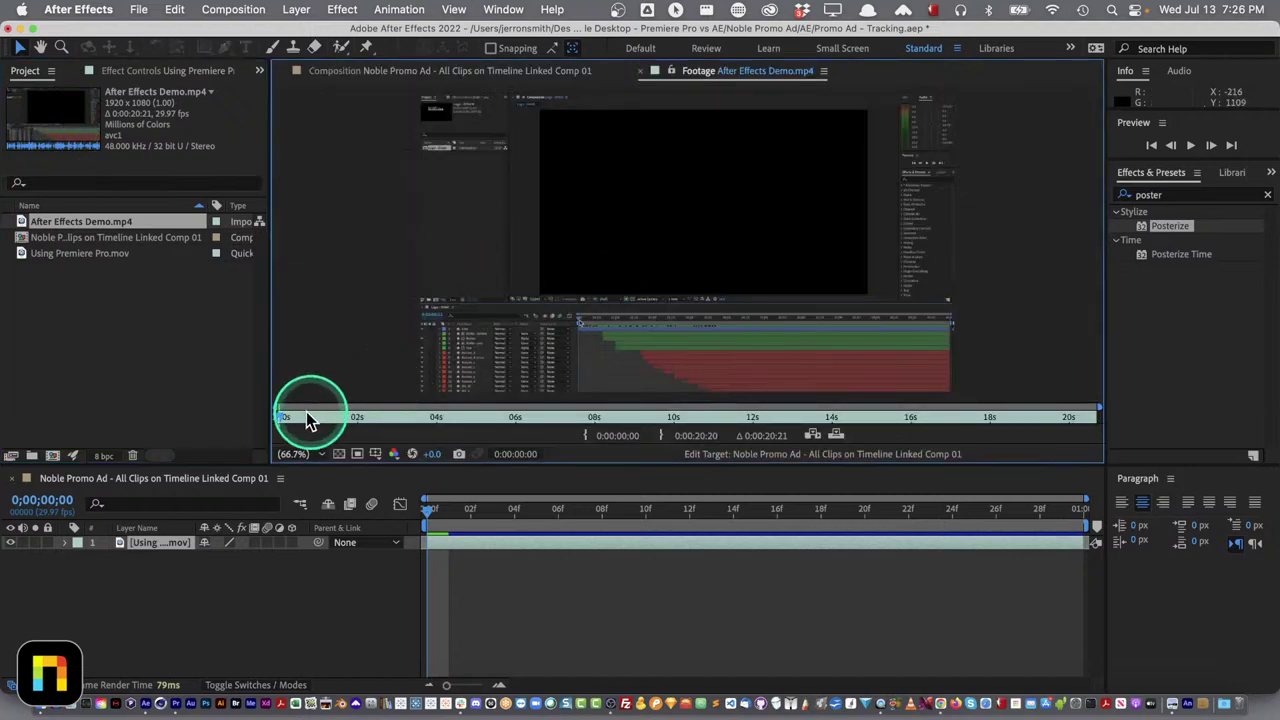
left_click_drag(307, 420, 343, 416)
left_click(429, 72)
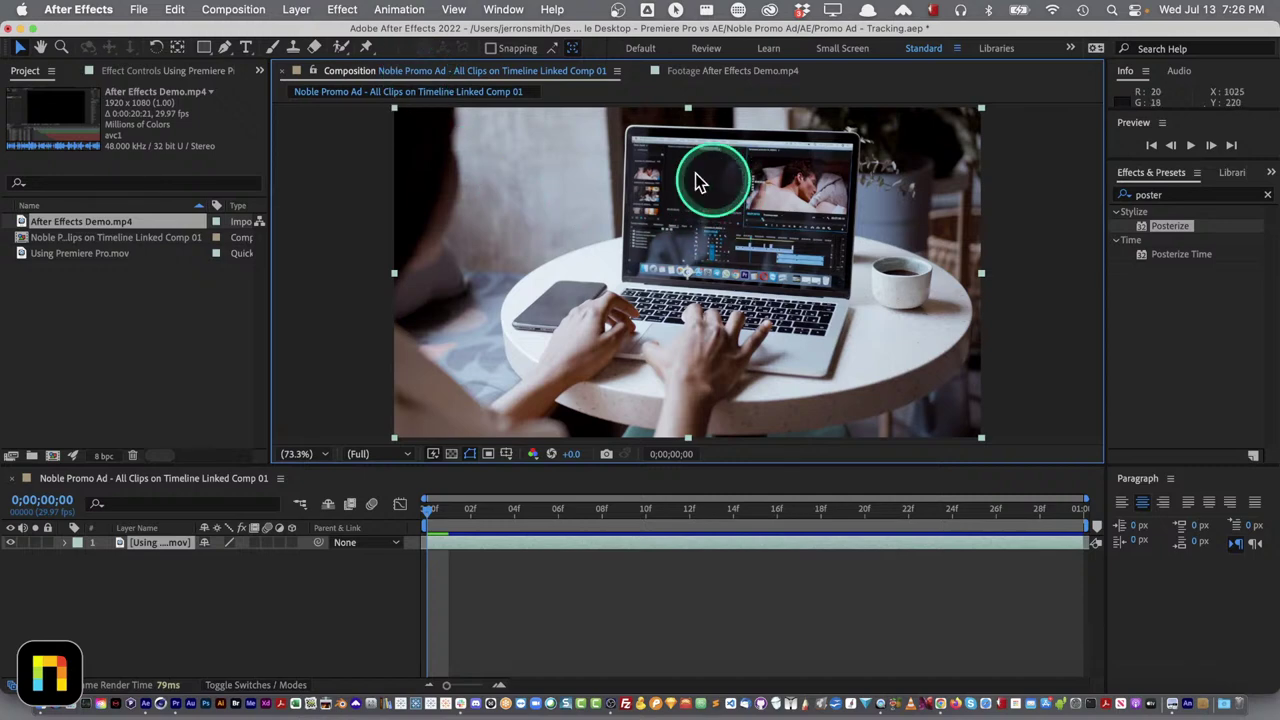
left_click(175, 573)
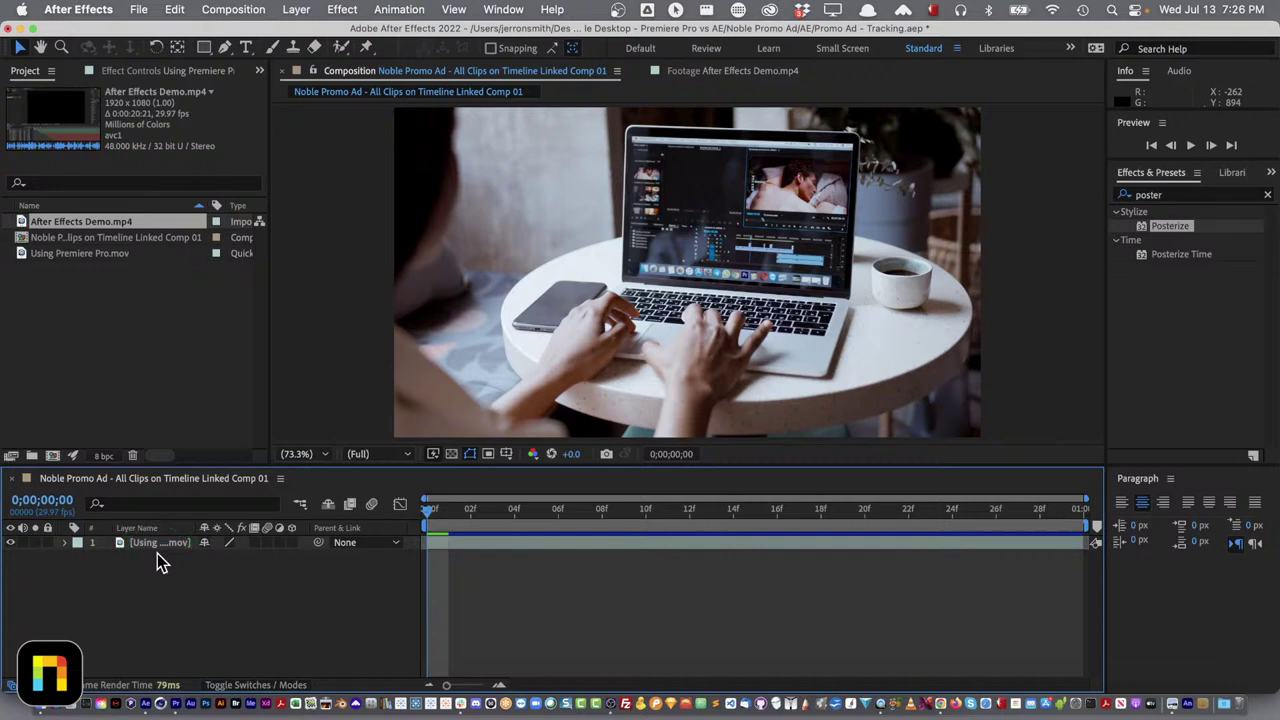
Clear the effects search and apply the Boris FX Mocha AE effect to the Using Premiere Pro.mov layer
left_click(157, 545)
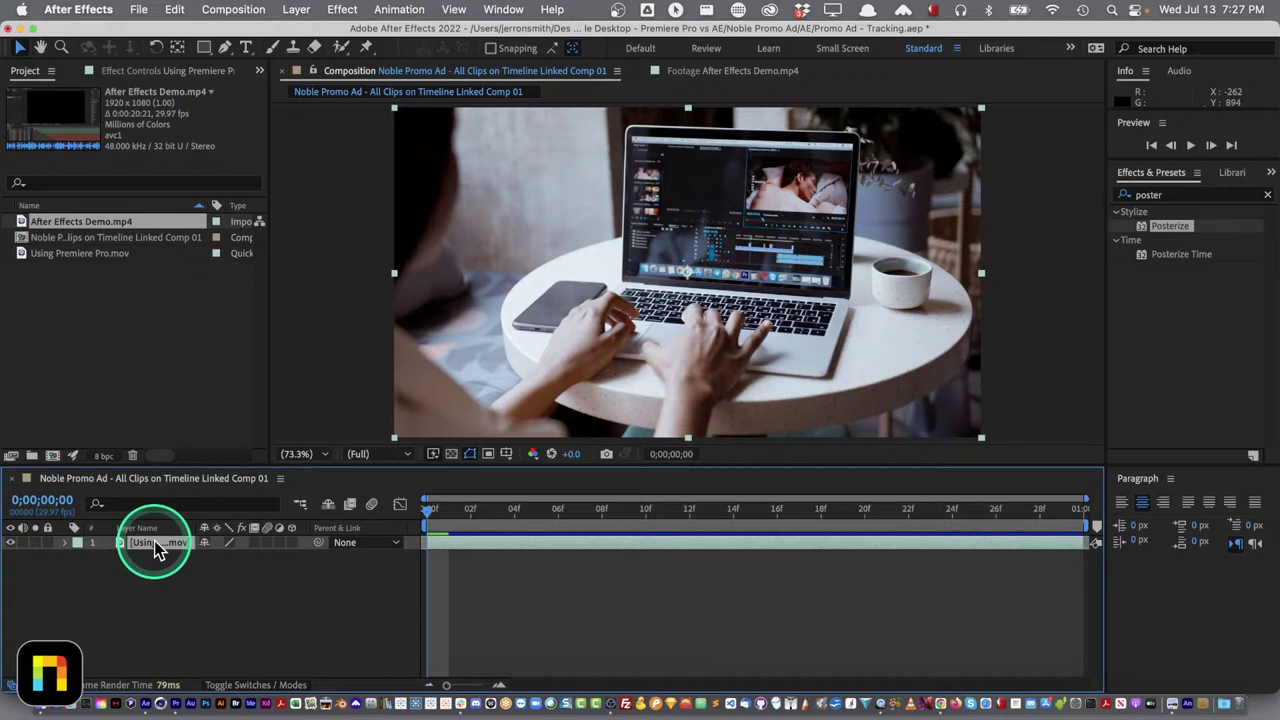
left_click(1267, 195)
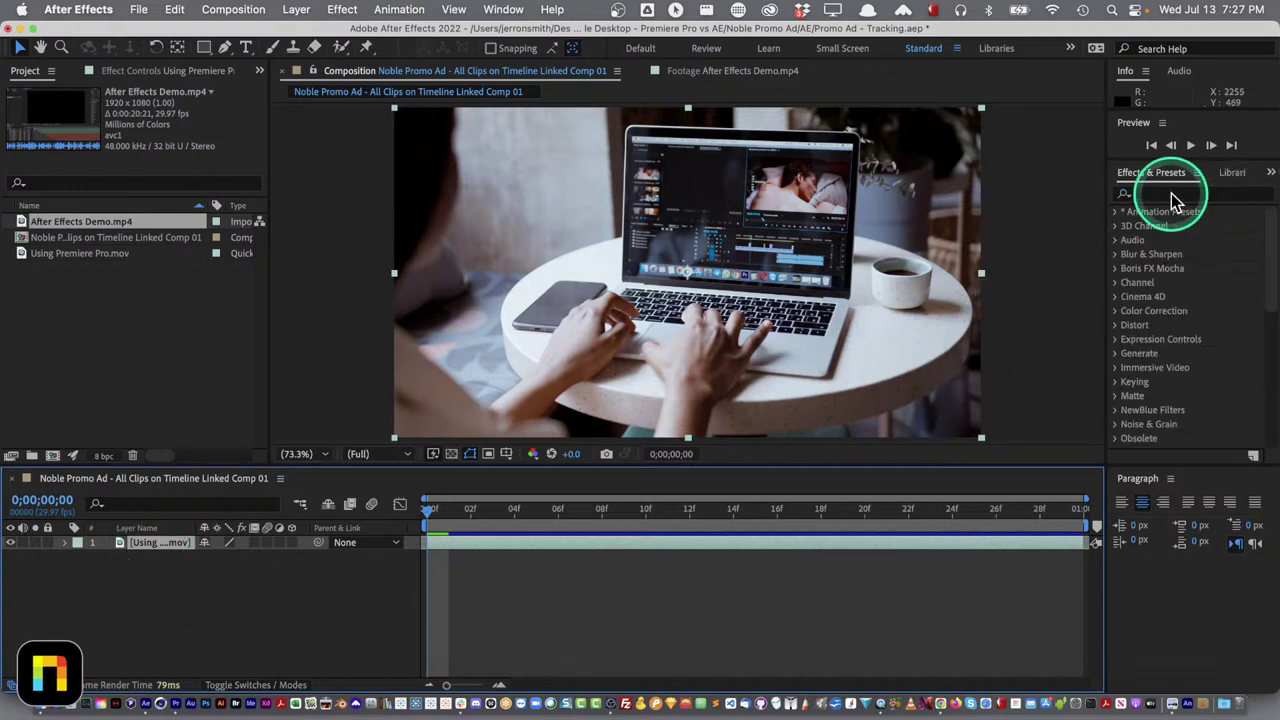
left_click(1171, 193)
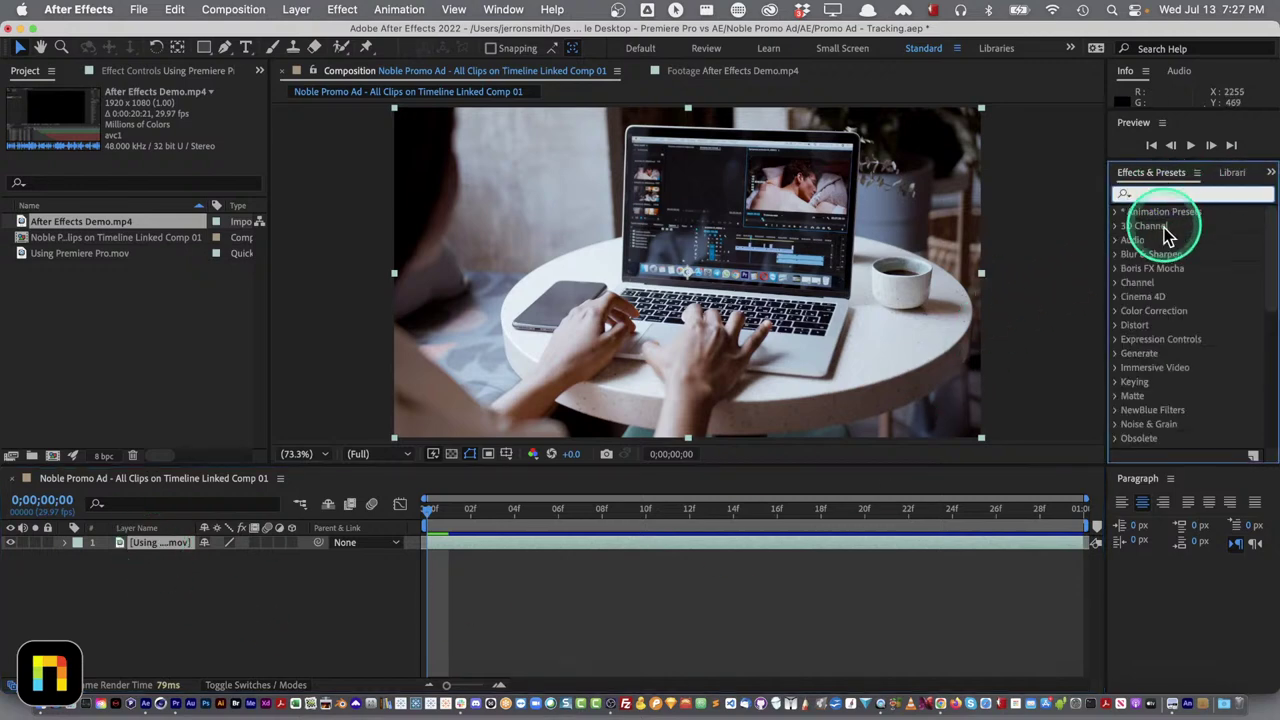
double_click(1147, 270)
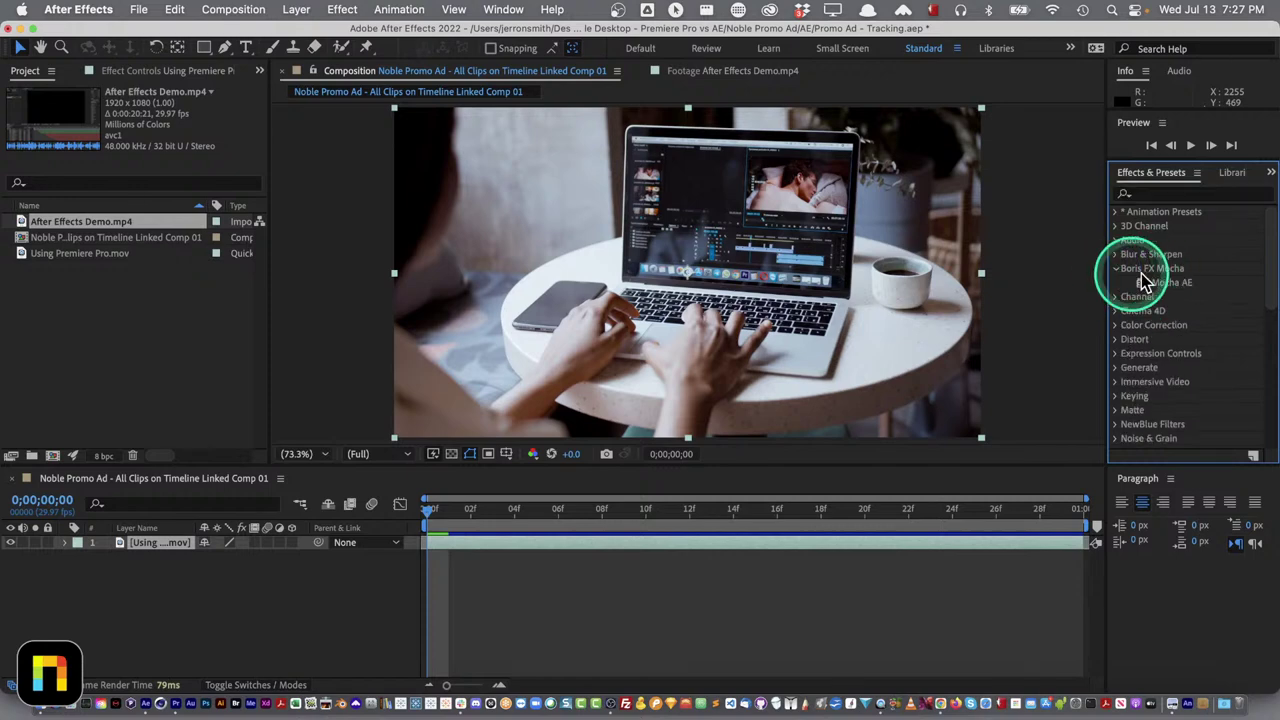
left_click_drag(1165, 283, 157, 540)
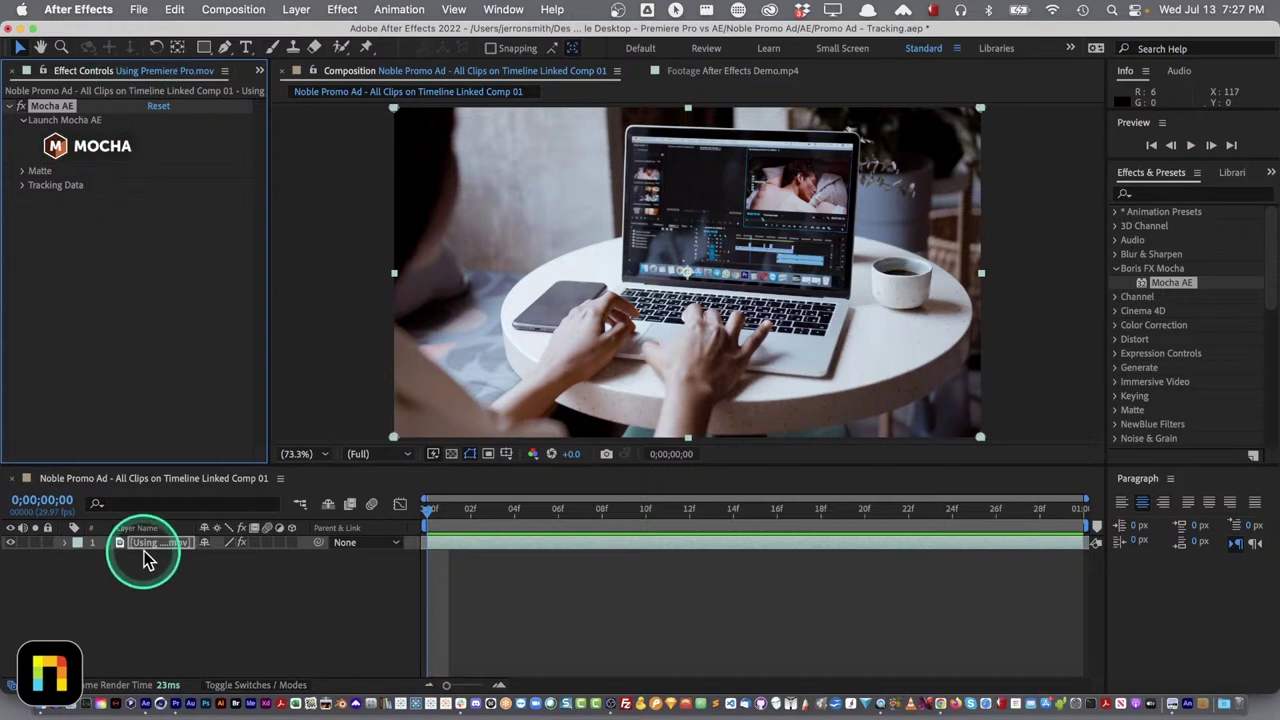
Launch Mocha AE from the effect on the layer and postpone the product registration
left_click(99, 154)
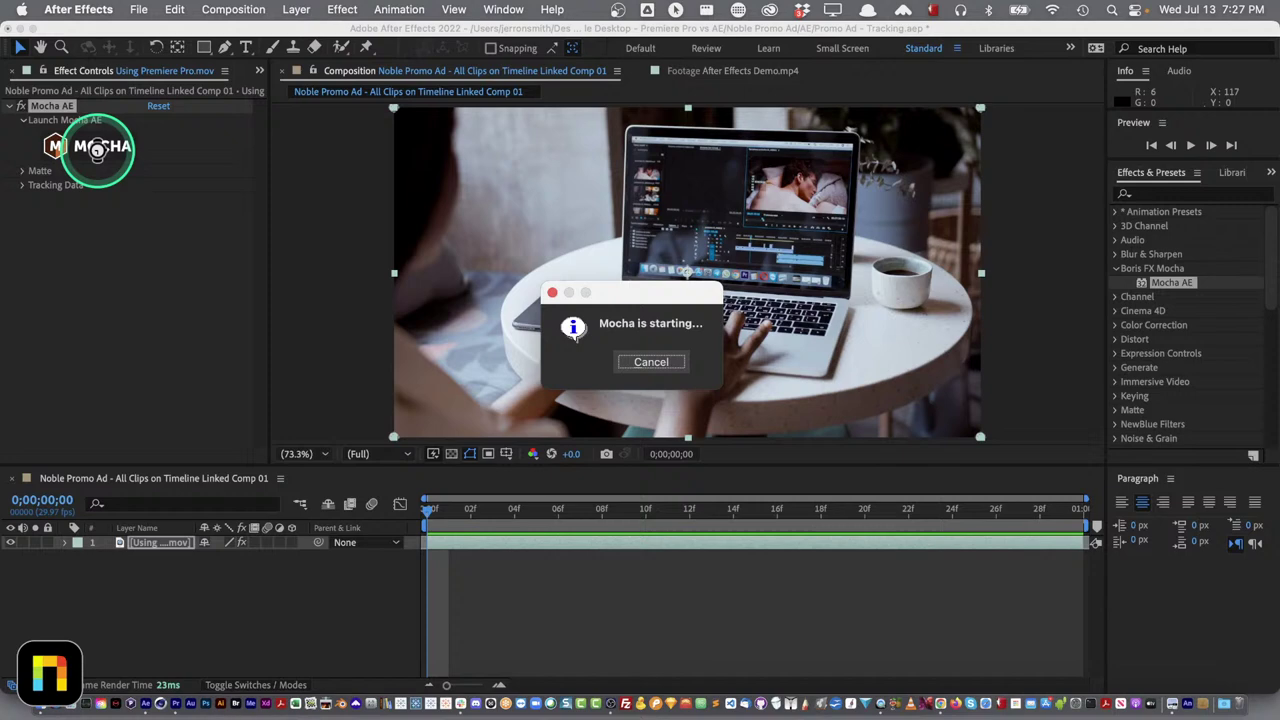
left_click(650, 362)
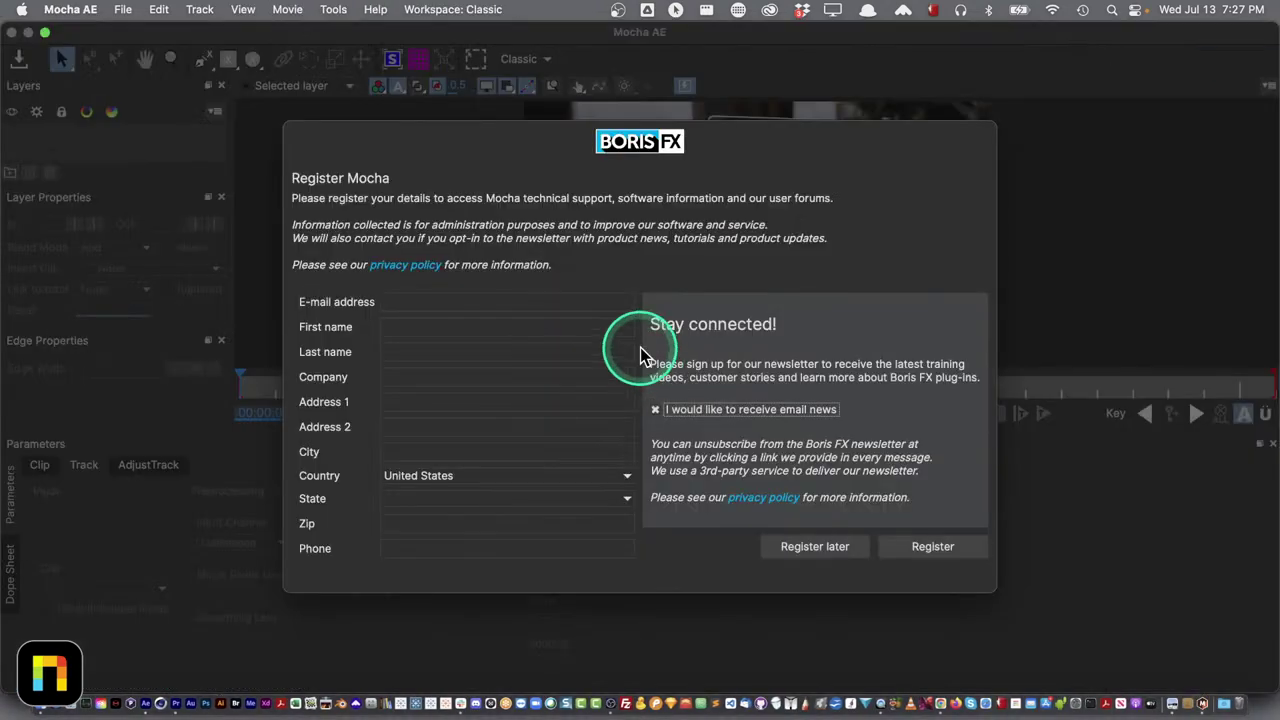
left_click(812, 548)
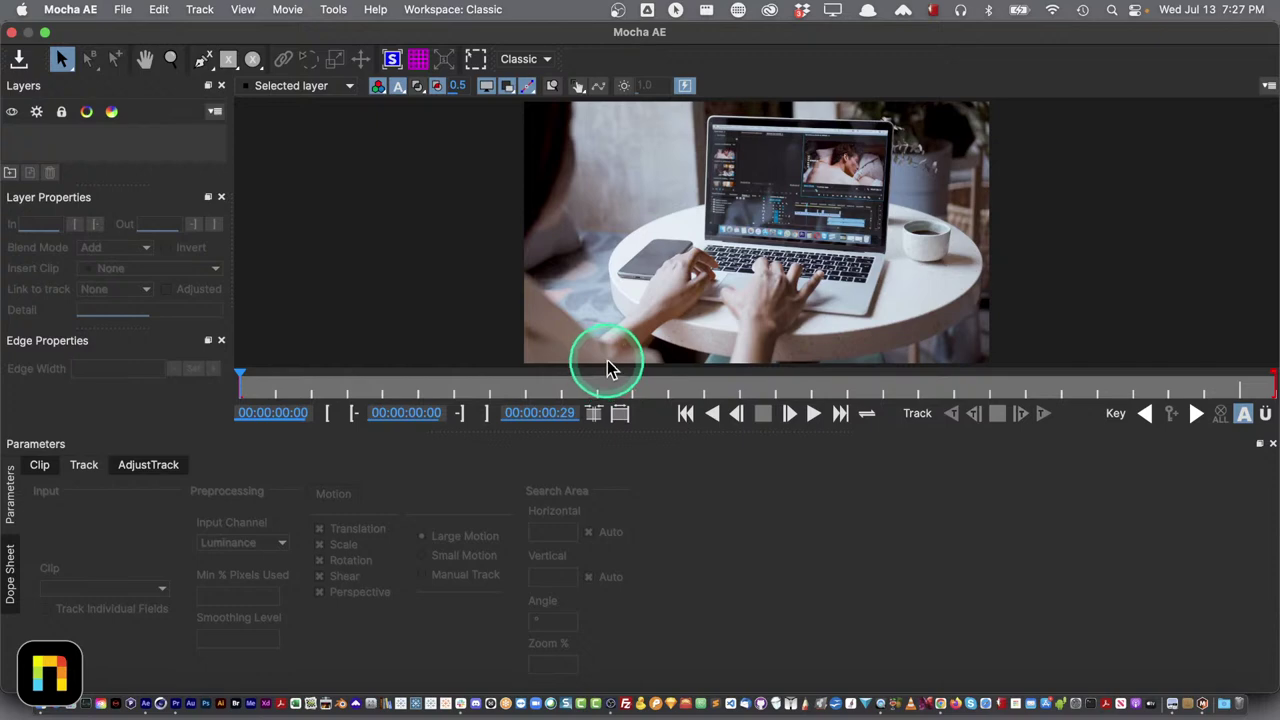
Choose the Classic workspace in Mocha AE
left_click(544, 60)
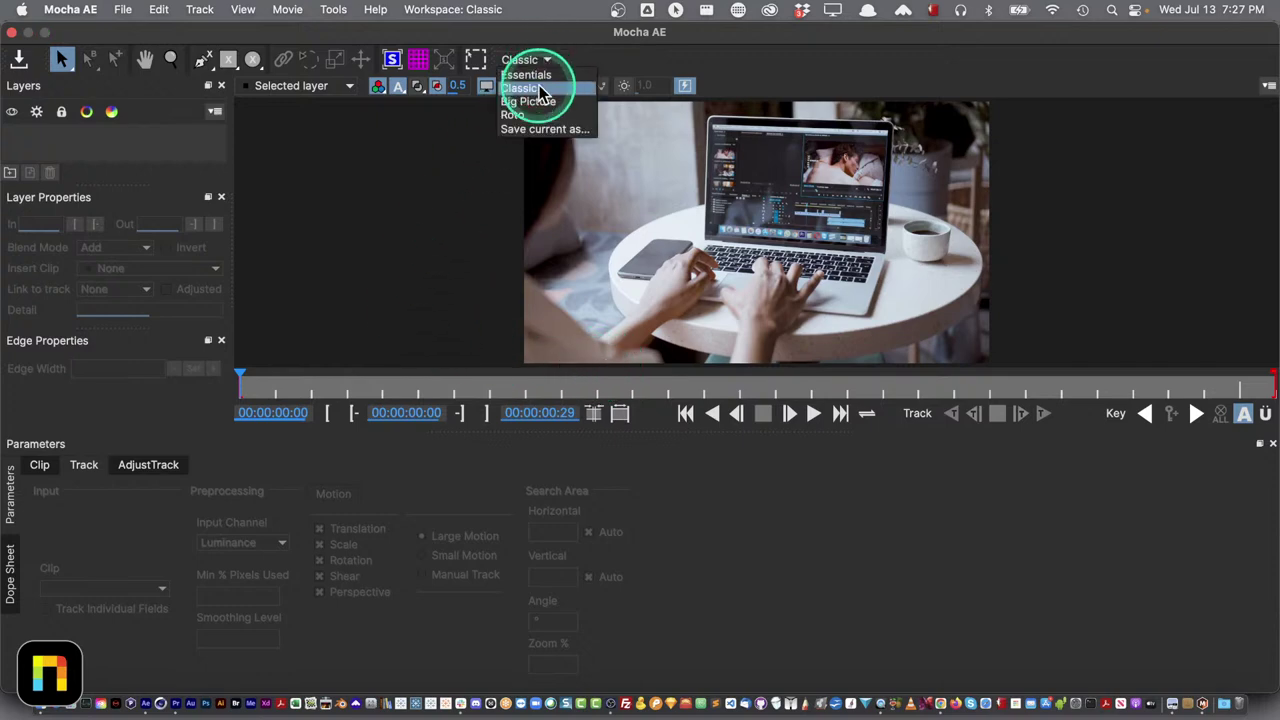
left_click(525, 89)
left_click(386, 412)
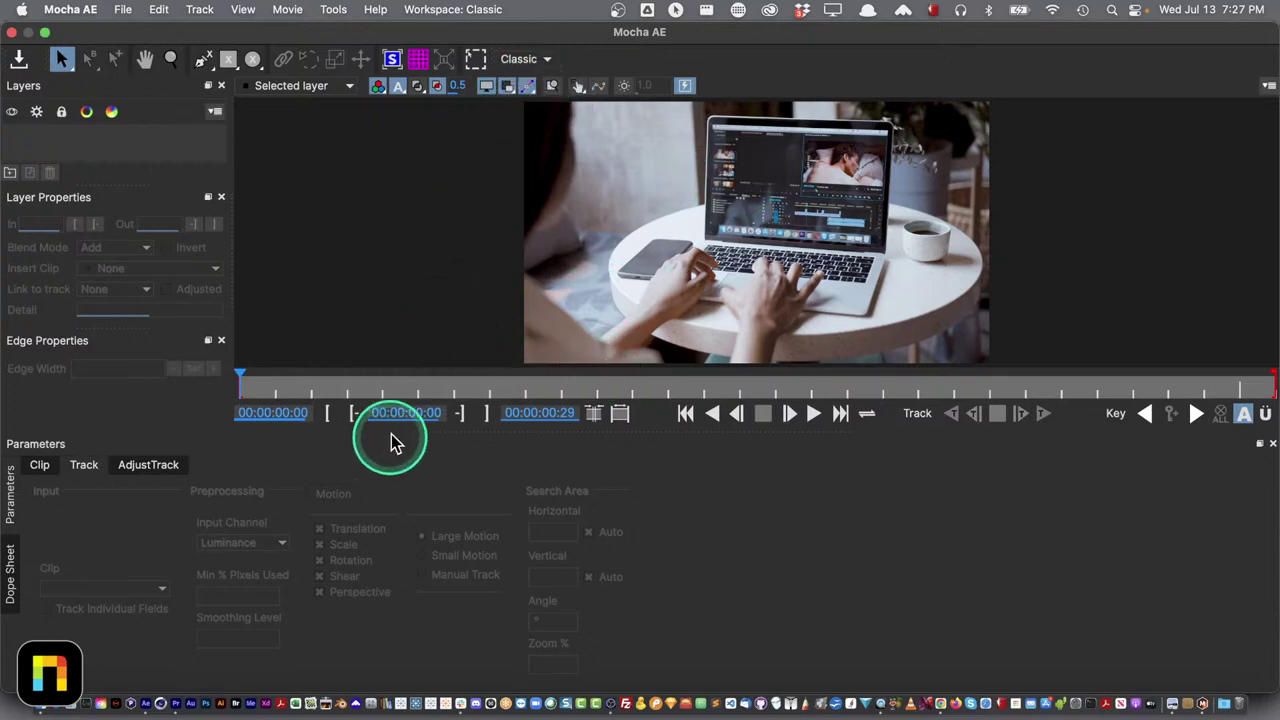
left_click(397, 424)
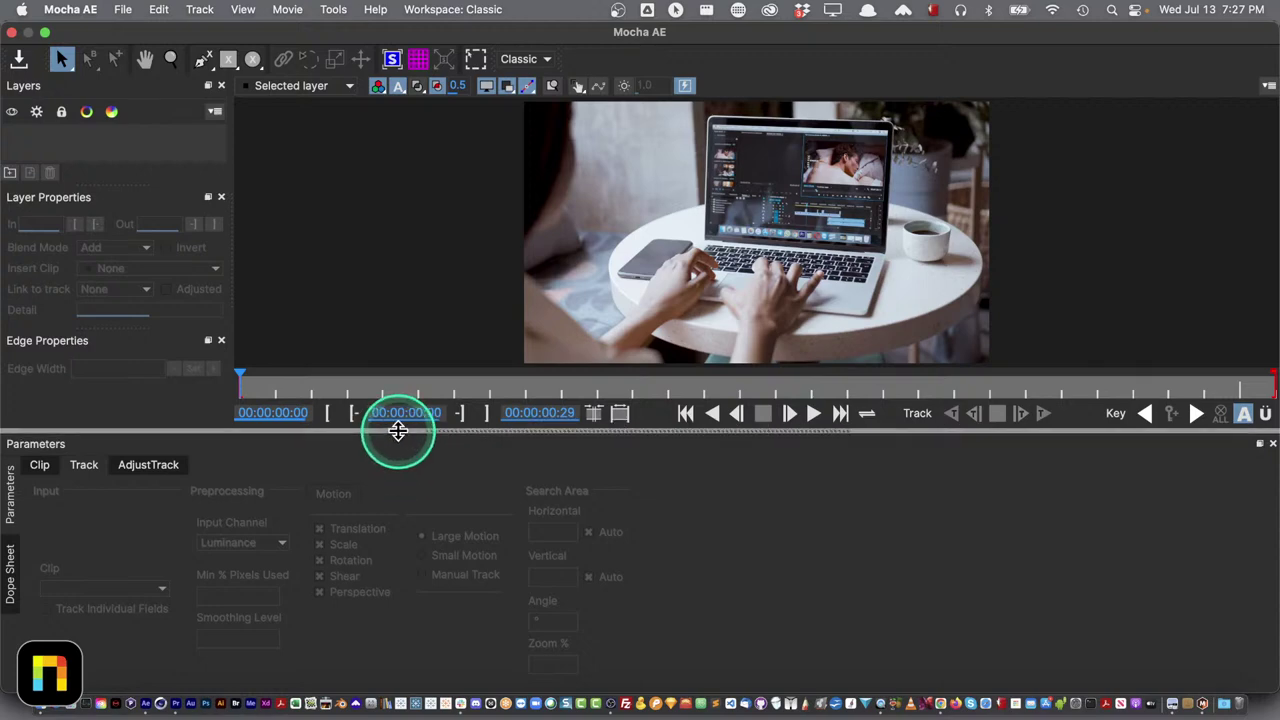
left_click(397, 466)
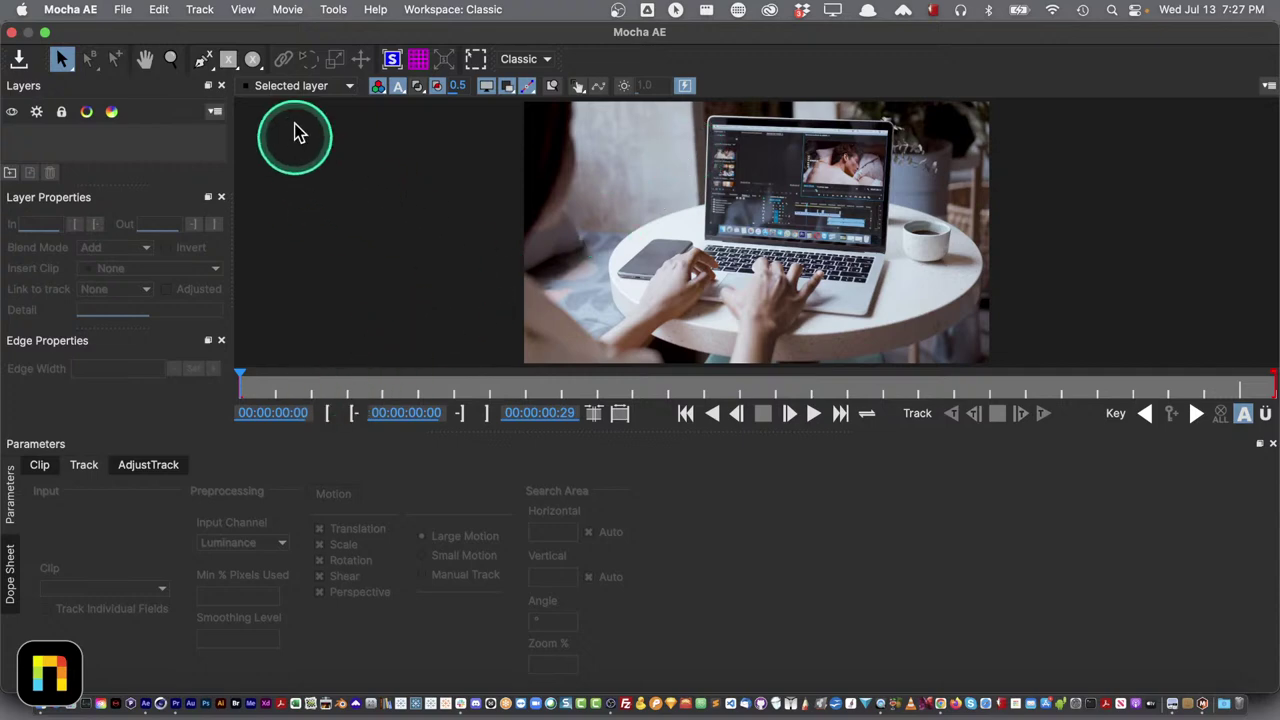
Draw a rectangular X-Spline around the laptop screen and adjust its corner points to follow the screen's outer edges
left_click(226, 59)
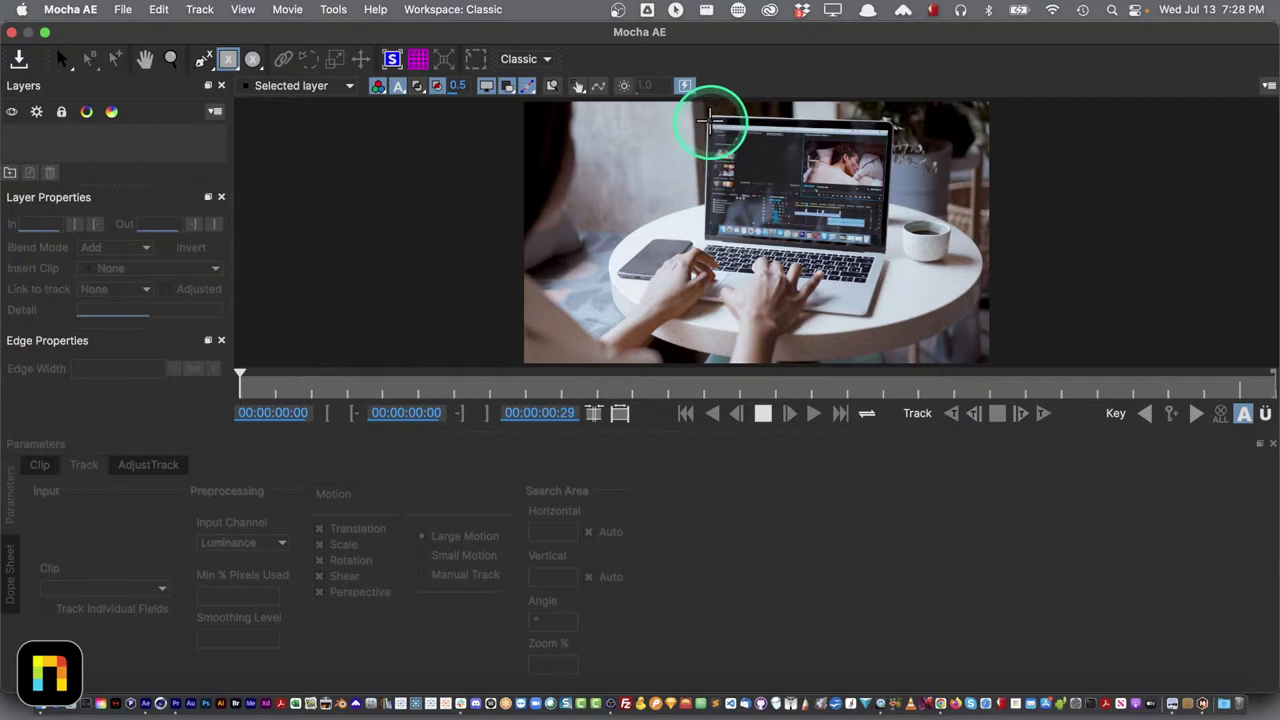
left_click_drag(700, 105, 897, 258)
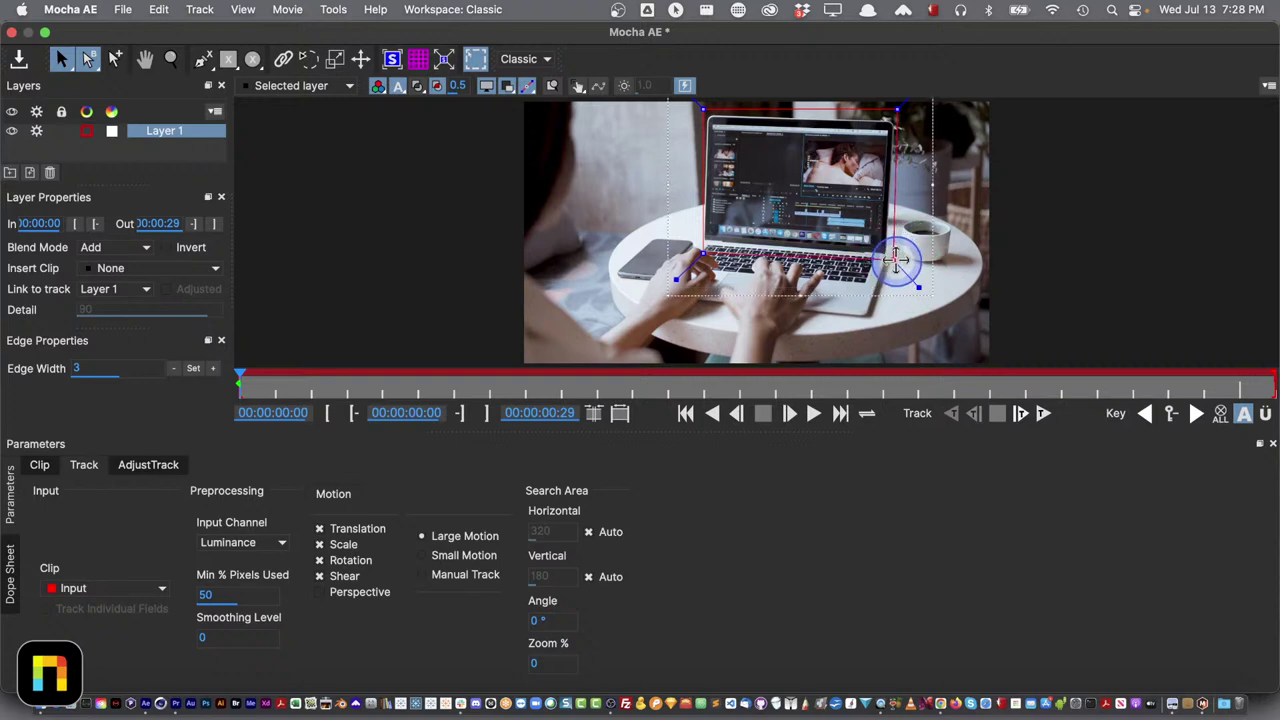
left_click_drag(897, 109, 899, 118)
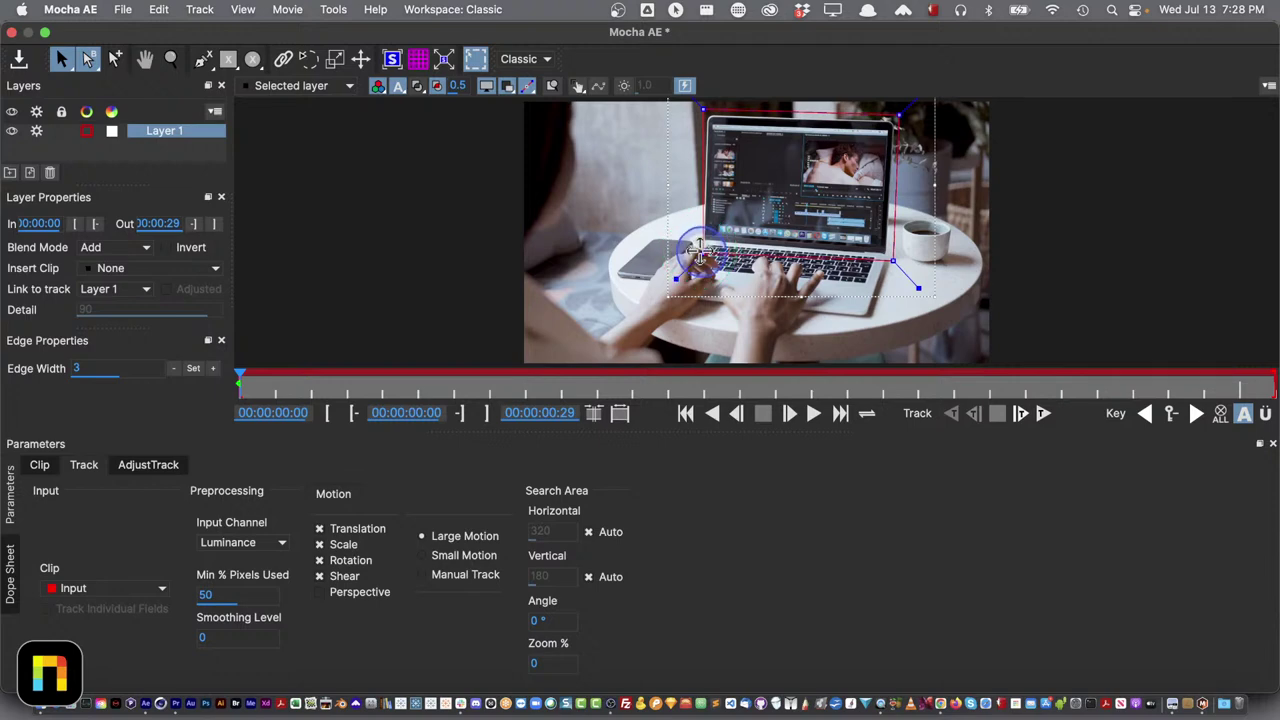
left_click_drag(674, 274, 663, 271)
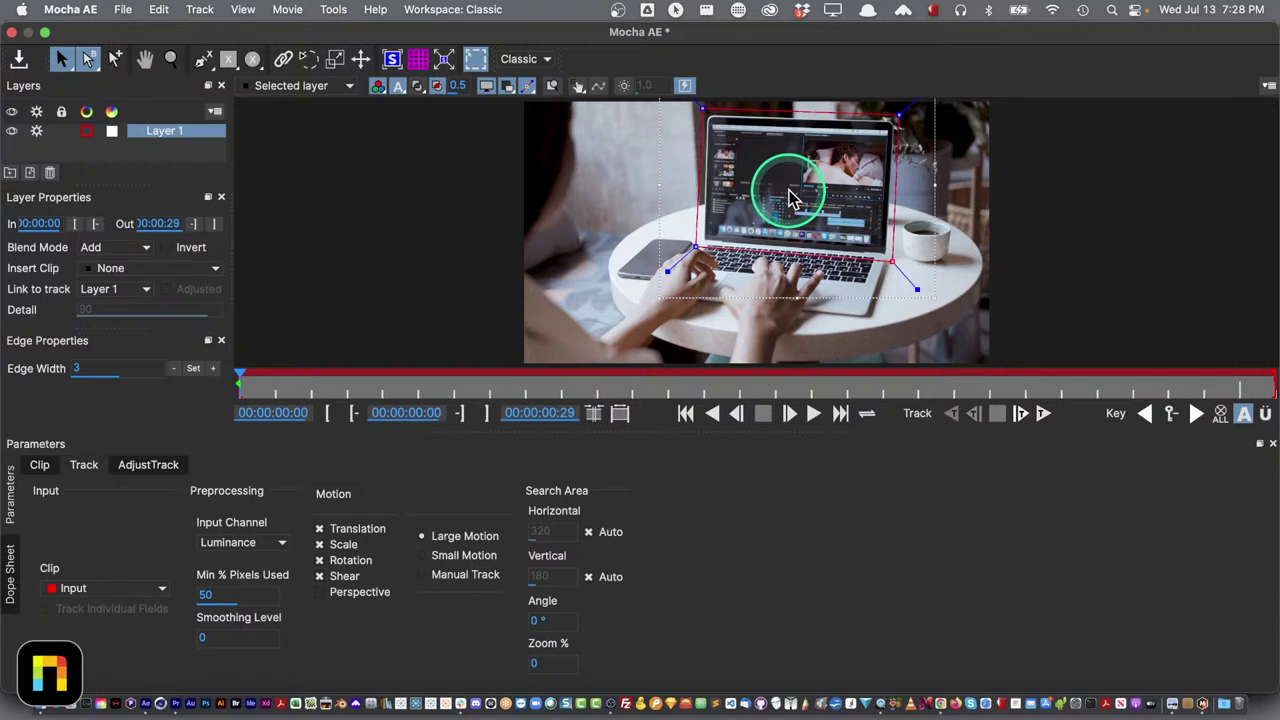
left_click_drag(893, 124, 903, 115)
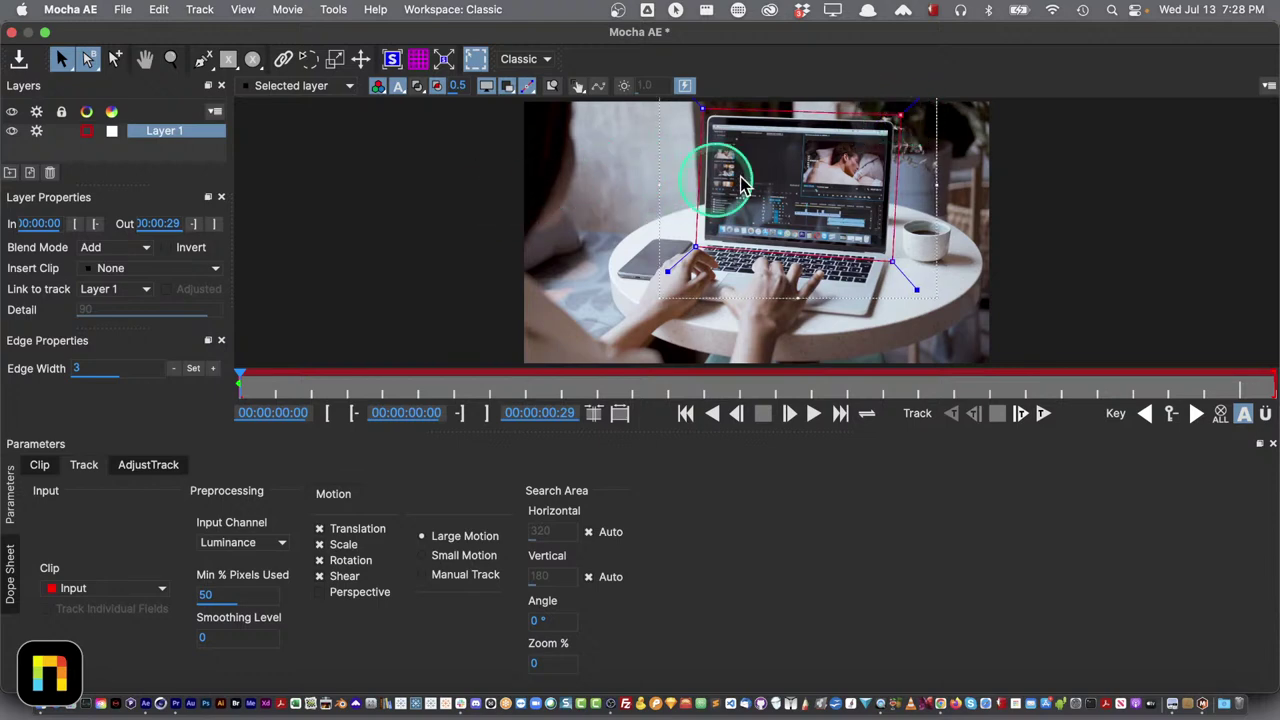
Show the planar surface and align its upper-left corner with the upper-left corner of the laptop display
left_click(391, 60)
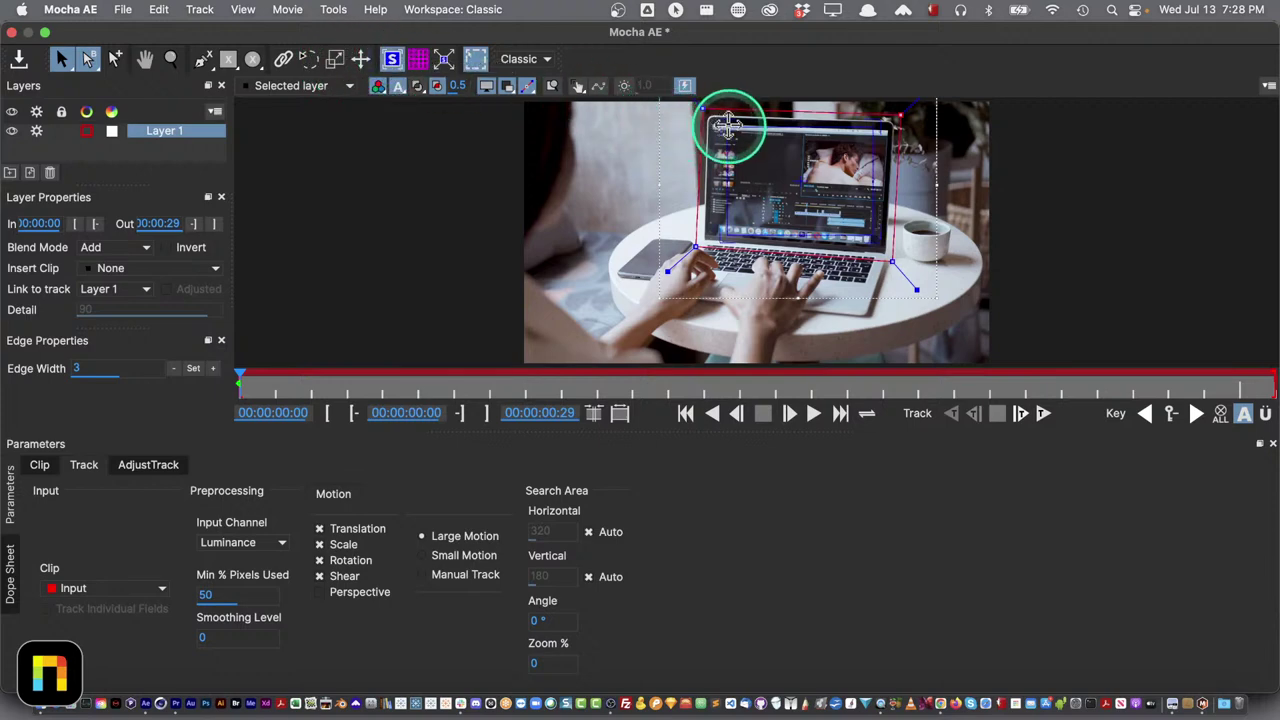
left_click_drag(727, 127, 703, 109)
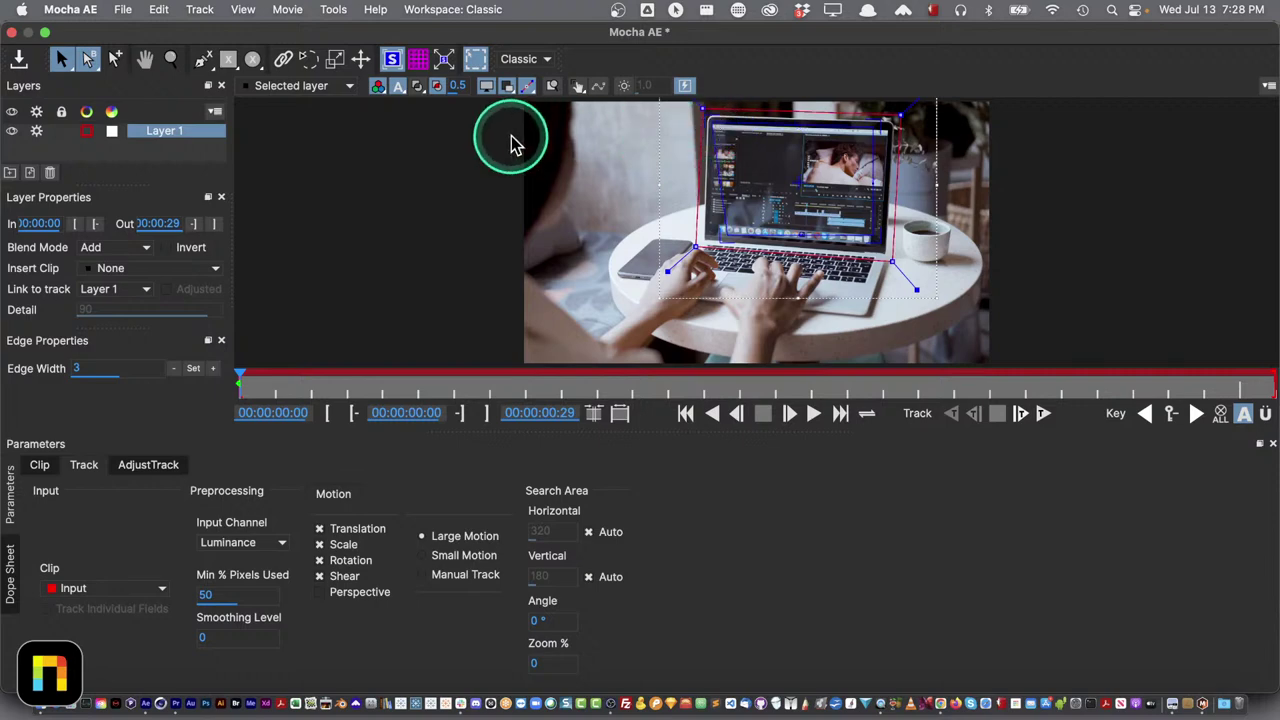
left_click(172, 60)
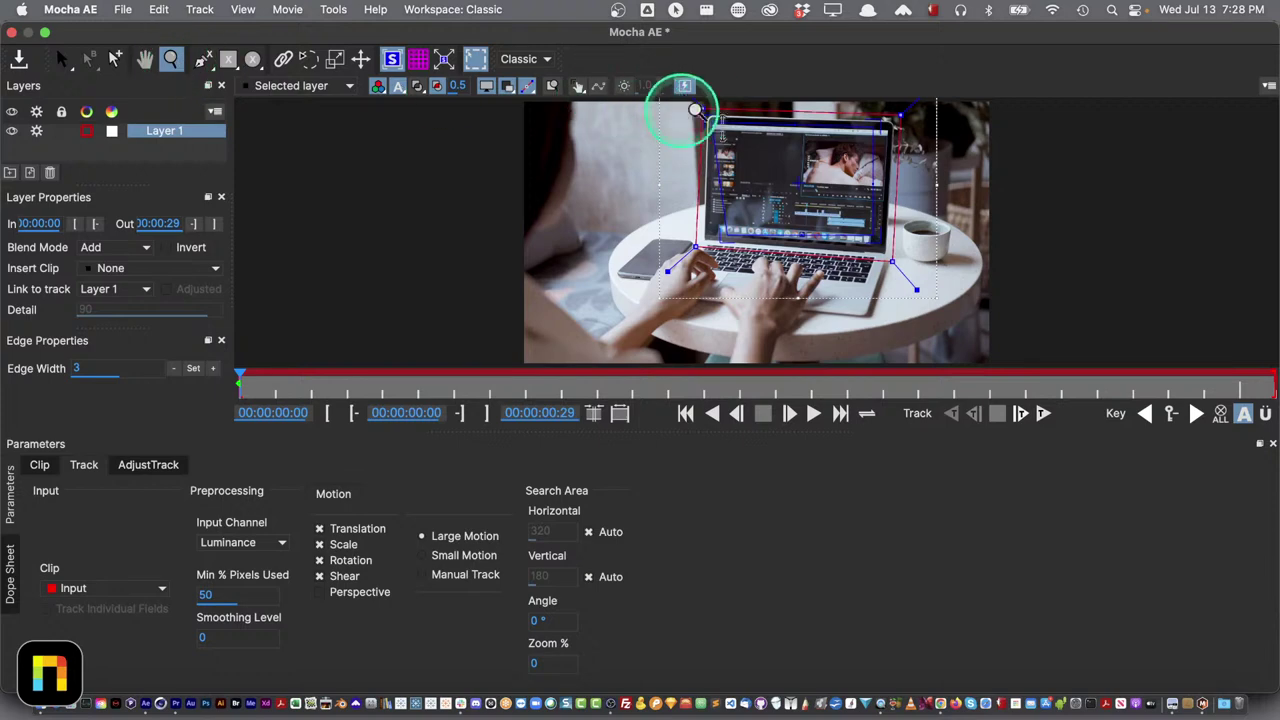
left_click_drag(729, 134, 775, 134)
left_click(230, 112)
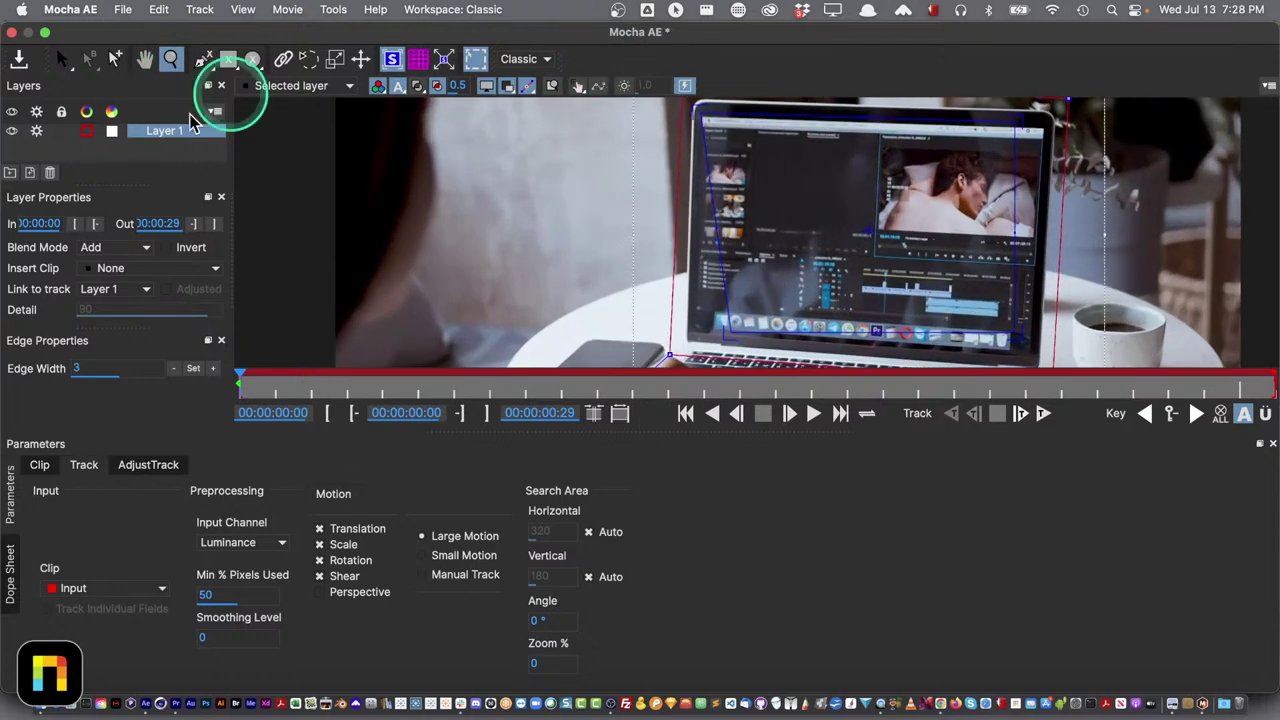
left_click(614, 143)
left_click(703, 130)
right_click(677, 114)
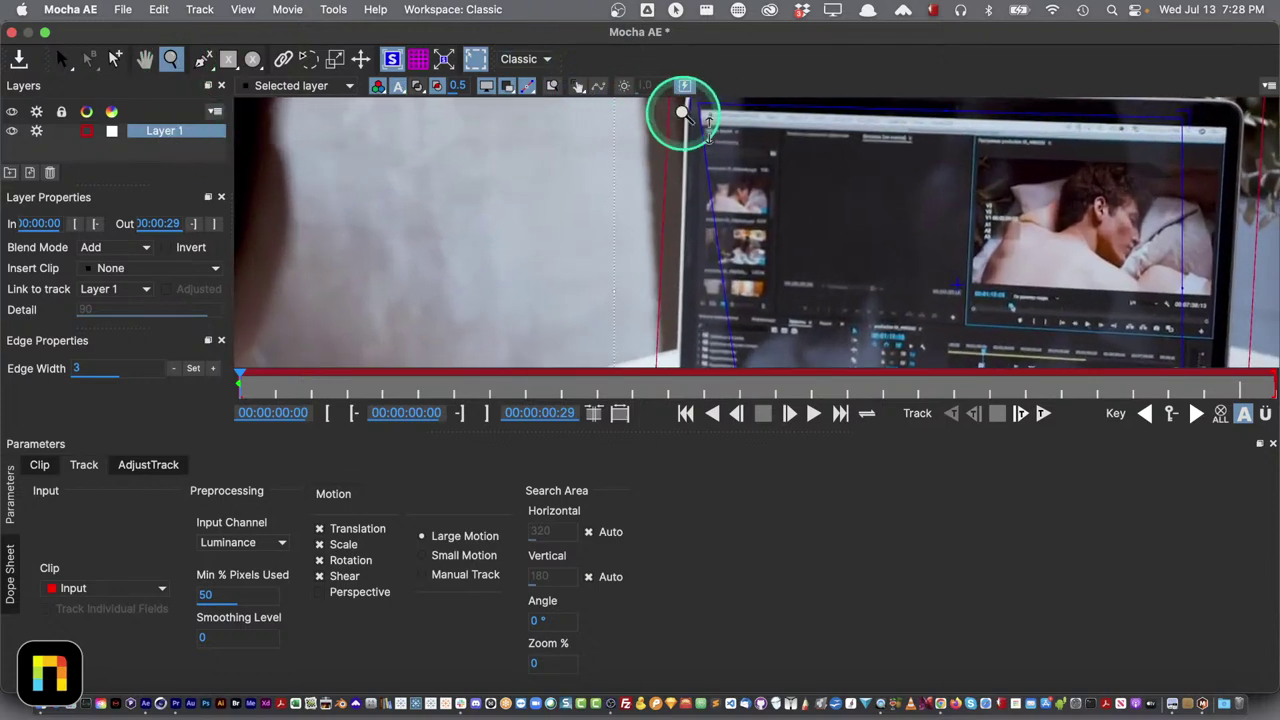
left_click(663, 106)
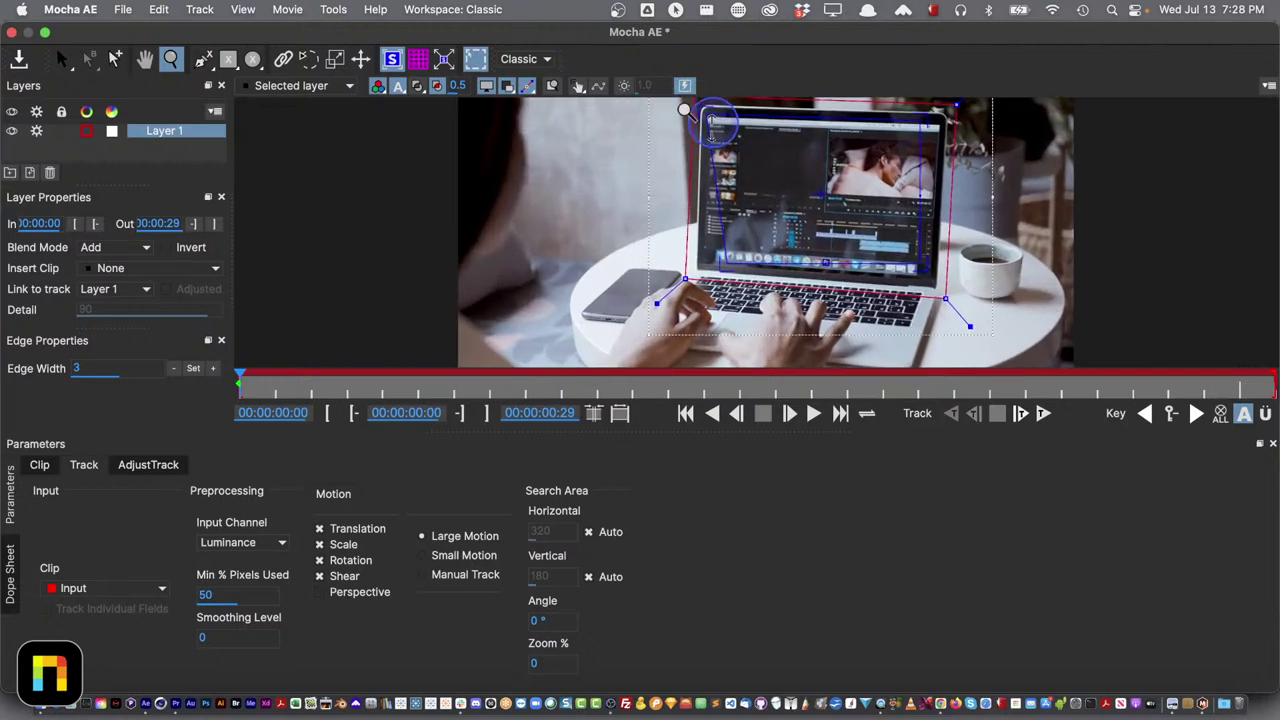
left_click(708, 177)
left_click(729, 135)
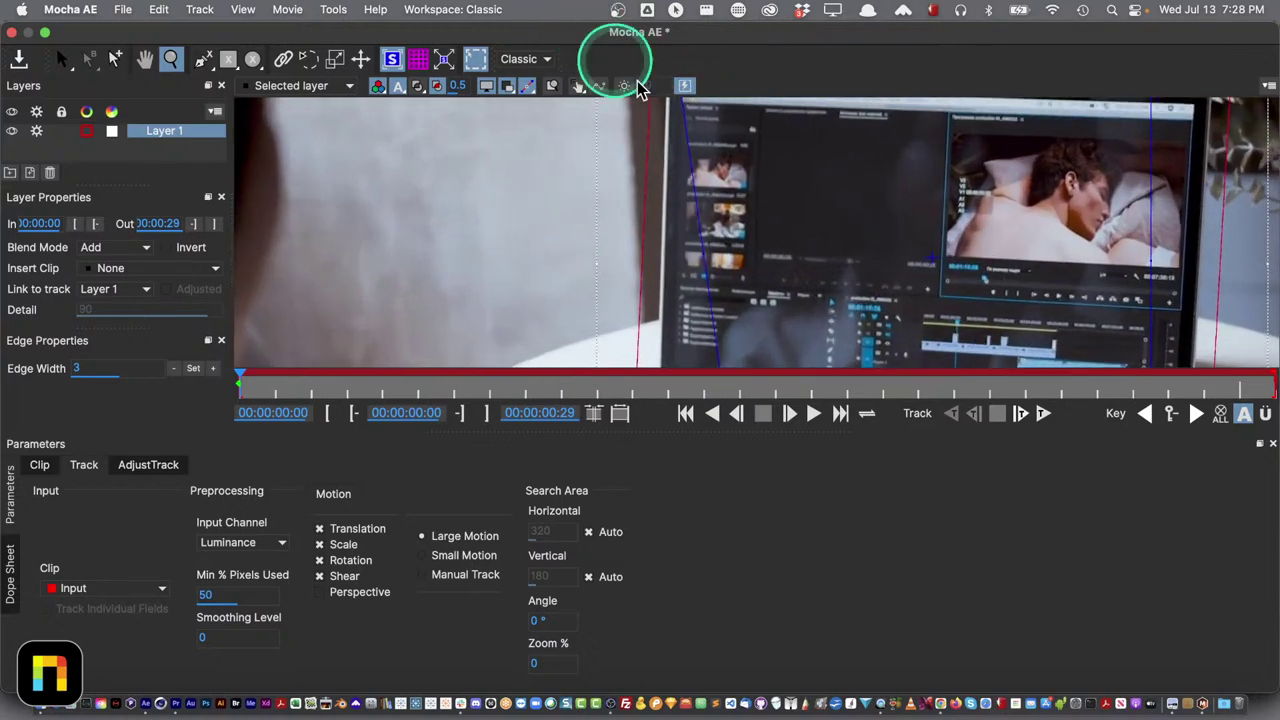
left_click(706, 131)
left_click(61, 58)
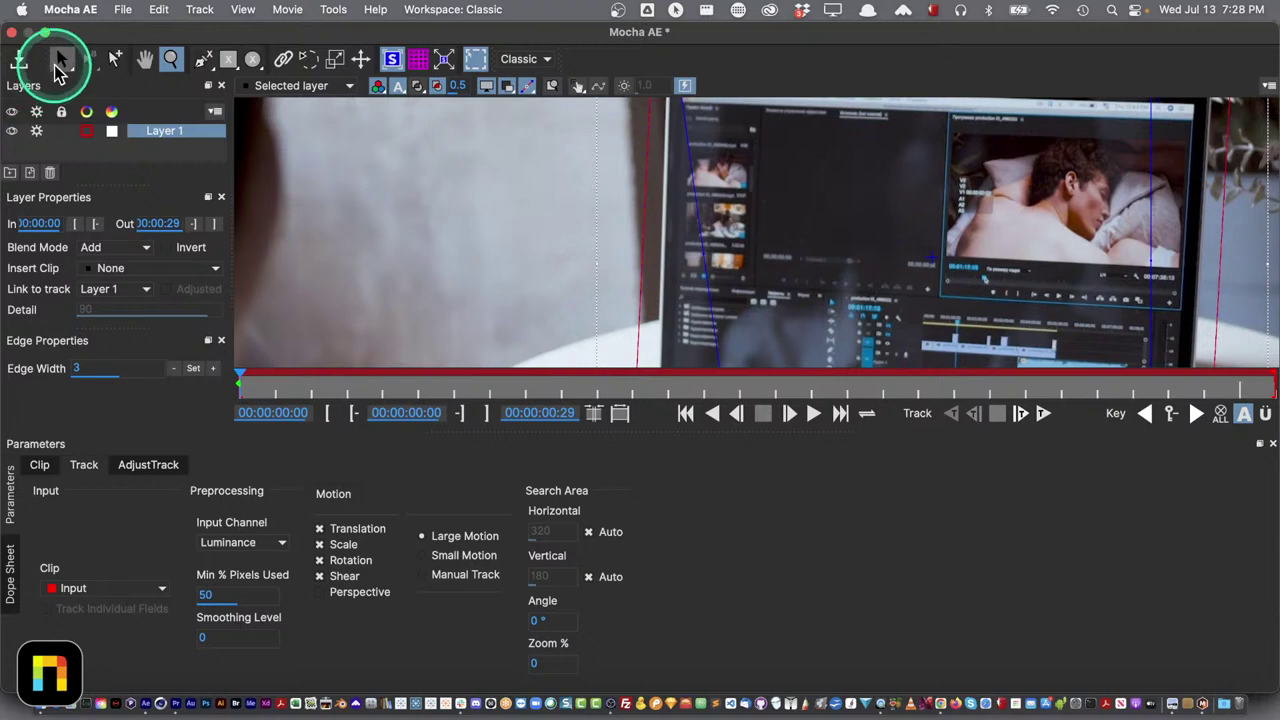
left_click(660, 163)
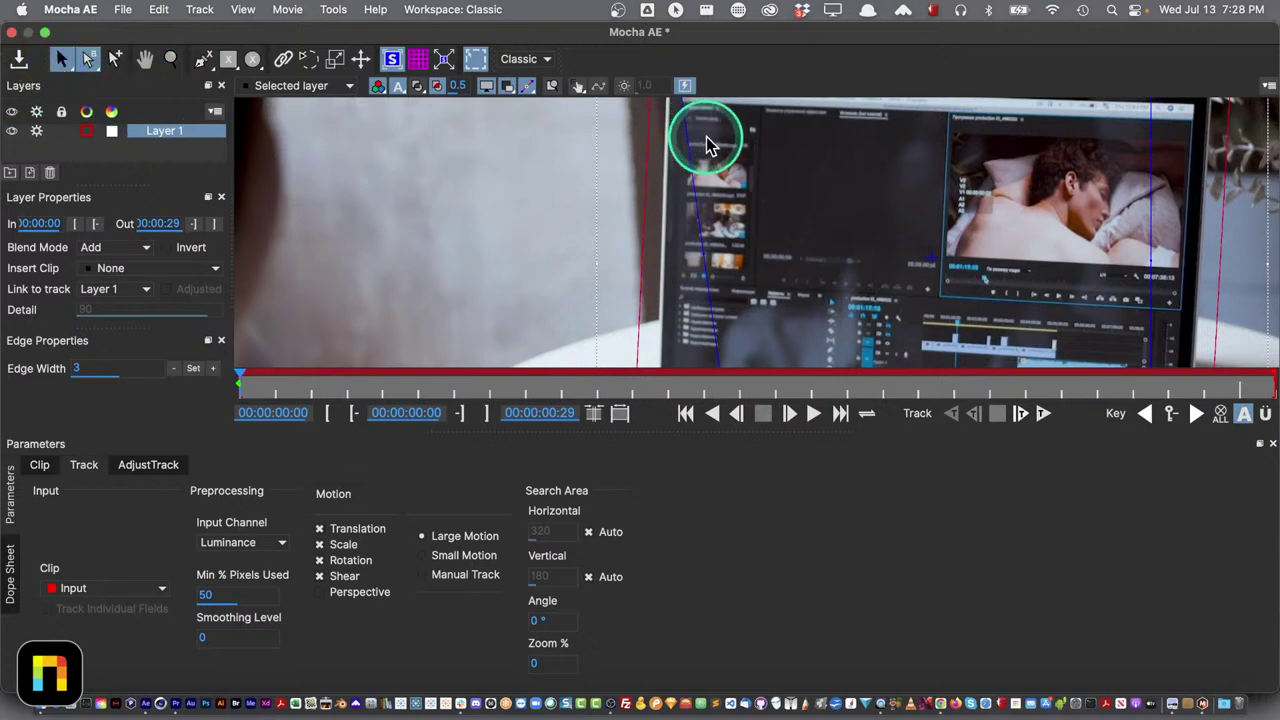
key("x")
left_click_drag(706, 136, 688, 205)
key("z")
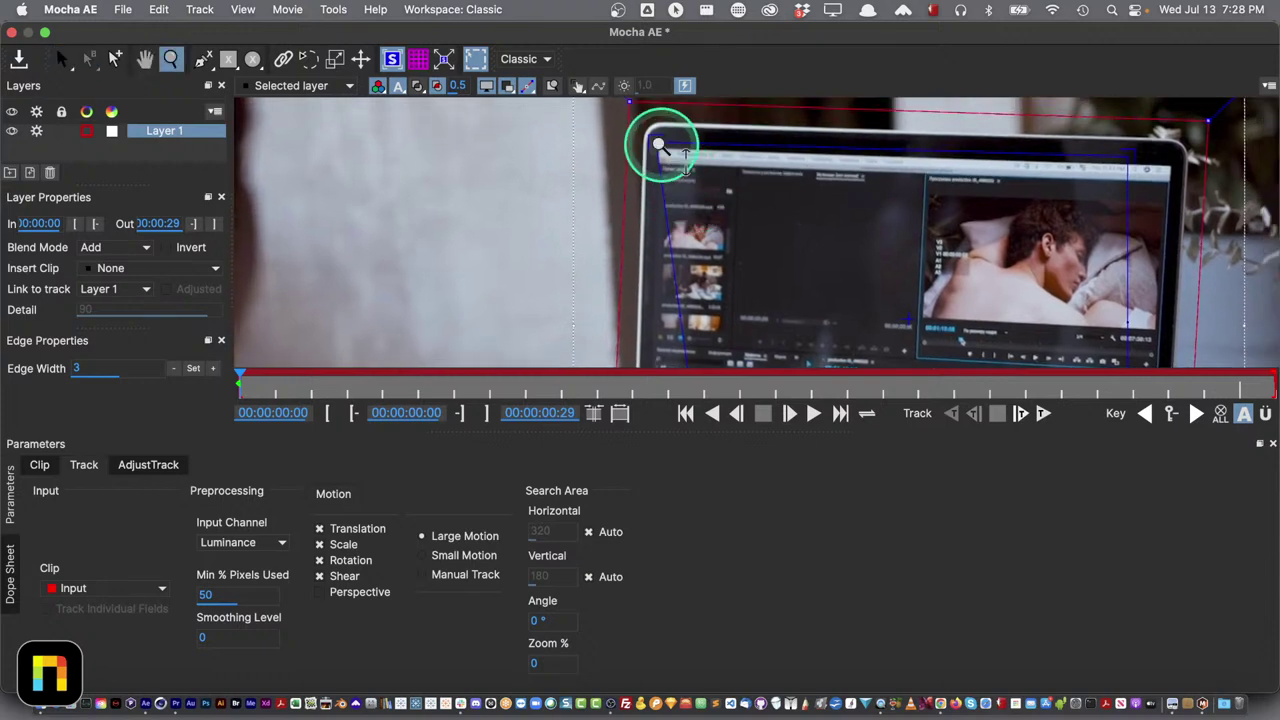
left_click(660, 133)
key("s")
left_click(651, 141)
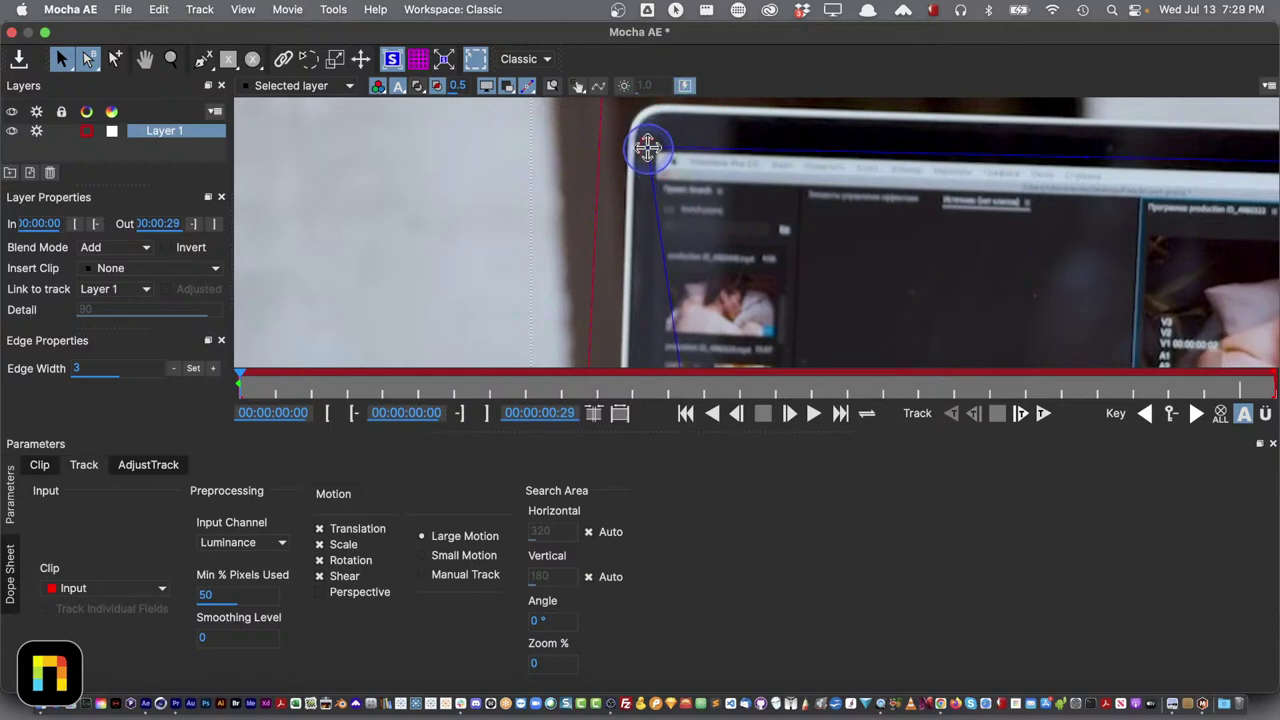
mouse_move(648, 148)
left_mouse_down()
mouse_move(700, 197)
mouse_move(631, 143)
mouse_move(648, 148)
left_mouse_up()
Align the planar surface's upper-right corner with the upper-right corner of the laptop display
key("x")
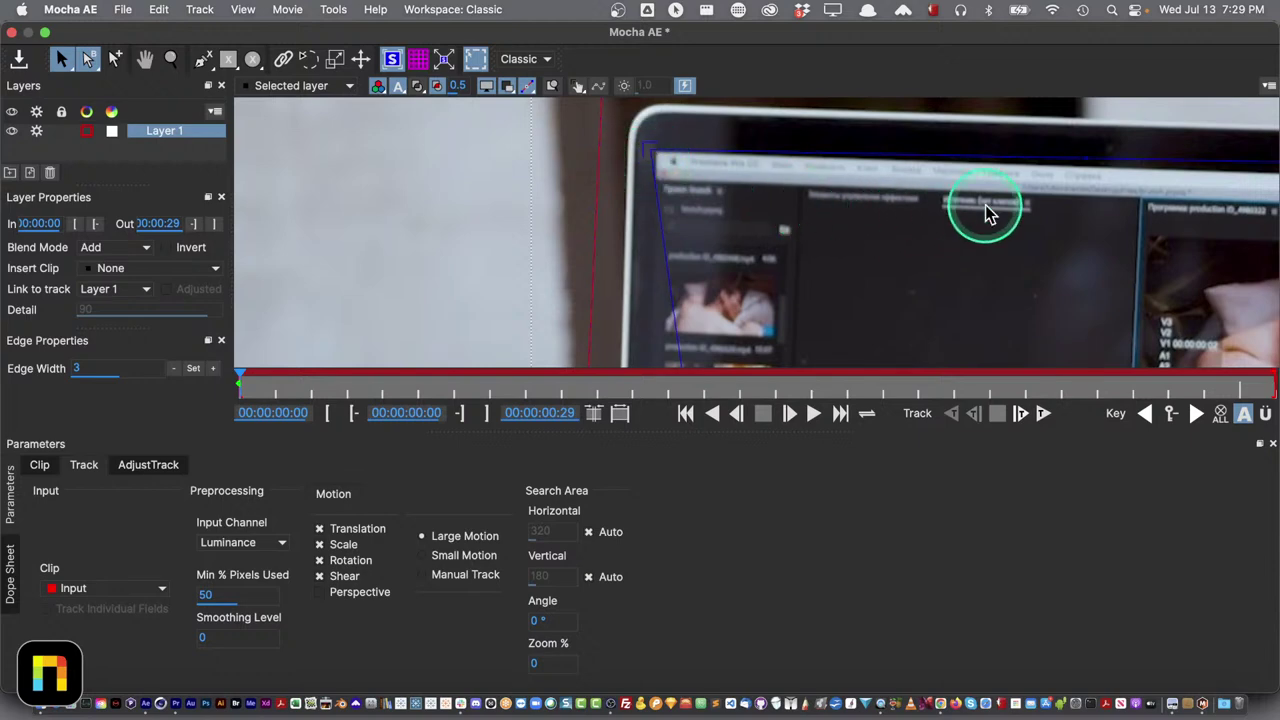
left_click_drag(1071, 203, 431, 205)
key("s")
left_click(738, 168)
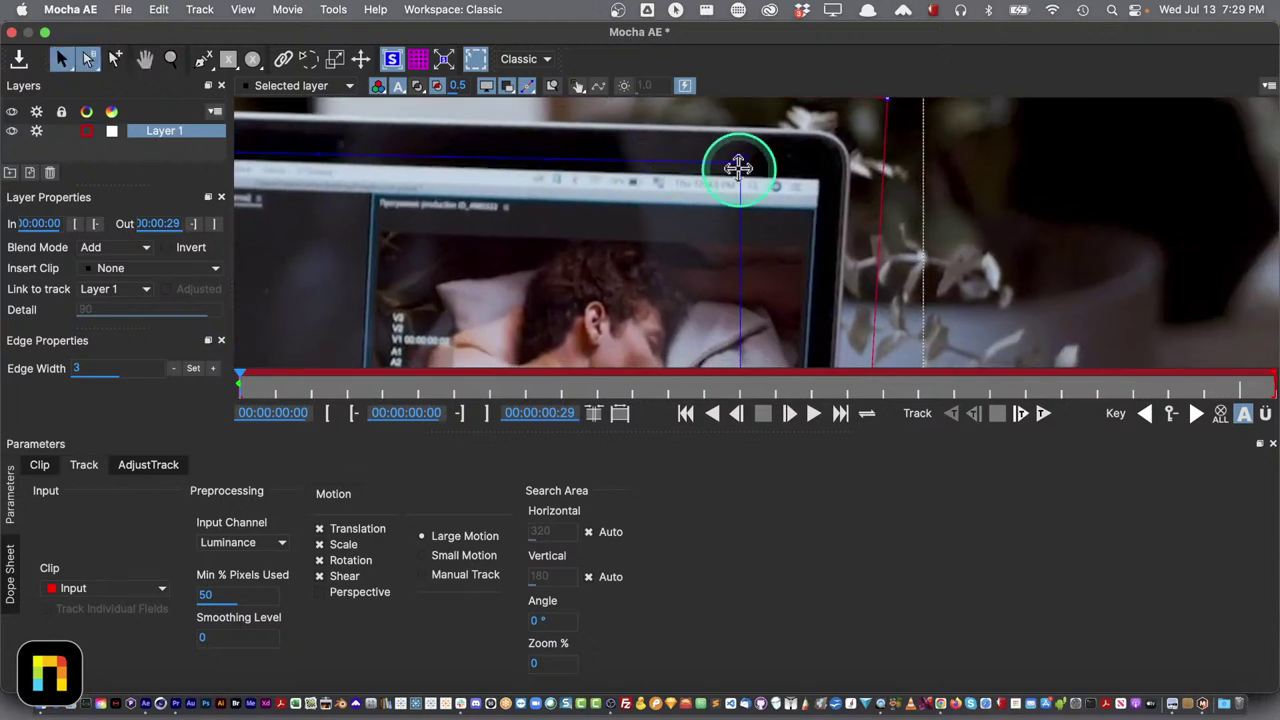
left_click_drag(738, 163, 818, 178)
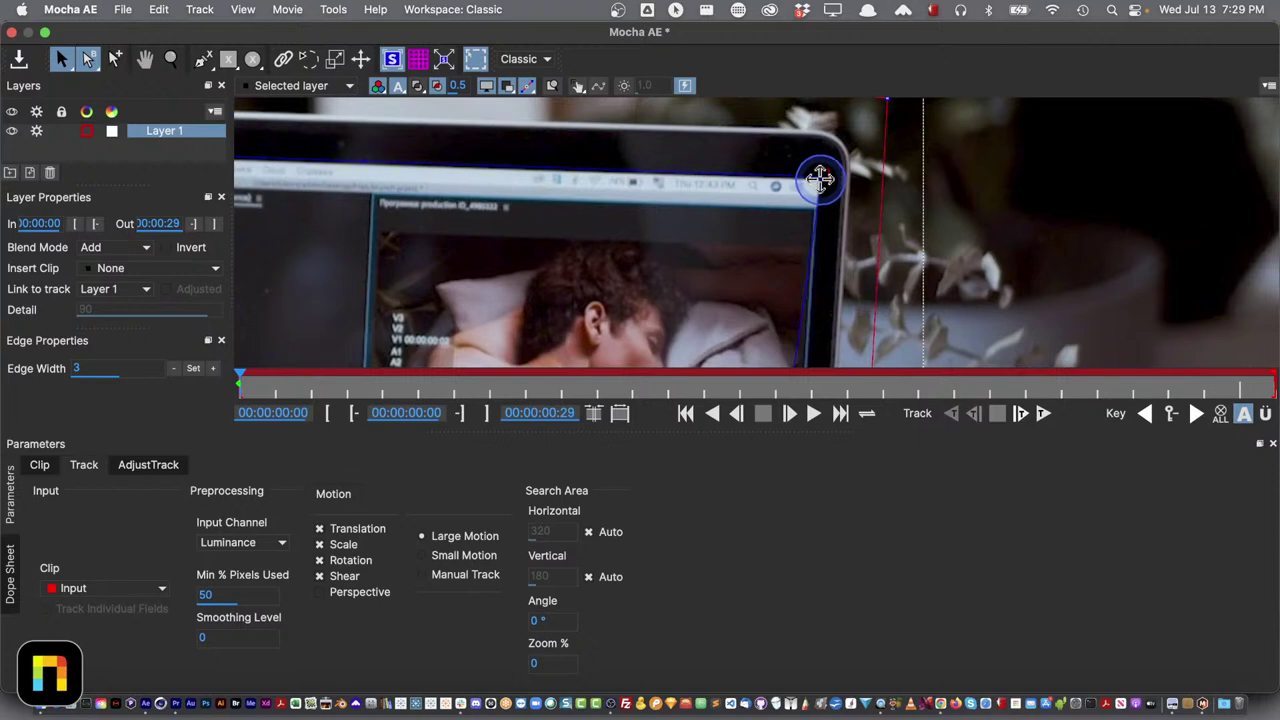
Align the planar surface's lower-right corner with the lower-right corner of the laptop display
key("x")
left_click_drag(794, 191, 609, 228)
key("s")
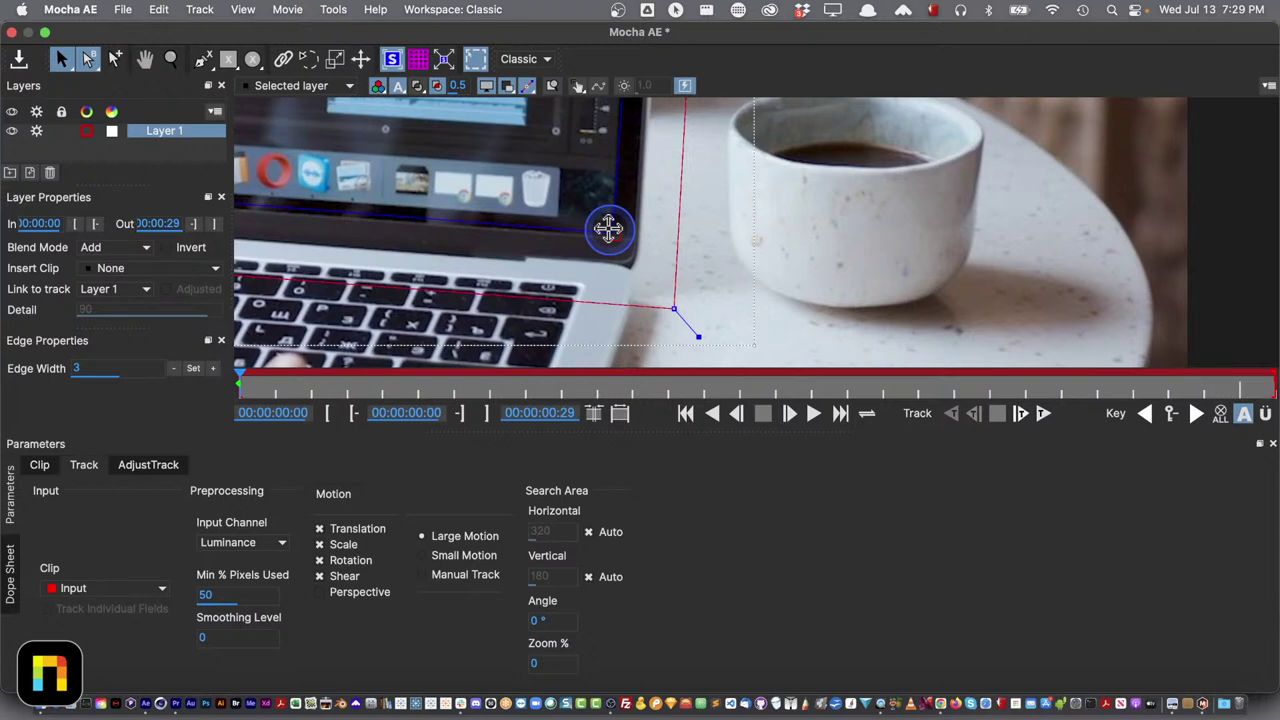
left_click_drag(607, 232, 610, 239)
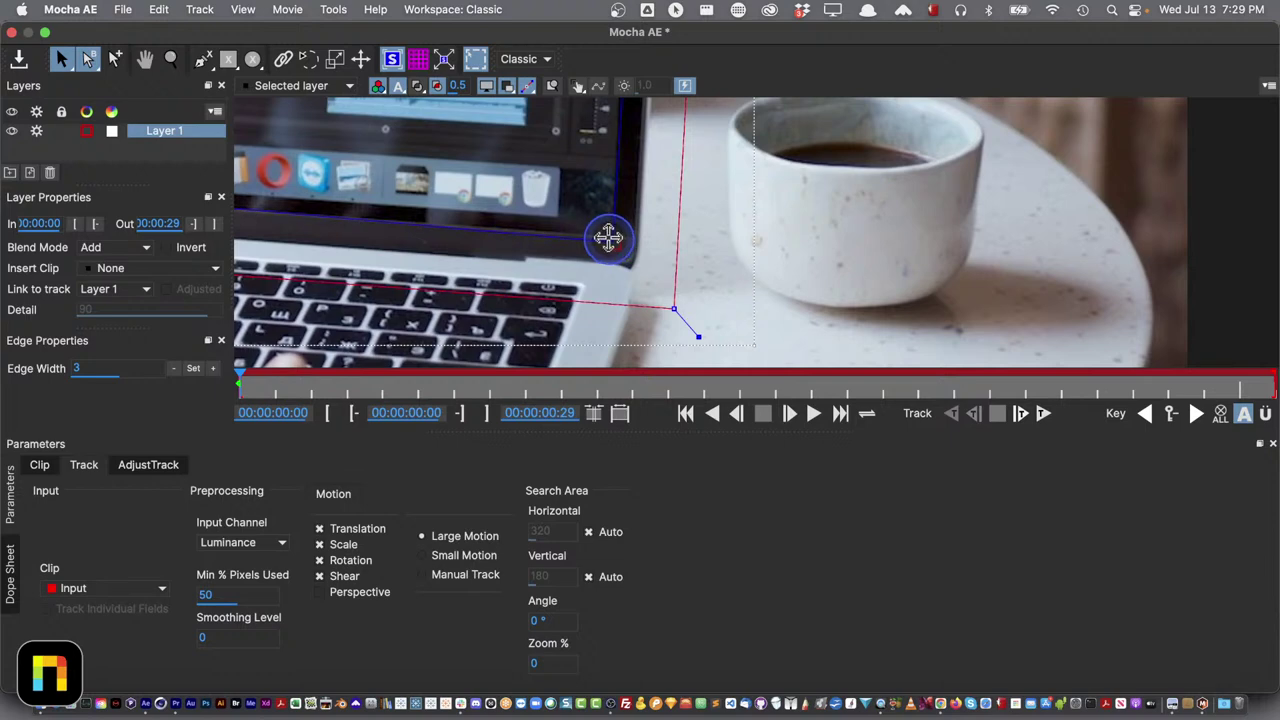
Align the planar surface's lower-left corner with the lower-left corner of the laptop display and fit the whole frame in view
key("x")
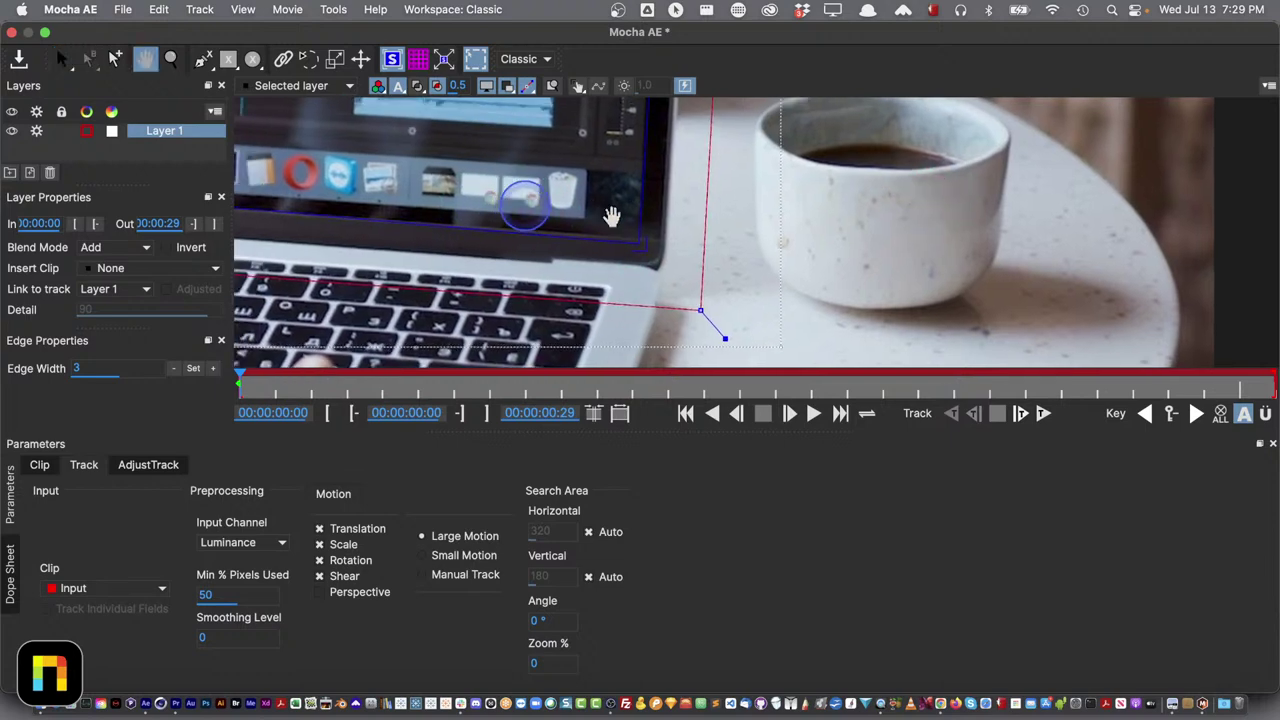
left_click_drag(617, 225, 1100, 236)
key("s")
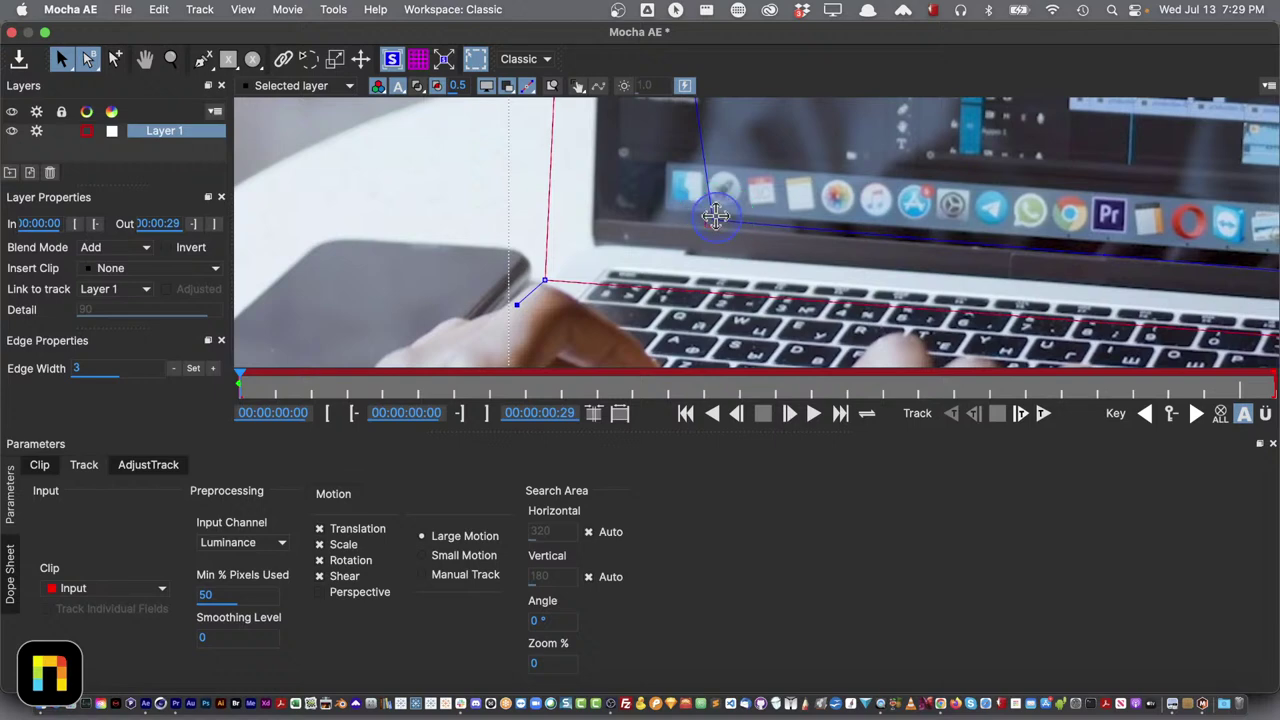
left_click_drag(608, 228, 594, 220)
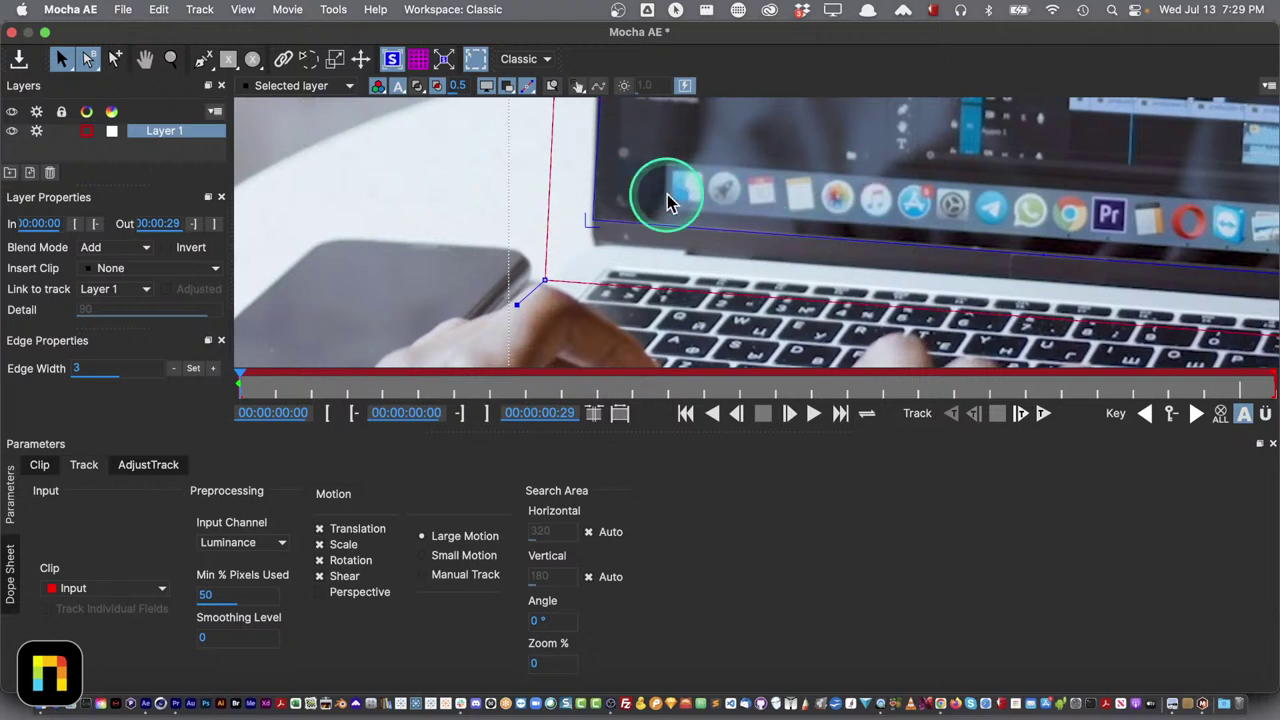
key("f")
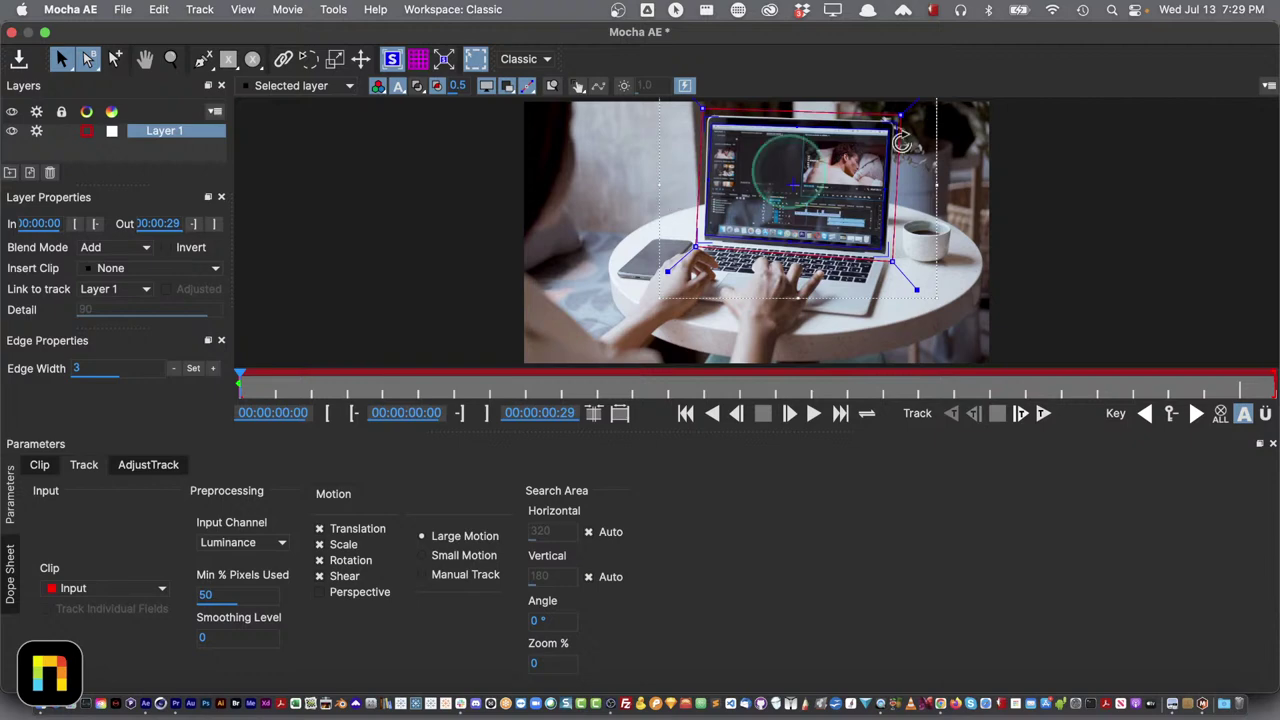
Insert the Grid8x8 clip into Layer 1's surface to preview the screen replacement
left_click(134, 289)
left_click(134, 266)
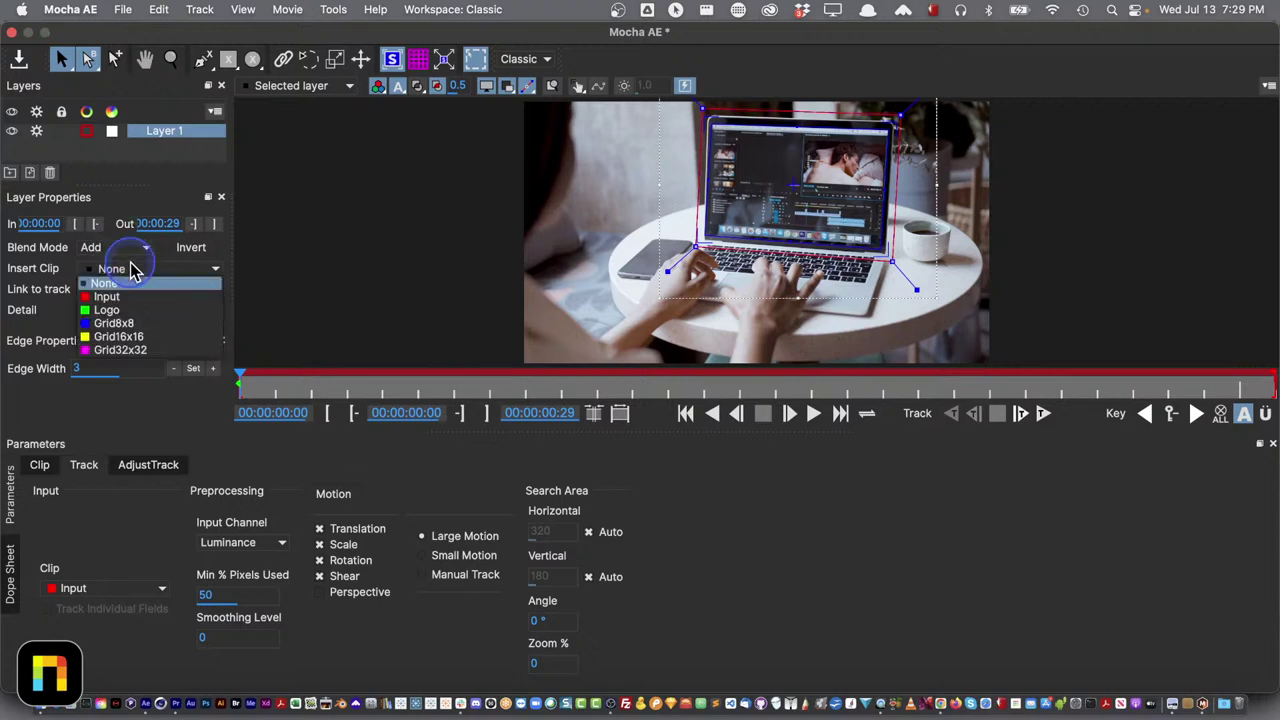
left_click(115, 325)
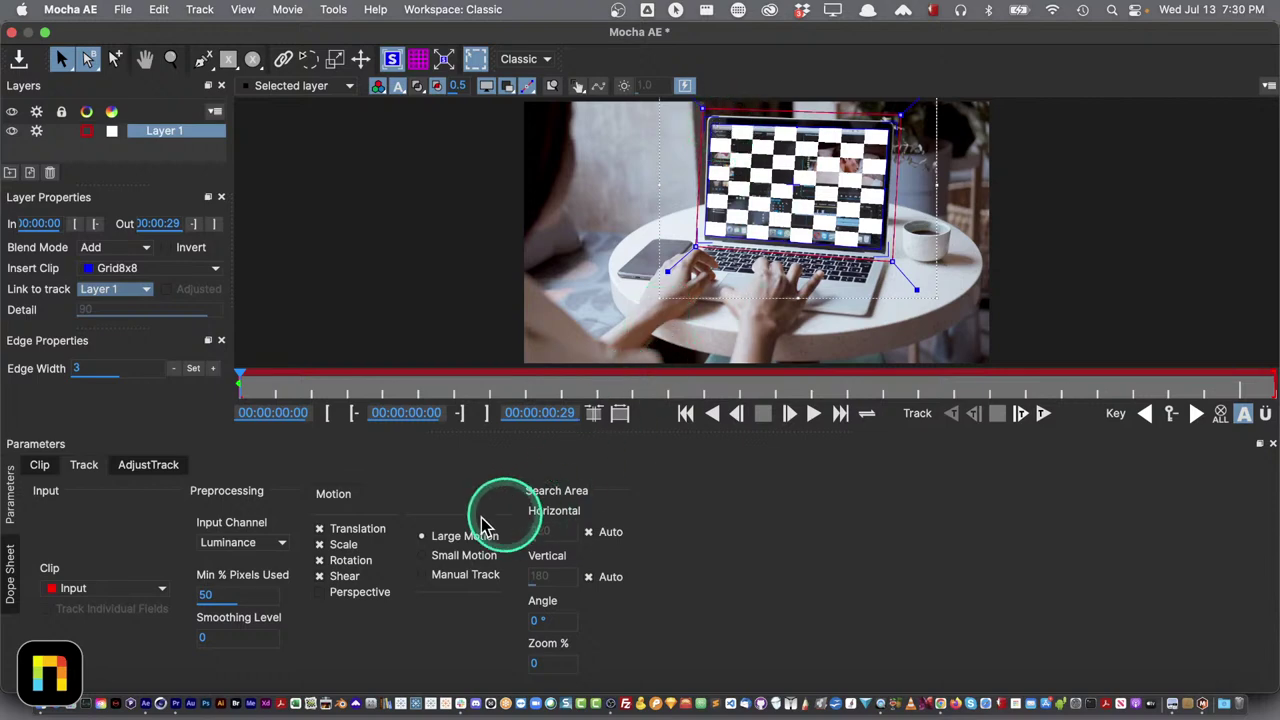
Set the minimum percentage of pixels used to 90 and track Layer 1 forwards through the clip
left_click(214, 594)
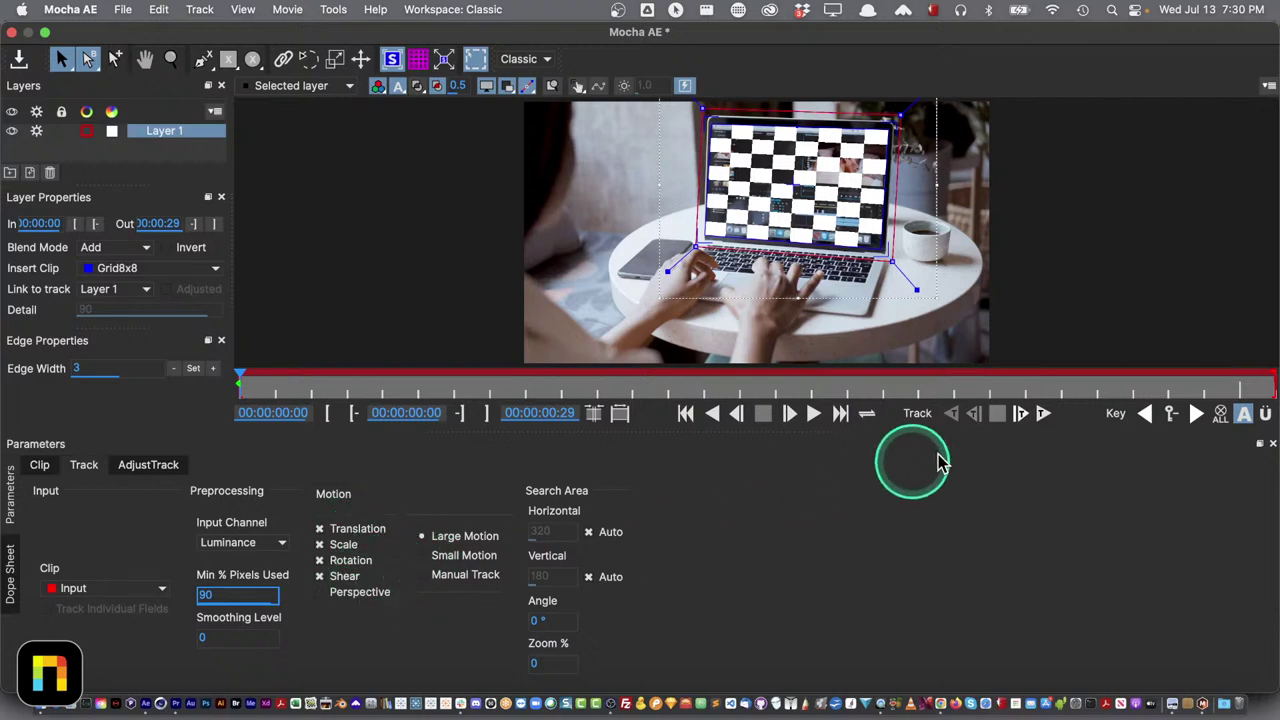
left_click(1043, 414)
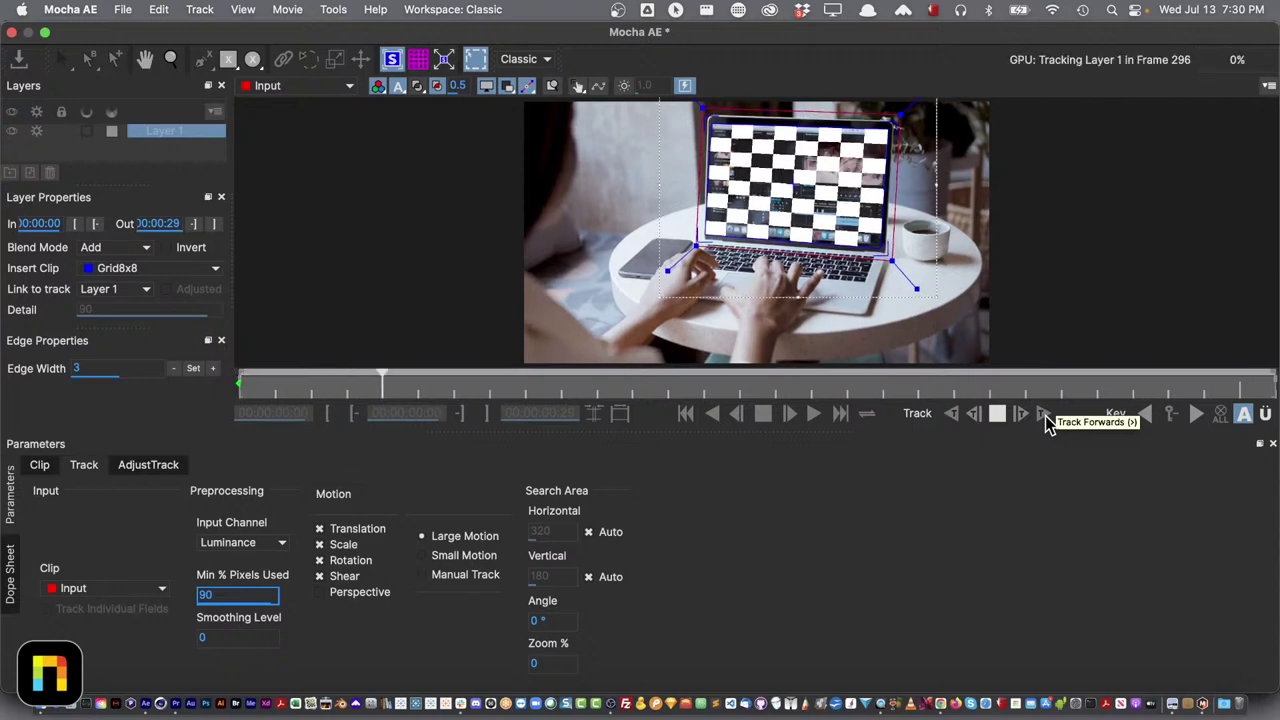
left_click(1045, 416)
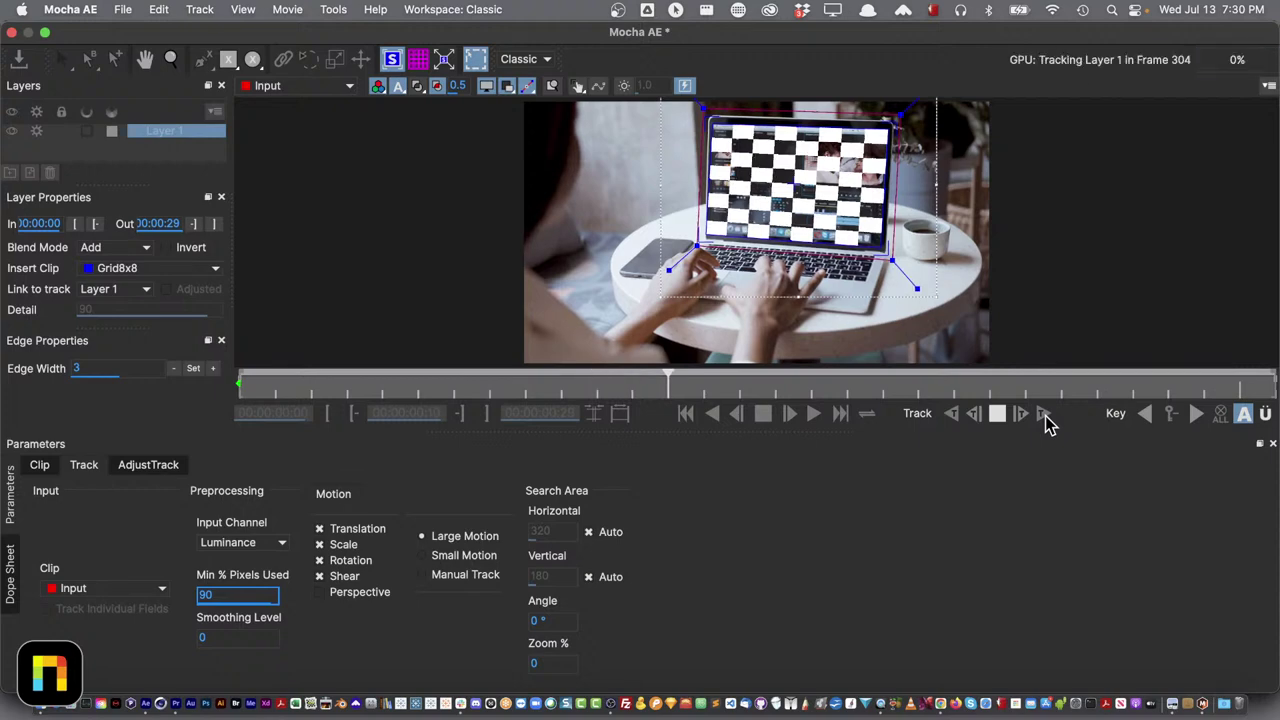
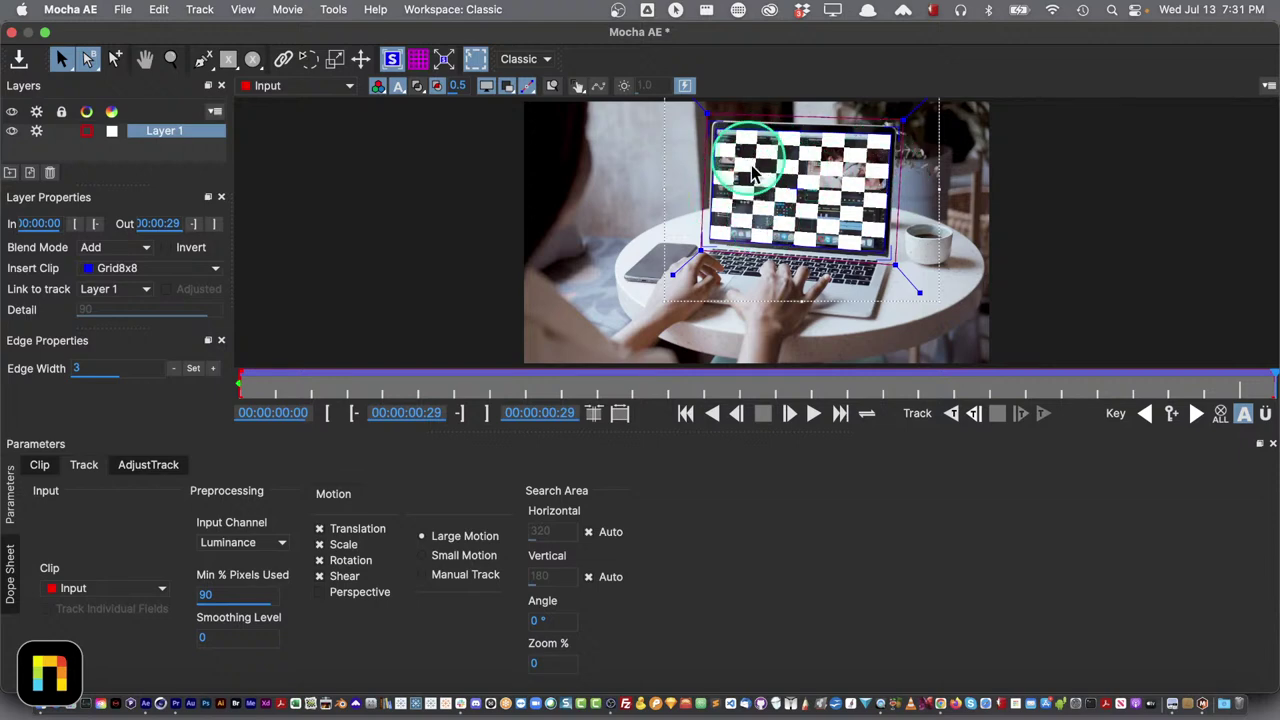
Rename the tracked layer as screen, then save the Mocha project and return to After Effects
double_click(170, 138)
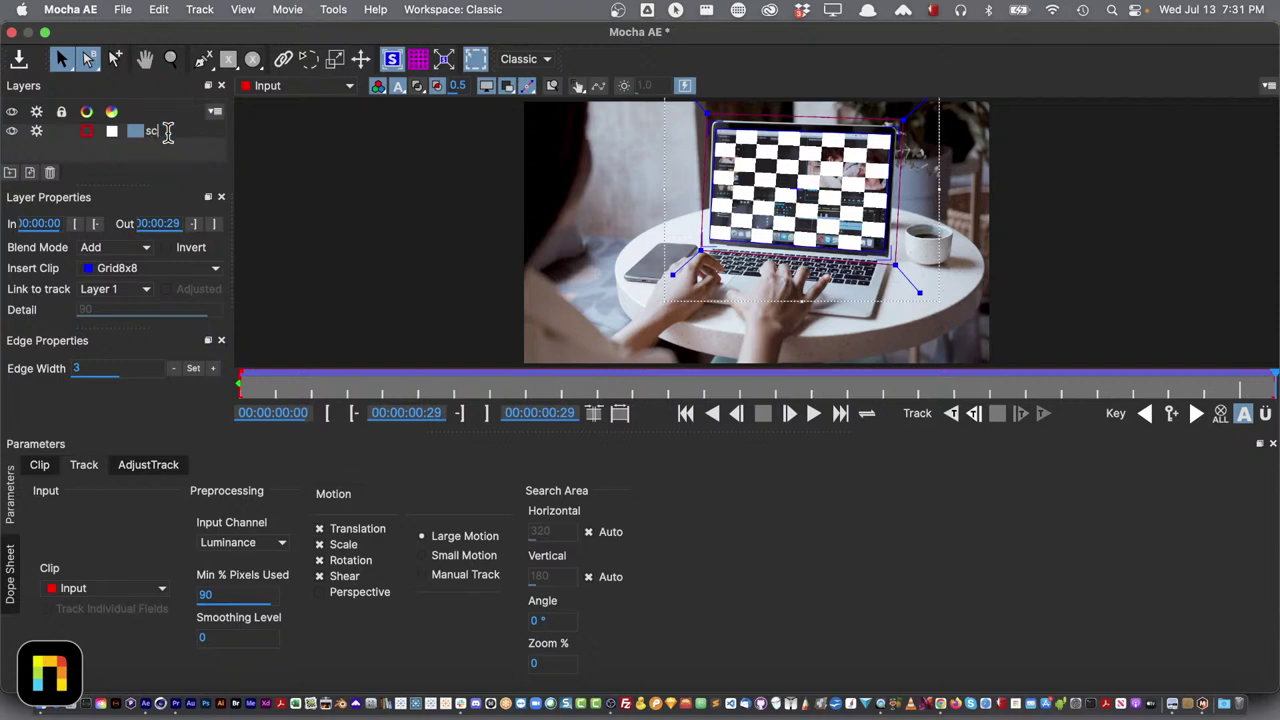
key("Return")
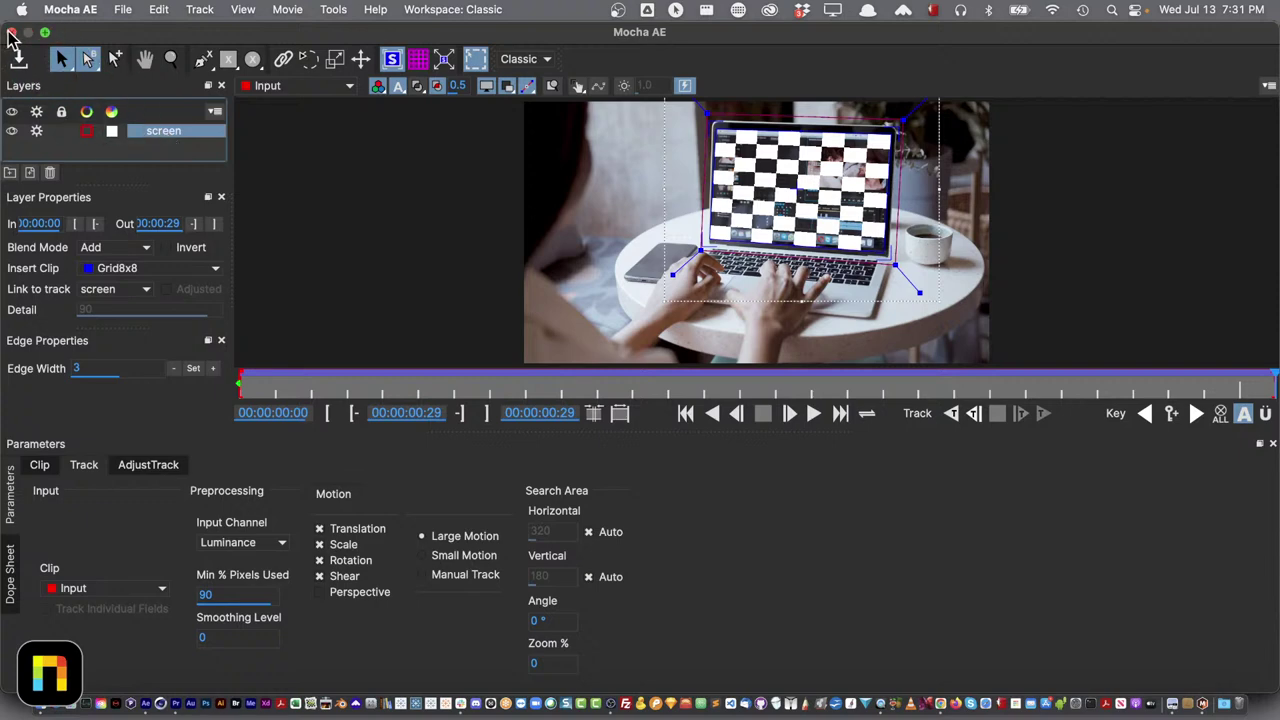
left_click(12, 32)
left_click(134, 306)
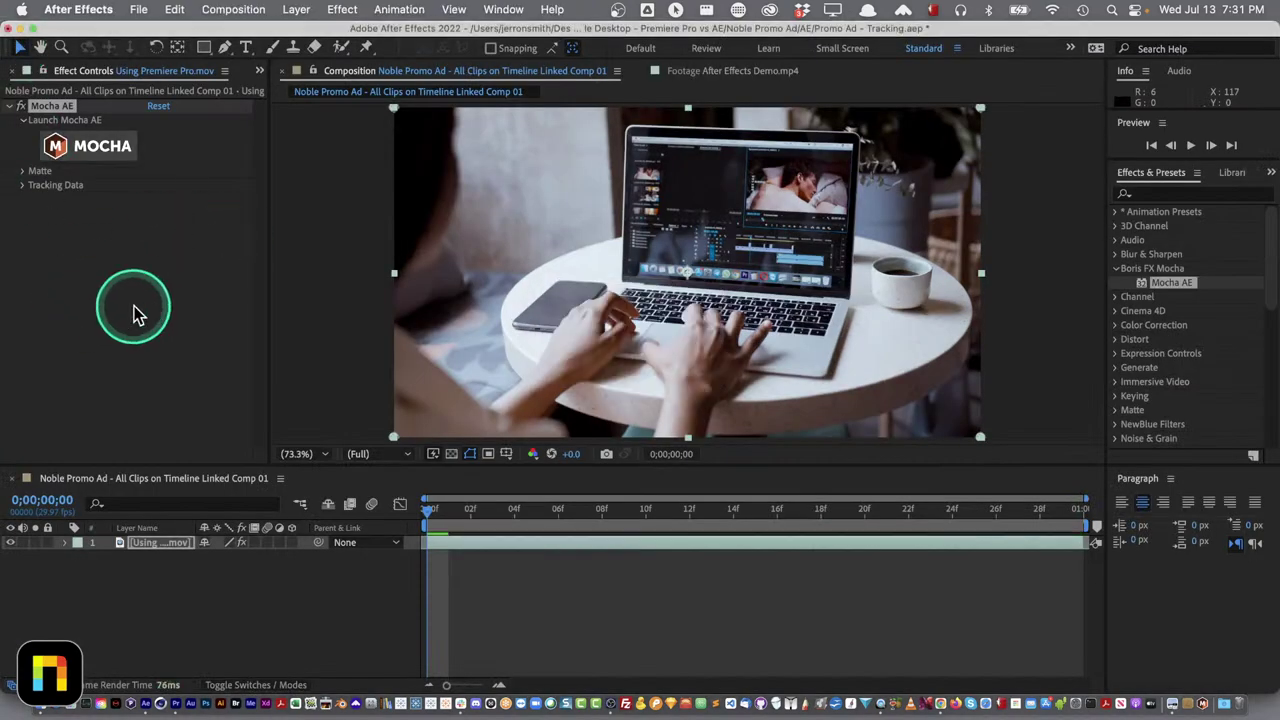
left_click(134, 306)
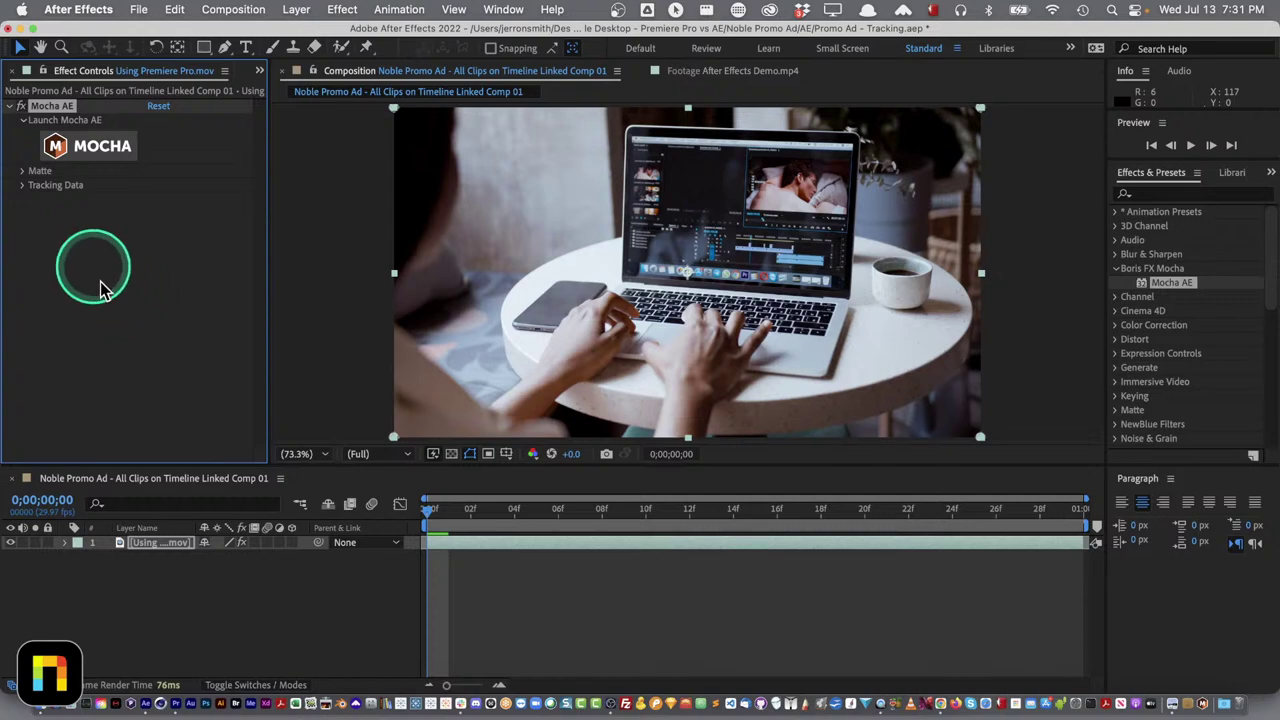
Create a composition-sized red solid above the Using Premiere Pro footage and rename its layer Screen
left_click(157, 604)
left_click(296, 9)
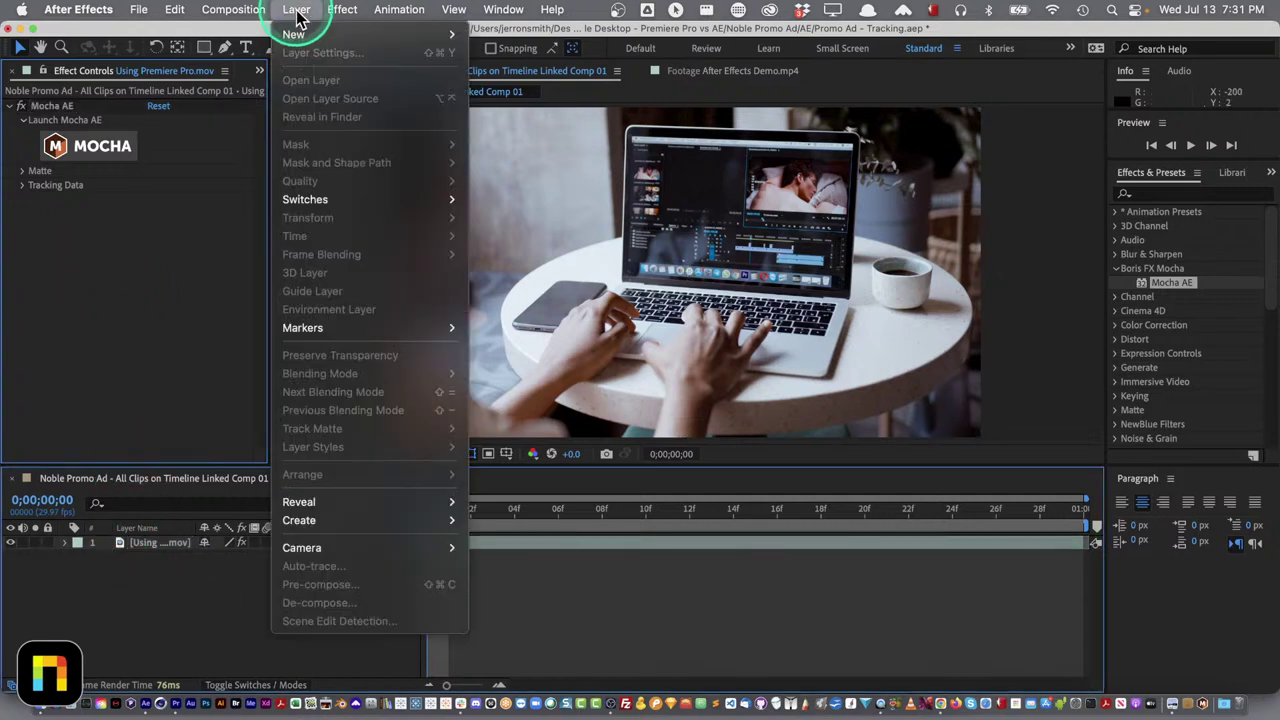
mouse_move(300, 34)
left_click(502, 52)
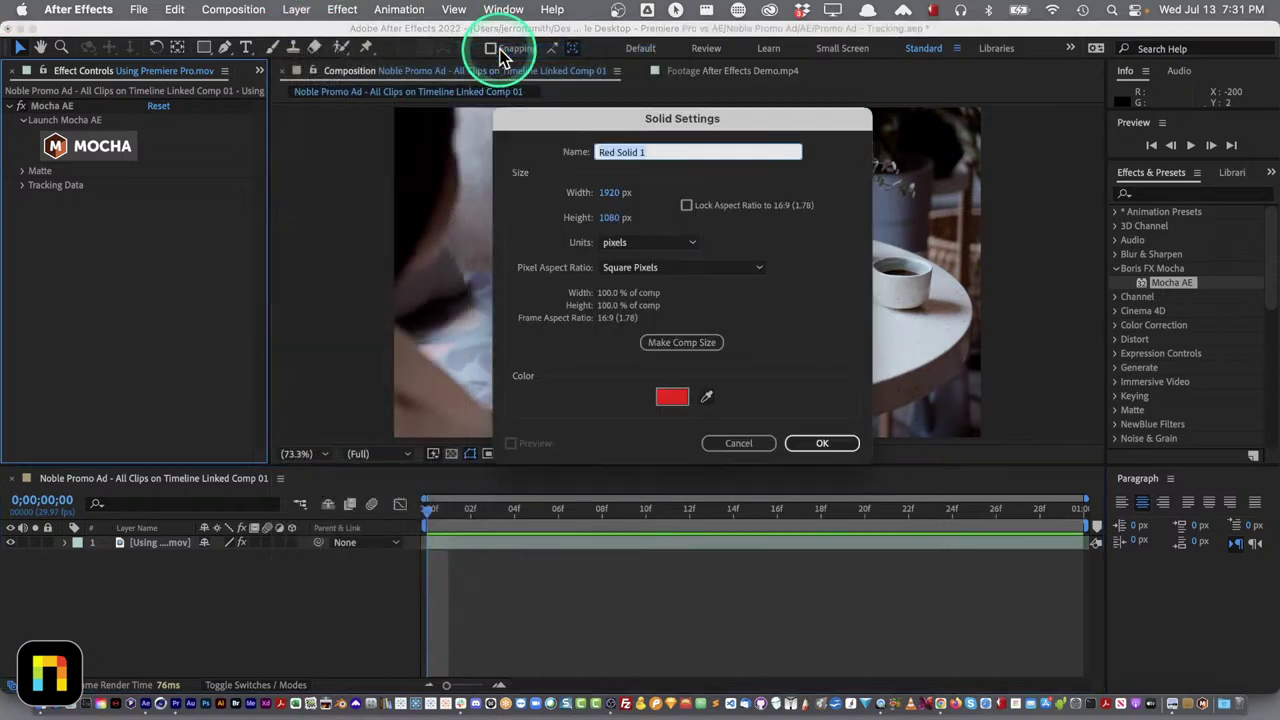
left_click(685, 362)
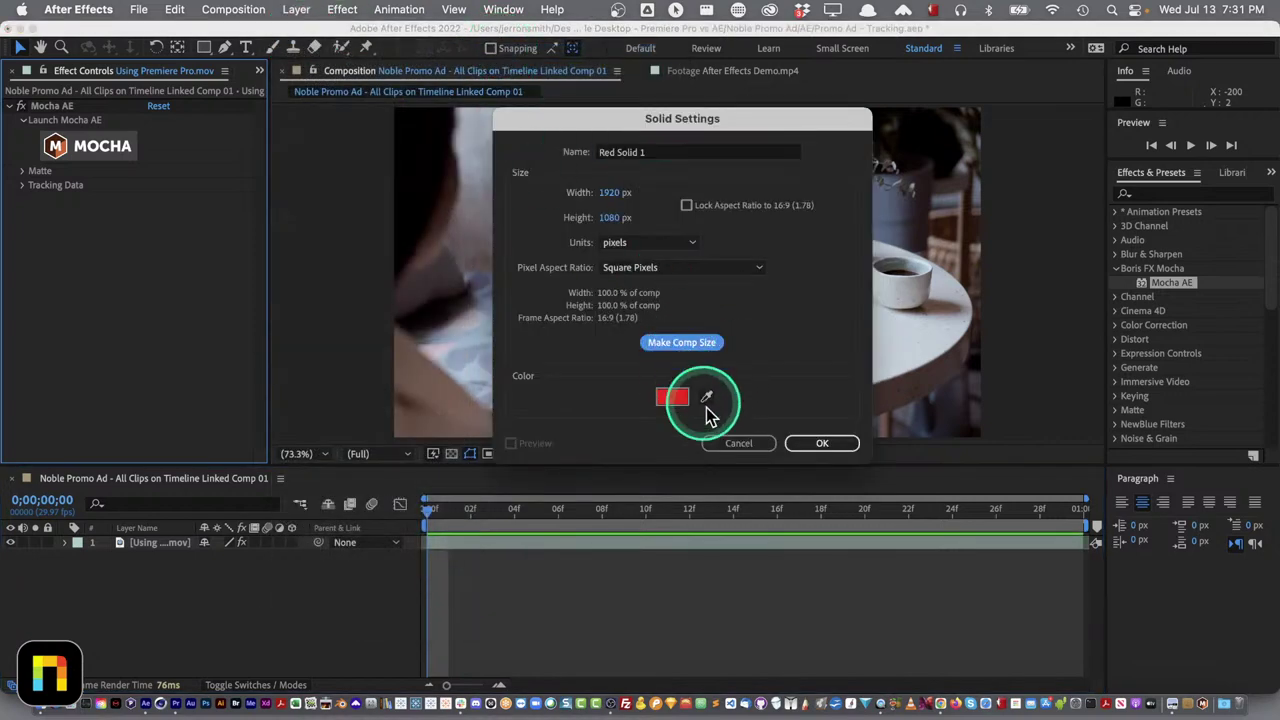
left_click(822, 443)
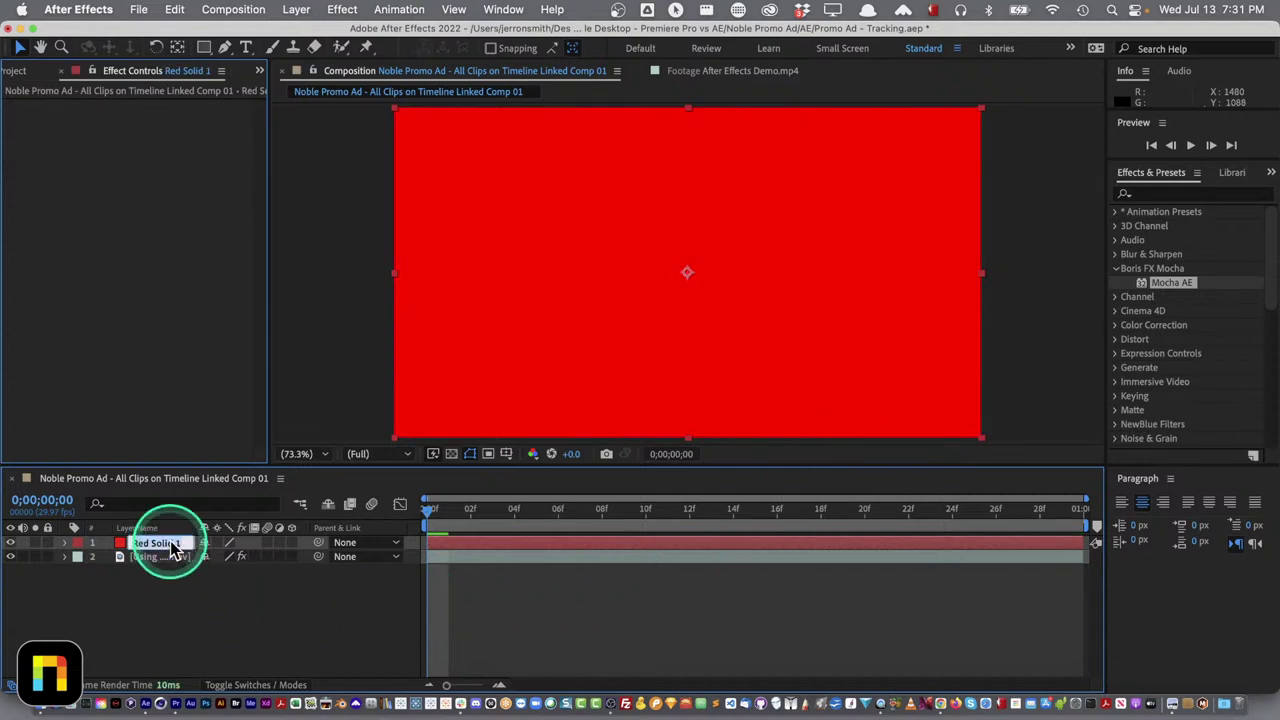
type("Screen")
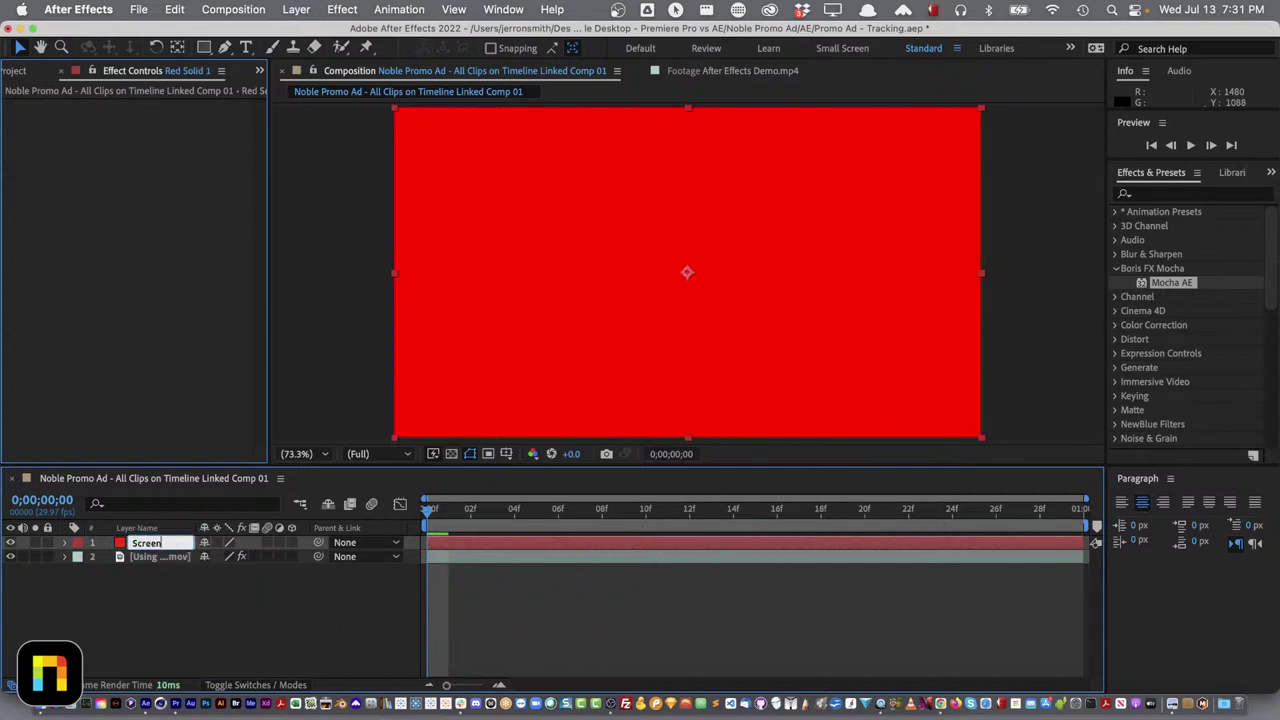
key("Return")
Create track data from the screen track in the Mocha AE effect on the Using Premiere Pro layer
left_click(158, 556)
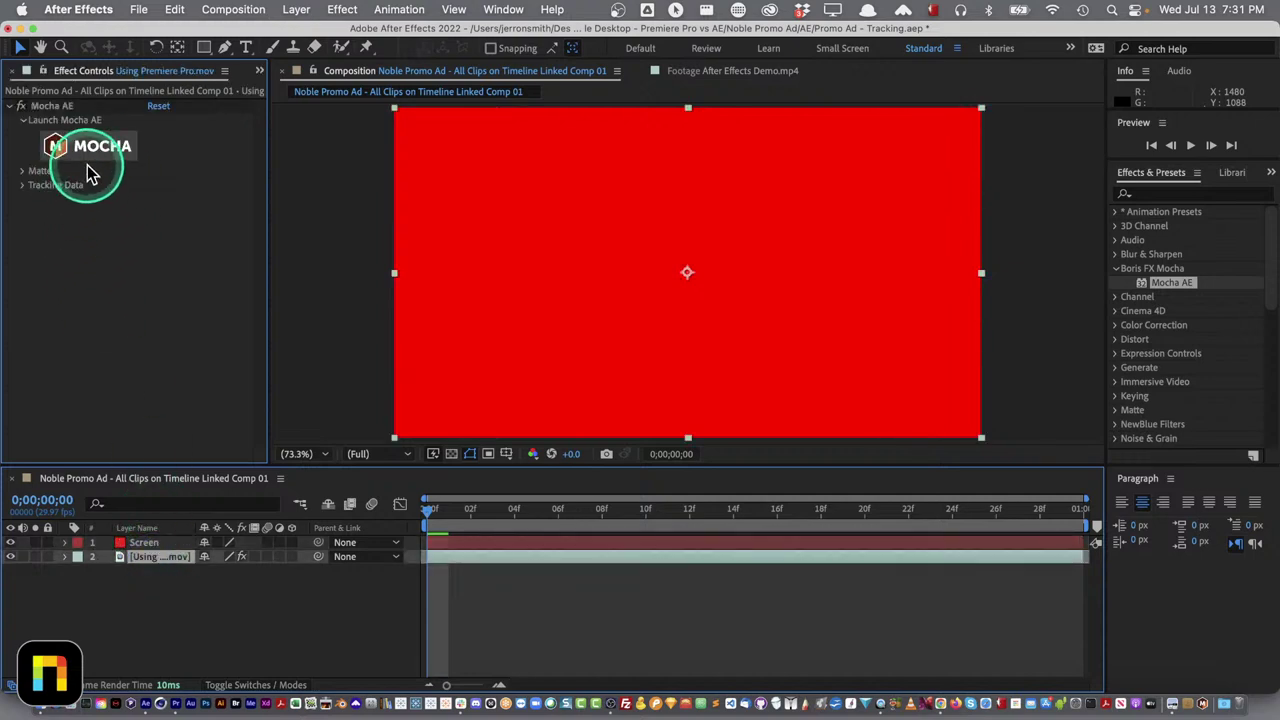
left_click(24, 186)
left_click(210, 197)
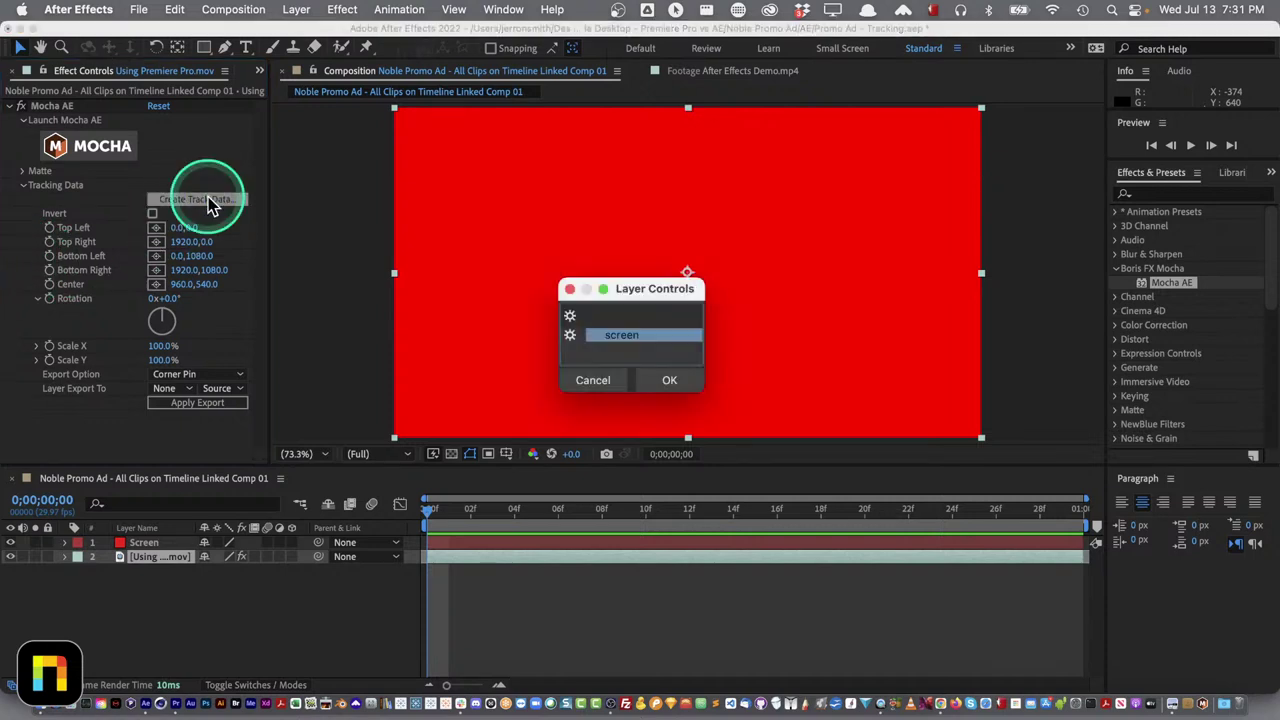
left_click(603, 345)
left_click(669, 380)
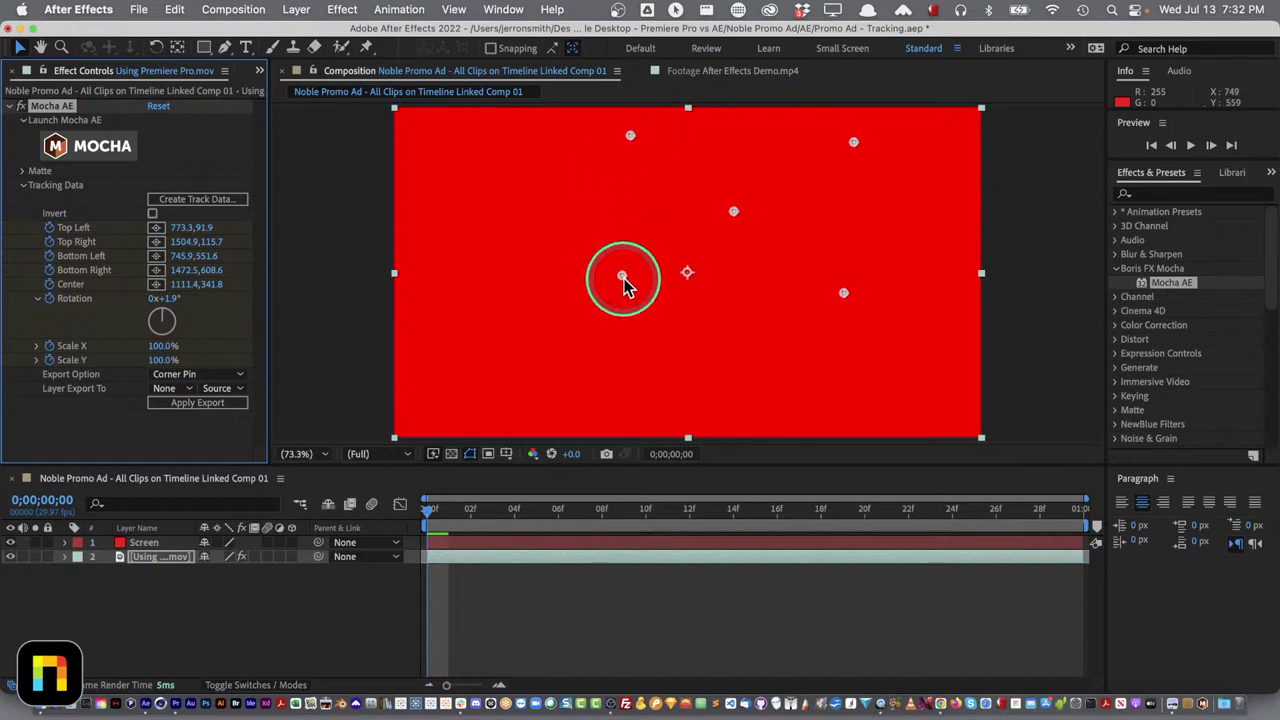
Apply the Mocha AE Corner Pin export to the Screen layer and scrub through the composition to check it
left_click(190, 393)
left_click(190, 428)
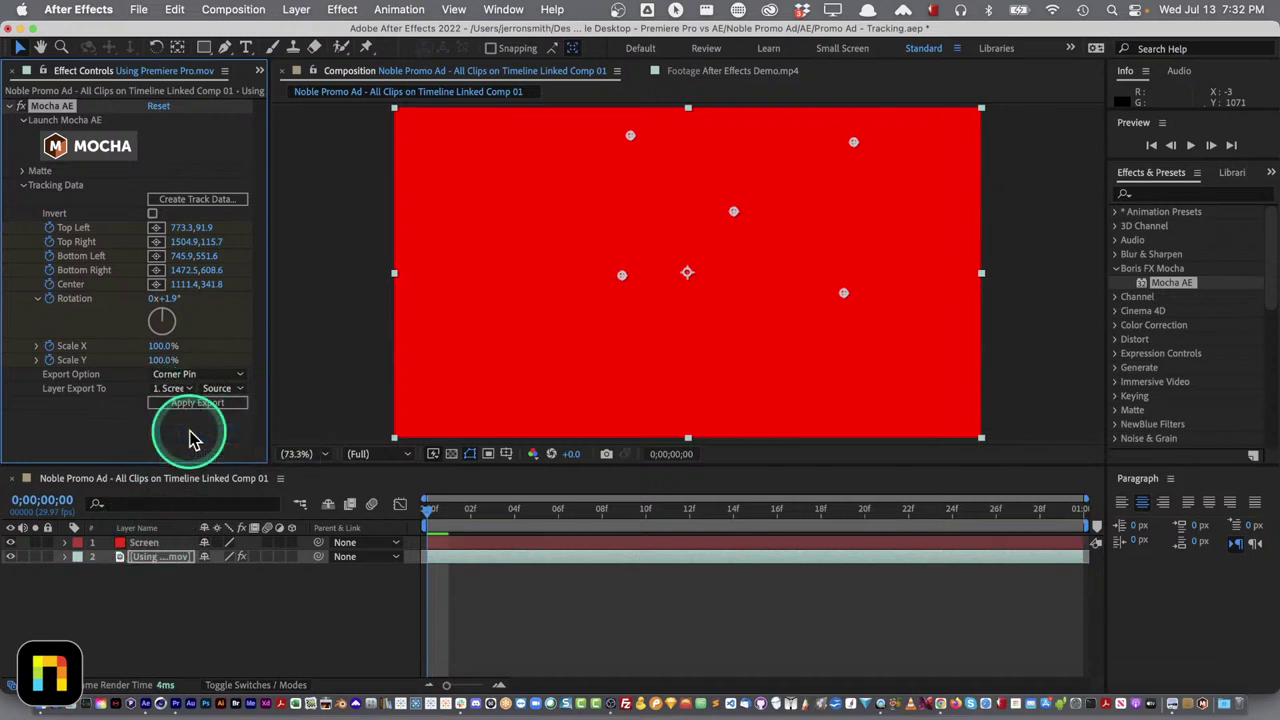
left_click(196, 406)
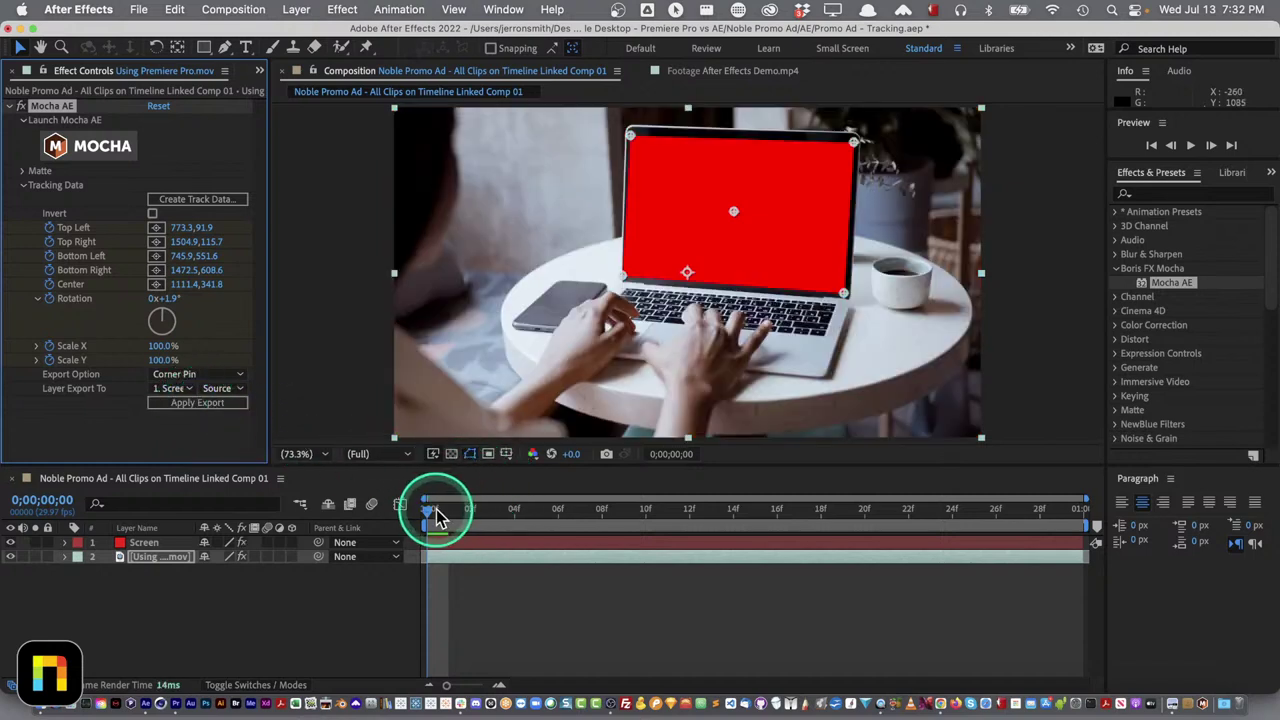
left_click_drag(430, 510, 140, 605)
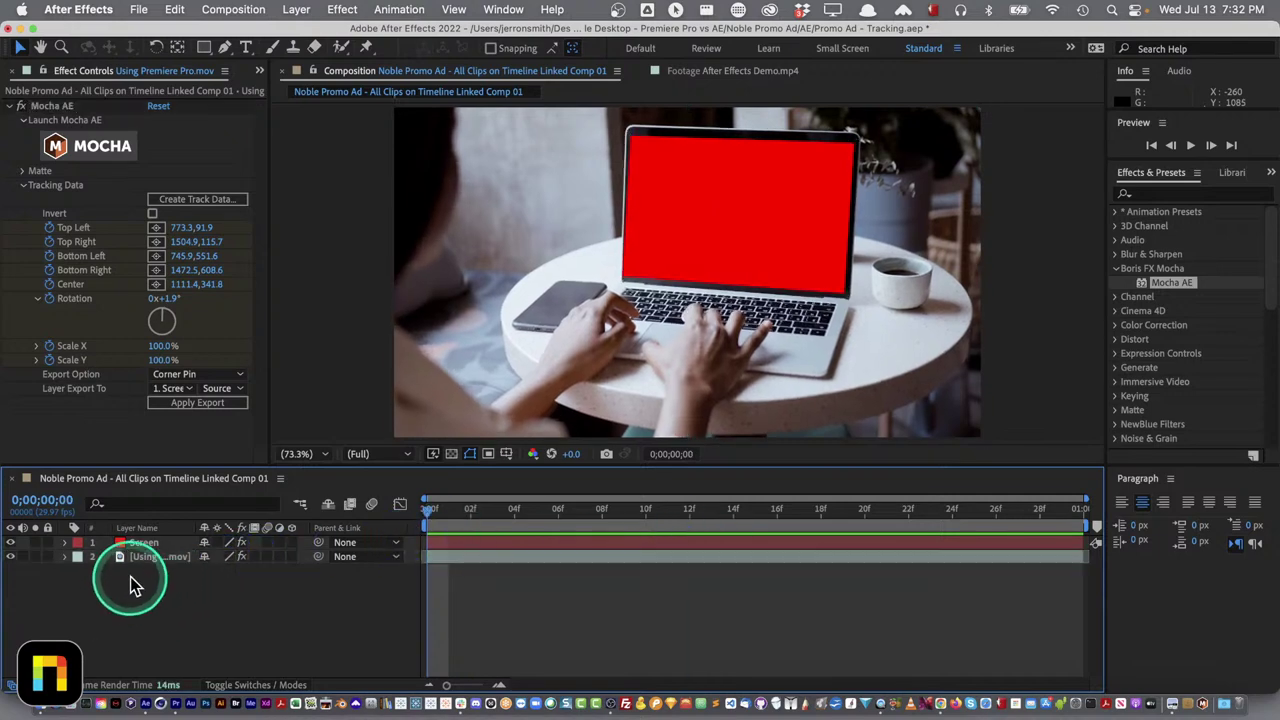
Pre-compose the Screen layer as Screen Comp, leaving all attributes in the main composition
left_click(140, 543)
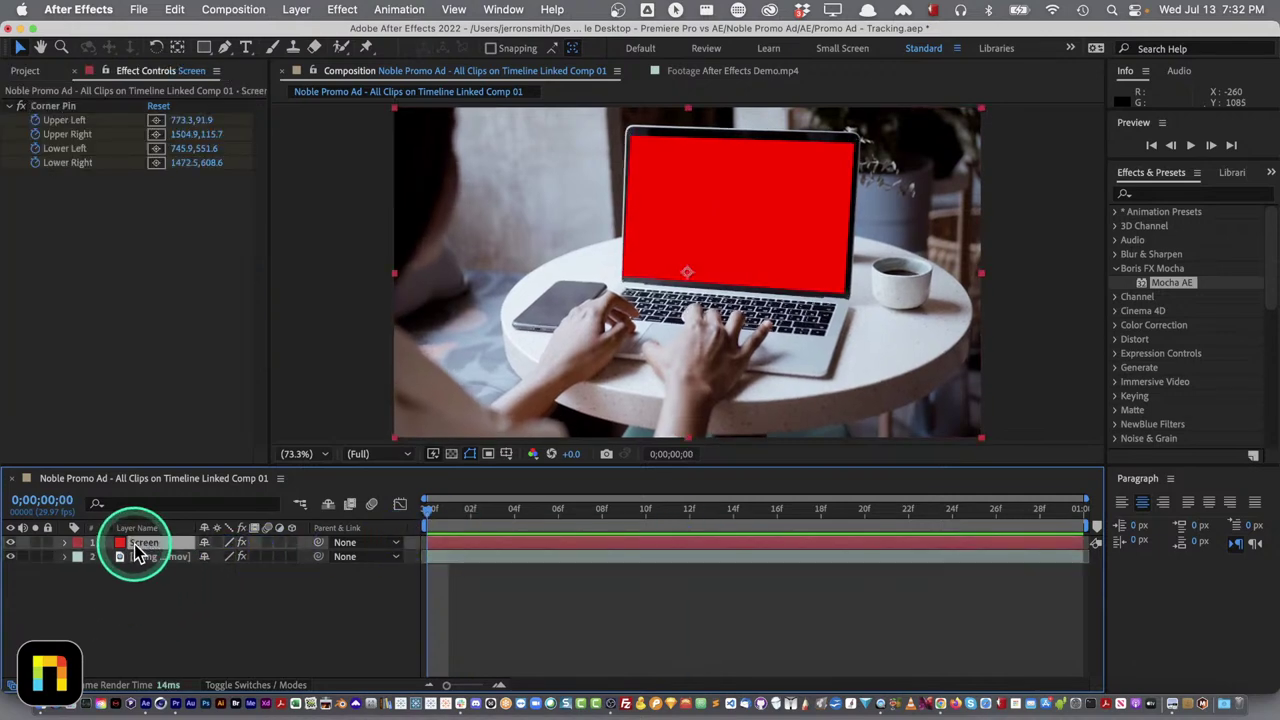
right_click(138, 550)
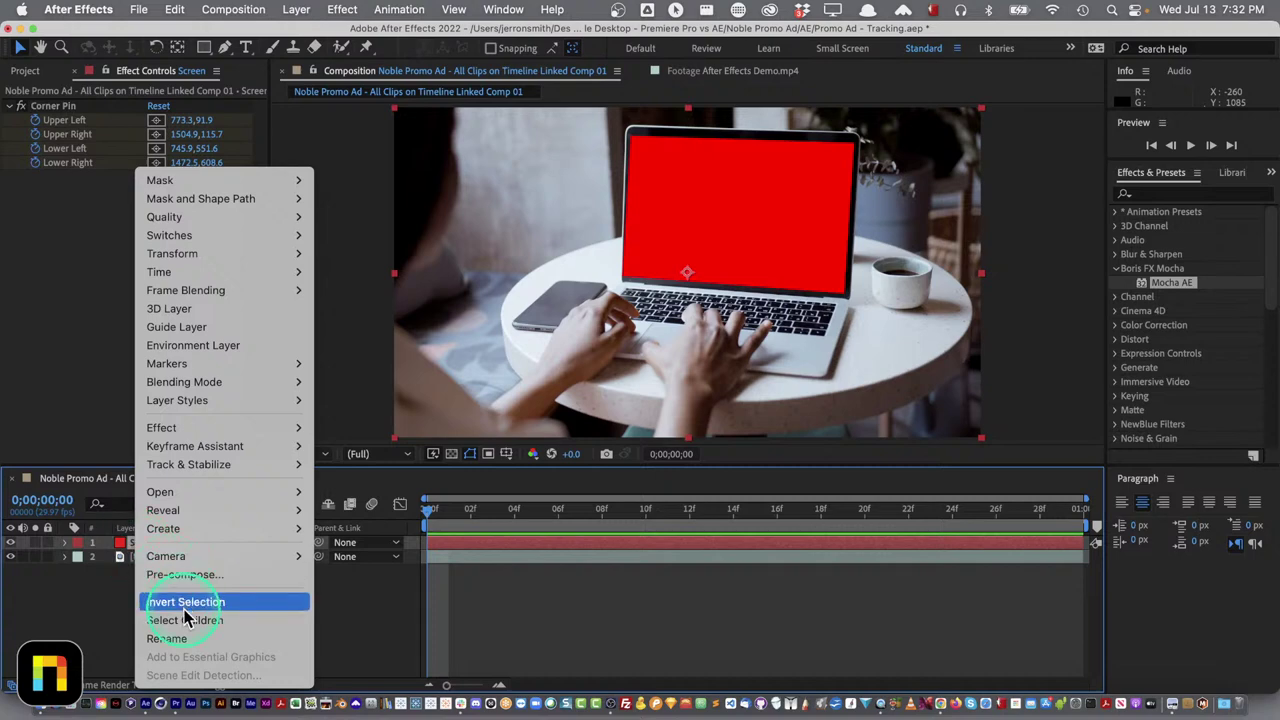
left_click(190, 575)
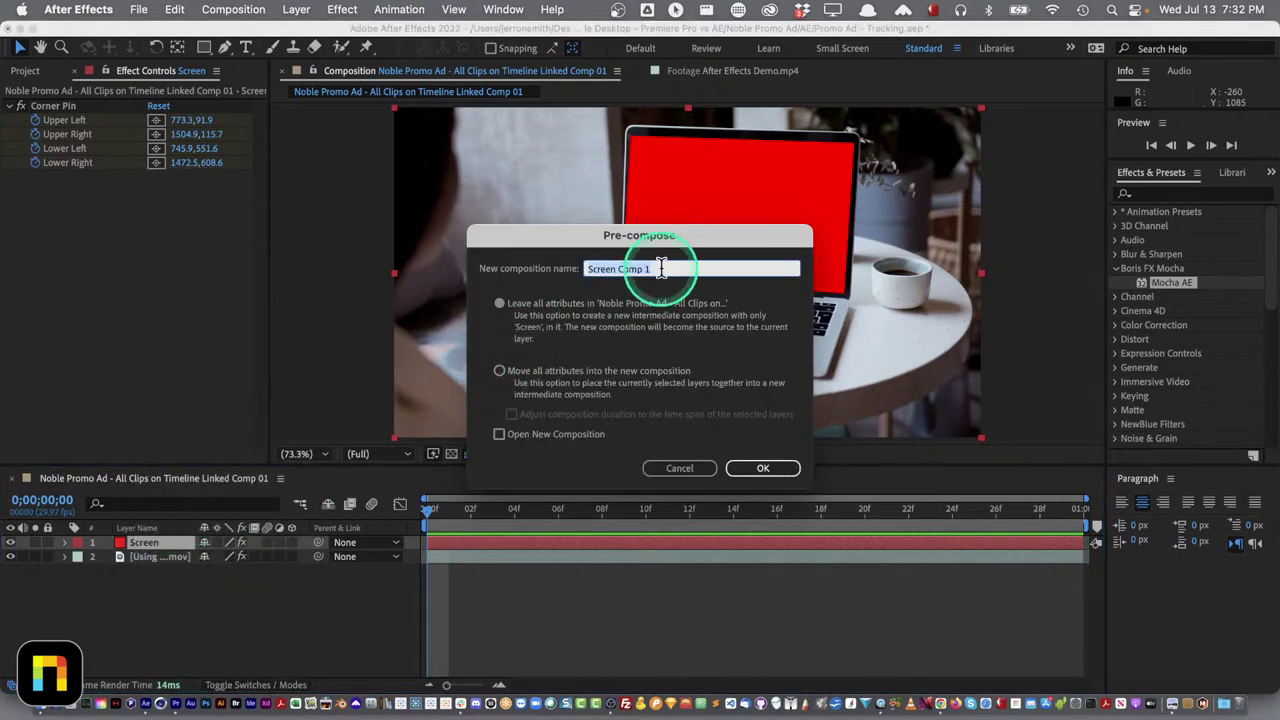
left_click(760, 468)
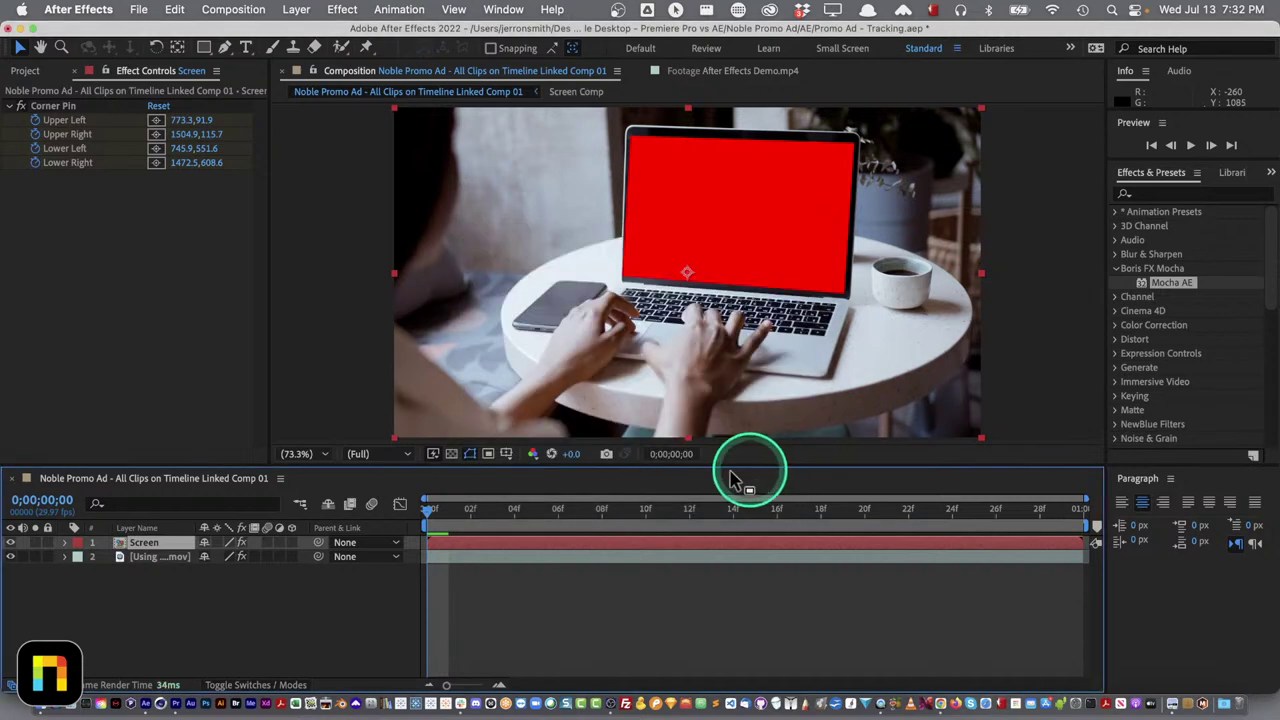
Open Screen Comp and add After Effects Demo.mp4 above the red solid
double_click(118, 548)
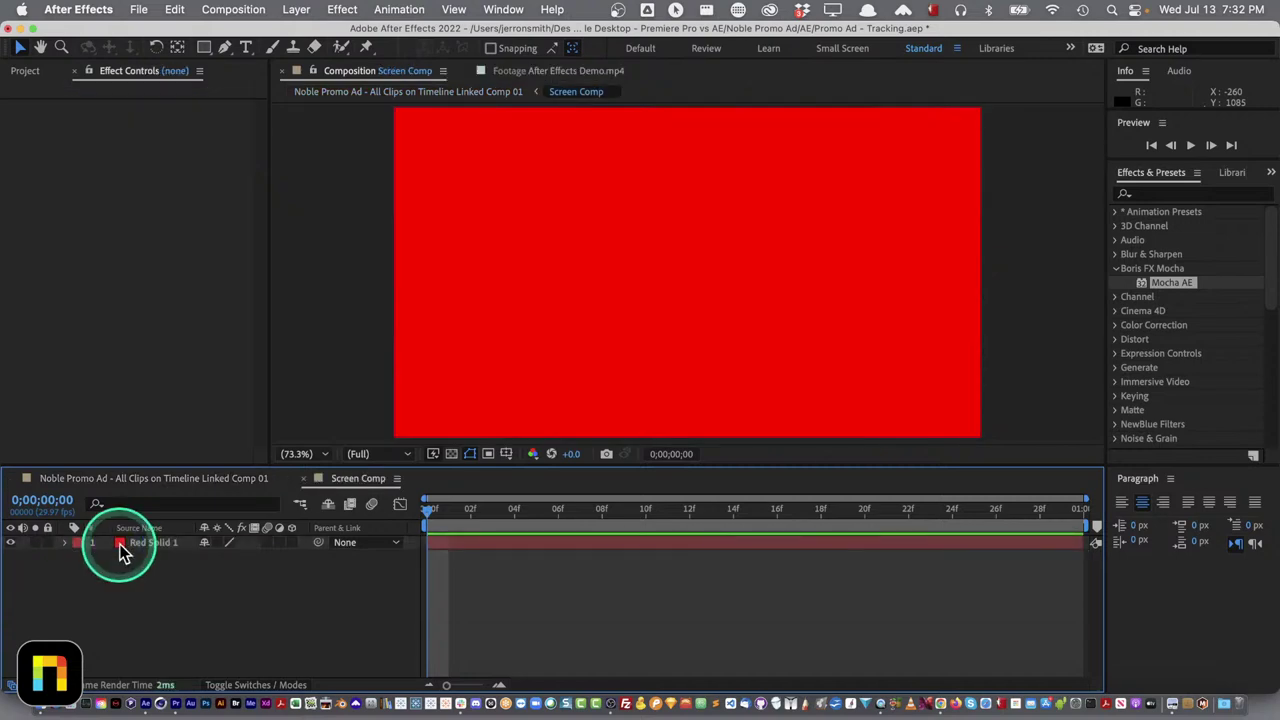
left_click(27, 72)
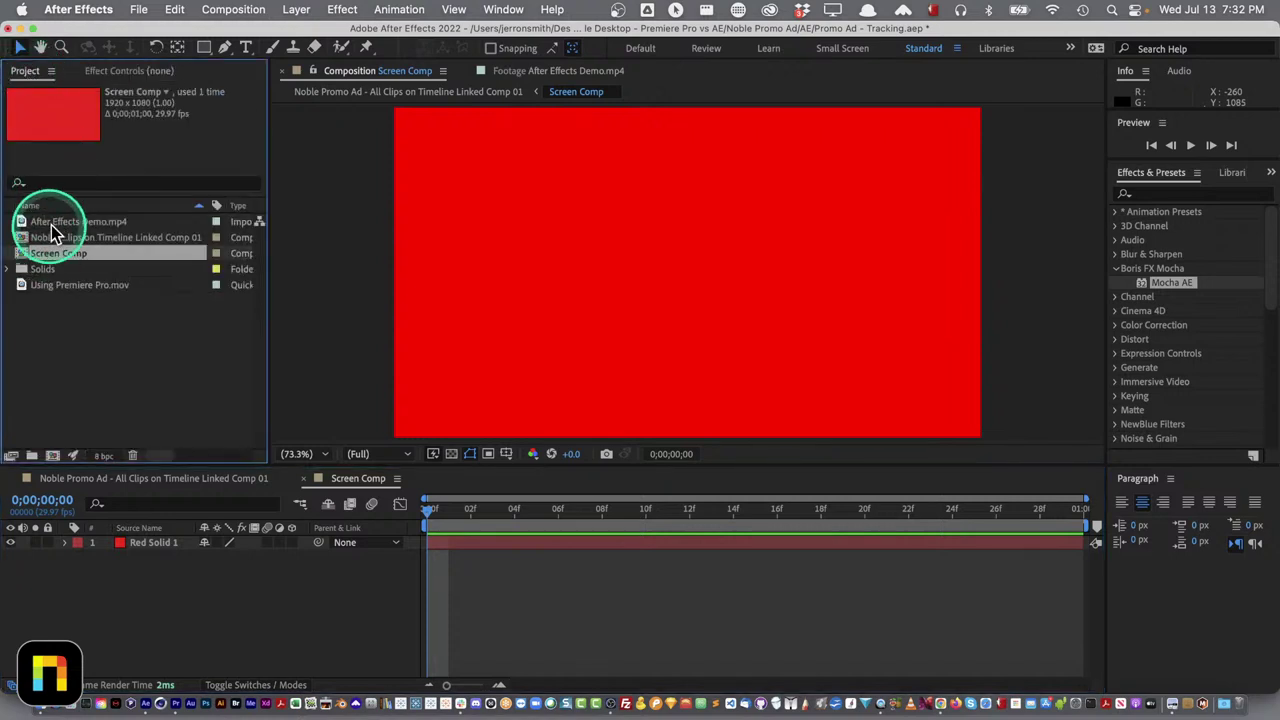
left_click_drag(55, 232, 121, 541)
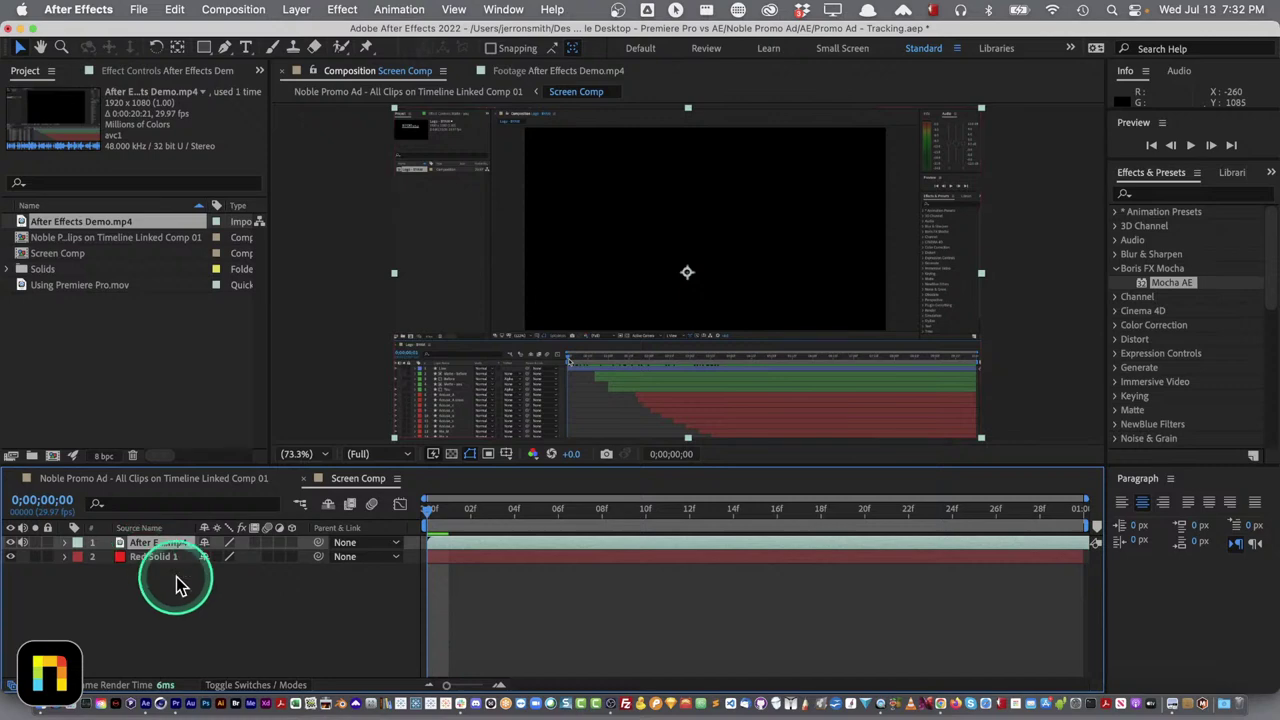
Return to the main composition and play it to check the replaced laptop display
left_click(185, 480)
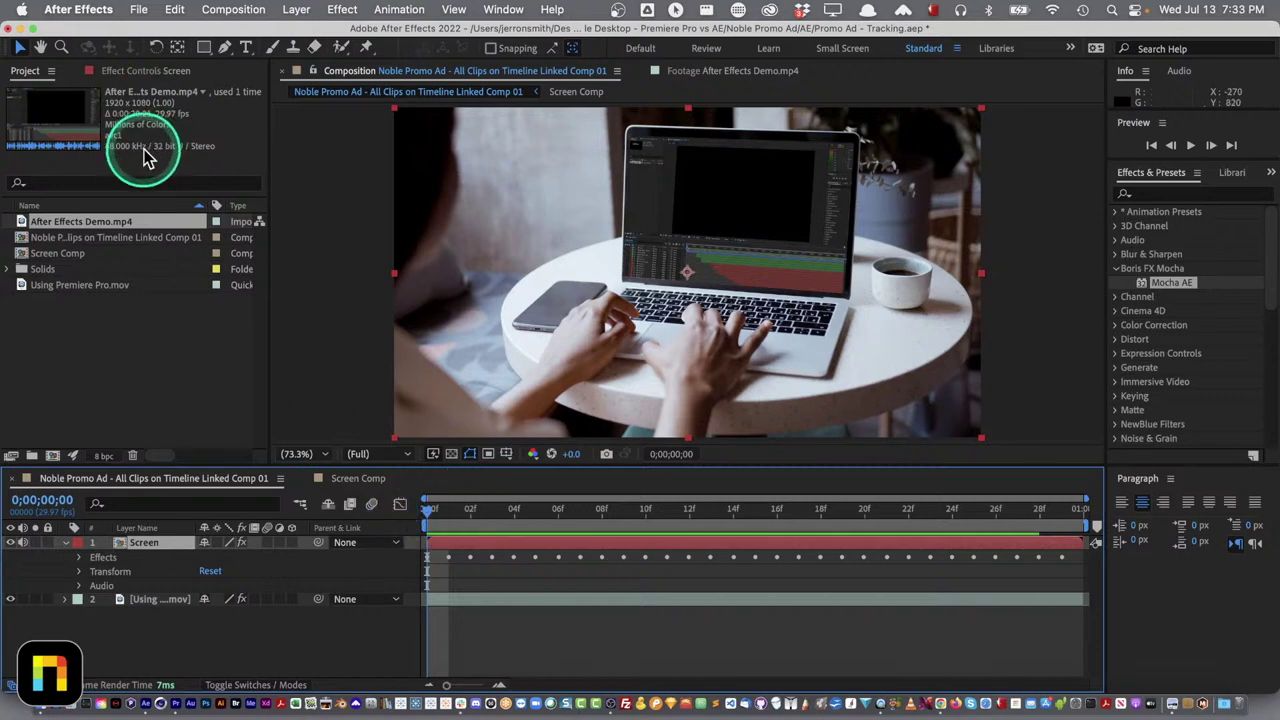
key("space")
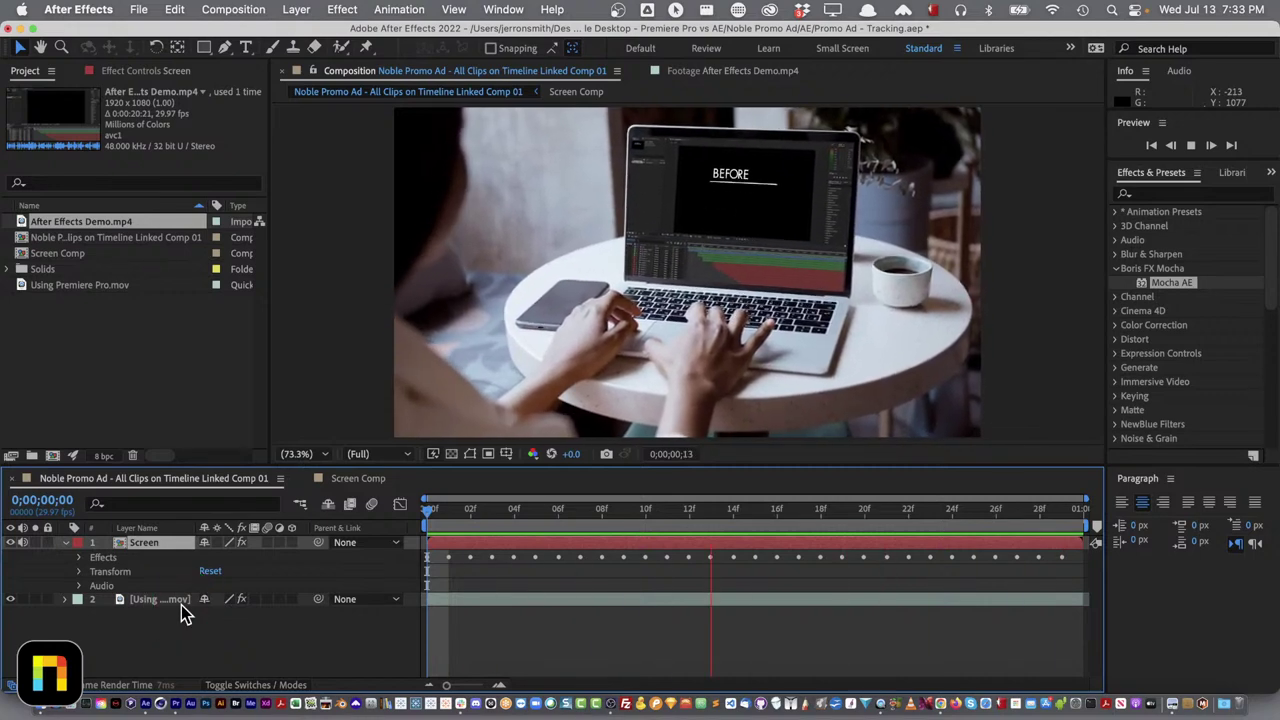
left_click(182, 612)
key("space")
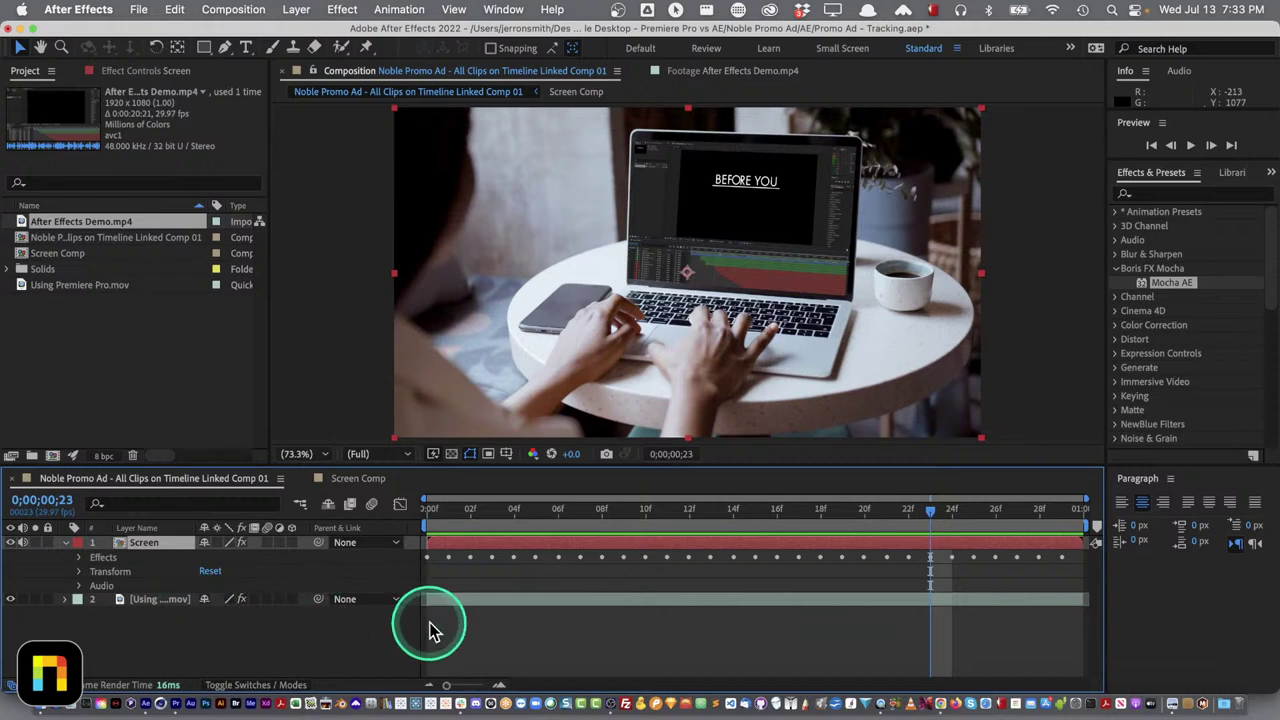
Shift the After Effects Demo clip earlier in Screen Comp so a later part shows, and return to the main composition
double_click(157, 544)
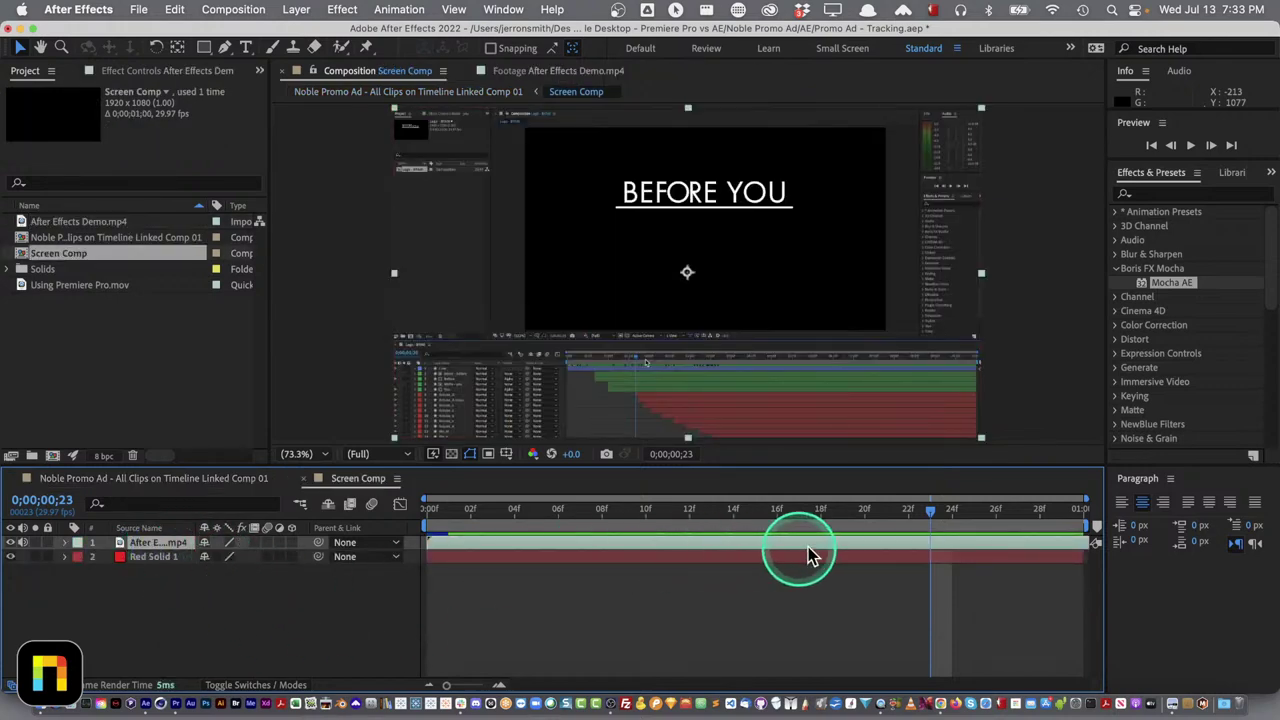
left_click_drag(818, 548, 490, 610)
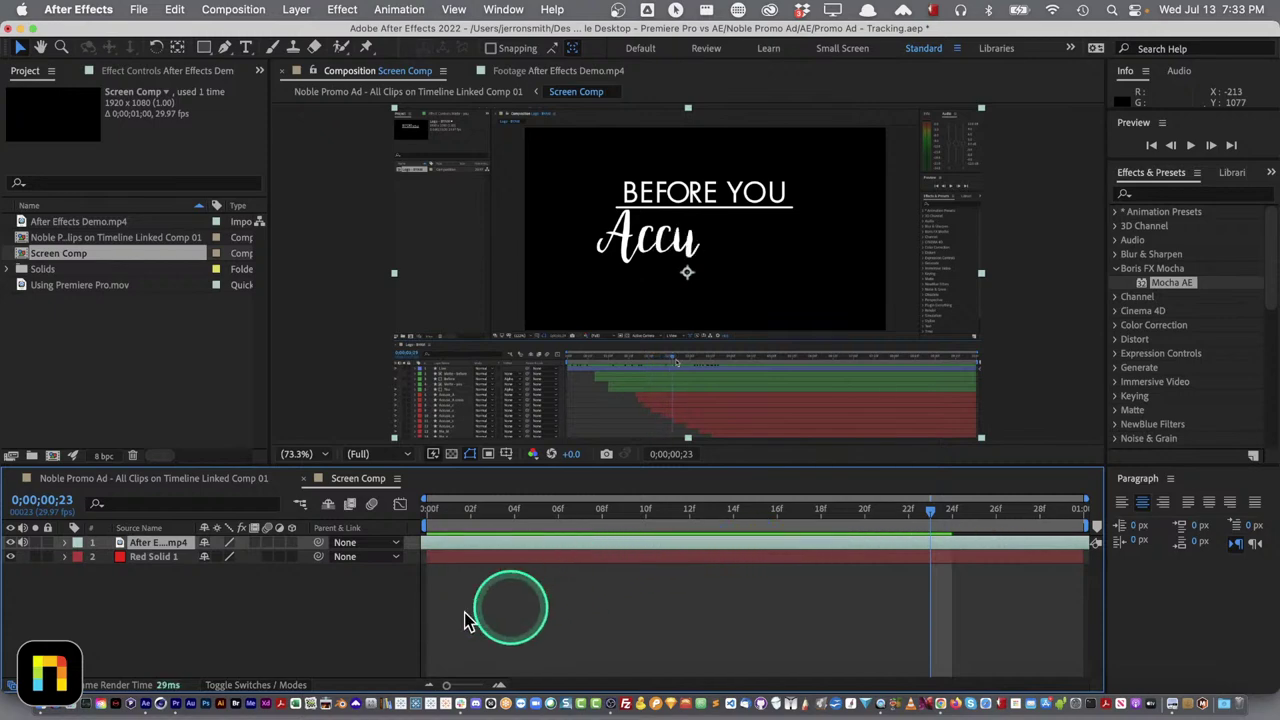
left_click(143, 484)
Play the main composition from the beginning to check the shifted footage on the laptop display
left_click(452, 510)
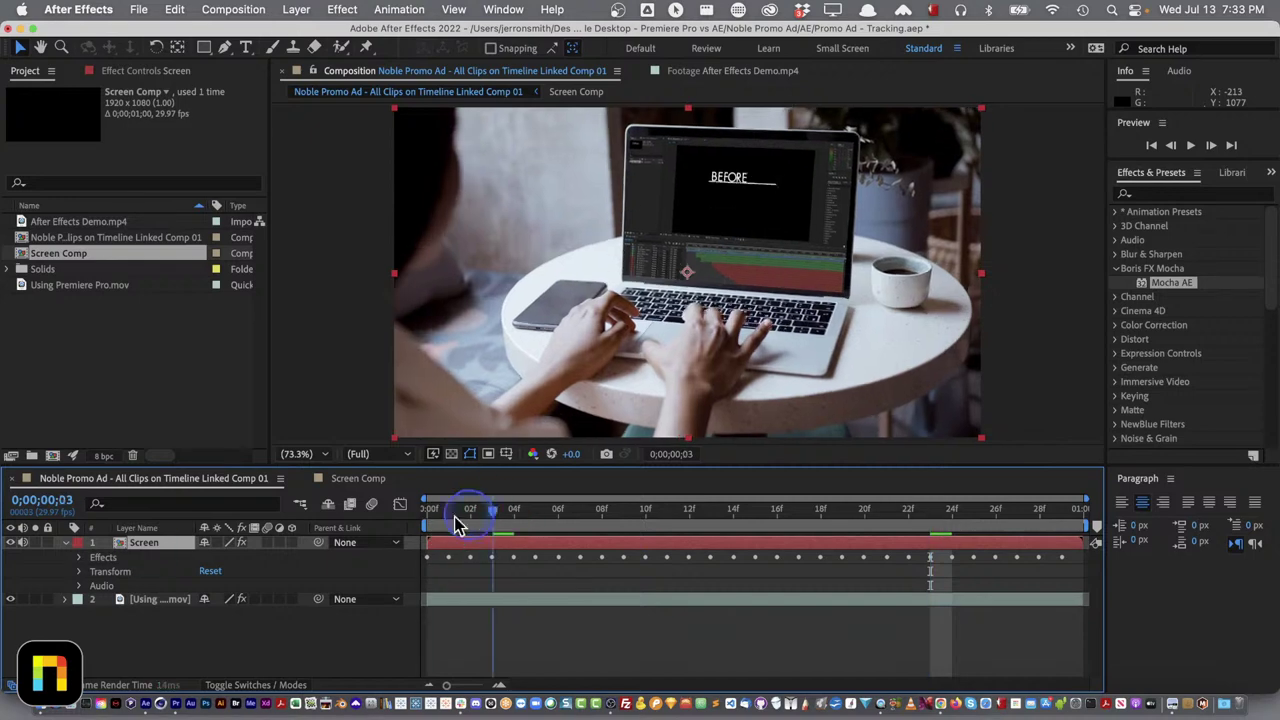
key("space")
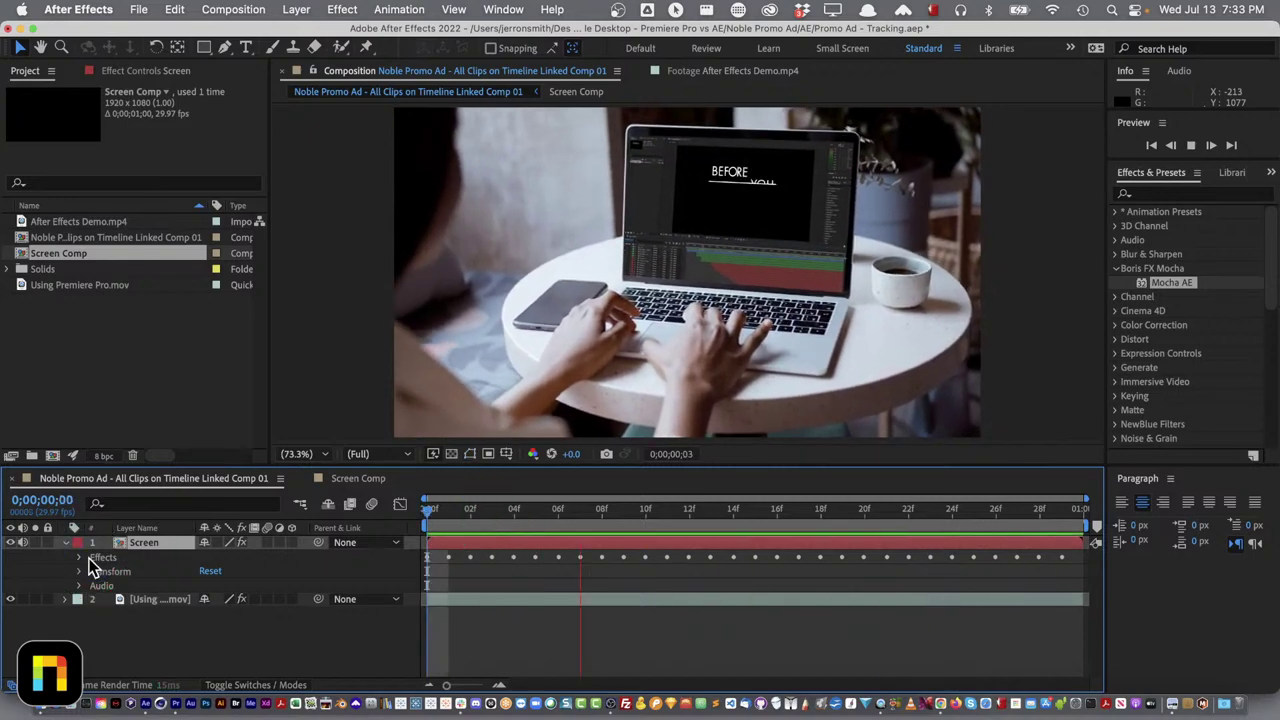
key("space")
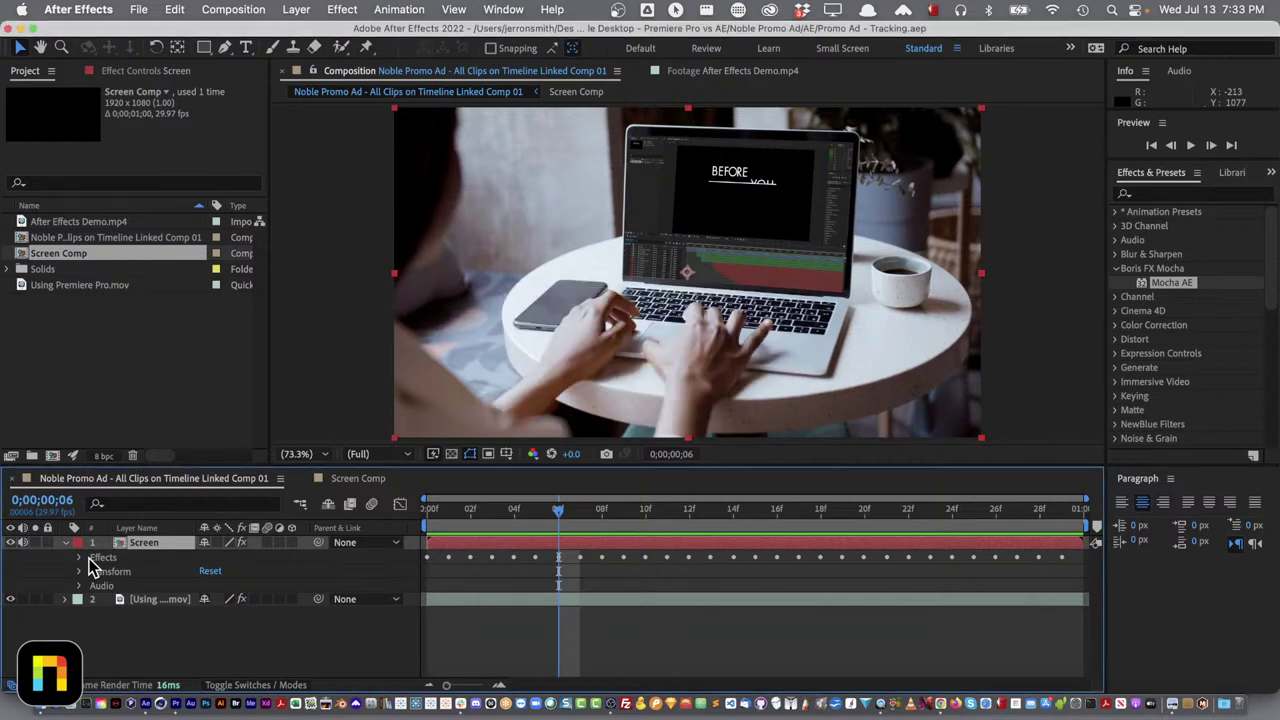
Switch to Premiere Pro and play the Noble Promo sequence through the linked laptop composition
key("super+Tab")
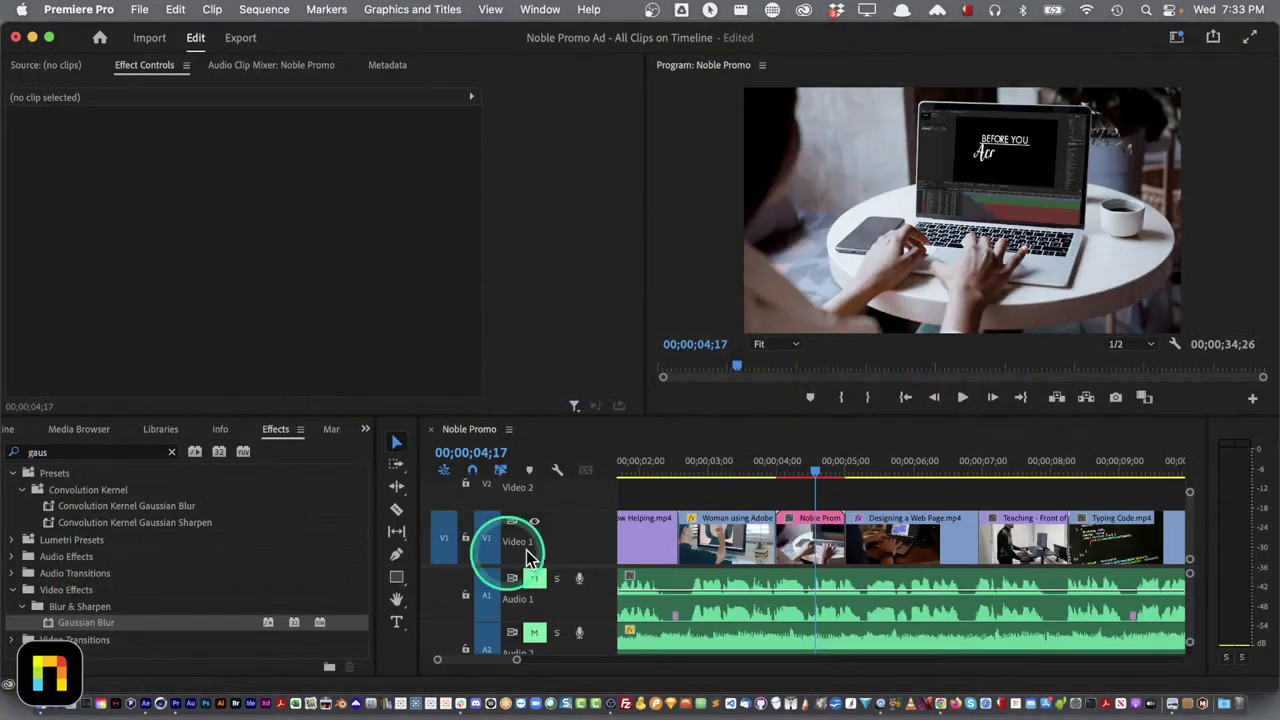
left_click(759, 468)
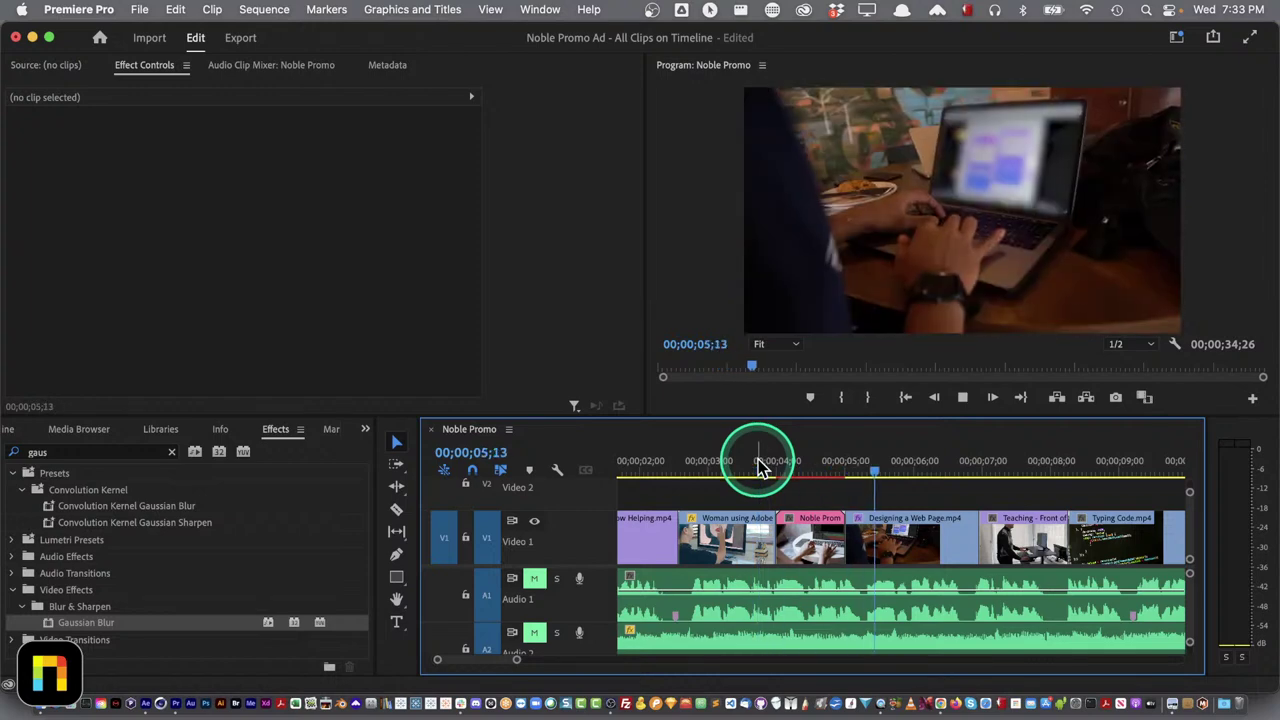
key("space")
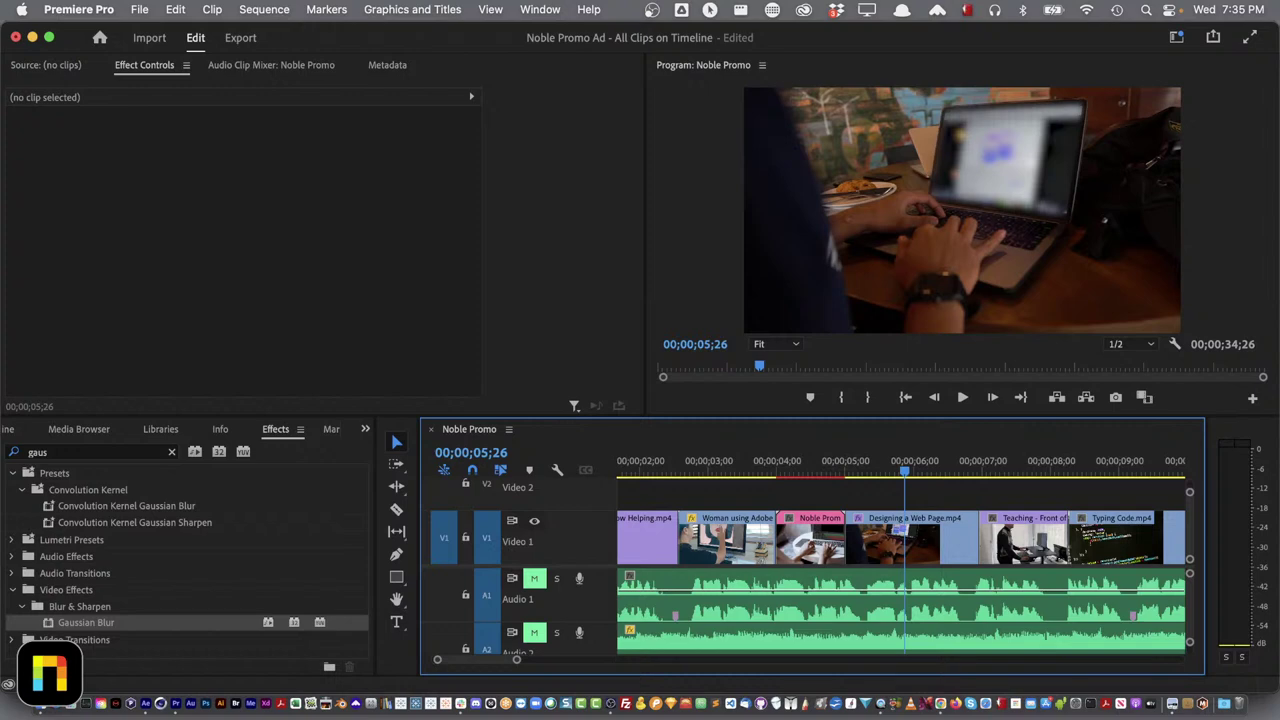
Switch to Chrome and open youtube.com
key("super+Tab")
key("super+Tab")
key("super+Tab")
key("super+Tab")
key("super+Tab")
key("super+Tab")
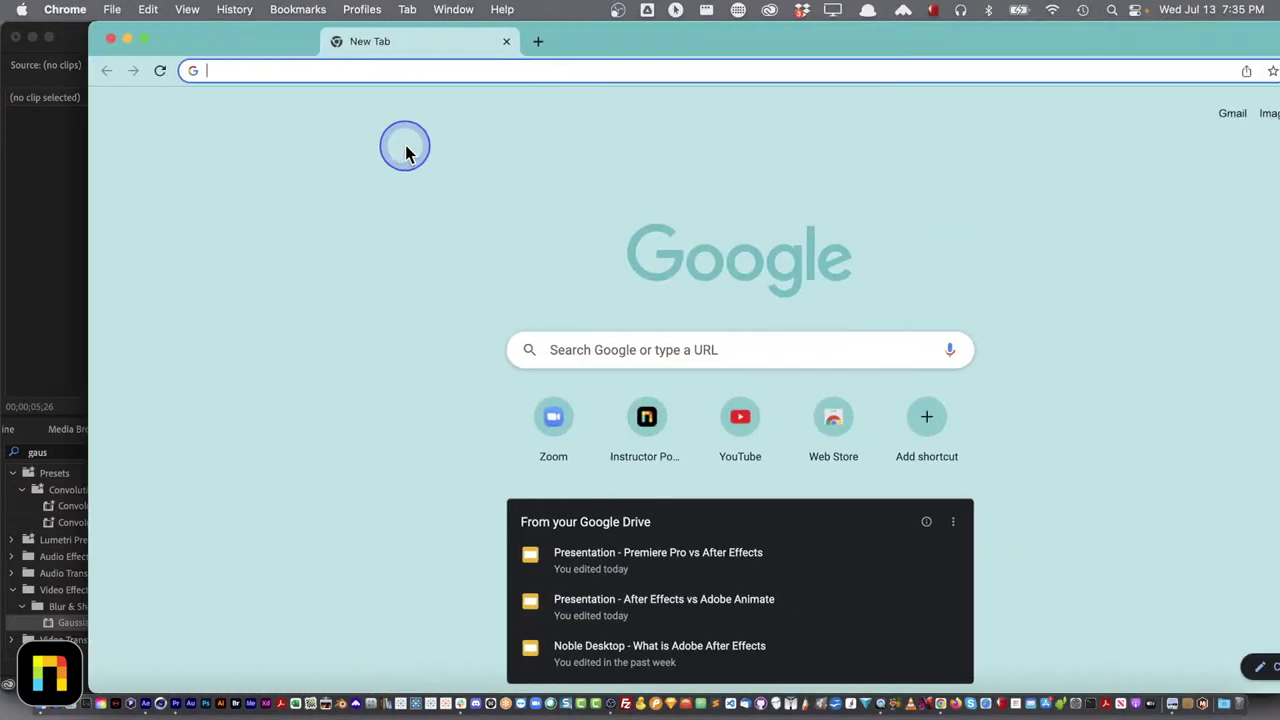
left_click(383, 72)
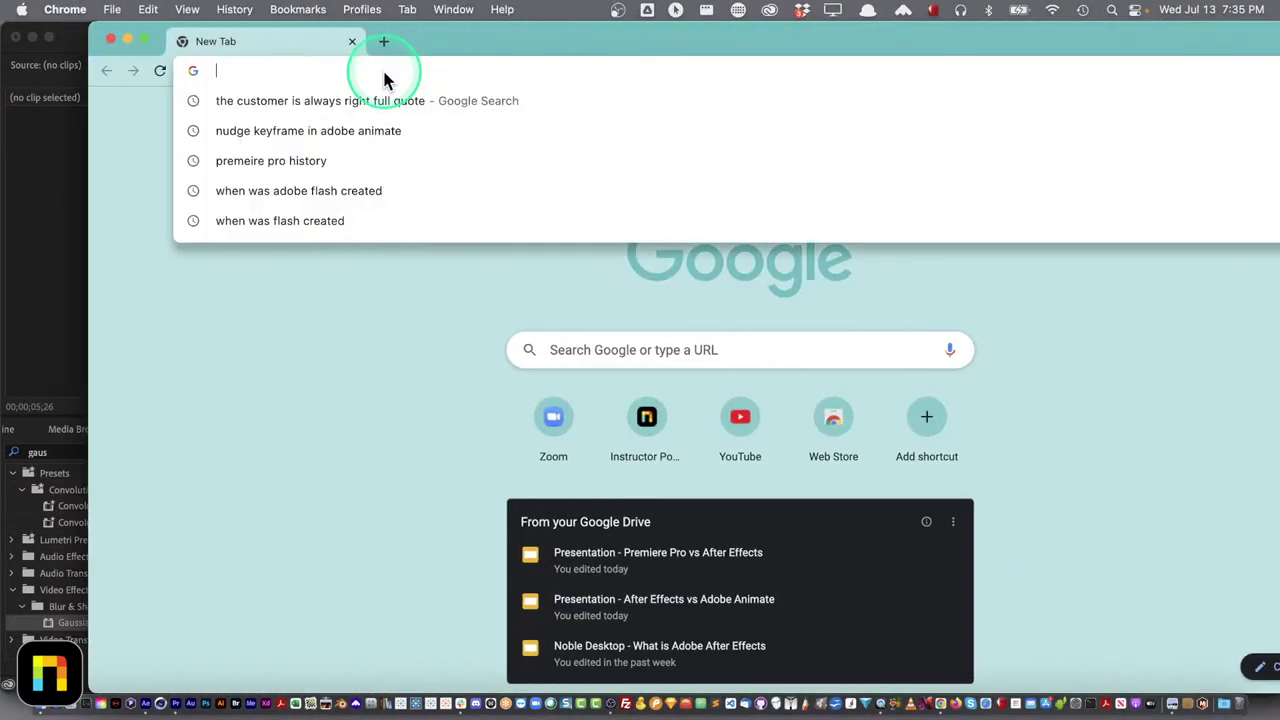
type("youtube.c")
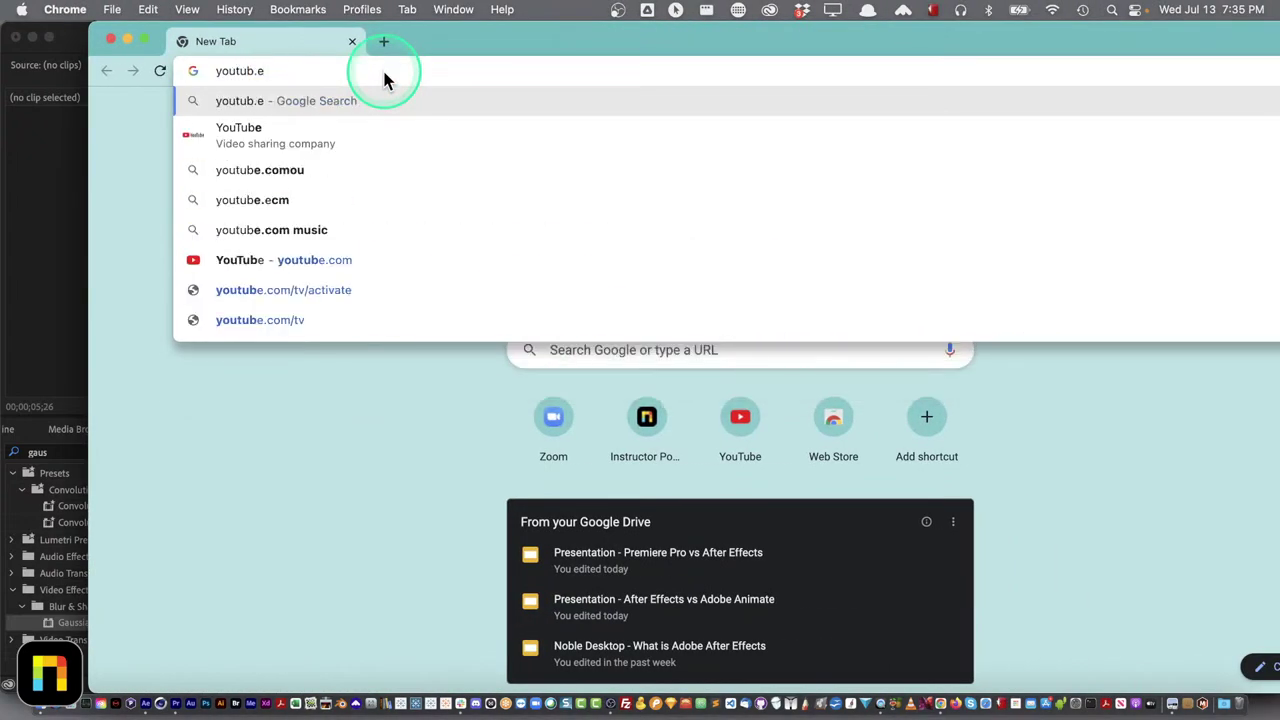
key("BackSpace")
key("BackSpace")
key("BackSpace")
type("e.com")
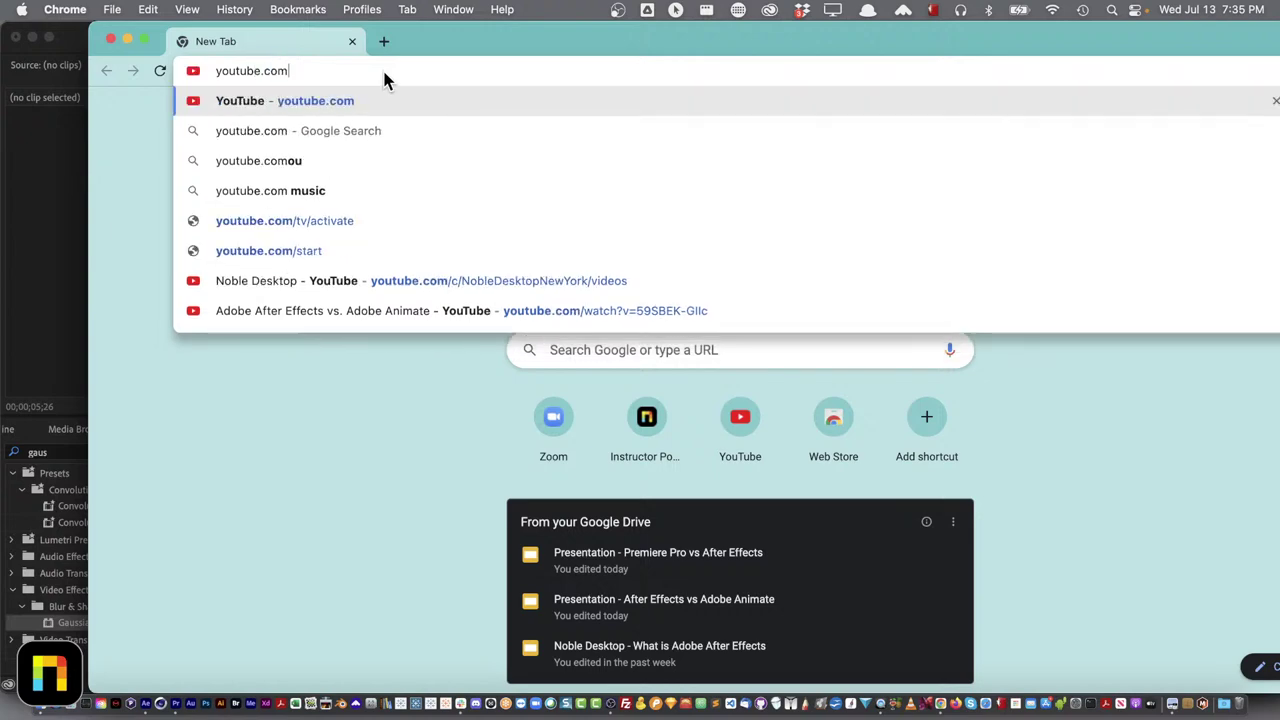
key("Return")
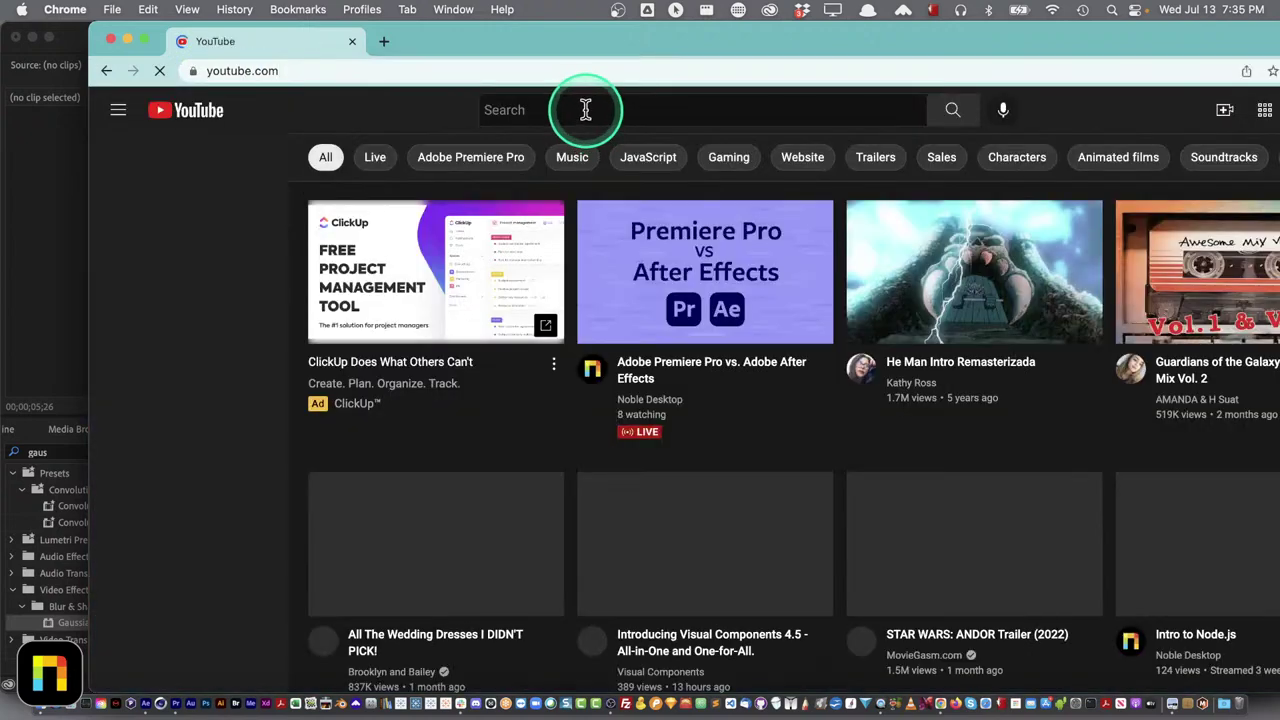
Search YouTube for "jake in motion", open the Jake In Motion channel and enlarge the browser window to fill the display
left_click(585, 110)
type("jake")
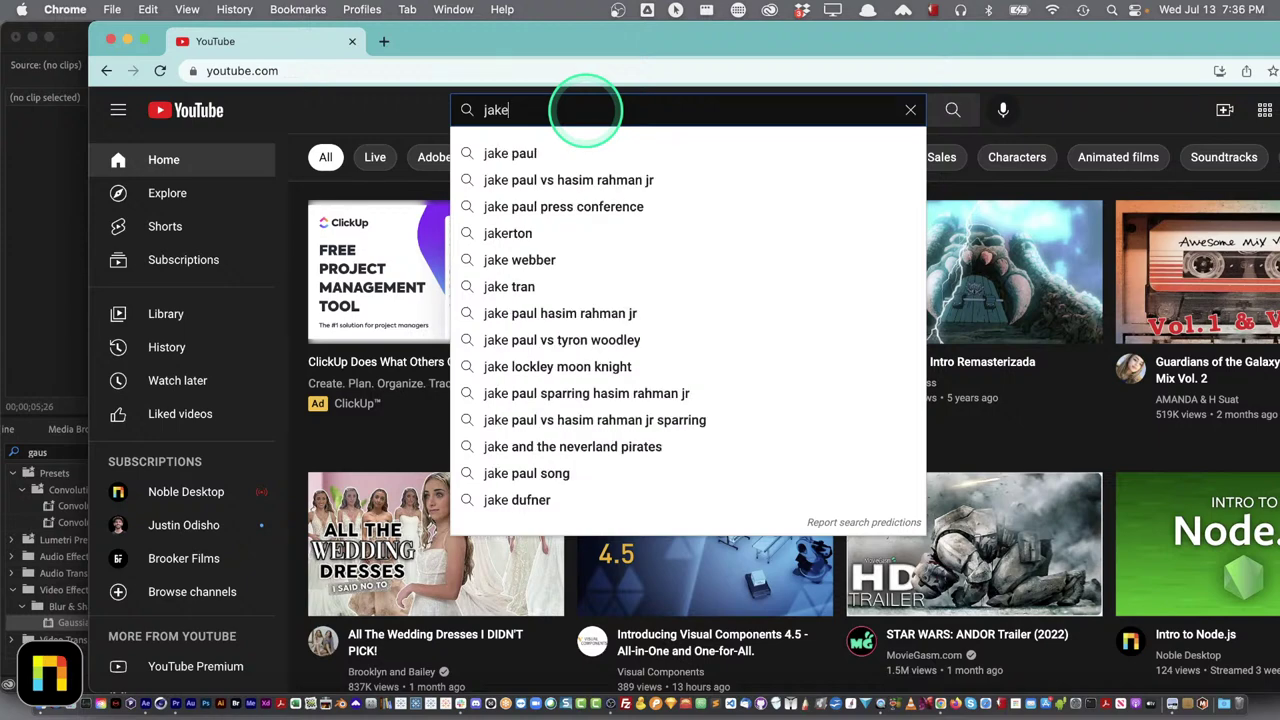
type(" in motion")
key("Return")
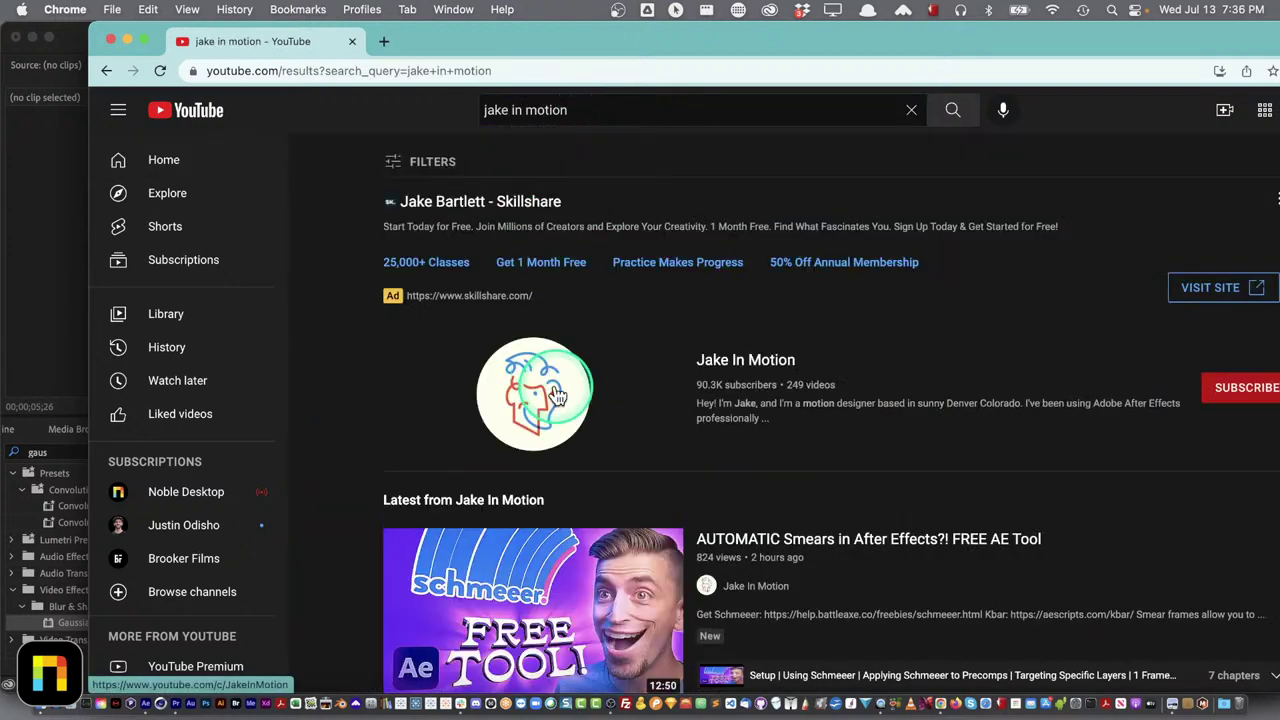
left_click(558, 397)
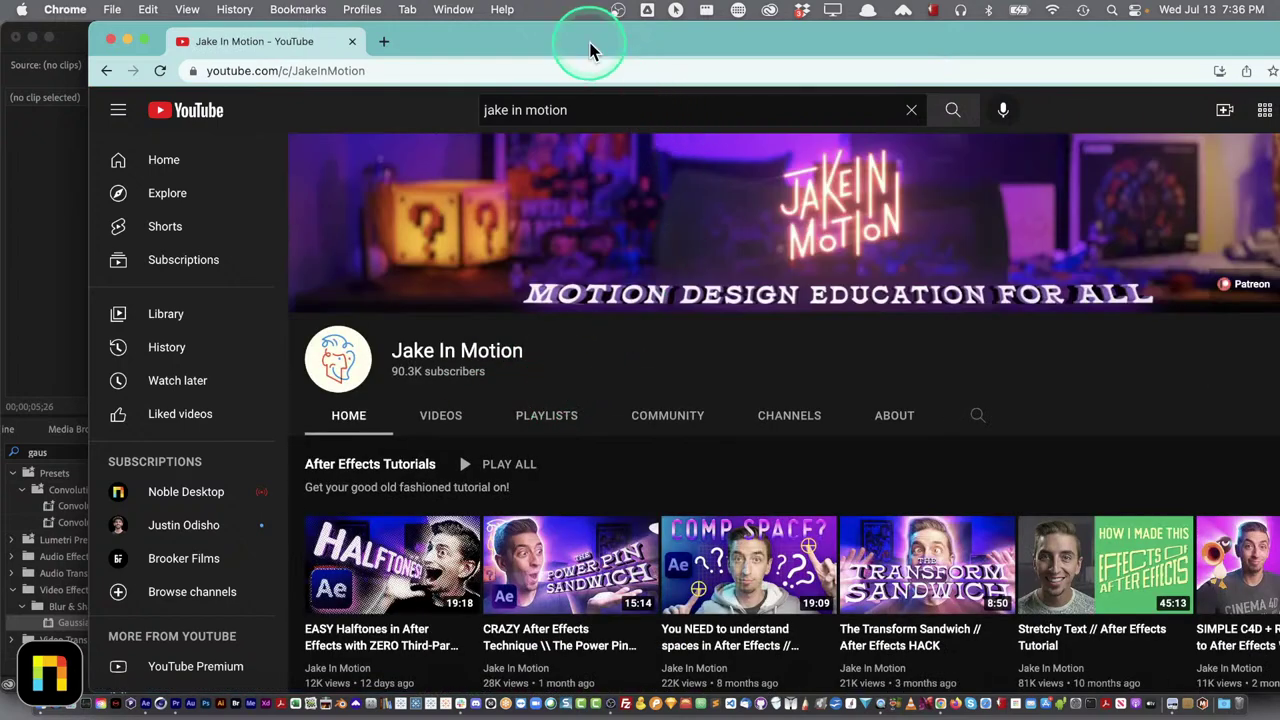
left_click_drag(591, 49, 512, 48)
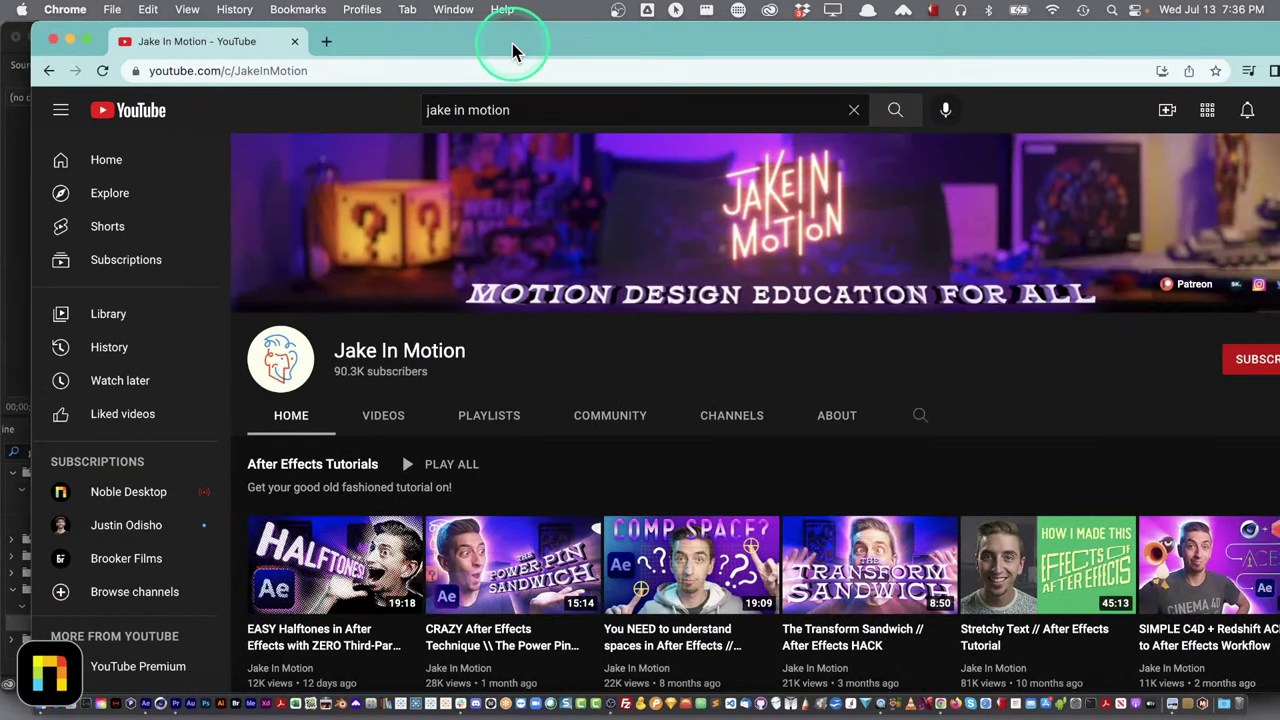
double_click(512, 48)
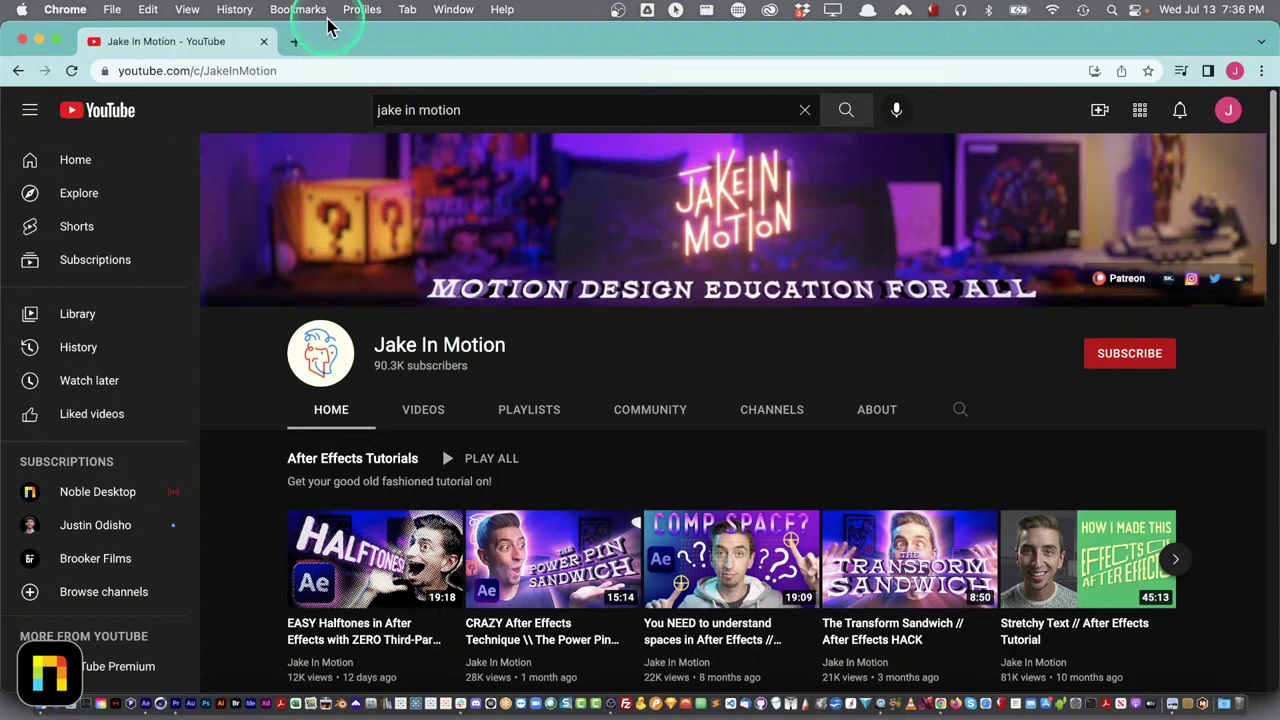
Select the whole existing query in the YouTube search field for replacement
left_click(487, 108)
double_click(487, 108)
left_click(487, 108)
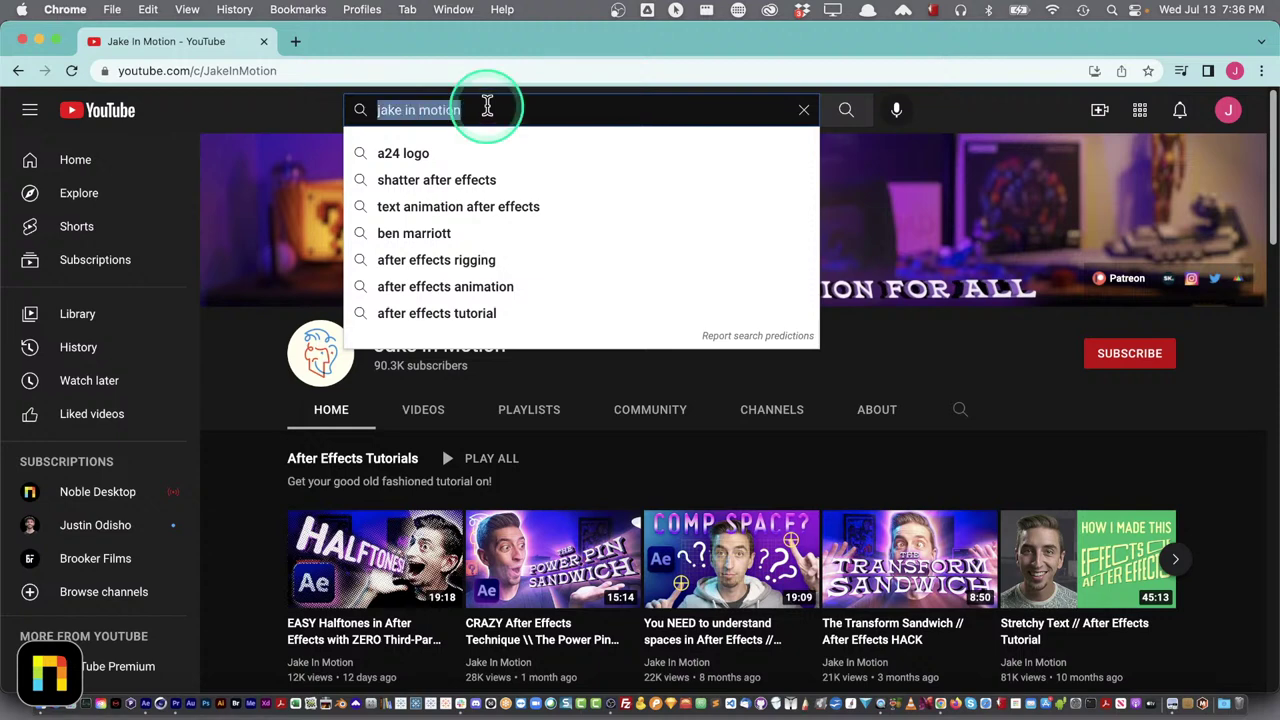